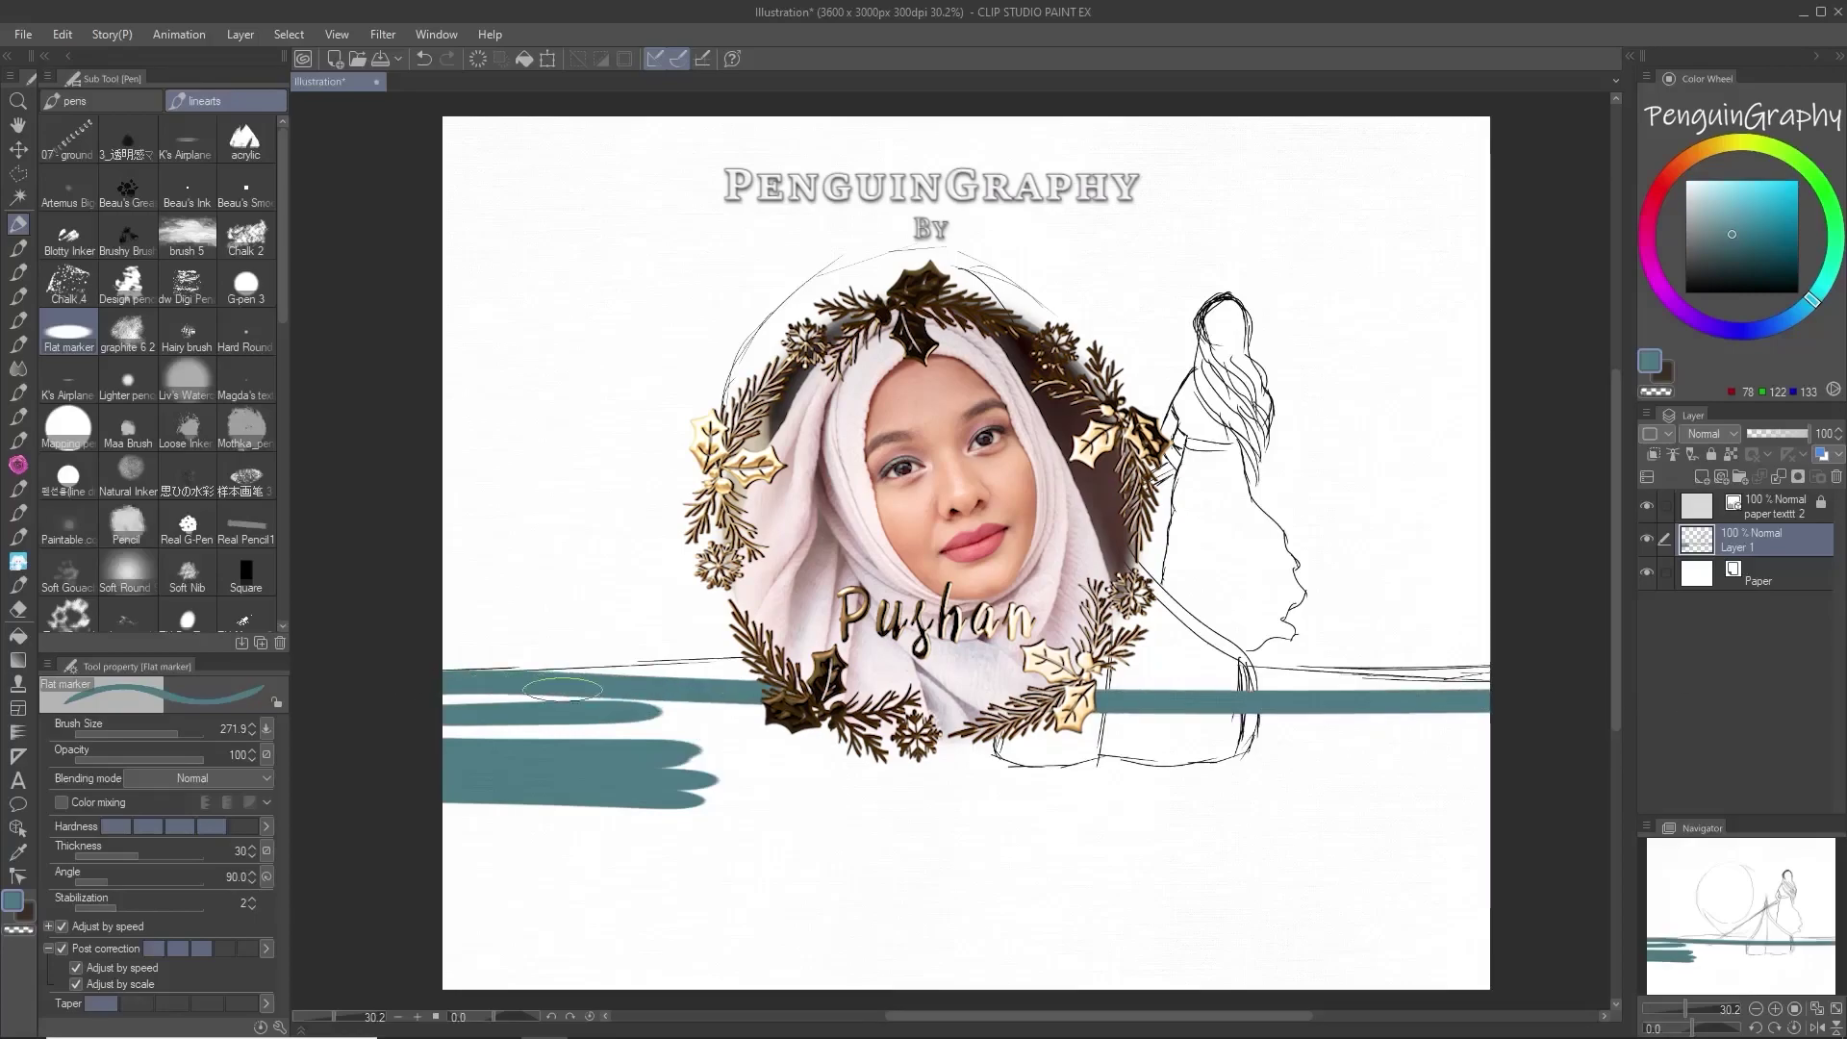
Step: Undo the last stroke and block in the sea from the horizon to the canvas bottom in teal with the Flat marker
{"action": "key", "text": "ctrl+z"}
{"action": "left_click_drag", "start_coordinate": [394, 680], "coordinate": [1559, 676]}
{"action": "left_click_drag", "start_coordinate": [1286, 684], "coordinate": [1342, 684]}
{"action": "mouse_move", "coordinate": [471, 698]}
{"action": "left_mouse_down"}
{"action": "mouse_move", "coordinate": [452, 717]}
{"action": "mouse_move", "coordinate": [462, 938]}
{"action": "mouse_move", "coordinate": [962, 976]}
{"action": "mouse_move", "coordinate": [1544, 970]}
{"action": "left_mouse_up"}
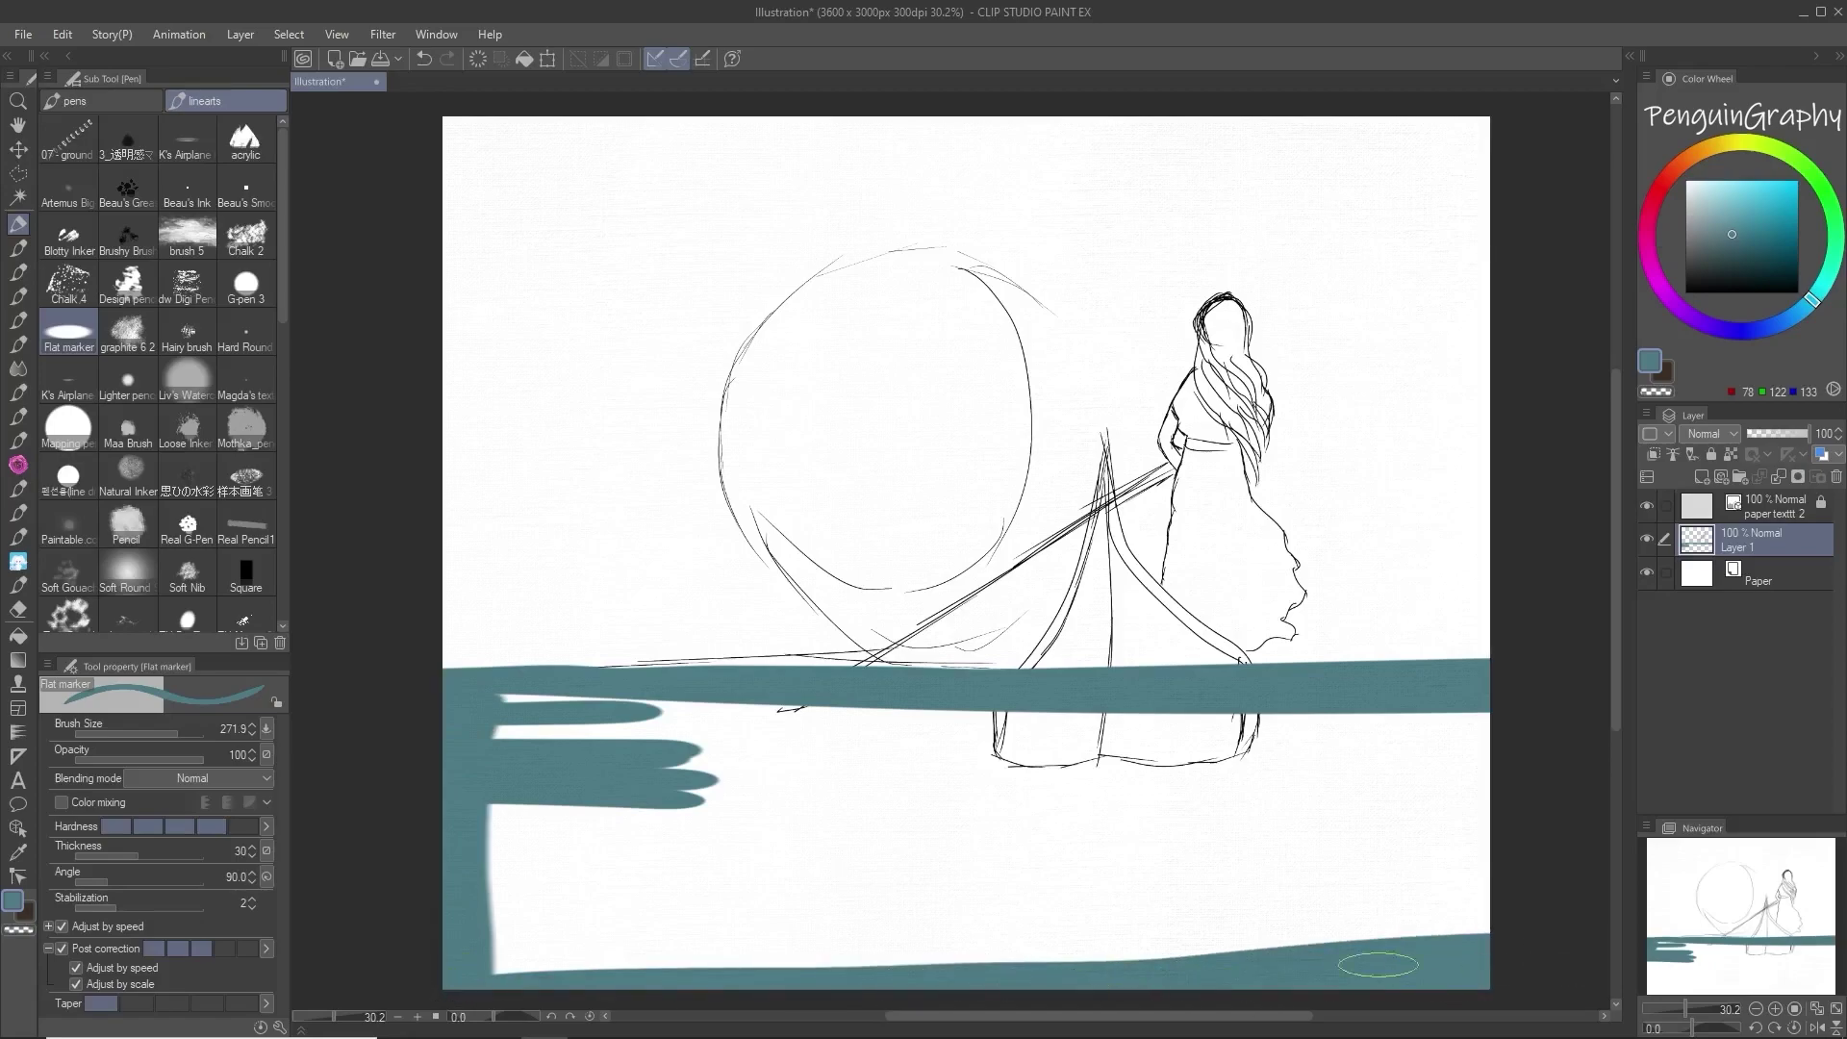
{"action": "mouse_move", "coordinate": [611, 760]}
{"action": "left_mouse_down"}
{"action": "mouse_move", "coordinate": [578, 919]}
{"action": "mouse_move", "coordinate": [1482, 935]}
{"action": "mouse_move", "coordinate": [763, 841]}
{"action": "mouse_move", "coordinate": [577, 742]}
{"action": "mouse_move", "coordinate": [619, 724]}
{"action": "left_mouse_up"}
Step: Enlarge the Flat marker to 456.1 and paint bands of darker teal across the middle and lower sea
{"action": "left_click_drag", "start_coordinate": [194, 734], "coordinate": [185, 734]}
{"action": "left_click", "coordinate": [1746, 259]}
{"action": "left_click", "coordinate": [1735, 266]}
{"action": "mouse_move", "coordinate": [437, 1010]}
{"action": "left_mouse_down"}
{"action": "mouse_move", "coordinate": [1463, 949]}
{"action": "mouse_move", "coordinate": [783, 978]}
{"action": "left_mouse_up"}
{"action": "mouse_move", "coordinate": [572, 947]}
{"action": "left_mouse_down"}
{"action": "mouse_move", "coordinate": [1444, 927]}
{"action": "mouse_move", "coordinate": [452, 842]}
{"action": "mouse_move", "coordinate": [907, 869]}
{"action": "mouse_move", "coordinate": [773, 921]}
{"action": "mouse_move", "coordinate": [580, 945]}
{"action": "left_mouse_up"}
{"action": "left_click", "coordinate": [1747, 246]}
{"action": "mouse_move", "coordinate": [1535, 770]}
{"action": "left_mouse_down"}
{"action": "mouse_move", "coordinate": [1228, 820]}
{"action": "mouse_move", "coordinate": [1507, 879]}
{"action": "mouse_move", "coordinate": [947, 821]}
{"action": "mouse_move", "coordinate": [1050, 774]}
{"action": "mouse_move", "coordinate": [376, 754]}
{"action": "mouse_move", "coordinate": [545, 726]}
{"action": "mouse_move", "coordinate": [415, 698]}
{"action": "mouse_move", "coordinate": [773, 702]}
{"action": "mouse_move", "coordinate": [626, 747]}
{"action": "mouse_move", "coordinate": [1509, 763]}
{"action": "mouse_move", "coordinate": [703, 828]}
{"action": "mouse_move", "coordinate": [1182, 831]}
{"action": "mouse_move", "coordinate": [1066, 791]}
{"action": "mouse_move", "coordinate": [486, 831]}
{"action": "mouse_move", "coordinate": [434, 798]}
{"action": "mouse_move", "coordinate": [602, 868]}
{"action": "mouse_move", "coordinate": [1198, 786]}
{"action": "left_mouse_up"}
Step: Lock Layer 1's transparent pixels, enable color mixing for the Flat marker and blend the sea's tonal bands together
{"action": "left_click", "coordinate": [1730, 454]}
{"action": "left_click", "coordinate": [61, 803]}
{"action": "mouse_move", "coordinate": [626, 753]}
{"action": "left_mouse_down"}
{"action": "mouse_move", "coordinate": [853, 712]}
{"action": "mouse_move", "coordinate": [593, 704]}
{"action": "mouse_move", "coordinate": [797, 668]}
{"action": "mouse_move", "coordinate": [737, 748]}
{"action": "mouse_move", "coordinate": [1439, 757]}
{"action": "mouse_move", "coordinate": [1414, 715]}
{"action": "mouse_move", "coordinate": [1457, 745]}
{"action": "mouse_move", "coordinate": [1249, 764]}
{"action": "mouse_move", "coordinate": [1402, 703]}
{"action": "mouse_move", "coordinate": [719, 719]}
{"action": "mouse_move", "coordinate": [781, 693]}
{"action": "mouse_move", "coordinate": [720, 900]}
{"action": "mouse_move", "coordinate": [930, 878]}
{"action": "mouse_move", "coordinate": [1151, 898]}
{"action": "mouse_move", "coordinate": [502, 892]}
{"action": "mouse_move", "coordinate": [586, 912]}
{"action": "mouse_move", "coordinate": [617, 884]}
{"action": "mouse_move", "coordinate": [566, 871]}
{"action": "mouse_move", "coordinate": [659, 864]}
{"action": "mouse_move", "coordinate": [875, 871]}
{"action": "mouse_move", "coordinate": [883, 916]}
{"action": "mouse_move", "coordinate": [1014, 894]}
{"action": "mouse_move", "coordinate": [557, 938]}
{"action": "mouse_move", "coordinate": [879, 957]}
{"action": "left_mouse_up"}
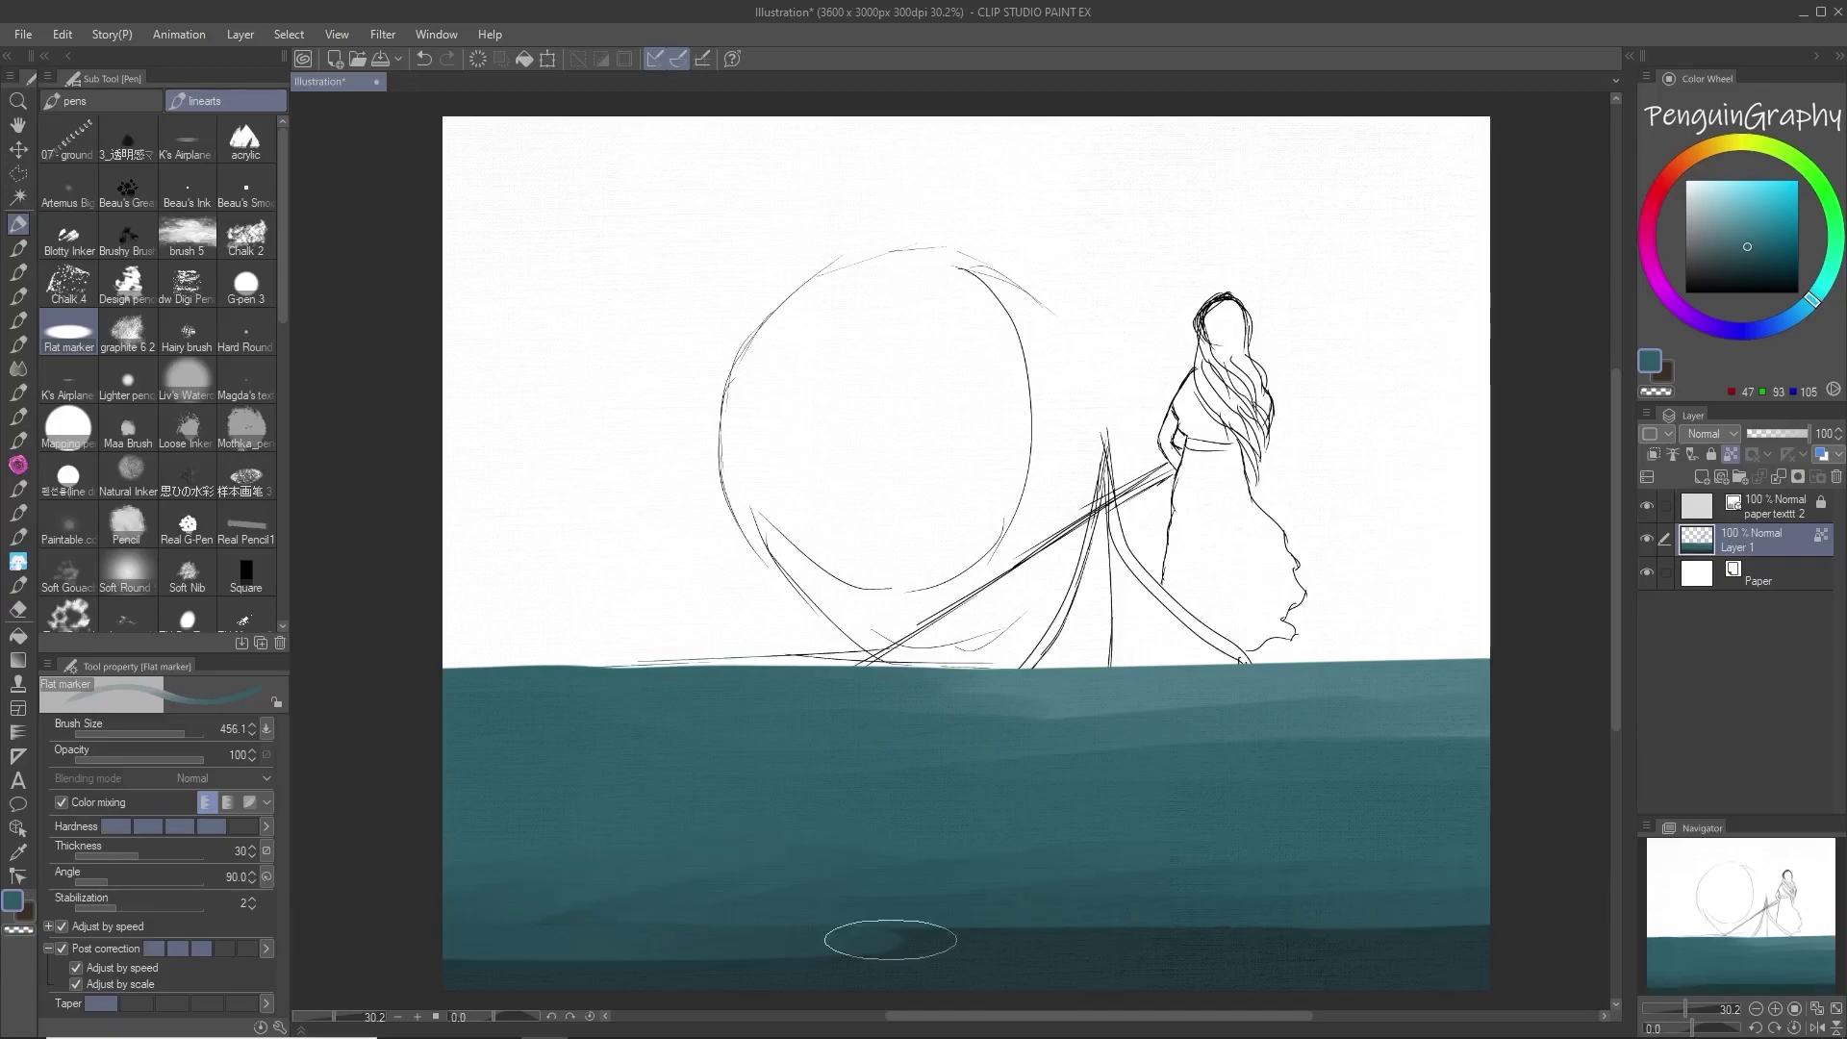
Step: With the soft MA Brush No. 1-12 at size 252.5 and color mixing off, paint lighter teal beneath the horizon
{"action": "left_click", "coordinate": [18, 250]}
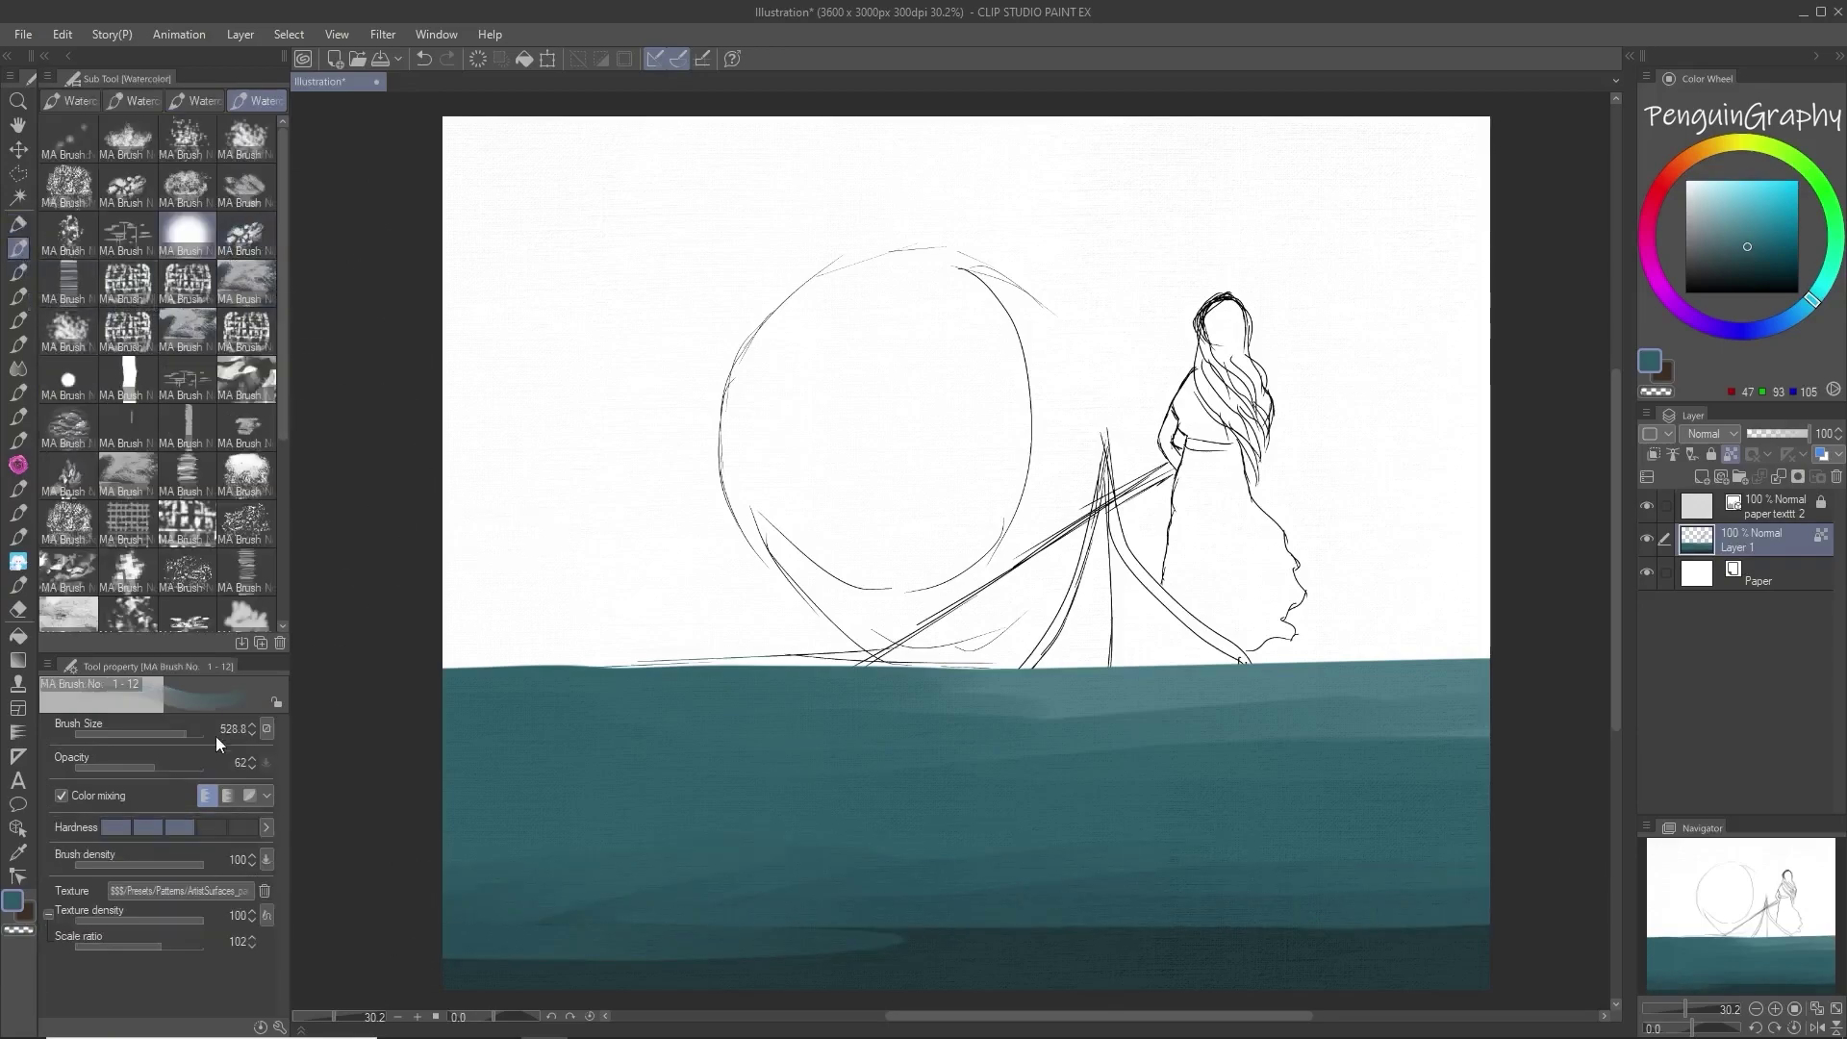
{"action": "left_click_drag", "start_coordinate": [1356, 805], "coordinate": [990, 794]}
{"action": "left_click_drag", "start_coordinate": [182, 734], "coordinate": [177, 734]}
{"action": "left_click_drag", "start_coordinate": [1095, 694], "coordinate": [953, 697]}
{"action": "left_click", "coordinate": [67, 797]}
{"action": "left_click", "coordinate": [1214, 680], "text": "alt"}
{"action": "left_click_drag", "start_coordinate": [1144, 703], "coordinate": [775, 700]}
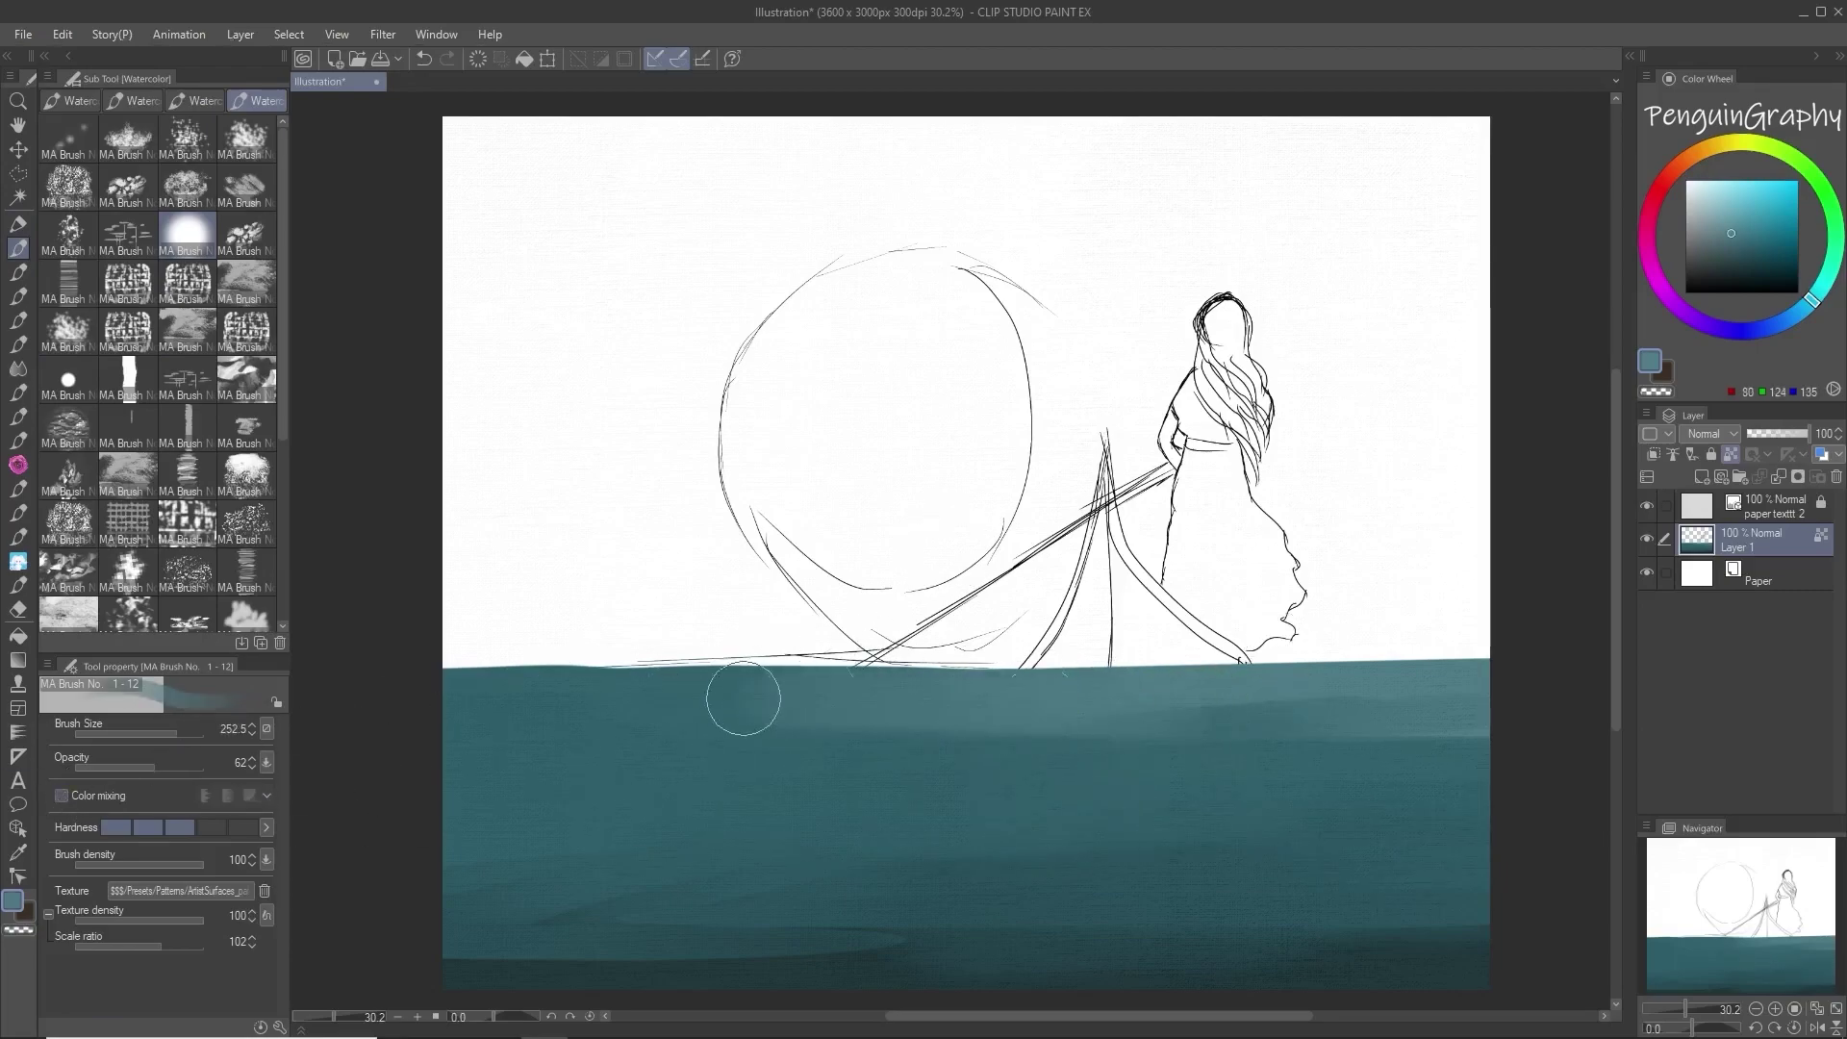
{"action": "mouse_move", "coordinate": [1281, 706]}
{"action": "left_mouse_down"}
{"action": "mouse_move", "coordinate": [1219, 684]}
{"action": "mouse_move", "coordinate": [1482, 734]}
{"action": "mouse_move", "coordinate": [845, 703]}
{"action": "mouse_move", "coordinate": [471, 725]}
{"action": "left_mouse_up"}
Step: Using colors sampled from the sea, paint mid-teal strokes across the upper water and dark teal along the bottom
{"action": "left_click", "coordinate": [663, 772], "text": "alt"}
{"action": "mouse_move", "coordinate": [630, 739]}
{"action": "left_mouse_down"}
{"action": "mouse_move", "coordinate": [837, 747]}
{"action": "mouse_move", "coordinate": [516, 693]}
{"action": "mouse_move", "coordinate": [1039, 749]}
{"action": "left_mouse_up"}
{"action": "left_click", "coordinate": [613, 787], "text": "alt"}
{"action": "left_click", "coordinate": [871, 967], "text": "alt"}
{"action": "mouse_move", "coordinate": [1096, 915]}
{"action": "left_mouse_down"}
{"action": "mouse_move", "coordinate": [521, 917]}
{"action": "mouse_move", "coordinate": [812, 943]}
{"action": "mouse_move", "coordinate": [473, 945]}
{"action": "mouse_move", "coordinate": [601, 895]}
{"action": "mouse_move", "coordinate": [895, 909]}
{"action": "left_mouse_up"}
{"action": "mouse_move", "coordinate": [1561, 981]}
{"action": "left_mouse_down"}
{"action": "mouse_move", "coordinate": [885, 959]}
{"action": "mouse_move", "coordinate": [1513, 934]}
{"action": "mouse_move", "coordinate": [998, 898]}
{"action": "mouse_move", "coordinate": [863, 861]}
{"action": "left_mouse_up"}
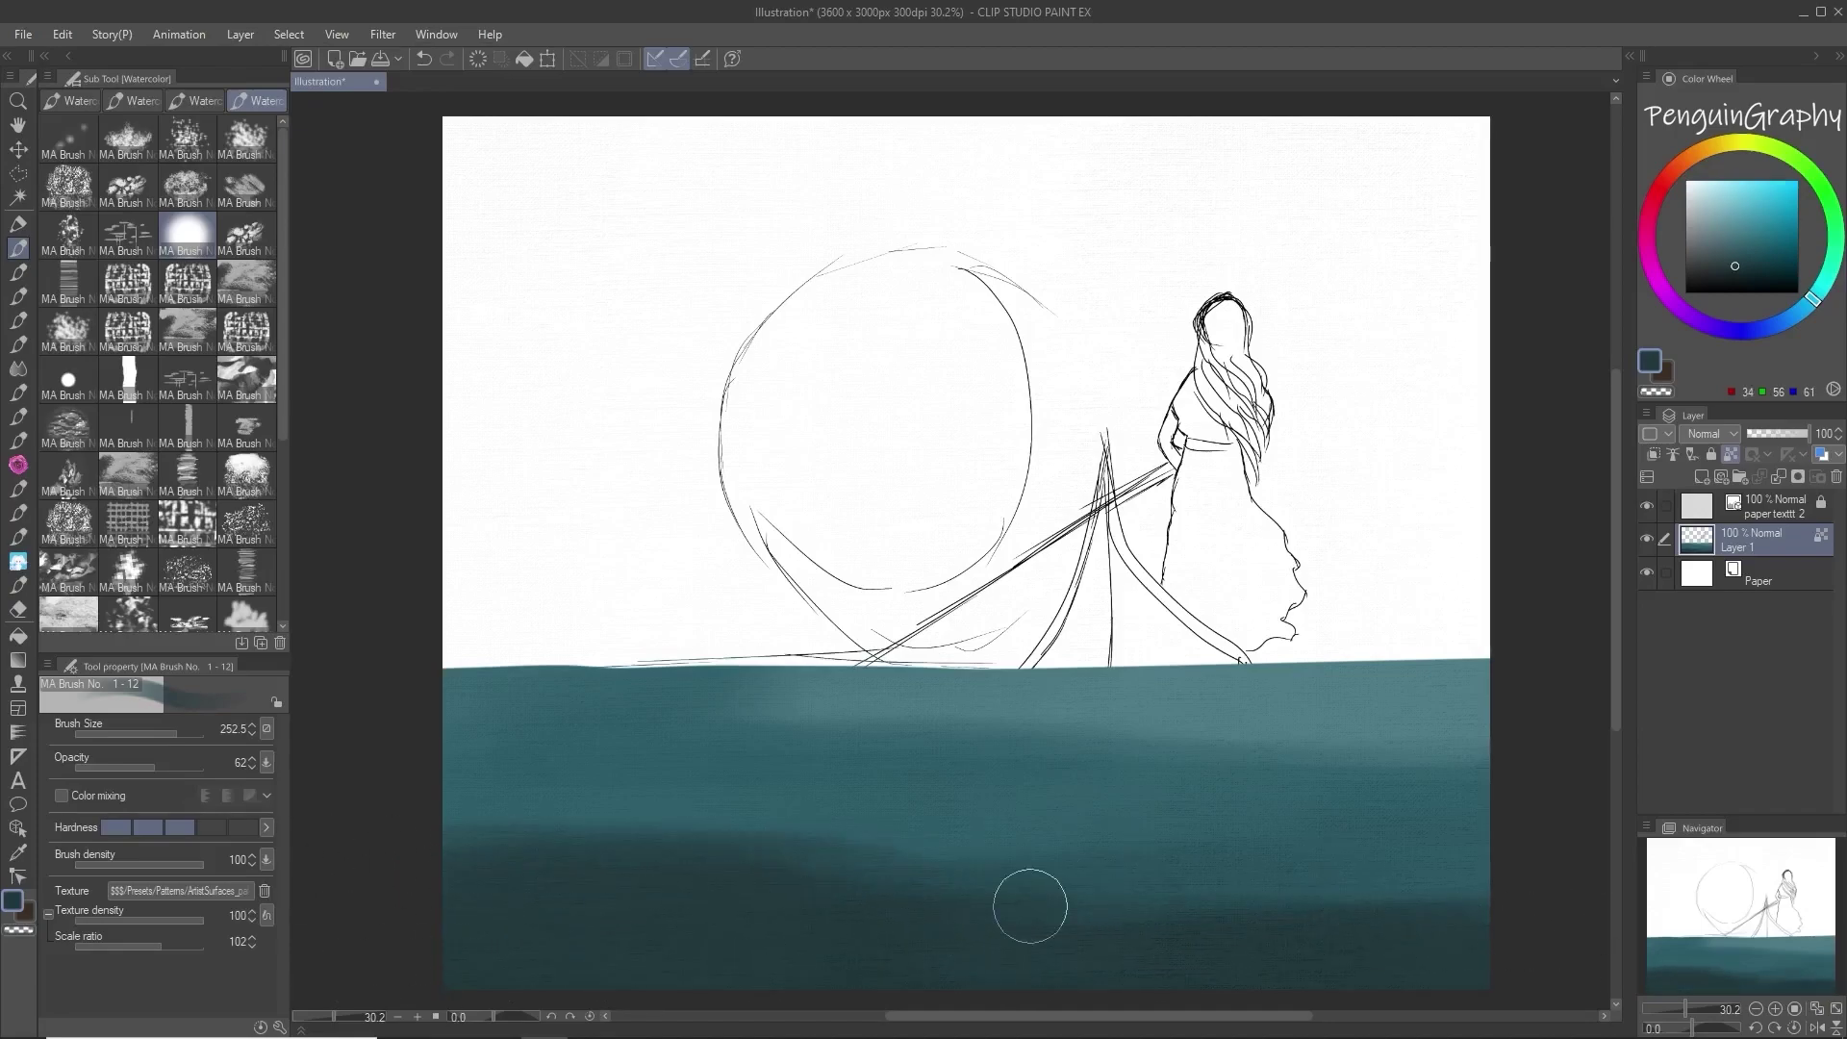
Step: Refine the sea's tonal bands with sampled light, mid and dark teals, and deepen the lower water with a darker teal
{"action": "left_click", "coordinate": [1362, 843], "text": "alt"}
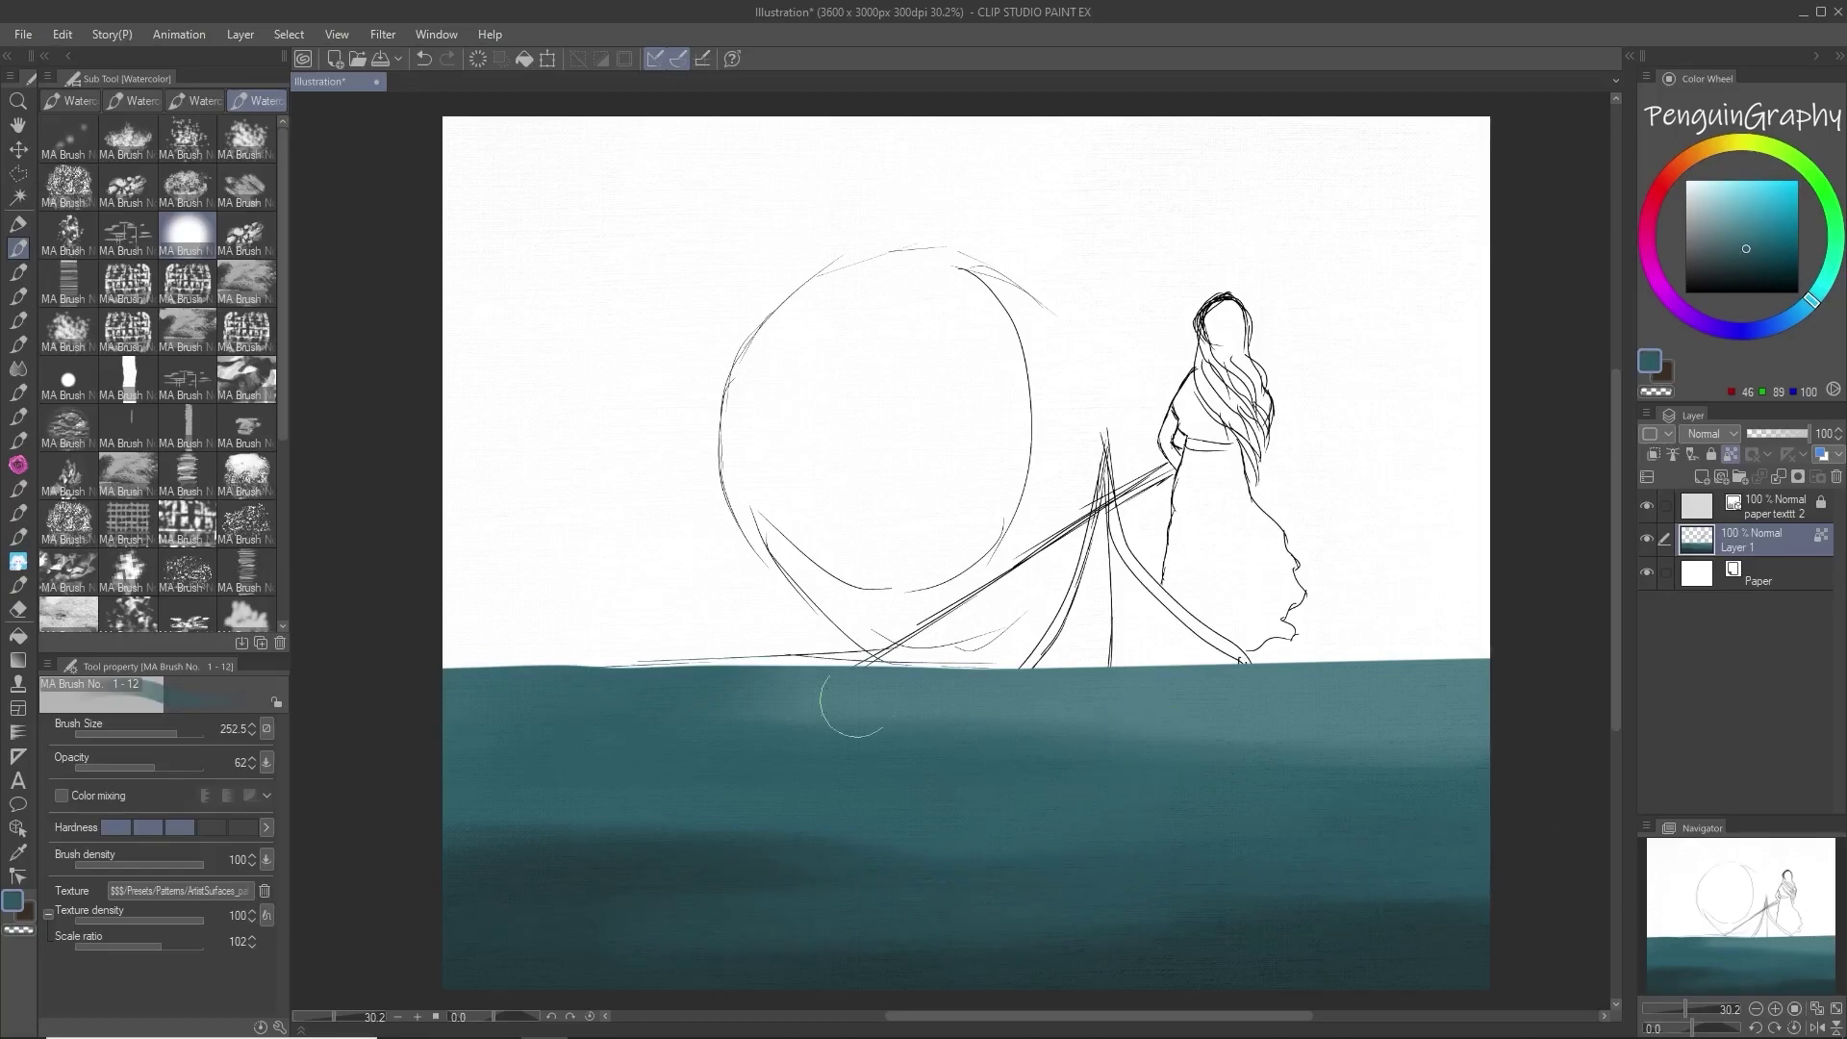
{"action": "left_click", "coordinate": [1150, 697], "text": "alt"}
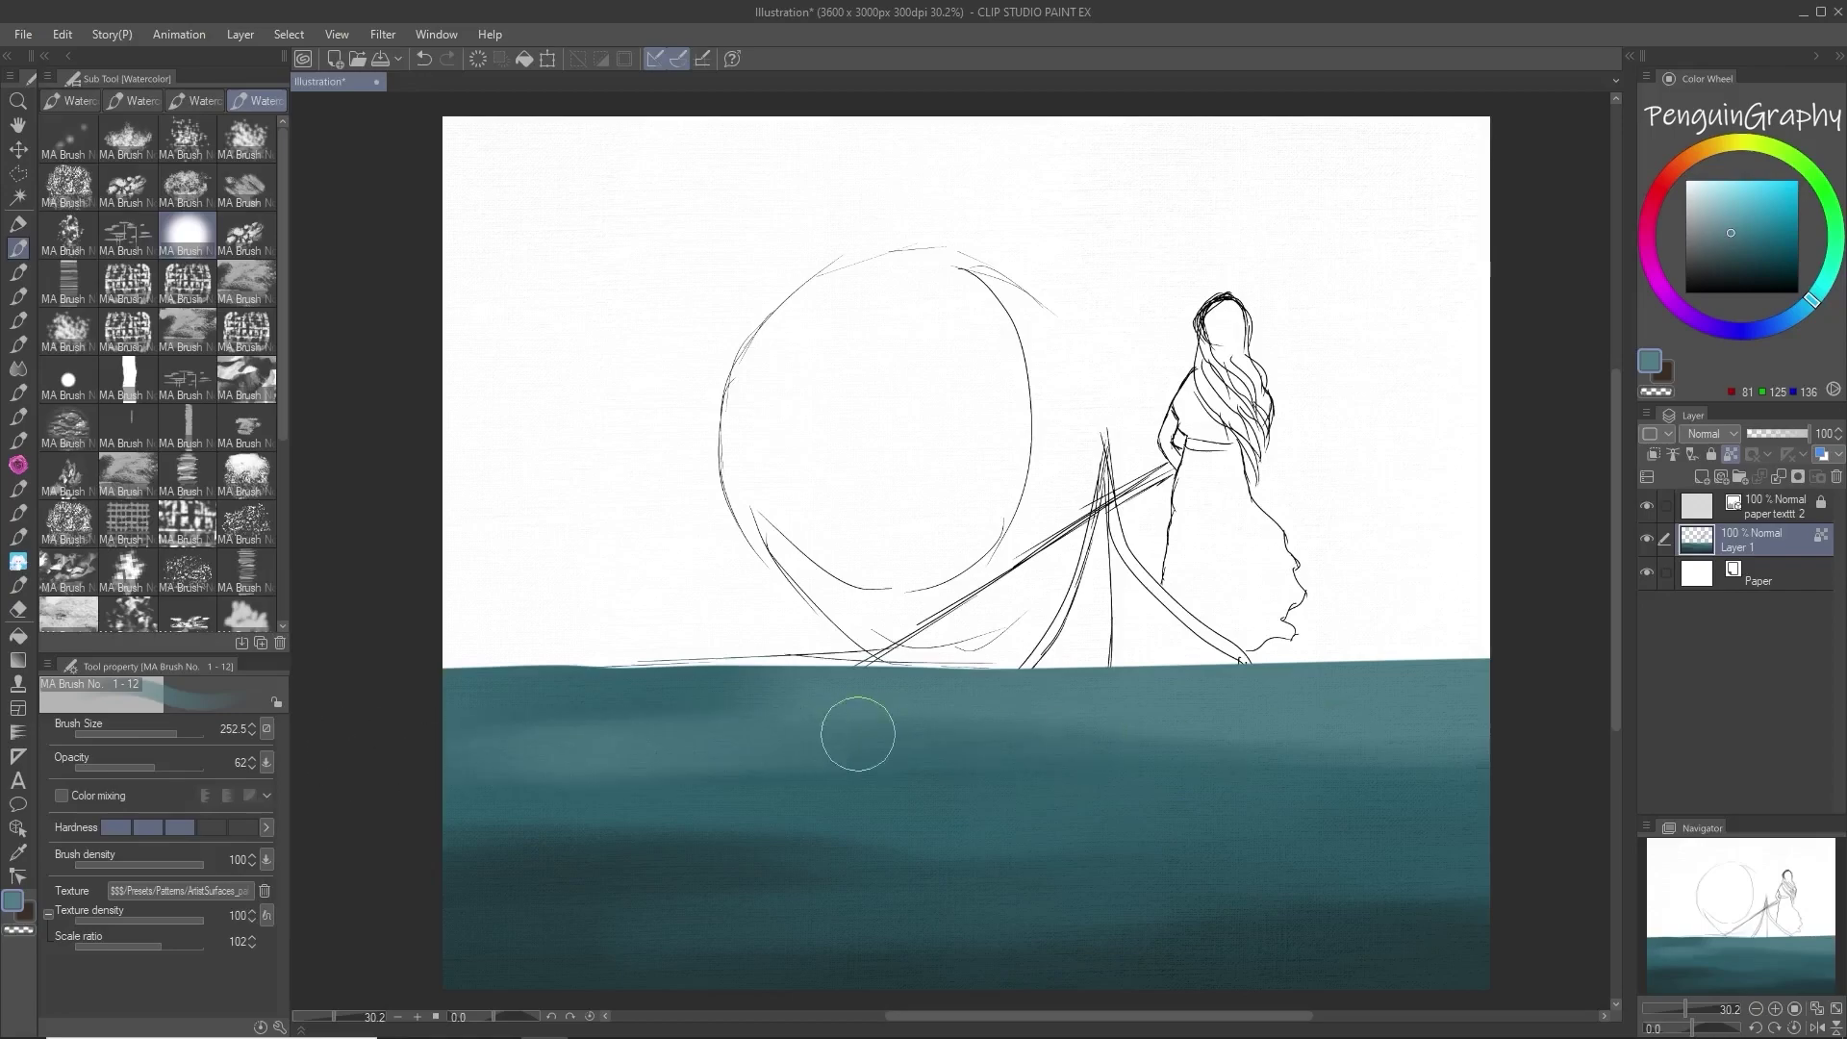
{"action": "left_click", "coordinate": [1096, 829], "text": "alt"}
{"action": "mouse_move", "coordinate": [1033, 863]}
{"action": "left_mouse_down"}
{"action": "mouse_move", "coordinate": [642, 874]}
{"action": "mouse_move", "coordinate": [837, 904]}
{"action": "mouse_move", "coordinate": [570, 935]}
{"action": "mouse_move", "coordinate": [725, 881]}
{"action": "left_mouse_up"}
{"action": "left_click", "coordinate": [594, 849], "text": "alt"}
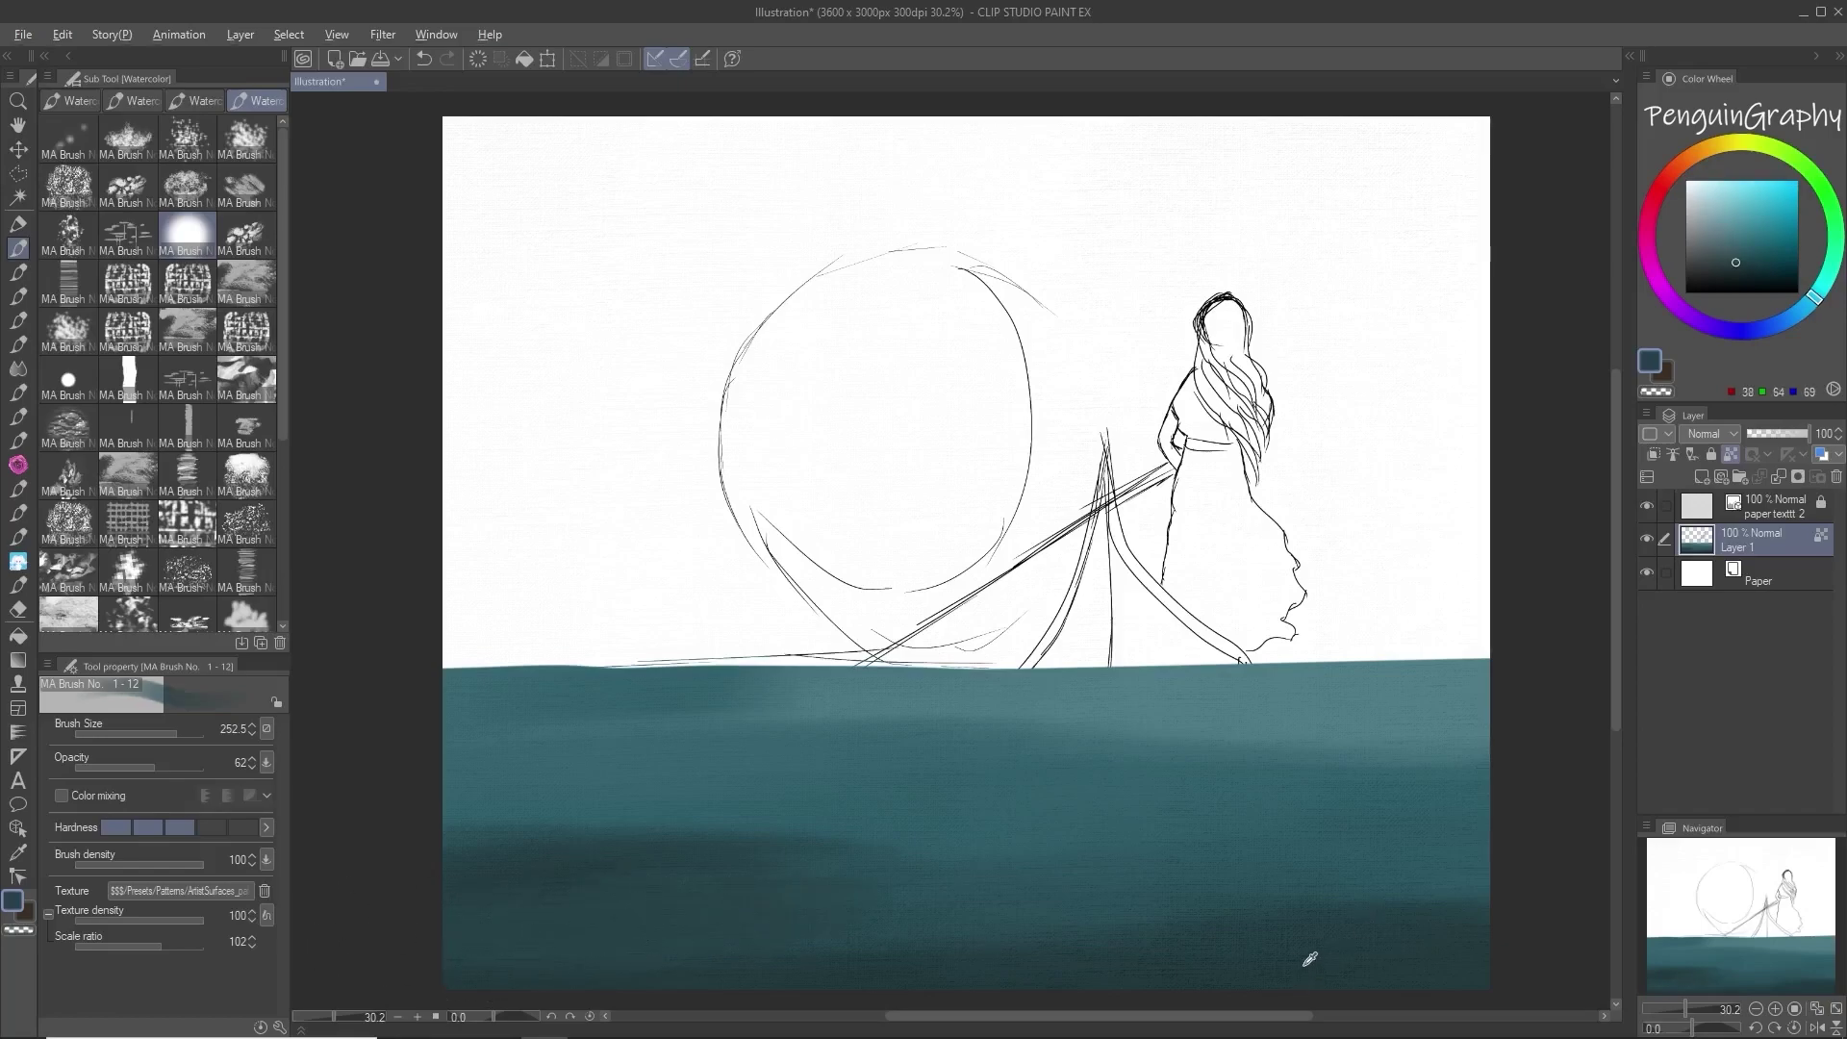
{"action": "left_click", "coordinate": [1743, 267]}
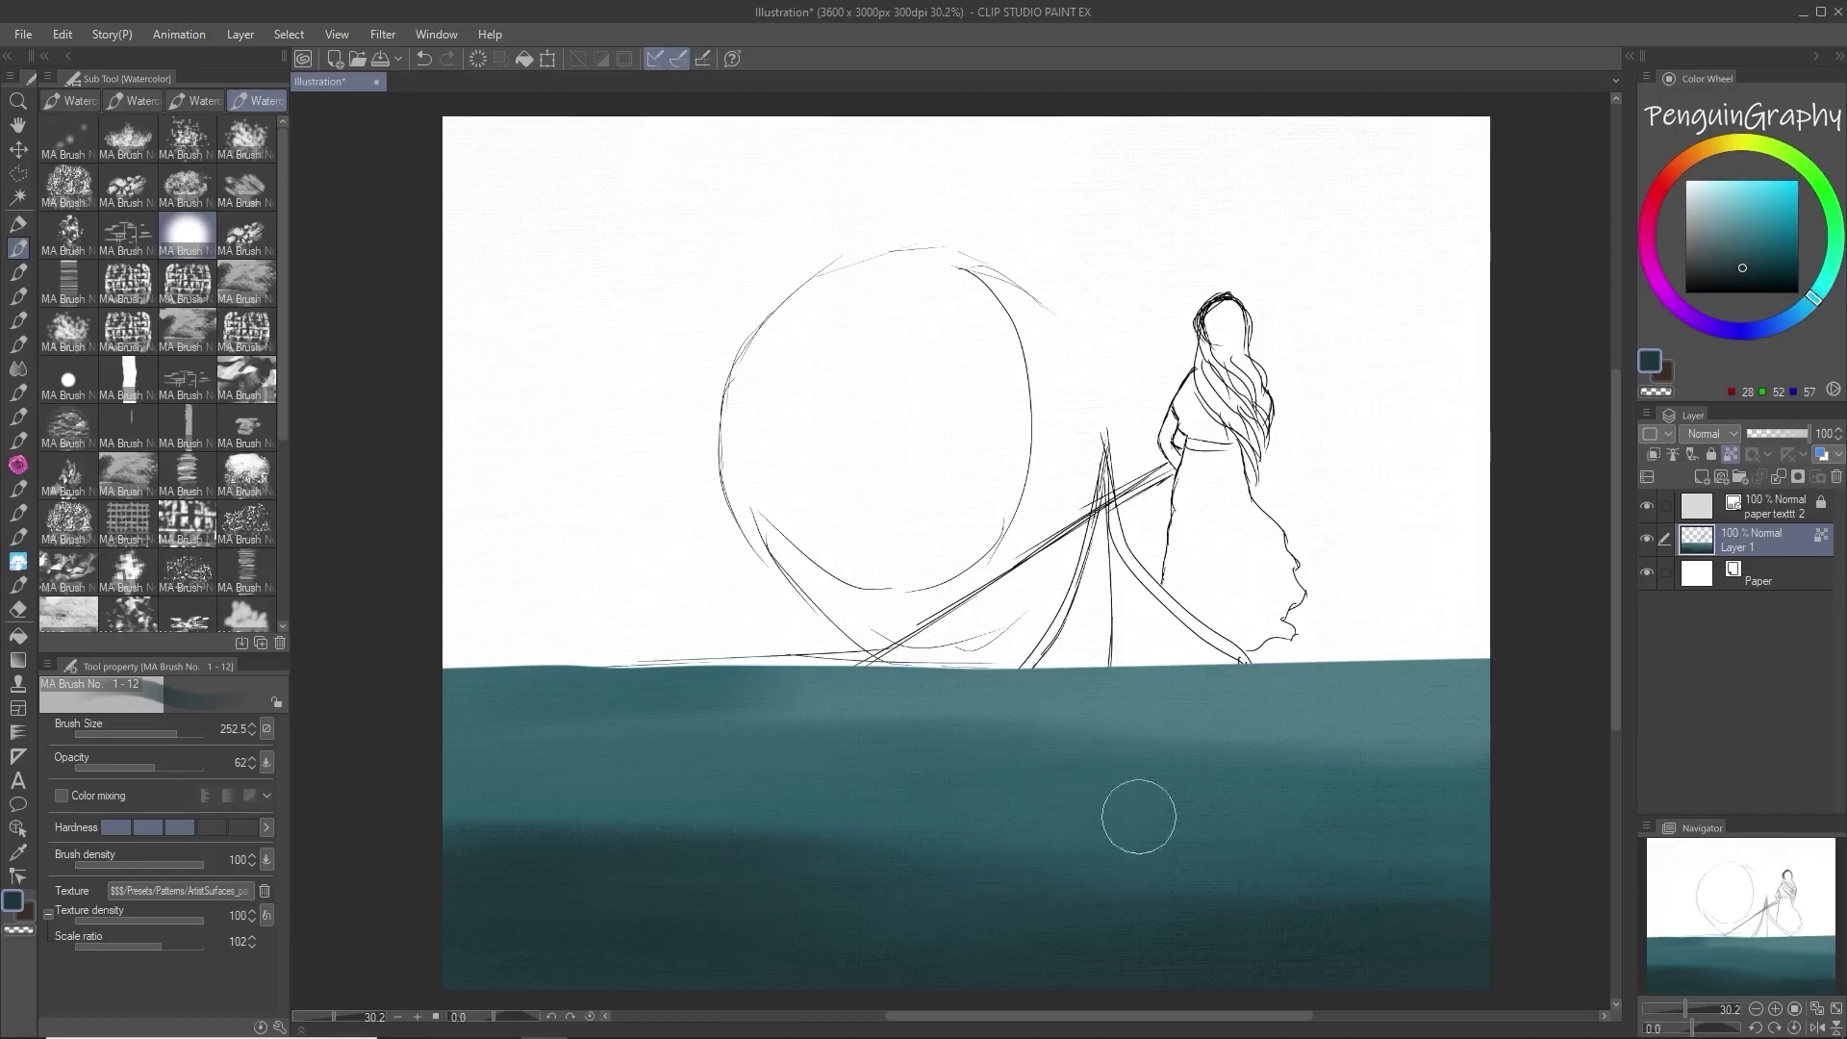
Step: Add a new raster layer above the sea, choose a lighter teal and open the second watercolor brush group
{"action": "left_click", "coordinate": [1702, 477]}
{"action": "left_click", "coordinate": [1740, 250]}
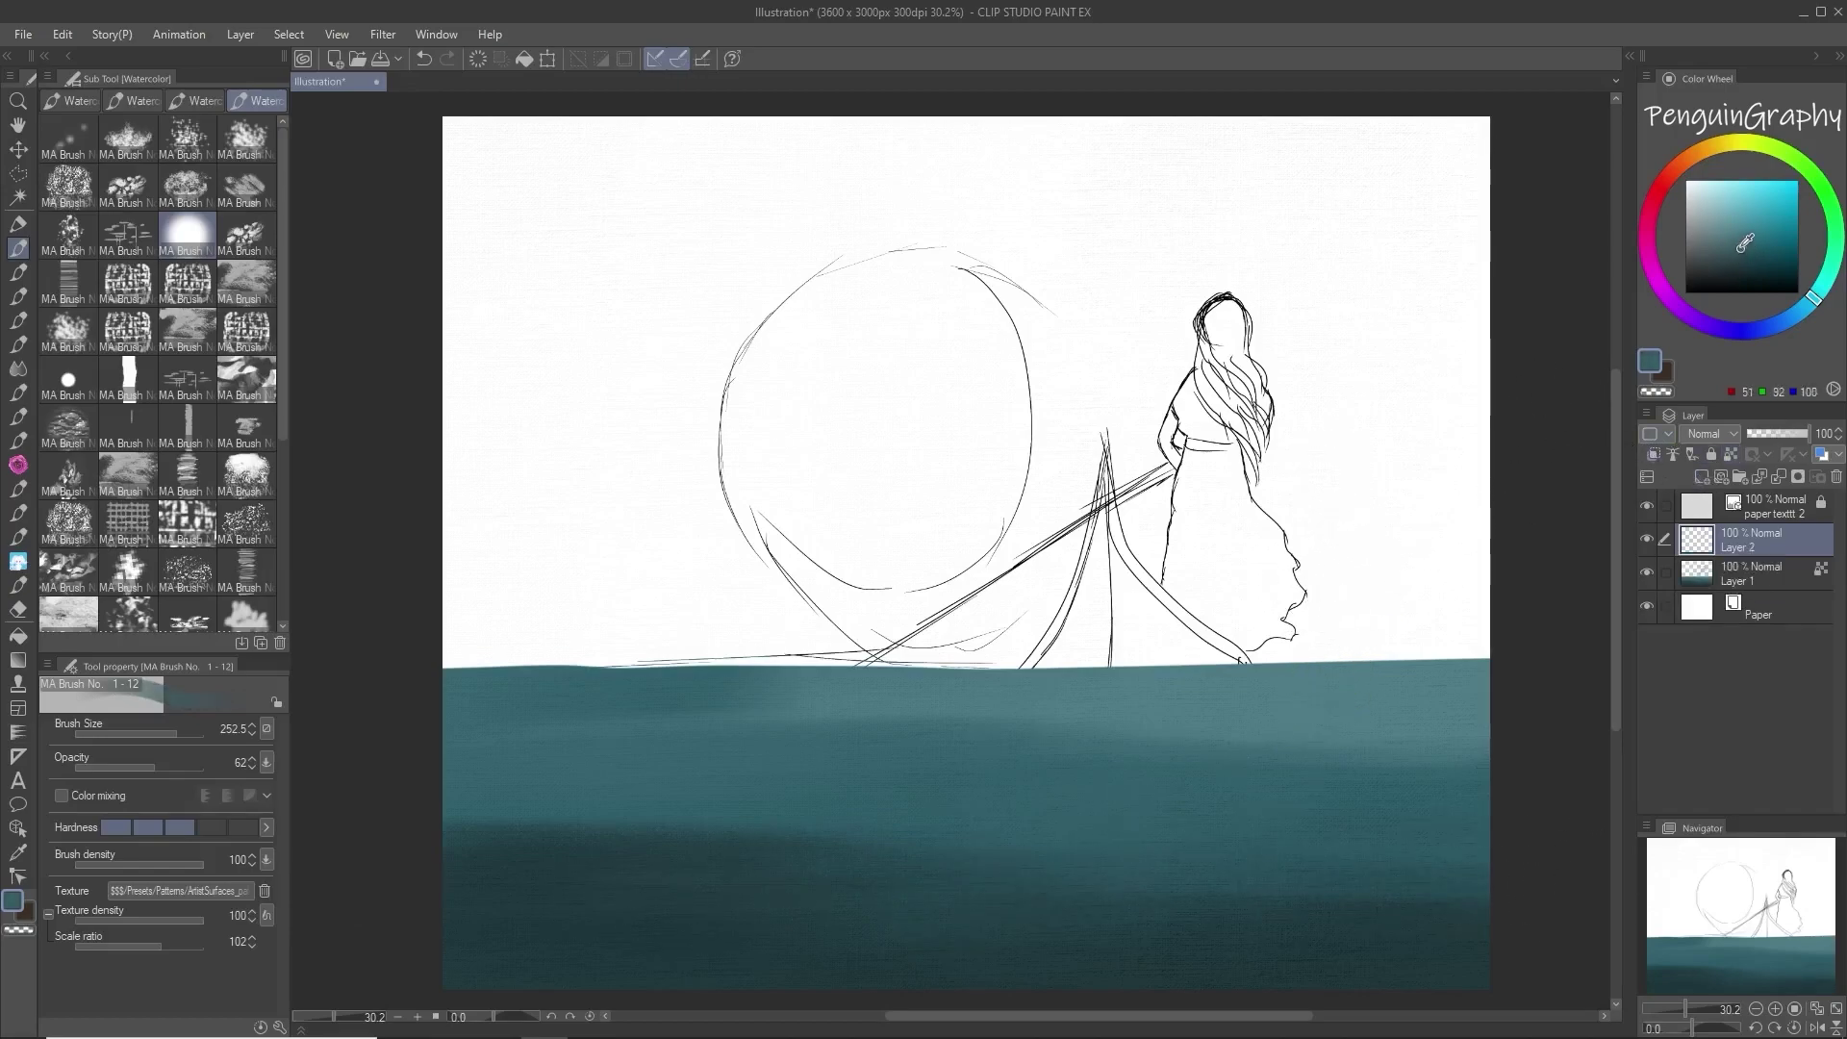
{"action": "left_click", "coordinate": [67, 100]}
{"action": "left_click", "coordinate": [132, 100]}
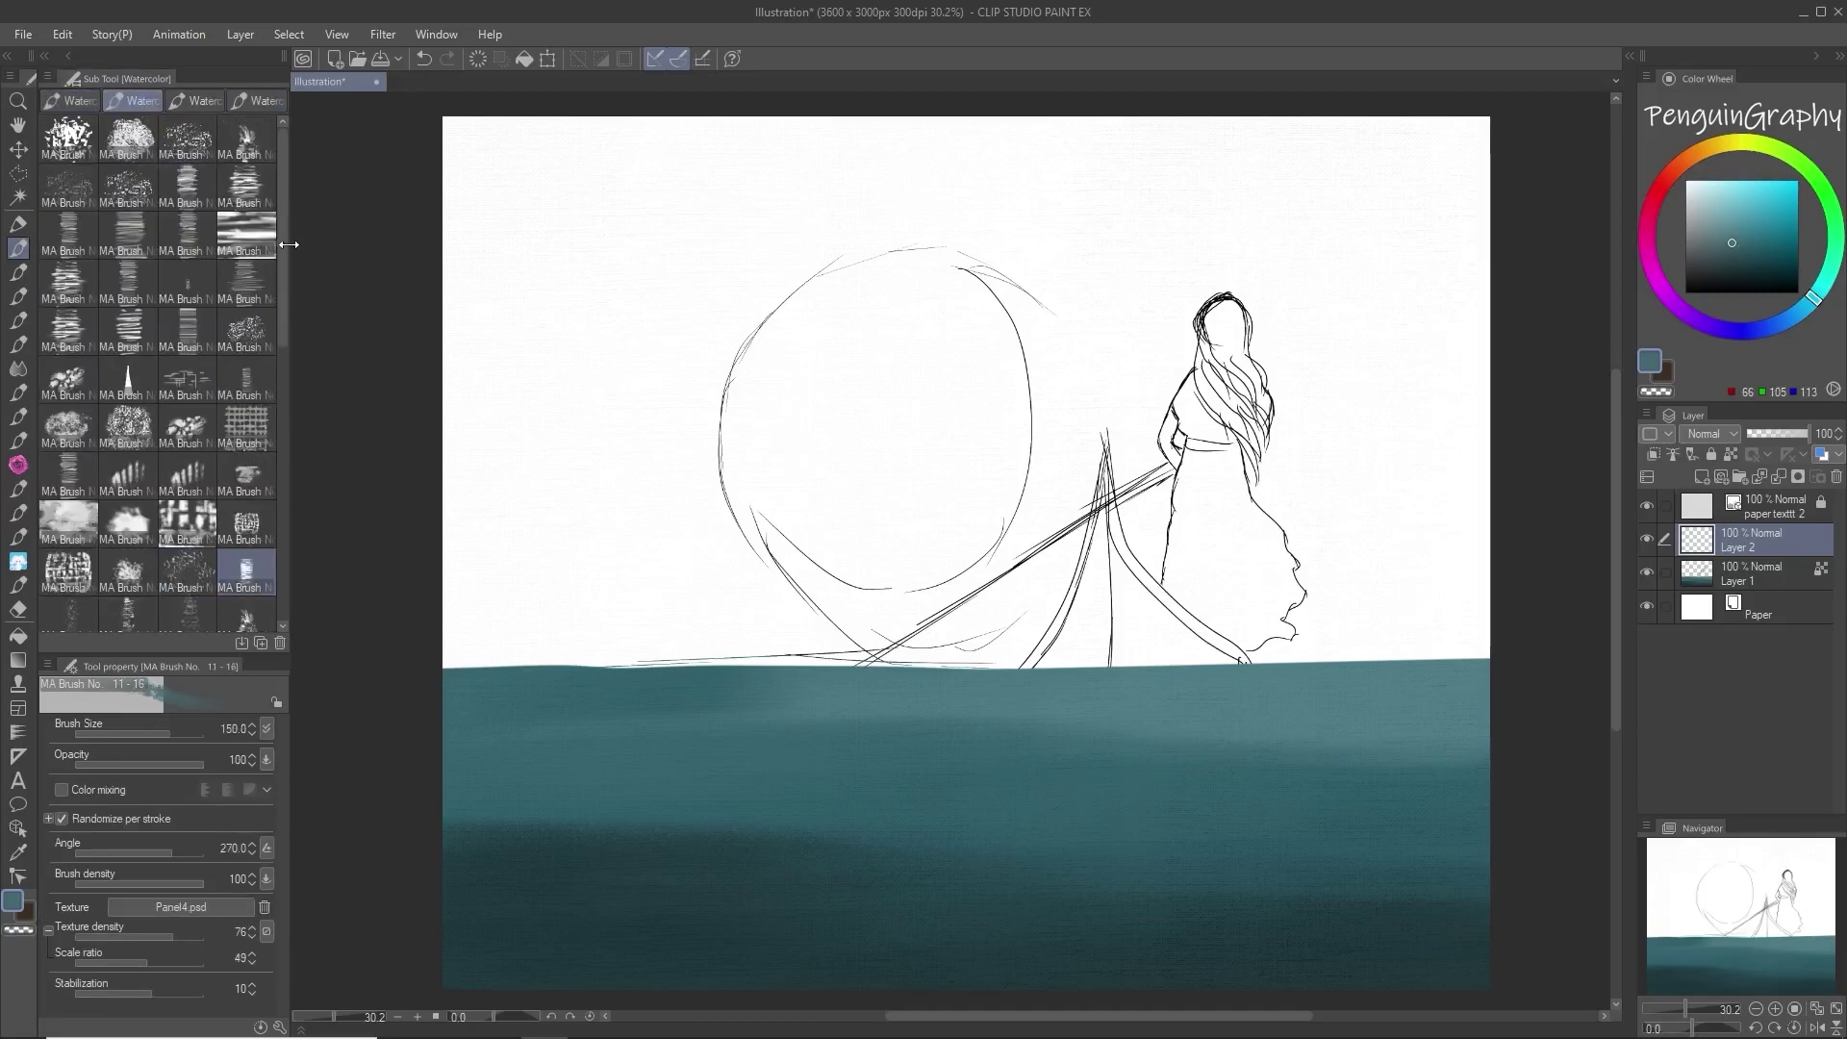
{"action": "scroll", "coordinate": [279, 318], "scroll_direction": "down", "scroll_amount": 1}
{"action": "left_click", "coordinate": [187, 265]}
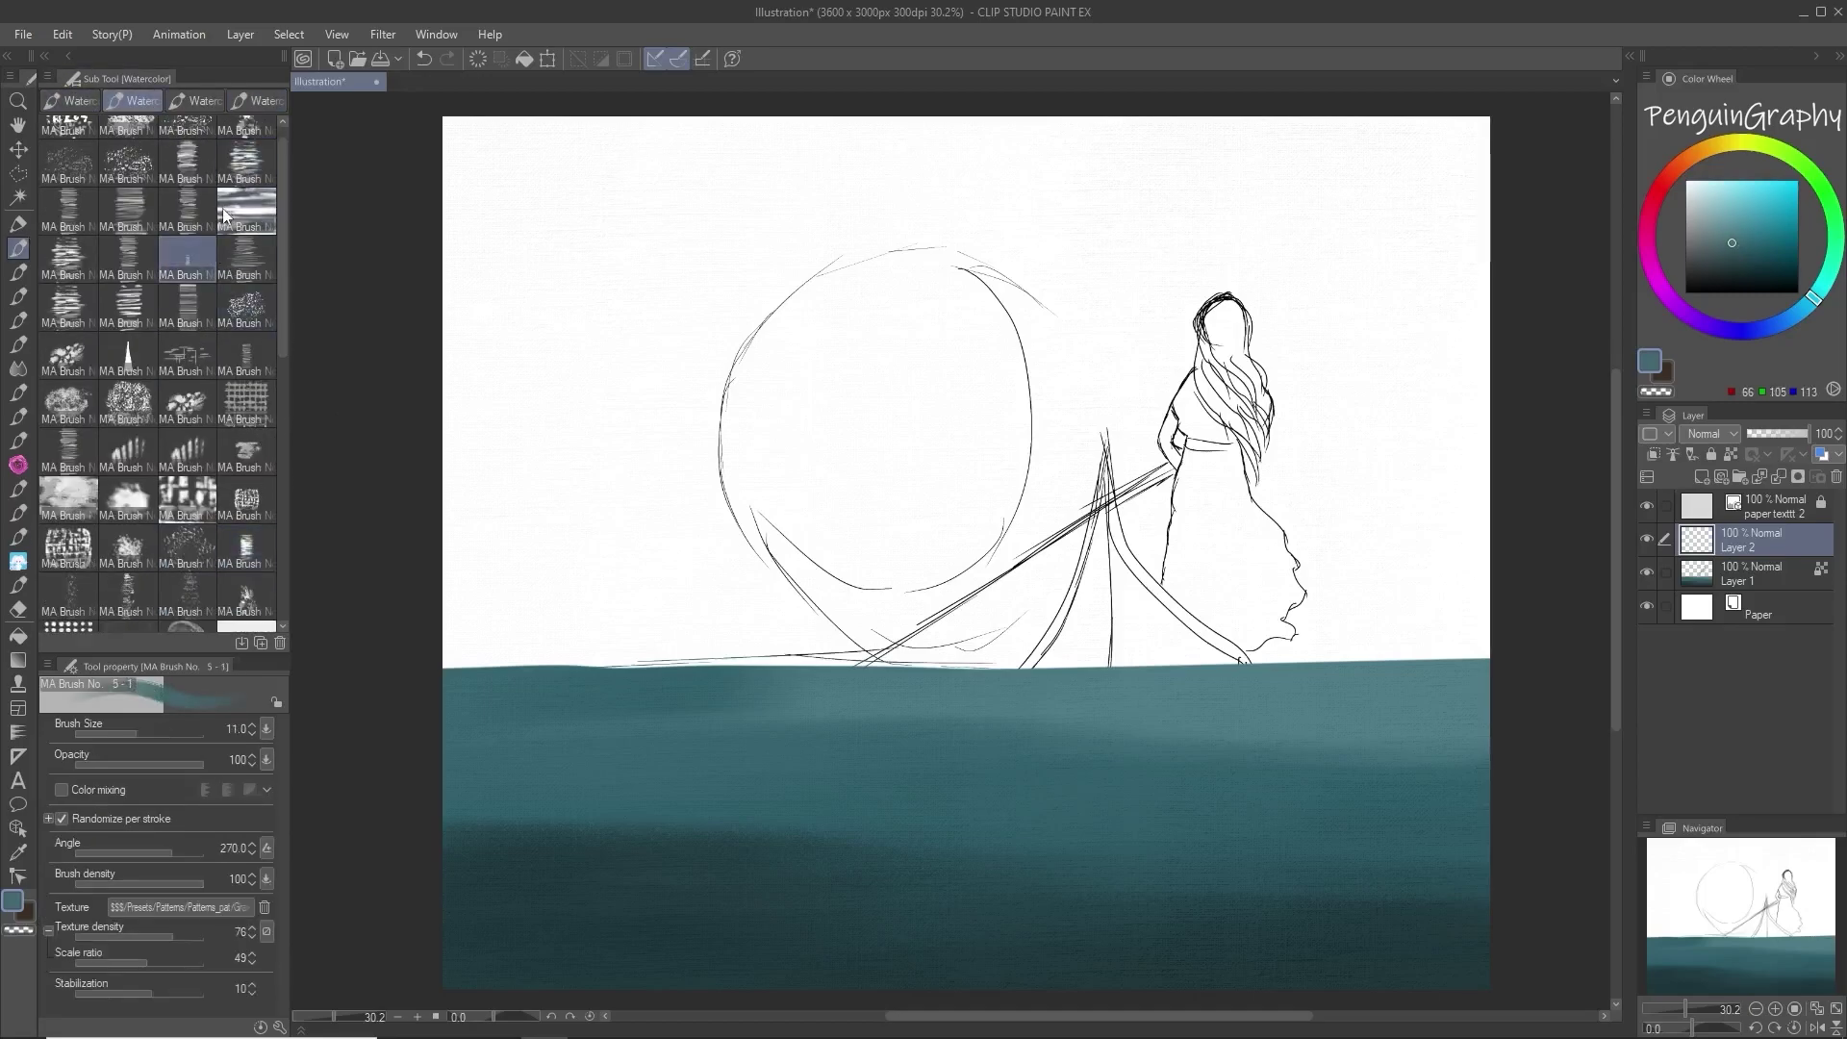
{"action": "left_click", "coordinate": [183, 624]}
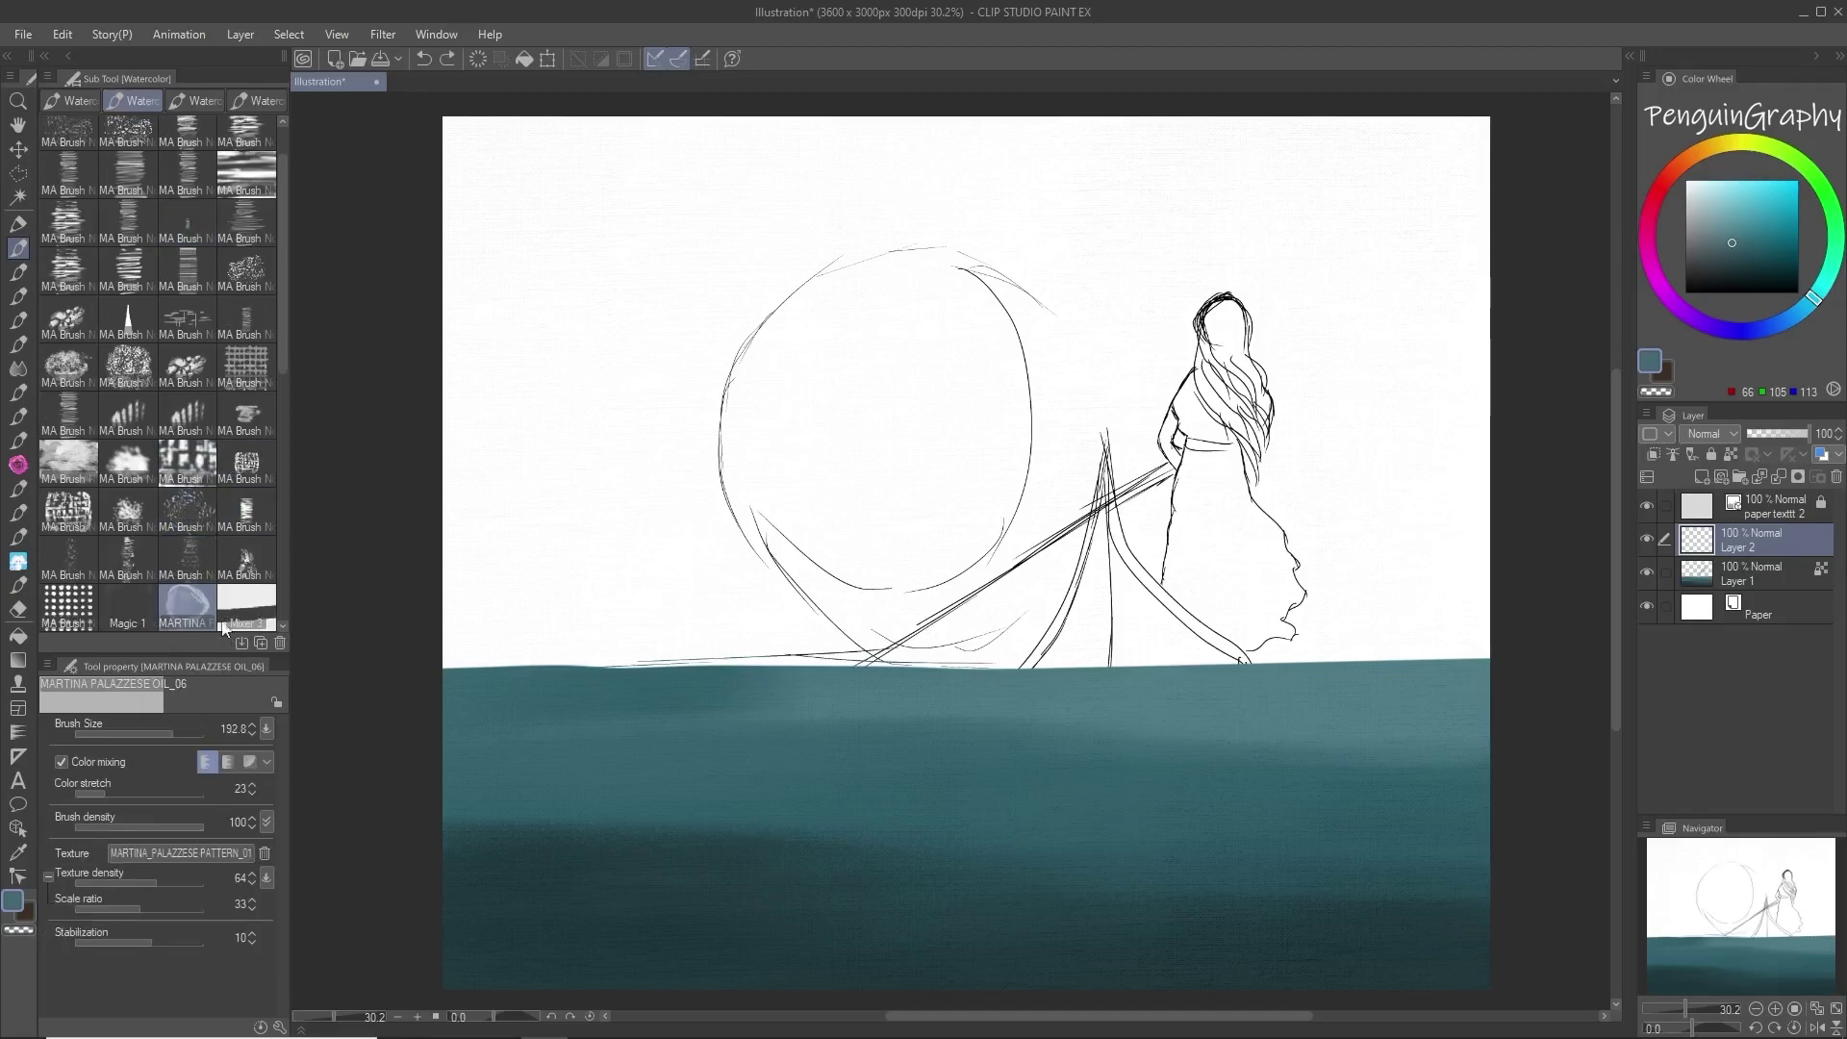
{"action": "left_click", "coordinate": [62, 761]}
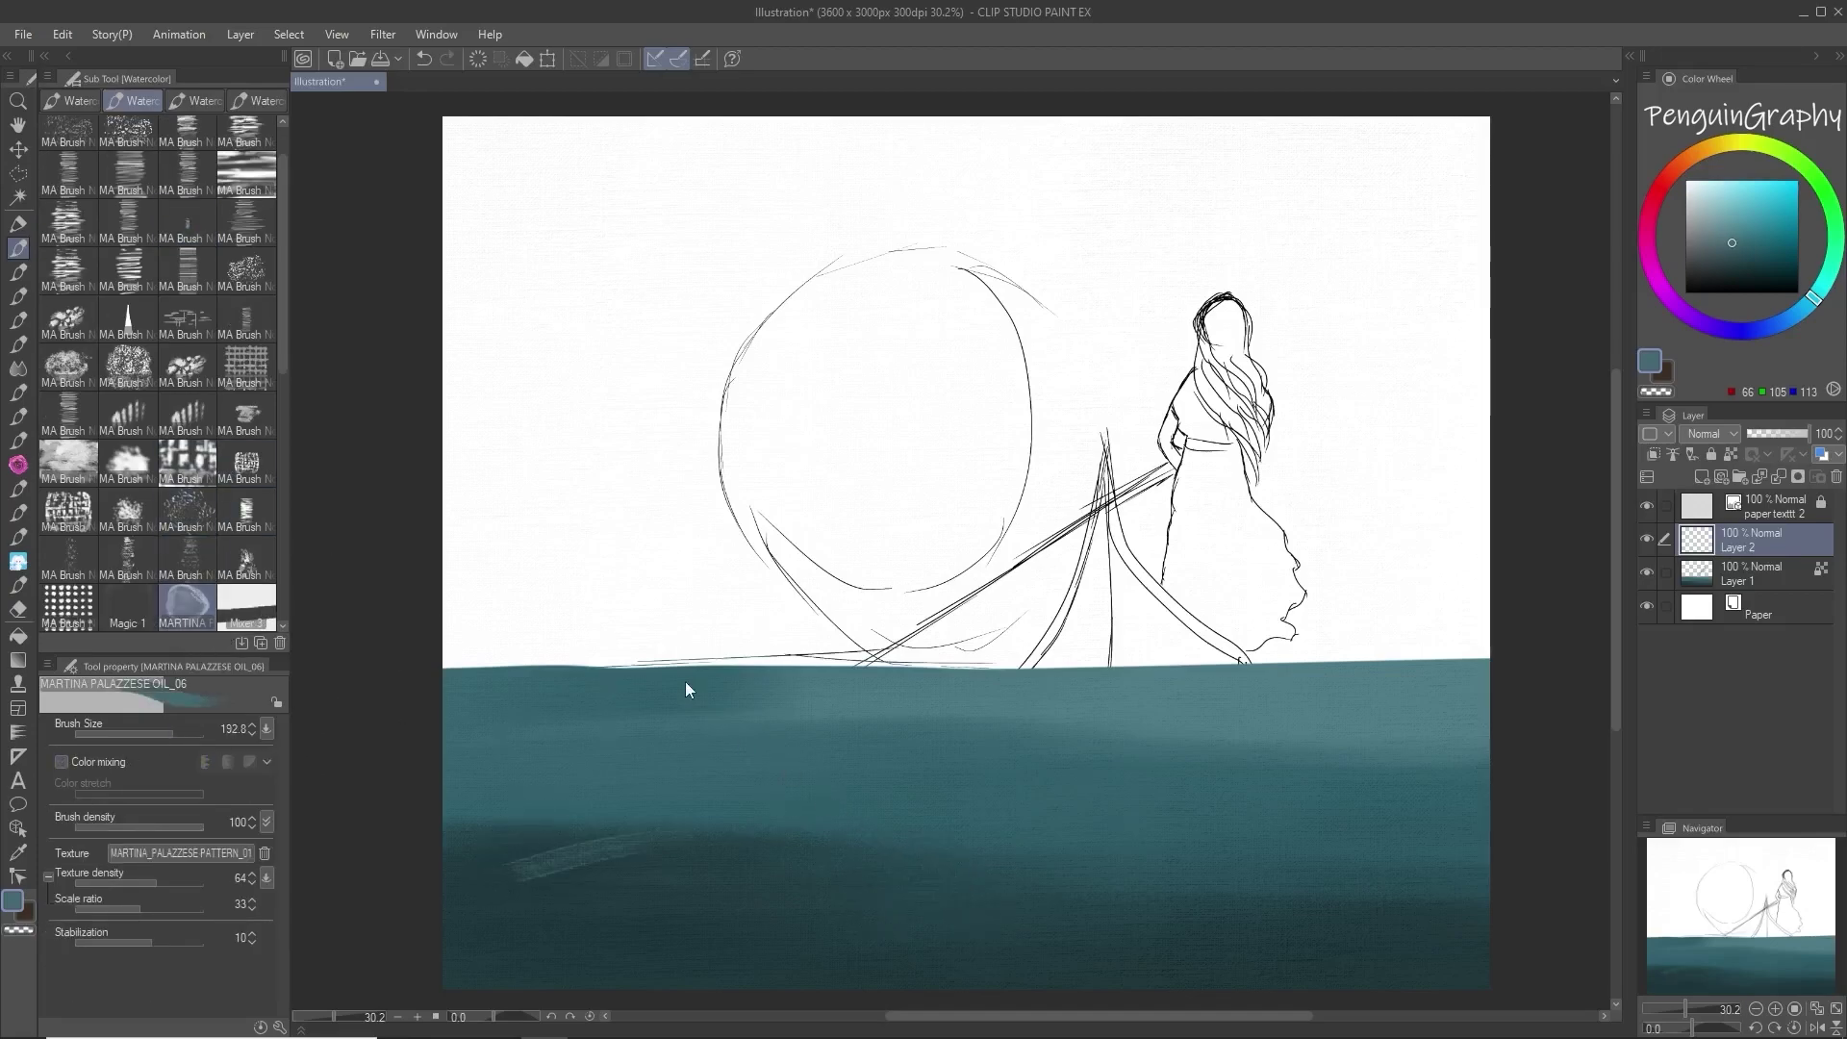
{"action": "scroll", "coordinate": [280, 437], "scroll_direction": "down", "scroll_amount": 5}
{"action": "left_click", "coordinate": [188, 454]}
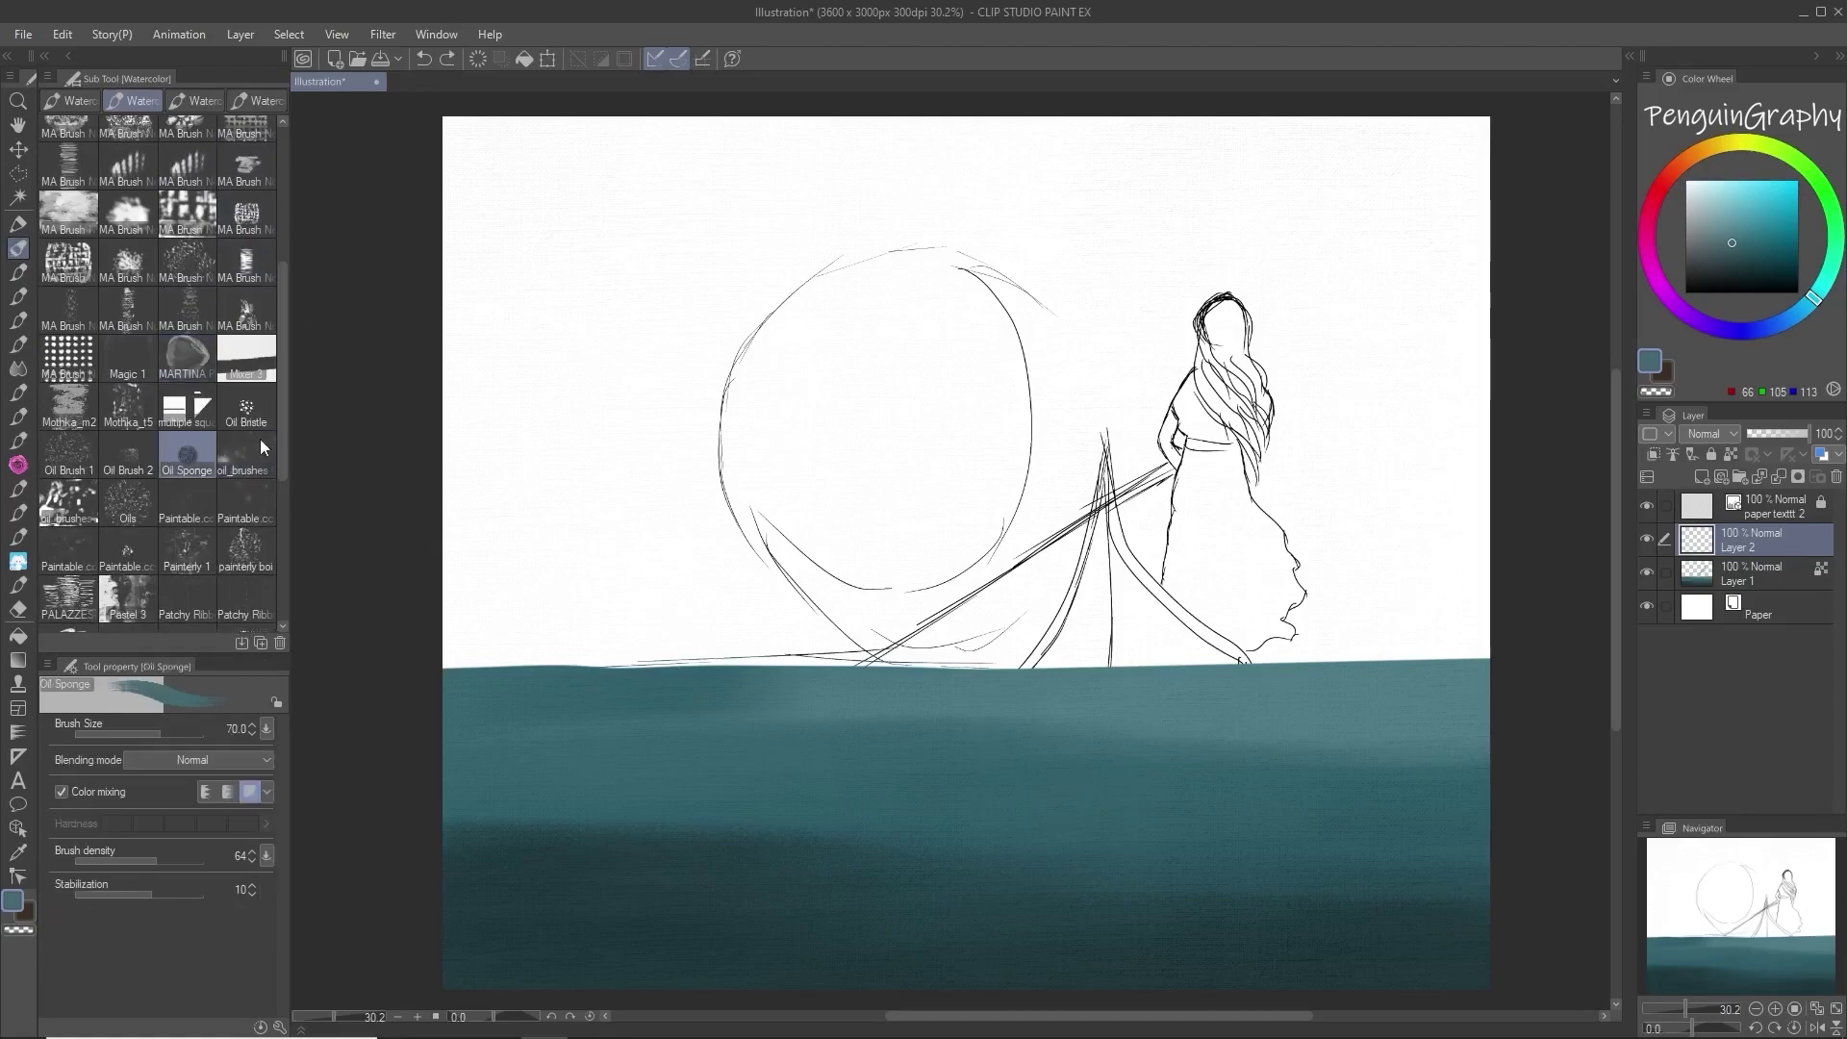
{"action": "left_click", "coordinate": [128, 550]}
{"action": "left_click", "coordinate": [242, 563]}
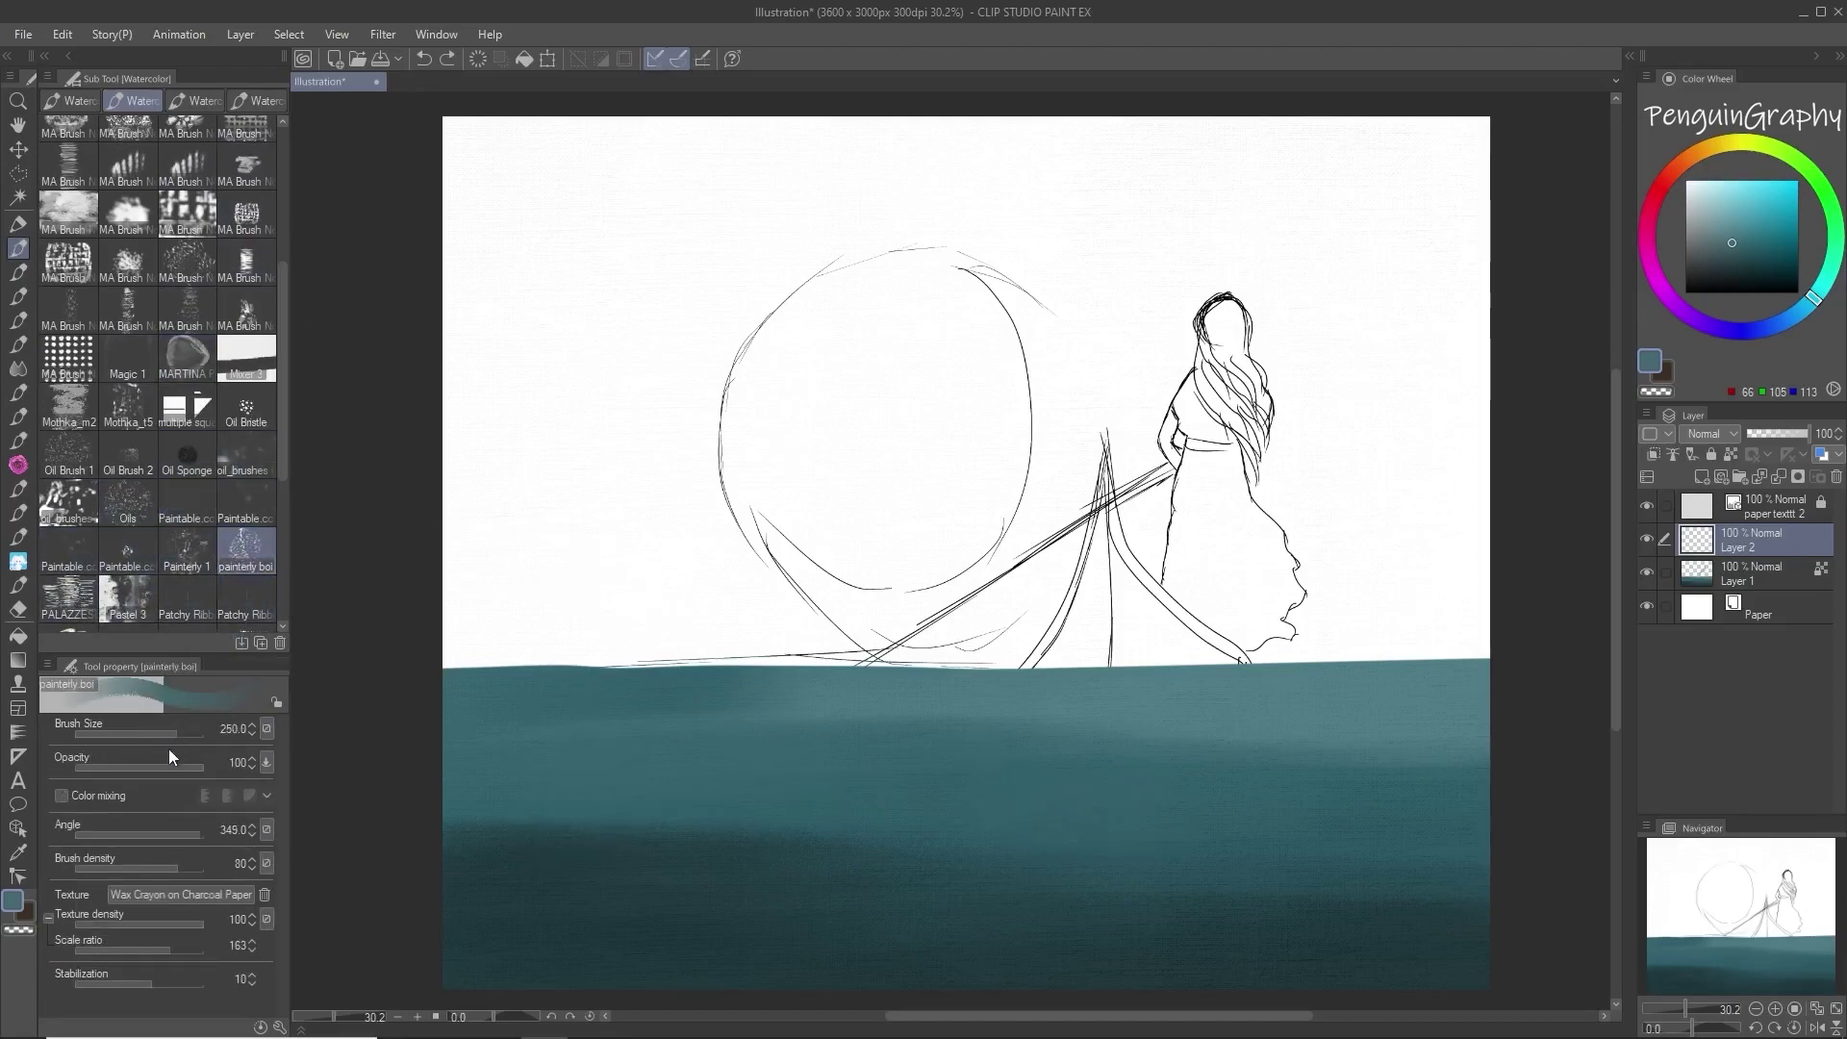
Step: Choose Oil Brush 2, try strokes on the dark water and undo them, and set the brush size to 57.6
{"action": "left_click", "coordinate": [131, 456]}
{"action": "left_click_drag", "start_coordinate": [551, 863], "coordinate": [960, 851]}
{"action": "key", "text": "ctrl+z"}
{"action": "left_click_drag", "start_coordinate": [148, 736], "coordinate": [164, 735]}
{"action": "left_click_drag", "start_coordinate": [513, 871], "coordinate": [890, 862]}
{"action": "key", "text": "ctrl+z"}
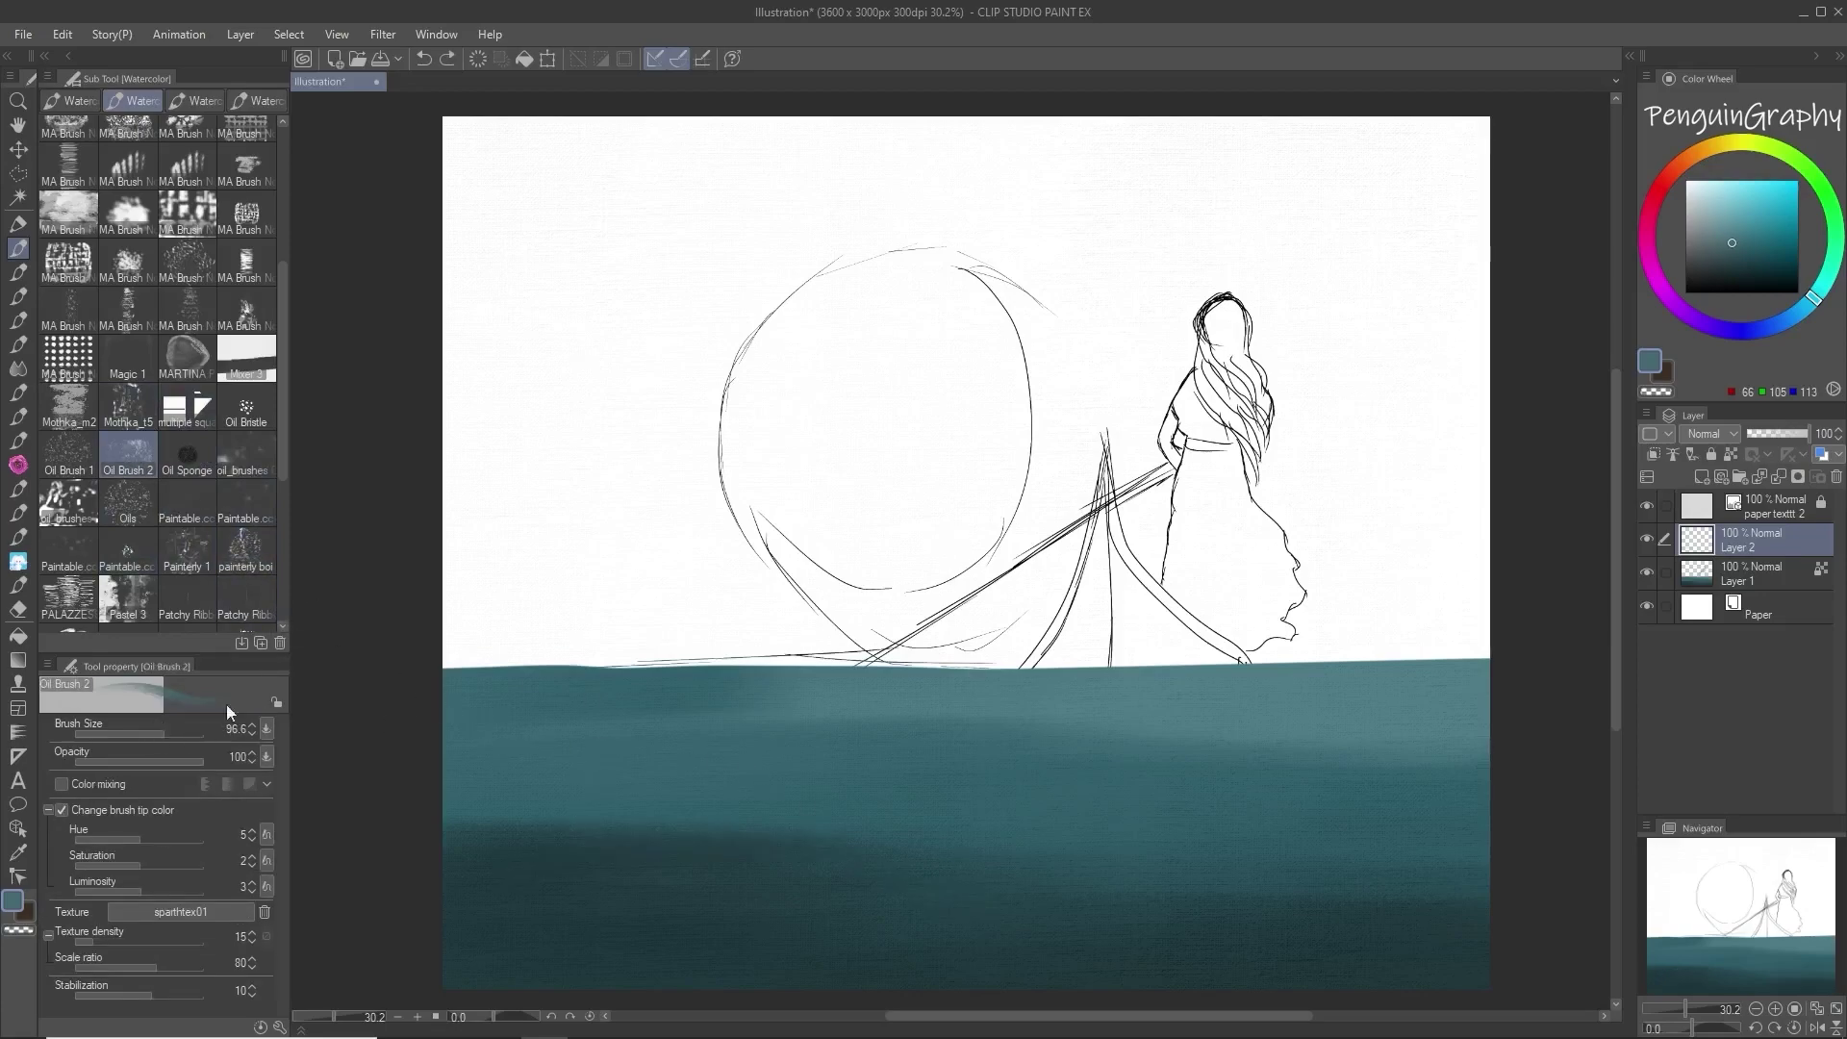
{"action": "left_click", "coordinate": [160, 736]}
Step: Paint thin curved wave highlights across the upper and middle sea in a pale blue-grey with Oil Brush 2
{"action": "left_click", "coordinate": [1719, 223]}
{"action": "left_click_drag", "start_coordinate": [561, 802], "coordinate": [785, 791]}
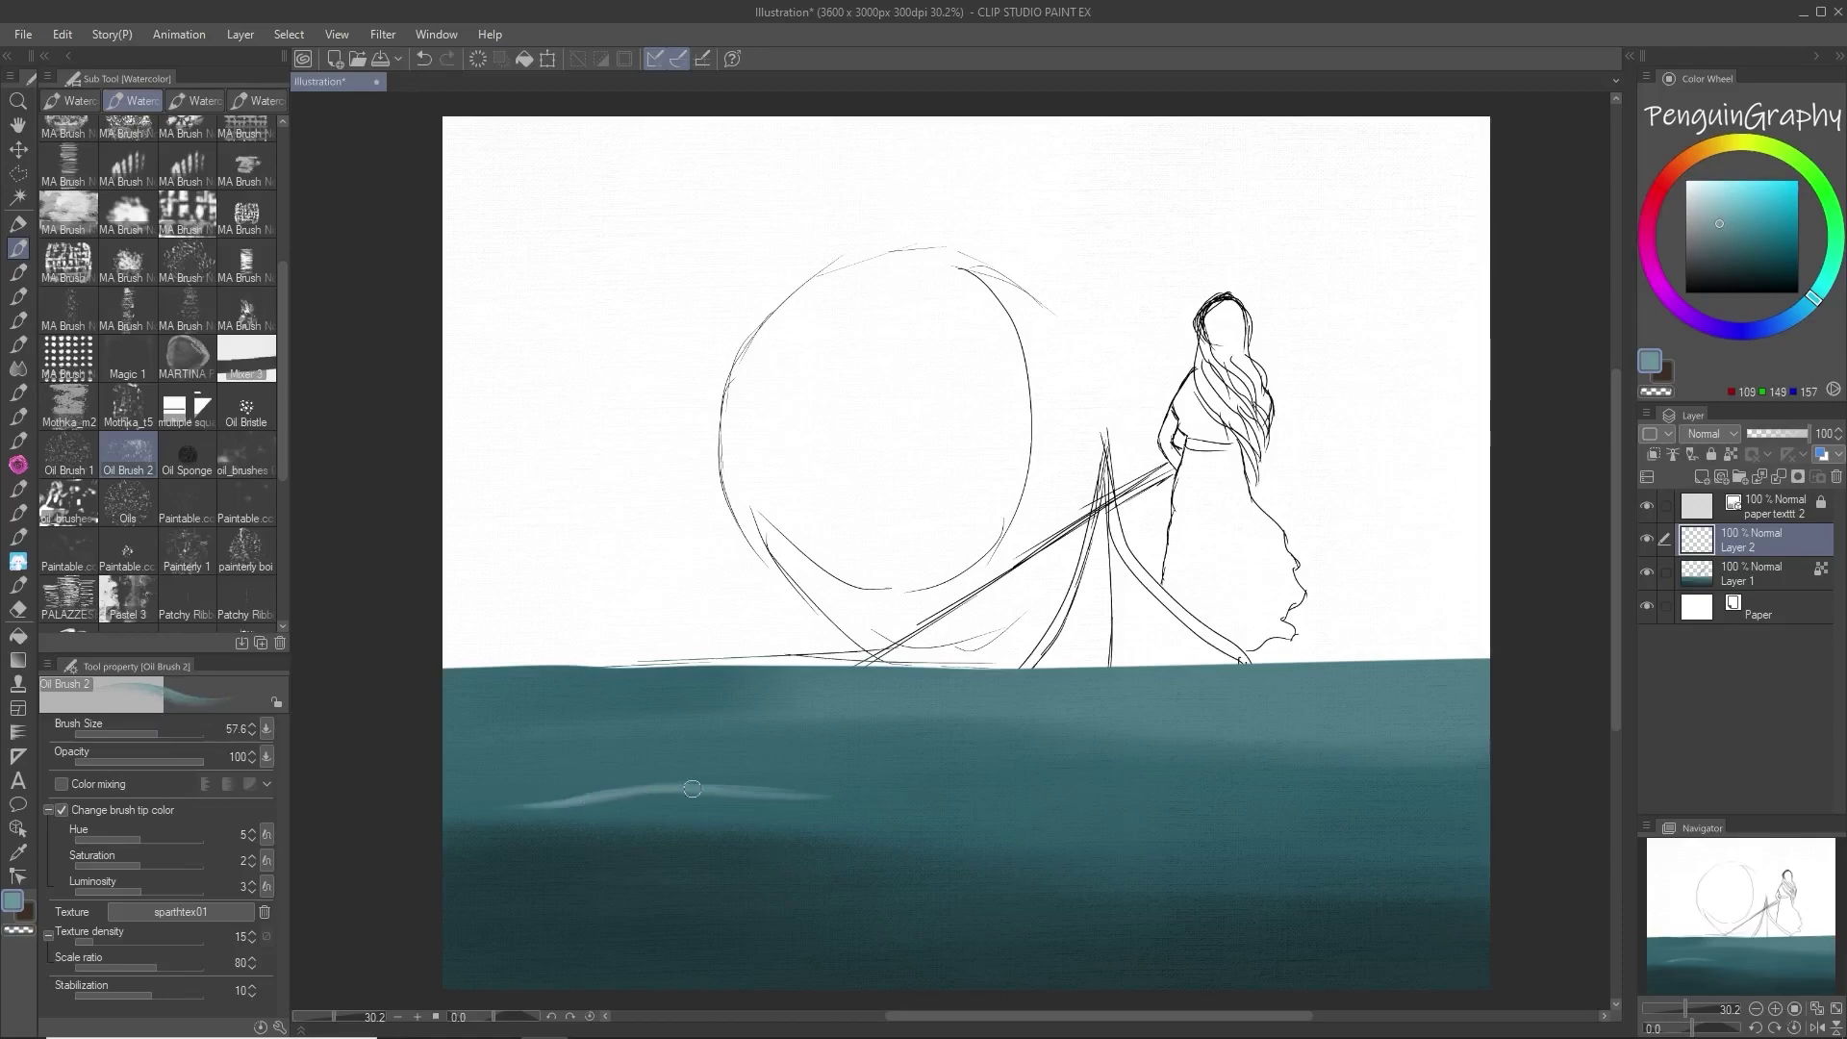
{"action": "left_click_drag", "start_coordinate": [1152, 841], "coordinate": [1343, 839]}
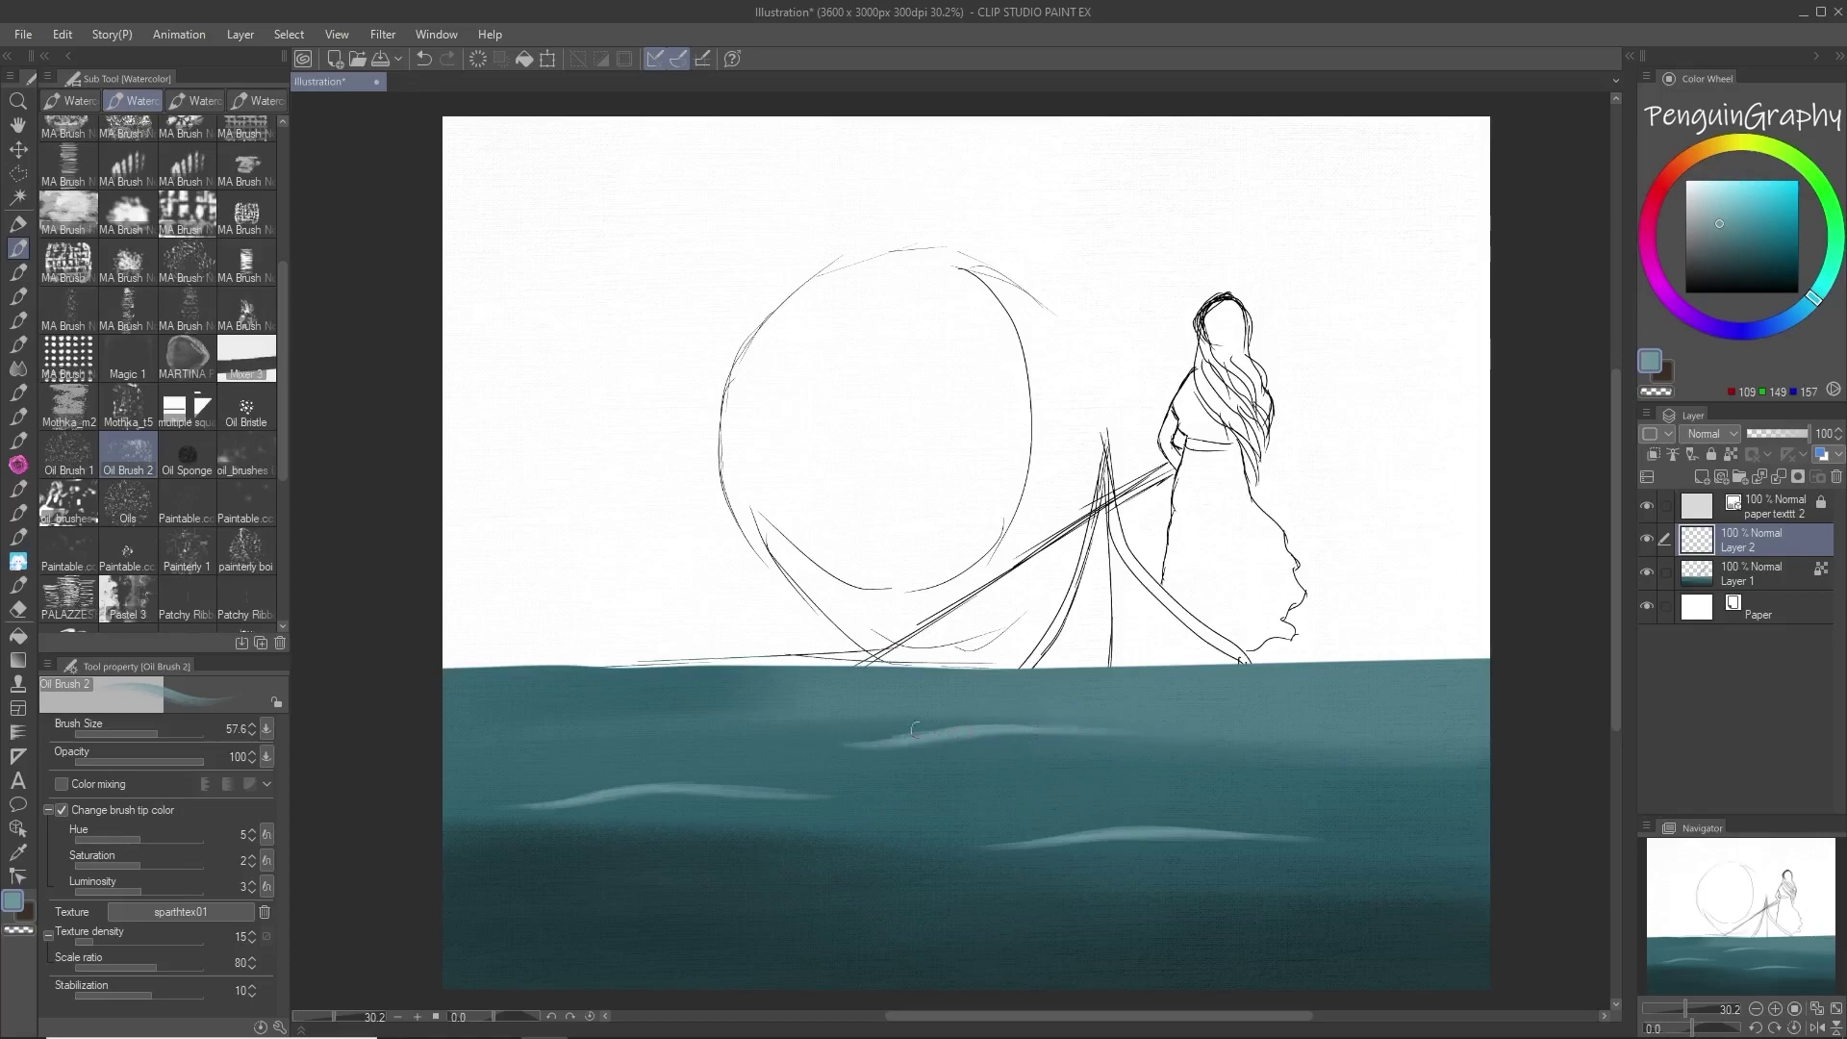
{"action": "left_click_drag", "start_coordinate": [874, 734], "coordinate": [901, 737]}
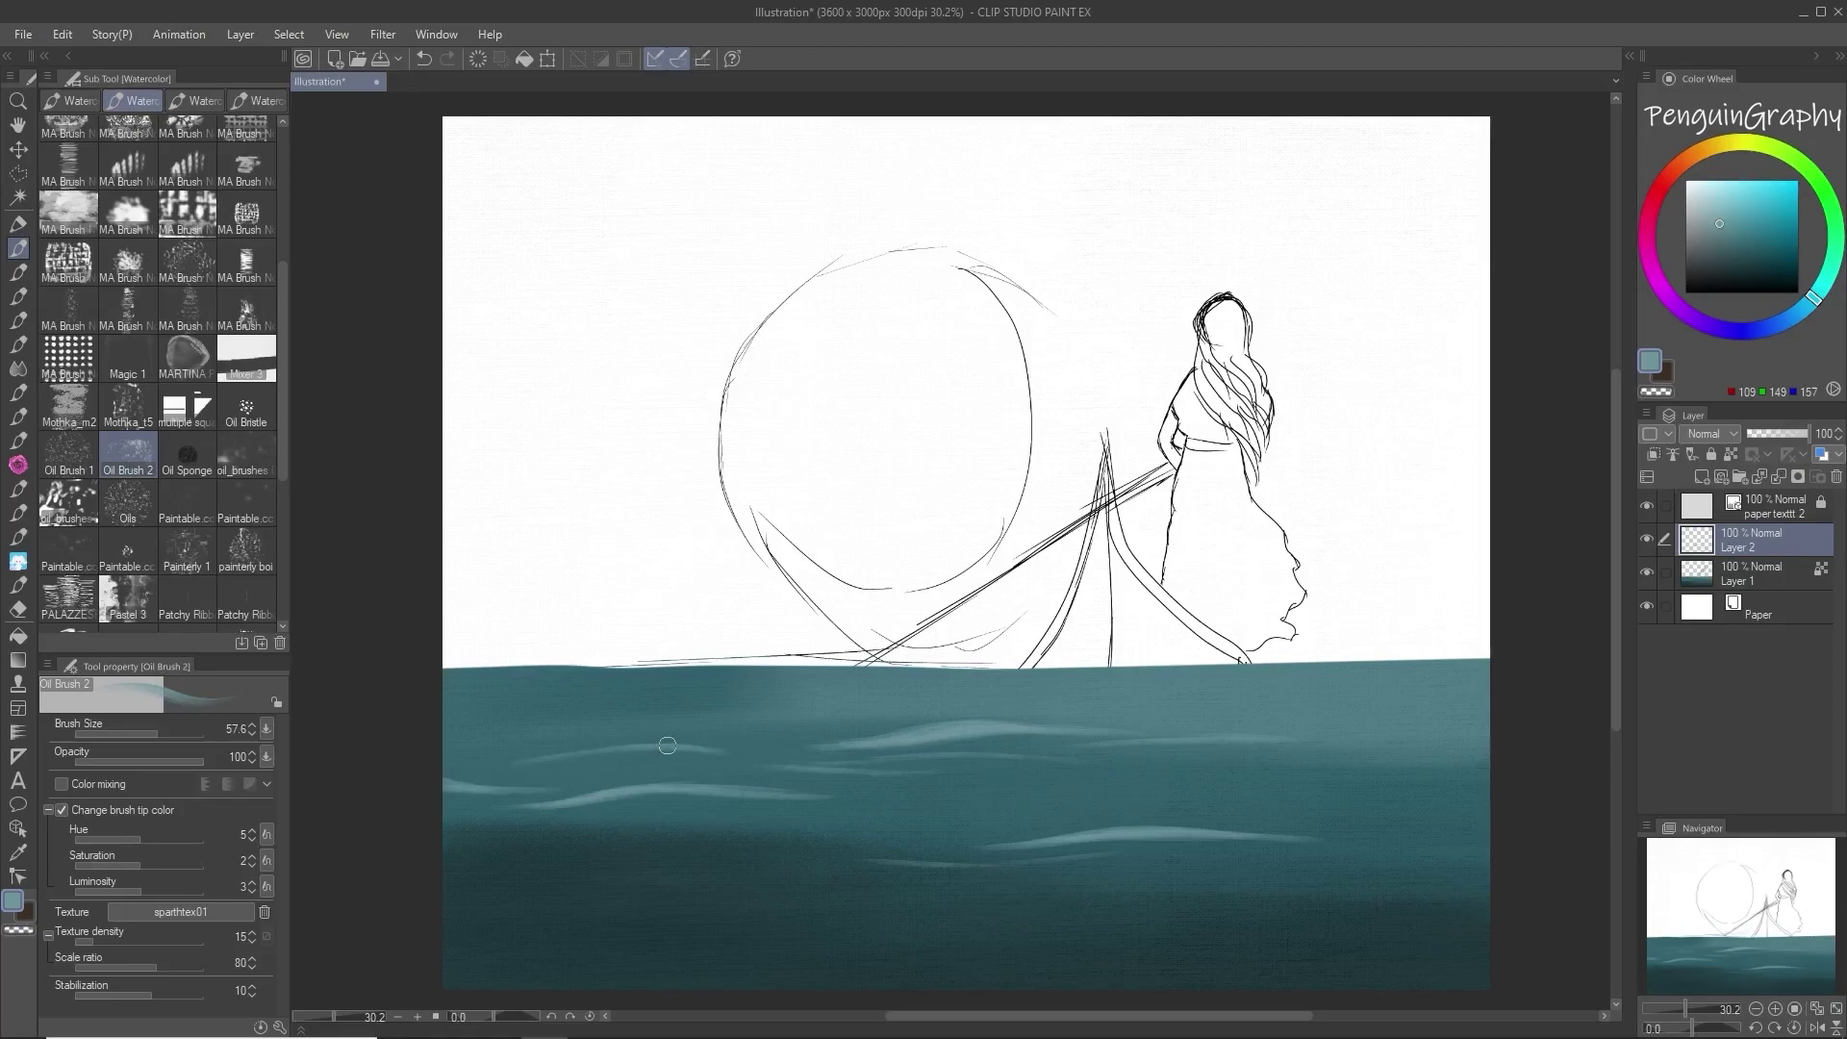
{"action": "left_click_drag", "start_coordinate": [524, 758], "coordinate": [653, 739]}
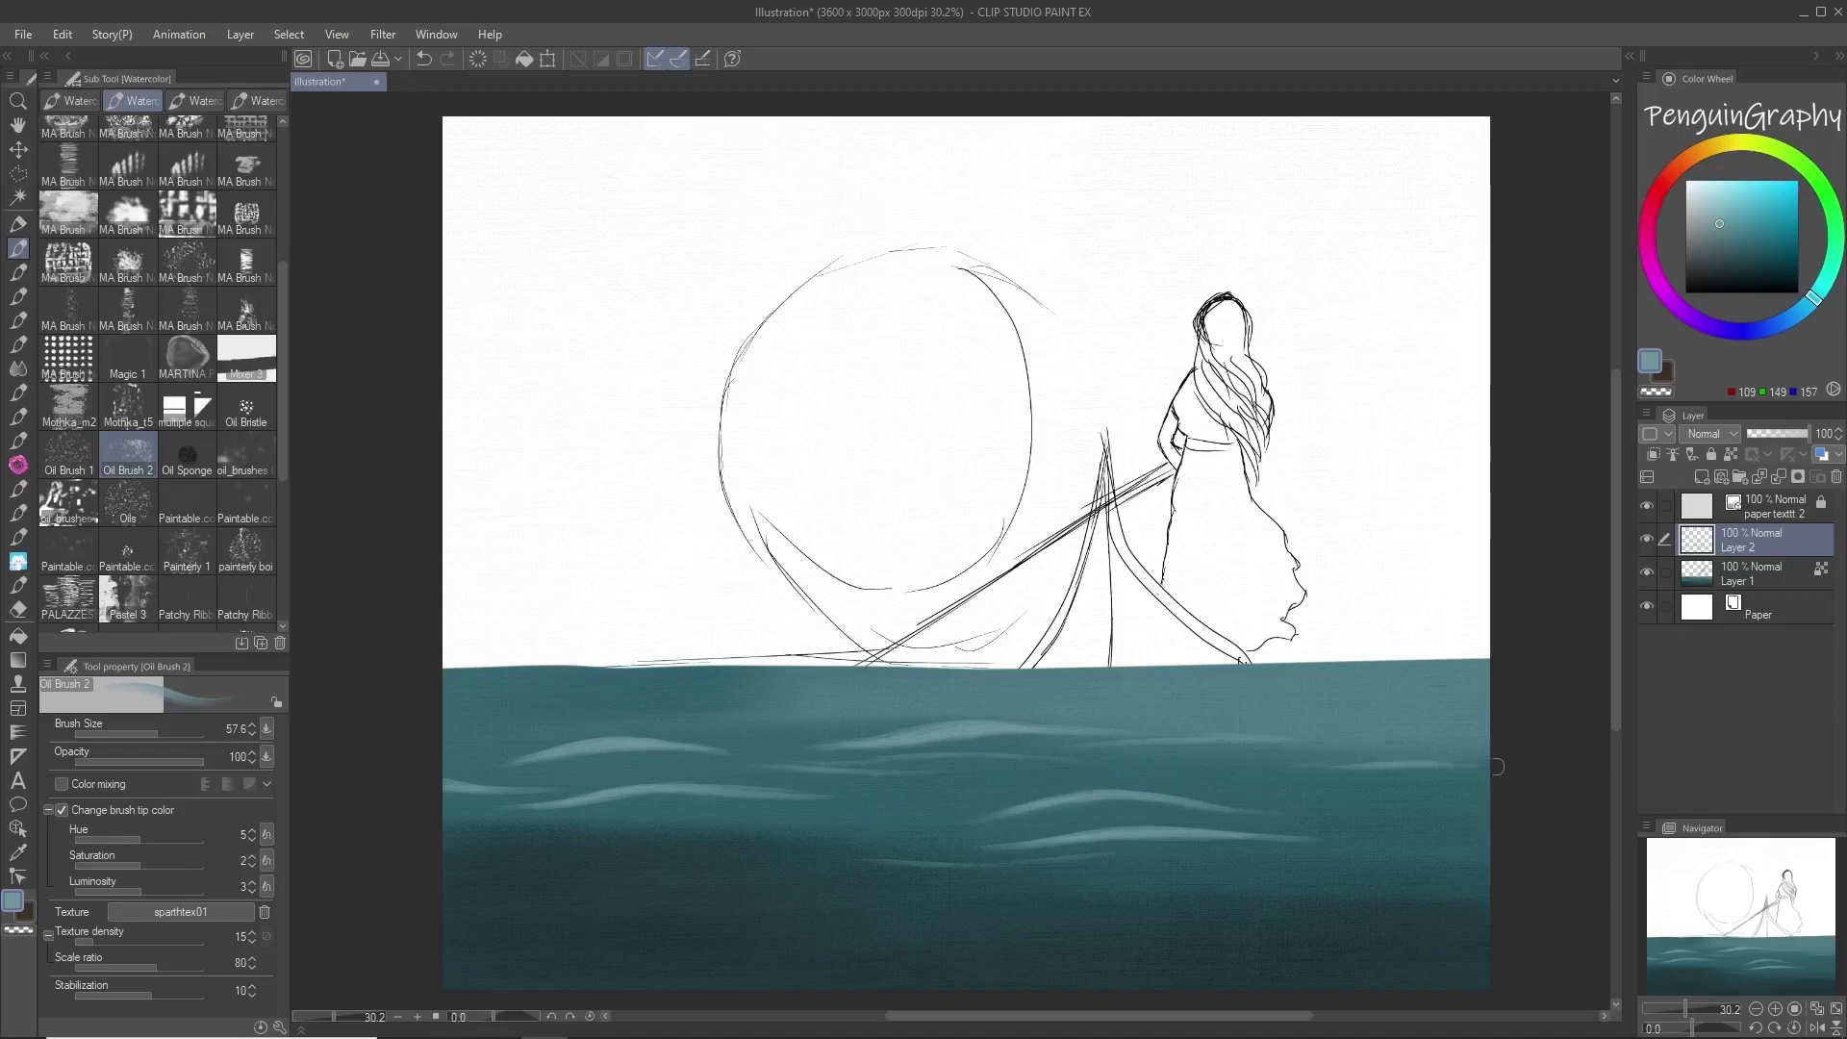
{"action": "left_click_drag", "start_coordinate": [1346, 757], "coordinate": [1484, 766]}
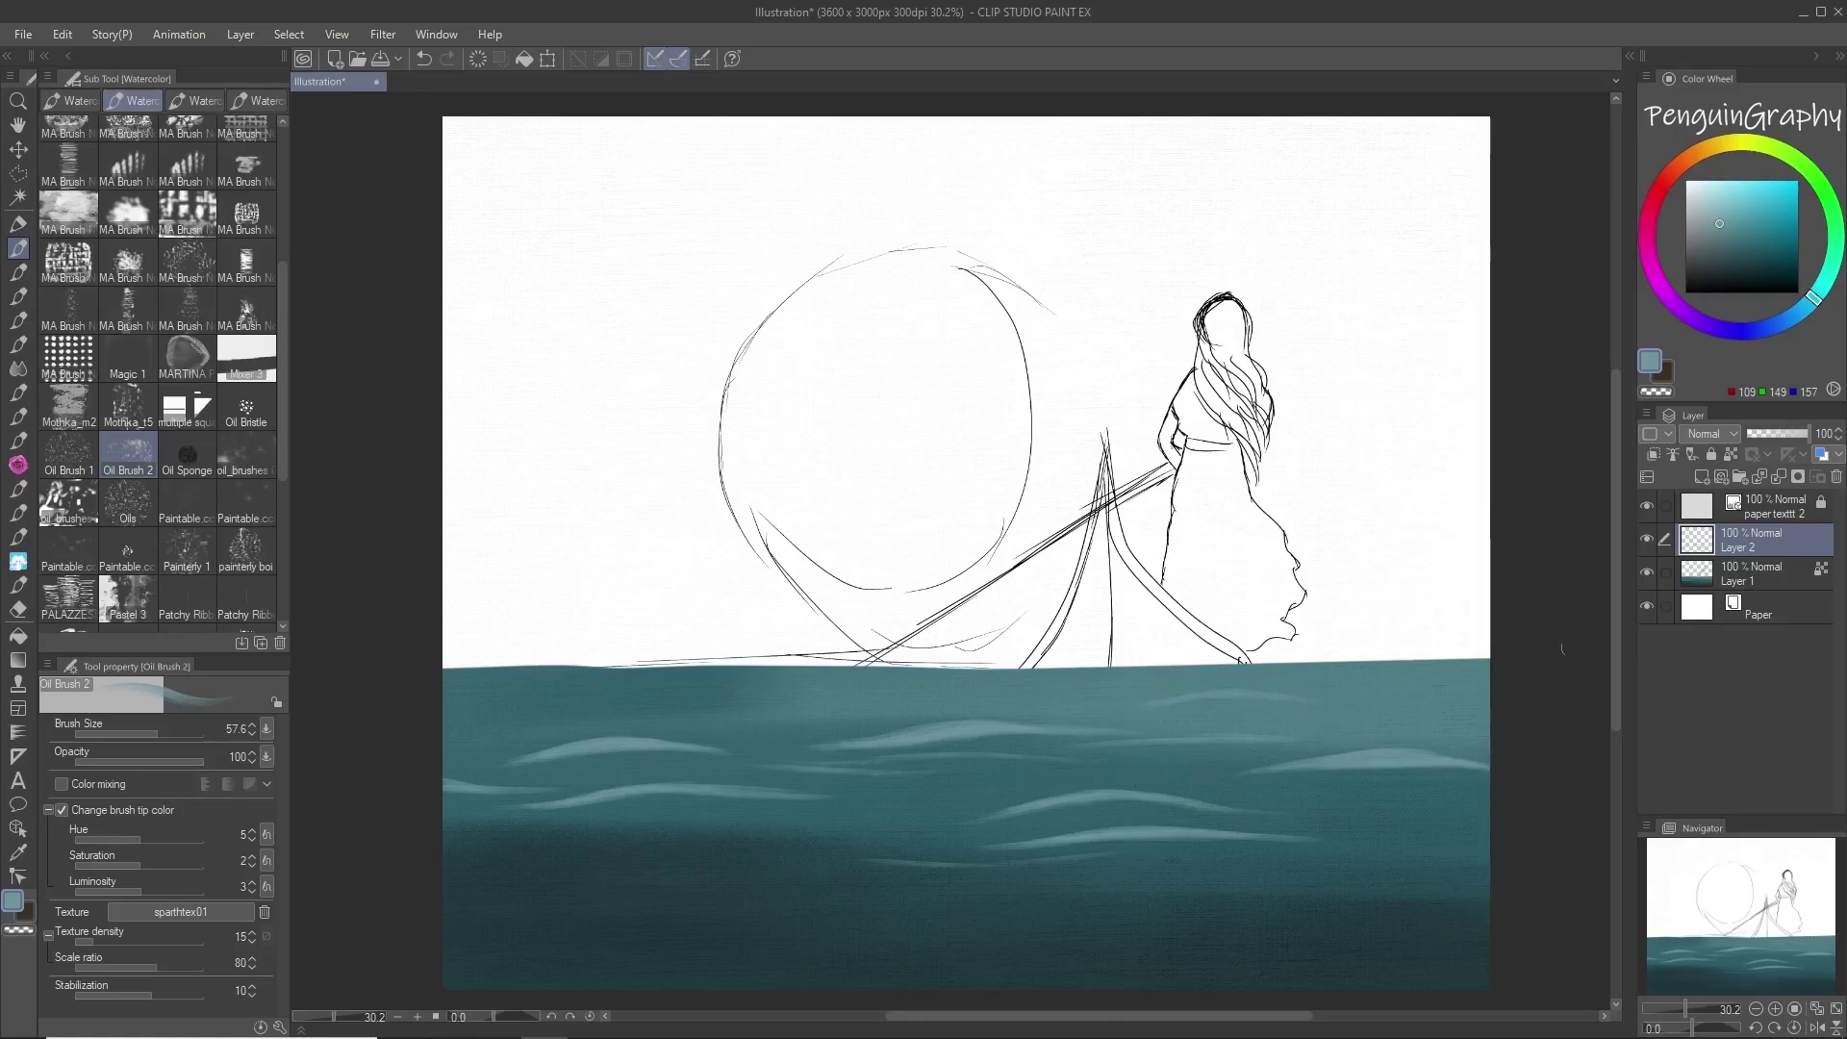
Step: Smudge the horizon edge on Layer 1 across the full canvas width with the Finger tip blender at size 96.6
{"action": "left_click", "coordinate": [1761, 574]}
{"action": "left_click", "coordinate": [17, 369]}
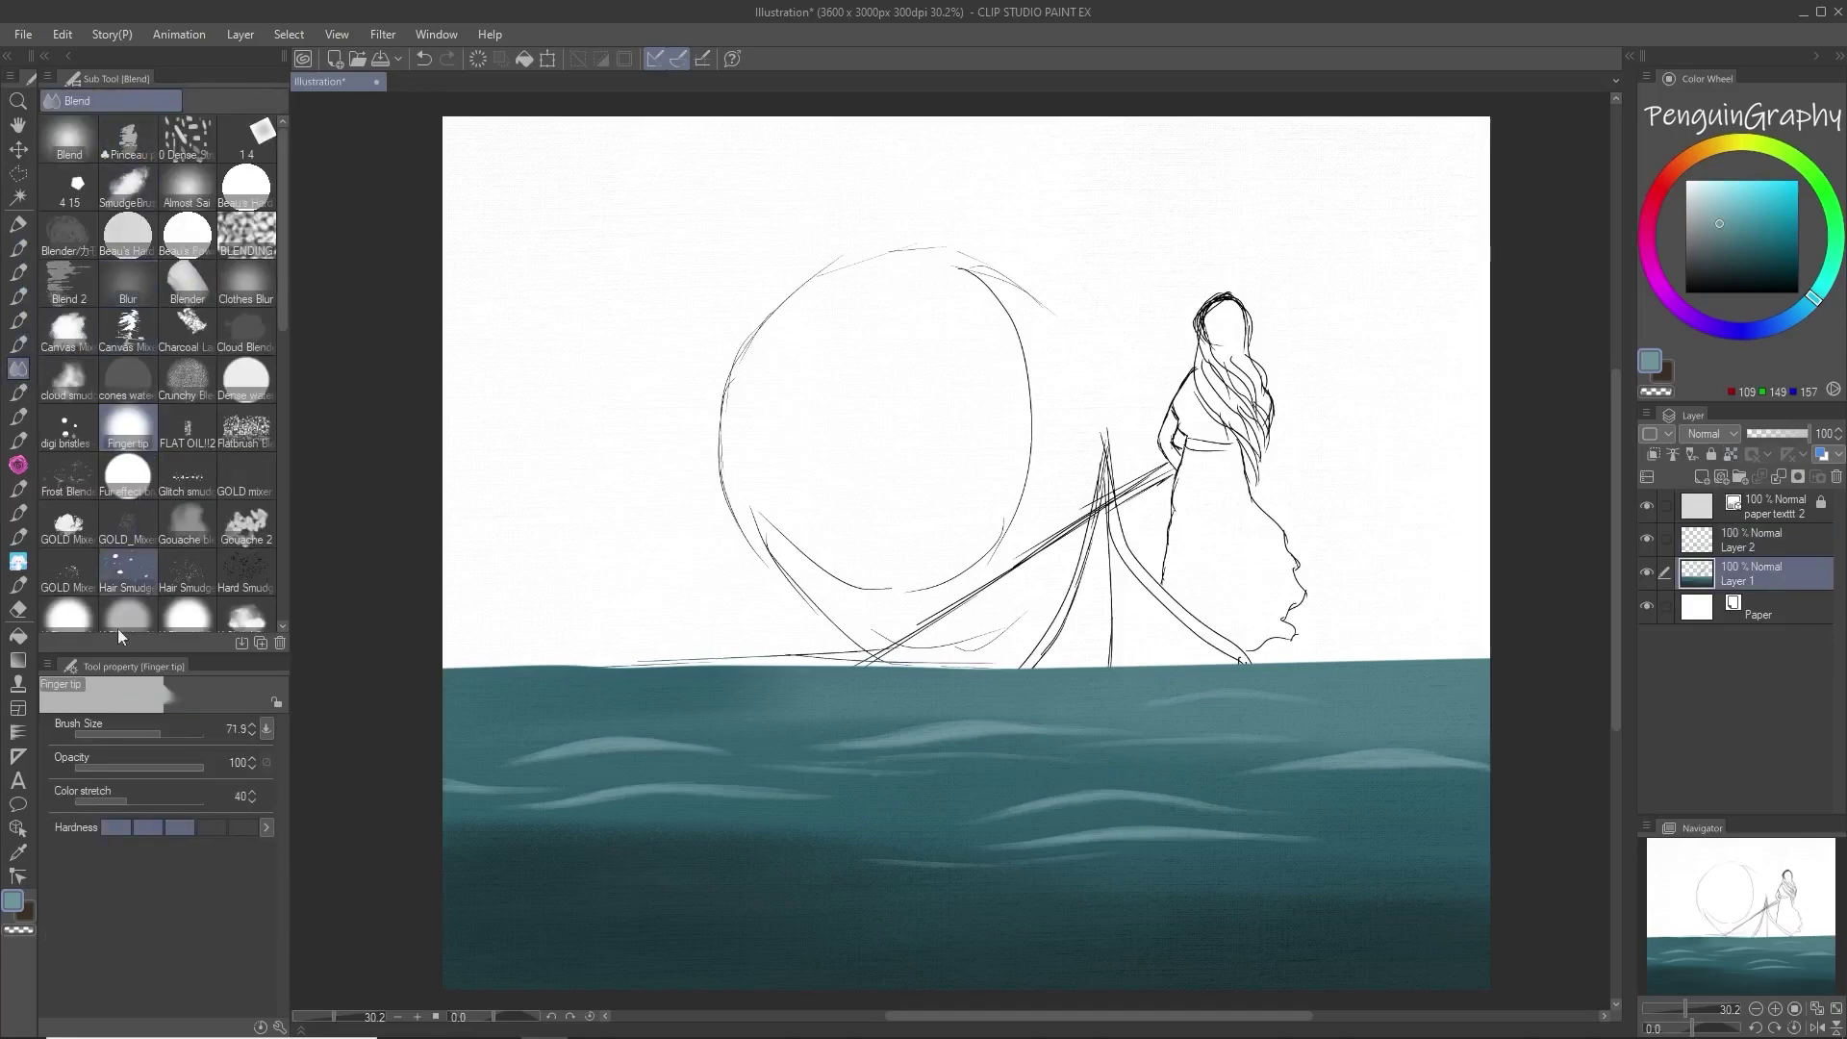
{"action": "left_click", "coordinate": [164, 733]}
{"action": "left_click_drag", "start_coordinate": [471, 664], "coordinate": [1489, 660]}
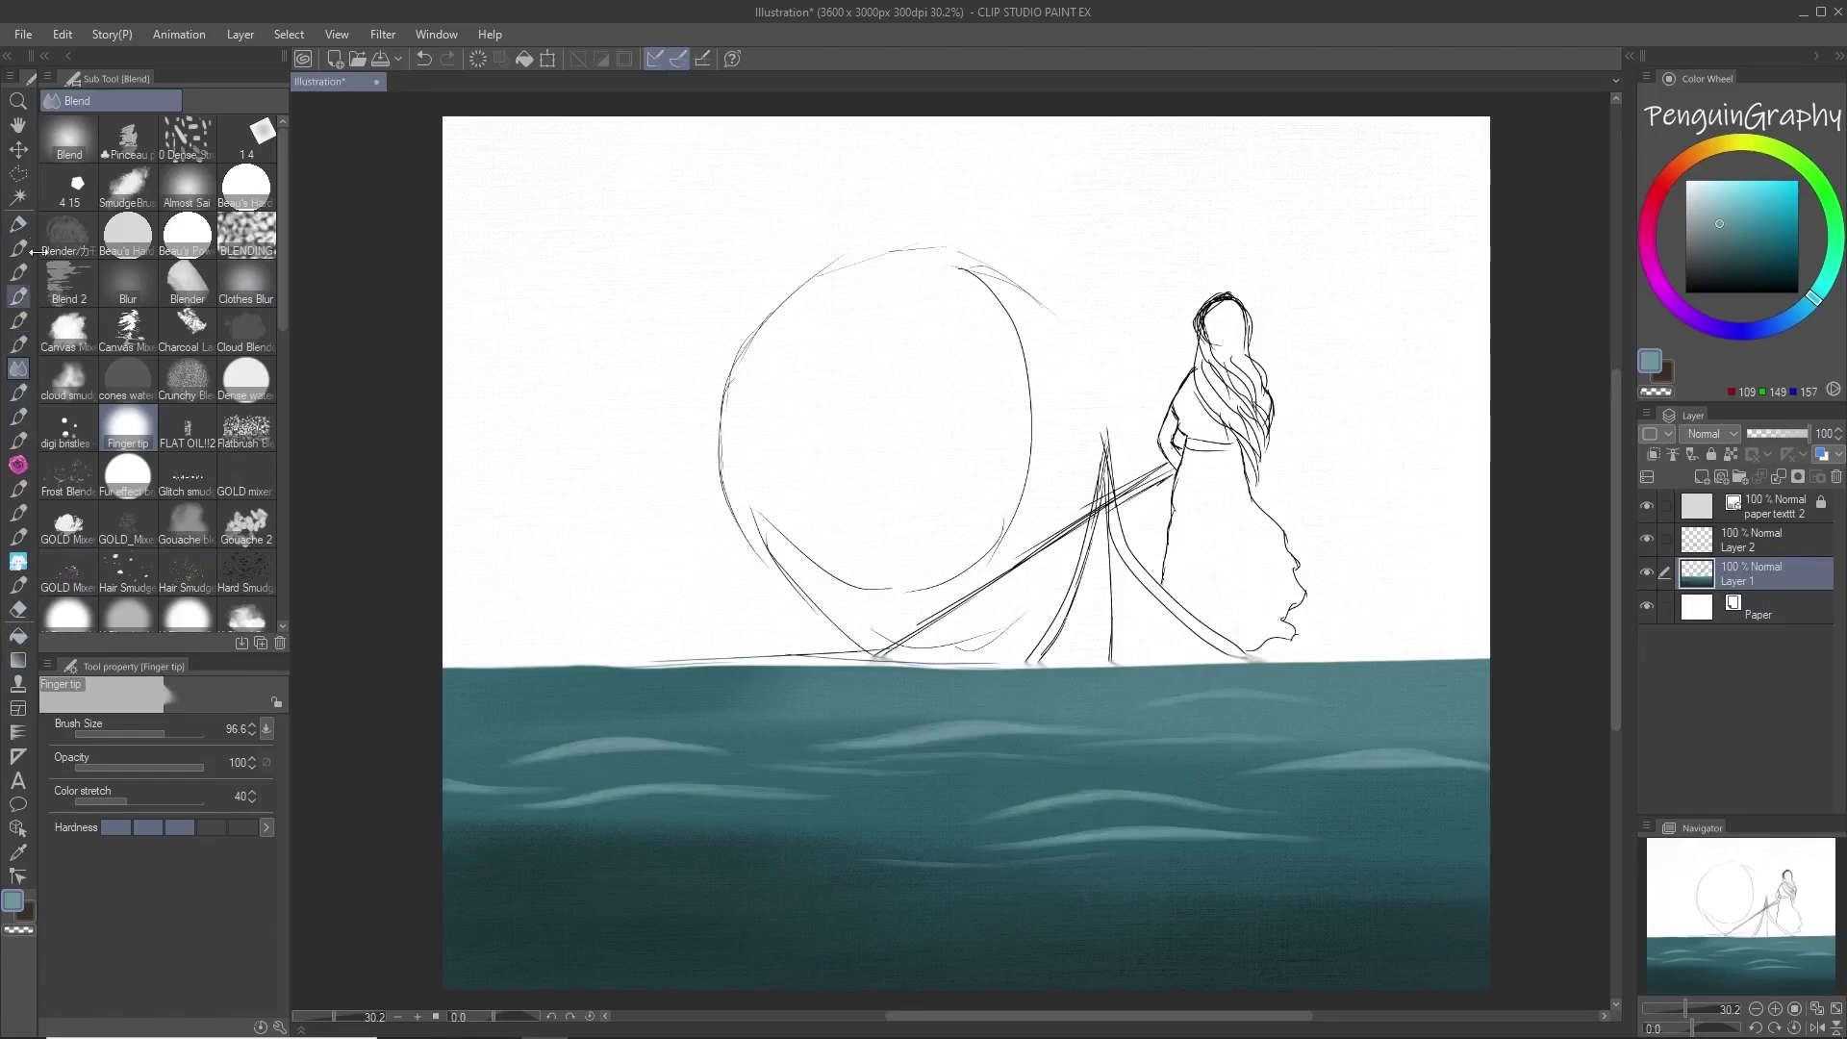
Step: Select the area above the horizon with a rectangular selection and cut and paste the sketch onto its own layer
{"action": "left_click", "coordinate": [19, 173]}
{"action": "left_click", "coordinate": [68, 146]}
{"action": "left_click_drag", "start_coordinate": [412, 103], "coordinate": [1515, 658]}
{"action": "left_click", "coordinate": [988, 685]}
Step: Make Layer 1 active, clear the selection and hide the Layer 1 Copy sketch layer
{"action": "left_click", "coordinate": [1811, 616]}
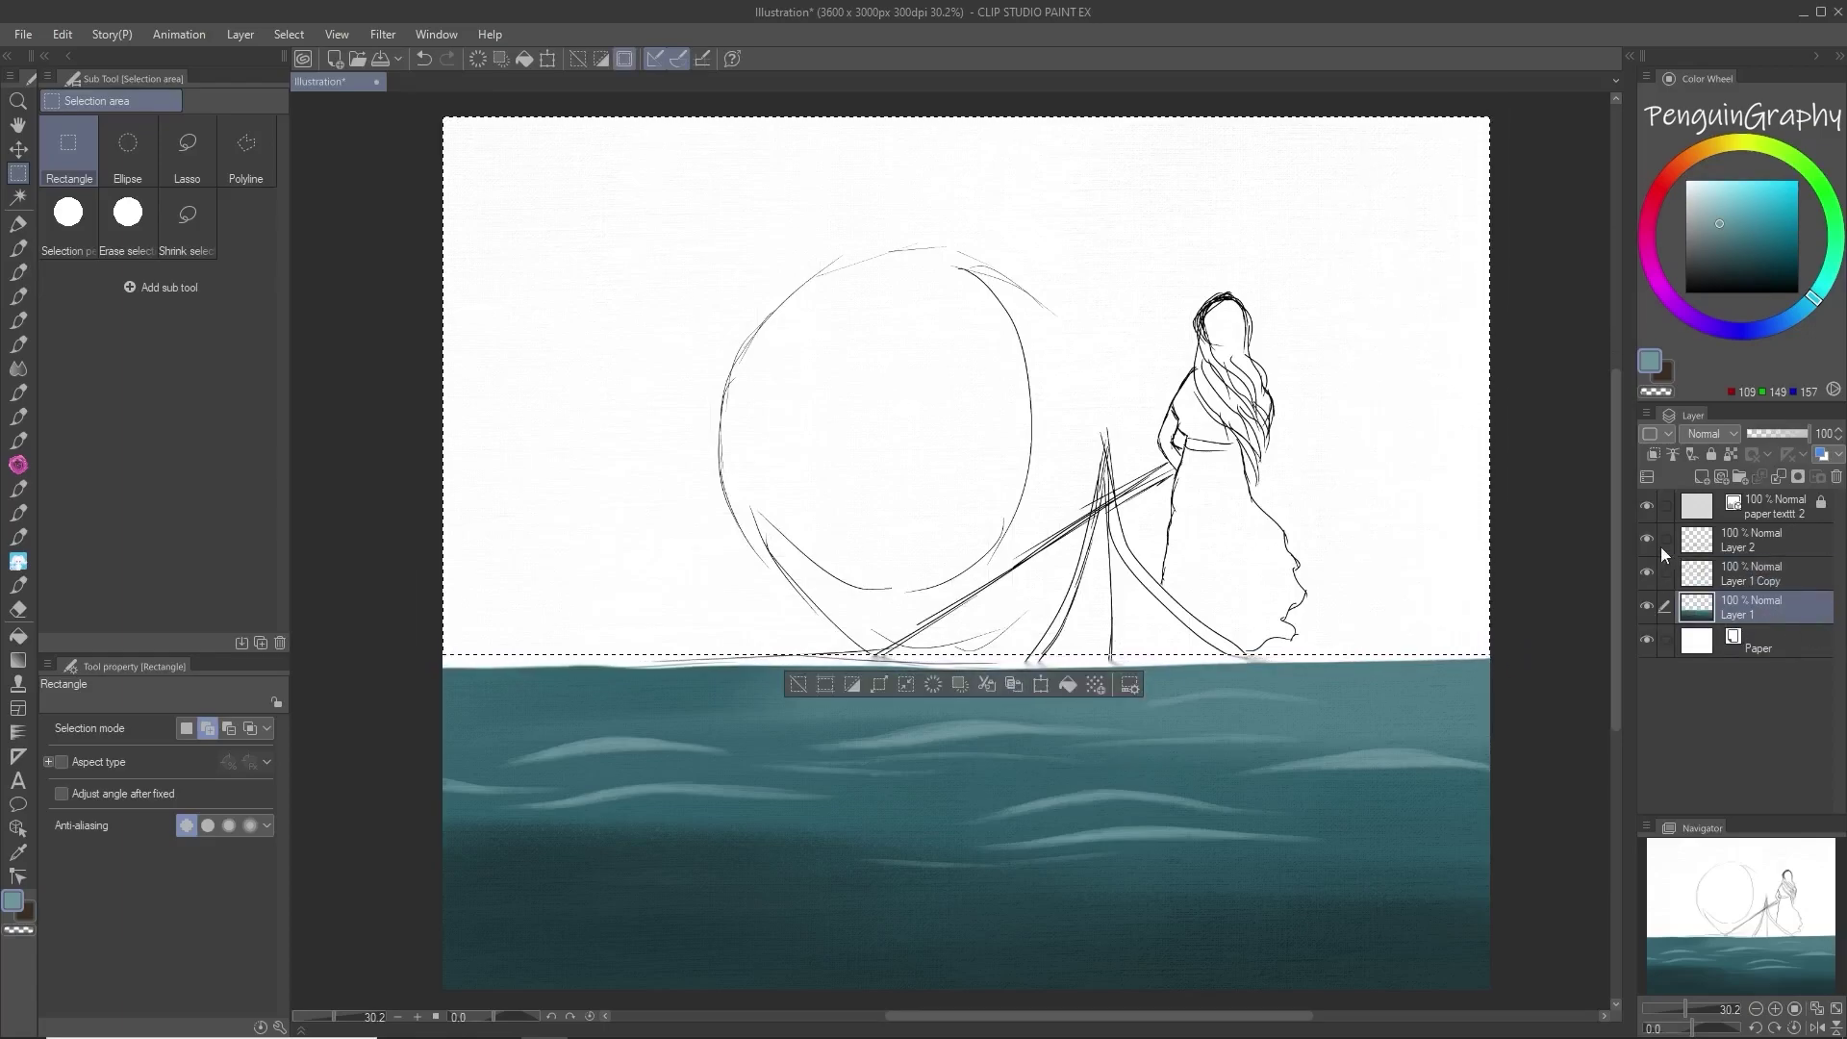
{"action": "key", "text": "ctrl+d"}
{"action": "left_click", "coordinate": [1647, 573]}
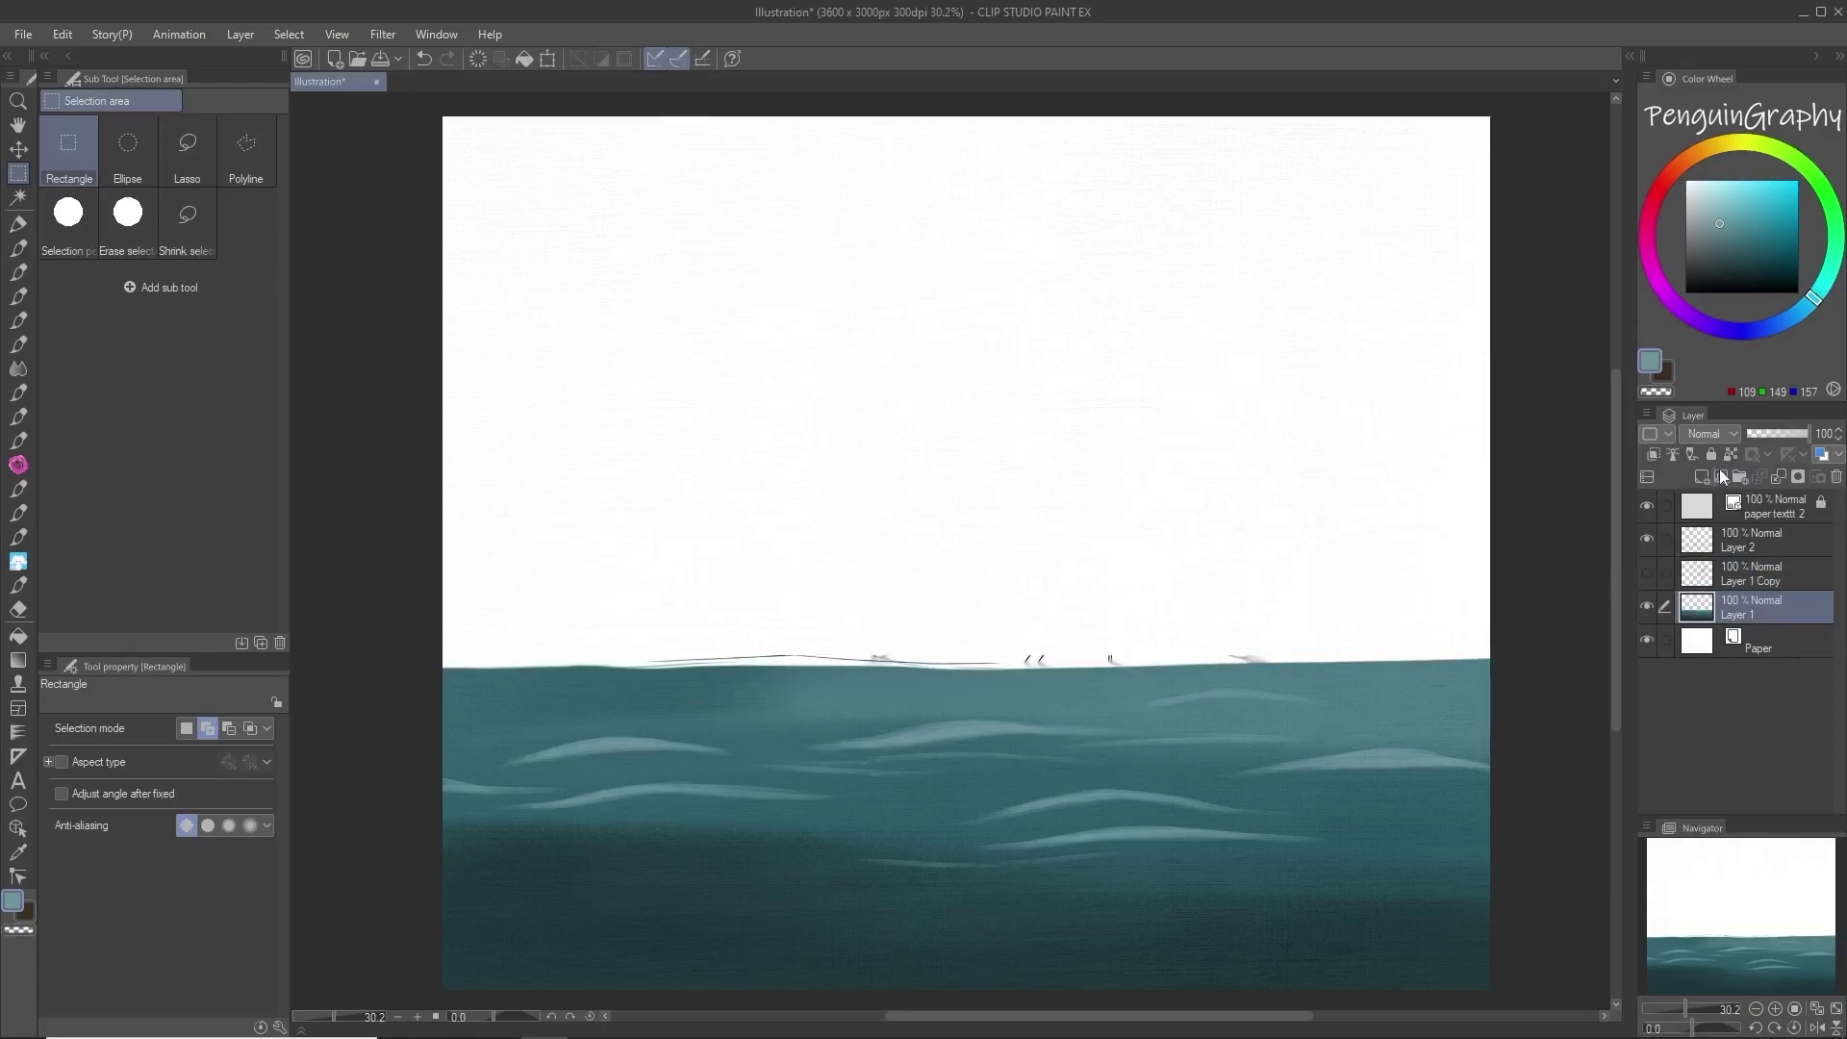
Step: Erase the leftover sketch marks along the horizon on Layer 1 with the Hard eraser at size 217.8
{"action": "left_click", "coordinate": [19, 609]}
{"action": "left_click", "coordinate": [154, 736]}
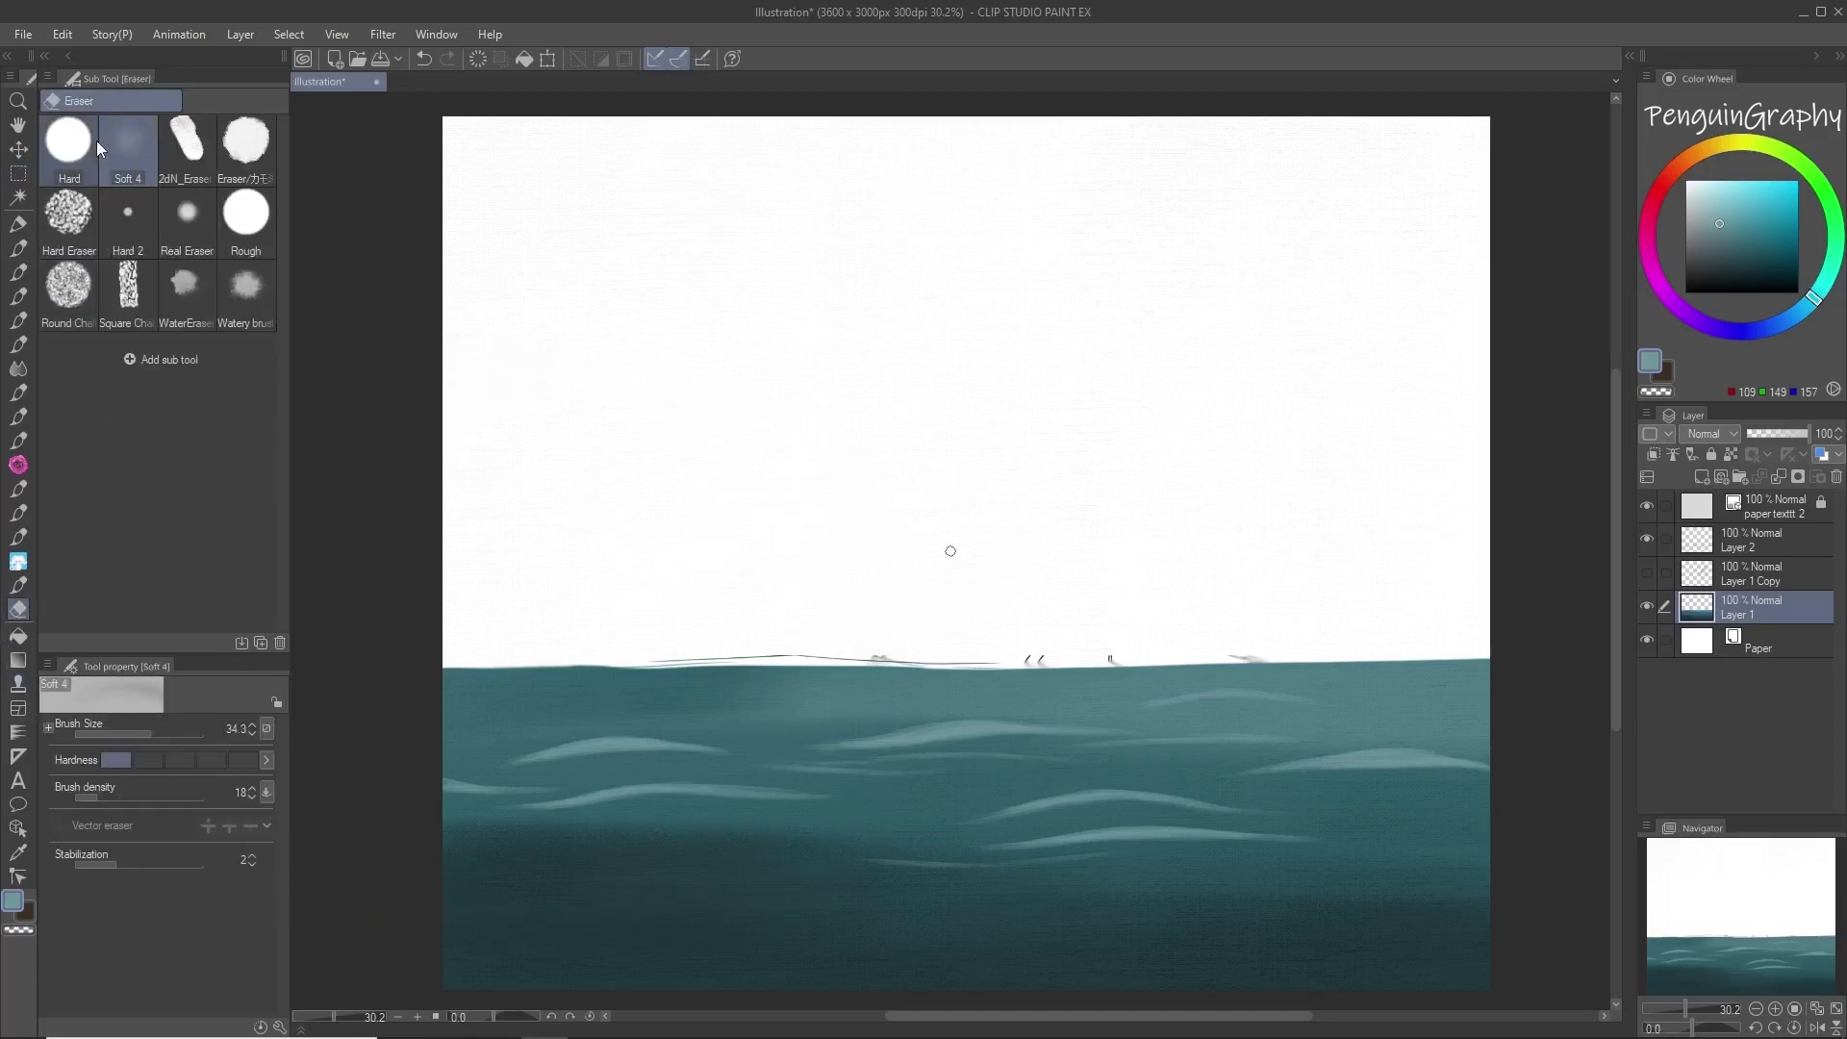
{"action": "left_click", "coordinate": [68, 150]}
{"action": "left_click", "coordinate": [138, 737]}
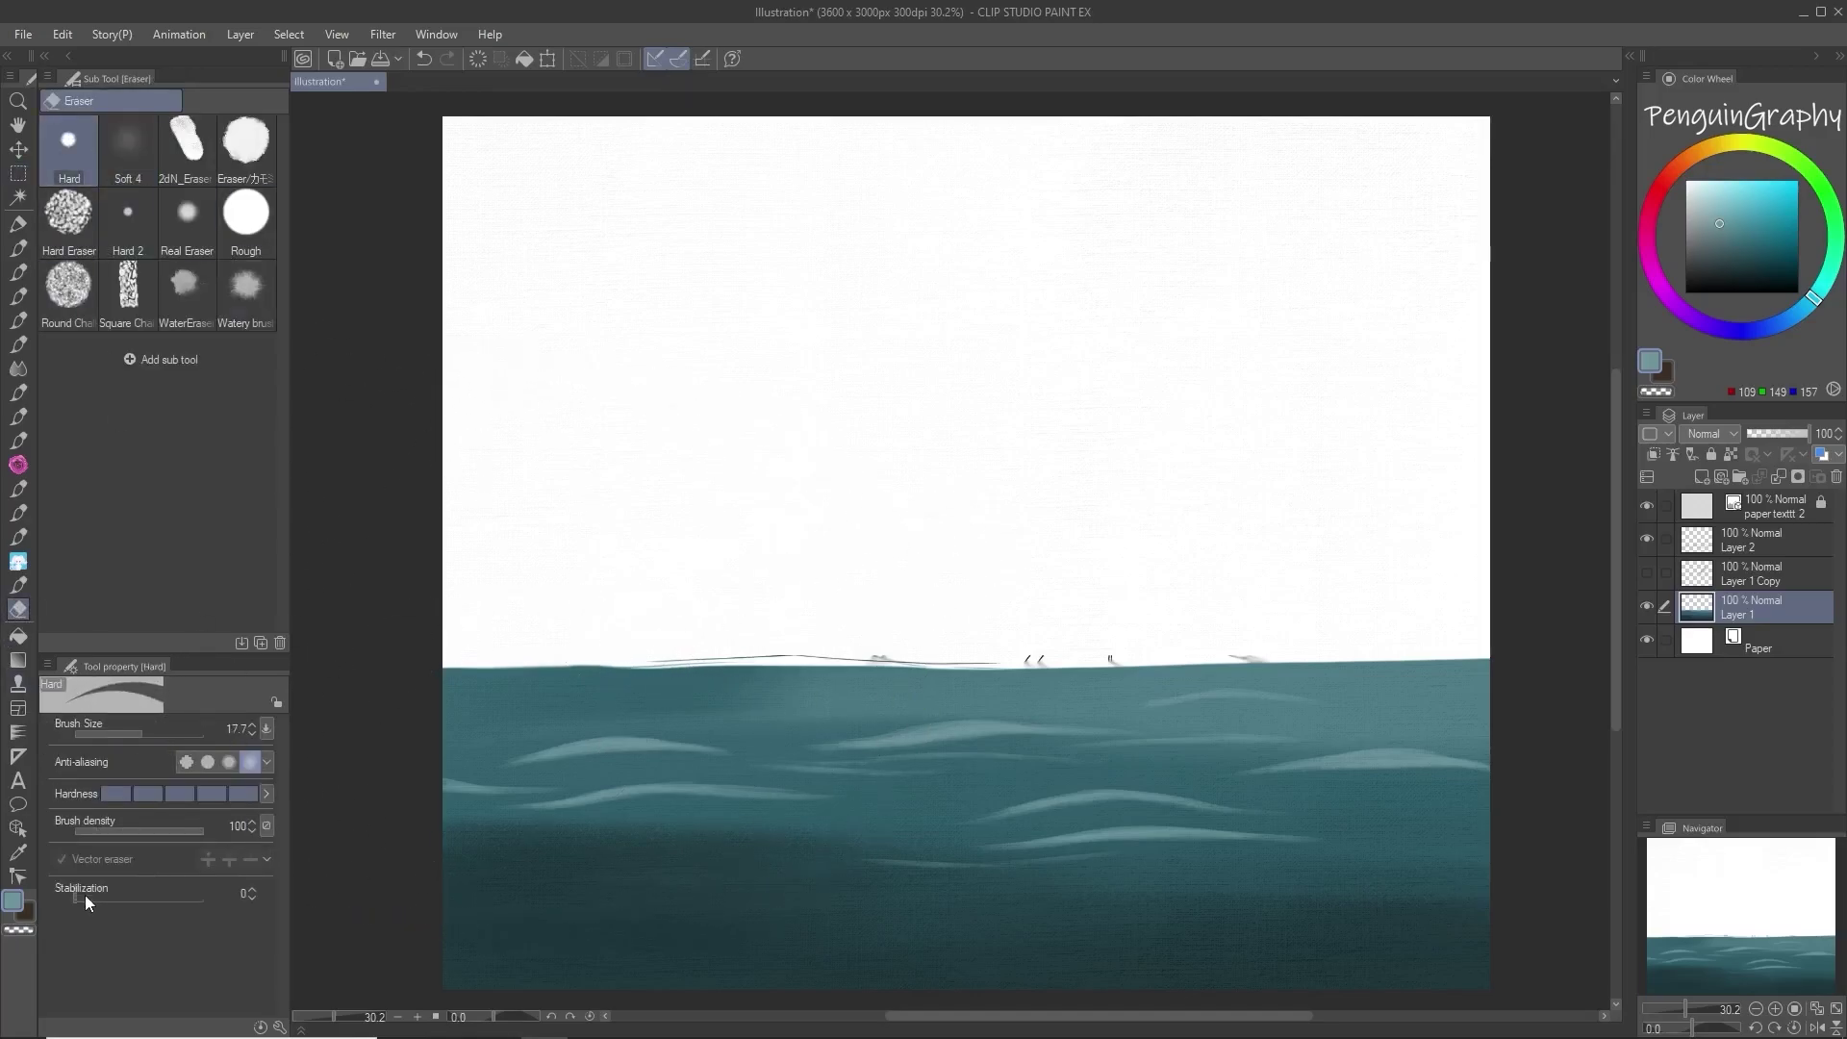
{"action": "left_click", "coordinate": [176, 735]}
{"action": "left_click_drag", "start_coordinate": [607, 636], "coordinate": [893, 636]}
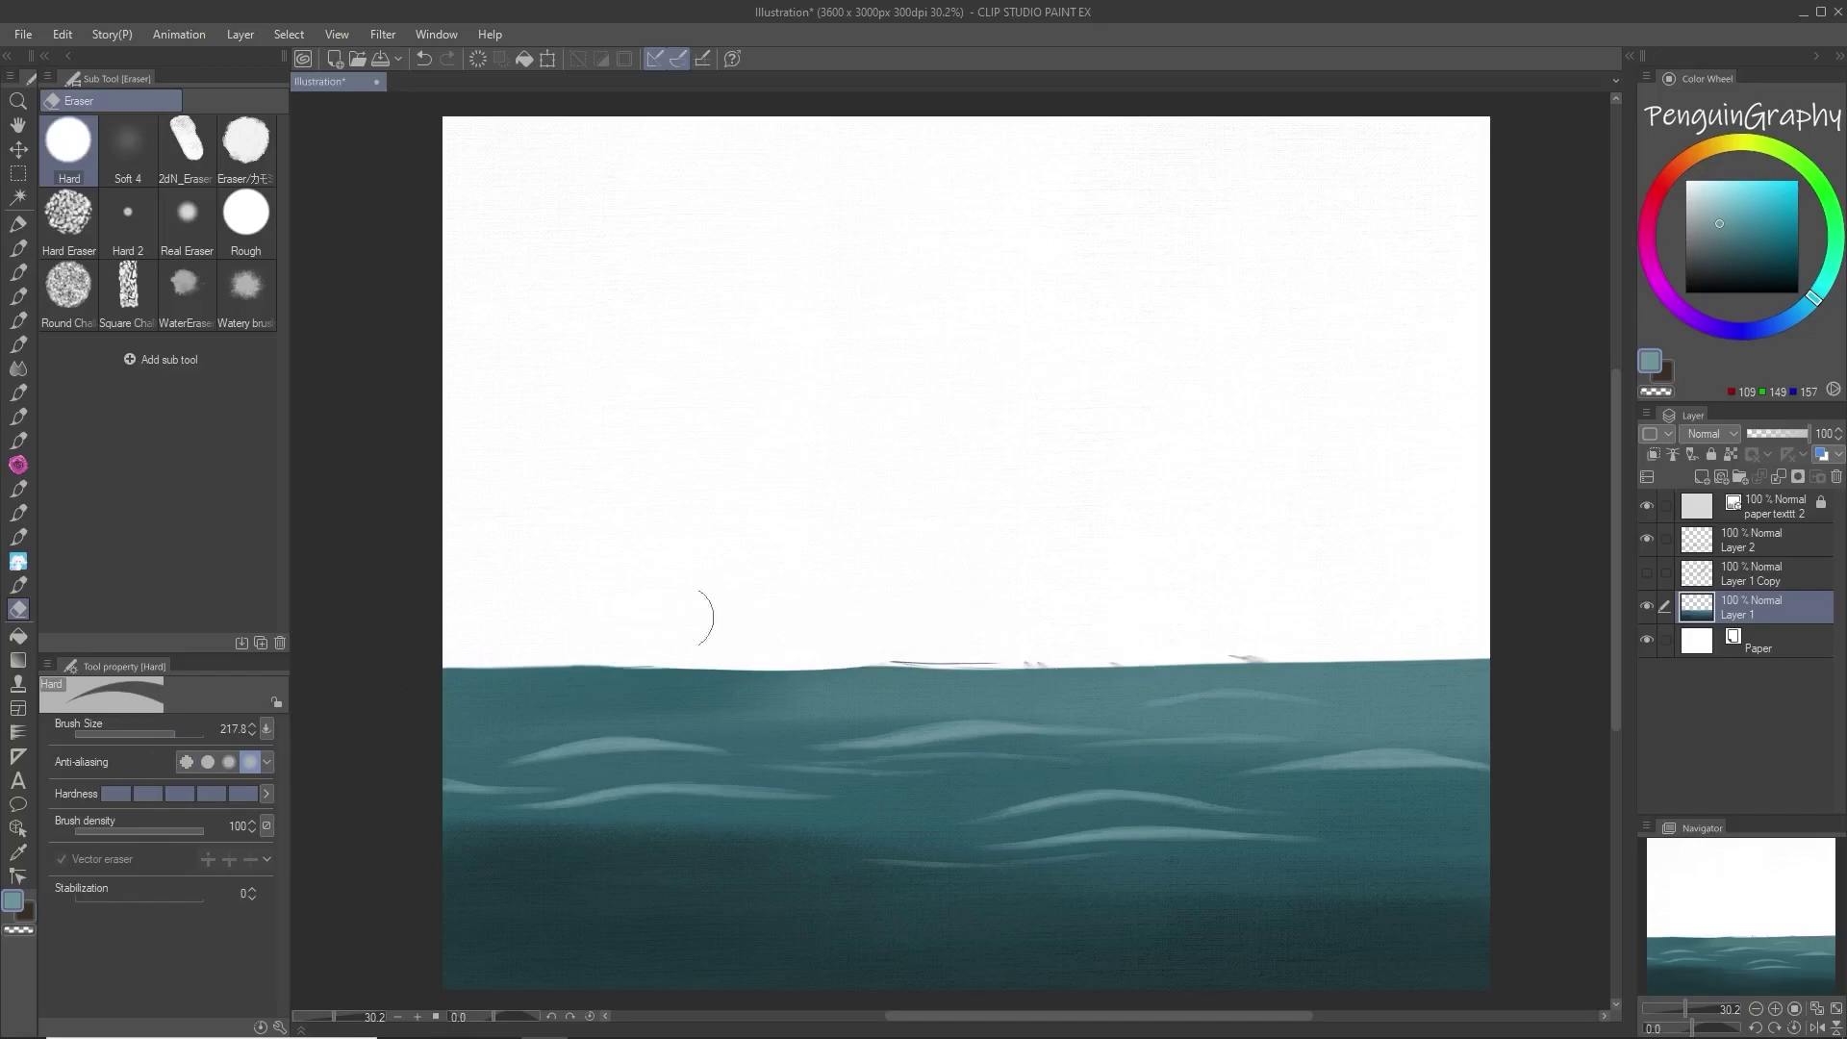
{"action": "mouse_move", "coordinate": [342, 648]}
{"action": "left_mouse_down"}
{"action": "mouse_move", "coordinate": [972, 635]}
{"action": "mouse_move", "coordinate": [1251, 658]}
{"action": "left_mouse_up"}
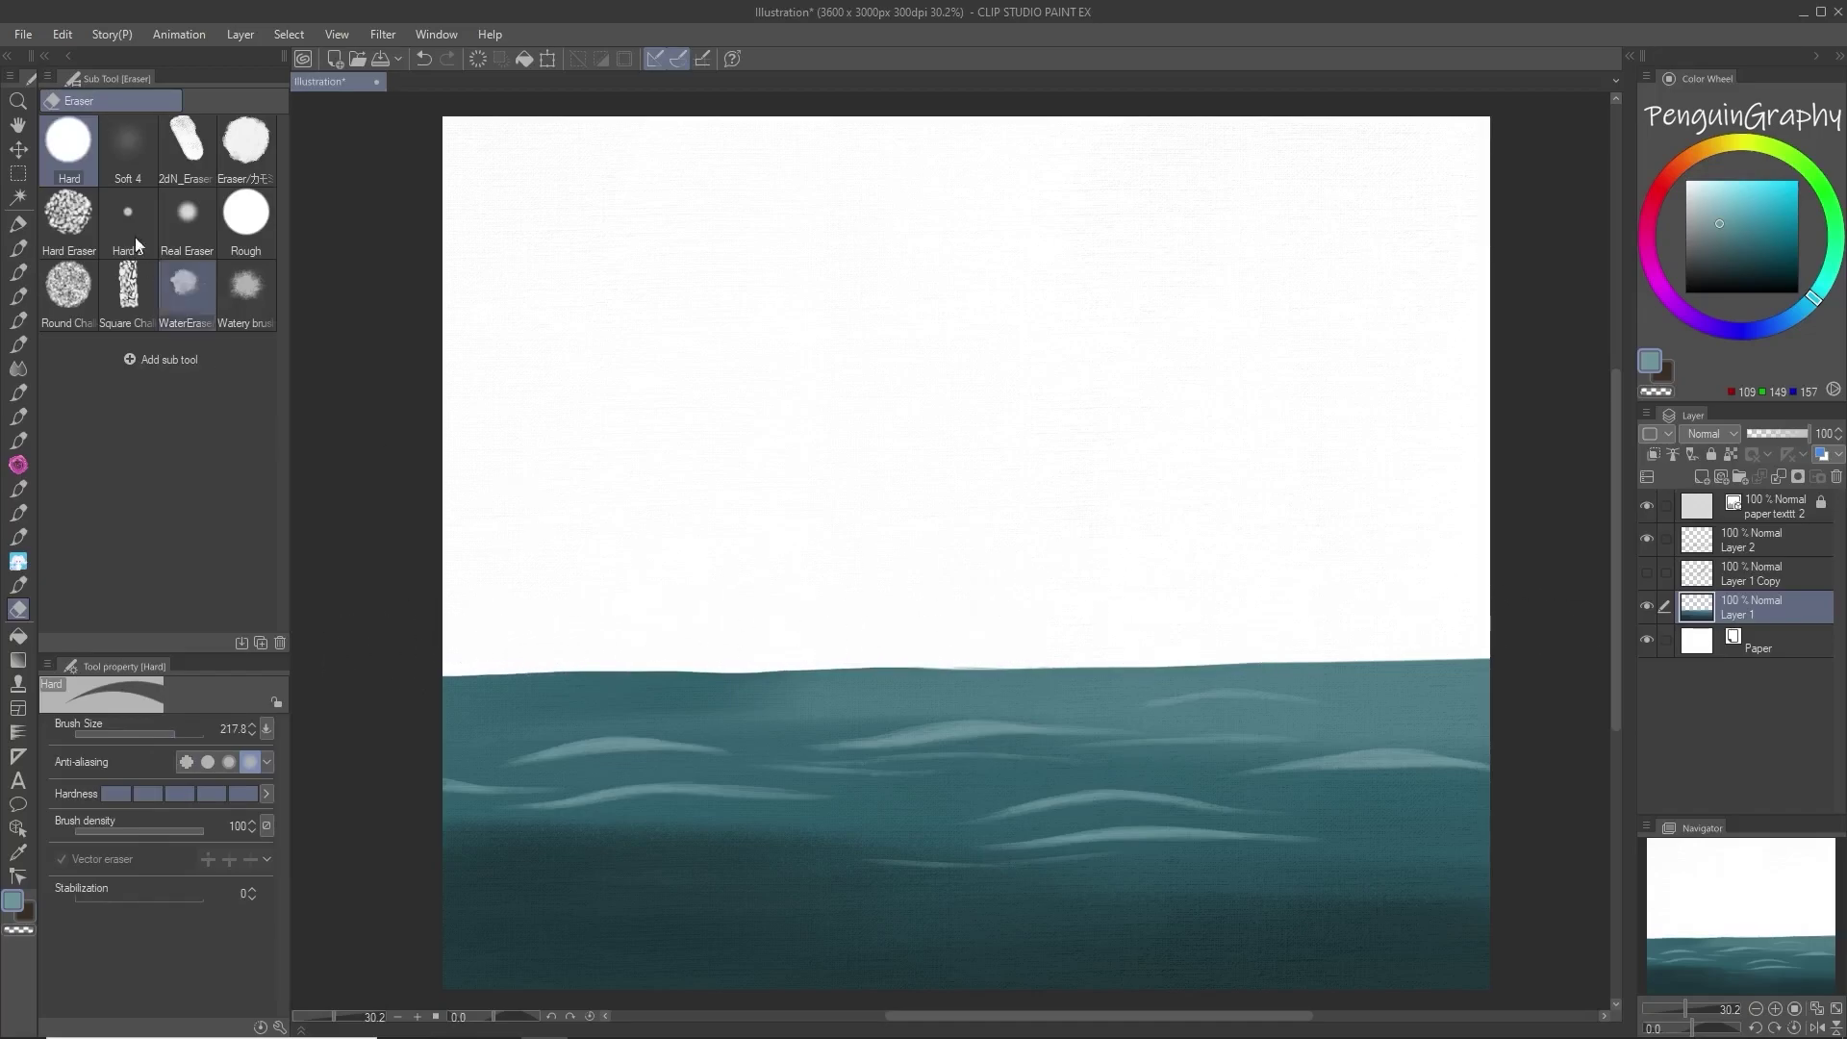
Step: Try softening the horizon's left end with the Almost Sai blender at opacity 31 and size 27.5, and with the Gouache blender
{"action": "left_click", "coordinate": [17, 368]}
{"action": "left_click", "coordinate": [187, 188]}
{"action": "left_click_drag", "start_coordinate": [528, 680], "coordinate": [635, 673]}
{"action": "key", "text": "ctrl+z"}
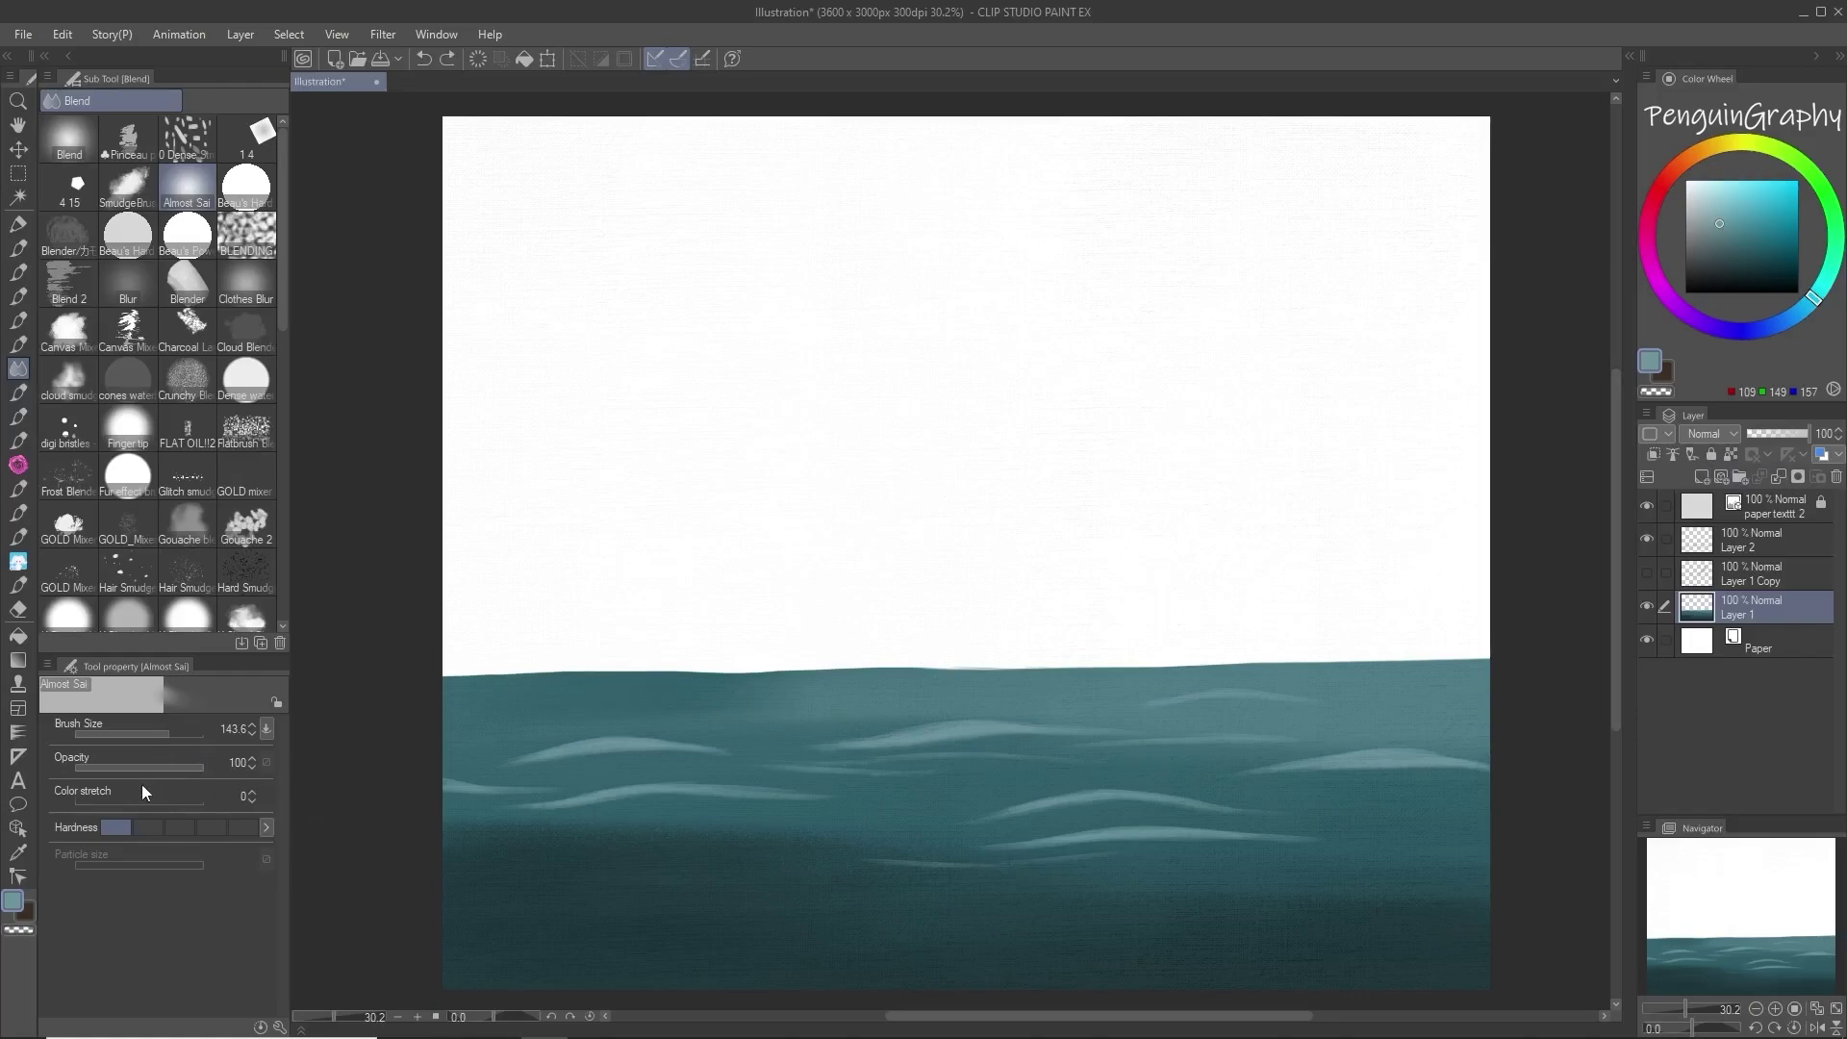
{"action": "left_click_drag", "start_coordinate": [144, 768], "coordinate": [114, 768]}
{"action": "left_click_drag", "start_coordinate": [164, 734], "coordinate": [148, 734]}
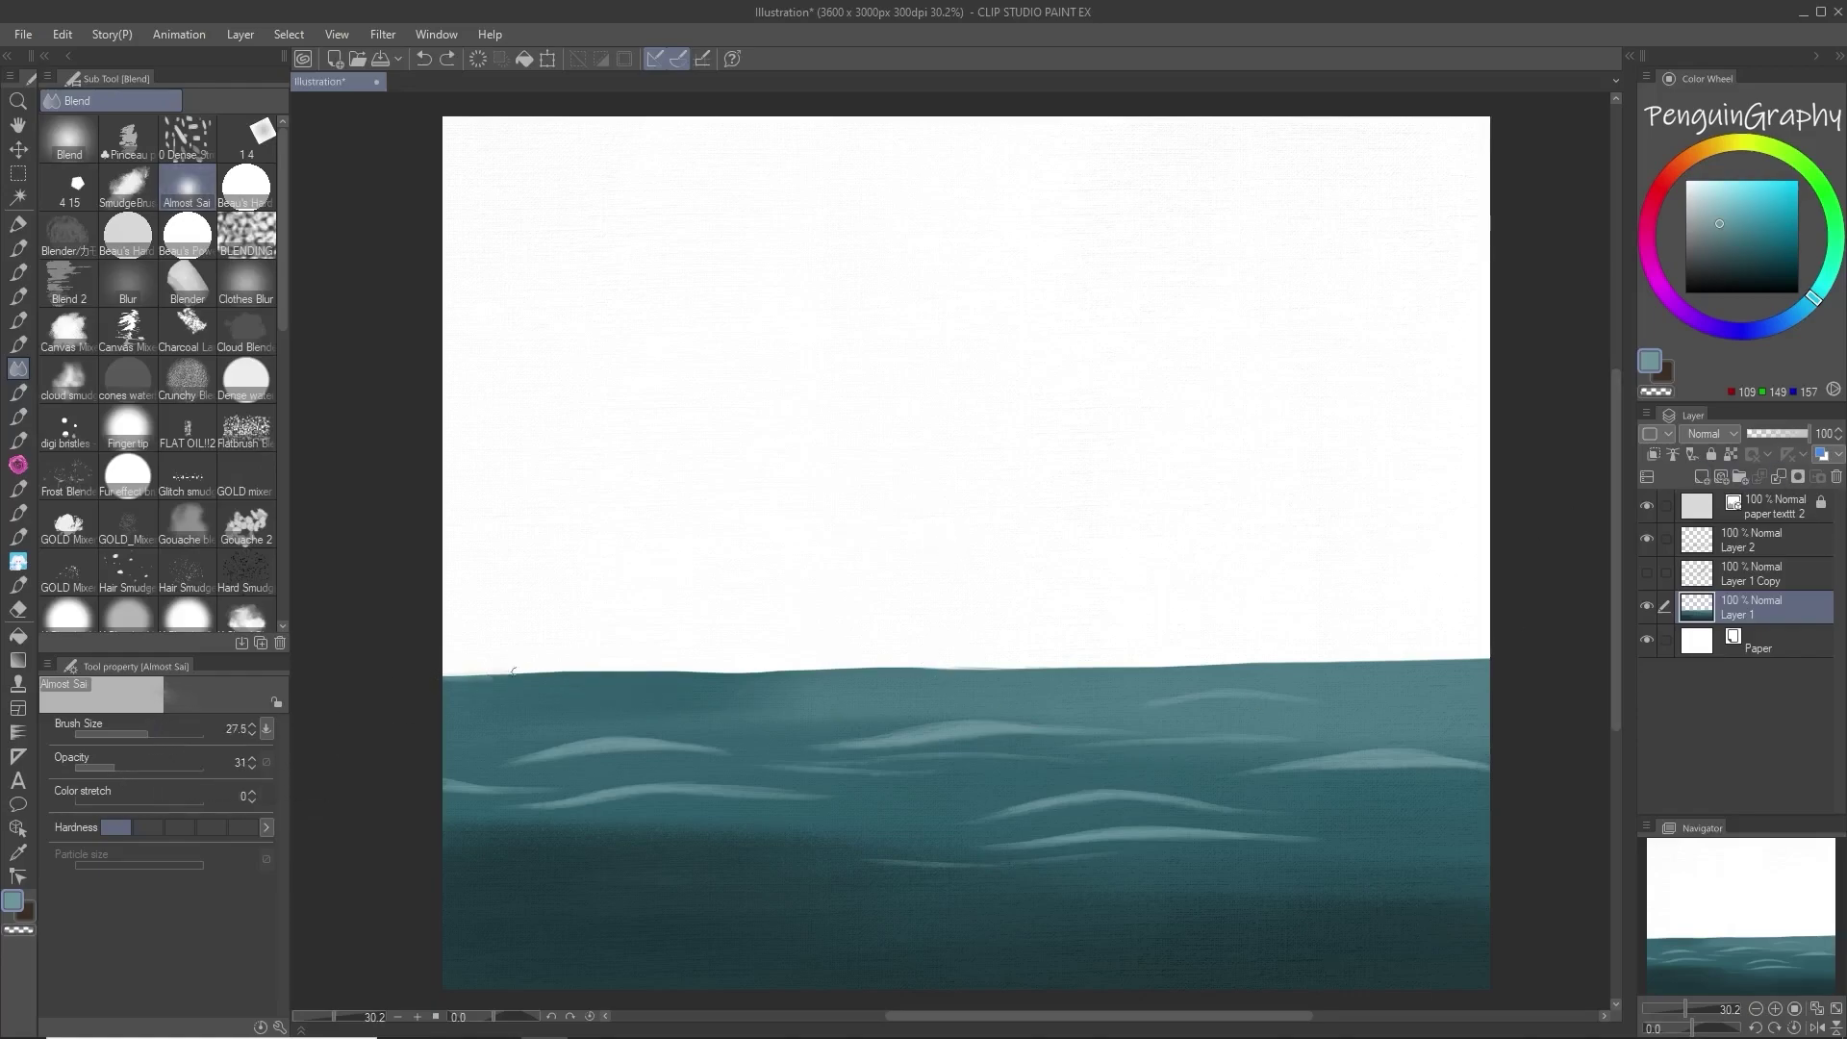
{"action": "left_click", "coordinate": [187, 524]}
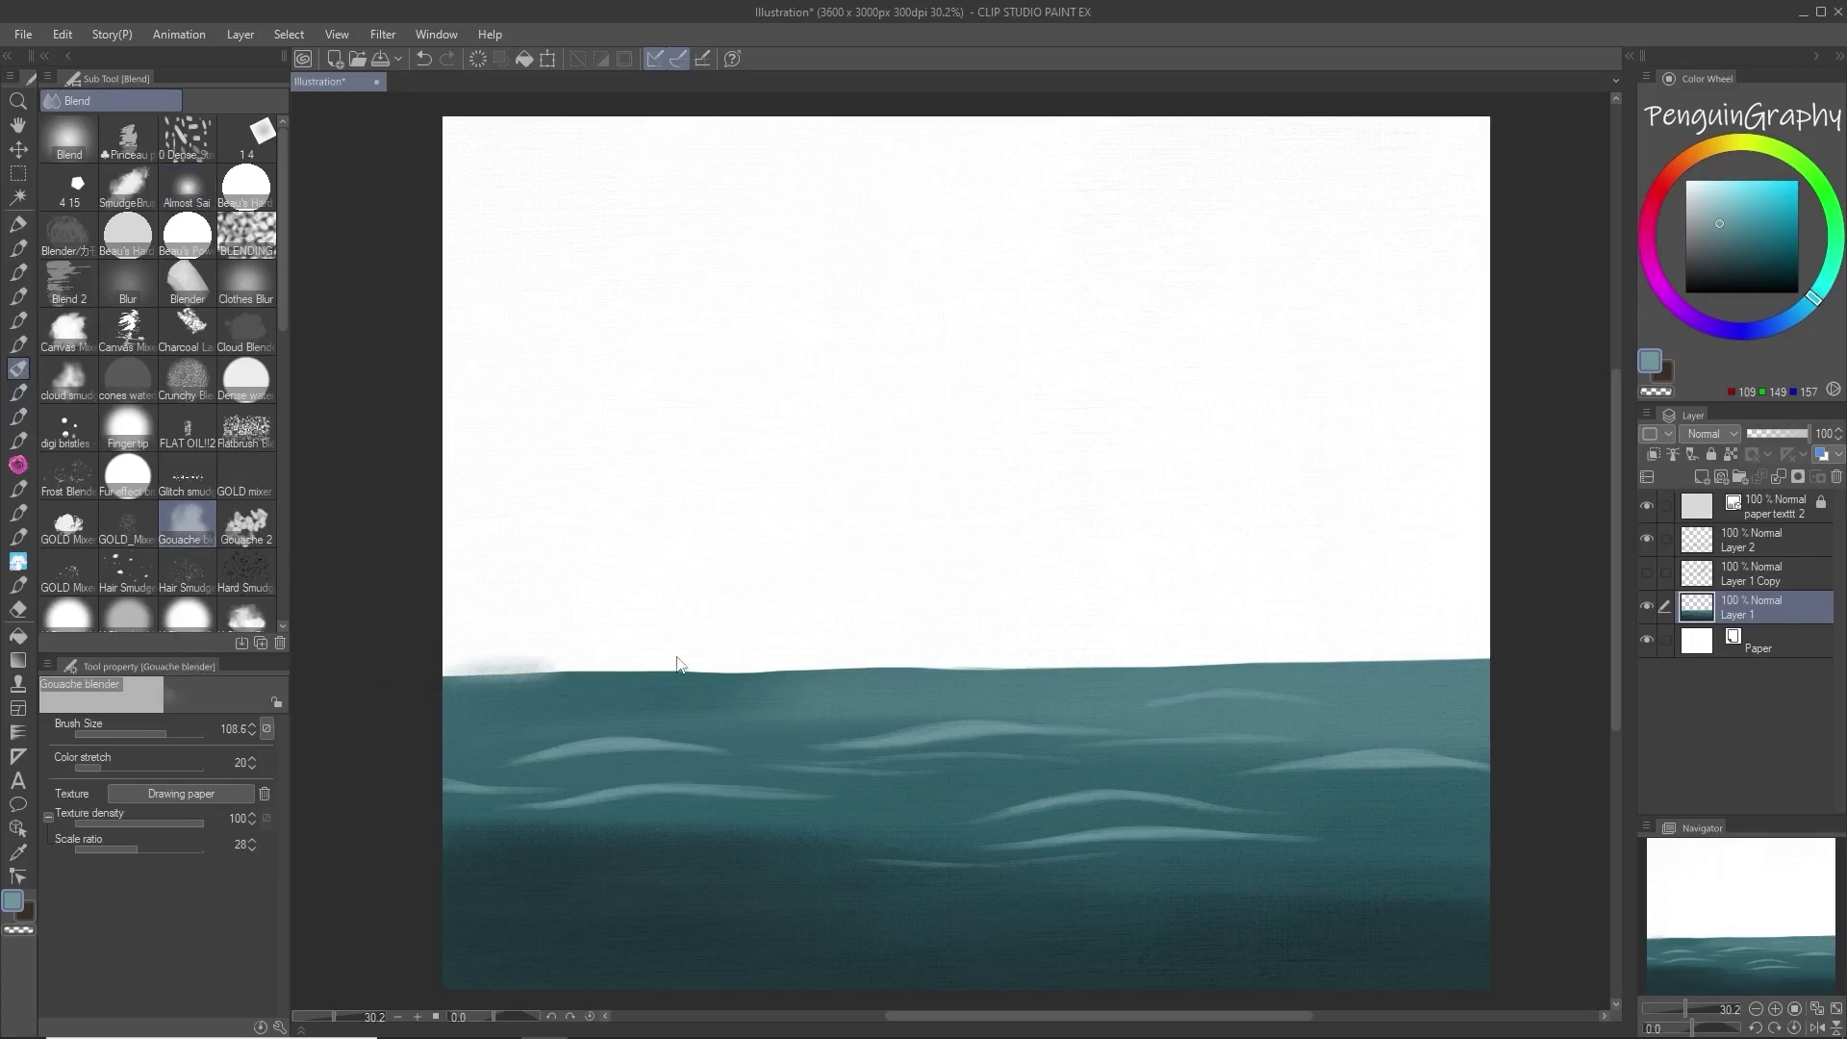
Step: Soften the whole horizon edge into the sky with the Blur brush at size 315.2
{"action": "left_click", "coordinate": [128, 284]}
{"action": "mouse_move", "coordinate": [590, 723]}
{"action": "left_mouse_down"}
{"action": "mouse_move", "coordinate": [405, 672]}
{"action": "mouse_move", "coordinate": [1574, 633]}
{"action": "mouse_move", "coordinate": [427, 657]}
{"action": "mouse_move", "coordinate": [1361, 648]}
{"action": "left_mouse_up"}
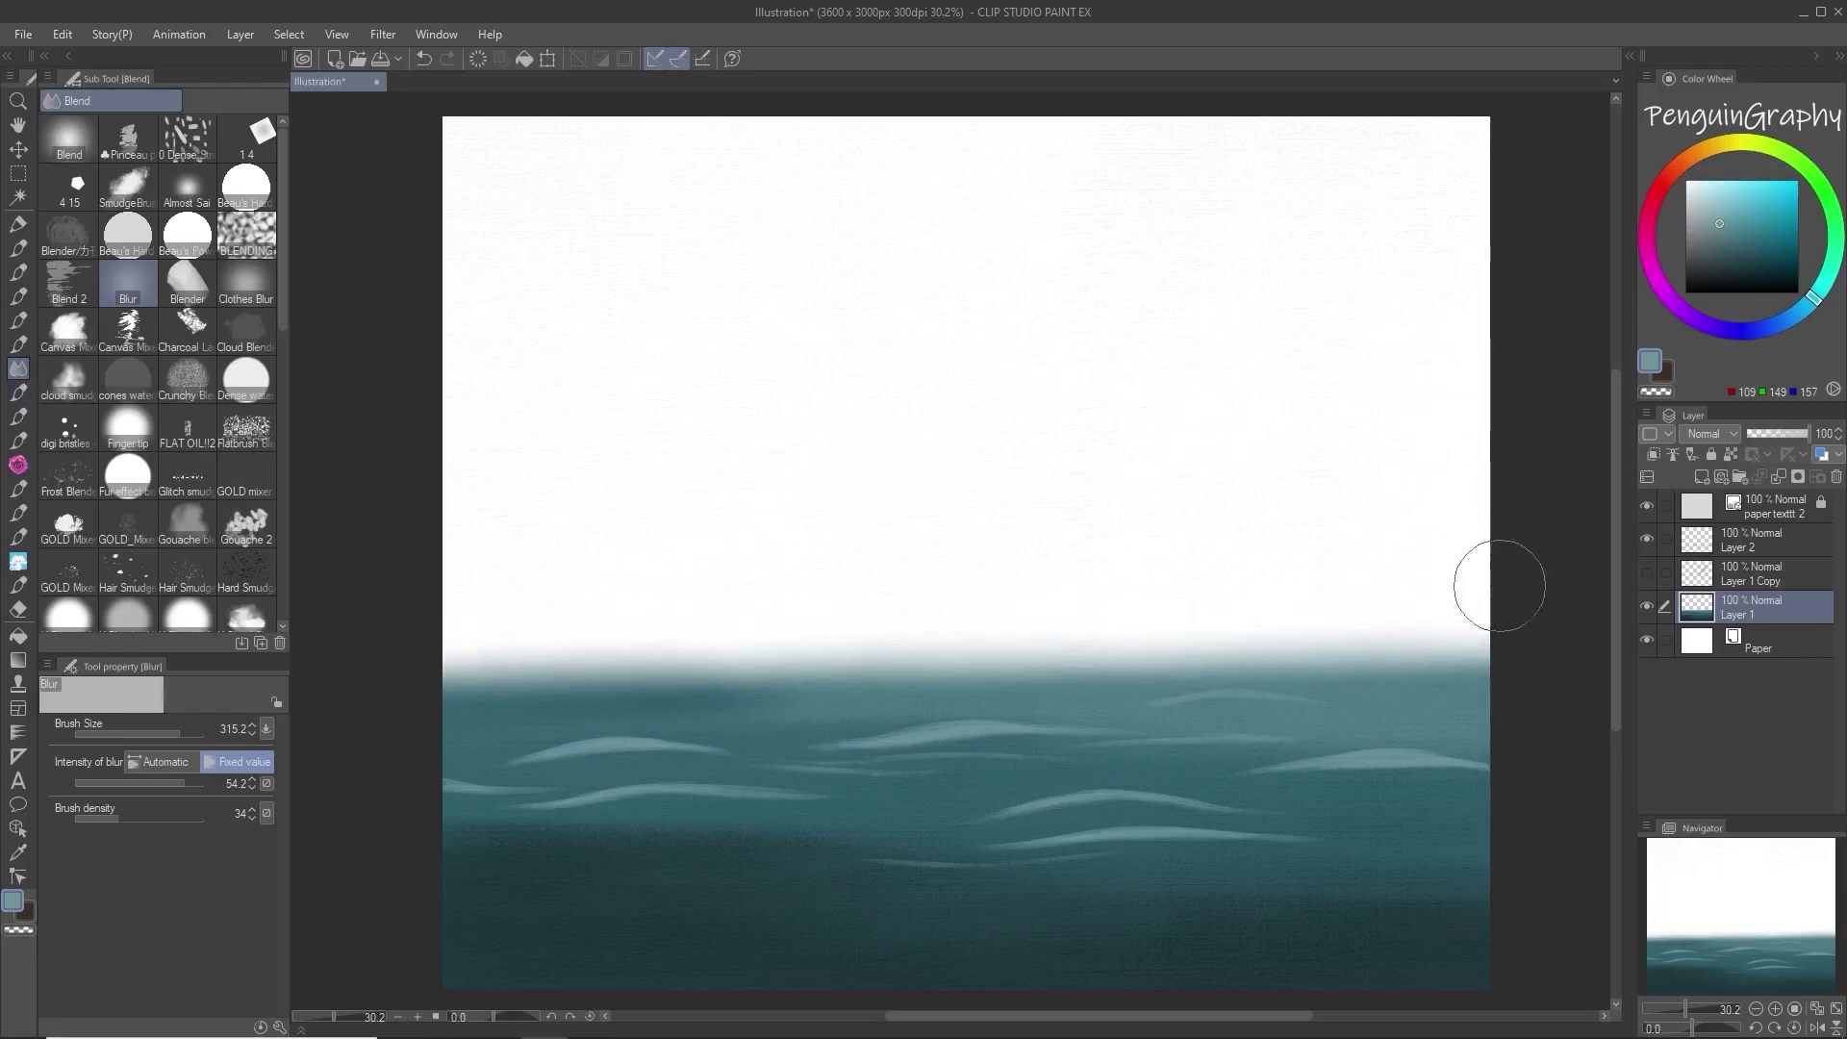
Step: Make Layer 2 active and paint pale wave highlights on the left part of the water with Oil Brush 2 at size 57.6
{"action": "left_click", "coordinate": [1769, 569]}
{"action": "left_click", "coordinate": [1647, 574]}
{"action": "left_click", "coordinate": [1647, 574]}
{"action": "left_click", "coordinate": [1649, 539]}
{"action": "left_click", "coordinate": [1649, 539]}
{"action": "left_click", "coordinate": [1775, 538]}
{"action": "left_click", "coordinate": [18, 225]}
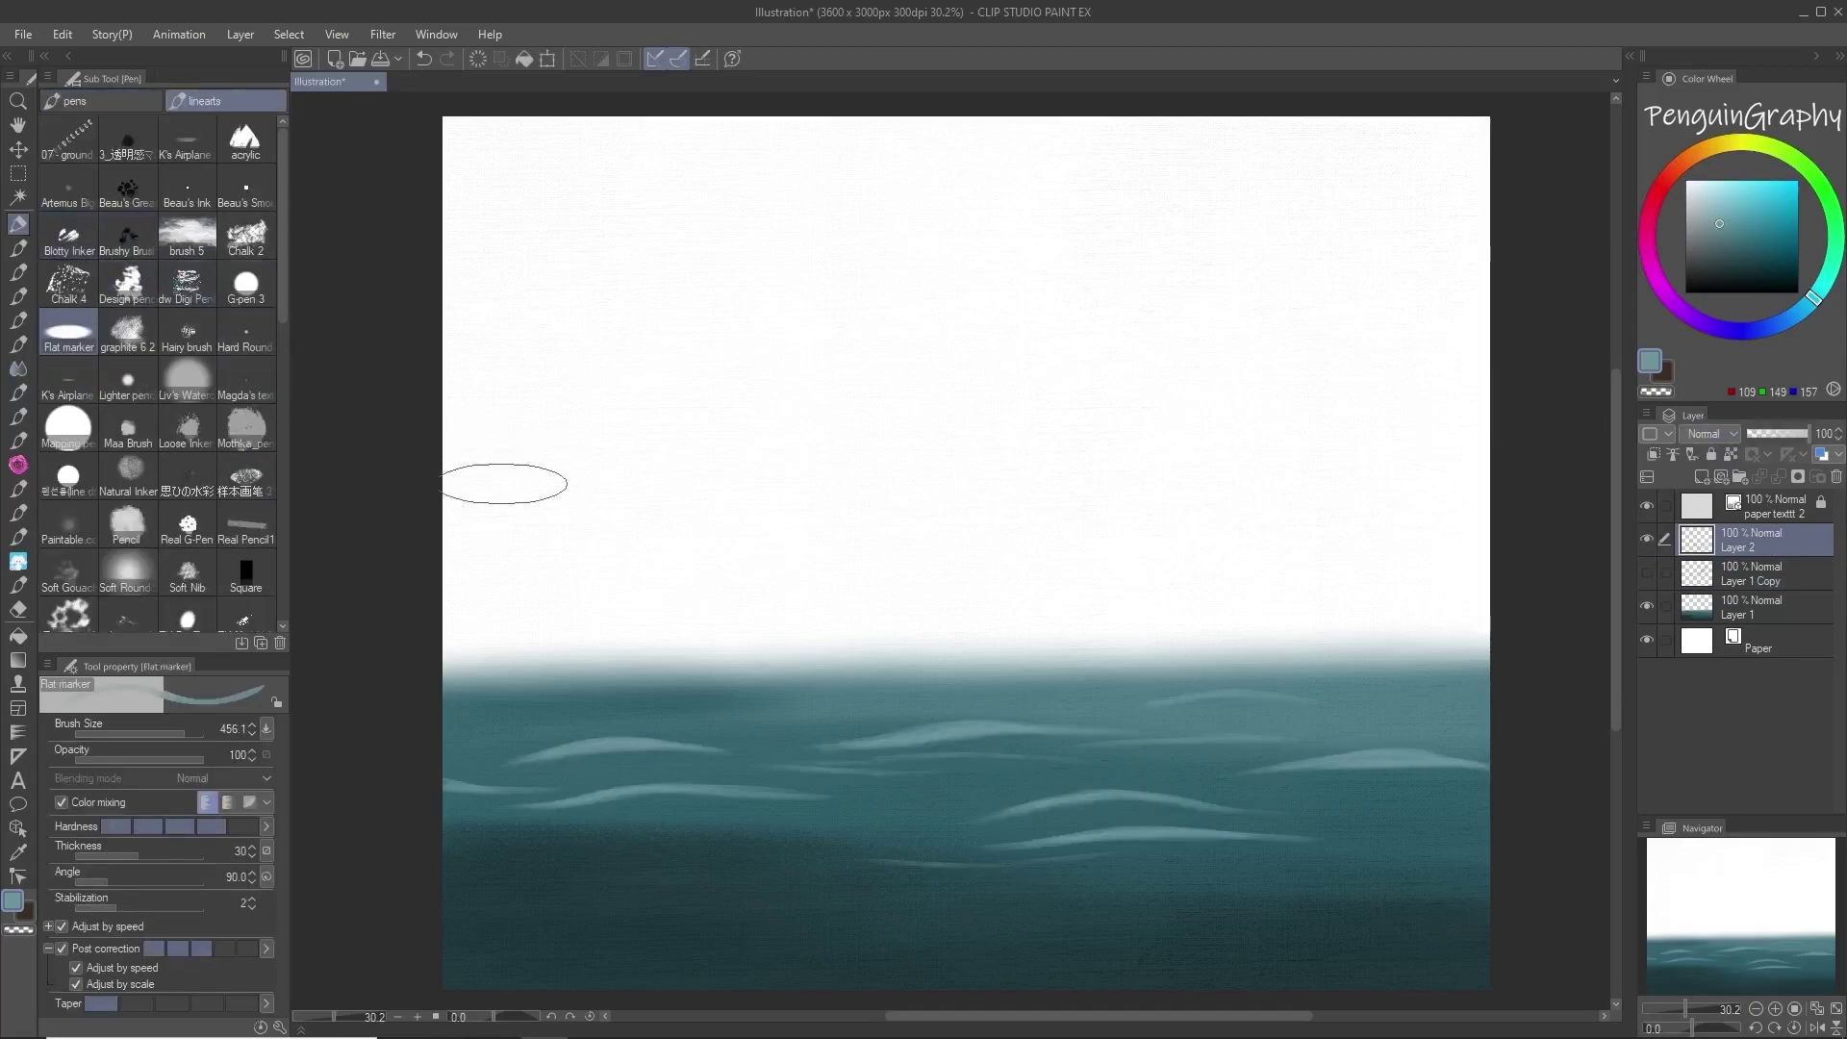
{"action": "left_click", "coordinate": [18, 248]}
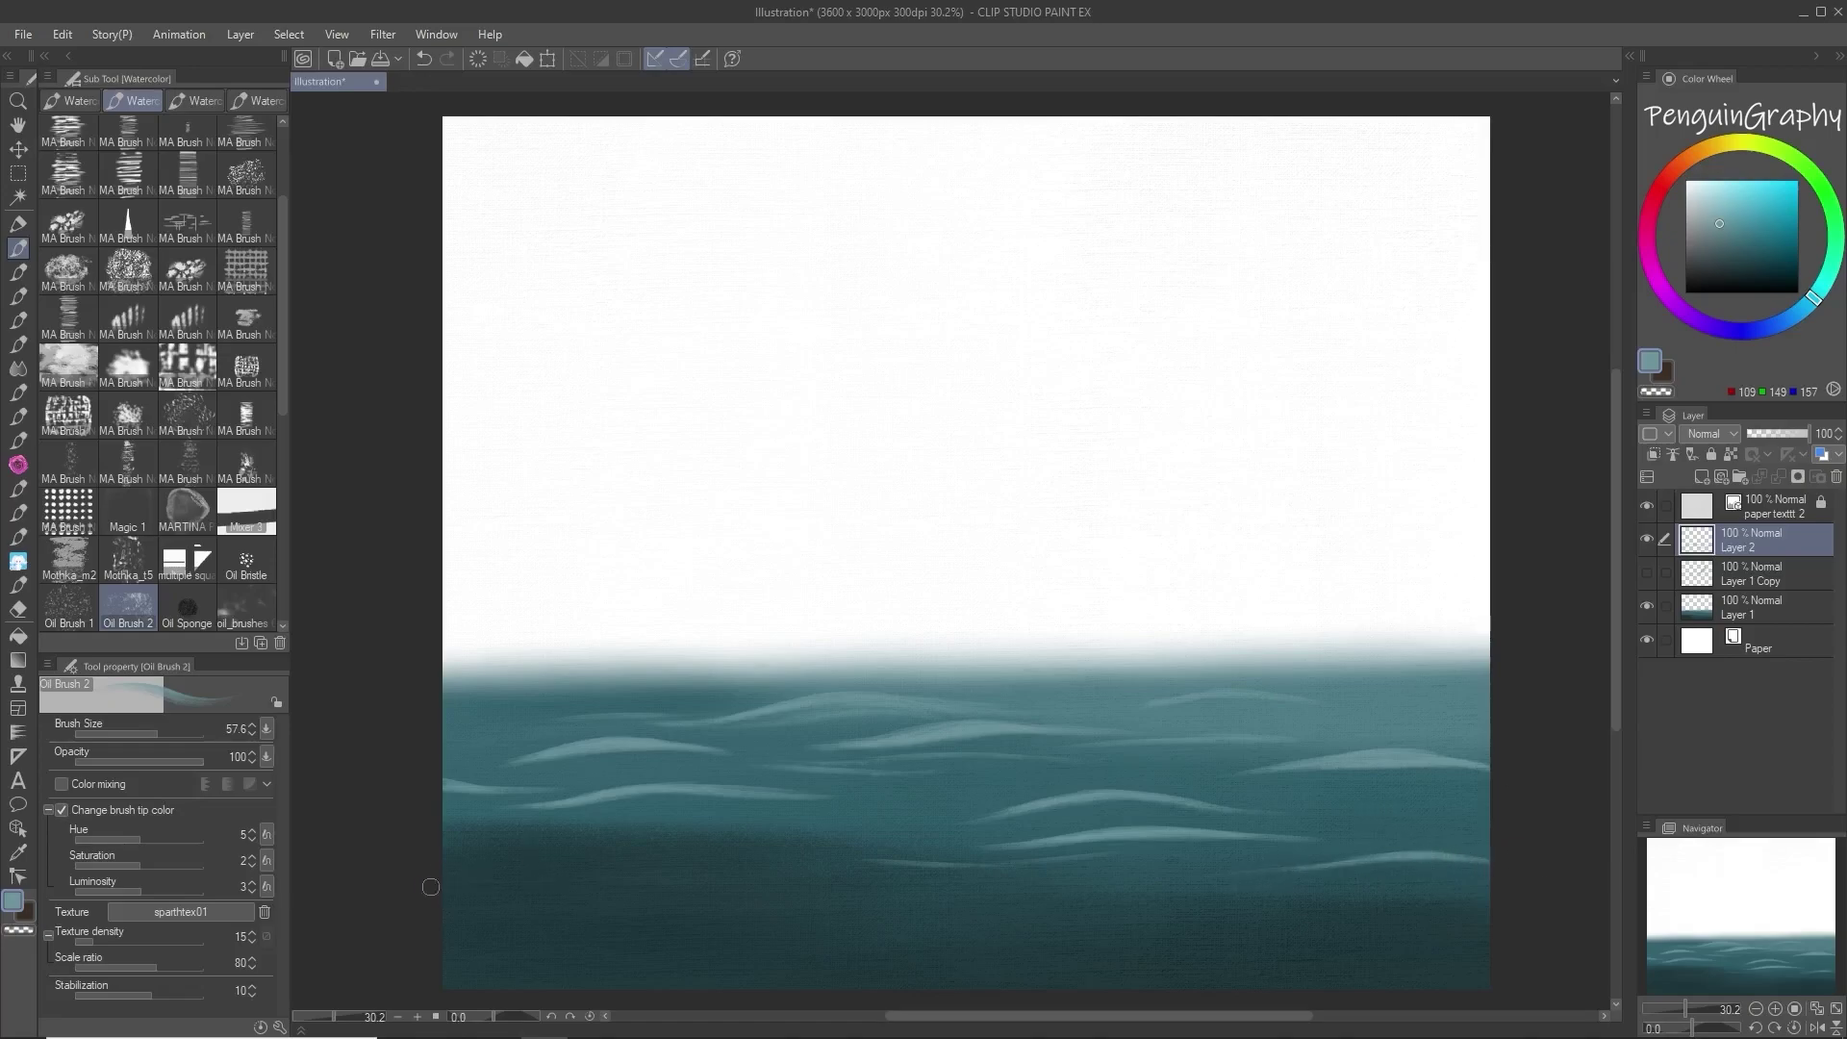
{"action": "left_click_drag", "start_coordinate": [422, 889], "coordinate": [653, 872]}
{"action": "left_click_drag", "start_coordinate": [757, 830], "coordinate": [829, 835]}
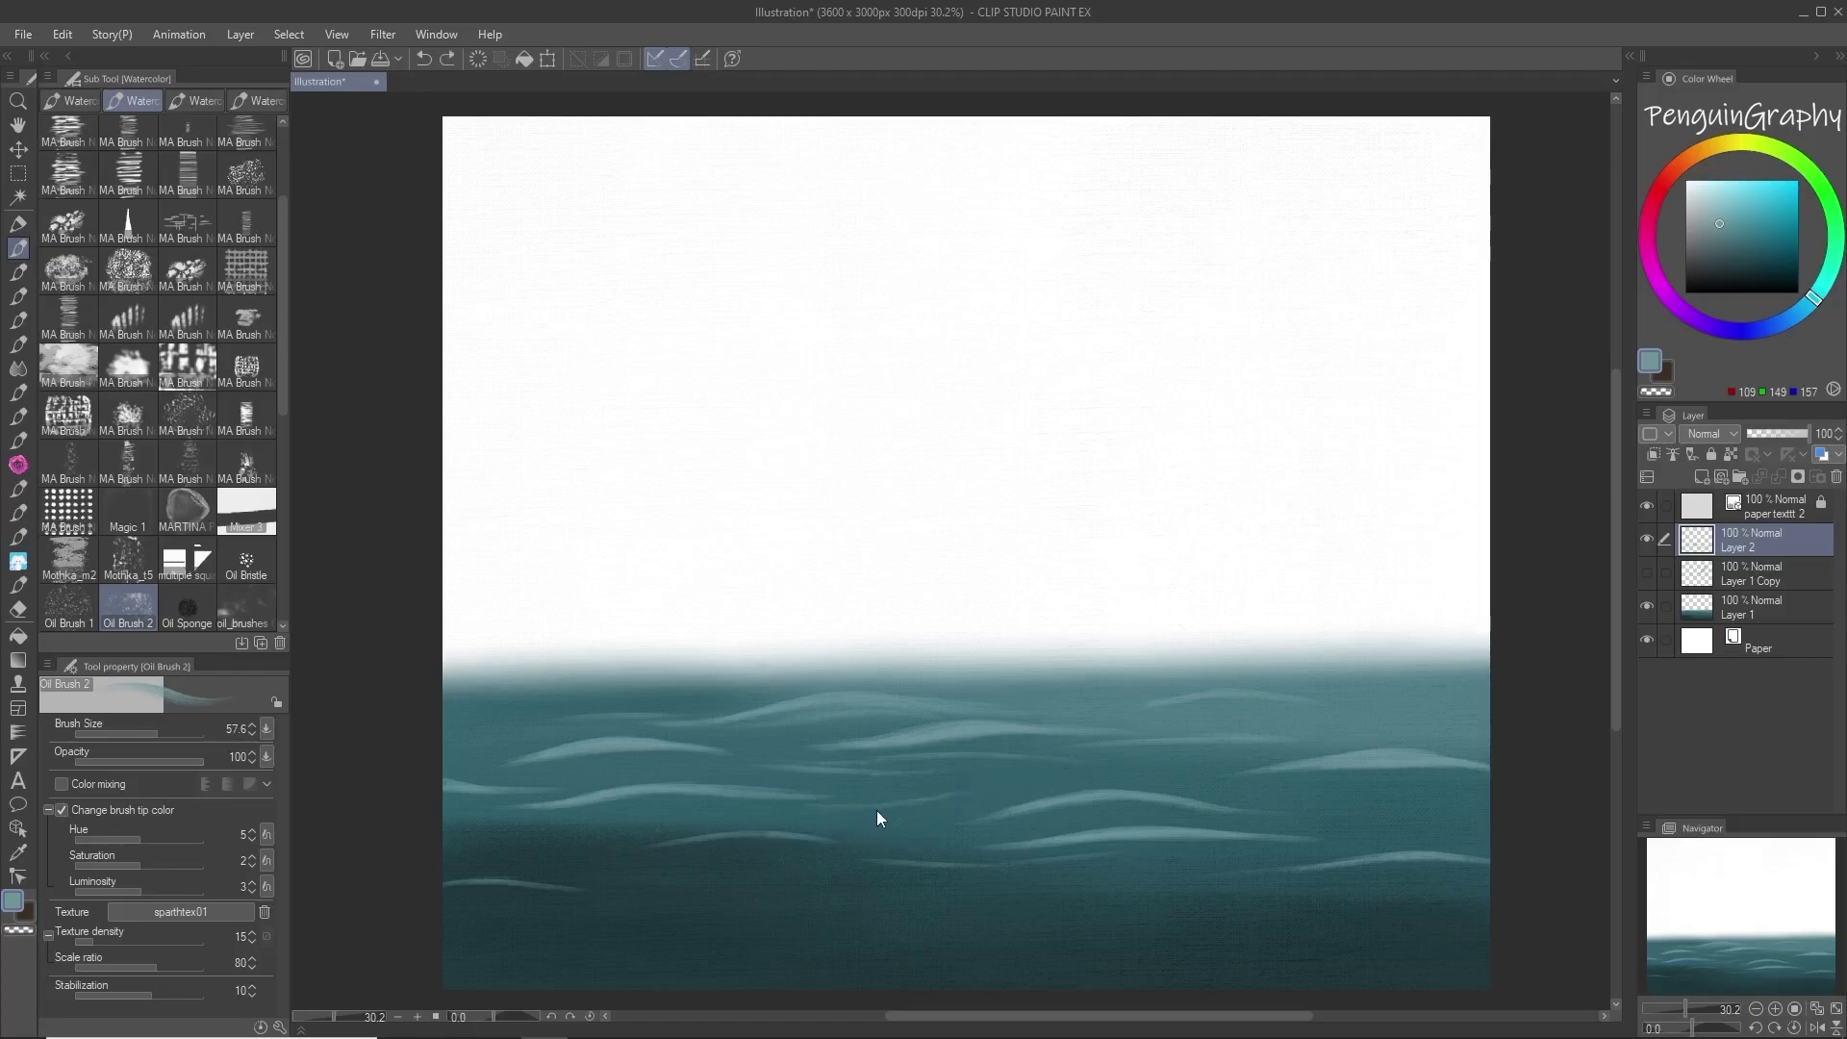
Step: Add curved wave highlights across the middle of the water and touch up the crest left of centre
{"action": "left_click_drag", "start_coordinate": [808, 813], "coordinate": [1063, 782]}
{"action": "left_click_drag", "start_coordinate": [850, 805], "coordinate": [1008, 781]}
{"action": "left_click_drag", "start_coordinate": [891, 797], "coordinate": [996, 781]}
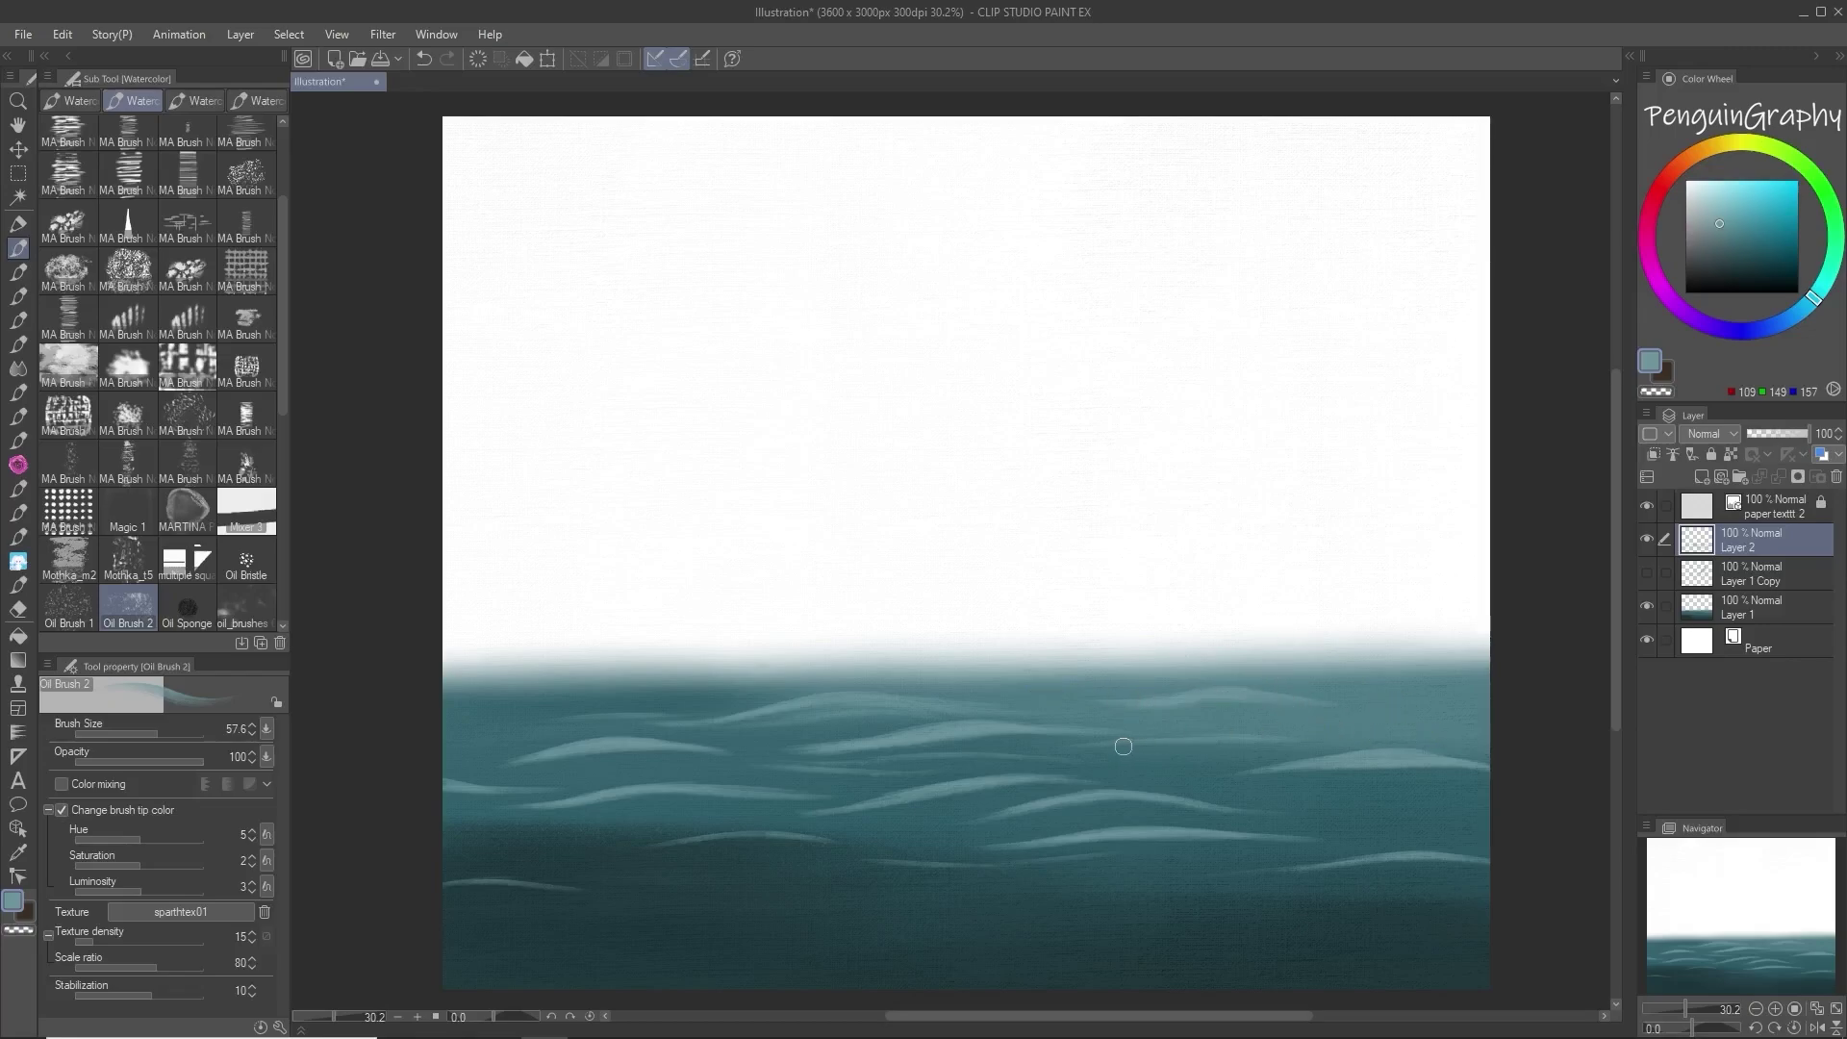
{"action": "key", "text": "ctrl+z"}
{"action": "mouse_move", "coordinate": [731, 834]}
{"action": "left_mouse_down"}
{"action": "mouse_move", "coordinate": [692, 842]}
{"action": "mouse_move", "coordinate": [769, 843]}
{"action": "left_mouse_up"}
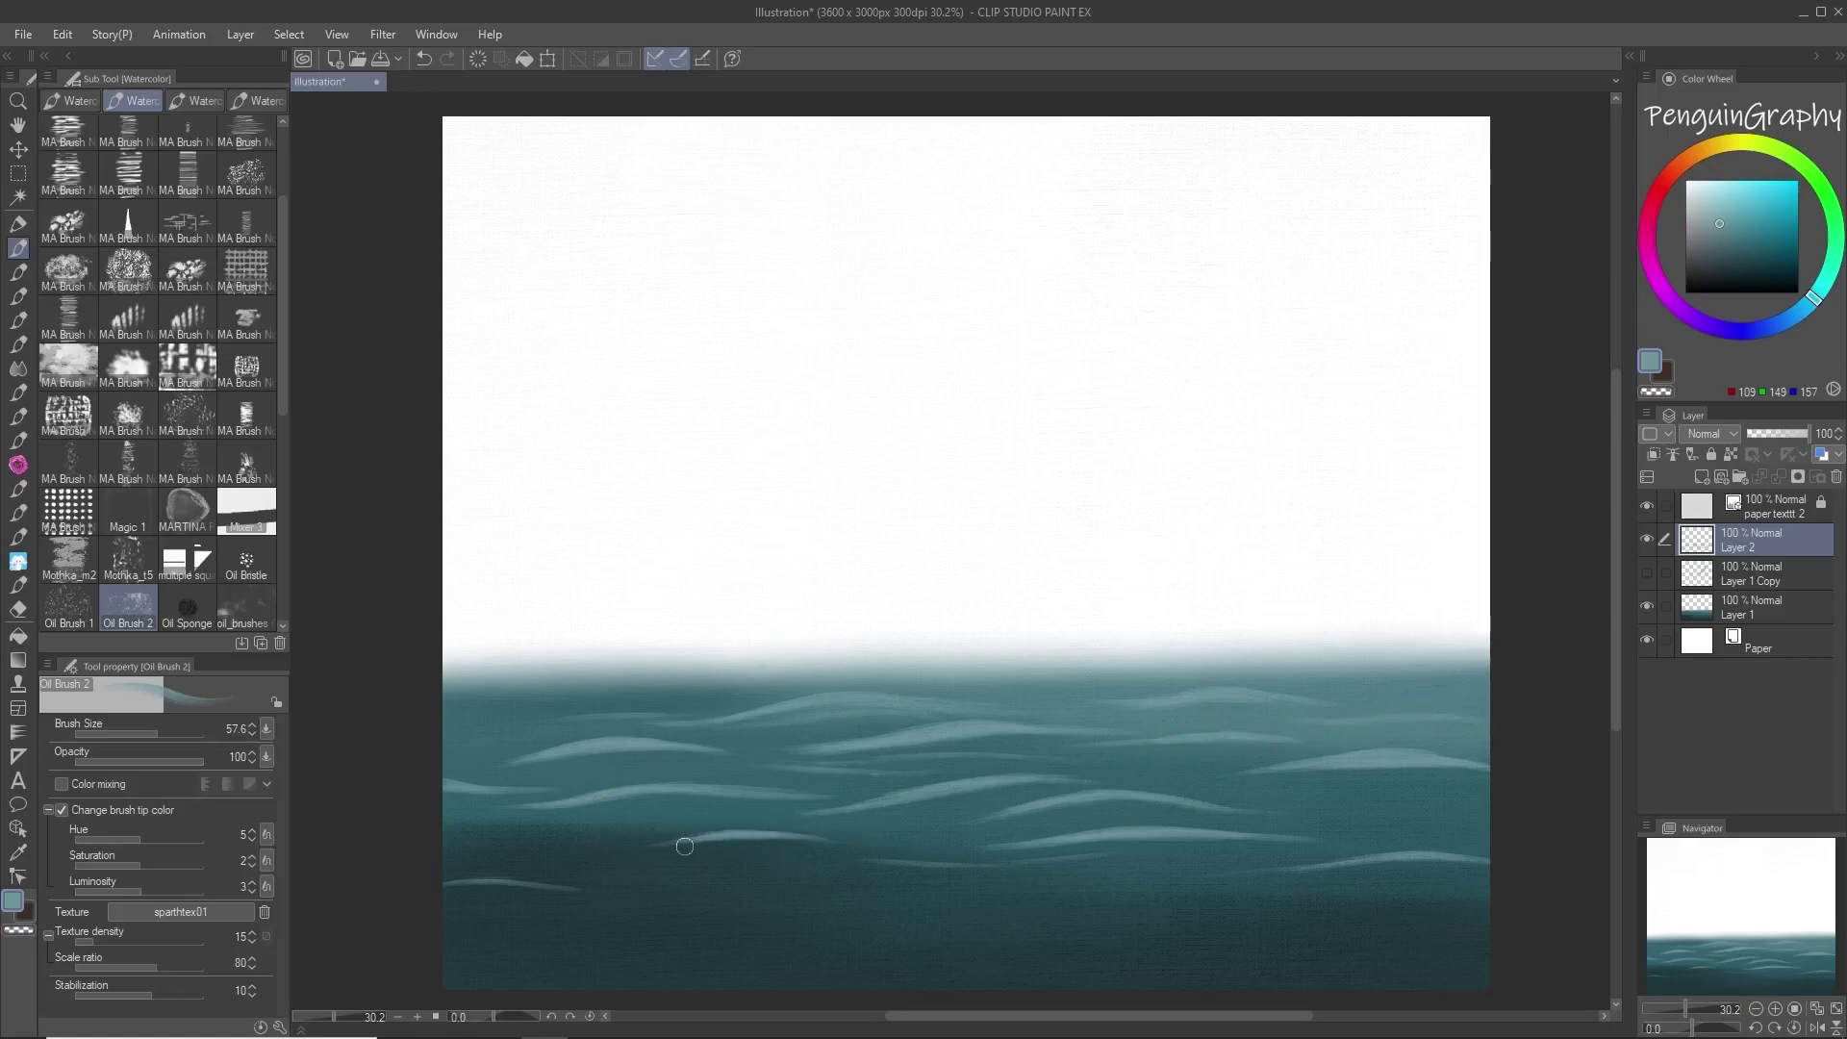
Step: Strengthen the highlight at the water's left edge and add thin ripple lines across the dark lower water, undoing unwanted strokes
{"action": "left_click_drag", "start_coordinate": [422, 886], "coordinate": [517, 888]}
{"action": "mouse_move", "coordinate": [1212, 924]}
{"action": "left_mouse_down"}
{"action": "mouse_move", "coordinate": [1035, 936]}
{"action": "mouse_move", "coordinate": [1310, 925]}
{"action": "left_mouse_up"}
{"action": "mouse_move", "coordinate": [1200, 913]}
{"action": "left_mouse_down"}
{"action": "mouse_move", "coordinate": [976, 923]}
{"action": "mouse_move", "coordinate": [793, 893]}
{"action": "mouse_move", "coordinate": [837, 915]}
{"action": "mouse_move", "coordinate": [703, 917]}
{"action": "mouse_move", "coordinate": [833, 874]}
{"action": "mouse_move", "coordinate": [1013, 872]}
{"action": "left_mouse_up"}
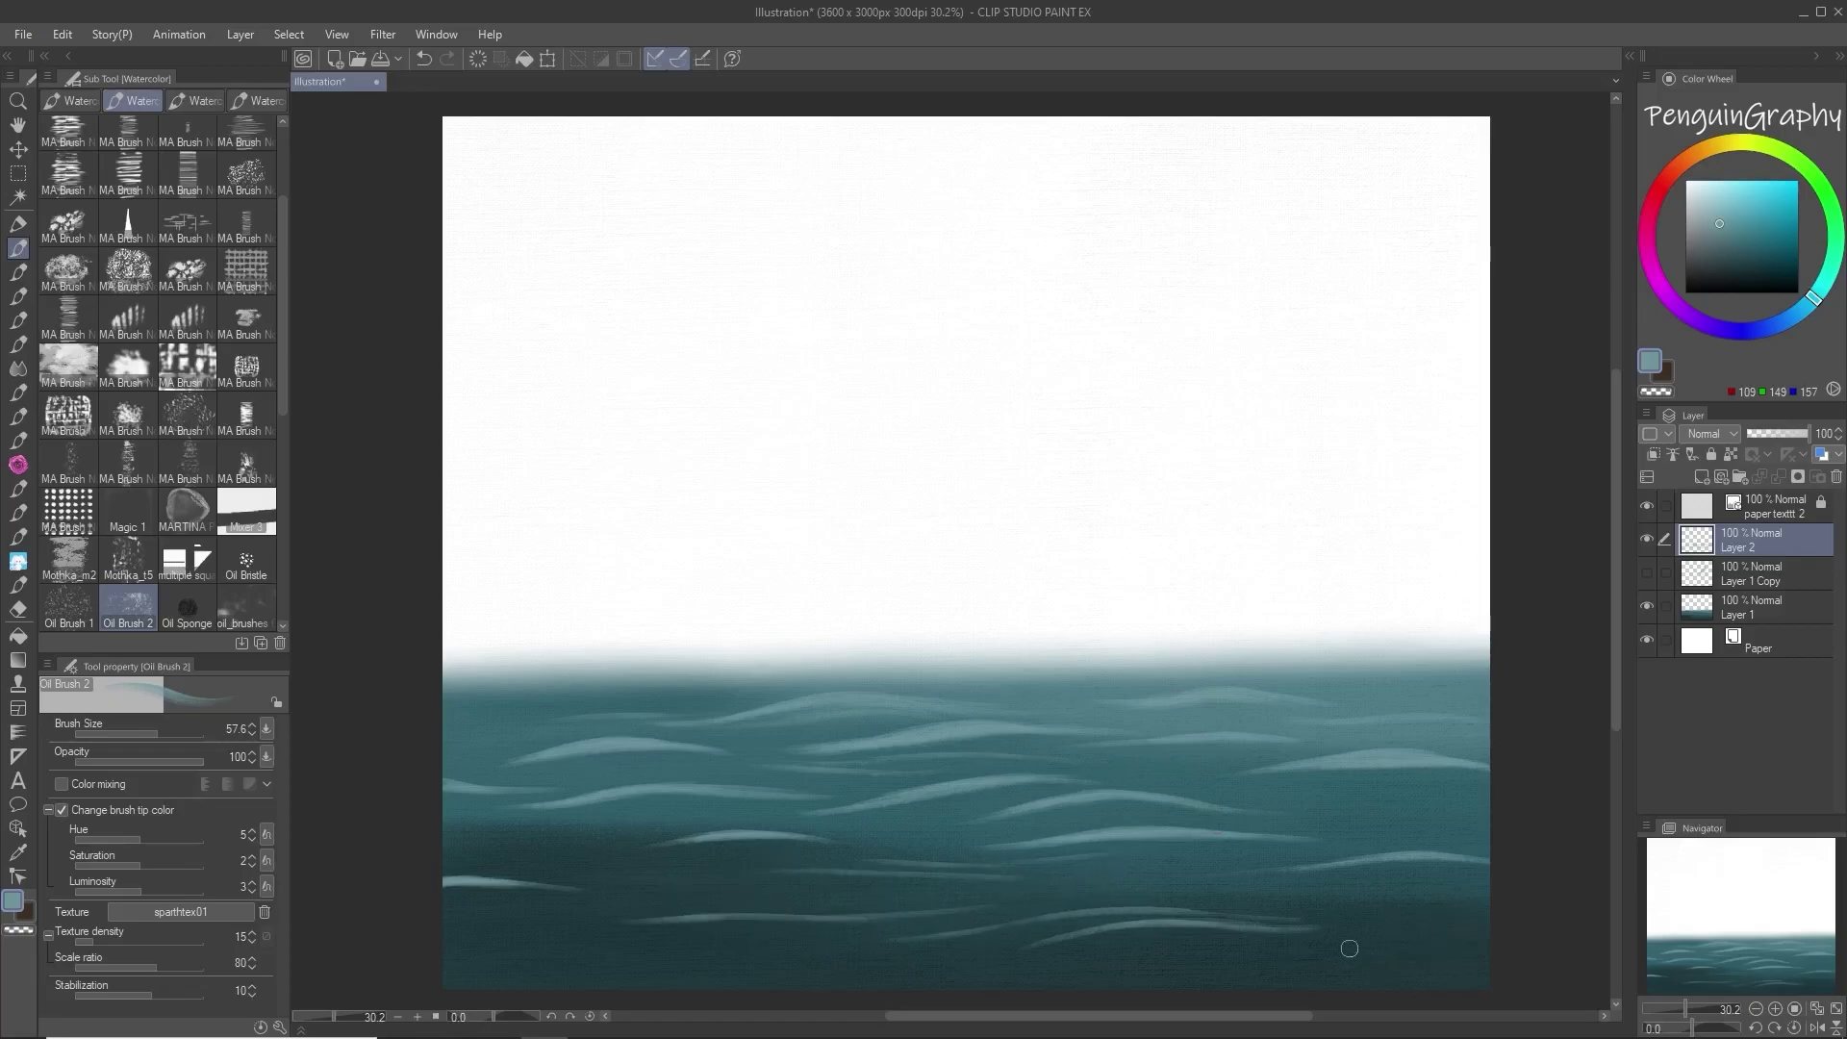
{"action": "left_click_drag", "start_coordinate": [1481, 942], "coordinate": [815, 955]}
{"action": "key", "text": "ctrl+z"}
{"action": "key", "text": "ctrl+z"}
Step: Paint larger wave crests along the bottom edge of the canvas
{"action": "left_click_drag", "start_coordinate": [1286, 974], "coordinate": [1393, 963]}
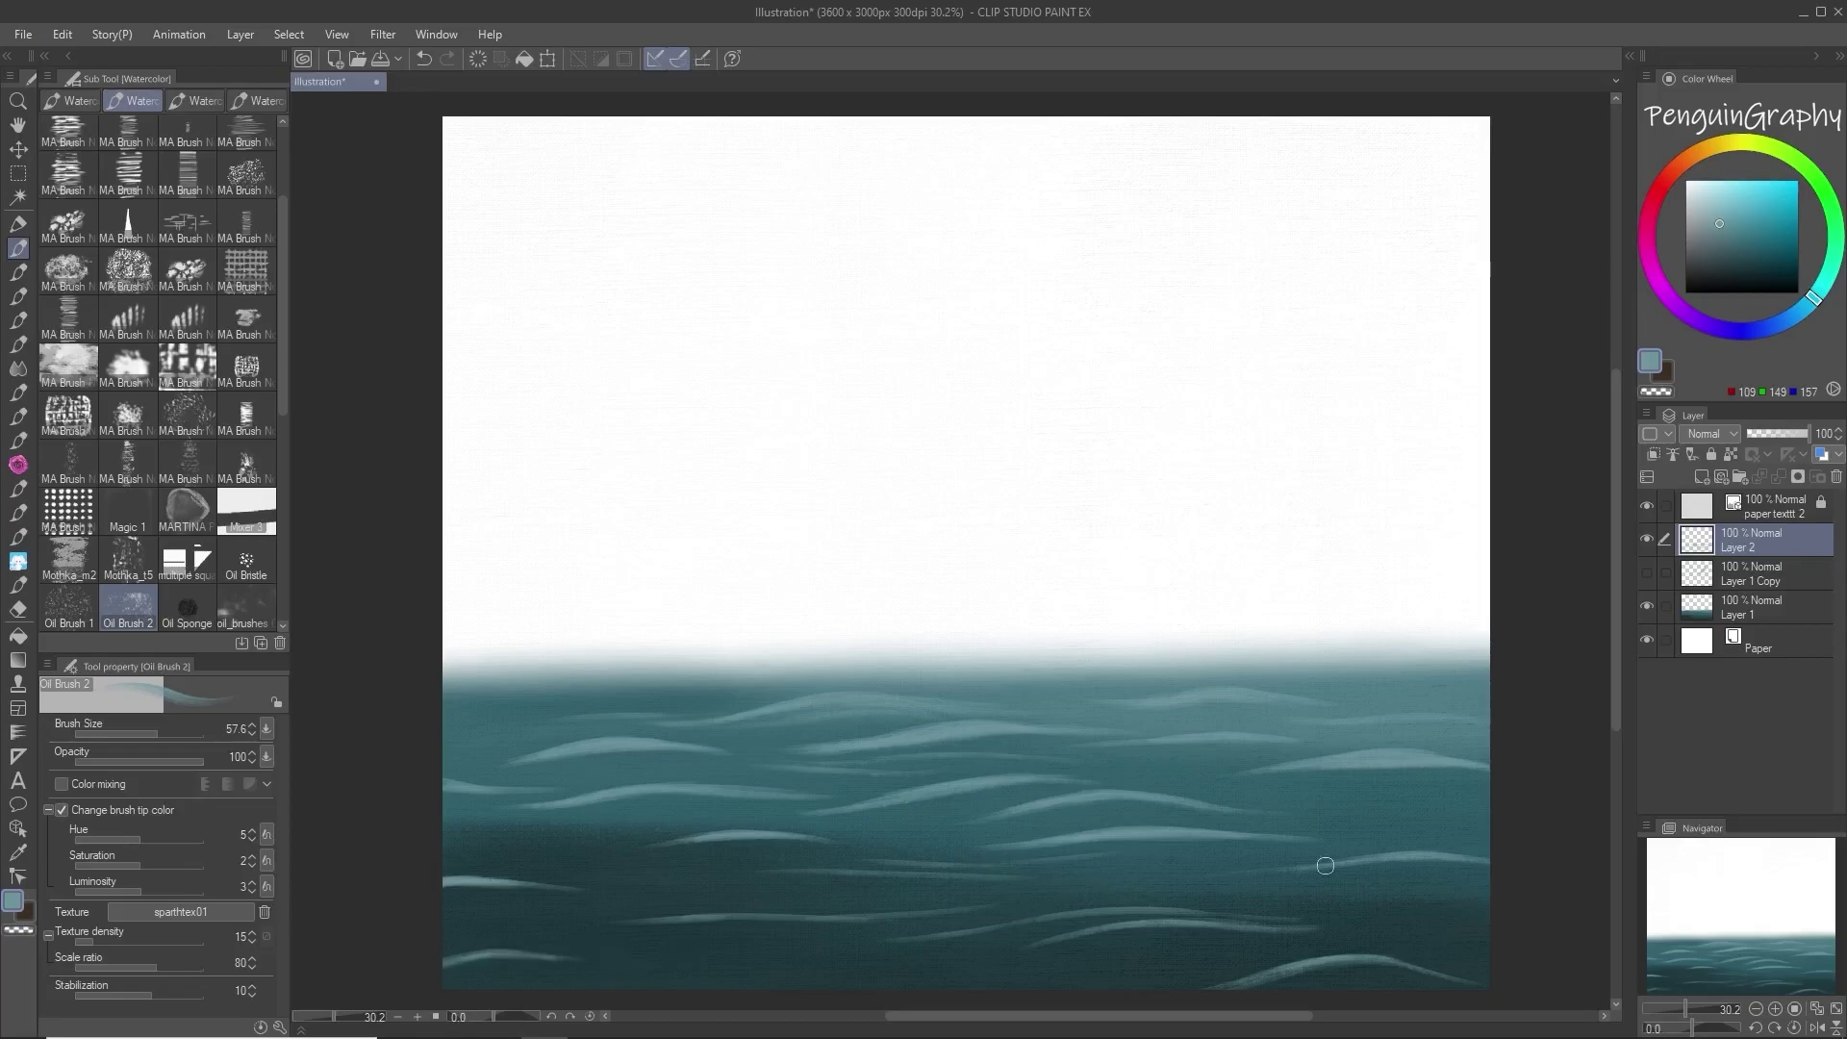
{"action": "left_click_drag", "start_coordinate": [745, 972], "coordinate": [742, 970]}
{"action": "mouse_move", "coordinate": [622, 988]}
{"action": "left_mouse_down"}
{"action": "mouse_move", "coordinate": [788, 973]}
{"action": "mouse_move", "coordinate": [618, 985]}
{"action": "mouse_move", "coordinate": [727, 970]}
{"action": "mouse_move", "coordinate": [980, 971]}
{"action": "left_mouse_up"}
{"action": "key", "text": "ctrl+z"}
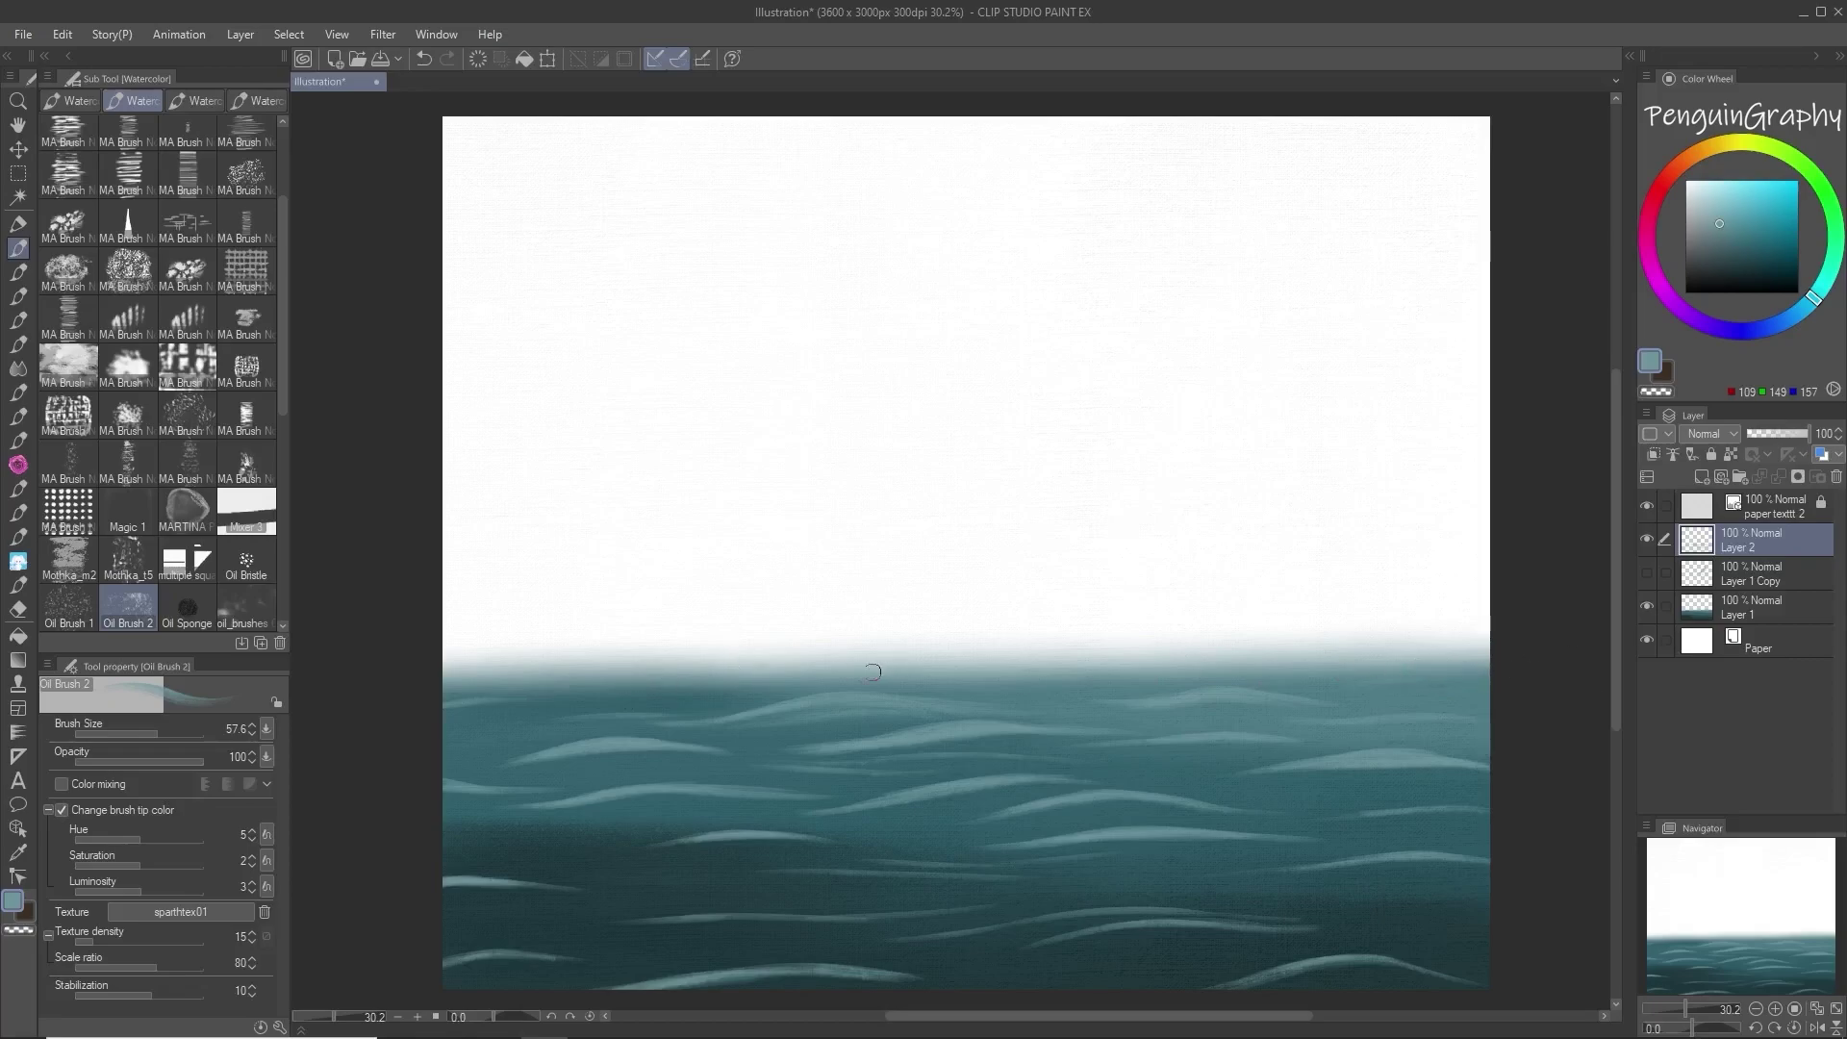
Step: Create a layer above Paper and block in the upper sky in RGB 34, 47, 50 with MA Brush No. 5 - 5 at size 955.1
{"action": "left_click", "coordinate": [1781, 643]}
{"action": "left_click", "coordinate": [1702, 477]}
{"action": "left_click_drag", "start_coordinate": [1722, 236], "coordinate": [1722, 271]}
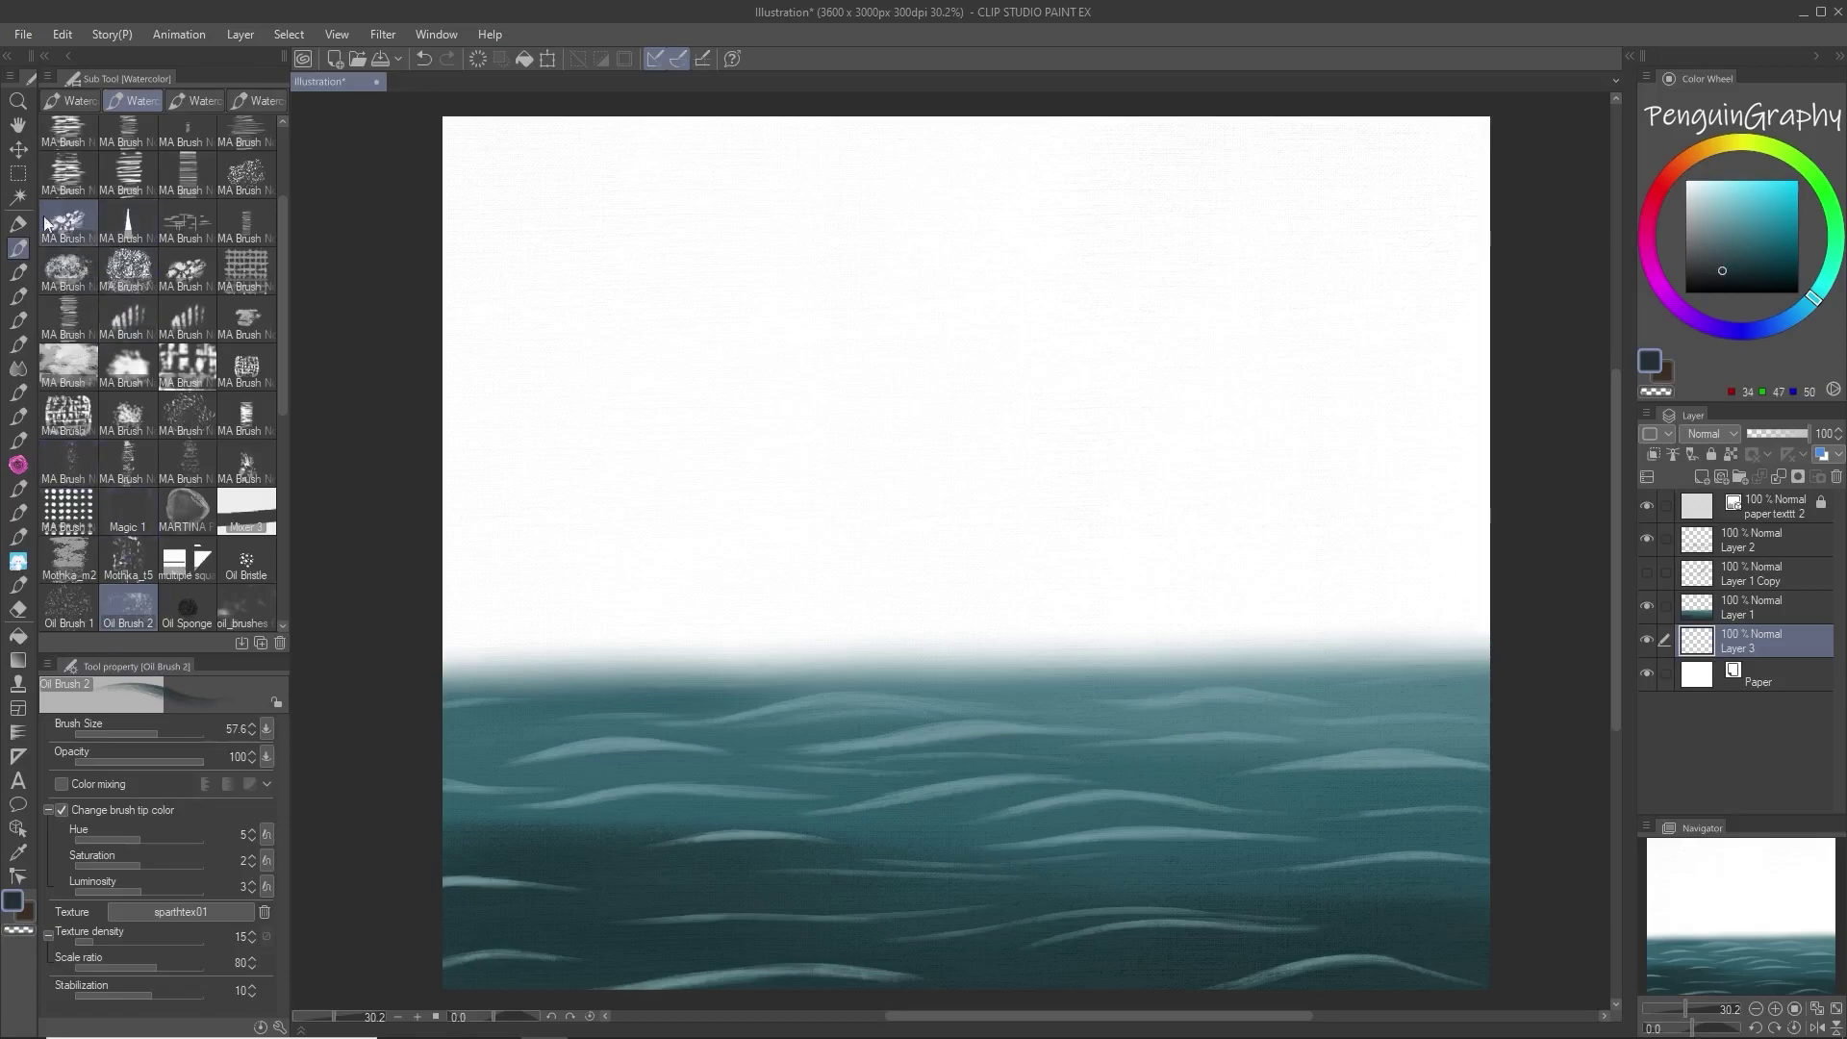
{"action": "left_click", "coordinate": [128, 174]}
{"action": "left_click_drag", "start_coordinate": [189, 735], "coordinate": [194, 735]}
{"action": "left_click_drag", "start_coordinate": [445, 300], "coordinate": [1734, 319]}
{"action": "mouse_move", "coordinate": [1414, 170]}
{"action": "left_mouse_down"}
{"action": "mouse_move", "coordinate": [1328, 135]}
{"action": "mouse_move", "coordinate": [385, 182]}
{"action": "mouse_move", "coordinate": [557, 206]}
{"action": "mouse_move", "coordinate": [1472, 216]}
{"action": "left_mouse_up"}
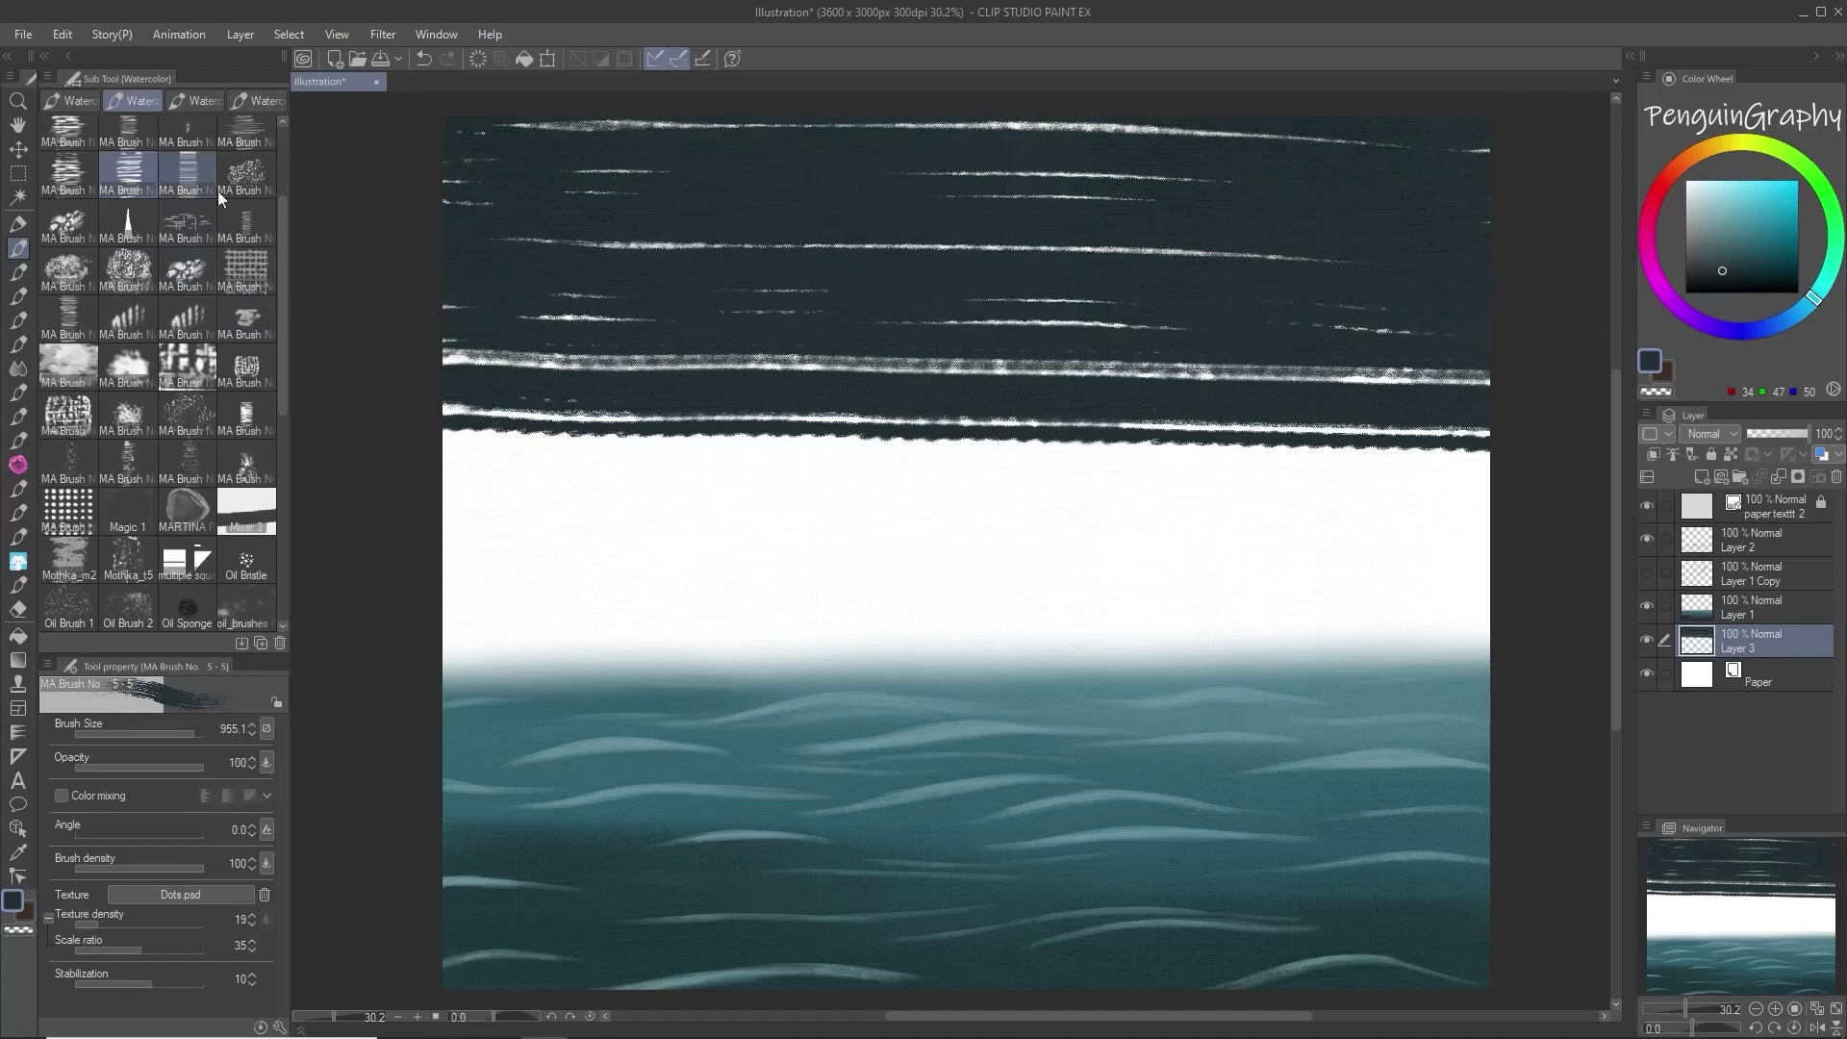
Step: Cover the white gaps in the dark sky with MA Brush No. 5 - 8 at size 393.5, turning off Randomize per stroke
{"action": "left_click", "coordinate": [188, 173]}
{"action": "mouse_move", "coordinate": [406, 236]}
{"action": "left_mouse_down"}
{"action": "mouse_move", "coordinate": [1506, 258]}
{"action": "mouse_move", "coordinate": [413, 247]}
{"action": "left_mouse_up"}
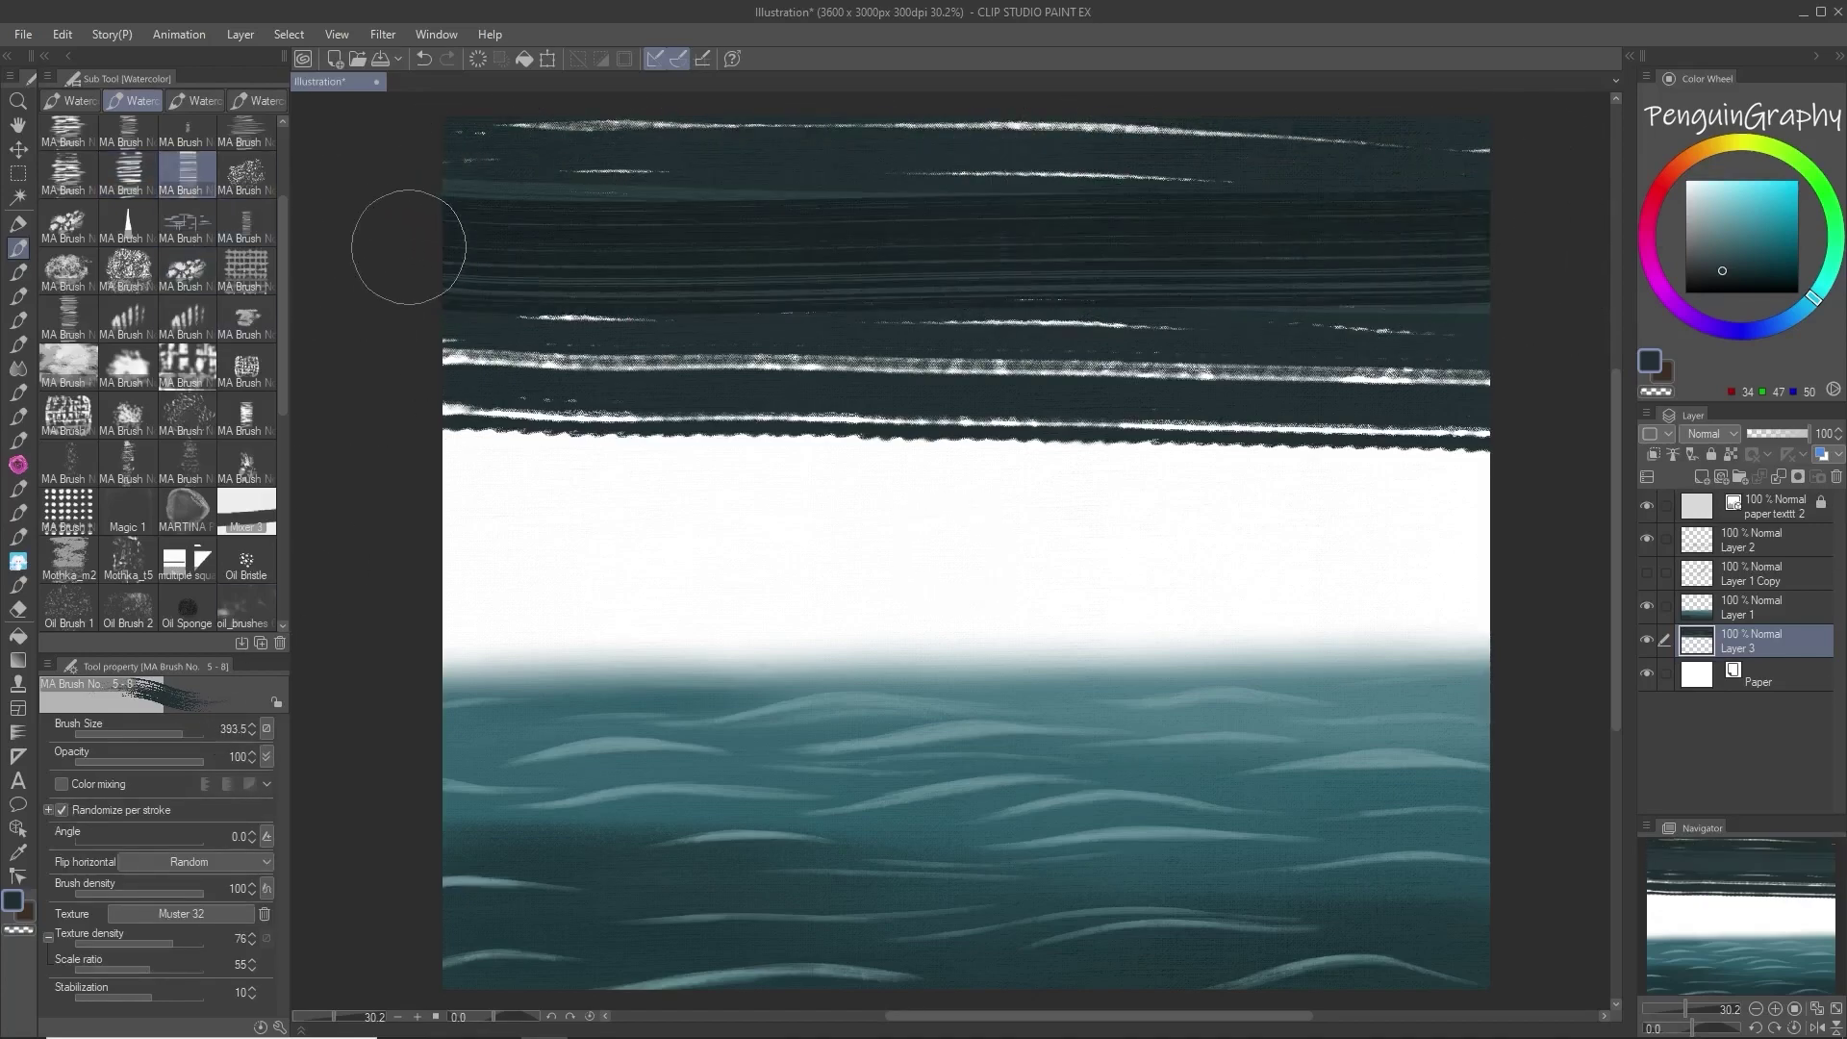
{"action": "left_click_drag", "start_coordinate": [1513, 174], "coordinate": [1010, 164]}
{"action": "mouse_move", "coordinate": [1402, 144]}
{"action": "left_mouse_down"}
{"action": "mouse_move", "coordinate": [455, 185]}
{"action": "mouse_move", "coordinate": [1042, 178]}
{"action": "mouse_move", "coordinate": [423, 164]}
{"action": "left_mouse_up"}
{"action": "left_click_drag", "start_coordinate": [1526, 163], "coordinate": [424, 139]}
{"action": "left_click_drag", "start_coordinate": [1359, 220], "coordinate": [428, 213]}
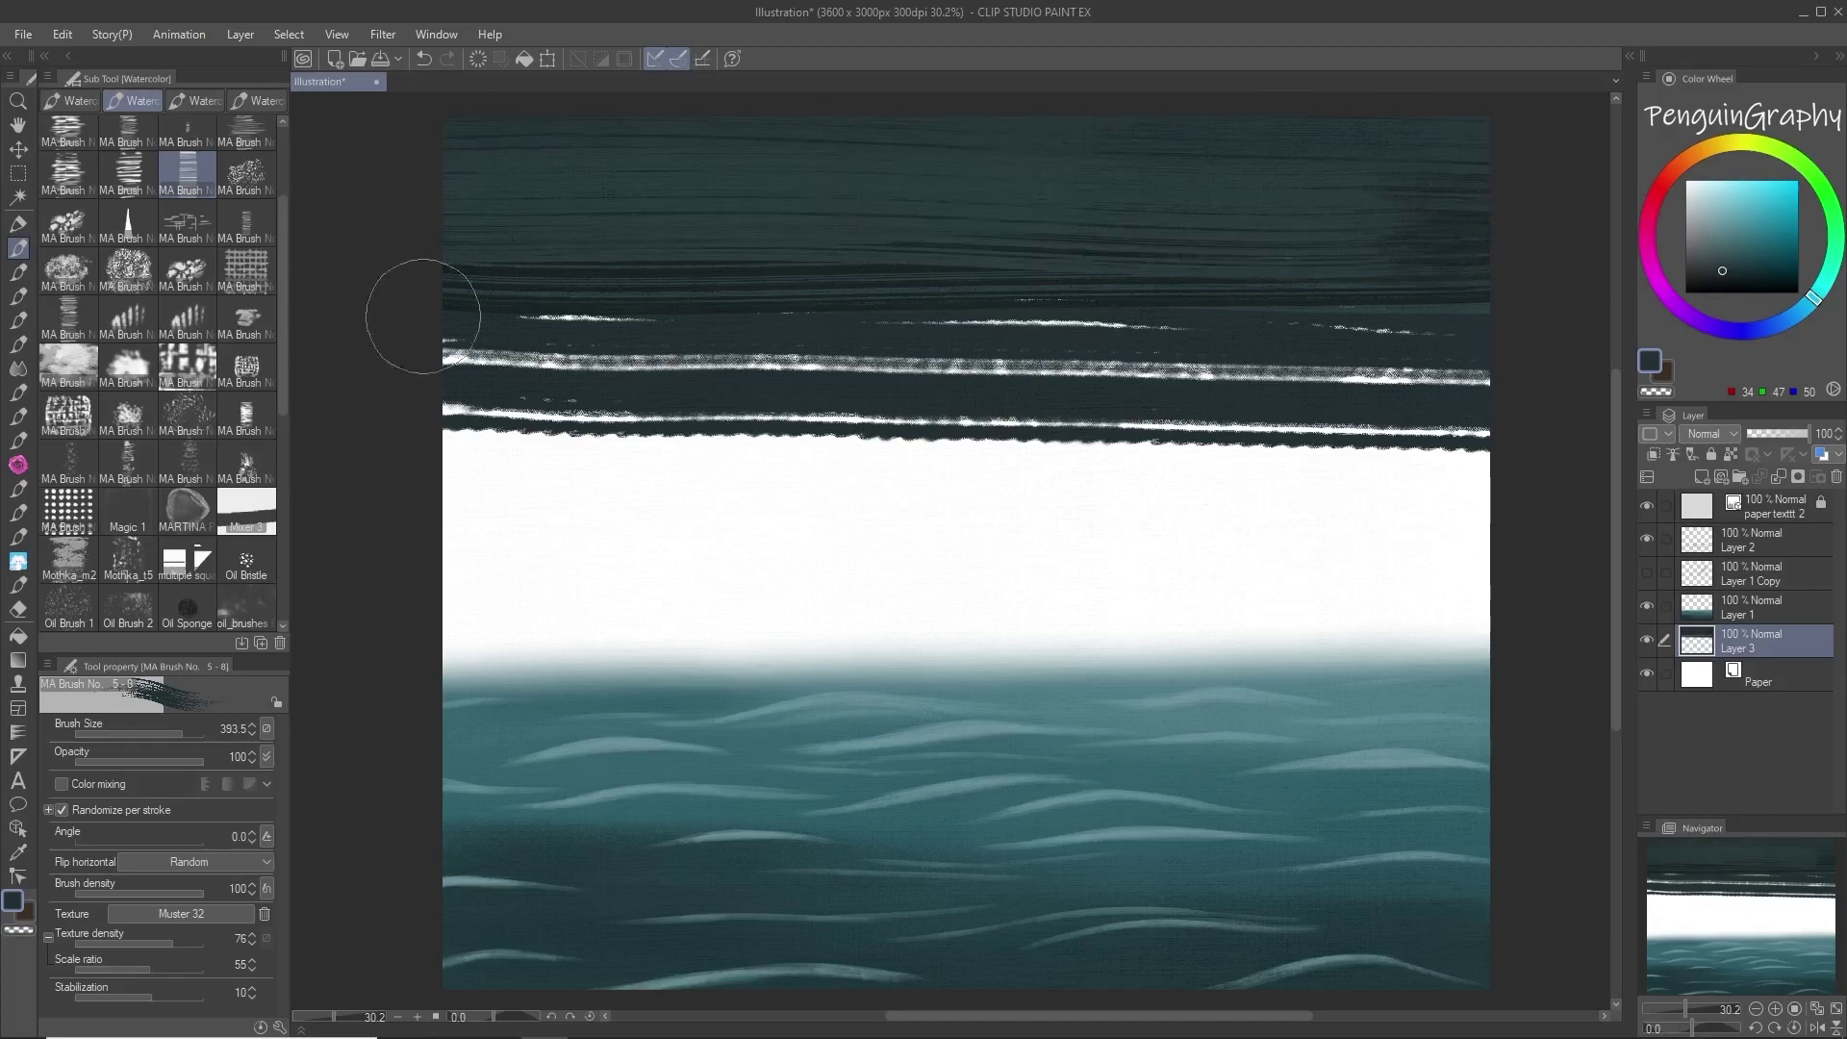
{"action": "left_click_drag", "start_coordinate": [423, 317], "coordinate": [703, 318]}
{"action": "left_click", "coordinate": [63, 811]}
{"action": "left_click_drag", "start_coordinate": [1381, 228], "coordinate": [673, 222]}
{"action": "mouse_move", "coordinate": [1542, 165]}
{"action": "left_mouse_down"}
{"action": "mouse_move", "coordinate": [857, 151]}
{"action": "mouse_move", "coordinate": [350, 247]}
{"action": "mouse_move", "coordinate": [465, 363]}
{"action": "mouse_move", "coordinate": [606, 363]}
{"action": "mouse_move", "coordinate": [816, 322]}
{"action": "mouse_move", "coordinate": [1290, 346]}
{"action": "mouse_move", "coordinate": [1459, 317]}
{"action": "left_mouse_up"}
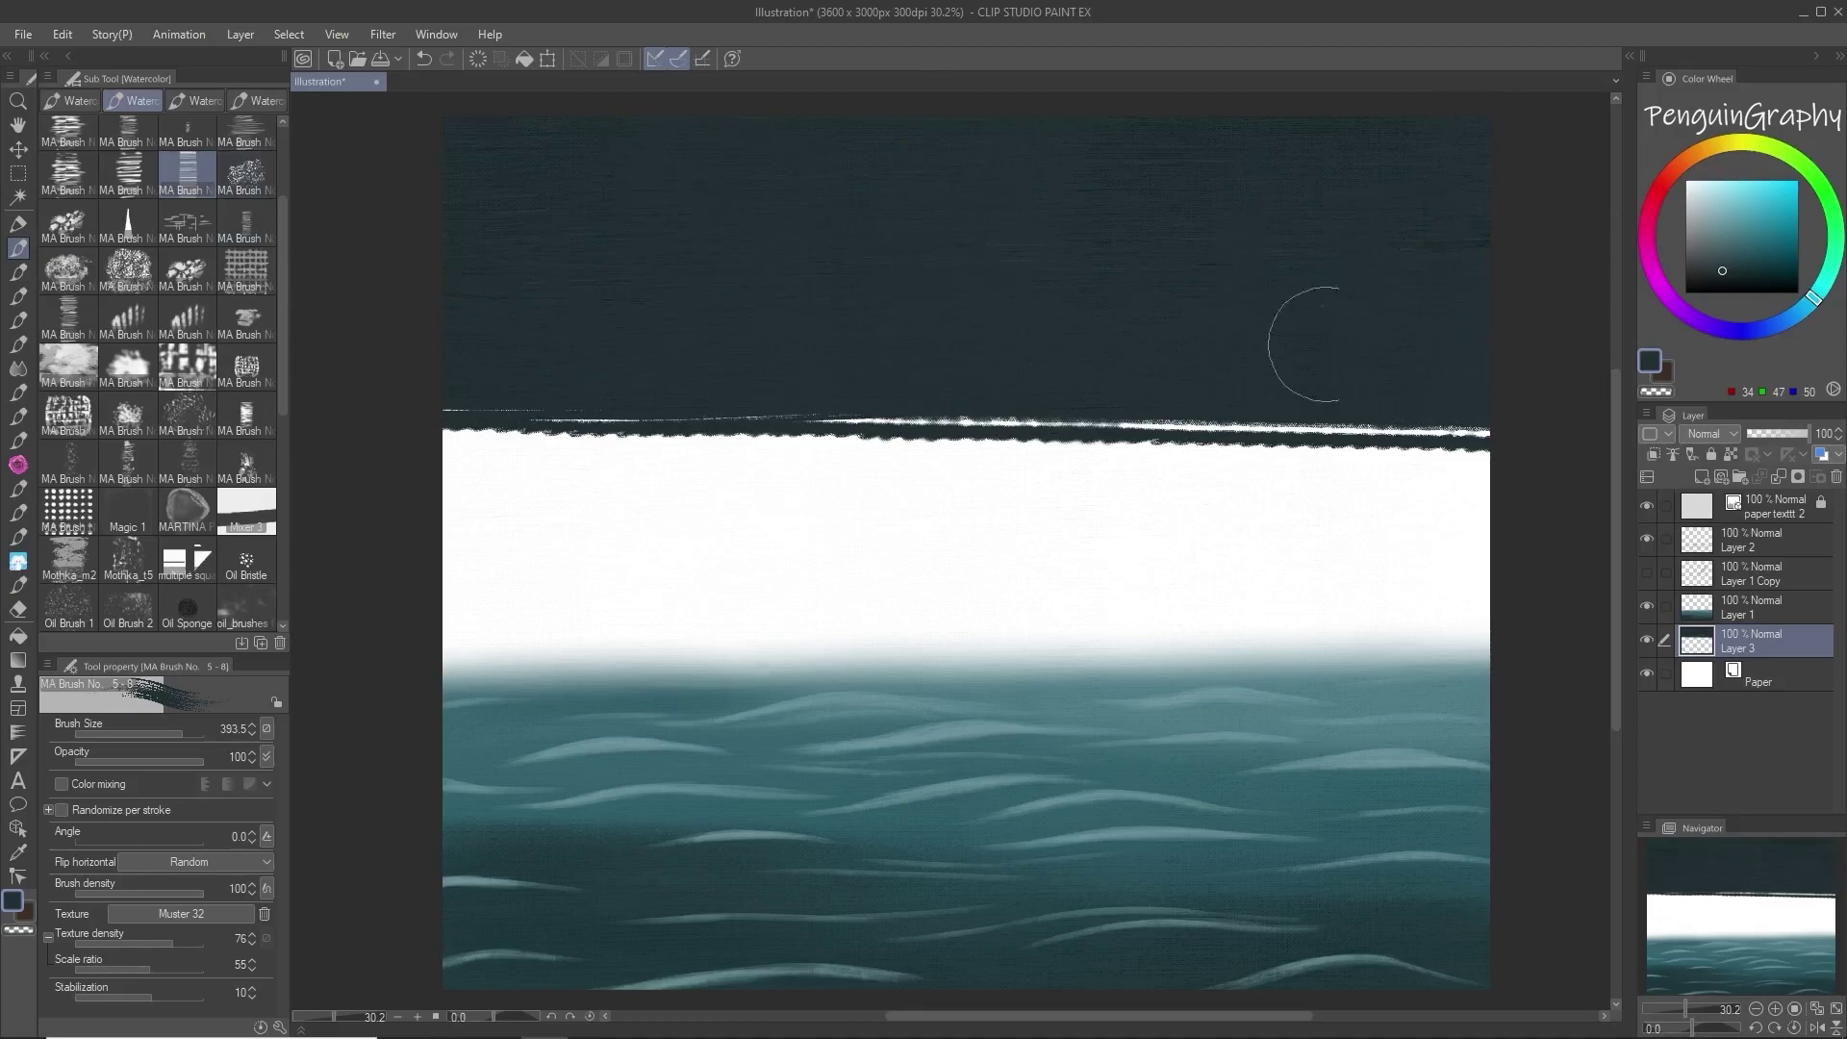
Step: Fill the rest of the sky with progressively lighter teal bands, ending with RGB 102, 171, 185 at the horizon
{"action": "left_click", "coordinate": [1724, 247]}
{"action": "mouse_move", "coordinate": [1520, 453]}
{"action": "left_mouse_down"}
{"action": "mouse_move", "coordinate": [660, 487]}
{"action": "mouse_move", "coordinate": [492, 438]}
{"action": "mouse_move", "coordinate": [1113, 413]}
{"action": "mouse_move", "coordinate": [797, 506]}
{"action": "mouse_move", "coordinate": [1491, 496]}
{"action": "mouse_move", "coordinate": [1101, 599]}
{"action": "mouse_move", "coordinate": [363, 648]}
{"action": "mouse_move", "coordinate": [1539, 630]}
{"action": "mouse_move", "coordinate": [750, 662]}
{"action": "mouse_move", "coordinate": [501, 568]}
{"action": "mouse_move", "coordinate": [866, 544]}
{"action": "mouse_move", "coordinate": [1347, 577]}
{"action": "mouse_move", "coordinate": [1135, 592]}
{"action": "mouse_move", "coordinate": [1486, 519]}
{"action": "mouse_move", "coordinate": [1530, 461]}
{"action": "mouse_move", "coordinate": [1052, 626]}
{"action": "mouse_move", "coordinate": [591, 676]}
{"action": "left_mouse_up"}
{"action": "left_click", "coordinate": [1735, 231]}
{"action": "left_click_drag", "start_coordinate": [851, 590], "coordinate": [1088, 583]}
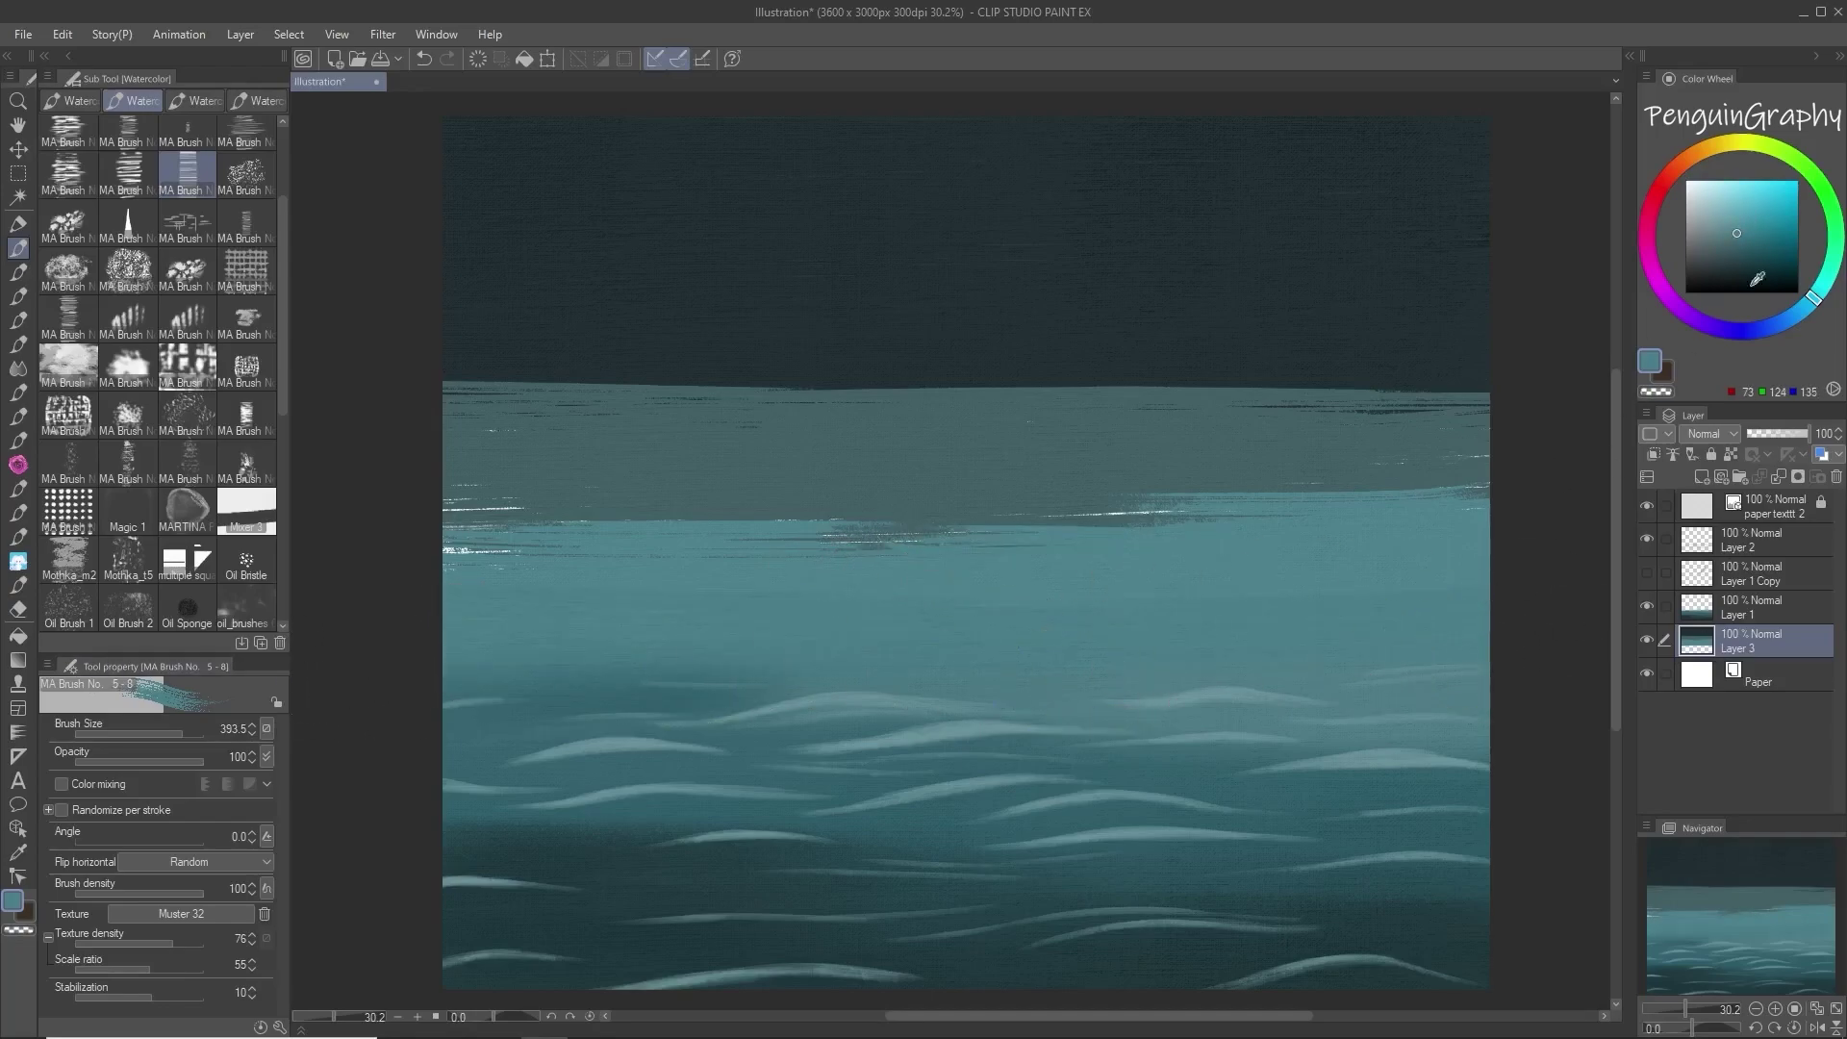
{"action": "left_click", "coordinate": [1743, 205]}
{"action": "left_click", "coordinate": [1736, 210]}
{"action": "mouse_move", "coordinate": [1486, 678]}
{"action": "left_mouse_down"}
{"action": "mouse_move", "coordinate": [380, 660]}
{"action": "mouse_move", "coordinate": [745, 678]}
{"action": "mouse_move", "coordinate": [1113, 660]}
{"action": "mouse_move", "coordinate": [1487, 601]}
{"action": "left_mouse_up"}
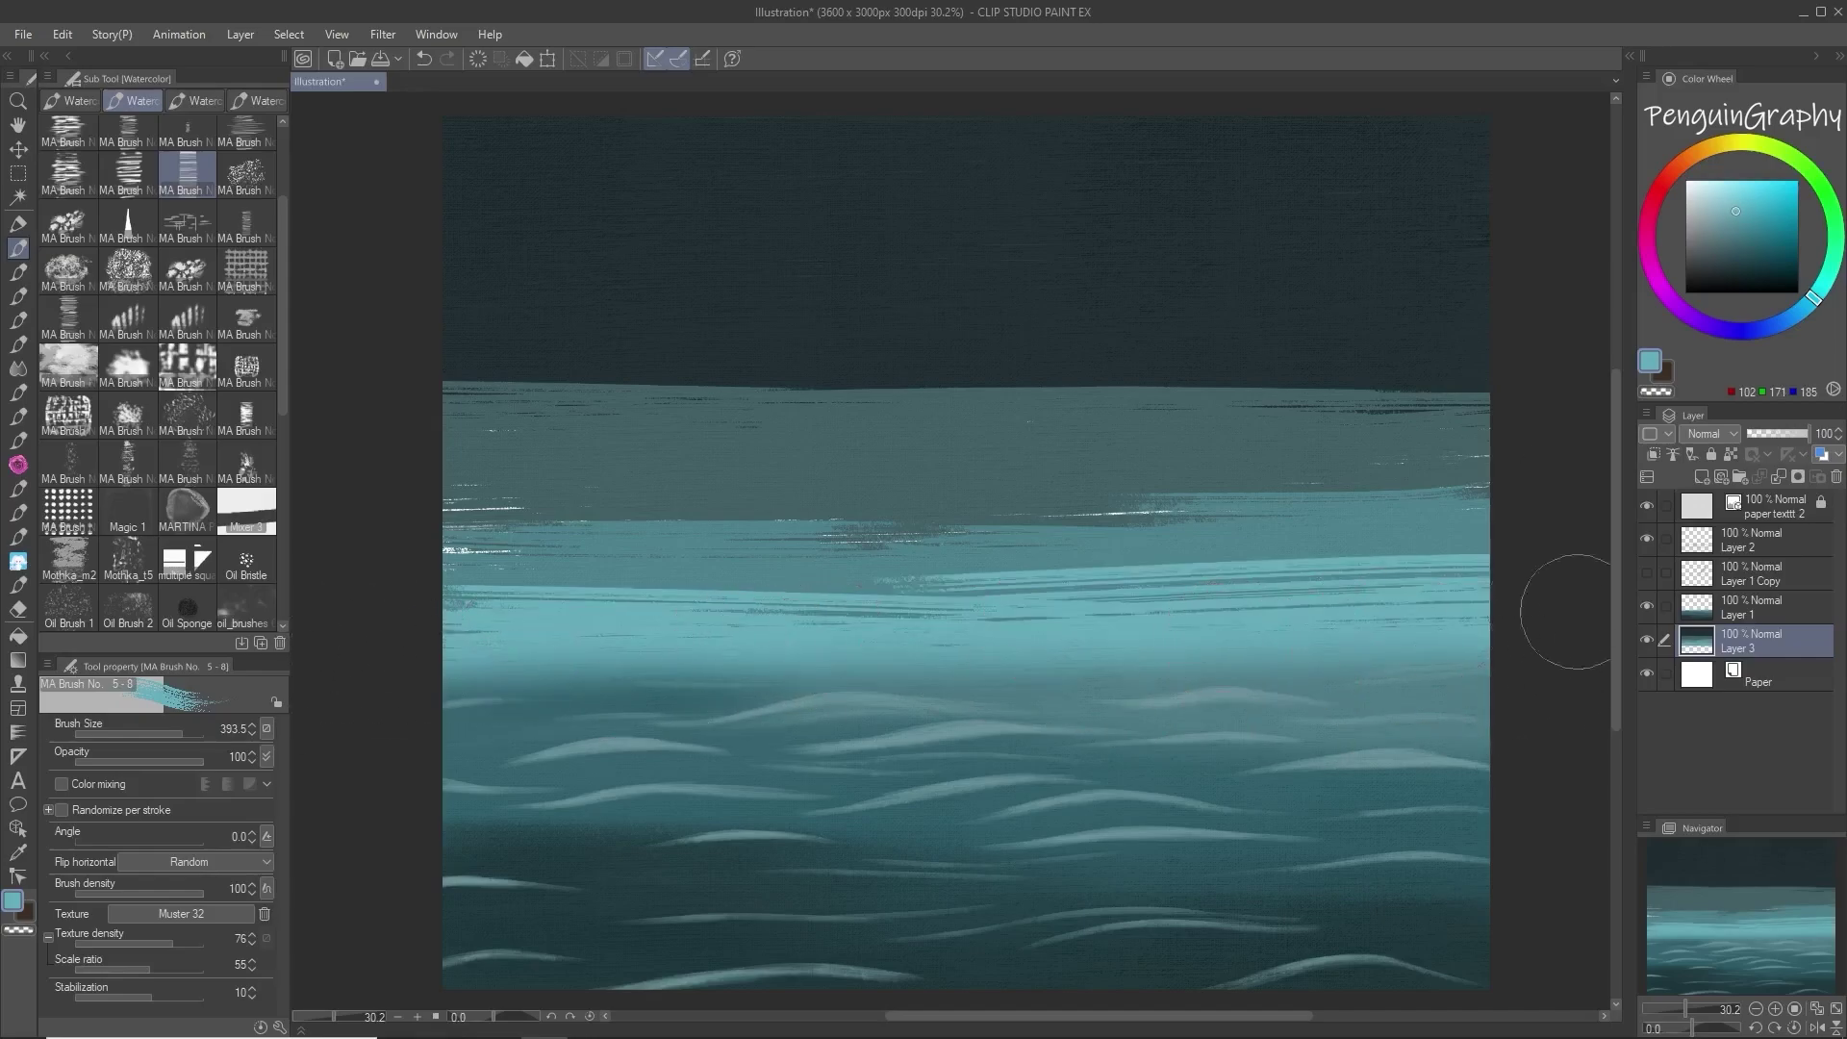
Step: Repaint the middle of the sky in an even mid teal and add a darker RGB 54, 82, 87 band above it
{"action": "left_click", "coordinate": [1732, 235]}
{"action": "mouse_move", "coordinate": [1496, 423]}
{"action": "left_mouse_down"}
{"action": "mouse_move", "coordinate": [1238, 433]}
{"action": "mouse_move", "coordinate": [474, 523]}
{"action": "mouse_move", "coordinate": [363, 474]}
{"action": "mouse_move", "coordinate": [659, 524]}
{"action": "mouse_move", "coordinate": [1373, 462]}
{"action": "mouse_move", "coordinate": [983, 440]}
{"action": "left_mouse_up"}
{"action": "left_click_drag", "start_coordinate": [367, 416], "coordinate": [1463, 409]}
{"action": "left_click", "coordinate": [1728, 254]}
{"action": "mouse_move", "coordinate": [1487, 337]}
{"action": "left_mouse_down"}
{"action": "mouse_move", "coordinate": [413, 346]}
{"action": "mouse_move", "coordinate": [503, 347]}
{"action": "left_mouse_up"}
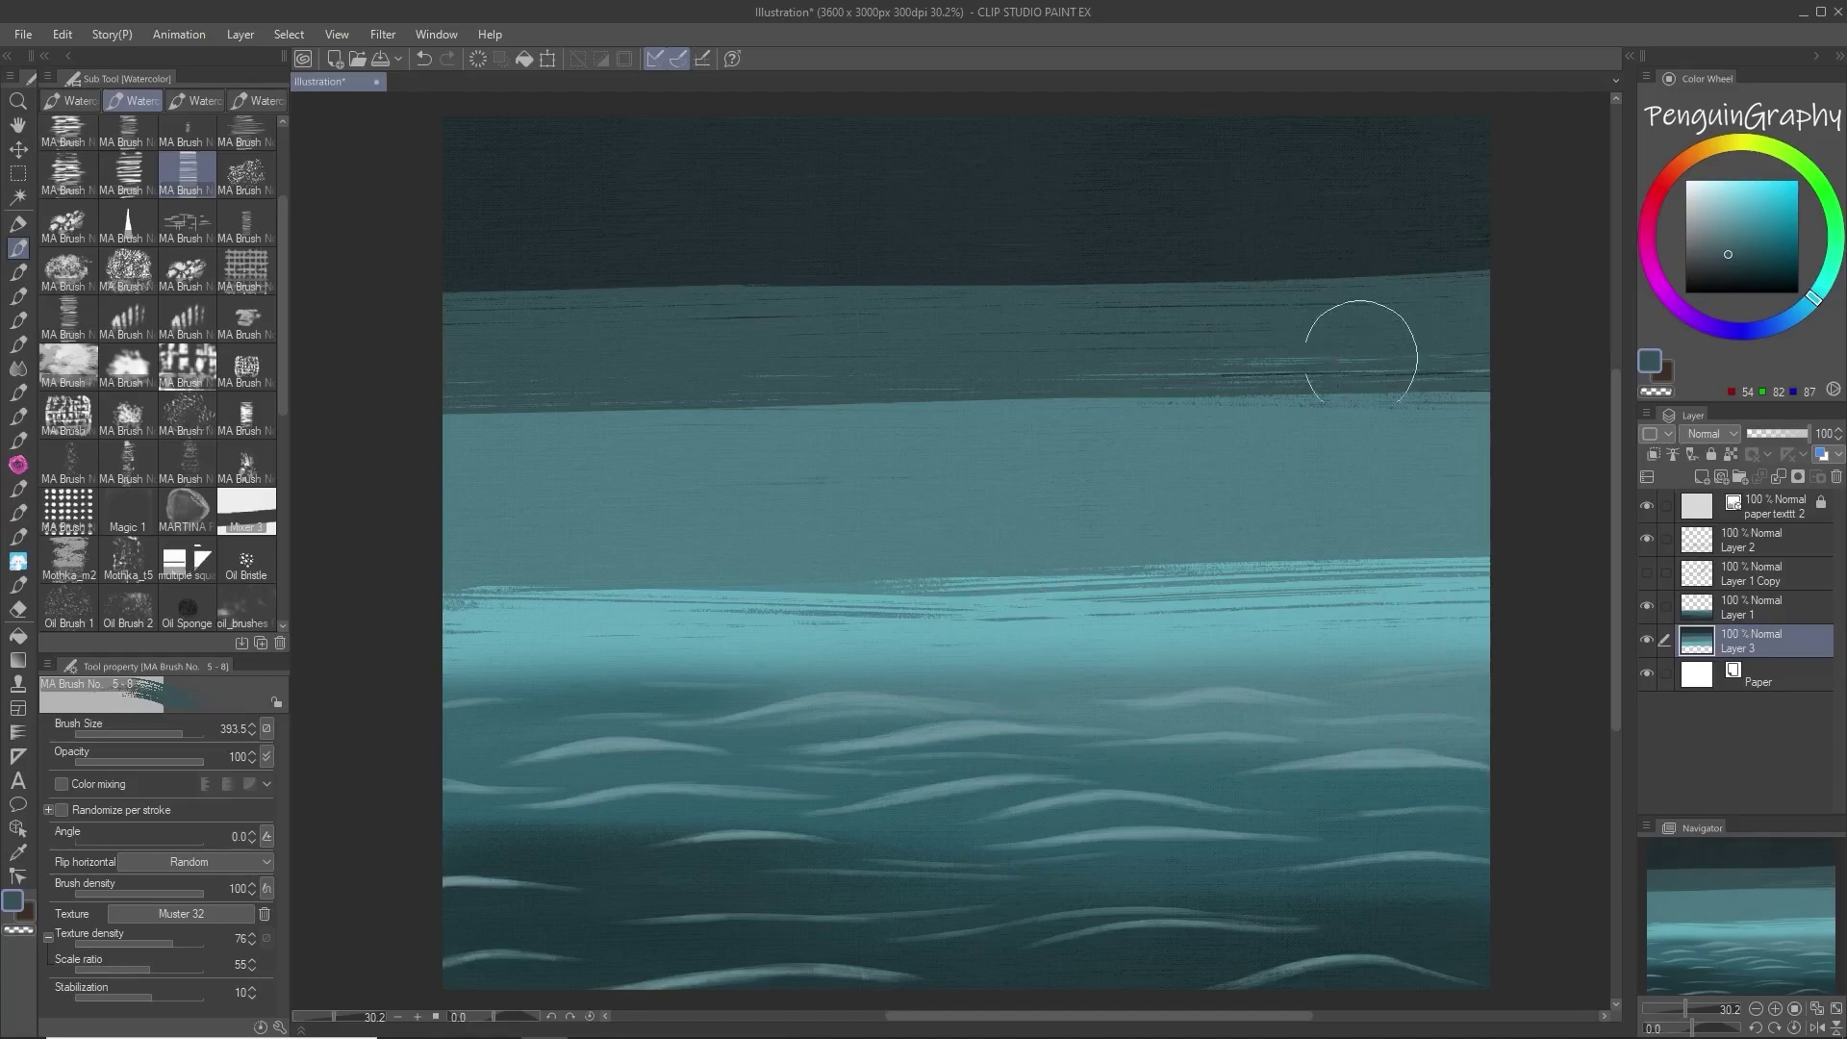
Step: Streak the horizon with dark RGB 37, 55, 59 and blend lighter teal over the lower sky with Color mixing turned on
{"action": "left_click", "coordinate": [1727, 267]}
{"action": "mouse_move", "coordinate": [1538, 638]}
{"action": "left_mouse_down"}
{"action": "mouse_move", "coordinate": [616, 680]}
{"action": "mouse_move", "coordinate": [951, 663]}
{"action": "left_mouse_up"}
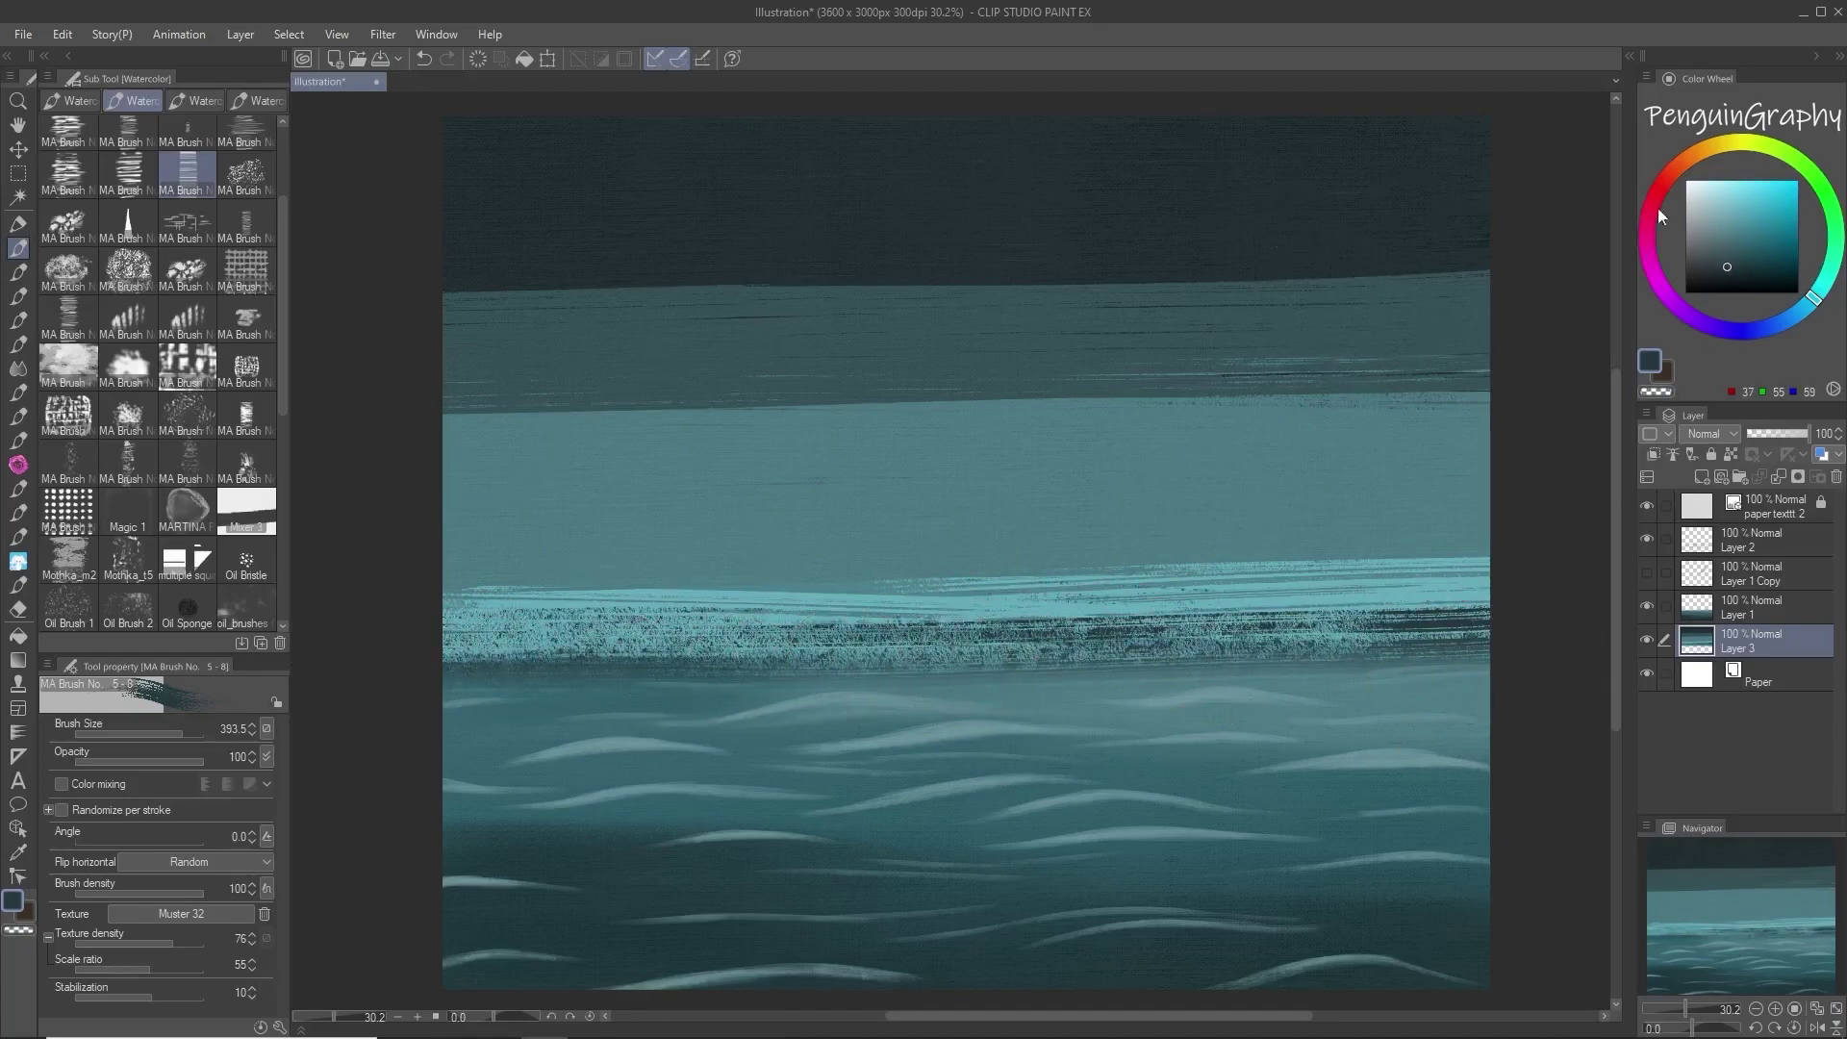
{"action": "left_click", "coordinate": [1733, 223]}
{"action": "mouse_move", "coordinate": [1472, 531]}
{"action": "left_mouse_down"}
{"action": "mouse_move", "coordinate": [1298, 527]}
{"action": "mouse_move", "coordinate": [783, 572]}
{"action": "mouse_move", "coordinate": [507, 552]}
{"action": "mouse_move", "coordinate": [960, 566]}
{"action": "mouse_move", "coordinate": [1390, 500]}
{"action": "mouse_move", "coordinate": [1347, 549]}
{"action": "left_mouse_up"}
{"action": "left_click", "coordinate": [63, 785]}
{"action": "mouse_move", "coordinate": [856, 464]}
{"action": "left_mouse_down"}
{"action": "mouse_move", "coordinate": [721, 461]}
{"action": "mouse_move", "coordinate": [1419, 471]}
{"action": "mouse_move", "coordinate": [1491, 500]}
{"action": "left_mouse_up"}
{"action": "mouse_move", "coordinate": [1051, 589]}
{"action": "left_mouse_down"}
{"action": "mouse_move", "coordinate": [1004, 626]}
{"action": "mouse_move", "coordinate": [570, 625]}
{"action": "mouse_move", "coordinate": [482, 654]}
{"action": "mouse_move", "coordinate": [632, 648]}
{"action": "mouse_move", "coordinate": [563, 619]}
{"action": "mouse_move", "coordinate": [879, 631]}
{"action": "mouse_move", "coordinate": [1394, 594]}
{"action": "left_mouse_up"}
{"action": "mouse_move", "coordinate": [715, 621]}
{"action": "left_mouse_down"}
{"action": "mouse_move", "coordinate": [1168, 607]}
{"action": "mouse_move", "coordinate": [1227, 648]}
{"action": "mouse_move", "coordinate": [1458, 649]}
{"action": "mouse_move", "coordinate": [1545, 466]}
{"action": "mouse_move", "coordinate": [1174, 645]}
{"action": "mouse_move", "coordinate": [1425, 638]}
{"action": "mouse_move", "coordinate": [1206, 630]}
{"action": "mouse_move", "coordinate": [1399, 597]}
{"action": "mouse_move", "coordinate": [1153, 609]}
{"action": "mouse_move", "coordinate": [1159, 681]}
{"action": "mouse_move", "coordinate": [1439, 676]}
{"action": "mouse_move", "coordinate": [1025, 651]}
{"action": "left_mouse_up"}
Step: Sample the light teal from the sky and blend the bands together using MA Brush No. 6 - 2 with Color mixing at size 217.8
{"action": "left_click", "coordinate": [1405, 570], "text": "alt"}
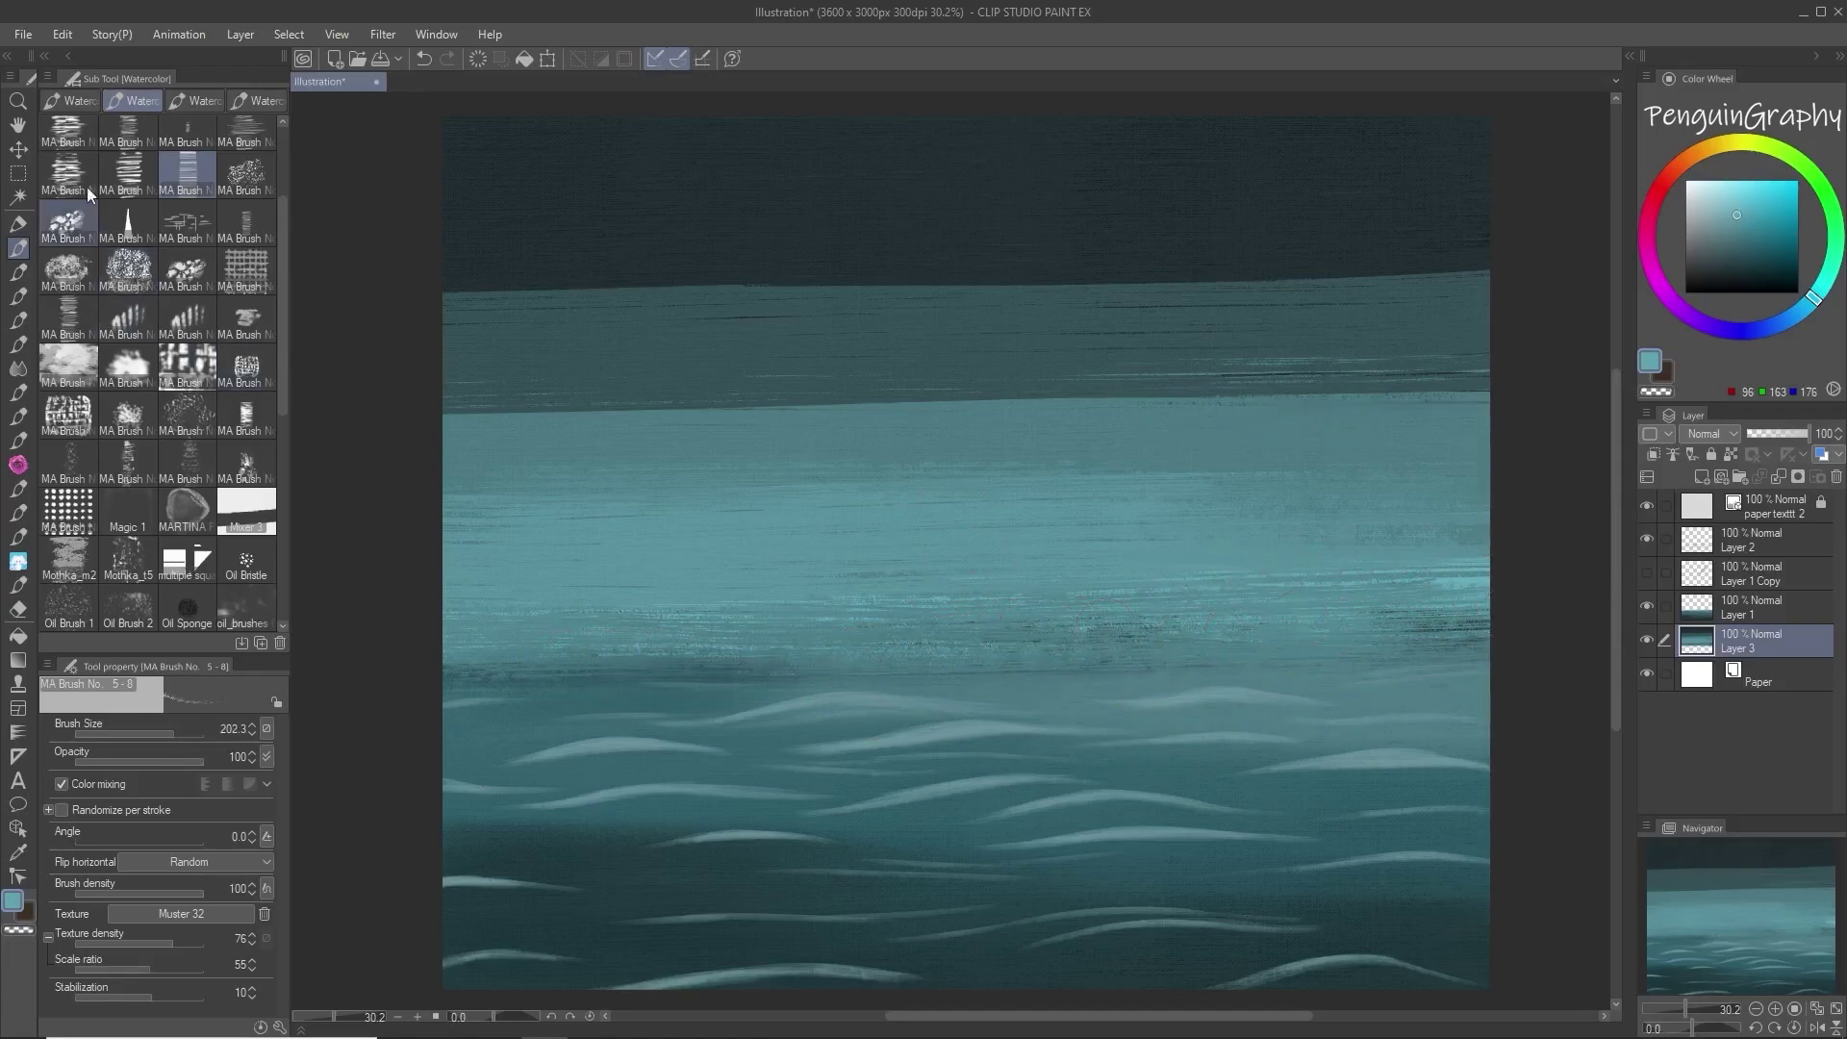
{"action": "left_click", "coordinate": [246, 173]}
{"action": "left_click", "coordinate": [61, 795]}
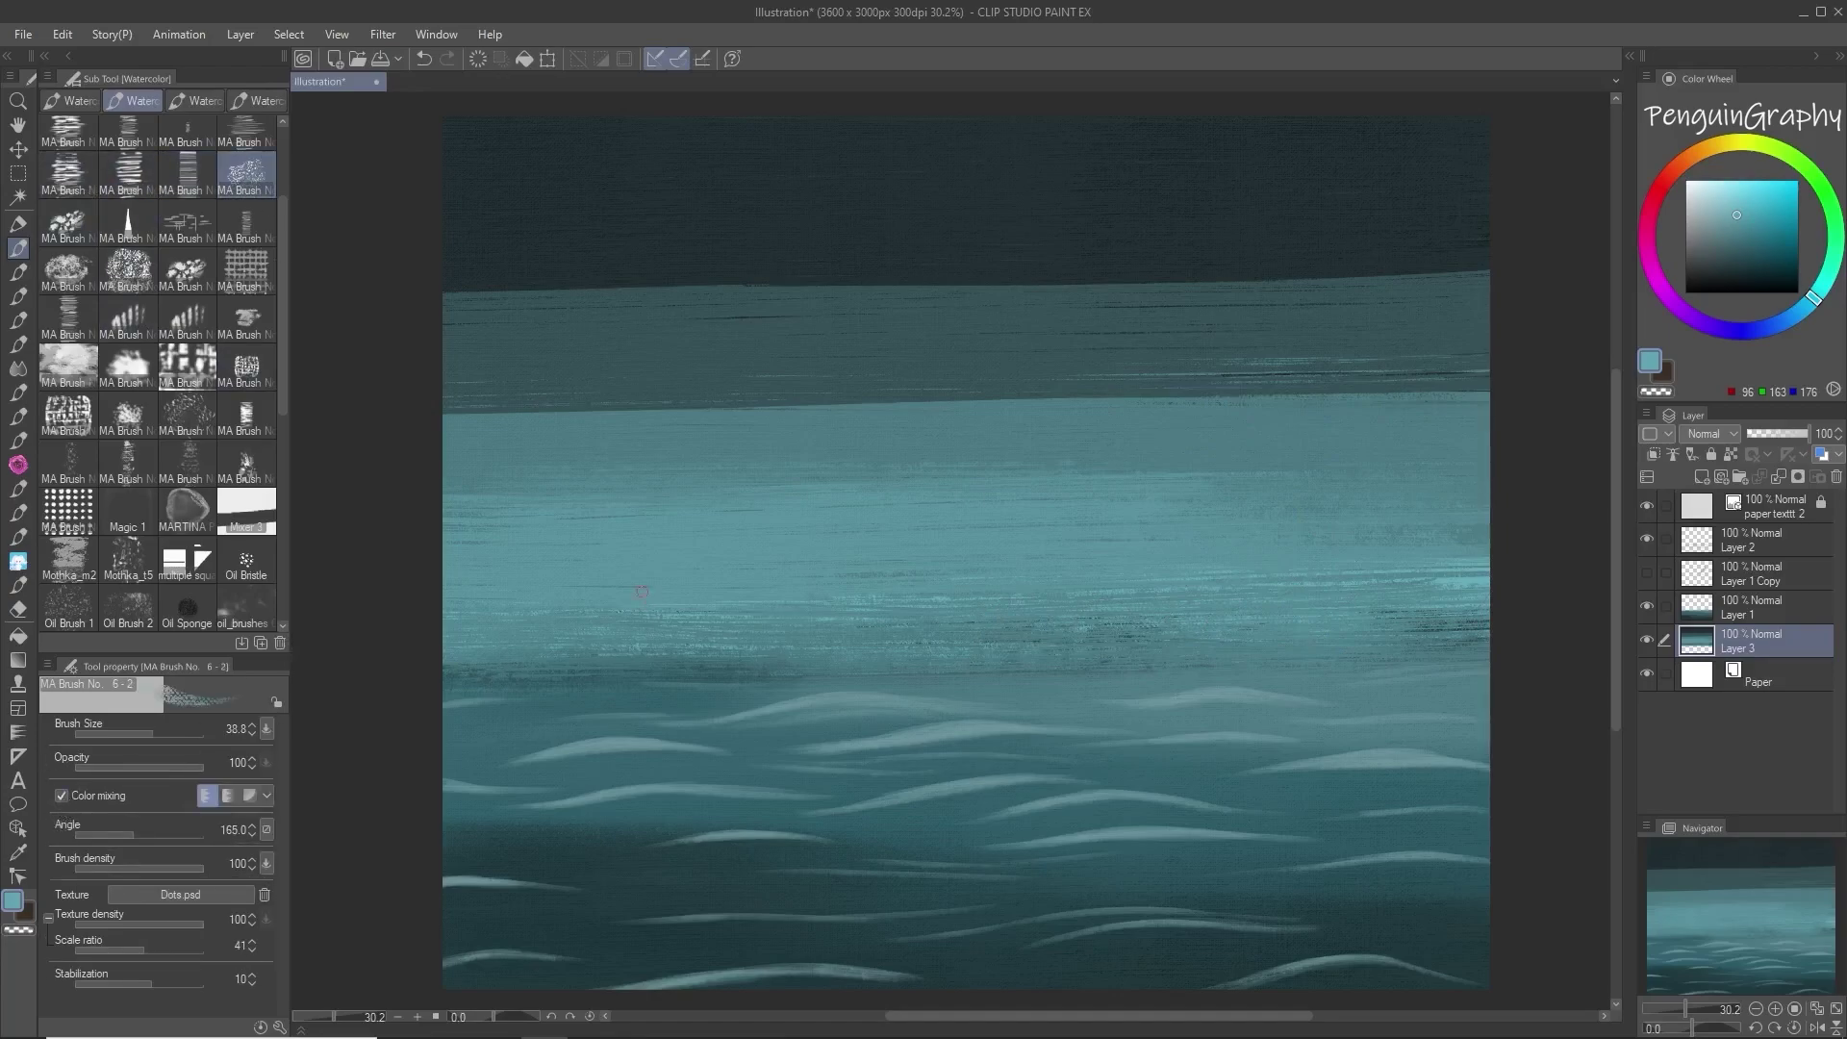
{"action": "left_click_drag", "start_coordinate": [163, 734], "coordinate": [175, 734]}
{"action": "mouse_move", "coordinate": [674, 414]}
{"action": "left_mouse_down"}
{"action": "mouse_move", "coordinate": [623, 414]}
{"action": "mouse_move", "coordinate": [1209, 367]}
{"action": "mouse_move", "coordinate": [343, 367]}
{"action": "mouse_move", "coordinate": [742, 401]}
{"action": "mouse_move", "coordinate": [1443, 386]}
{"action": "mouse_move", "coordinate": [1184, 280]}
{"action": "mouse_move", "coordinate": [667, 273]}
{"action": "mouse_move", "coordinate": [1542, 269]}
{"action": "mouse_move", "coordinate": [1170, 311]}
{"action": "left_mouse_up"}
{"action": "mouse_move", "coordinate": [771, 623]}
{"action": "left_mouse_down"}
{"action": "mouse_move", "coordinate": [549, 668]}
{"action": "mouse_move", "coordinate": [1011, 673]}
{"action": "mouse_move", "coordinate": [1550, 602]}
{"action": "mouse_move", "coordinate": [1009, 604]}
{"action": "mouse_move", "coordinate": [573, 668]}
{"action": "mouse_move", "coordinate": [1577, 639]}
{"action": "left_mouse_up"}
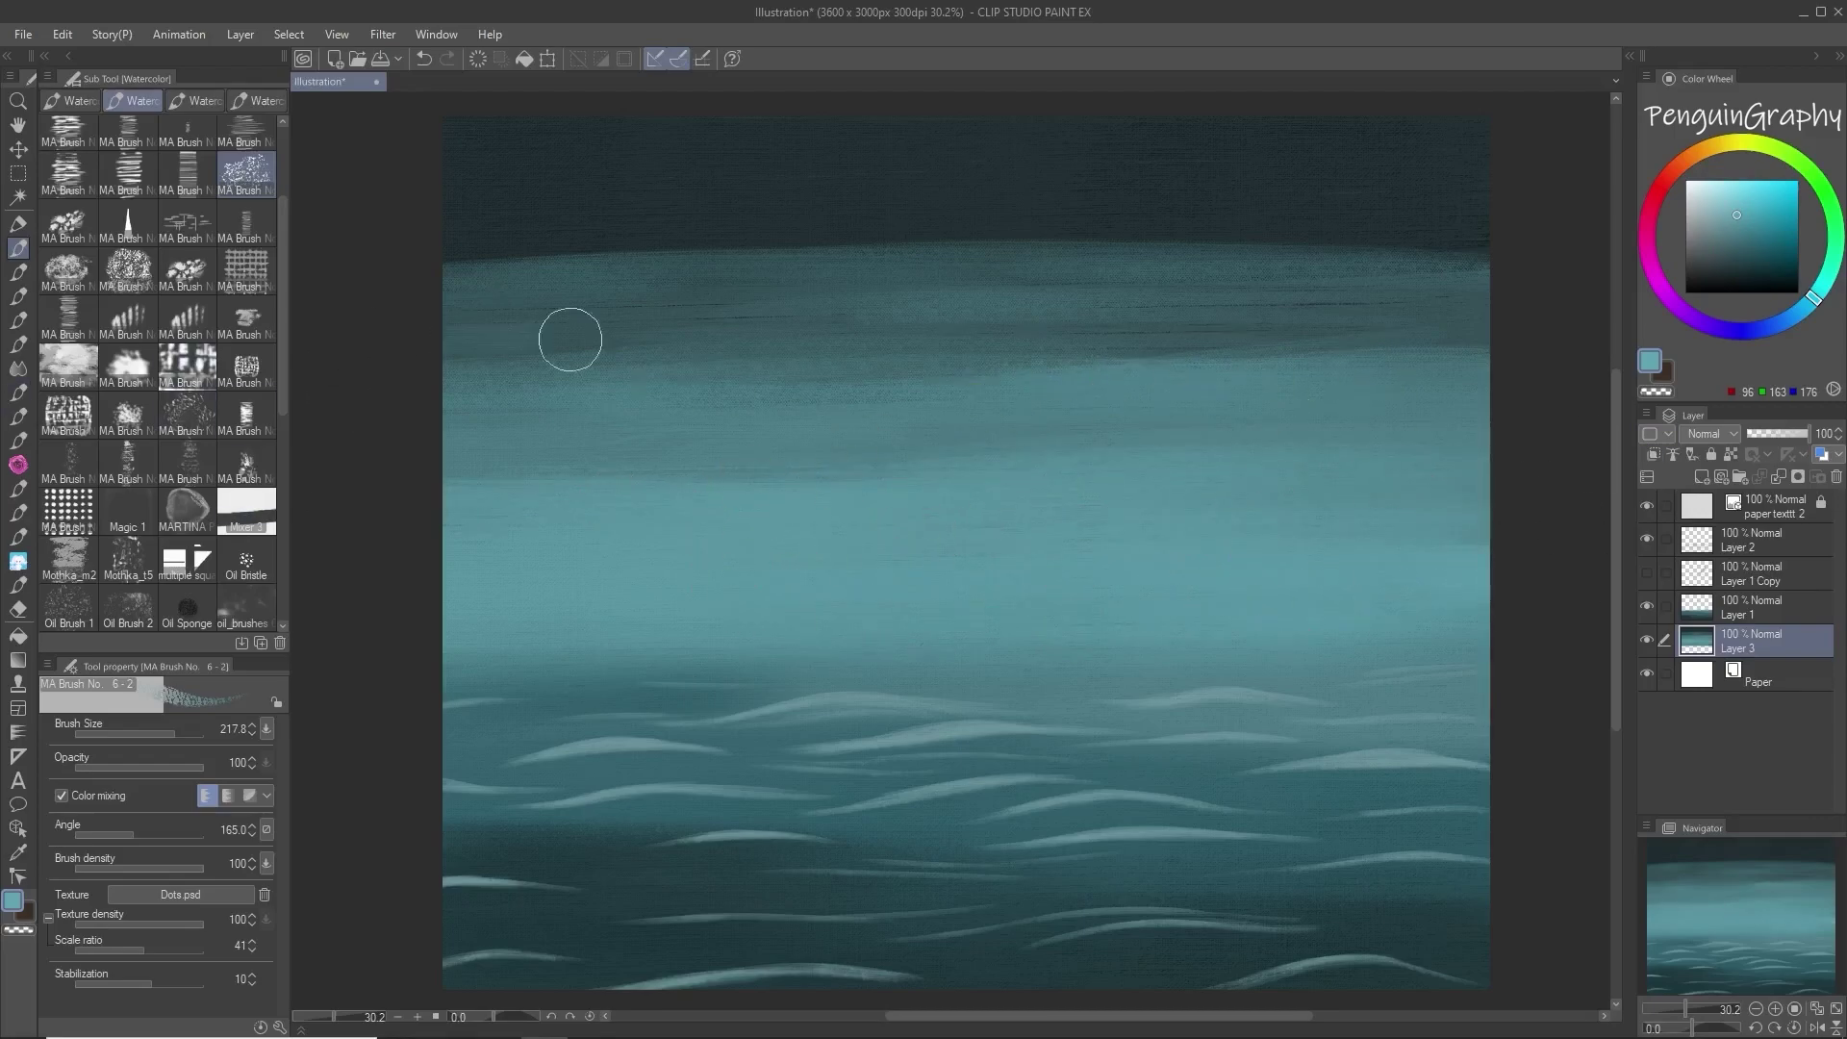
{"action": "left_click_drag", "start_coordinate": [568, 334], "coordinate": [824, 309]}
{"action": "mouse_move", "coordinate": [1091, 324]}
{"action": "left_mouse_down"}
{"action": "mouse_move", "coordinate": [1388, 242]}
{"action": "mouse_move", "coordinate": [817, 241]}
{"action": "mouse_move", "coordinate": [1093, 236]}
{"action": "left_mouse_up"}
Step: Blend teal into the dark top of the sky at brush size 660, and at size 456.1 with opacity 53
{"action": "left_click", "coordinate": [189, 735]}
{"action": "mouse_move", "coordinate": [693, 200]}
{"action": "left_mouse_down"}
{"action": "mouse_move", "coordinate": [1579, 171]}
{"action": "mouse_move", "coordinate": [690, 156]}
{"action": "mouse_move", "coordinate": [680, 186]}
{"action": "left_mouse_up"}
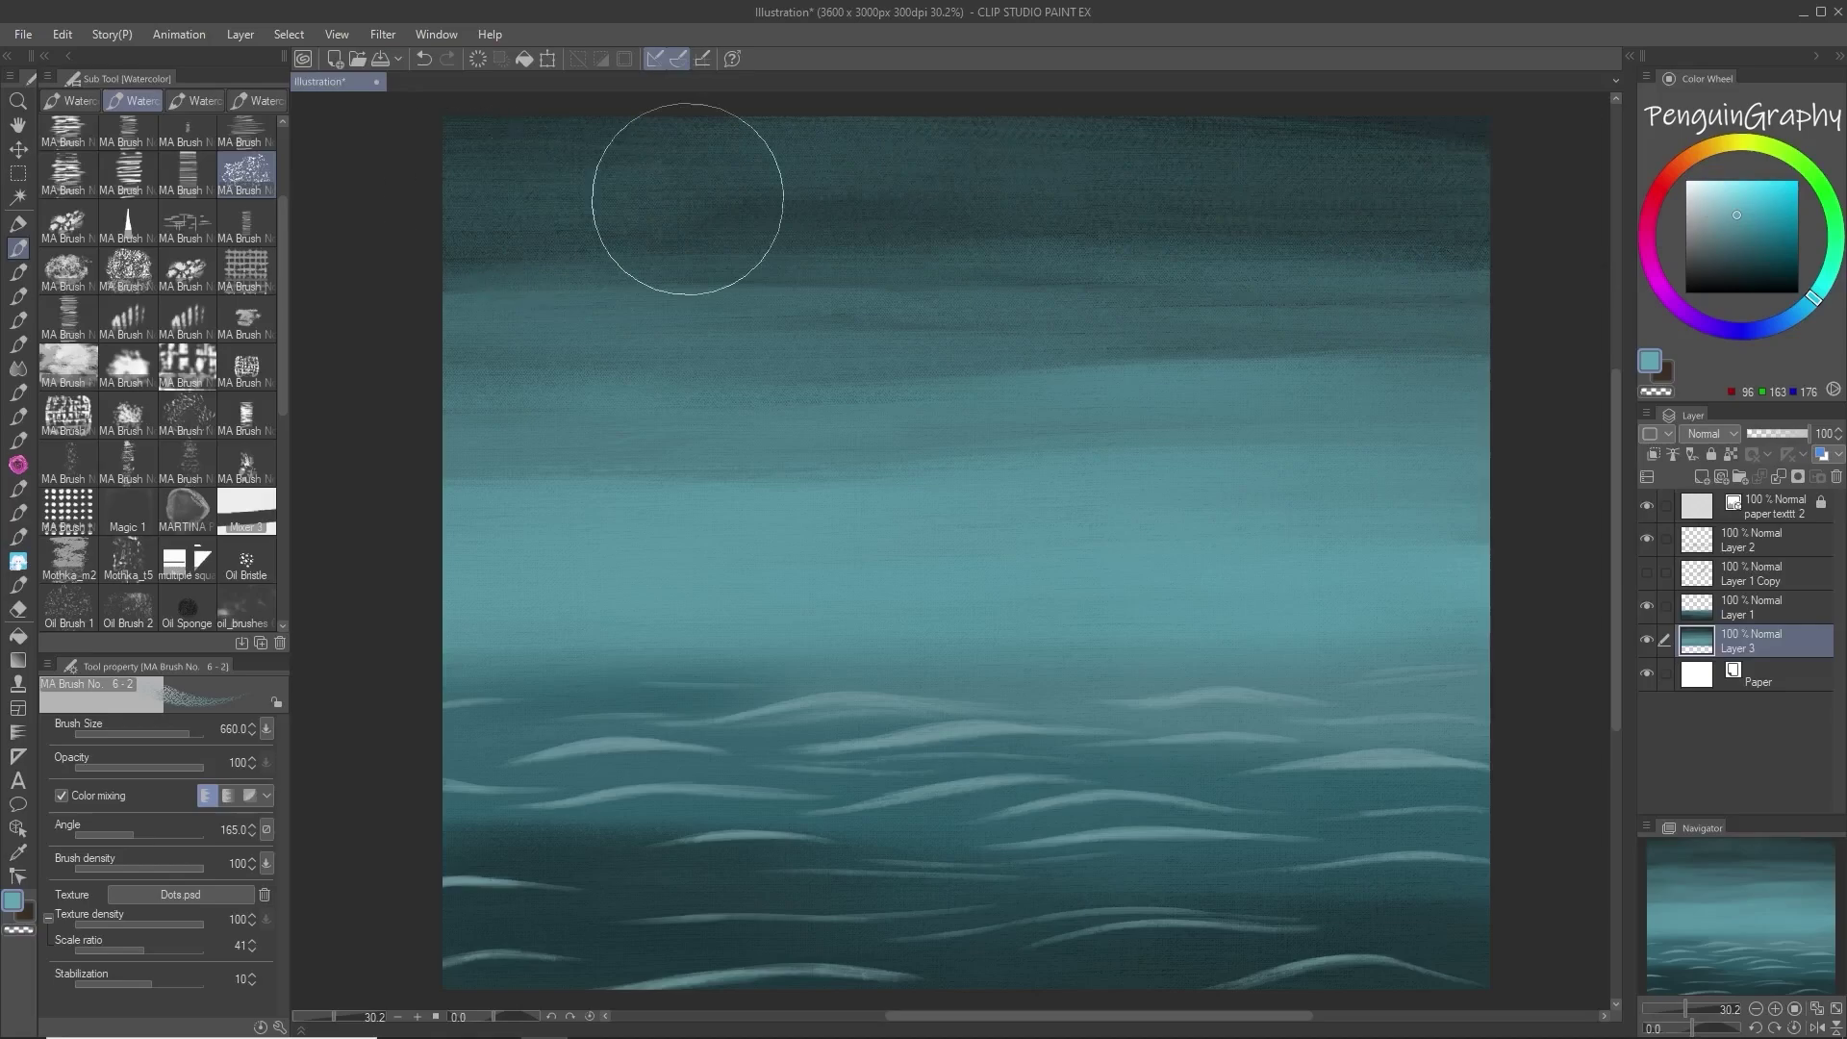
{"action": "left_click", "coordinate": [143, 765]}
{"action": "left_click", "coordinate": [183, 733]}
{"action": "mouse_move", "coordinate": [863, 245]}
{"action": "left_mouse_down"}
{"action": "mouse_move", "coordinate": [1010, 125]}
{"action": "mouse_move", "coordinate": [500, 158]}
{"action": "mouse_move", "coordinate": [481, 243]}
{"action": "left_mouse_up"}
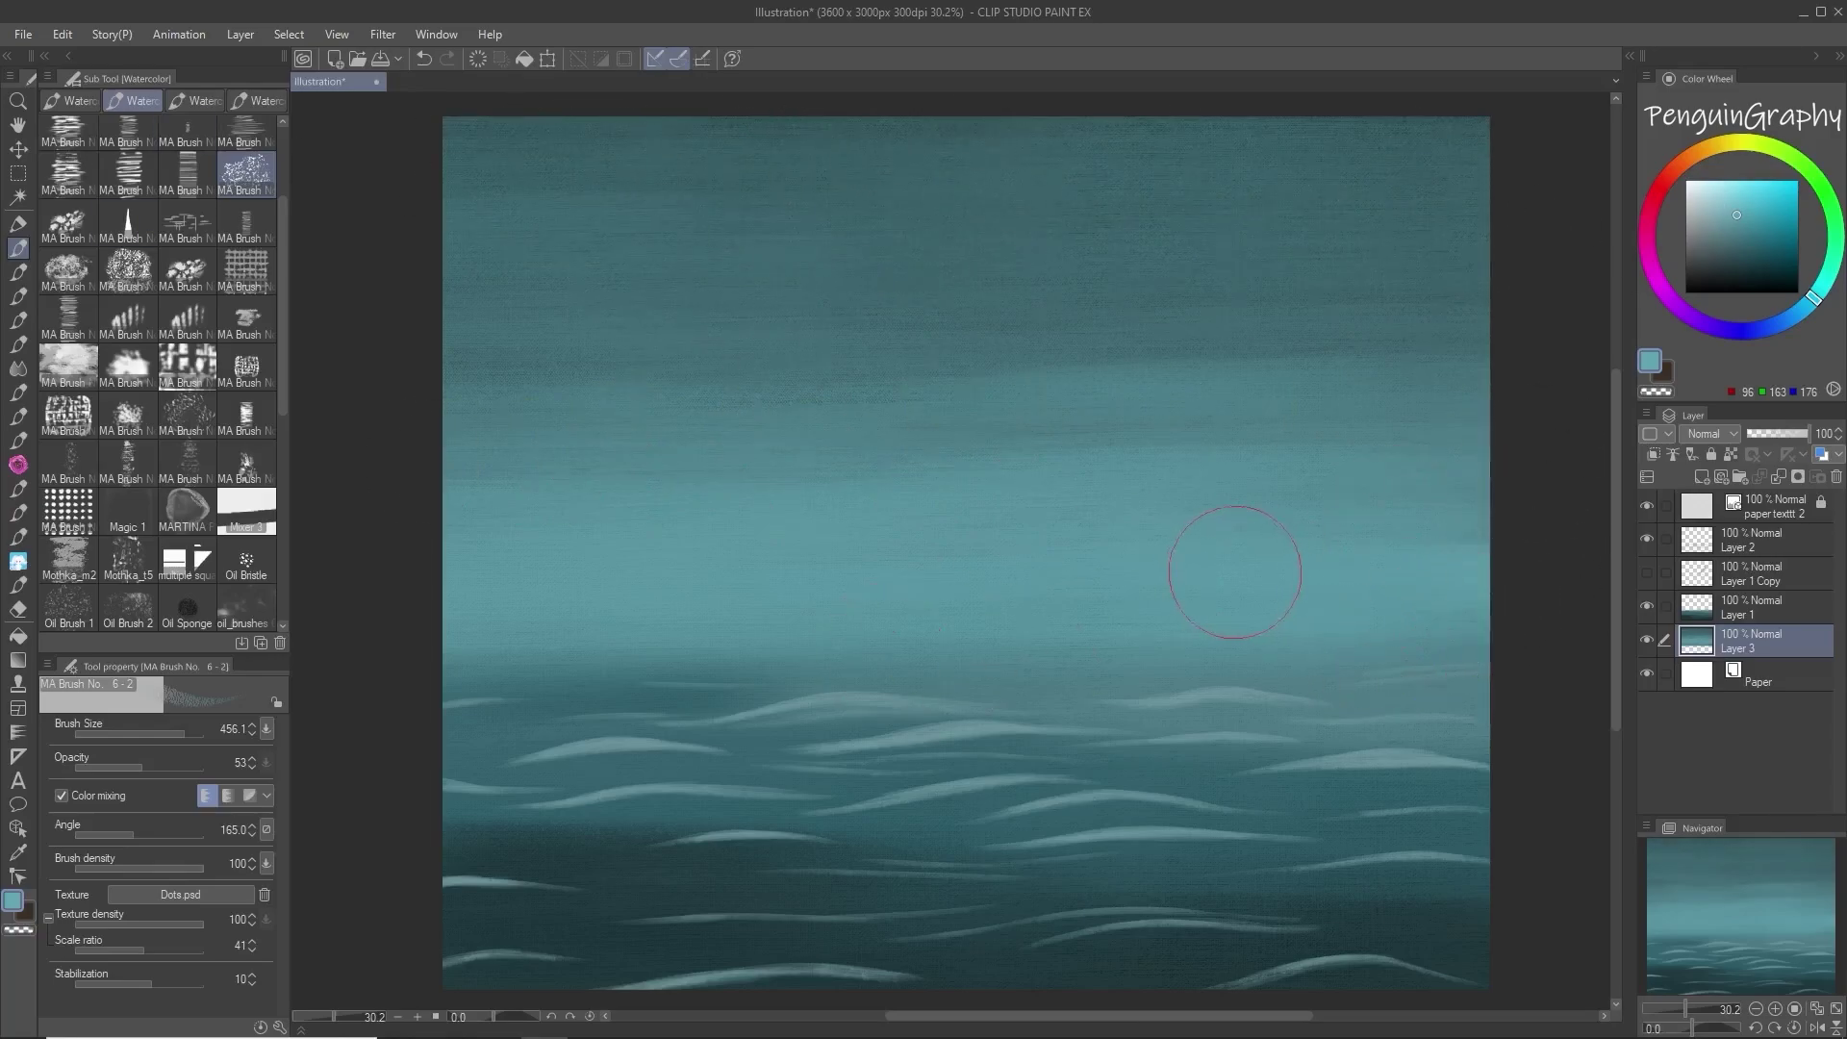
Step: Check the layer contents, make Layer 2 active and add teal strokes to the waves on the right at brush size 42.9
{"action": "left_click", "coordinate": [1780, 577]}
{"action": "left_click", "coordinate": [1647, 573]}
{"action": "left_click", "coordinate": [1647, 574]}
{"action": "left_click", "coordinate": [1746, 544]}
{"action": "left_click", "coordinate": [1646, 541]}
{"action": "left_click", "coordinate": [1646, 541]}
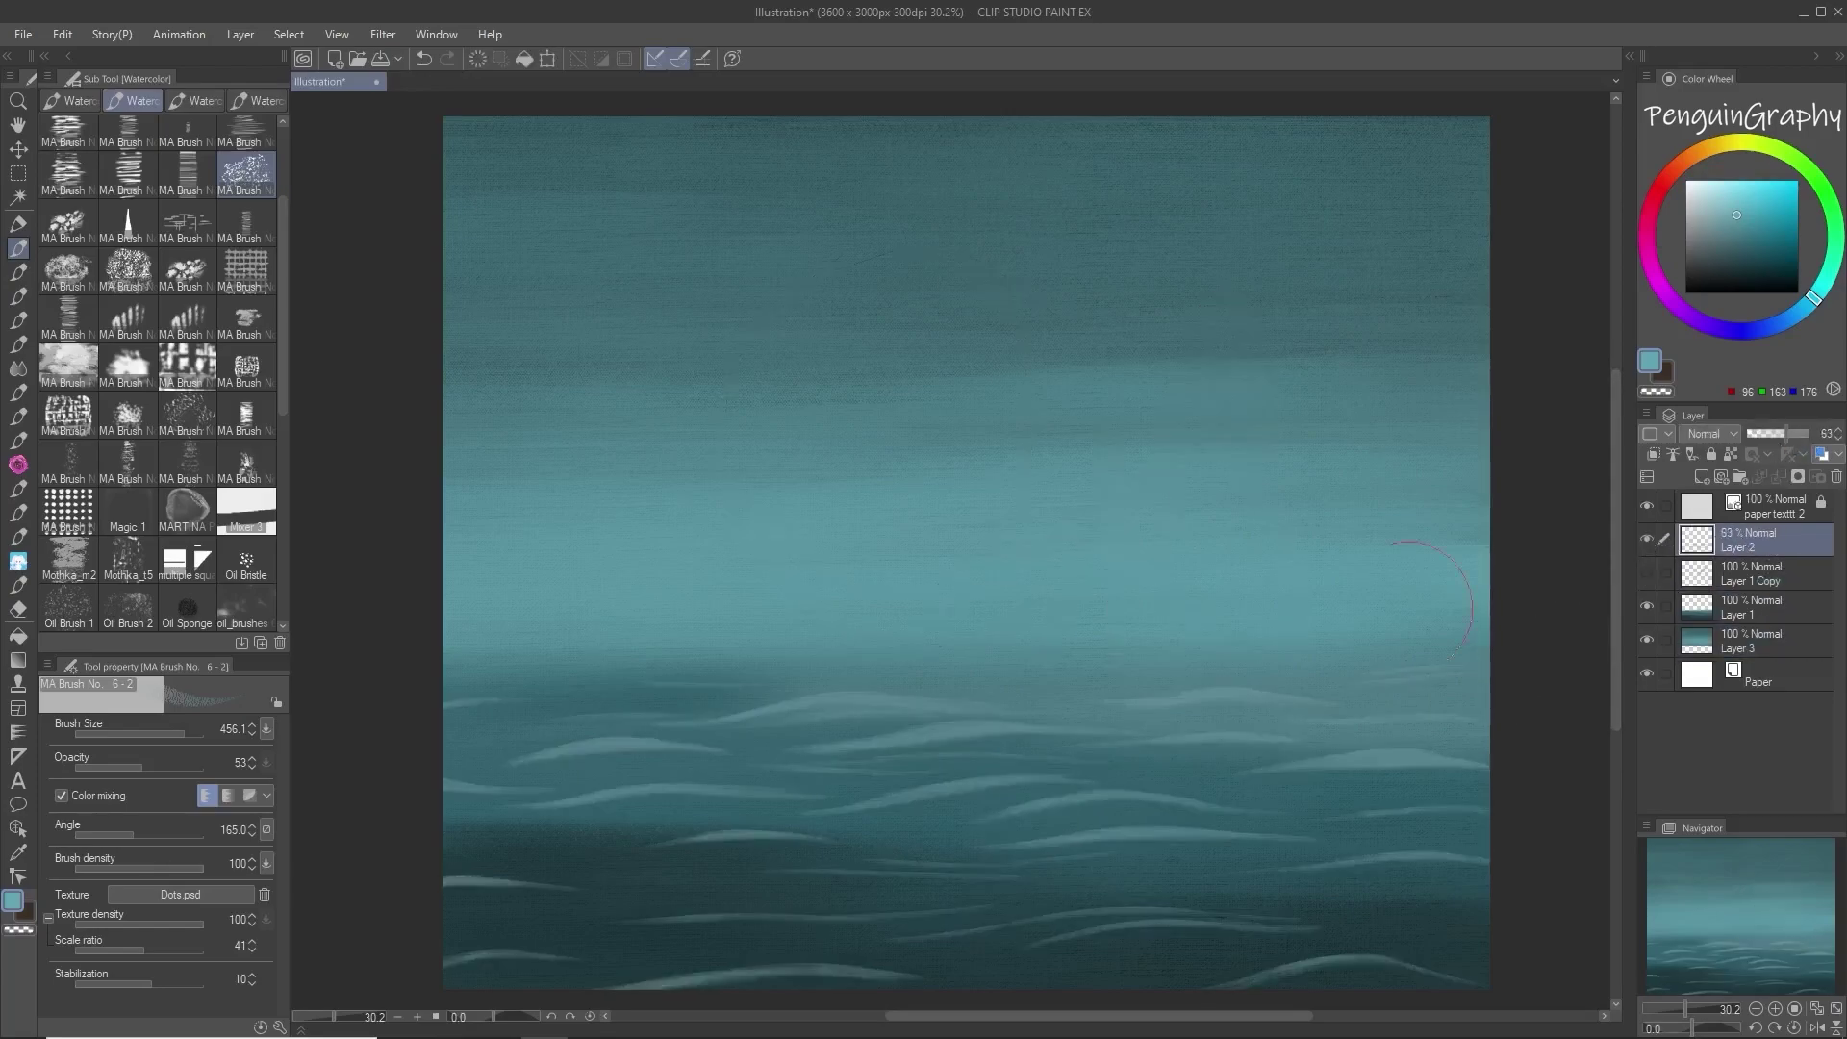
{"action": "left_click", "coordinate": [154, 735]}
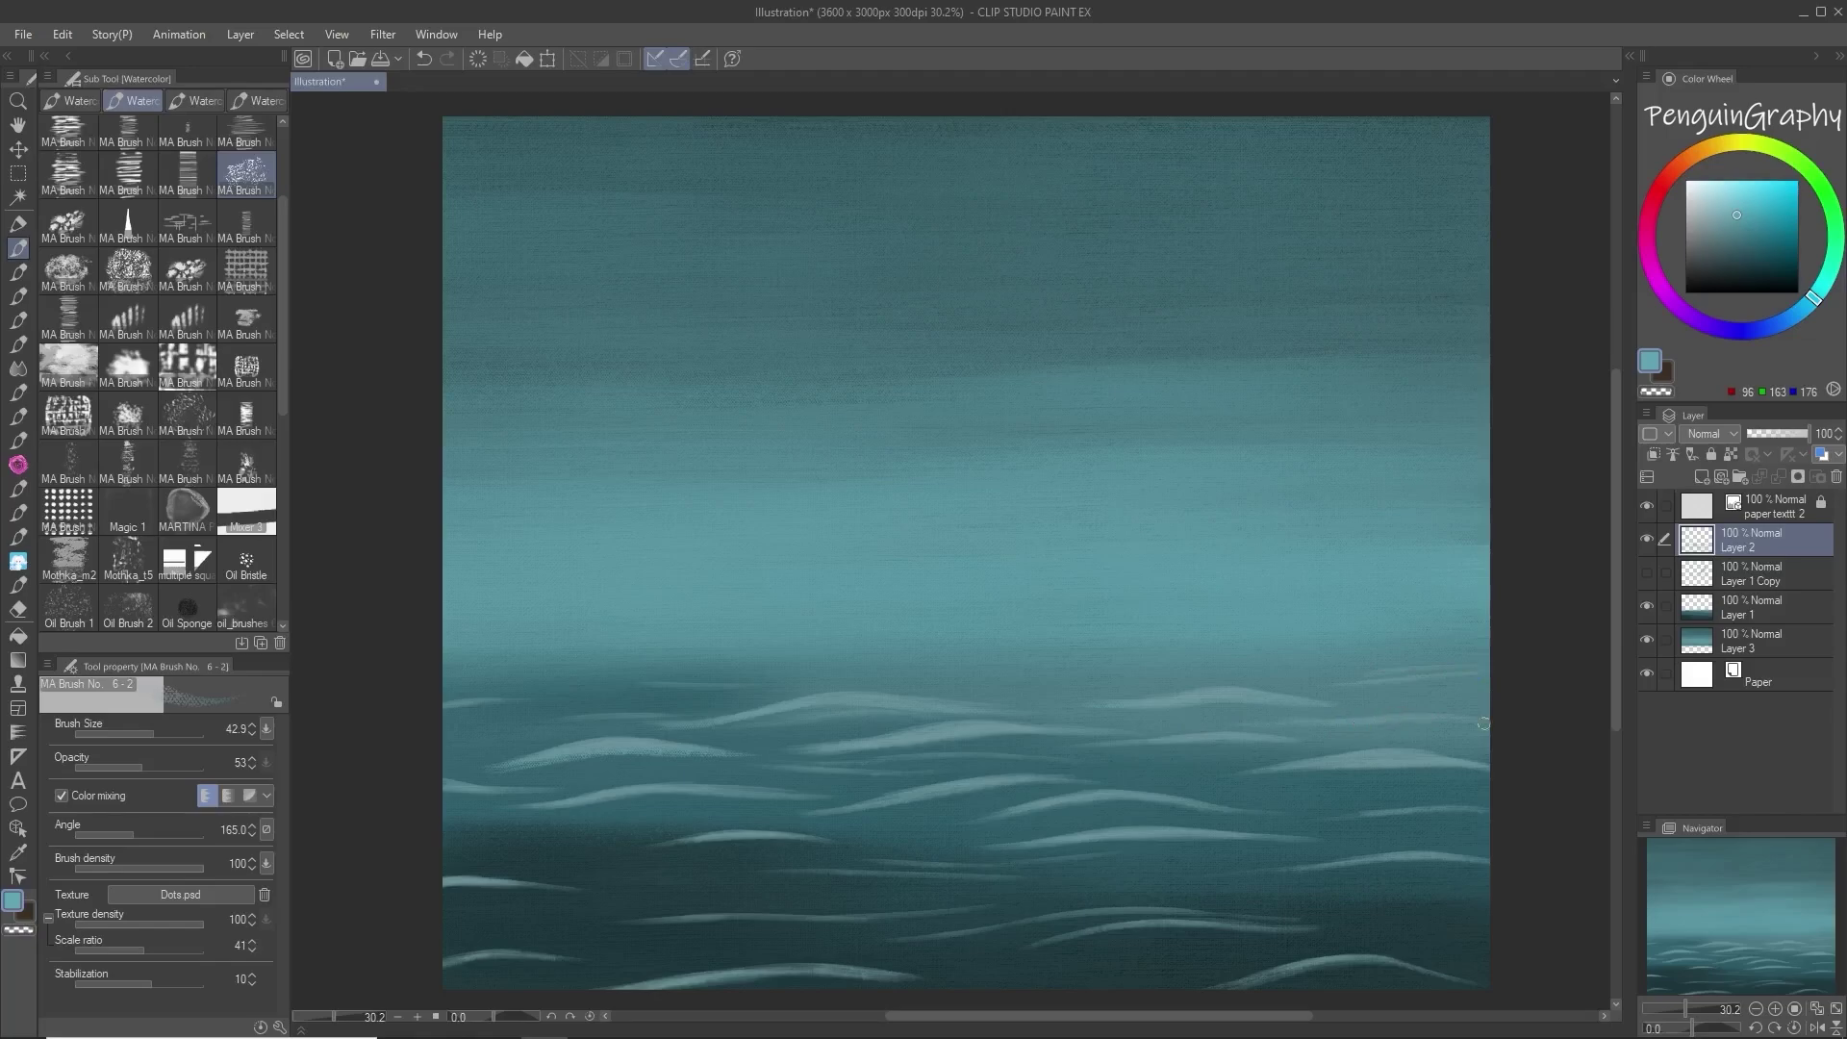
{"action": "left_click_drag", "start_coordinate": [1421, 764], "coordinate": [1241, 770]}
{"action": "left_click_drag", "start_coordinate": [1362, 823], "coordinate": [1457, 812]}
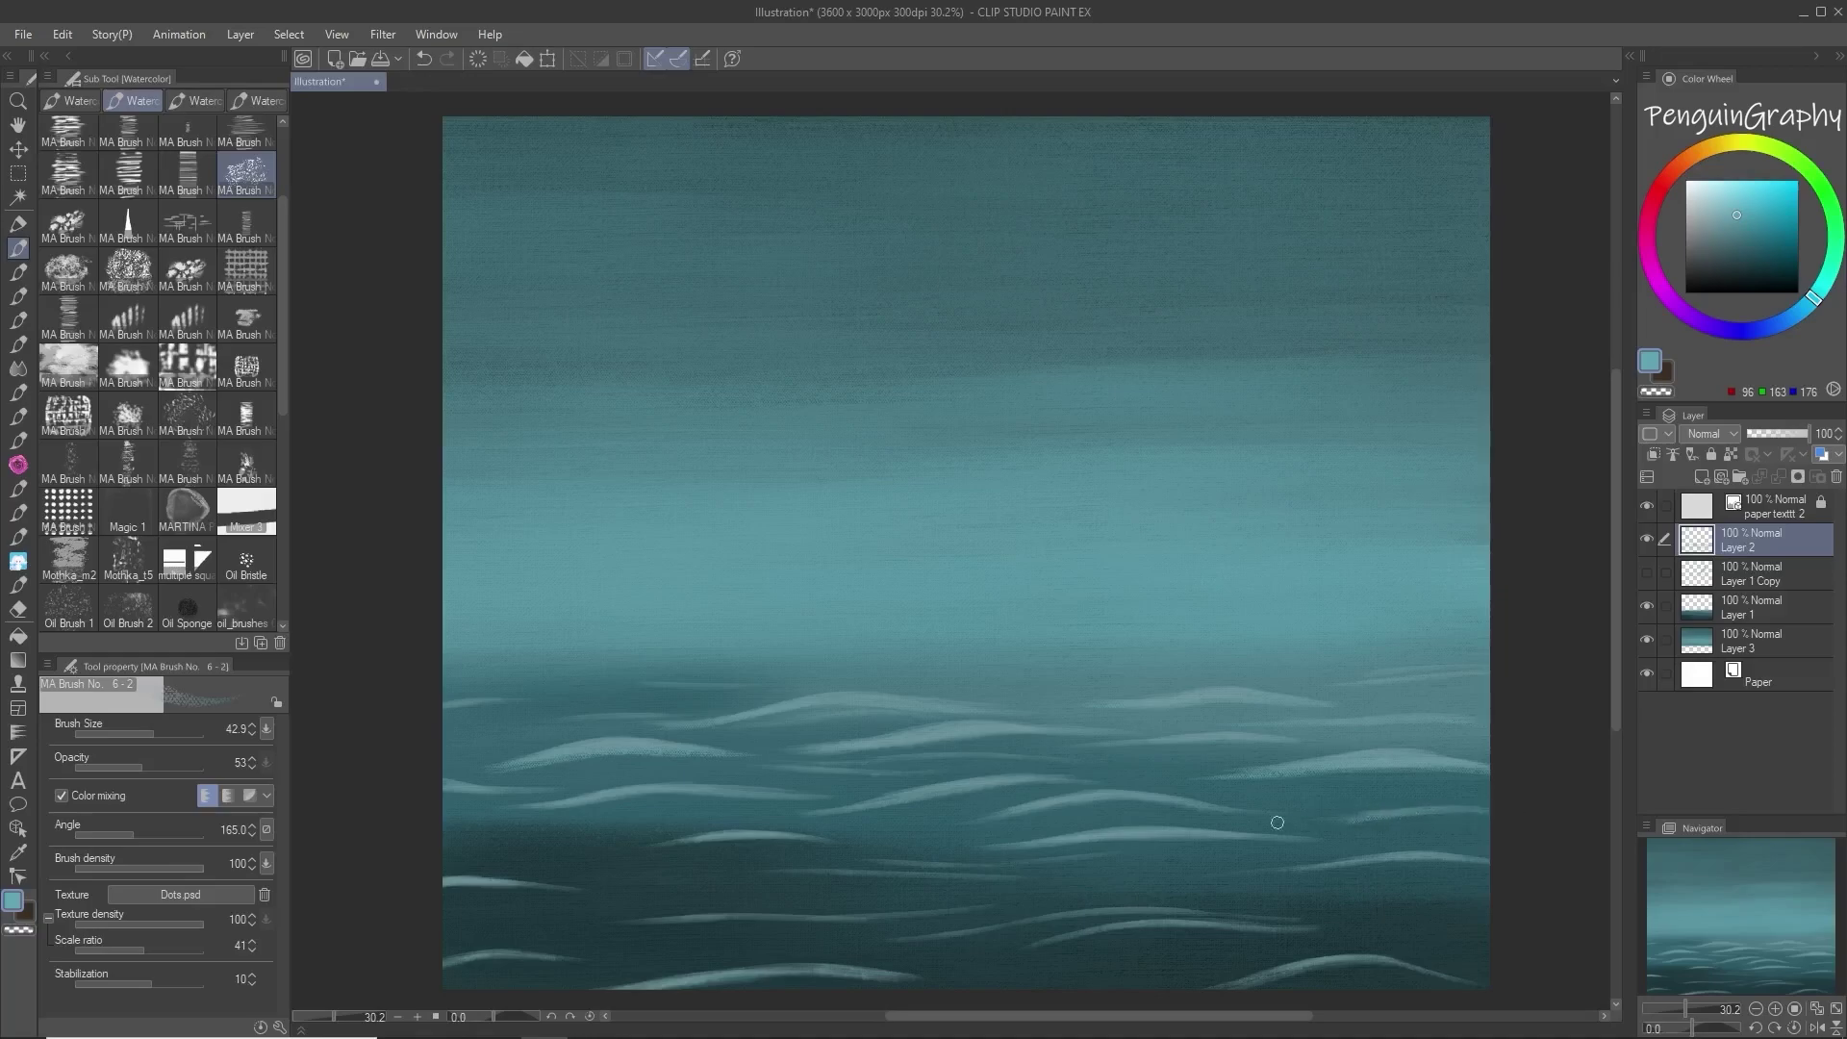
Step: Thicken the central and lower-right wave crests with the brush at size 66.8
{"action": "left_click", "coordinate": [160, 734]}
{"action": "left_click_drag", "start_coordinate": [974, 785], "coordinate": [781, 813]}
{"action": "left_click_drag", "start_coordinate": [1433, 863], "coordinate": [1251, 859]}
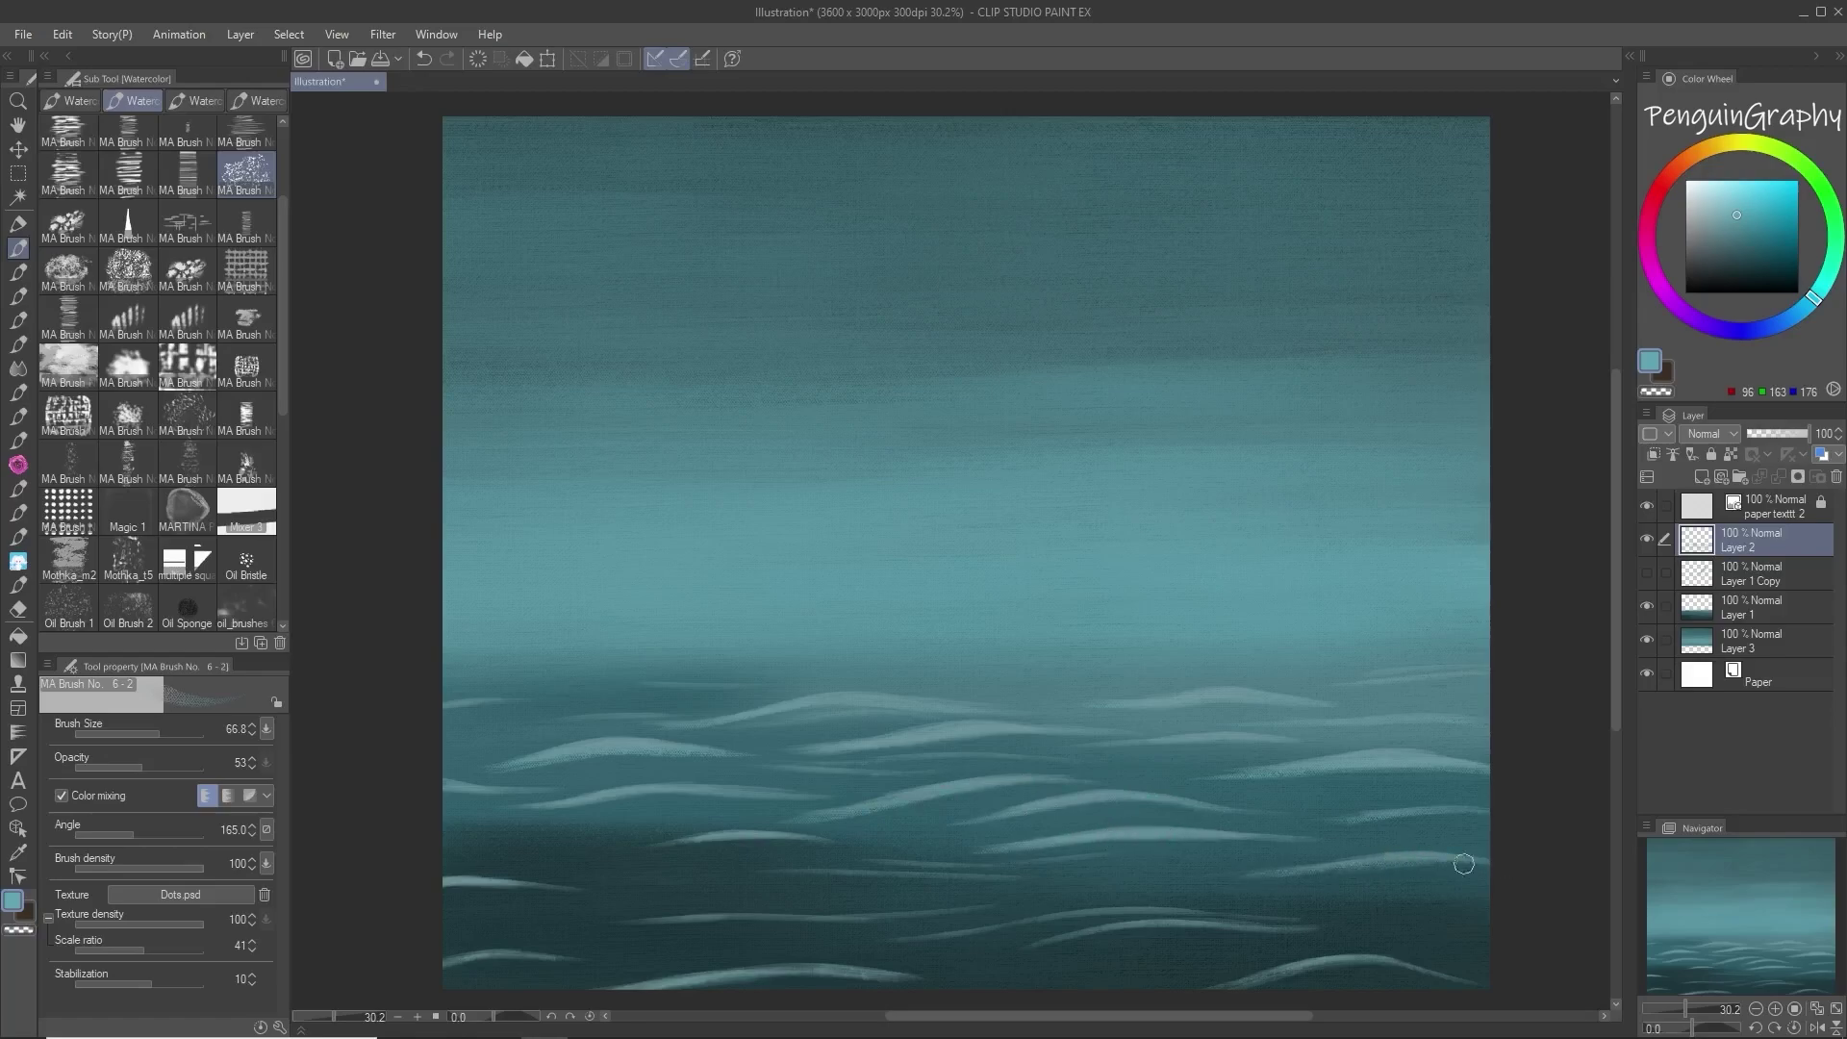
Step: Soften the wave highlights on Layer 2 with the Almost Sai blender at size 39.8 and opacity 31
{"action": "left_click", "coordinate": [18, 369]}
{"action": "left_click", "coordinate": [186, 188]}
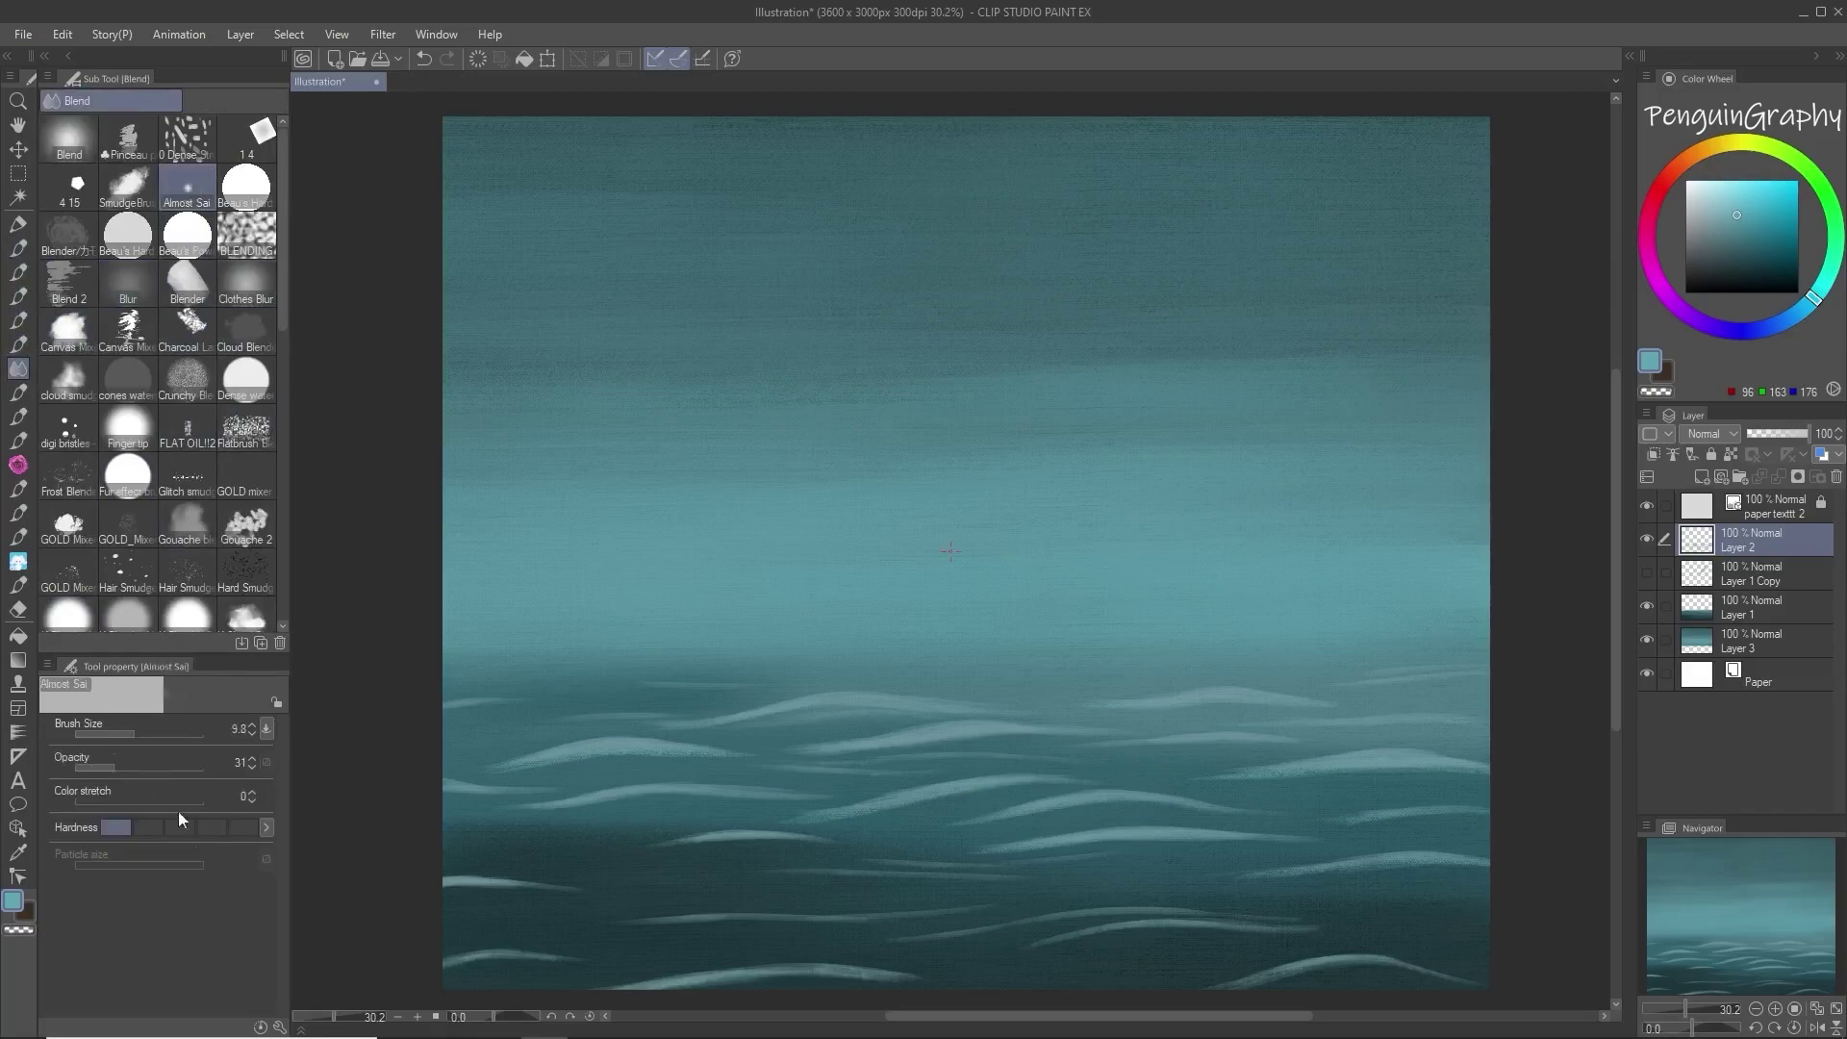
{"action": "key", "text": "]"}
{"action": "key", "text": "]"}
{"action": "key", "text": "]"}
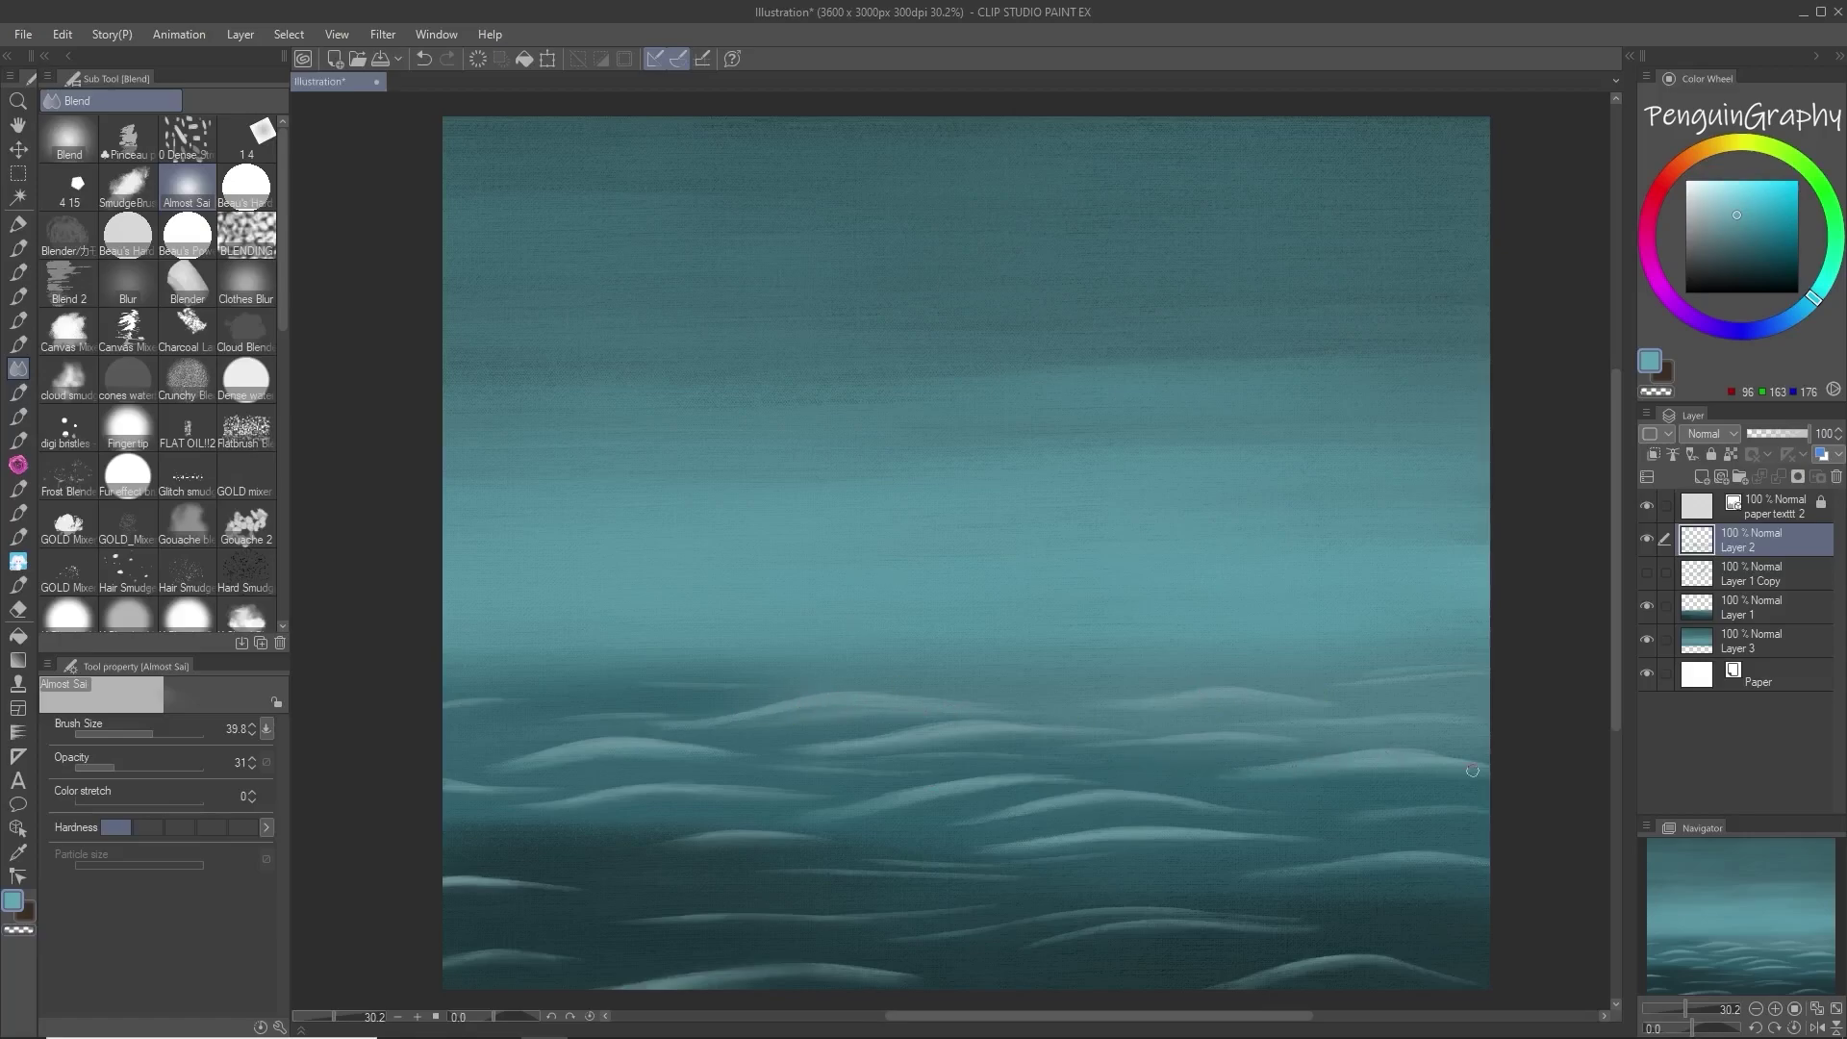
Step: Try blending modes on Layer 2, set it to Screen and duplicate the layer
{"action": "left_click", "coordinate": [1711, 434]}
{"action": "left_click", "coordinate": [1717, 671]}
{"action": "left_click", "coordinate": [1711, 434]}
{"action": "left_click", "coordinate": [1711, 581]}
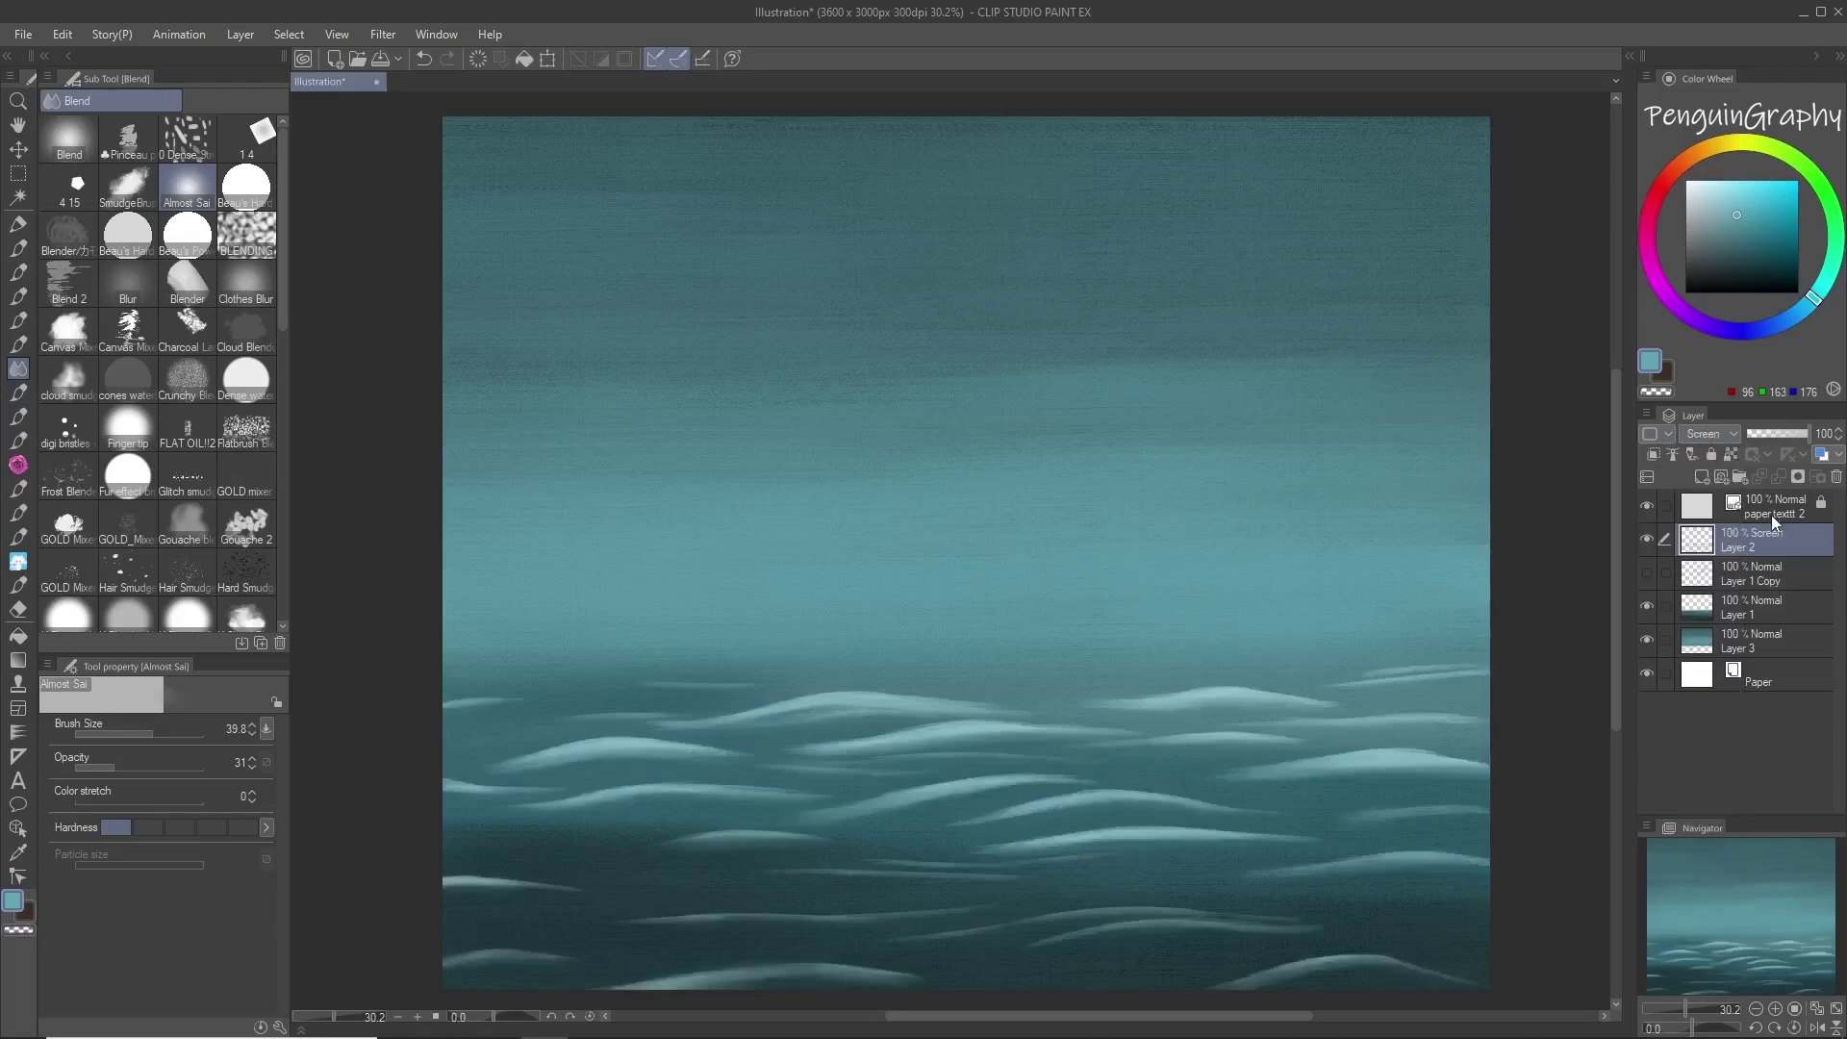
{"action": "right_click", "coordinate": [1770, 552]}
{"action": "left_click", "coordinate": [1700, 181]}
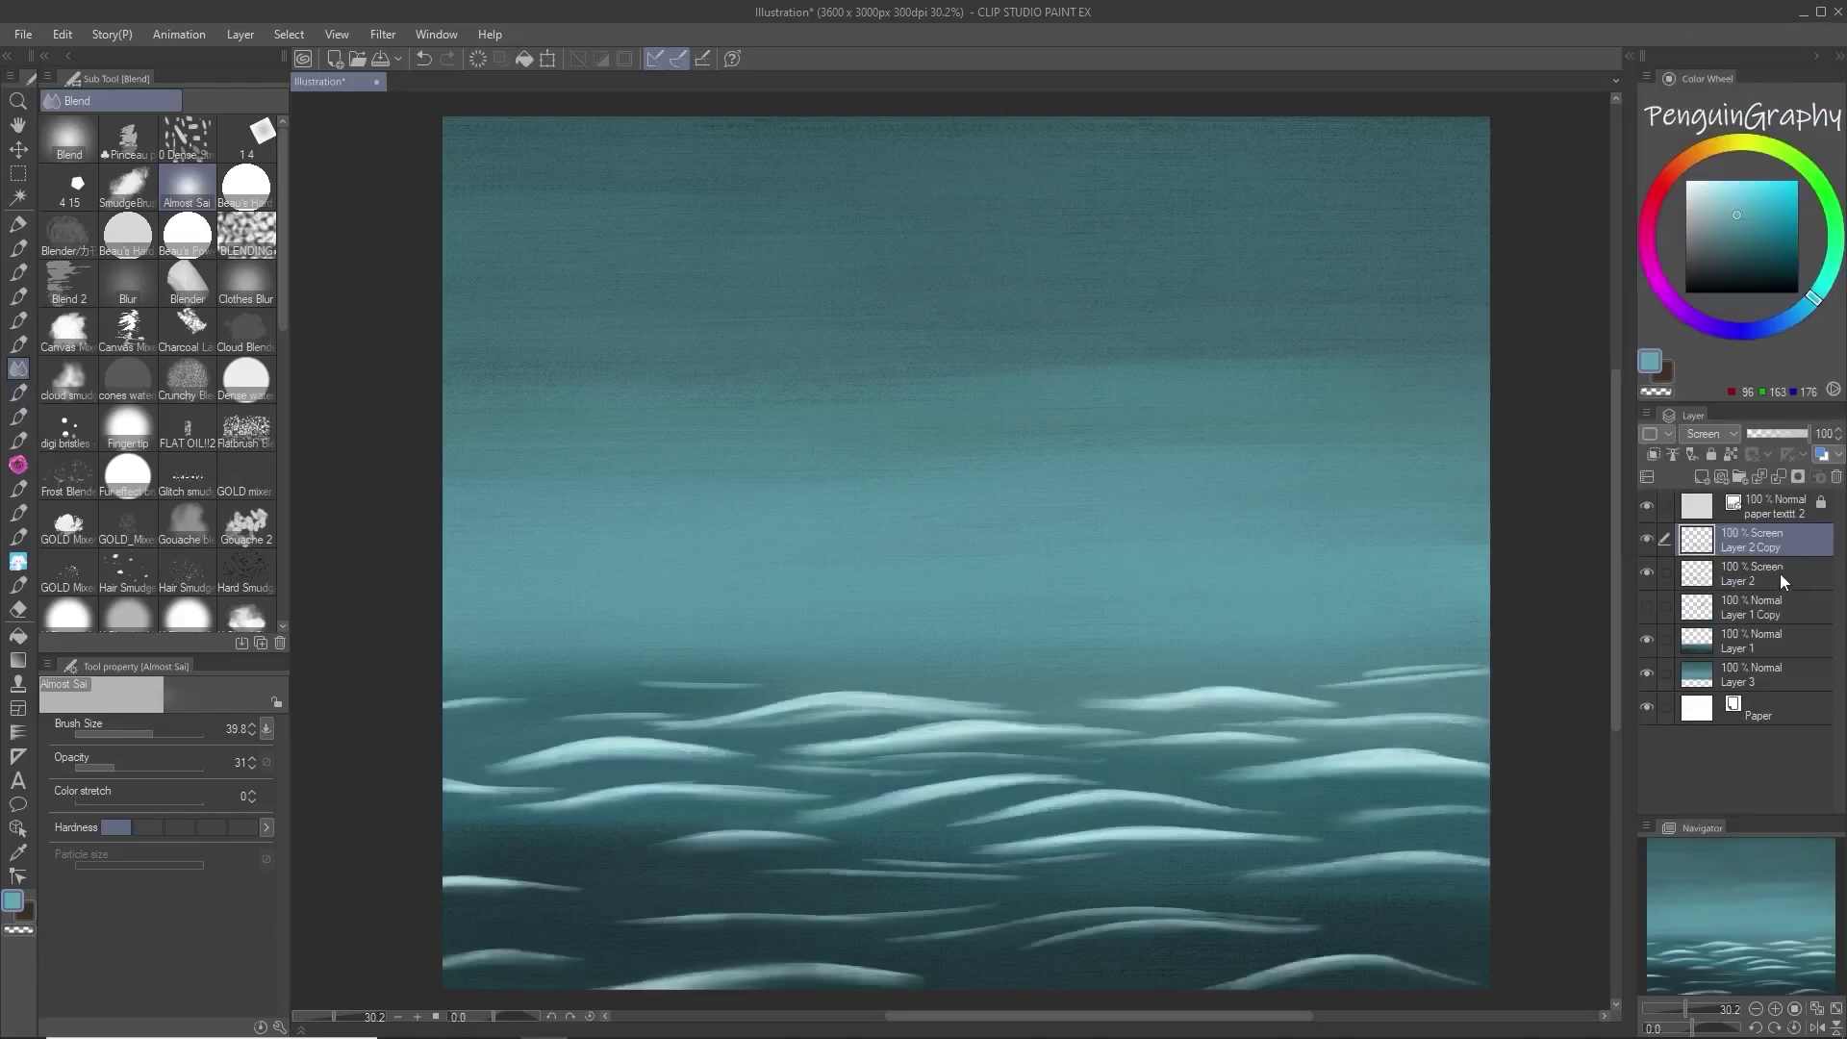
Step: Return the original Layer 2 to Normal blending mode
{"action": "left_click", "coordinate": [1791, 579]}
{"action": "left_click", "coordinate": [1708, 433]}
{"action": "left_click", "coordinate": [1701, 454]}
Step: Try Overlay and Add (Glow) on Layer 2 Copy and set its blending mode to Hard light
{"action": "left_click", "coordinate": [1766, 539]}
{"action": "left_click", "coordinate": [1708, 433]}
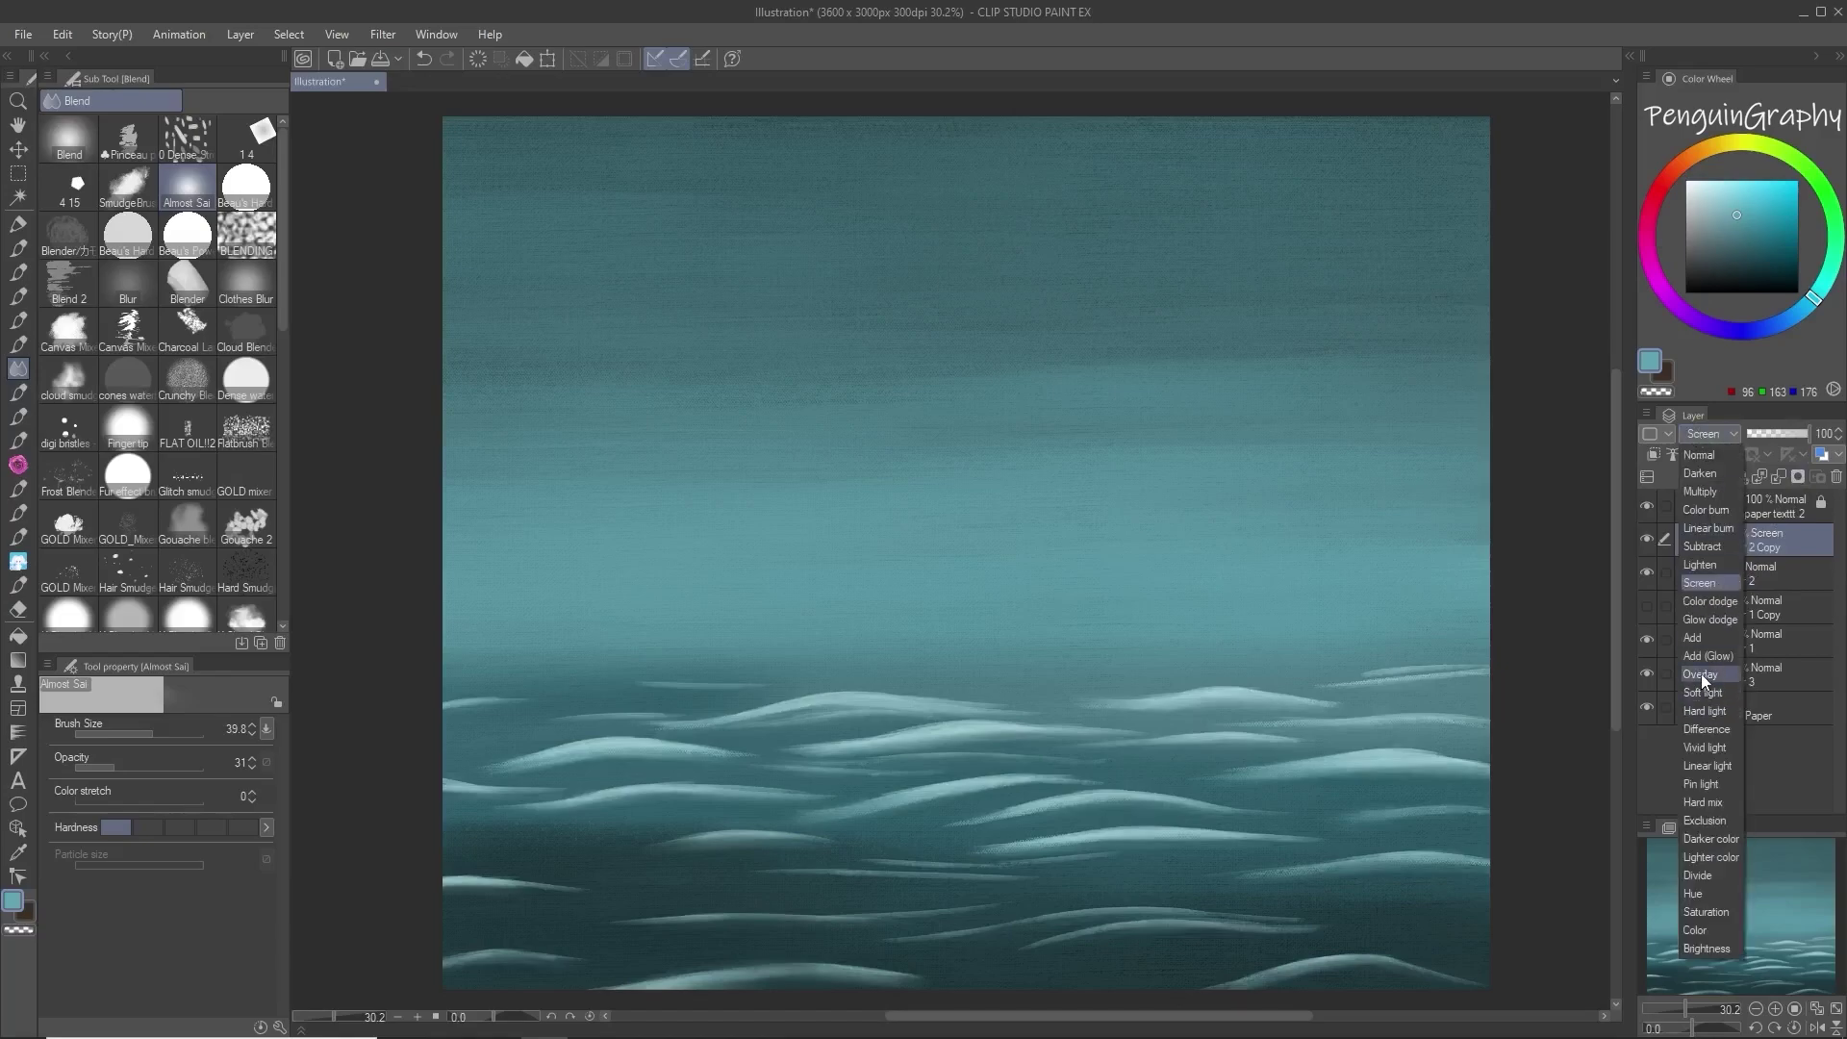
{"action": "left_click", "coordinate": [1701, 674]}
{"action": "left_click", "coordinate": [1778, 435]}
{"action": "left_click", "coordinate": [1759, 436]}
{"action": "left_click", "coordinate": [1713, 435]}
{"action": "left_click", "coordinate": [1705, 656]}
{"action": "left_click", "coordinate": [1711, 434]}
{"action": "left_click", "coordinate": [1705, 711]}
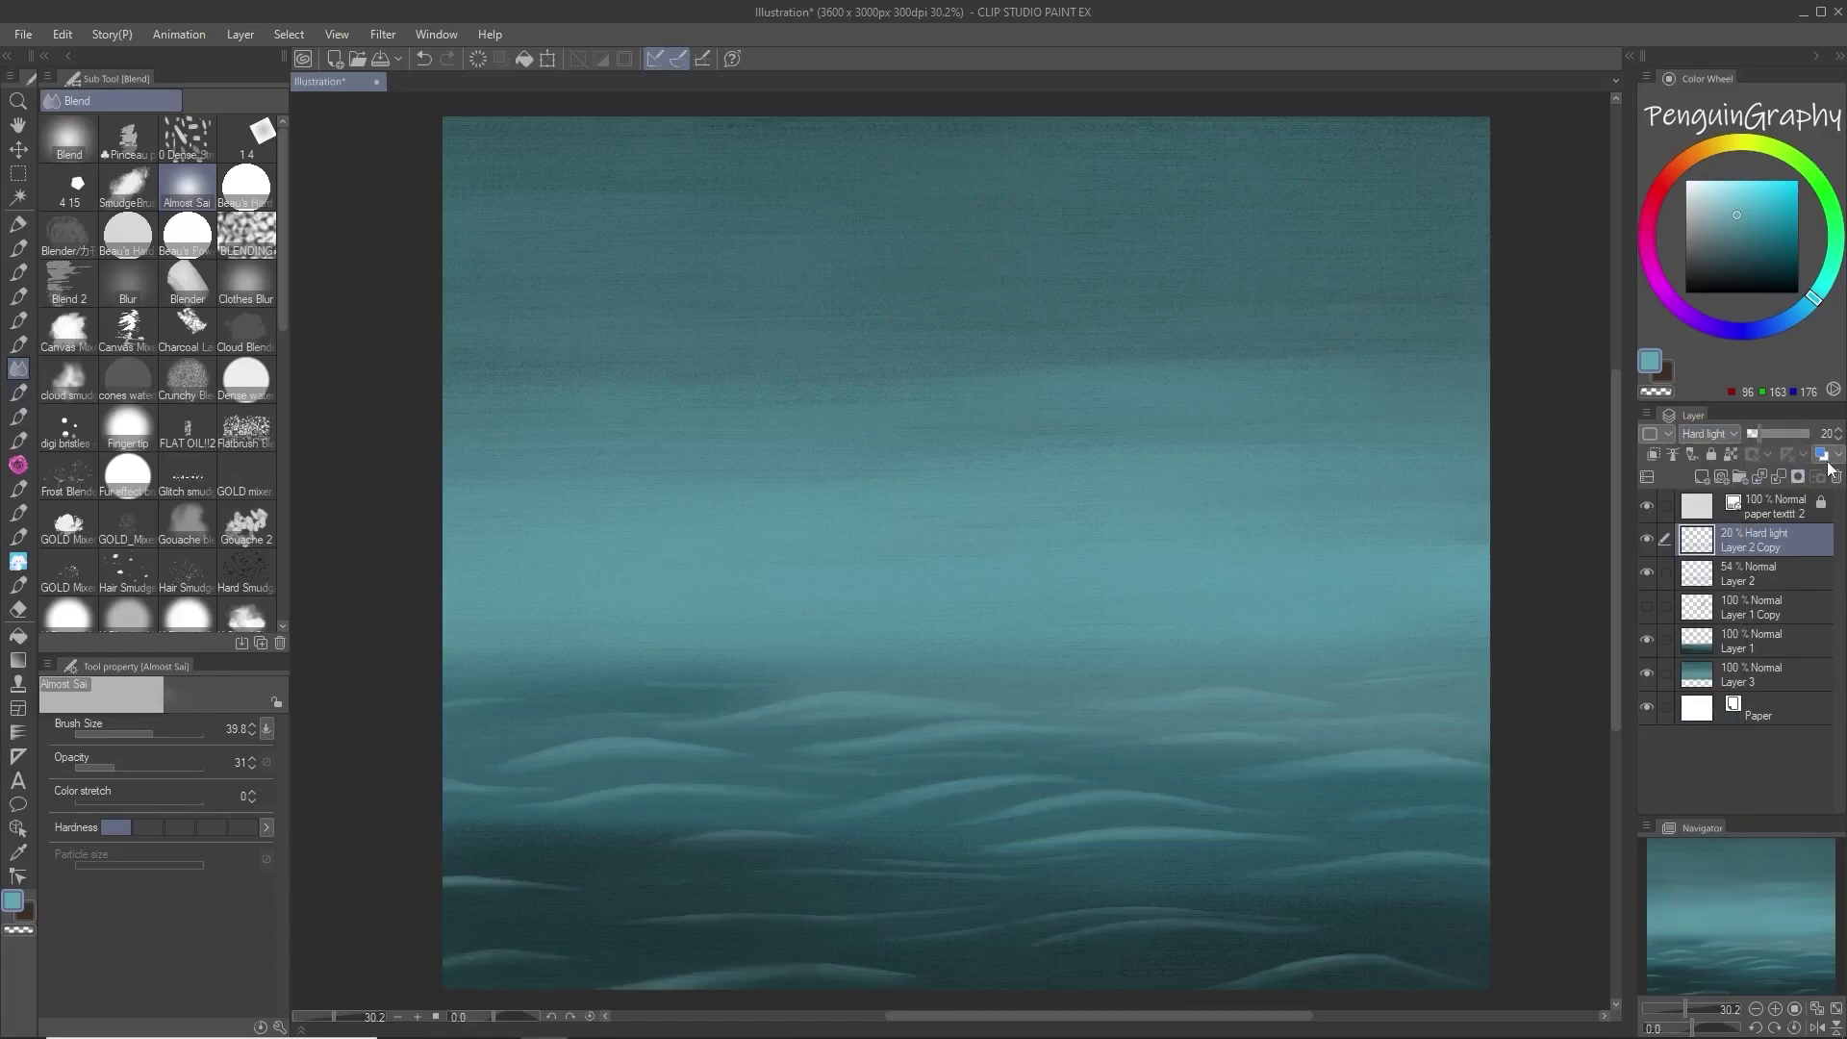
Step: Set the opacity of Layer 2 Copy to 74 and of Layer 2 to 46
{"action": "left_click", "coordinate": [1791, 436]}
{"action": "left_click", "coordinate": [1764, 575]}
{"action": "left_click_drag", "start_coordinate": [1805, 429], "coordinate": [1776, 431]}
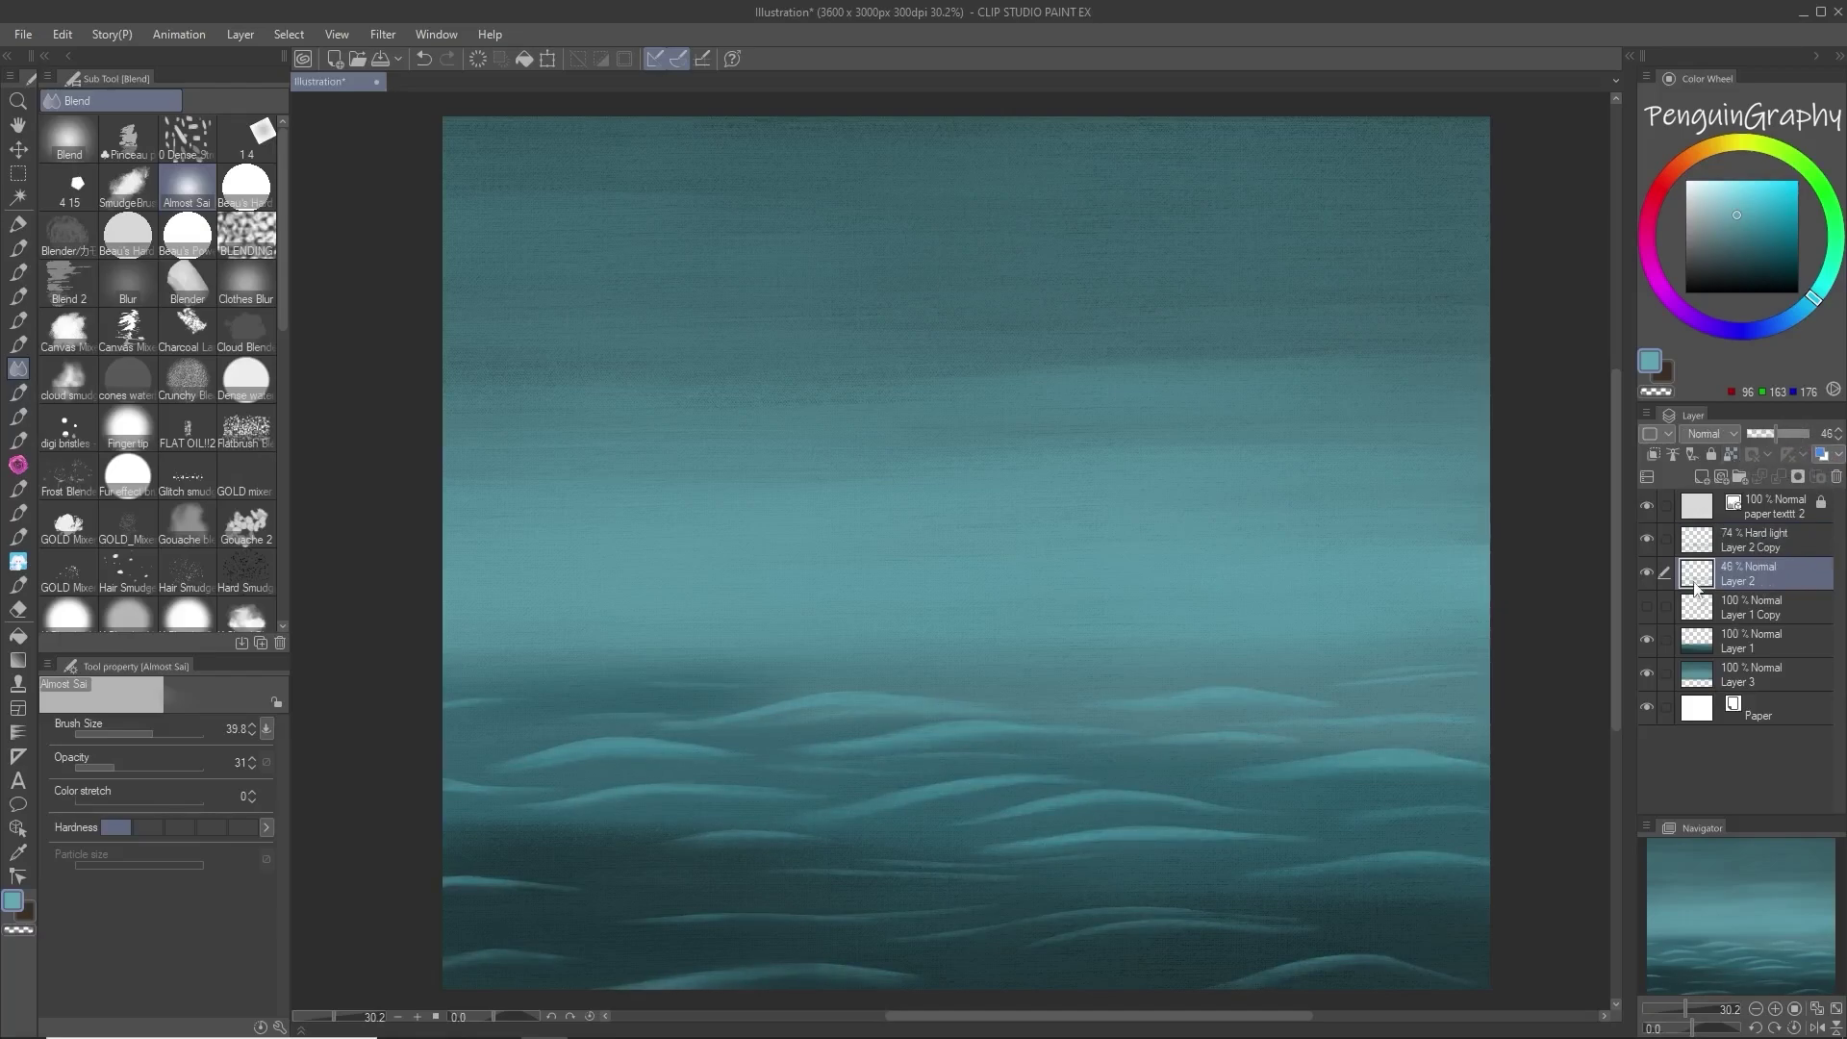
Step: Add a new layer between Layer 2 and Layer 1 Copy and choose a dark teal, RGB 39, 54, 57
{"action": "left_click", "coordinate": [1701, 476]}
{"action": "left_click", "coordinate": [1737, 255]}
{"action": "left_click", "coordinate": [1720, 268]}
Step: Choose the digi bristles watercolor brush at size 19
{"action": "left_click", "coordinate": [19, 248]}
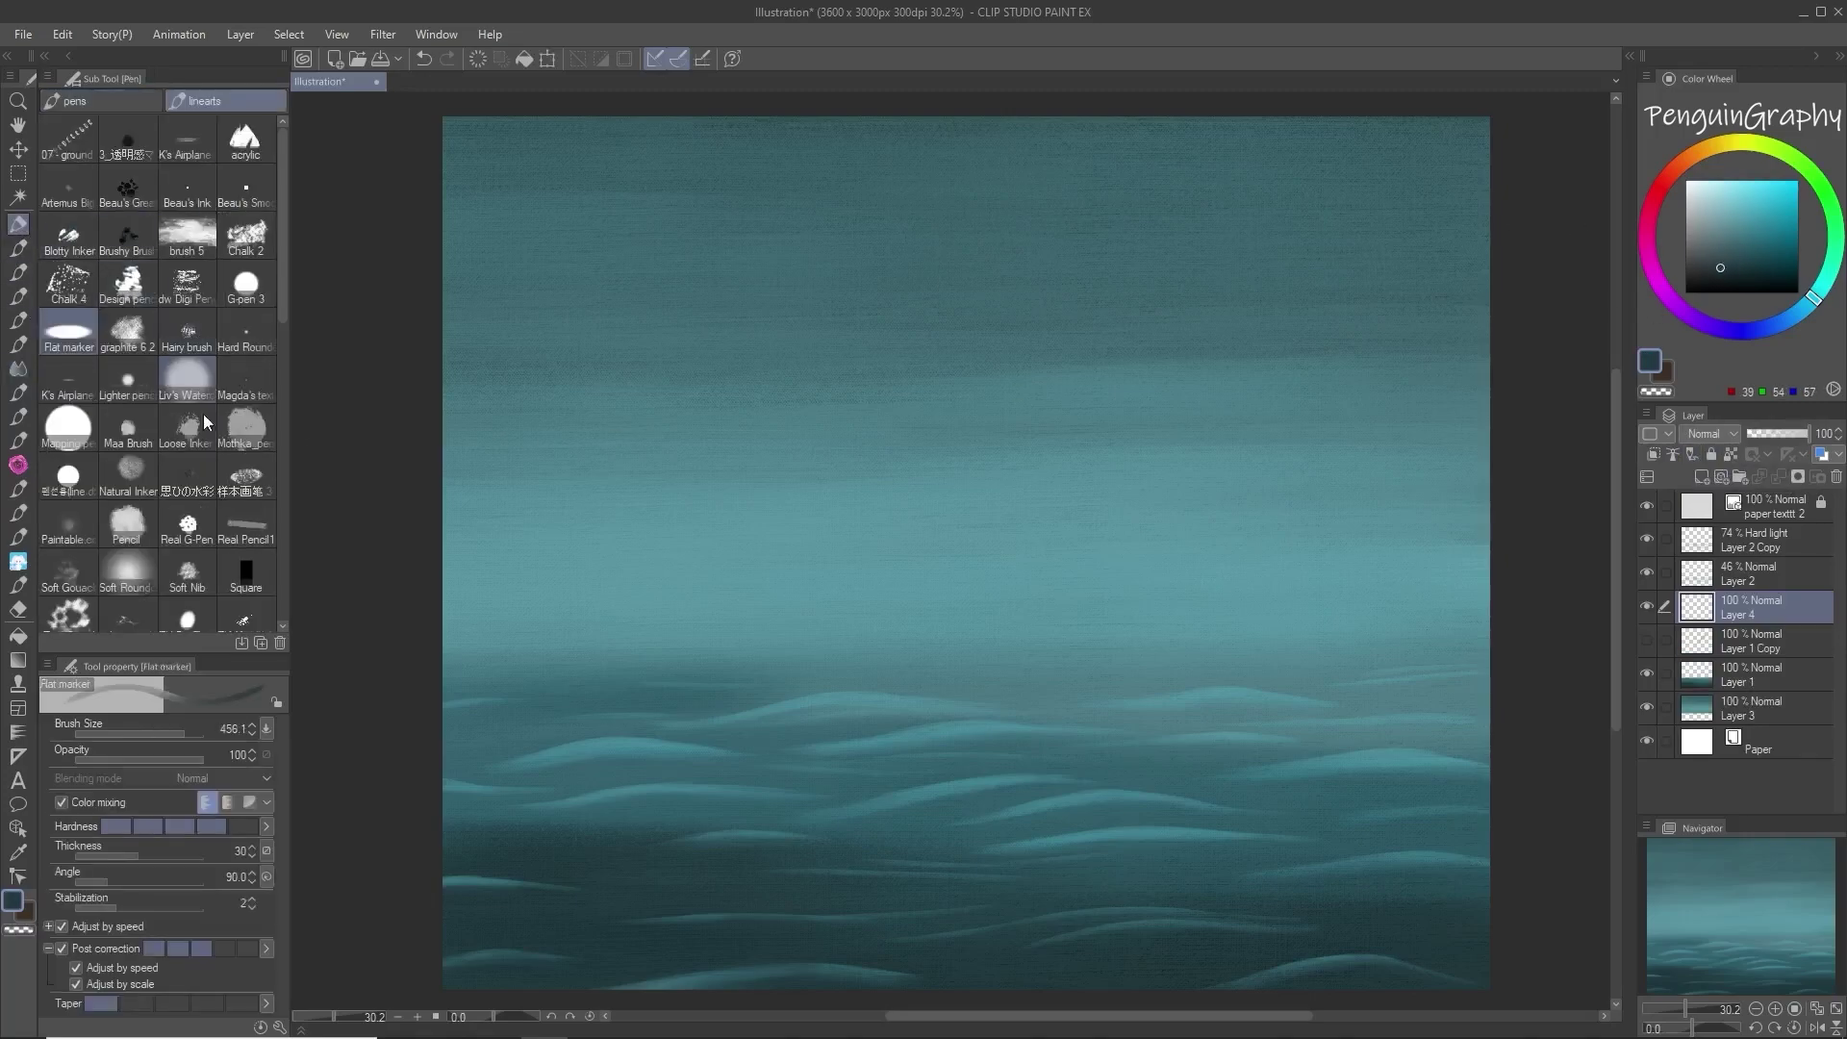
{"action": "left_click", "coordinate": [260, 100]}
{"action": "left_click", "coordinate": [72, 100]}
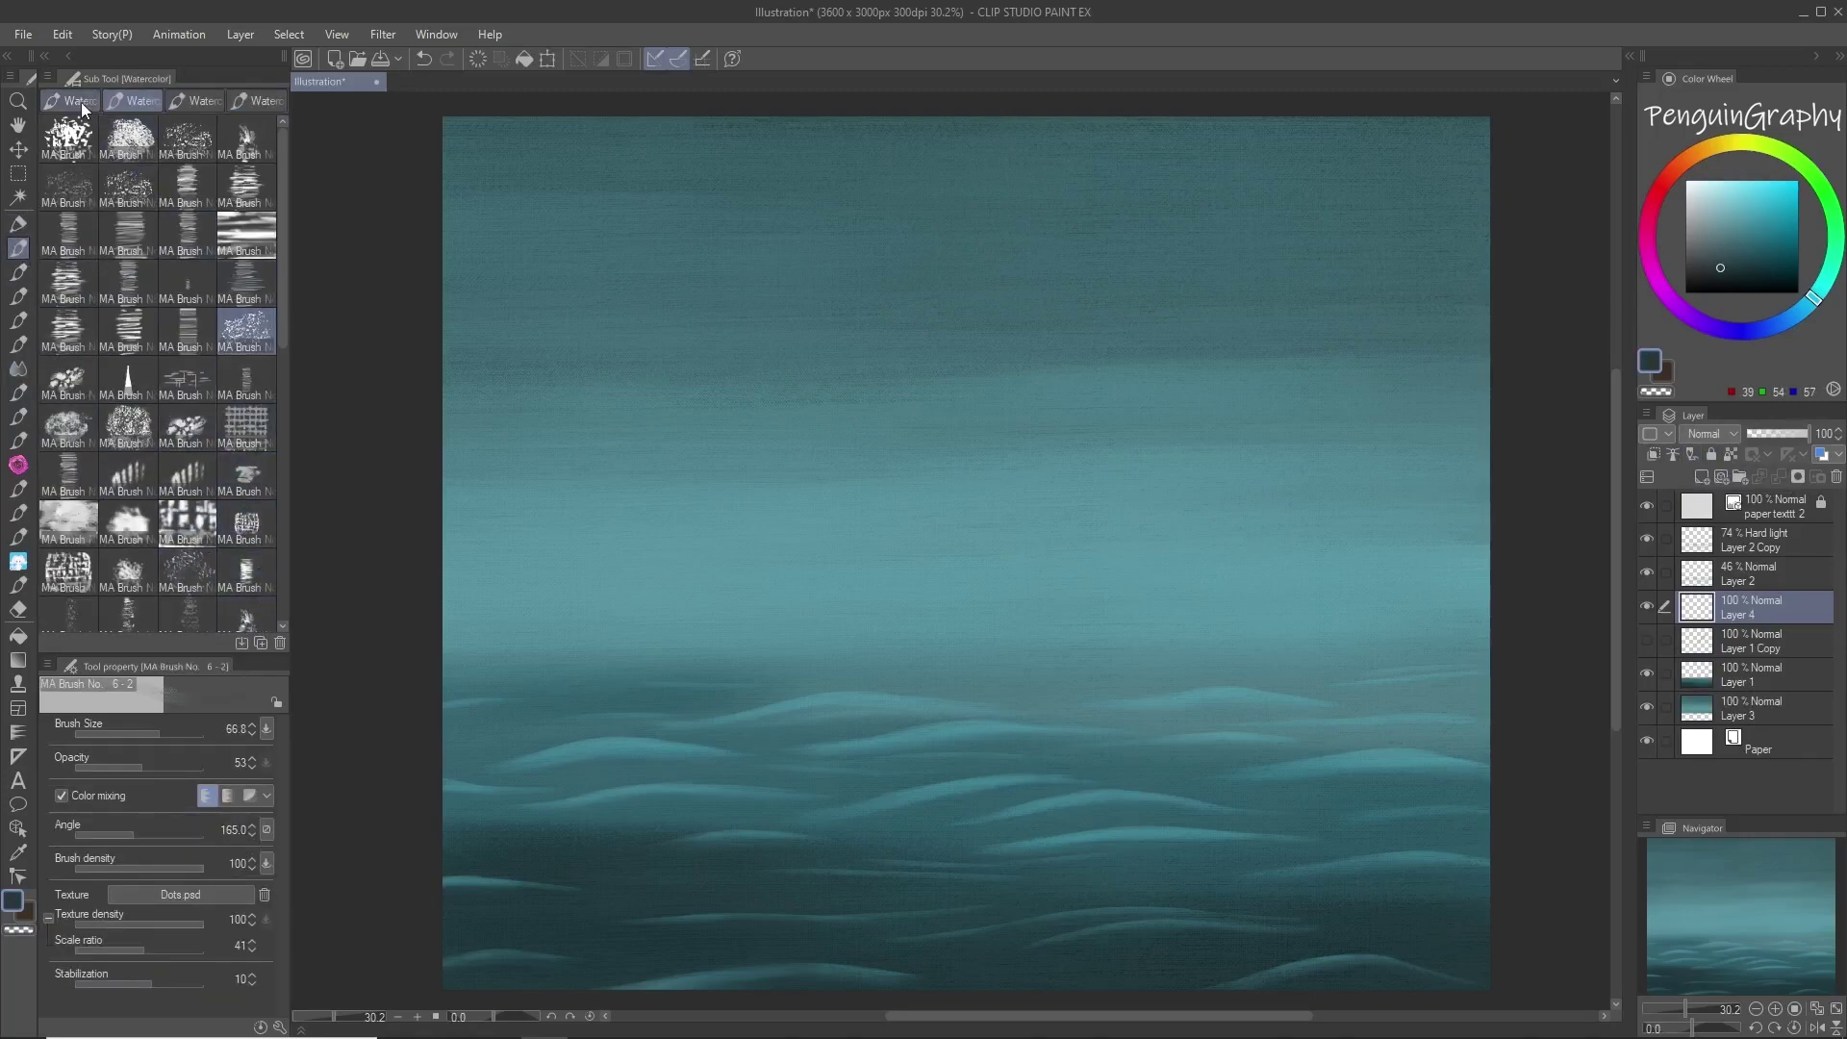
{"action": "left_click_drag", "start_coordinate": [288, 495], "coordinate": [290, 318]}
{"action": "left_click", "coordinate": [190, 267]}
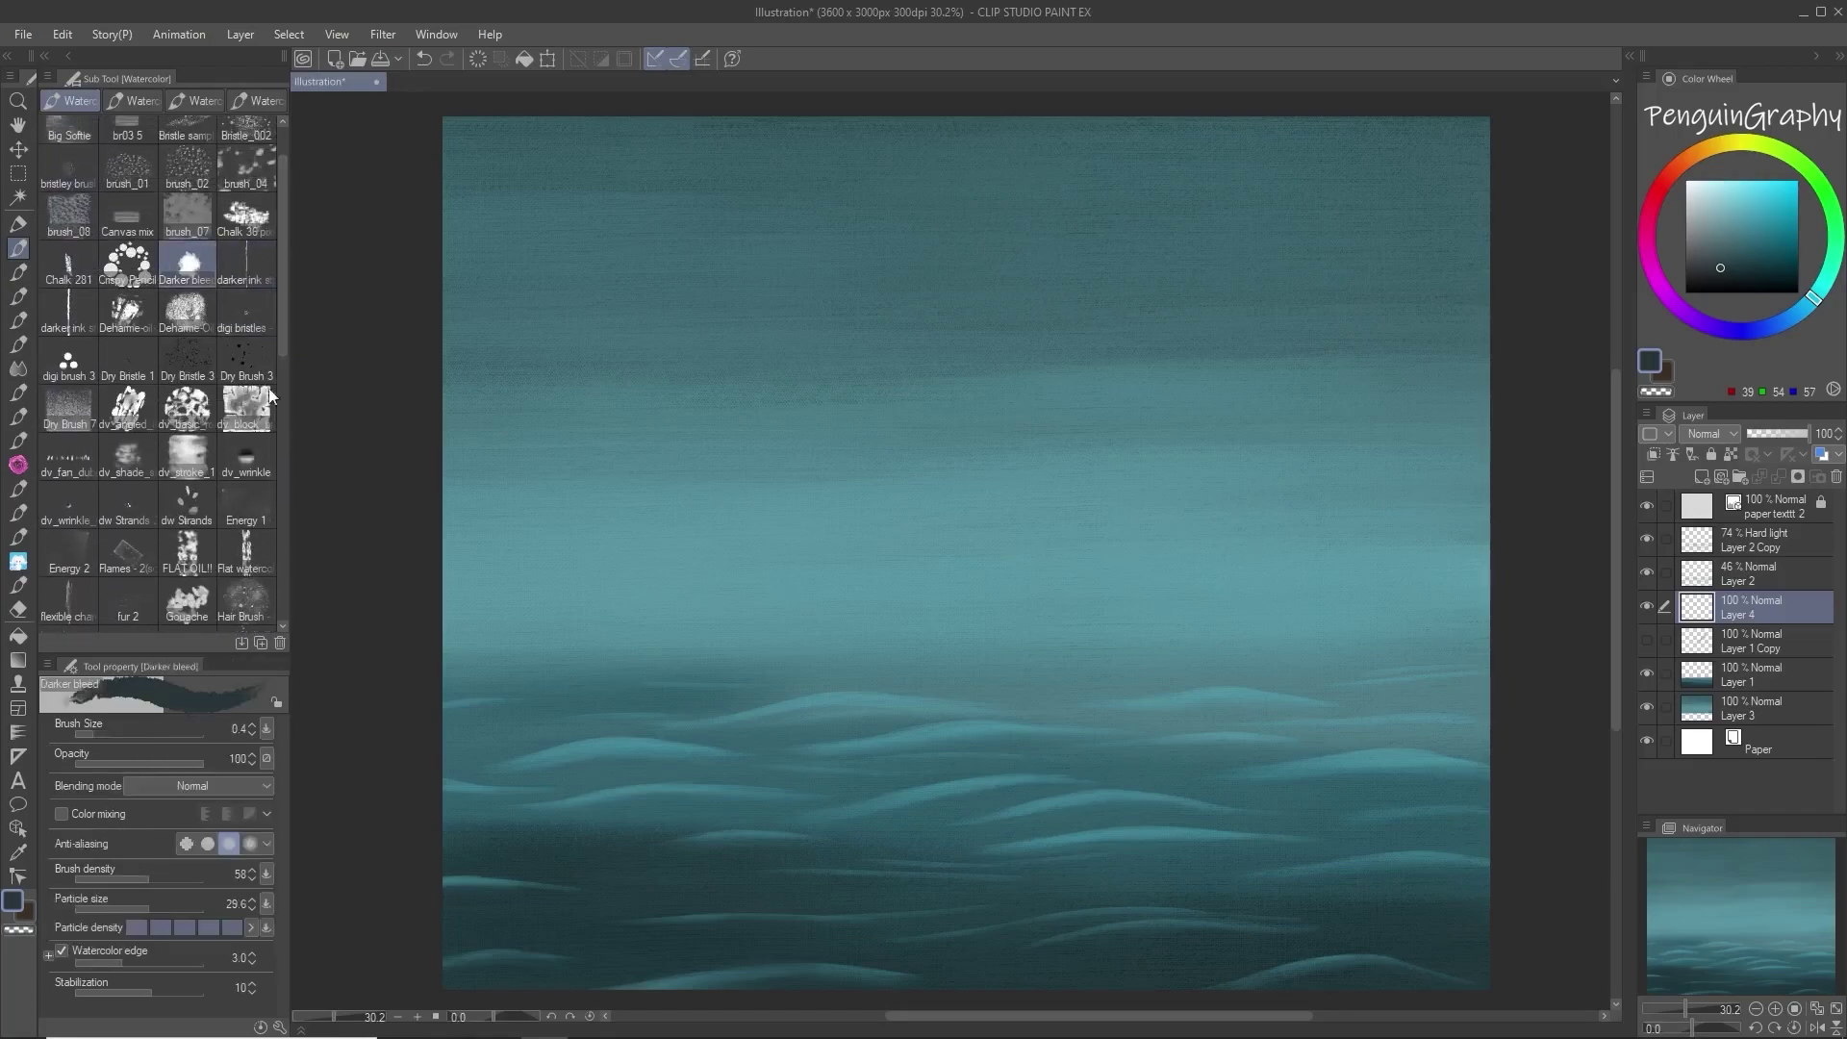
{"action": "left_click", "coordinate": [128, 361]}
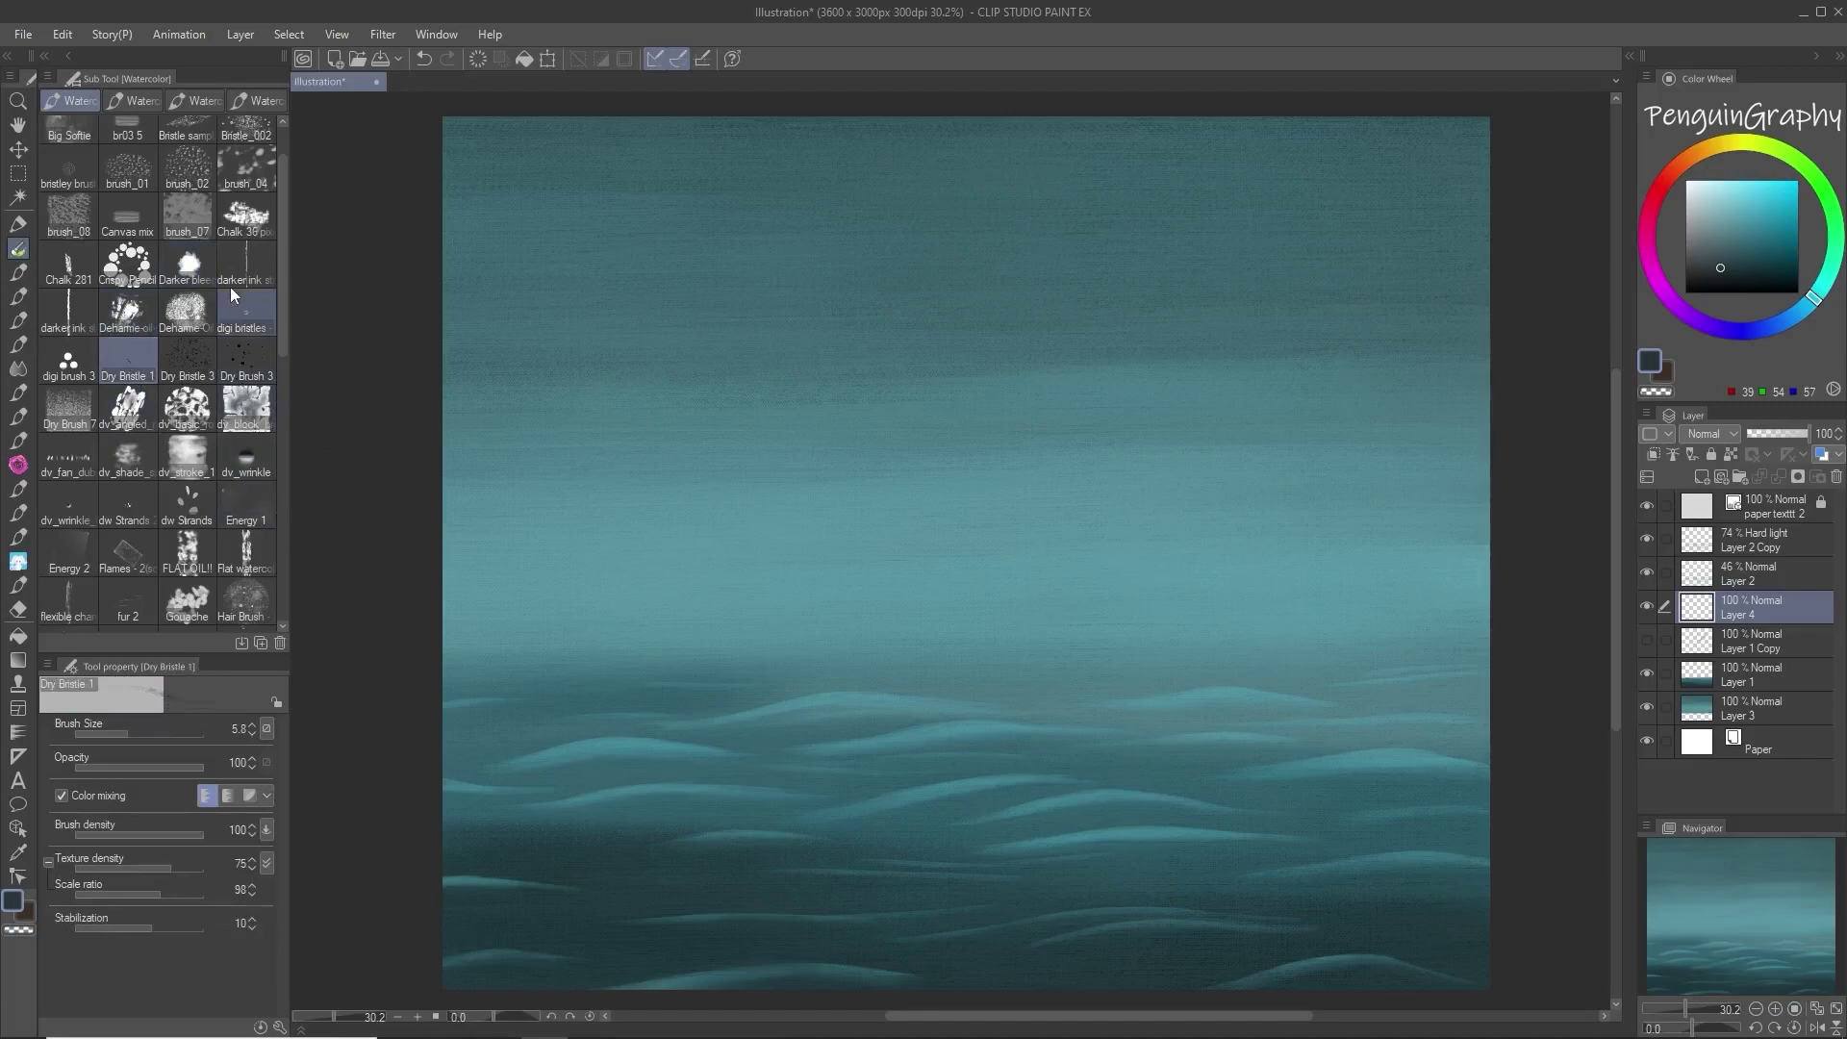
{"action": "left_click", "coordinate": [246, 313]}
{"action": "left_click", "coordinate": [140, 734]}
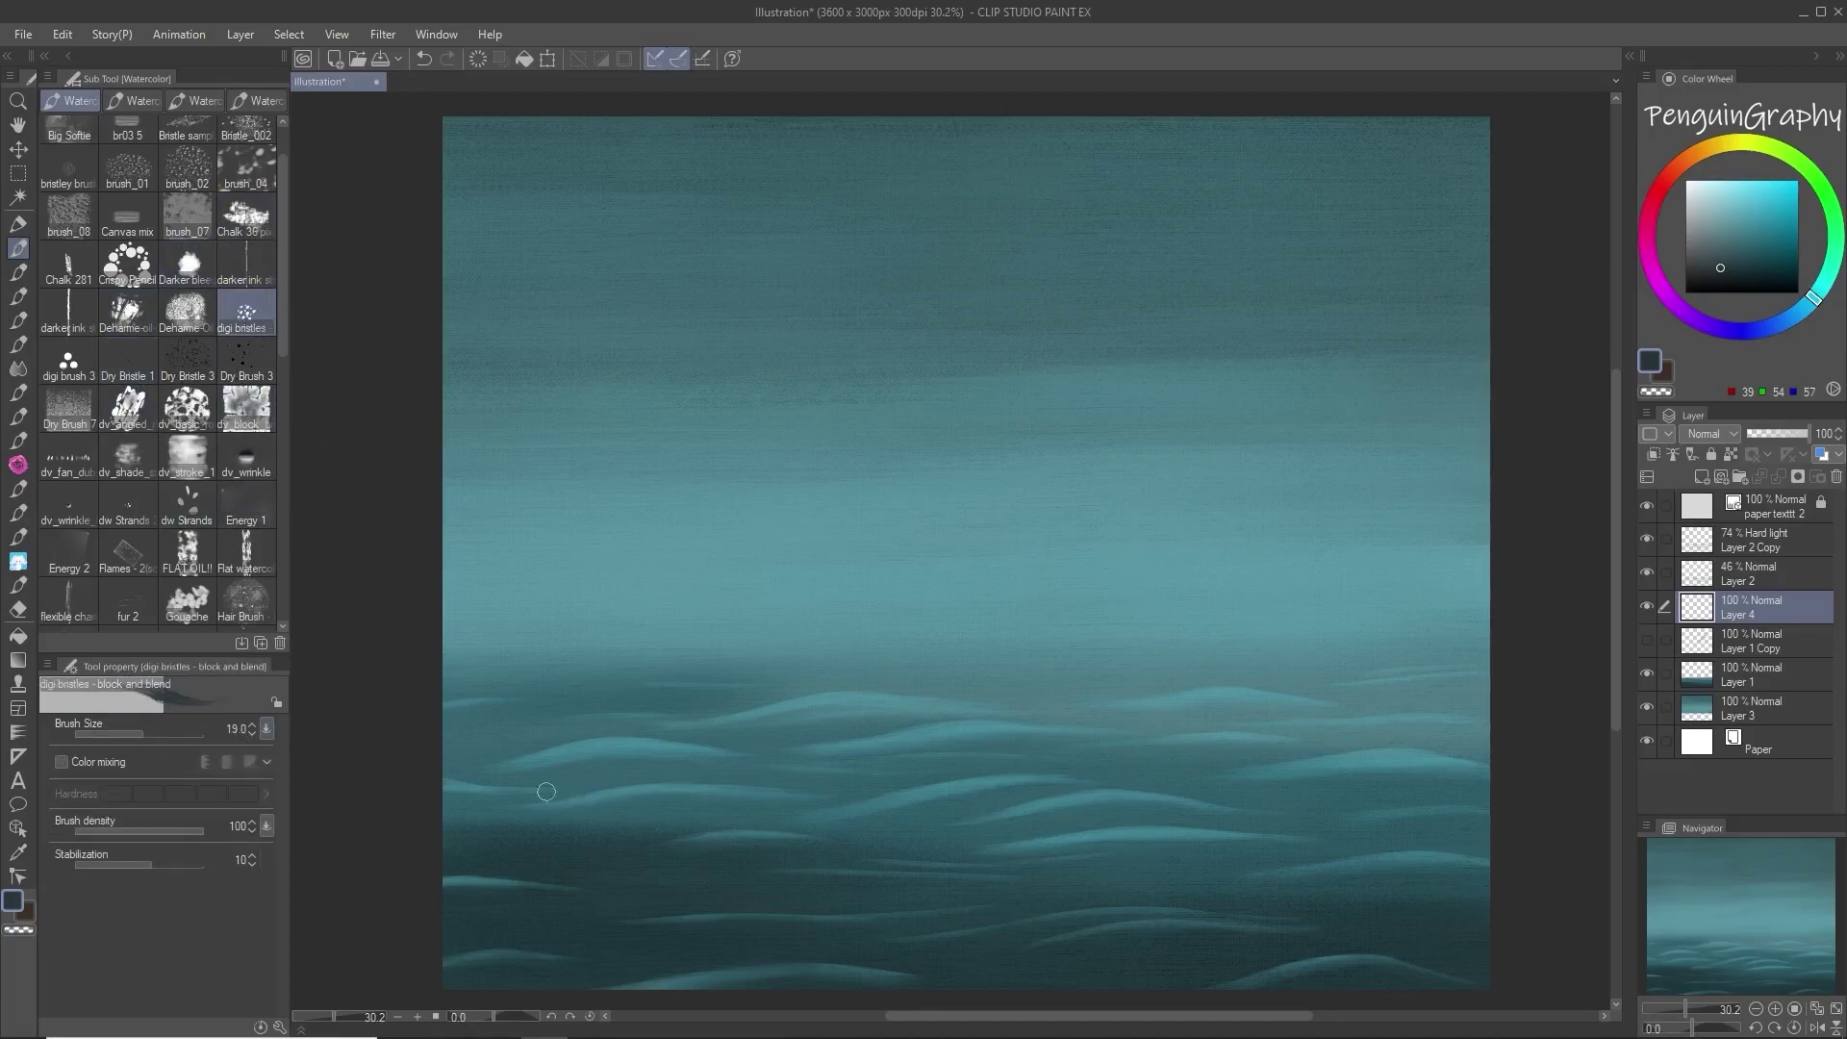
Step: Paint dark teal shadow strokes beneath the wave crests across the water on Layer 4
{"action": "mouse_move", "coordinate": [652, 755]}
{"action": "left_mouse_down"}
{"action": "mouse_move", "coordinate": [713, 756]}
{"action": "mouse_move", "coordinate": [451, 773]}
{"action": "left_mouse_up"}
{"action": "left_click_drag", "start_coordinate": [1393, 769], "coordinate": [1299, 777]}
{"action": "mouse_move", "coordinate": [1126, 807]}
{"action": "left_mouse_down"}
{"action": "mouse_move", "coordinate": [1197, 811]}
{"action": "mouse_move", "coordinate": [1045, 811]}
{"action": "left_mouse_up"}
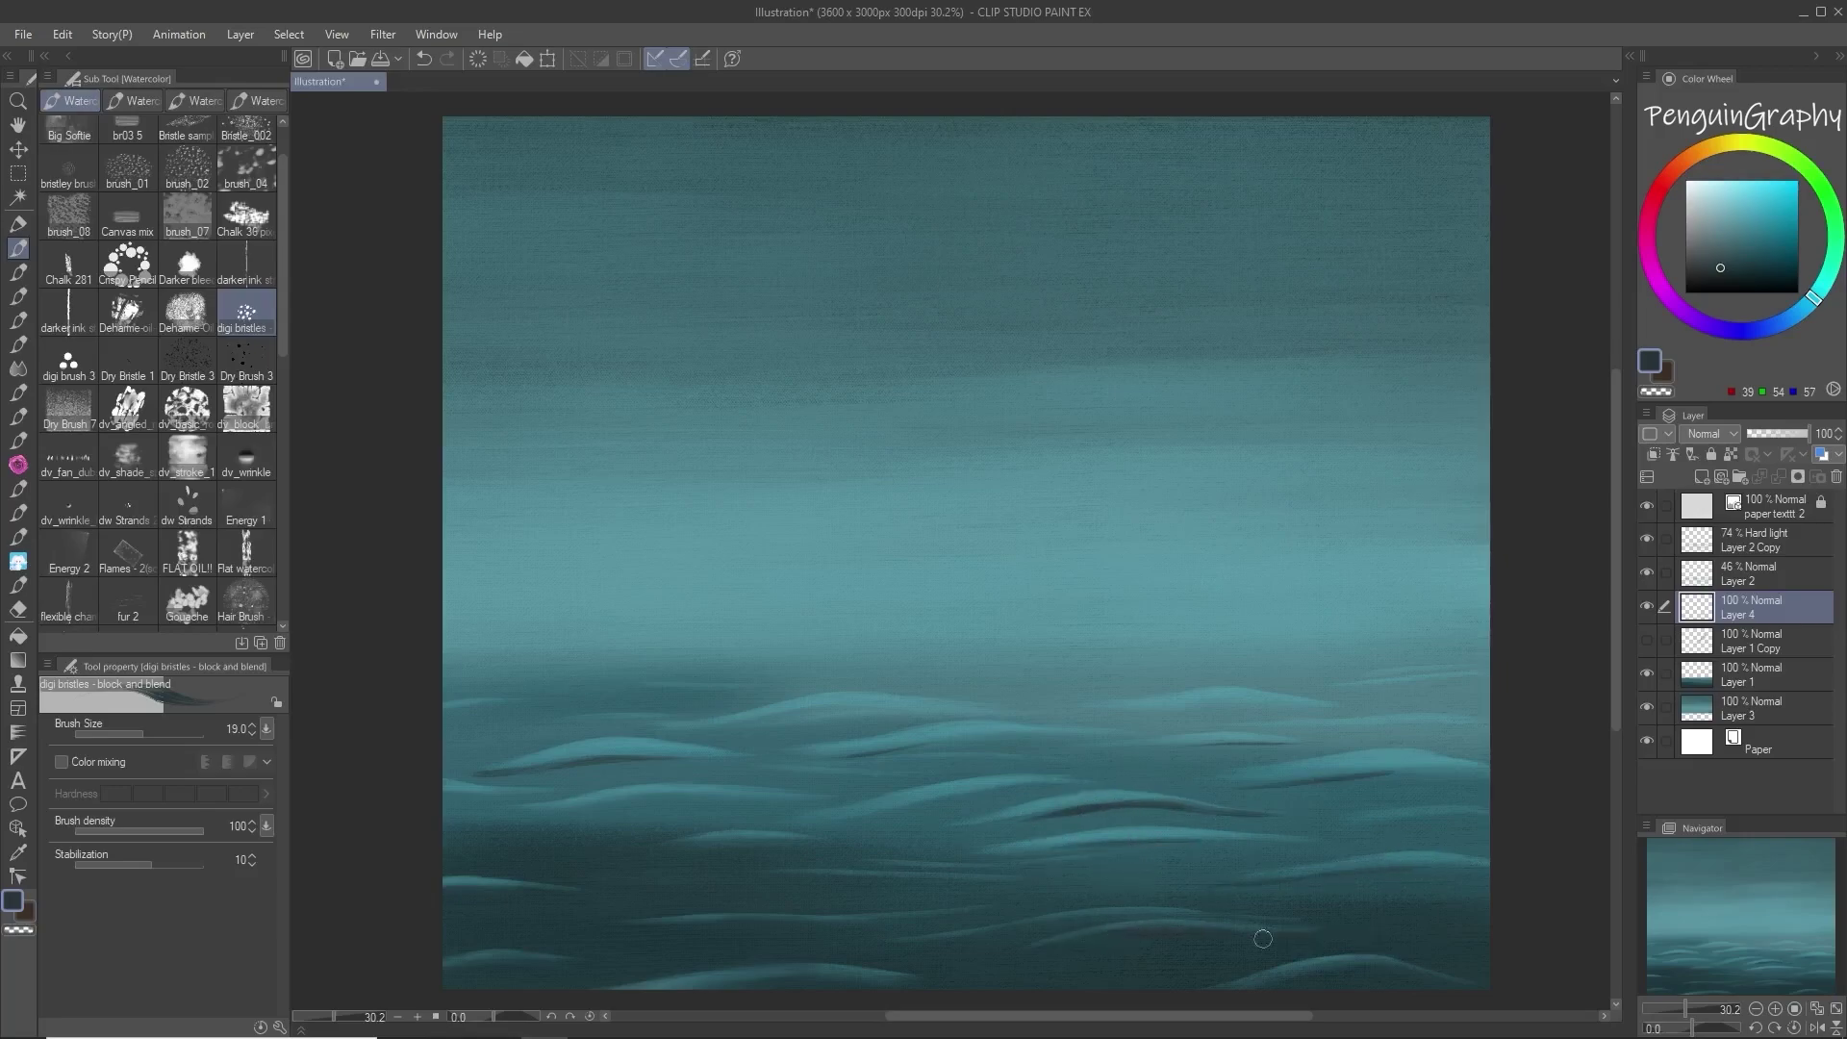
{"action": "mouse_move", "coordinate": [938, 880]}
{"action": "left_mouse_down"}
{"action": "mouse_move", "coordinate": [833, 879]}
{"action": "mouse_move", "coordinate": [884, 813]}
{"action": "left_mouse_up"}
{"action": "key", "text": "ctrl+z"}
{"action": "left_click_drag", "start_coordinate": [766, 721], "coordinate": [617, 729]}
{"action": "left_click_drag", "start_coordinate": [681, 801], "coordinate": [524, 818]}
{"action": "left_click_drag", "start_coordinate": [652, 798], "coordinate": [731, 799]}
{"action": "left_click_drag", "start_coordinate": [443, 792], "coordinate": [484, 798]}
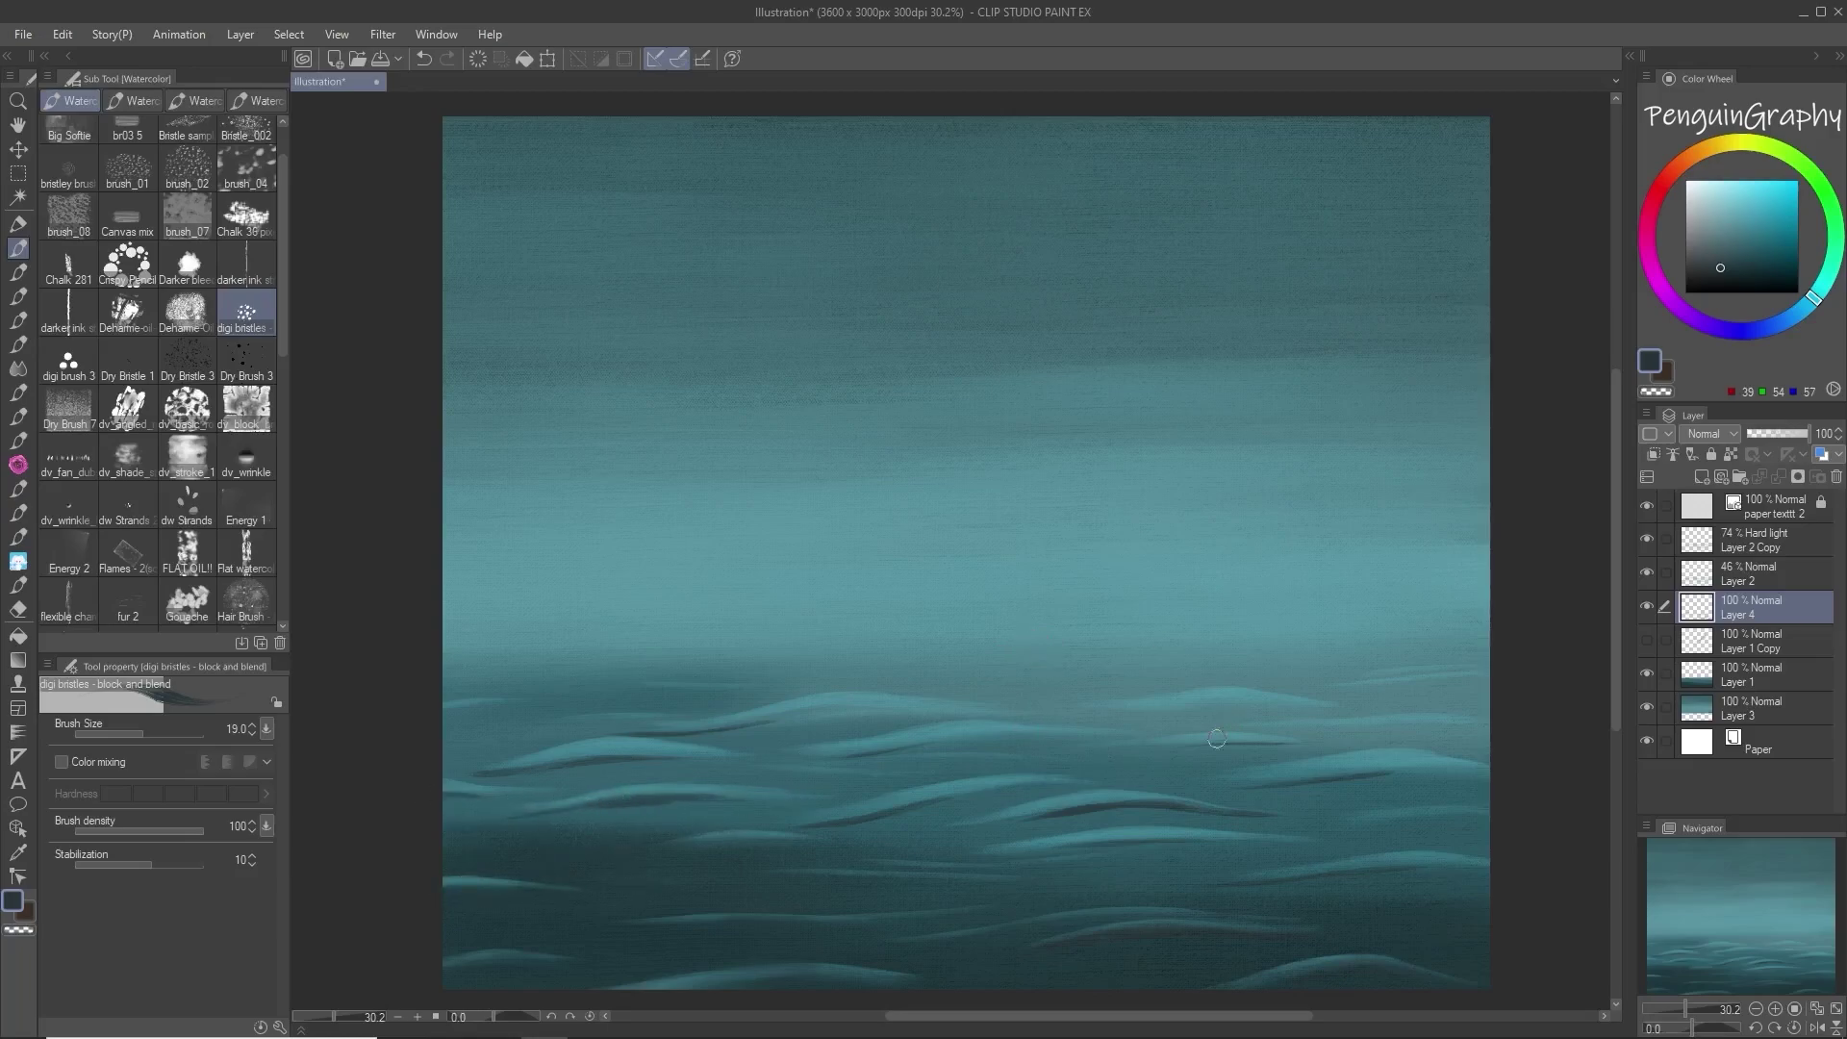
{"action": "left_click_drag", "start_coordinate": [969, 762], "coordinate": [1041, 765]}
Step: Soften the wave shadows with the Almost Sai blender at opacity 54 and set Layer 4 to Multiply
{"action": "left_click", "coordinate": [19, 369]}
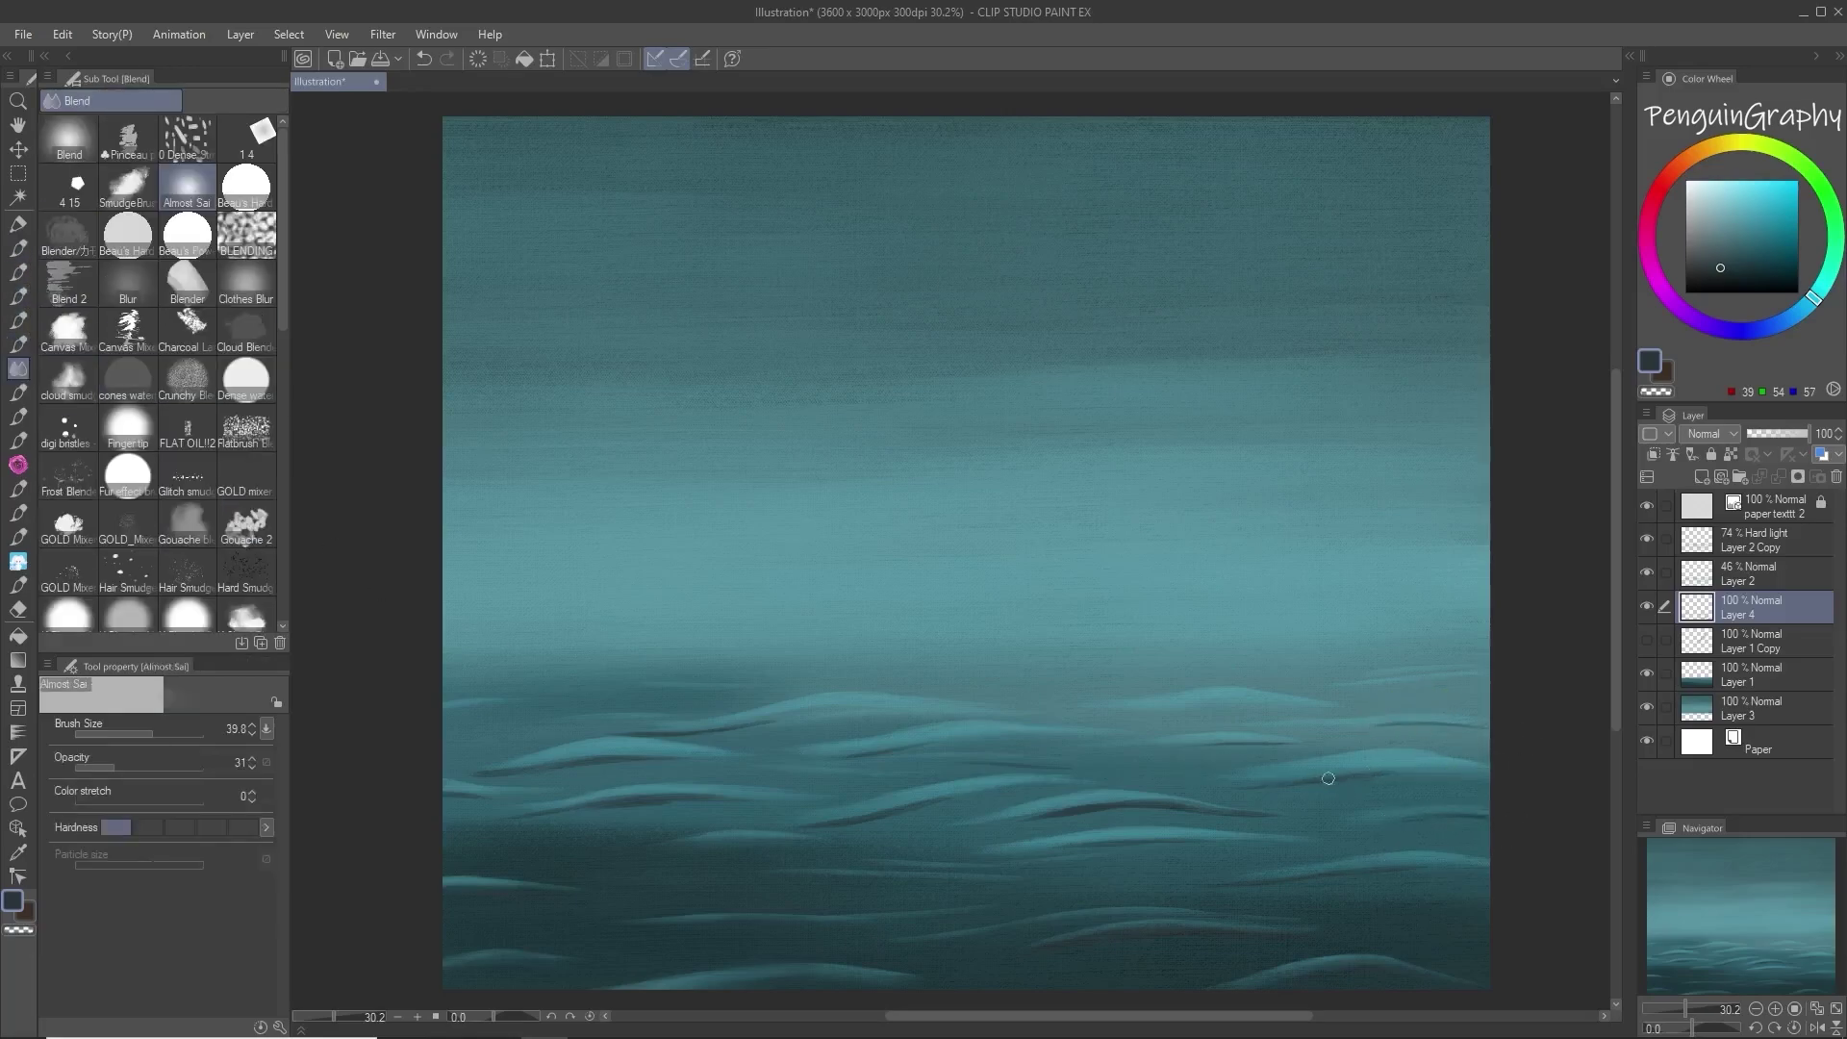
{"action": "left_click", "coordinate": [144, 768]}
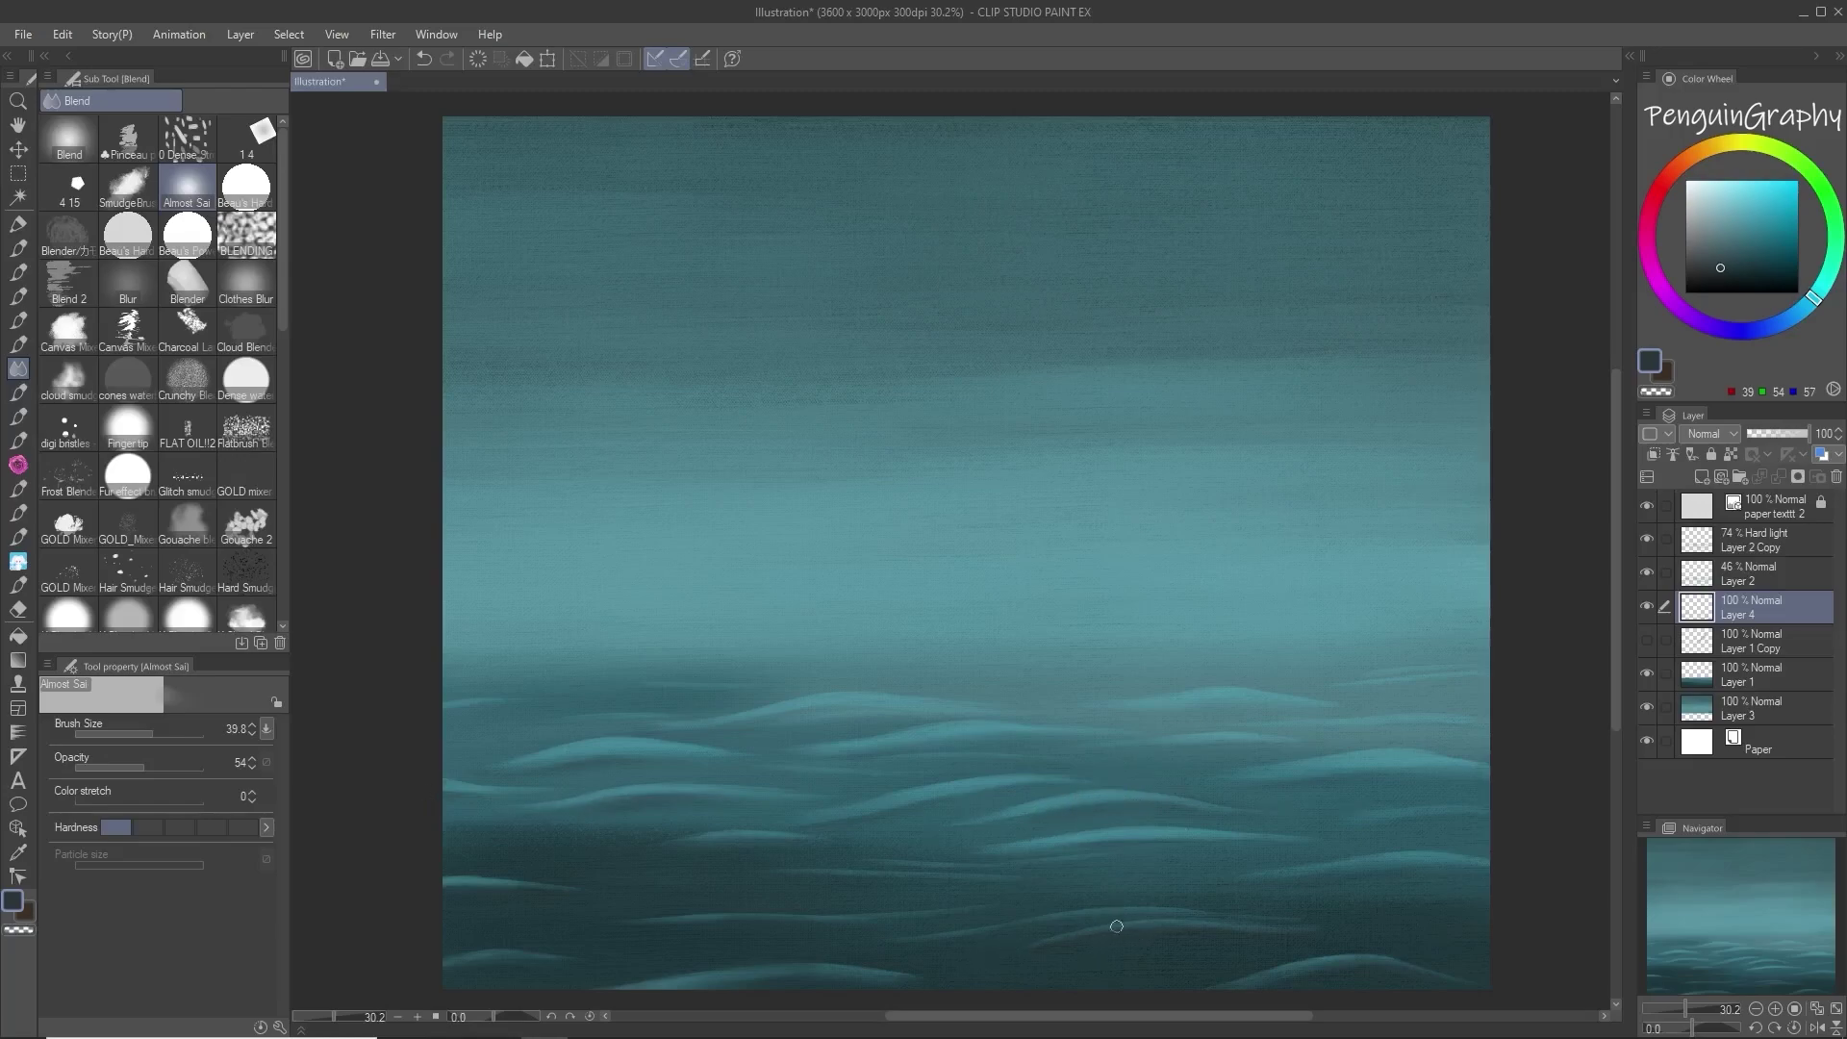
{"action": "left_click", "coordinate": [1723, 434]}
{"action": "left_click", "coordinate": [1722, 475]}
{"action": "left_click", "coordinate": [1717, 429]}
{"action": "left_click", "coordinate": [1703, 491]}
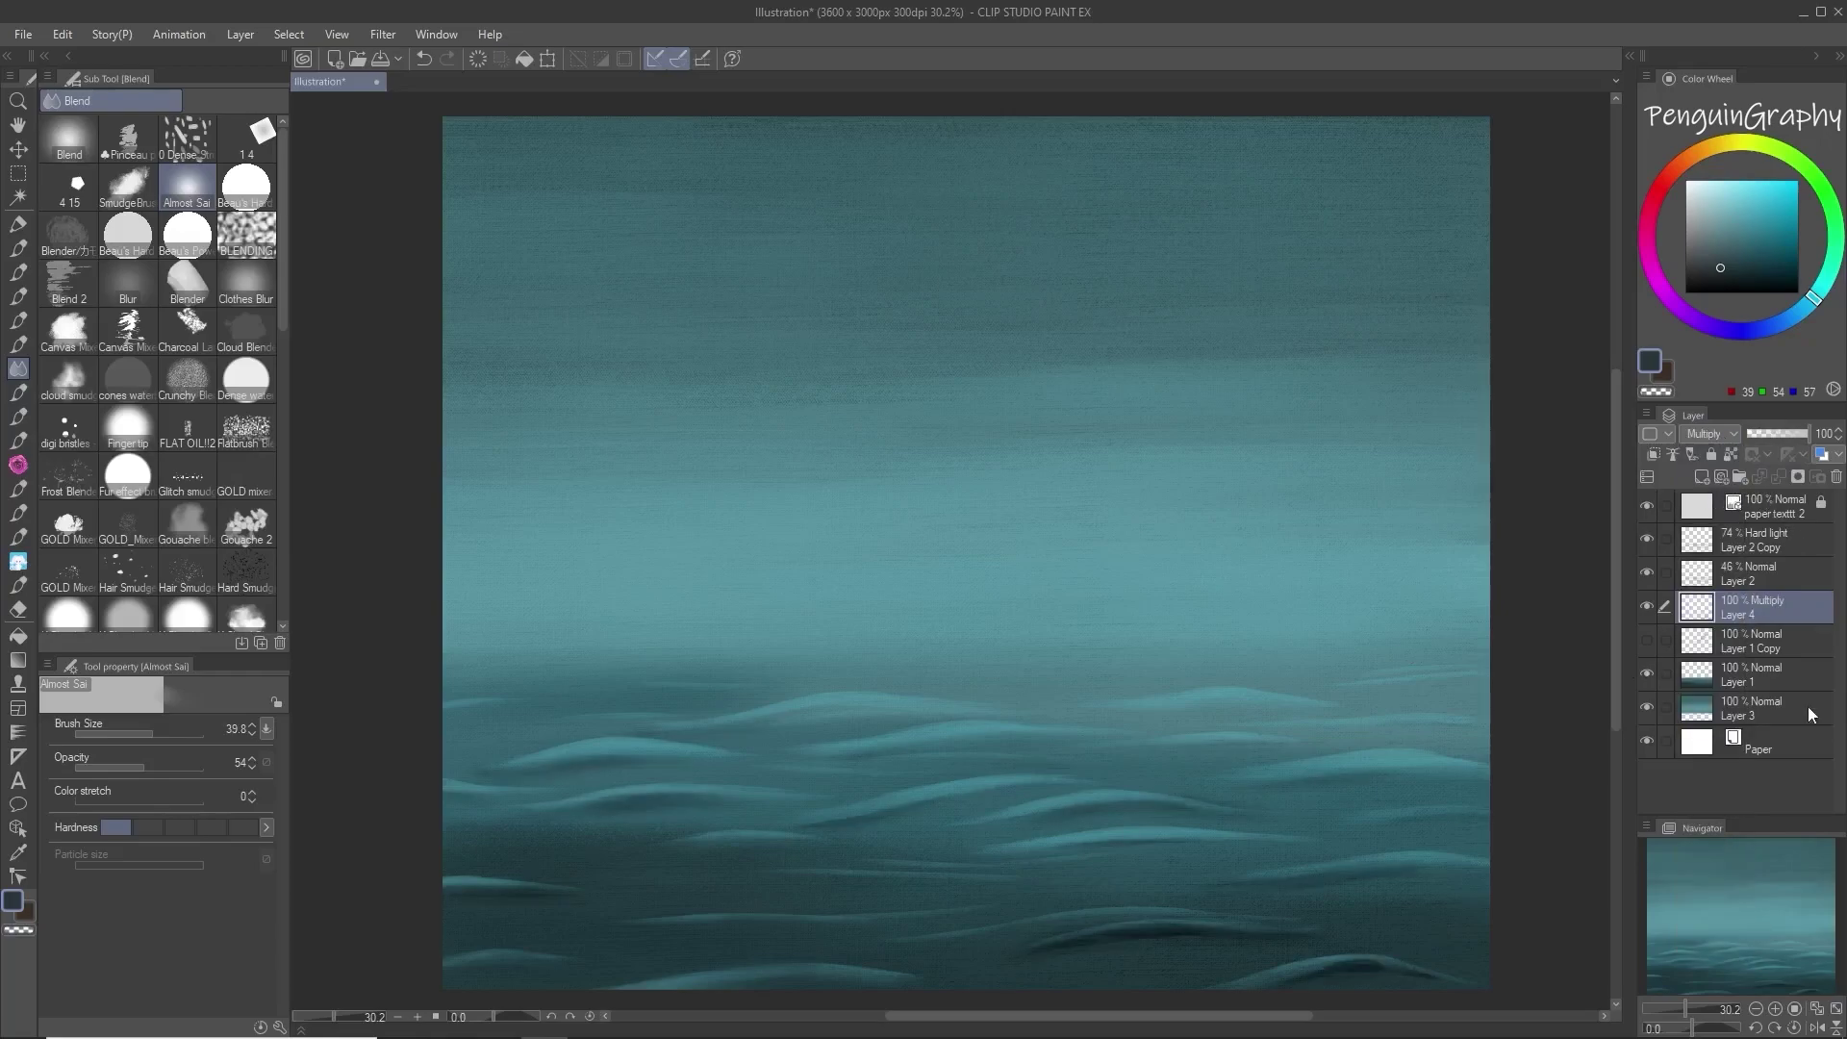
{"action": "left_click", "coordinate": [164, 736]}
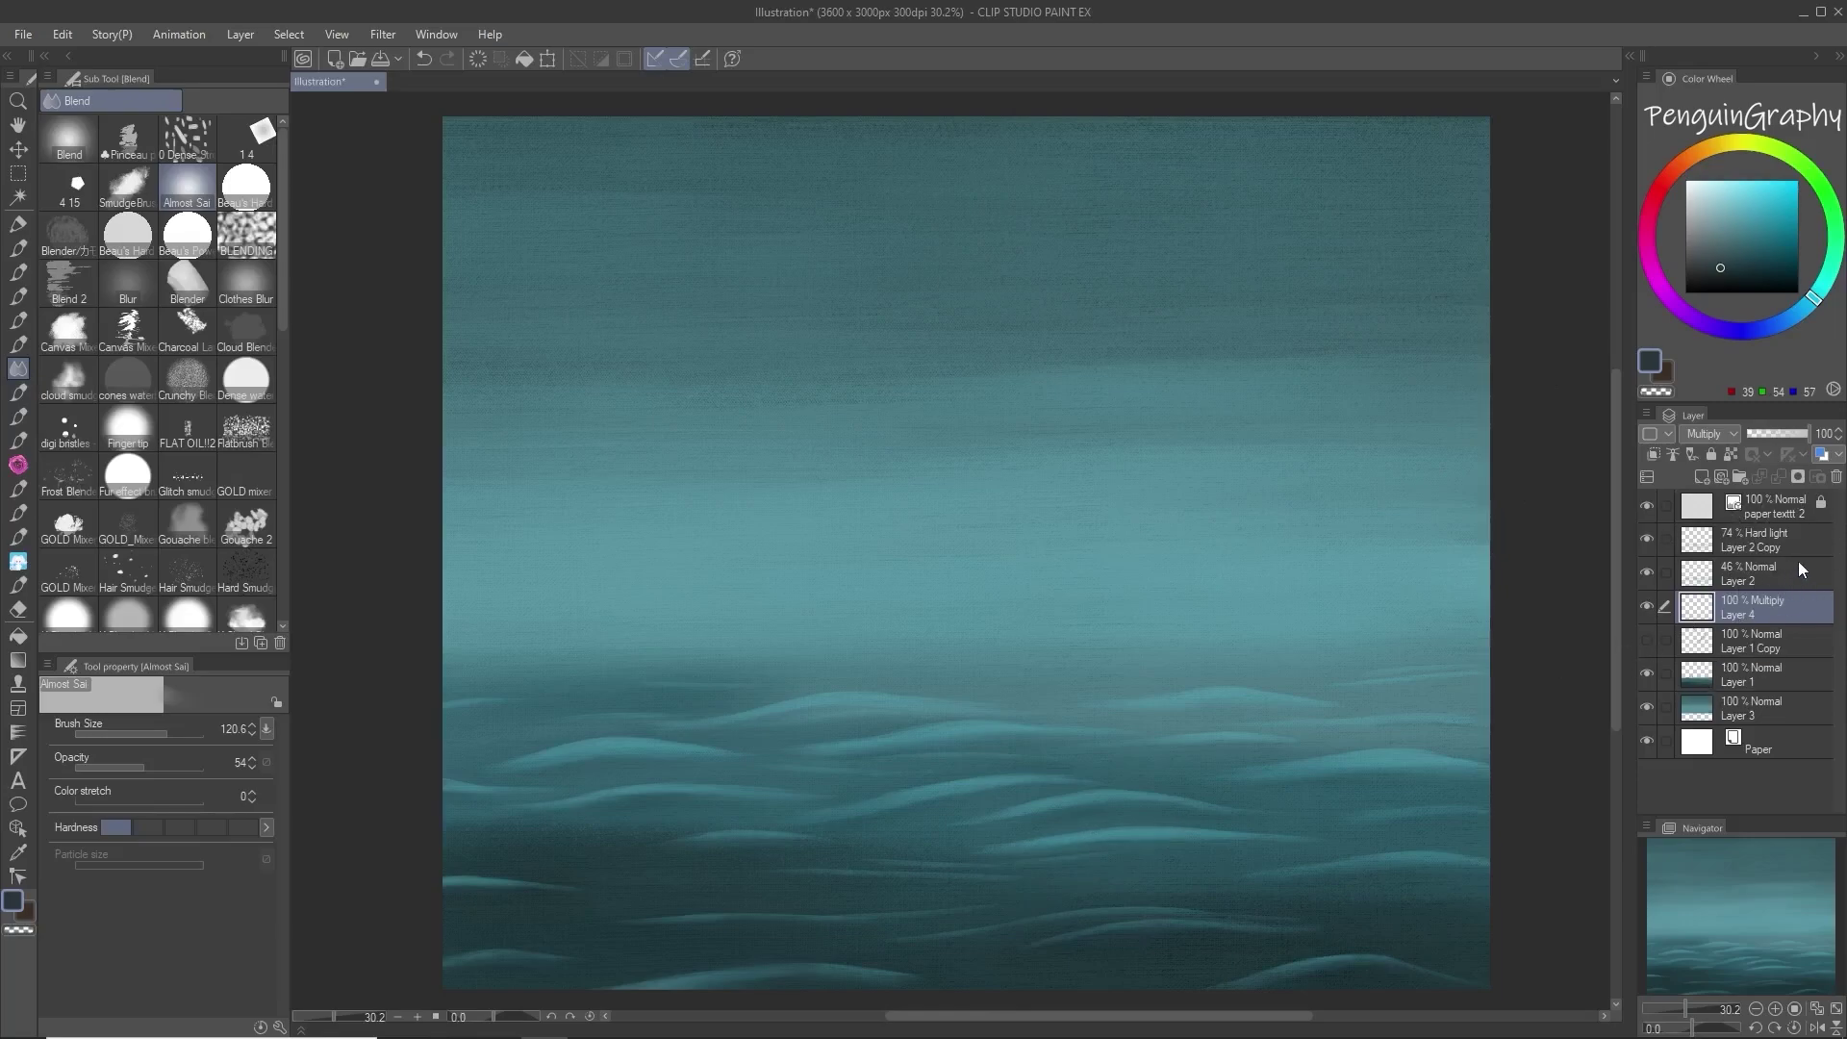
Step: Add a new layer directly above Layer 1 and choose a dark brown, RGB 52, 39, 31
{"action": "left_click", "coordinate": [1775, 666]}
{"action": "left_click", "coordinate": [1647, 639]}
{"action": "left_click", "coordinate": [1647, 639]}
{"action": "left_click", "coordinate": [1701, 476]}
{"action": "left_click", "coordinate": [1739, 270]}
{"action": "left_click", "coordinate": [1681, 162]}
{"action": "left_click", "coordinate": [1731, 270]}
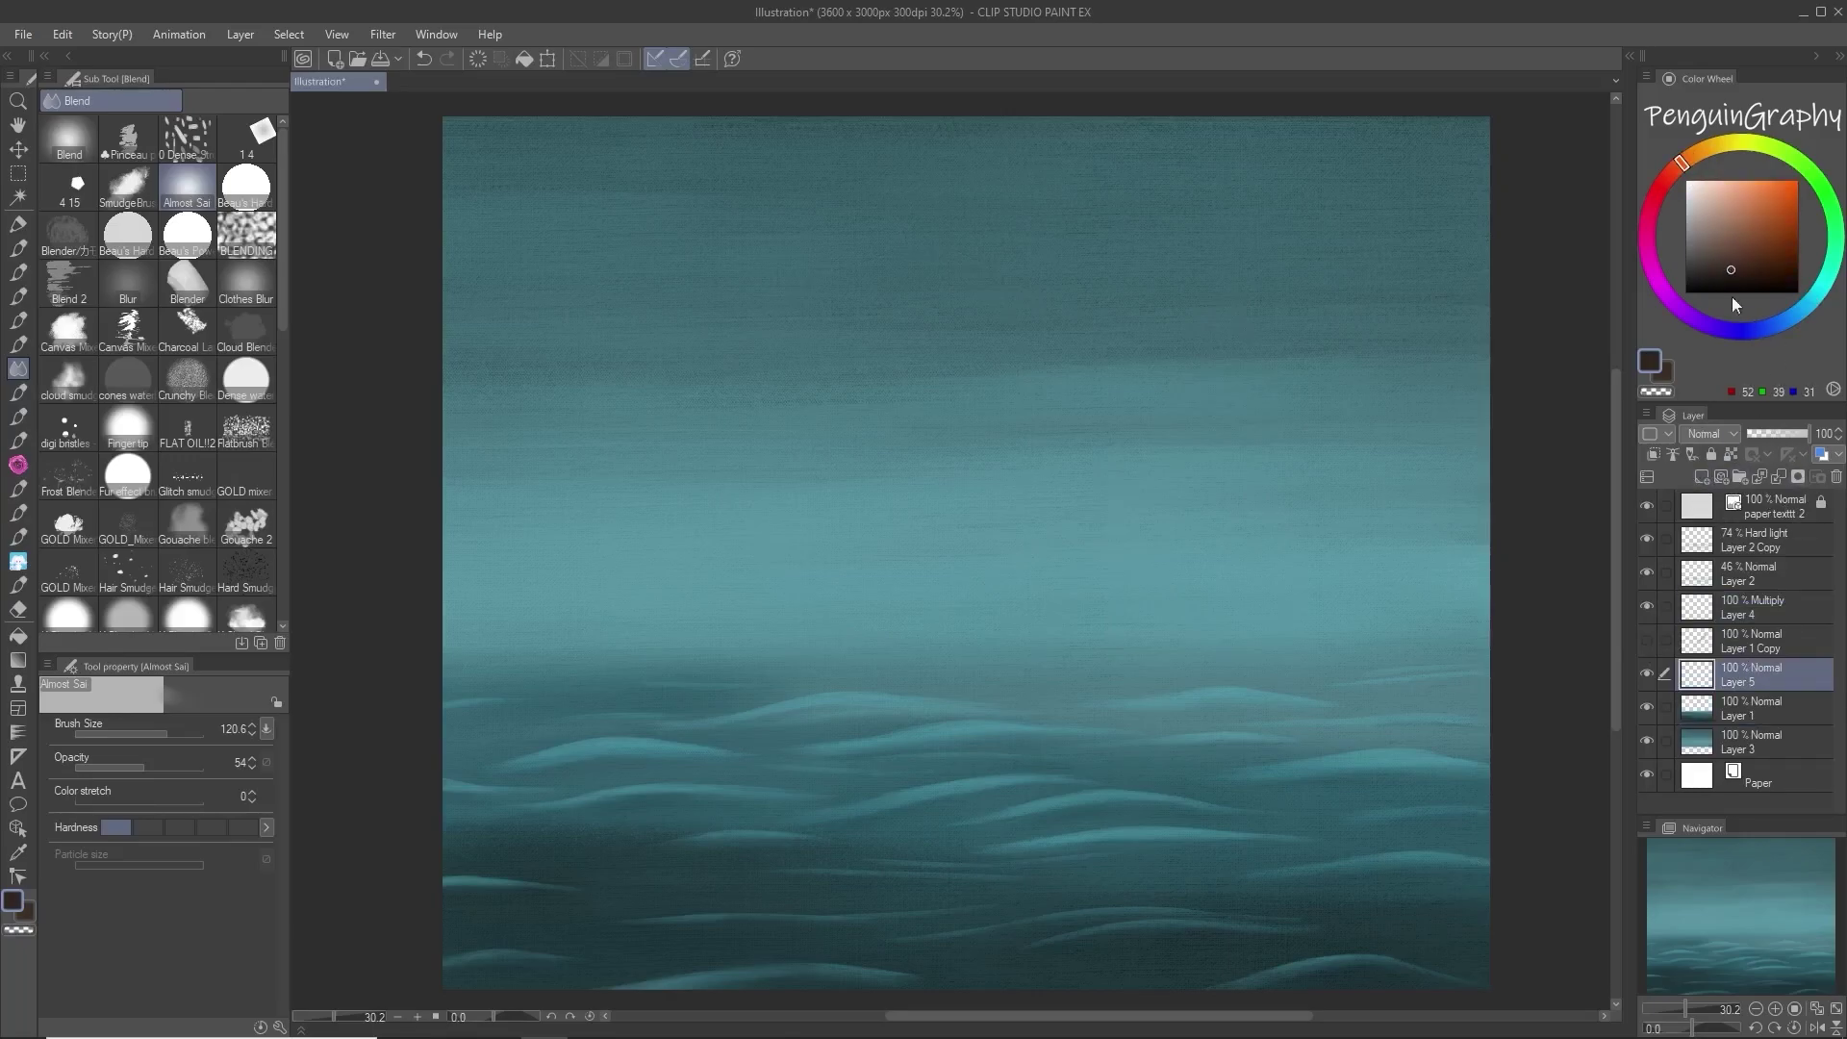
Step: Show and lock the Layer 1 Copy sketch, then make Layer 5 the active layer with the pen tool ready
{"action": "left_click", "coordinate": [18, 224]}
{"action": "left_click", "coordinate": [1647, 639]}
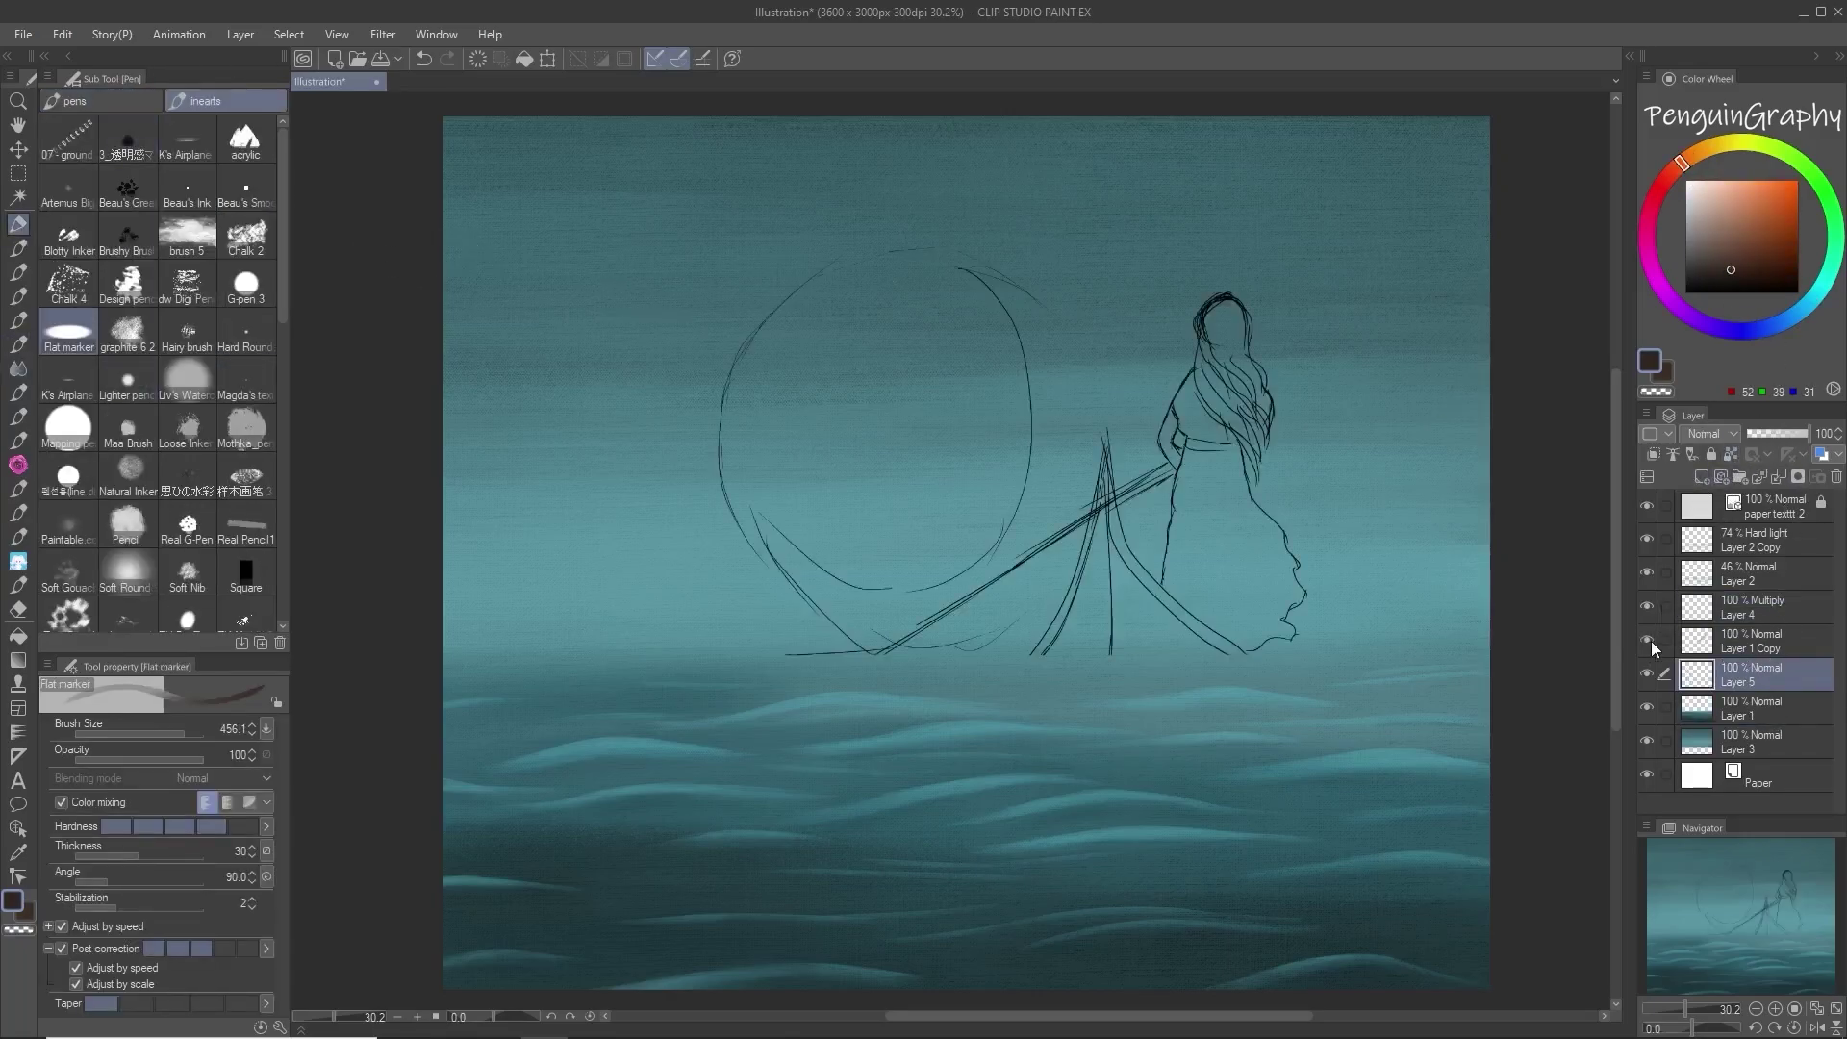
{"action": "left_click", "coordinate": [1761, 641]}
{"action": "left_click", "coordinate": [1712, 454]}
{"action": "left_click", "coordinate": [1761, 674]}
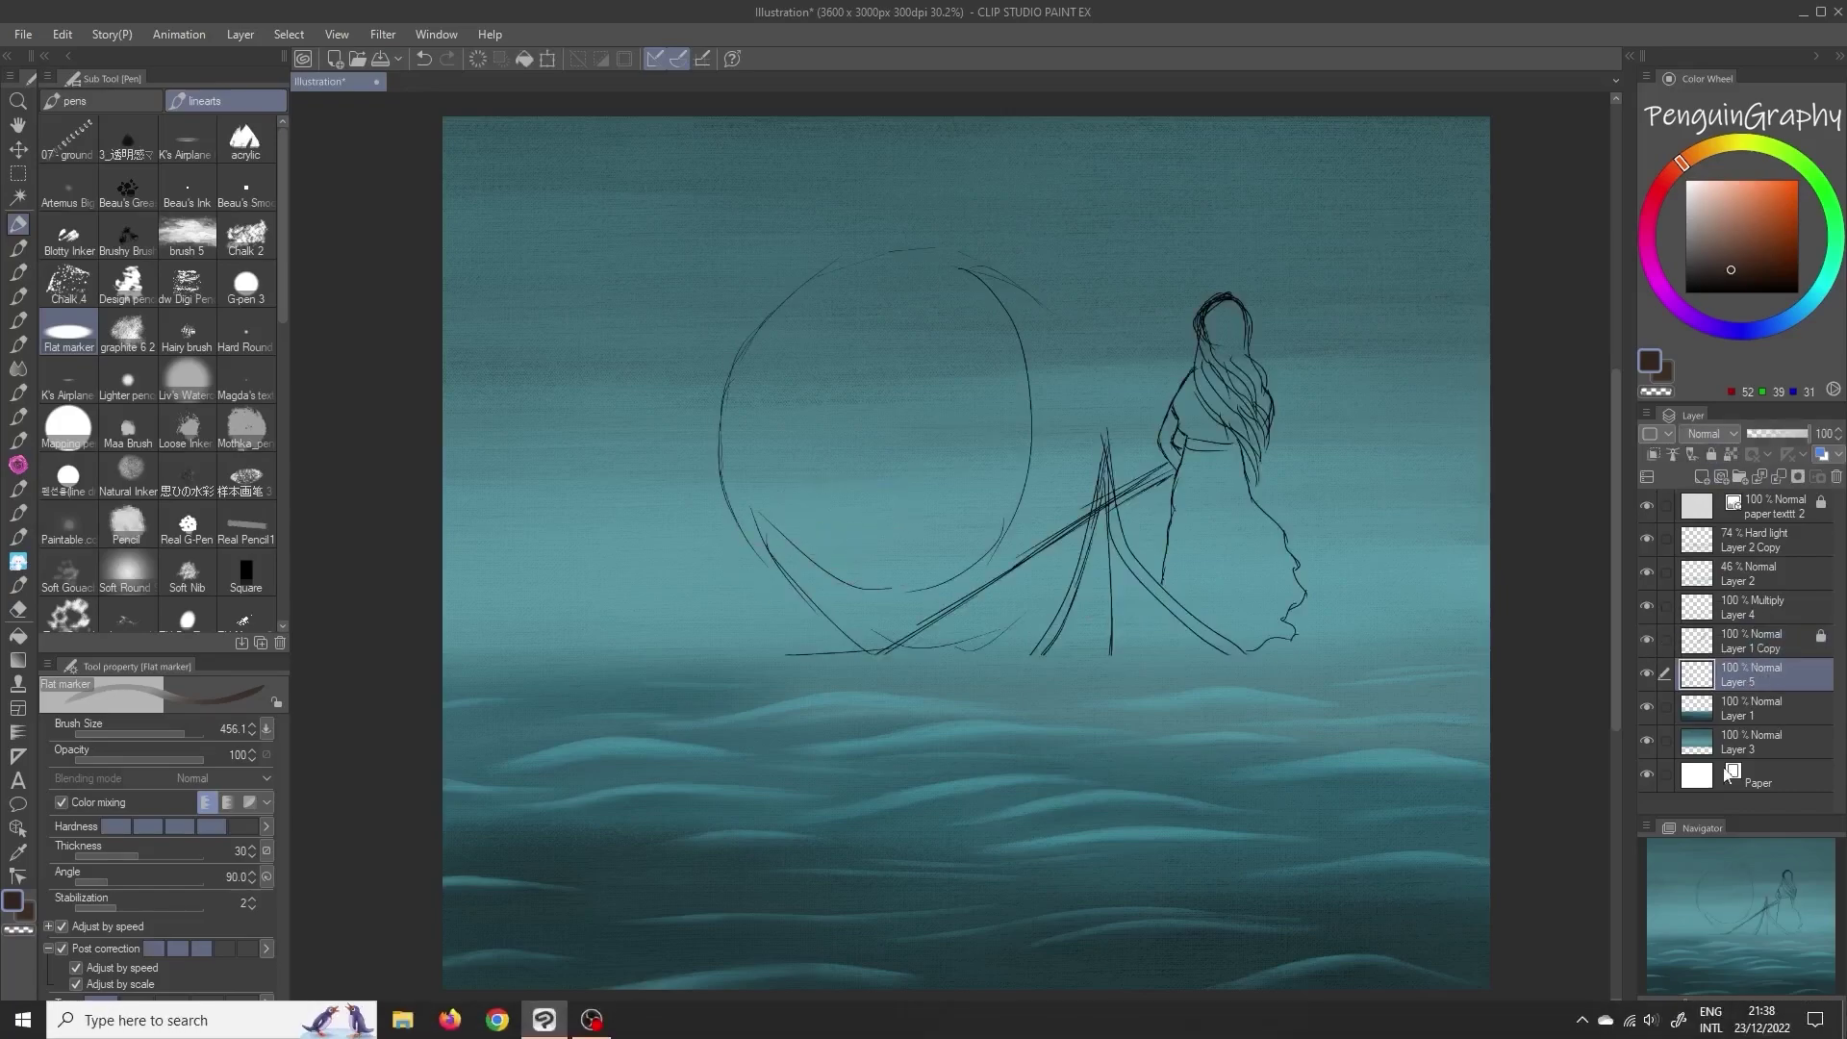
{"action": "scroll", "coordinate": [1336, 390], "scroll_direction": "up", "scroll_amount": 4}
{"action": "left_click_drag", "start_coordinate": [179, 734], "coordinate": [162, 736]}
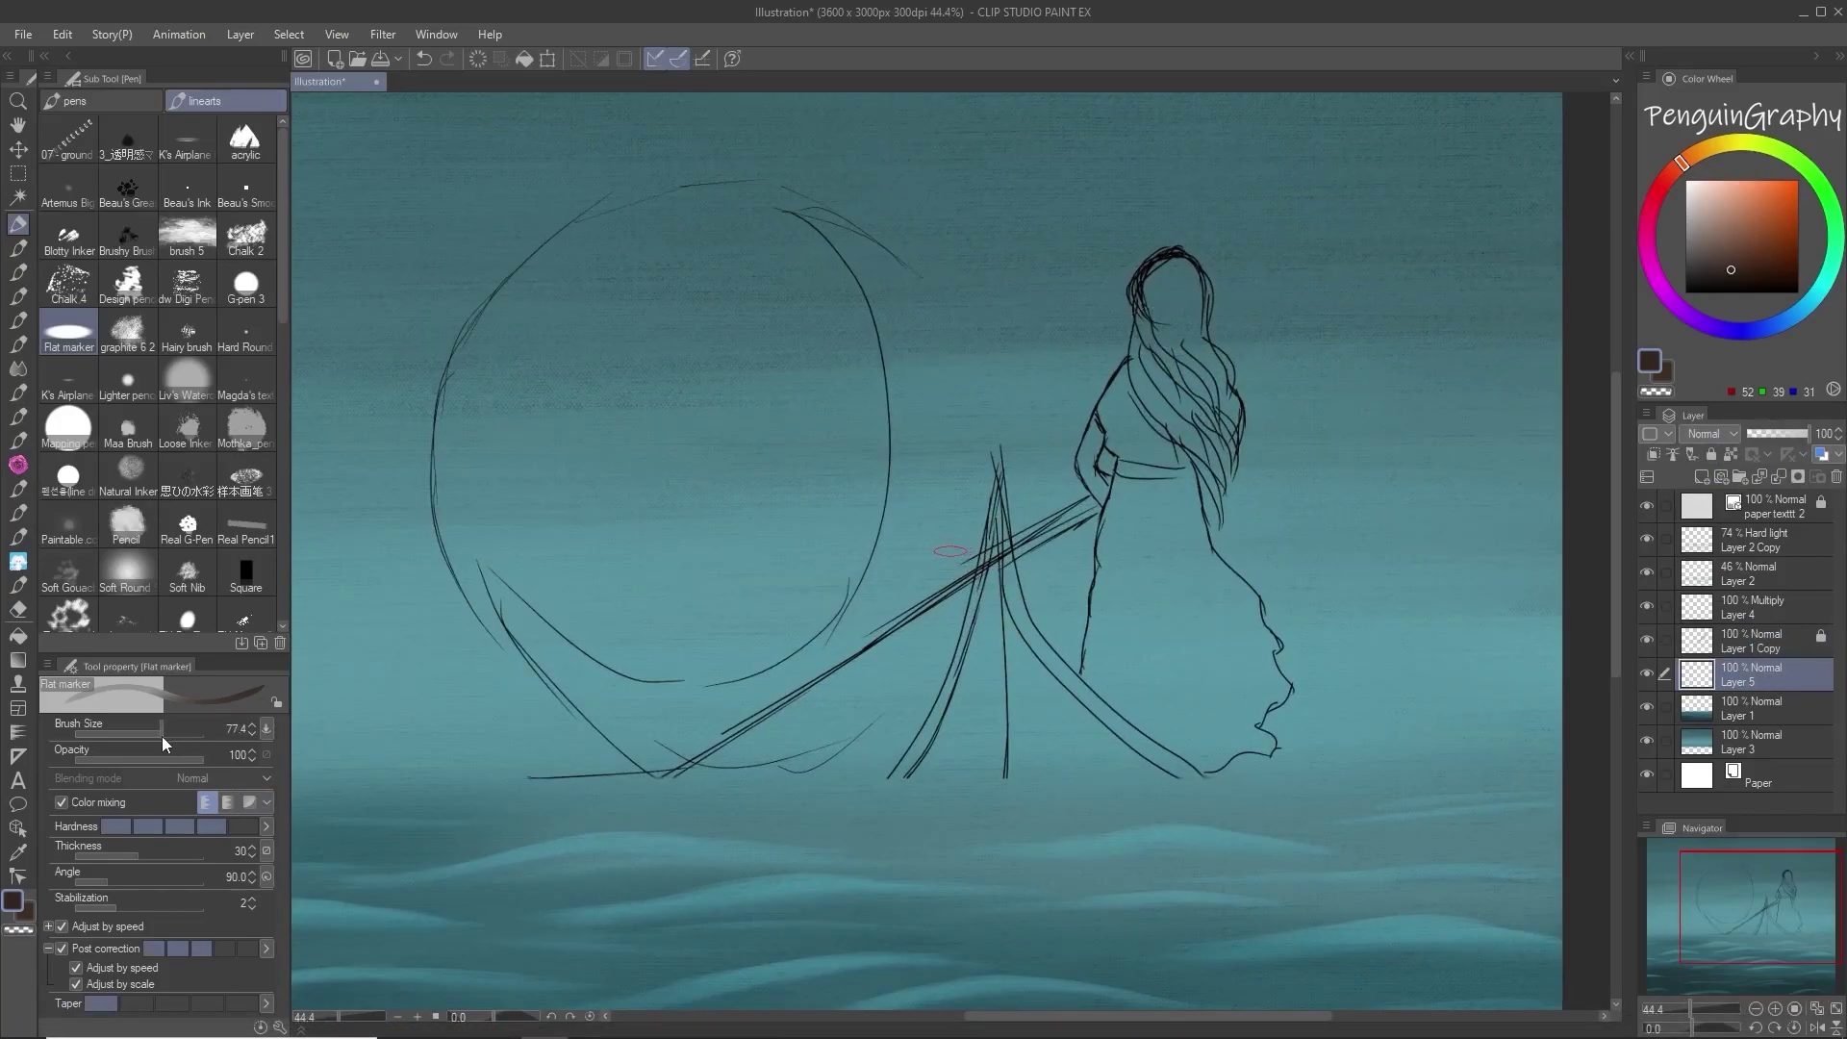
{"action": "left_click", "coordinate": [62, 803]}
{"action": "left_click_drag", "start_coordinate": [998, 460], "coordinate": [956, 621]}
{"action": "key", "text": "ctrl+z"}
{"action": "left_click", "coordinate": [18, 272]}
{"action": "left_click", "coordinate": [19, 248]}
{"action": "left_click", "coordinate": [19, 223]}
{"action": "left_click", "coordinate": [187, 524]}
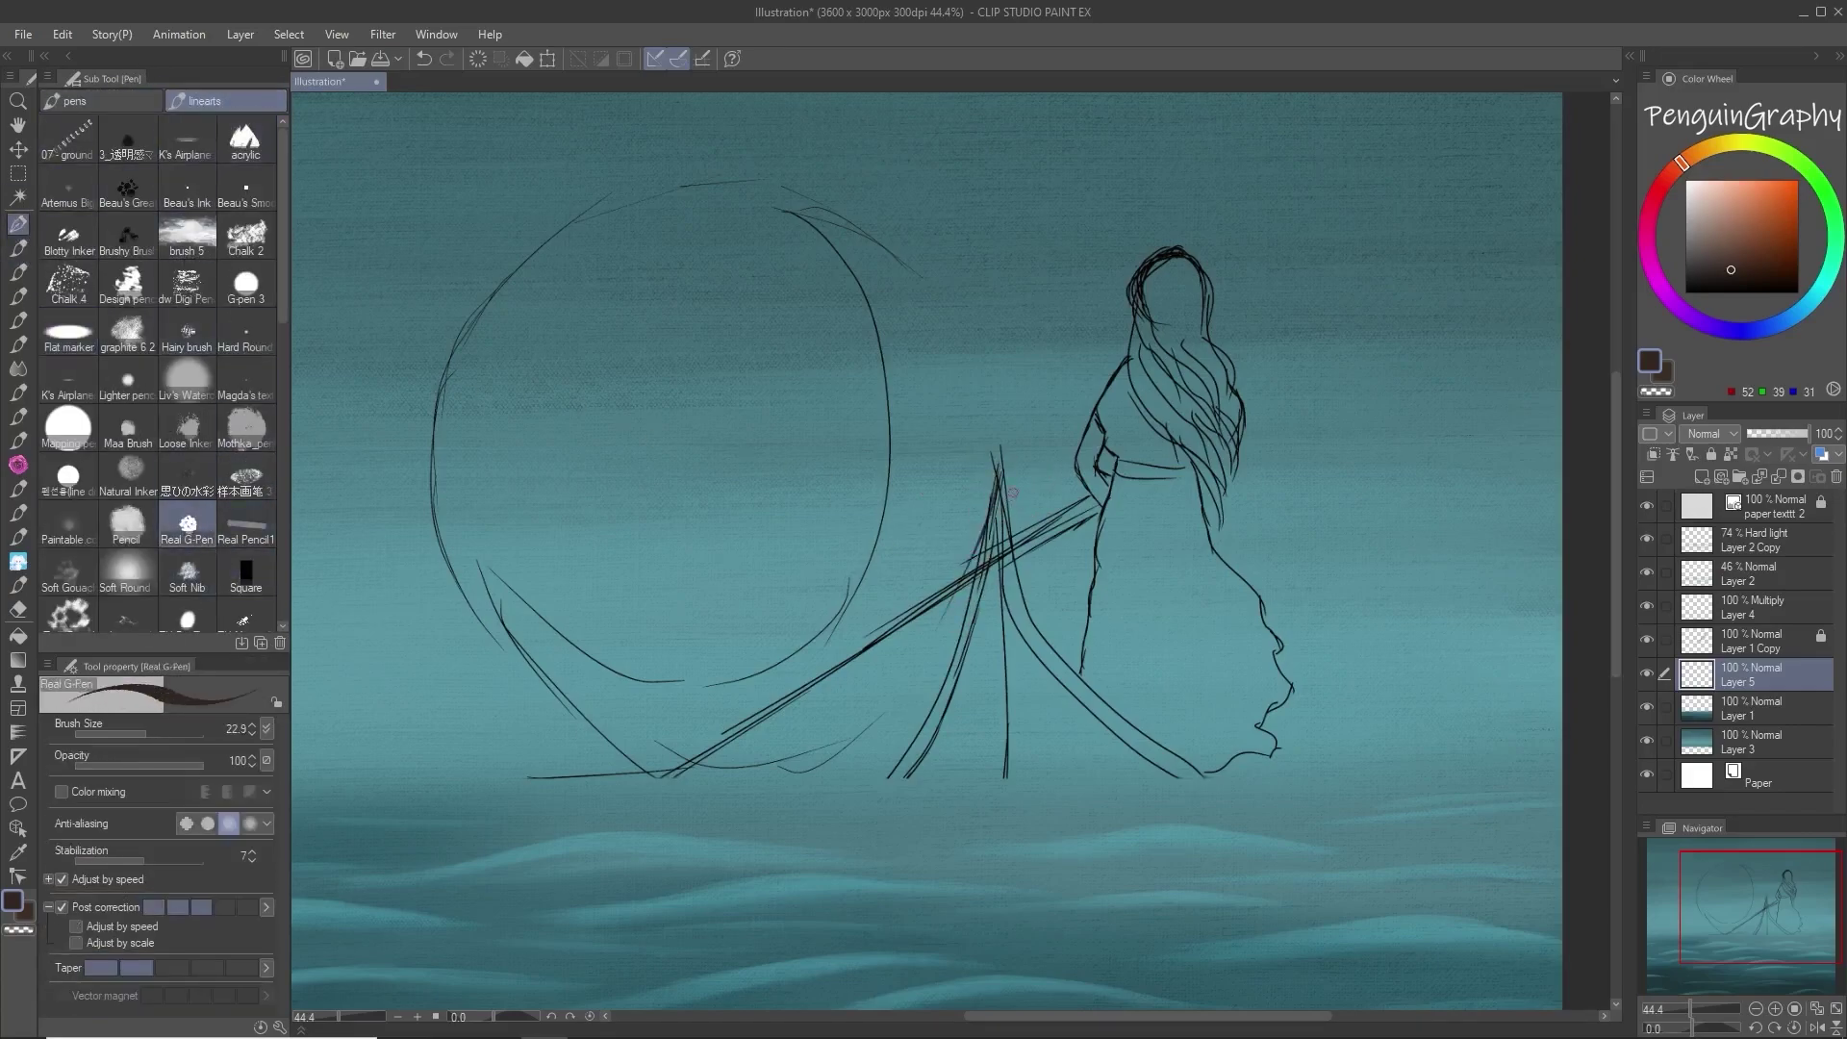
Step: Outline the boat's hull over the sketch with the ZH DigiTex 2 brush and fill it with dark brown
{"action": "left_click", "coordinate": [188, 618]}
{"action": "mouse_move", "coordinate": [999, 486]}
{"action": "left_mouse_down"}
{"action": "mouse_move", "coordinate": [955, 673]}
{"action": "mouse_move", "coordinate": [964, 630]}
{"action": "mouse_move", "coordinate": [866, 811]}
{"action": "mouse_move", "coordinate": [870, 874]}
{"action": "left_mouse_up"}
{"action": "mouse_move", "coordinate": [885, 782]}
{"action": "left_mouse_down"}
{"action": "mouse_move", "coordinate": [866, 864]}
{"action": "mouse_move", "coordinate": [898, 963]}
{"action": "left_mouse_up"}
{"action": "key", "text": "ctrl+z"}
{"action": "key", "text": "ctrl+z"}
{"action": "mouse_move", "coordinate": [1001, 505]}
{"action": "left_mouse_down"}
{"action": "mouse_move", "coordinate": [1022, 596]}
{"action": "mouse_move", "coordinate": [1064, 665]}
{"action": "mouse_move", "coordinate": [1174, 768]}
{"action": "mouse_move", "coordinate": [1211, 894]}
{"action": "left_mouse_up"}
{"action": "mouse_move", "coordinate": [1181, 784]}
{"action": "left_mouse_down"}
{"action": "mouse_move", "coordinate": [1208, 856]}
{"action": "mouse_move", "coordinate": [1179, 777]}
{"action": "mouse_move", "coordinate": [1207, 821]}
{"action": "mouse_move", "coordinate": [1157, 759]}
{"action": "mouse_move", "coordinate": [1199, 794]}
{"action": "mouse_move", "coordinate": [1180, 941]}
{"action": "left_mouse_up"}
{"action": "mouse_move", "coordinate": [895, 954]}
{"action": "left_mouse_down"}
{"action": "mouse_move", "coordinate": [1162, 950]}
{"action": "mouse_move", "coordinate": [1199, 916]}
{"action": "left_mouse_up"}
{"action": "key", "text": "g"}
{"action": "left_click", "coordinate": [1127, 800]}
{"action": "key", "text": "p"}
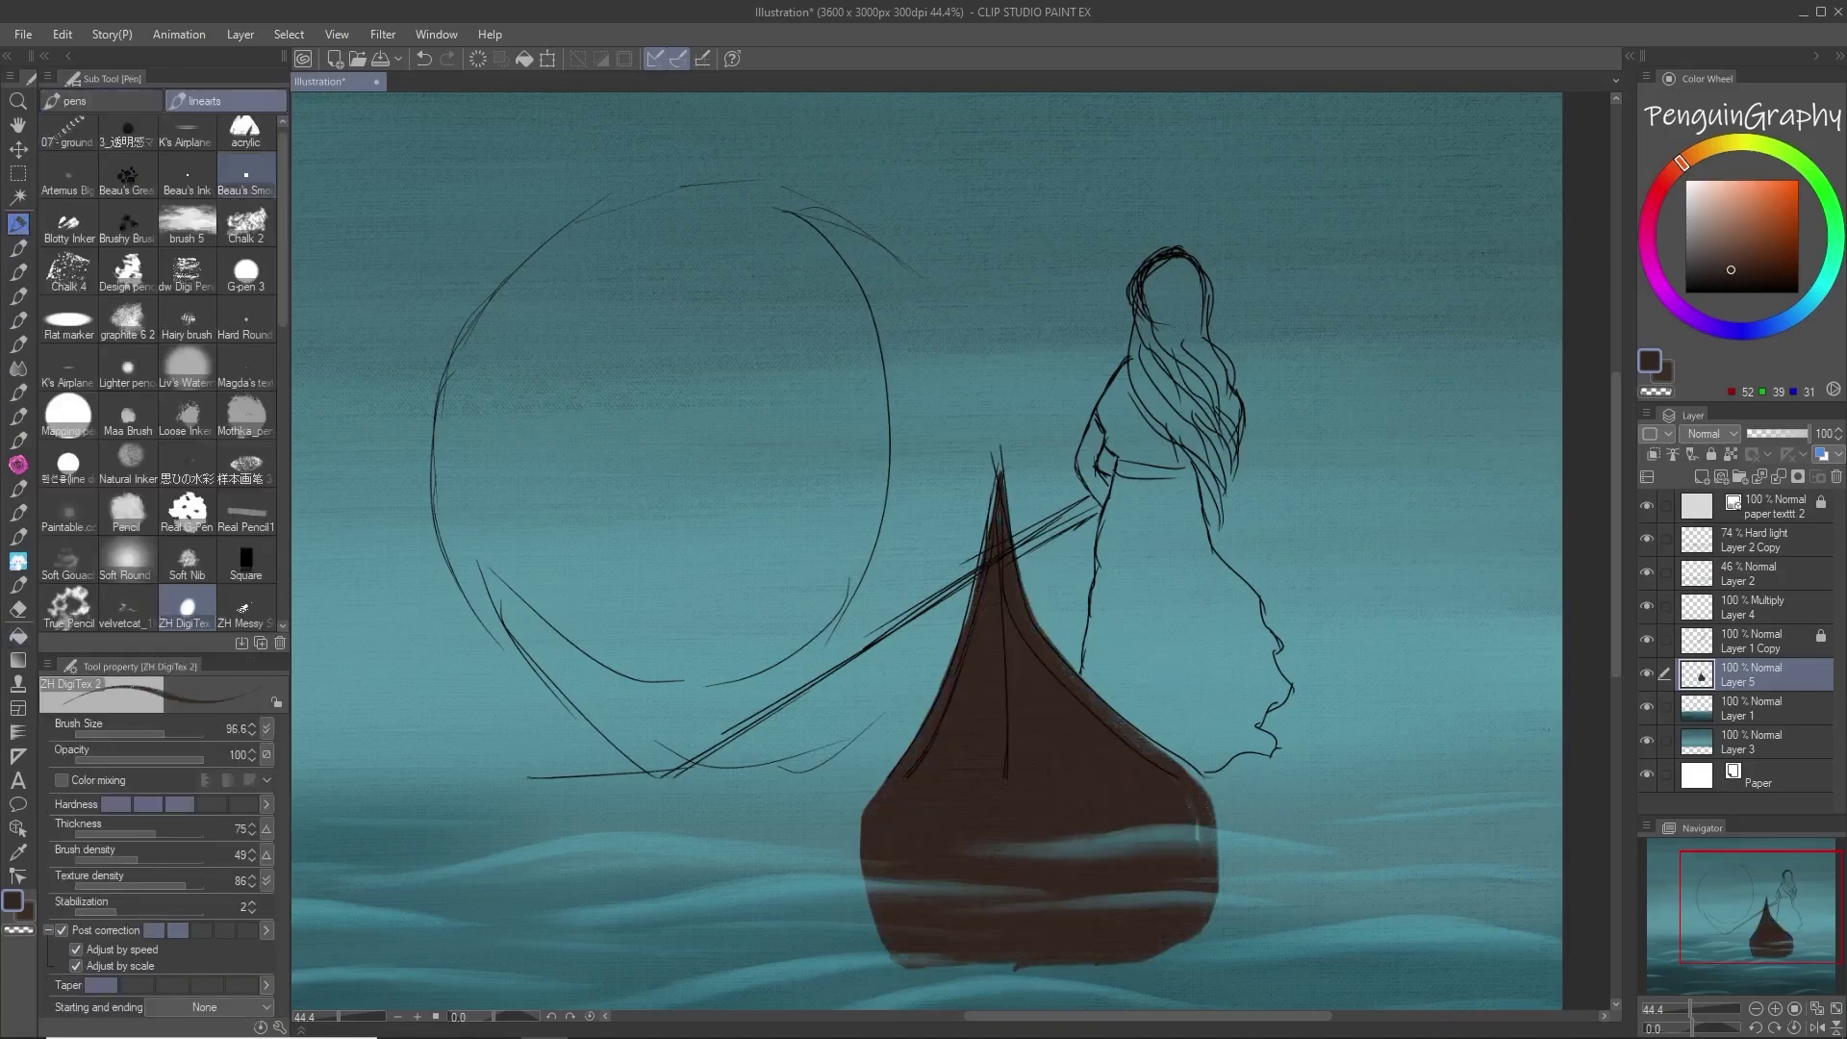
Step: Hide the sketch and clean up the hull's ragged bottom edge with the Hard eraser
{"action": "left_click", "coordinate": [1647, 639]}
{"action": "scroll", "coordinate": [1149, 875], "scroll_direction": "up", "scroll_amount": 1}
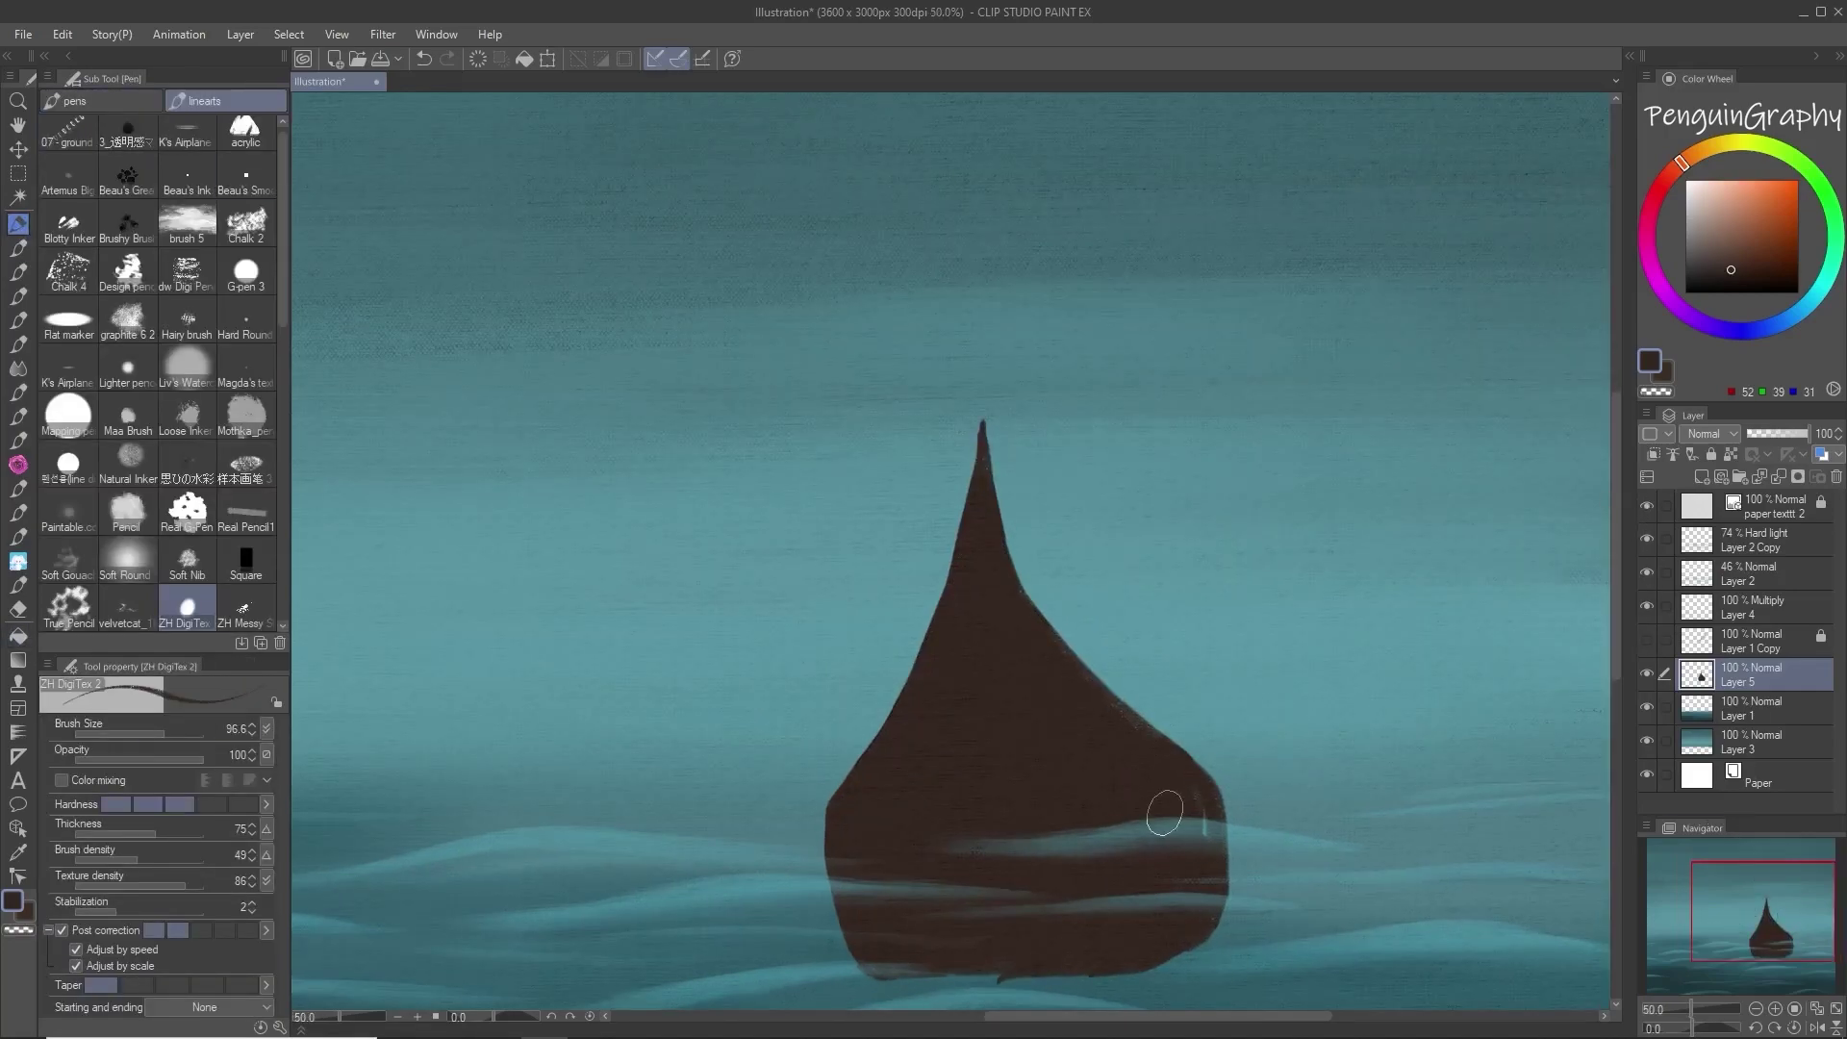
{"action": "left_click_drag", "start_coordinate": [1619, 583], "coordinate": [1618, 626]}
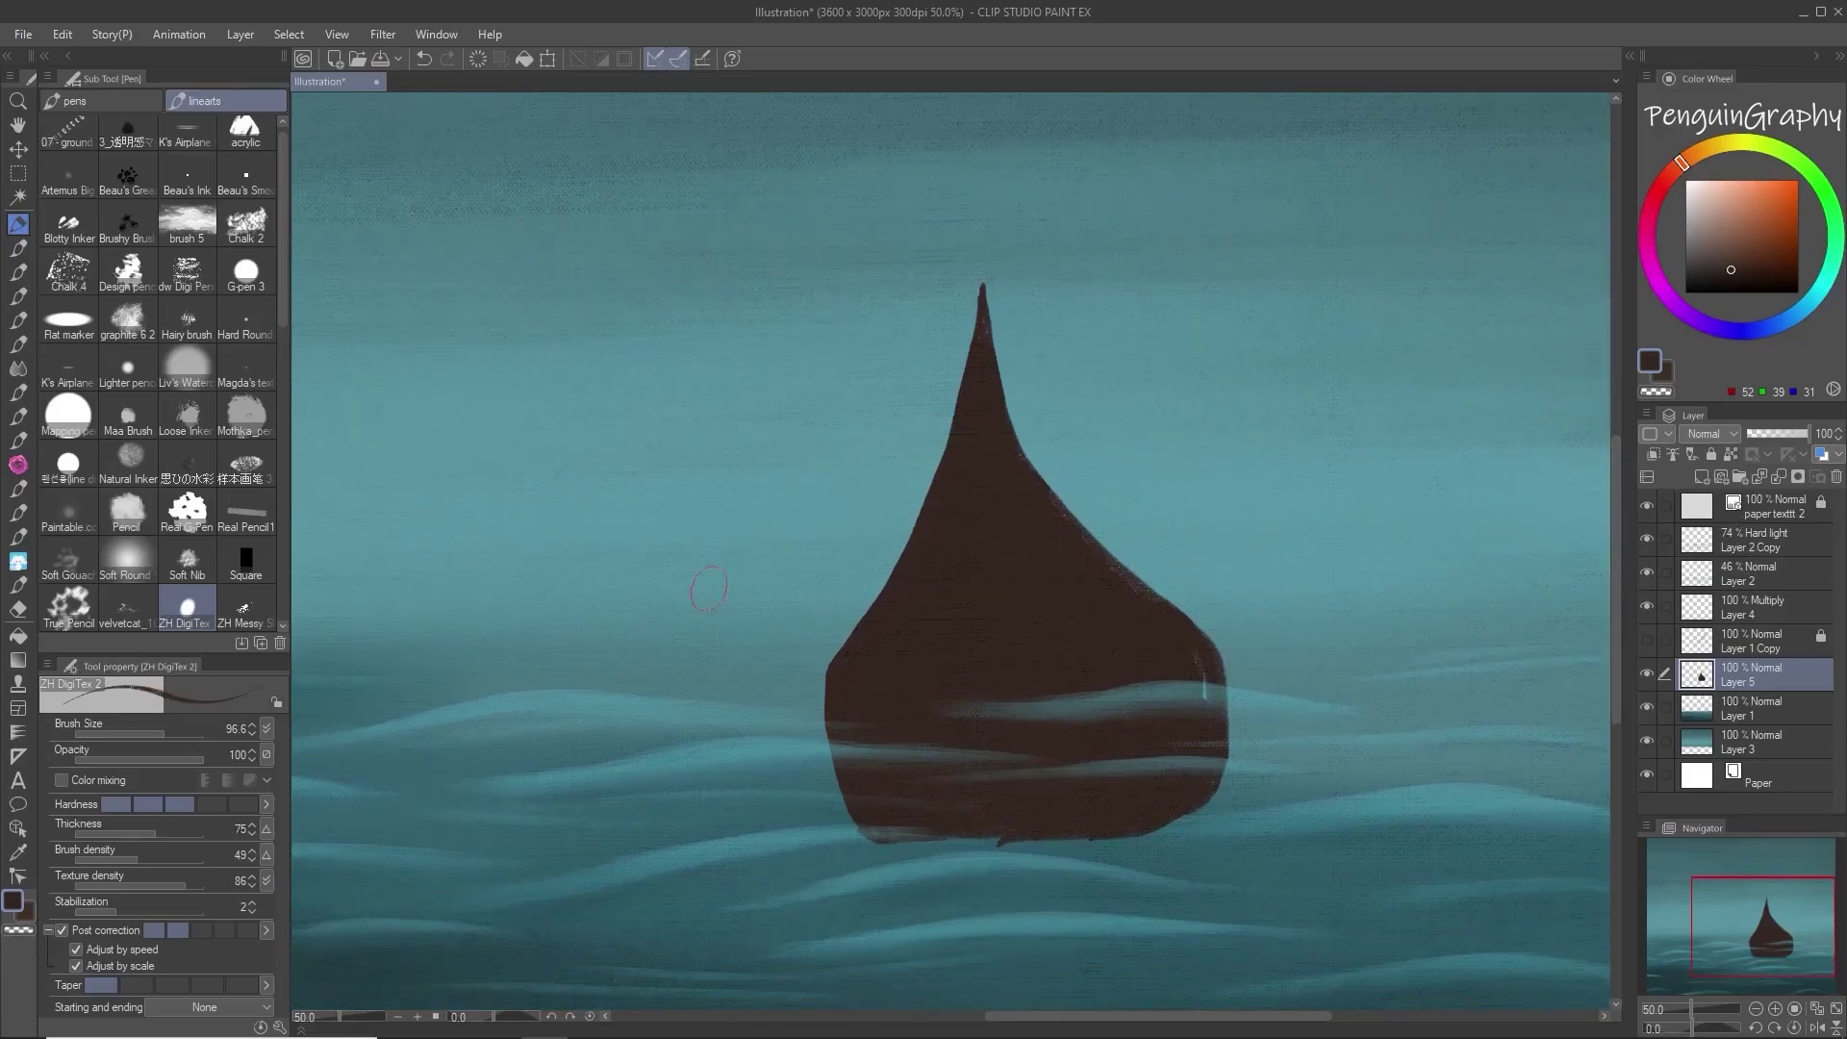
{"action": "left_click", "coordinate": [17, 609]}
{"action": "mouse_move", "coordinate": [763, 881]}
{"action": "left_mouse_down"}
{"action": "mouse_move", "coordinate": [1055, 879]}
{"action": "mouse_move", "coordinate": [1313, 797]}
{"action": "left_mouse_up"}
{"action": "left_click", "coordinate": [120, 734]}
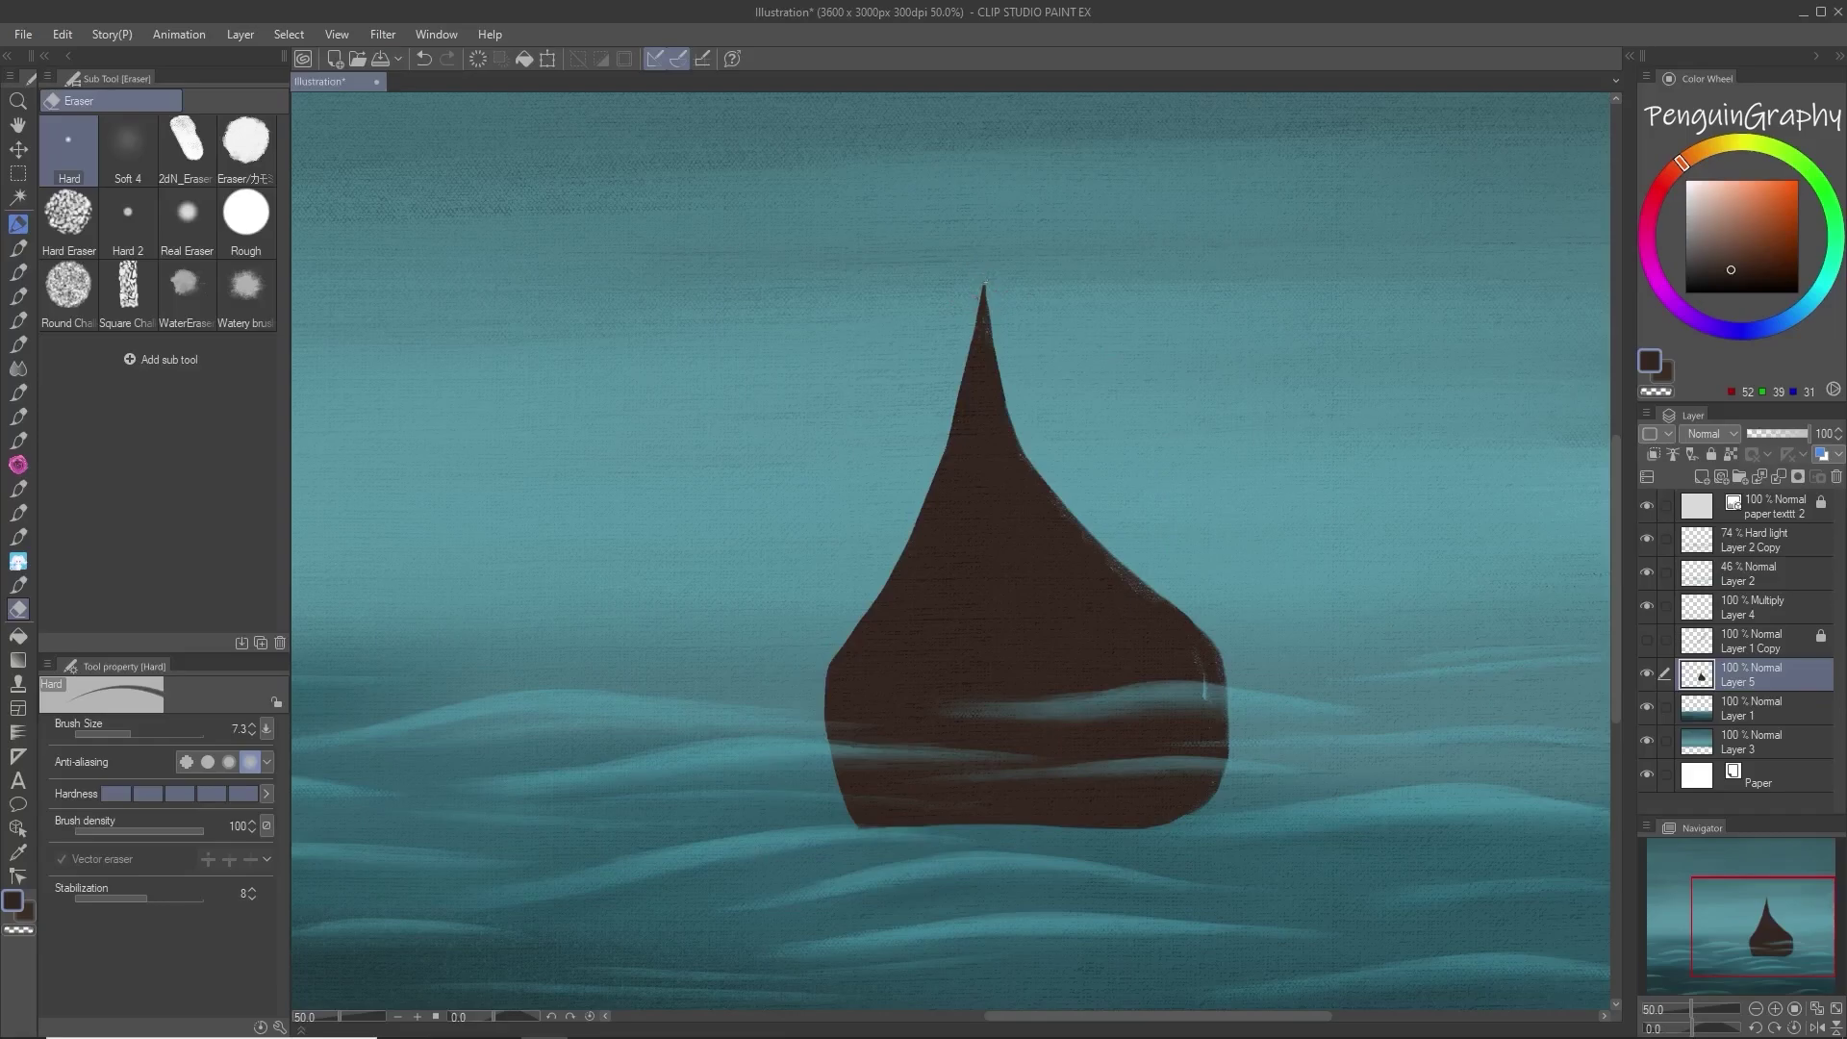
Step: Extend the hull's right edge with thin dark brown strokes, raising the brush's post correction to maximum
{"action": "key", "text": "p"}
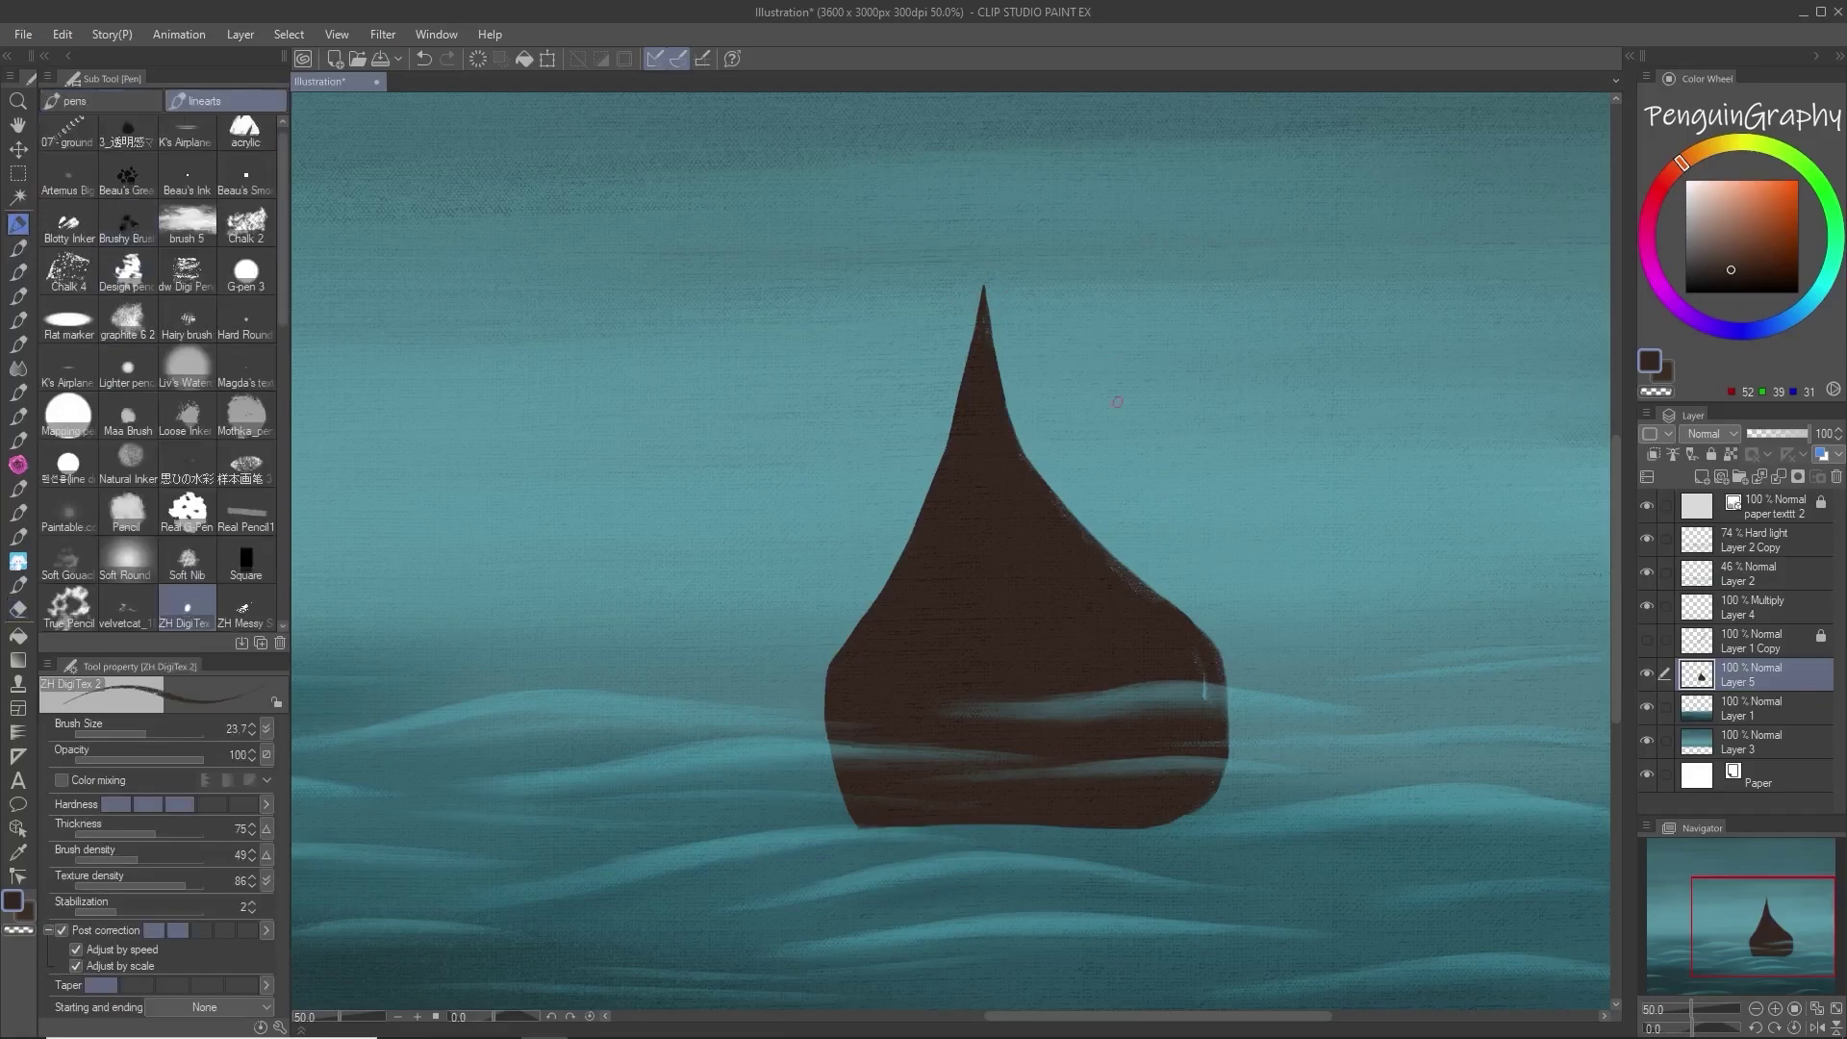
{"action": "mouse_move", "coordinate": [1002, 387]}
{"action": "left_mouse_down"}
{"action": "mouse_move", "coordinate": [1050, 481]}
{"action": "mouse_move", "coordinate": [1160, 595]}
{"action": "left_mouse_up"}
{"action": "left_click", "coordinate": [251, 929]}
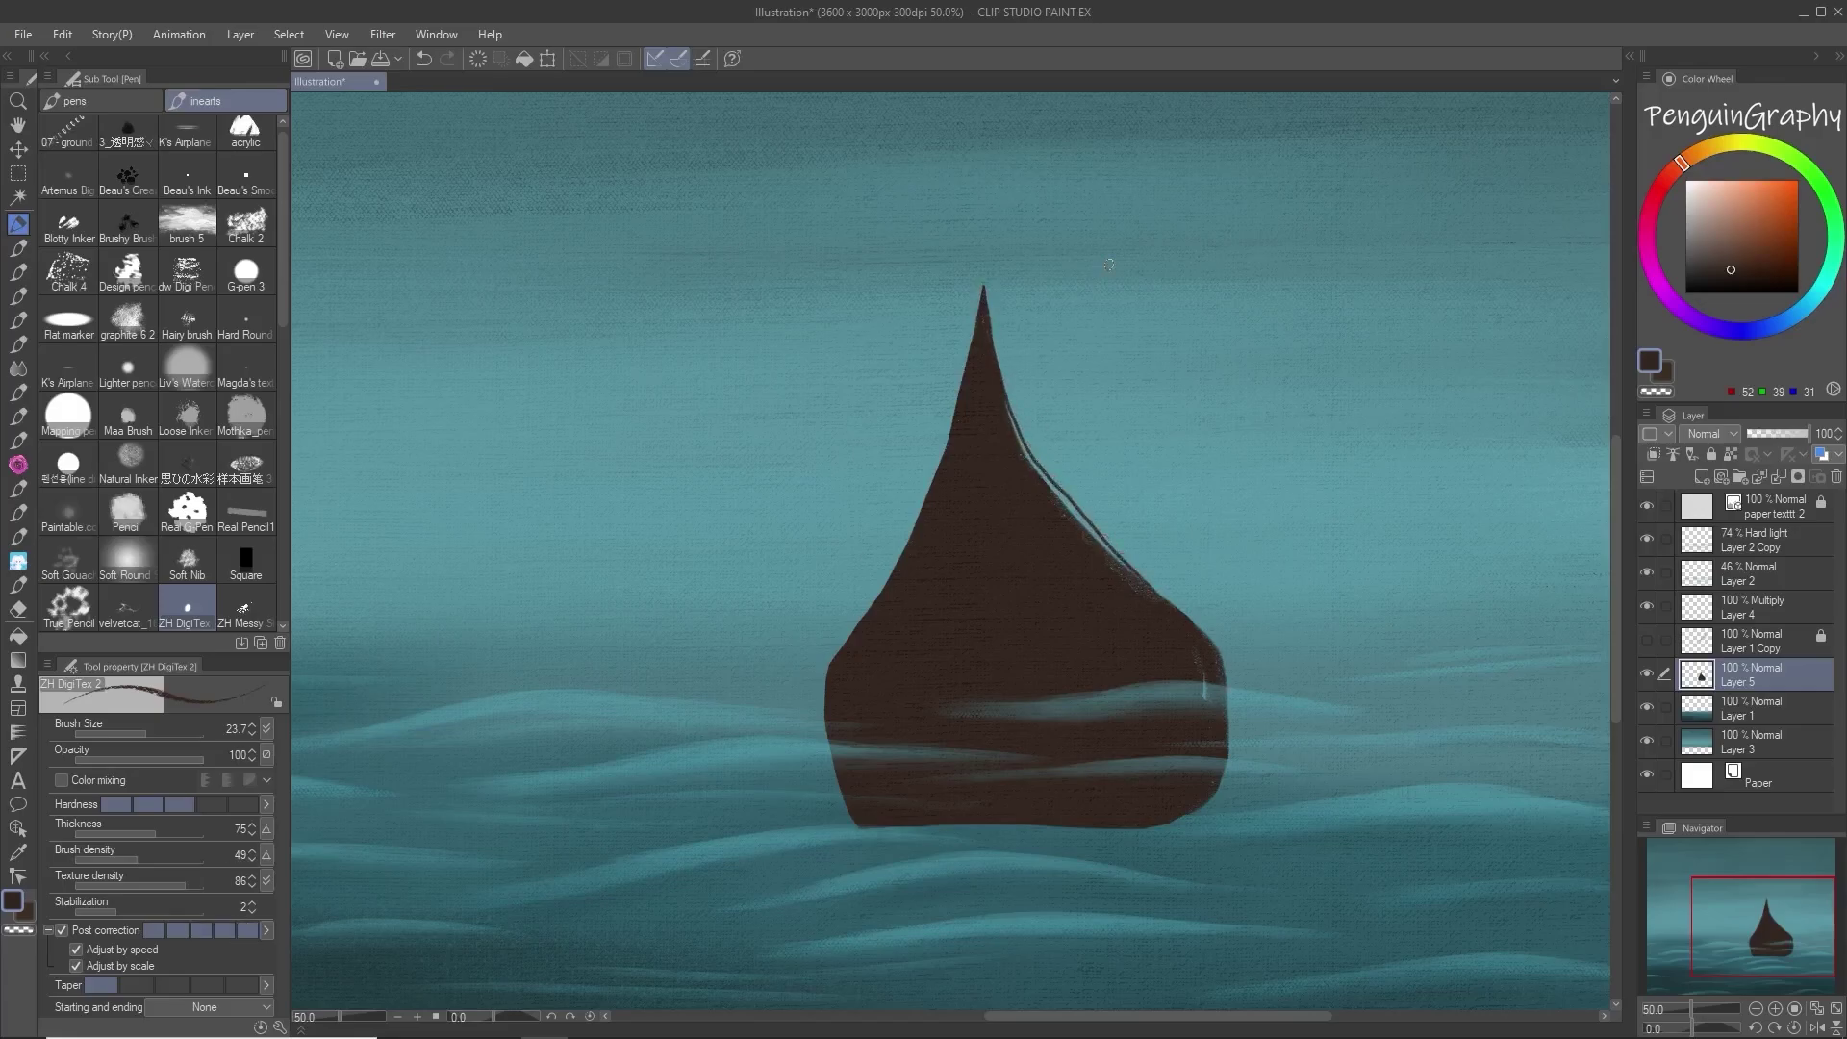
{"action": "mouse_move", "coordinate": [984, 293]}
{"action": "left_mouse_down"}
{"action": "mouse_move", "coordinate": [1029, 430]}
{"action": "mouse_move", "coordinate": [1121, 561]}
{"action": "left_mouse_up"}
{"action": "mouse_move", "coordinate": [1004, 416]}
{"action": "left_mouse_down"}
{"action": "mouse_move", "coordinate": [1082, 523]}
{"action": "mouse_move", "coordinate": [1221, 647]}
{"action": "mouse_move", "coordinate": [1230, 717]}
{"action": "left_mouse_up"}
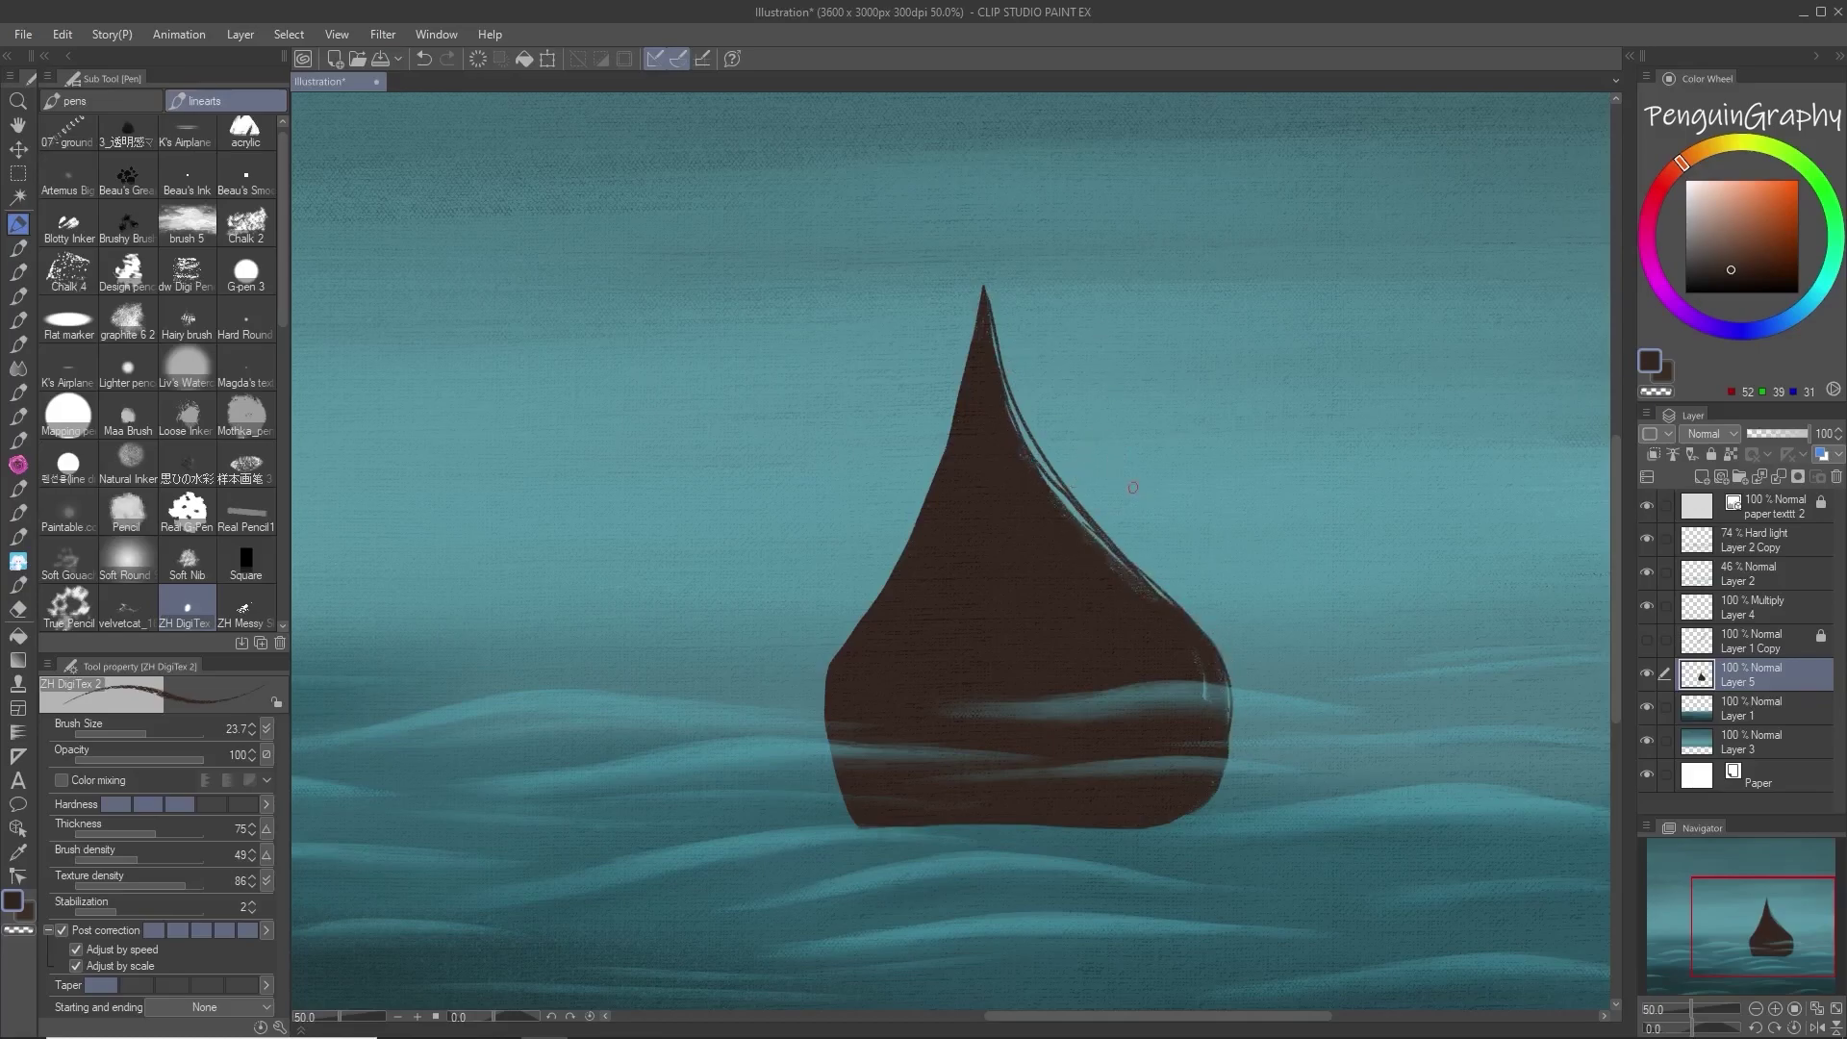
{"action": "key", "text": "ctrl+z"}
Step: Trim the hull's lower right side with the Hard eraser and restroke its edge at brush size 25.5
{"action": "key", "text": "e"}
{"action": "left_click_drag", "start_coordinate": [1209, 636], "coordinate": [1230, 759]}
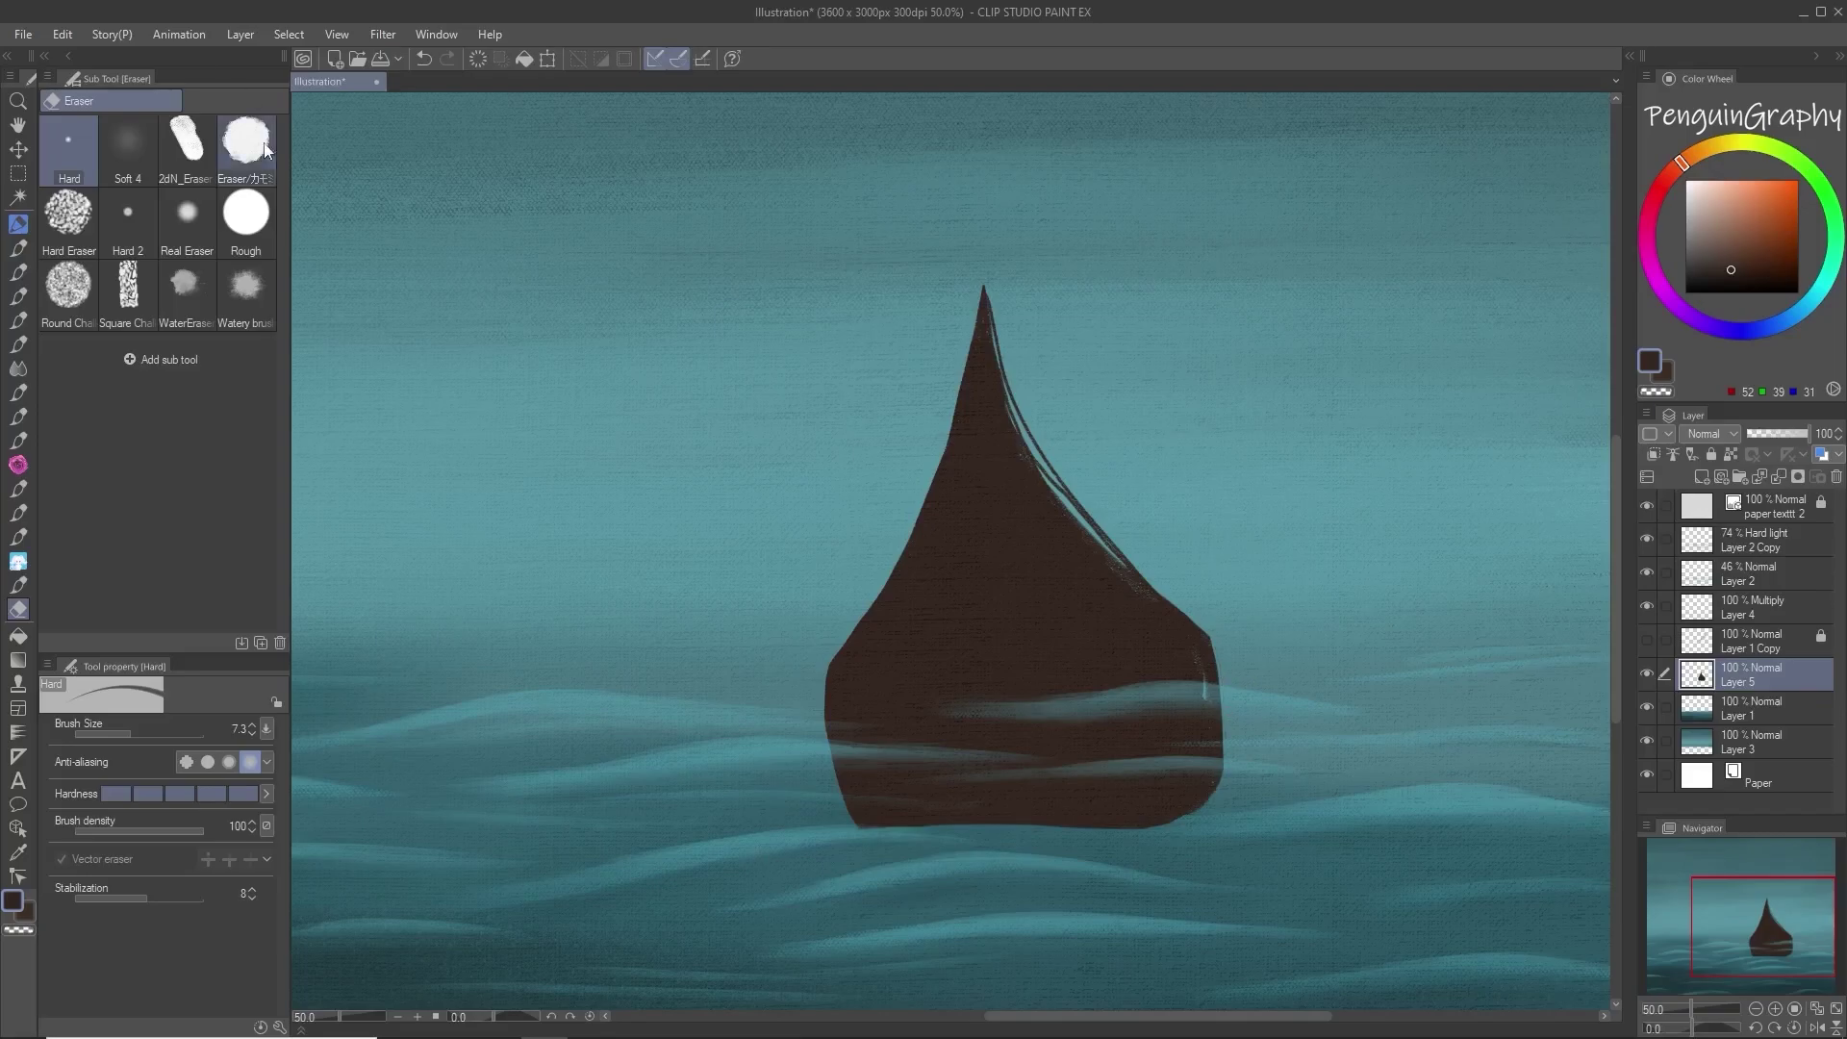
{"action": "left_click", "coordinate": [17, 224]}
{"action": "mouse_move", "coordinate": [1118, 575]}
{"action": "left_mouse_down"}
{"action": "mouse_move", "coordinate": [1200, 651]}
{"action": "mouse_move", "coordinate": [1203, 687]}
{"action": "left_mouse_up"}
{"action": "left_click", "coordinate": [148, 734]}
{"action": "mouse_move", "coordinate": [1145, 584]}
{"action": "left_mouse_down"}
{"action": "mouse_move", "coordinate": [1206, 638]}
{"action": "mouse_move", "coordinate": [1223, 737]}
{"action": "left_mouse_up"}
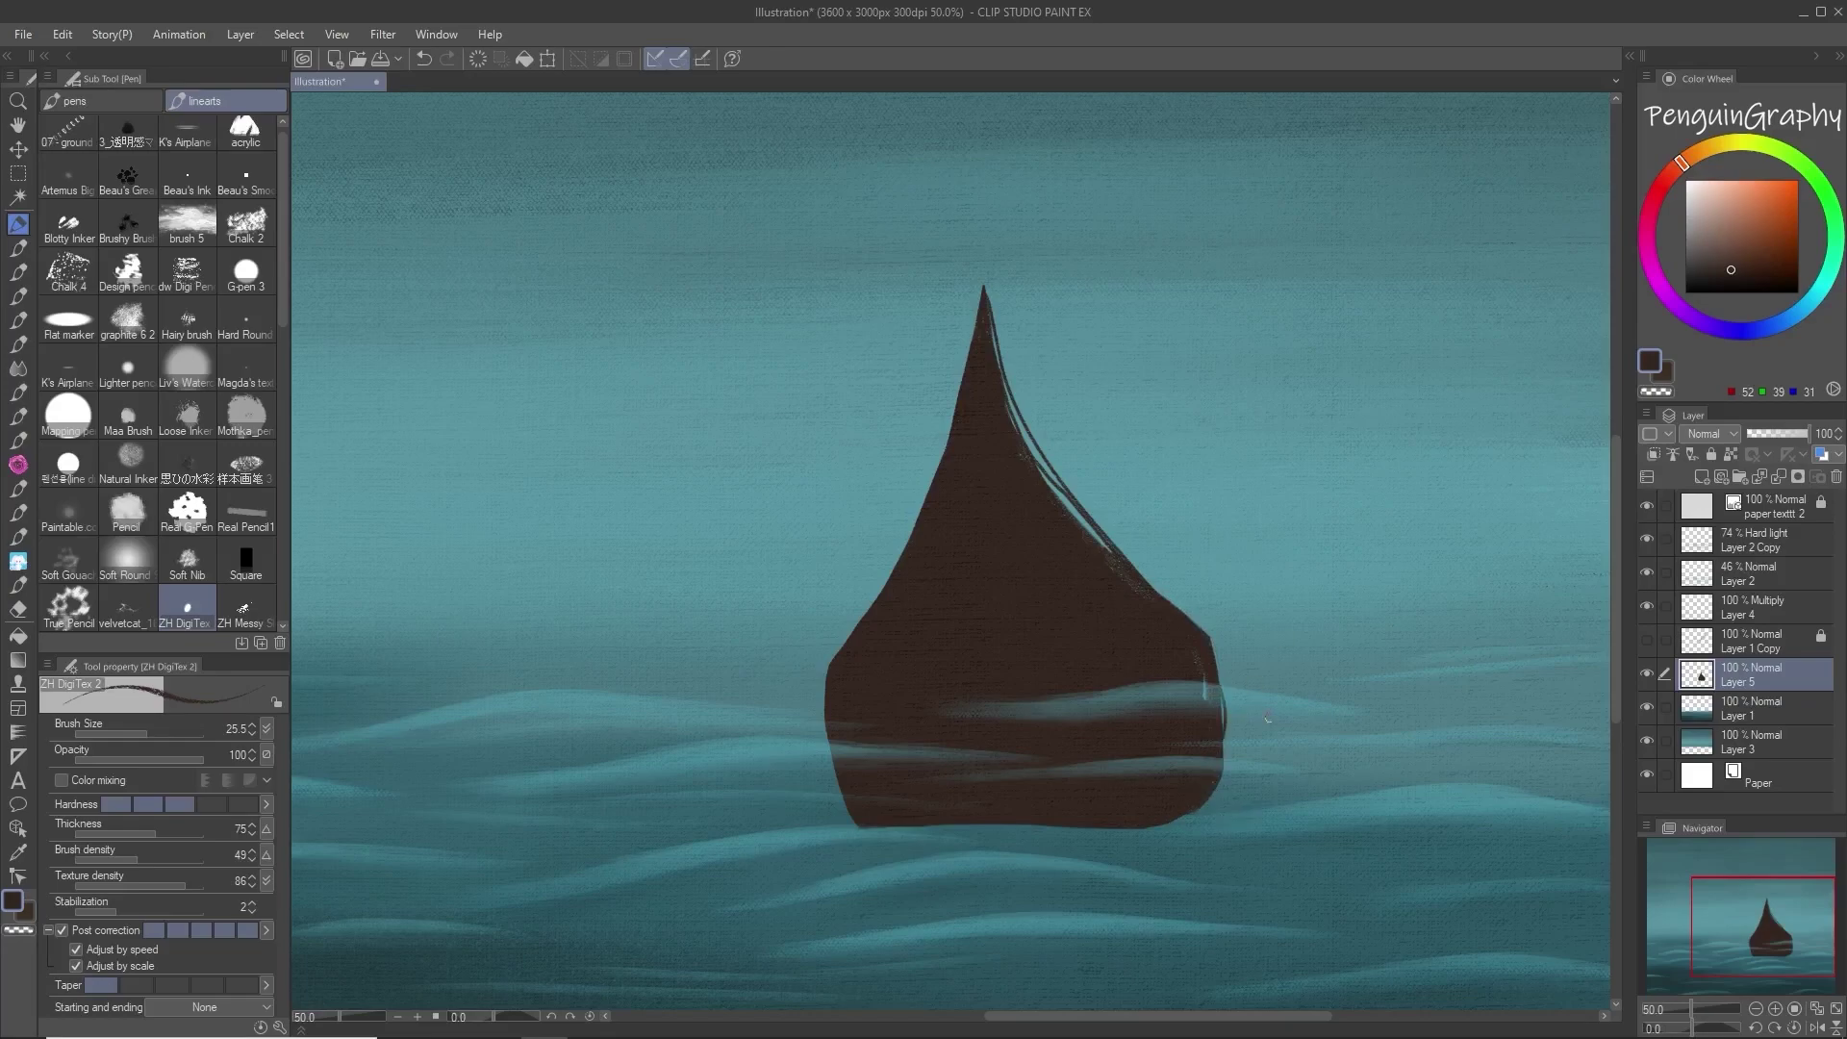
Step: Round out the hull's lower right side using weaker post correction without speed or scale adjustment
{"action": "left_click", "coordinate": [76, 950]}
{"action": "left_click", "coordinate": [76, 966]}
{"action": "left_click", "coordinate": [204, 931]}
{"action": "left_click_drag", "start_coordinate": [1179, 612], "coordinate": [1211, 640]}
{"action": "key", "text": "ctrl+z"}
{"action": "mouse_move", "coordinate": [1207, 780]}
{"action": "left_mouse_down"}
{"action": "mouse_move", "coordinate": [1218, 633]}
{"action": "mouse_move", "coordinate": [1194, 627]}
{"action": "mouse_move", "coordinate": [1225, 747]}
{"action": "left_mouse_up"}
{"action": "left_click_drag", "start_coordinate": [1205, 646], "coordinate": [1216, 651]}
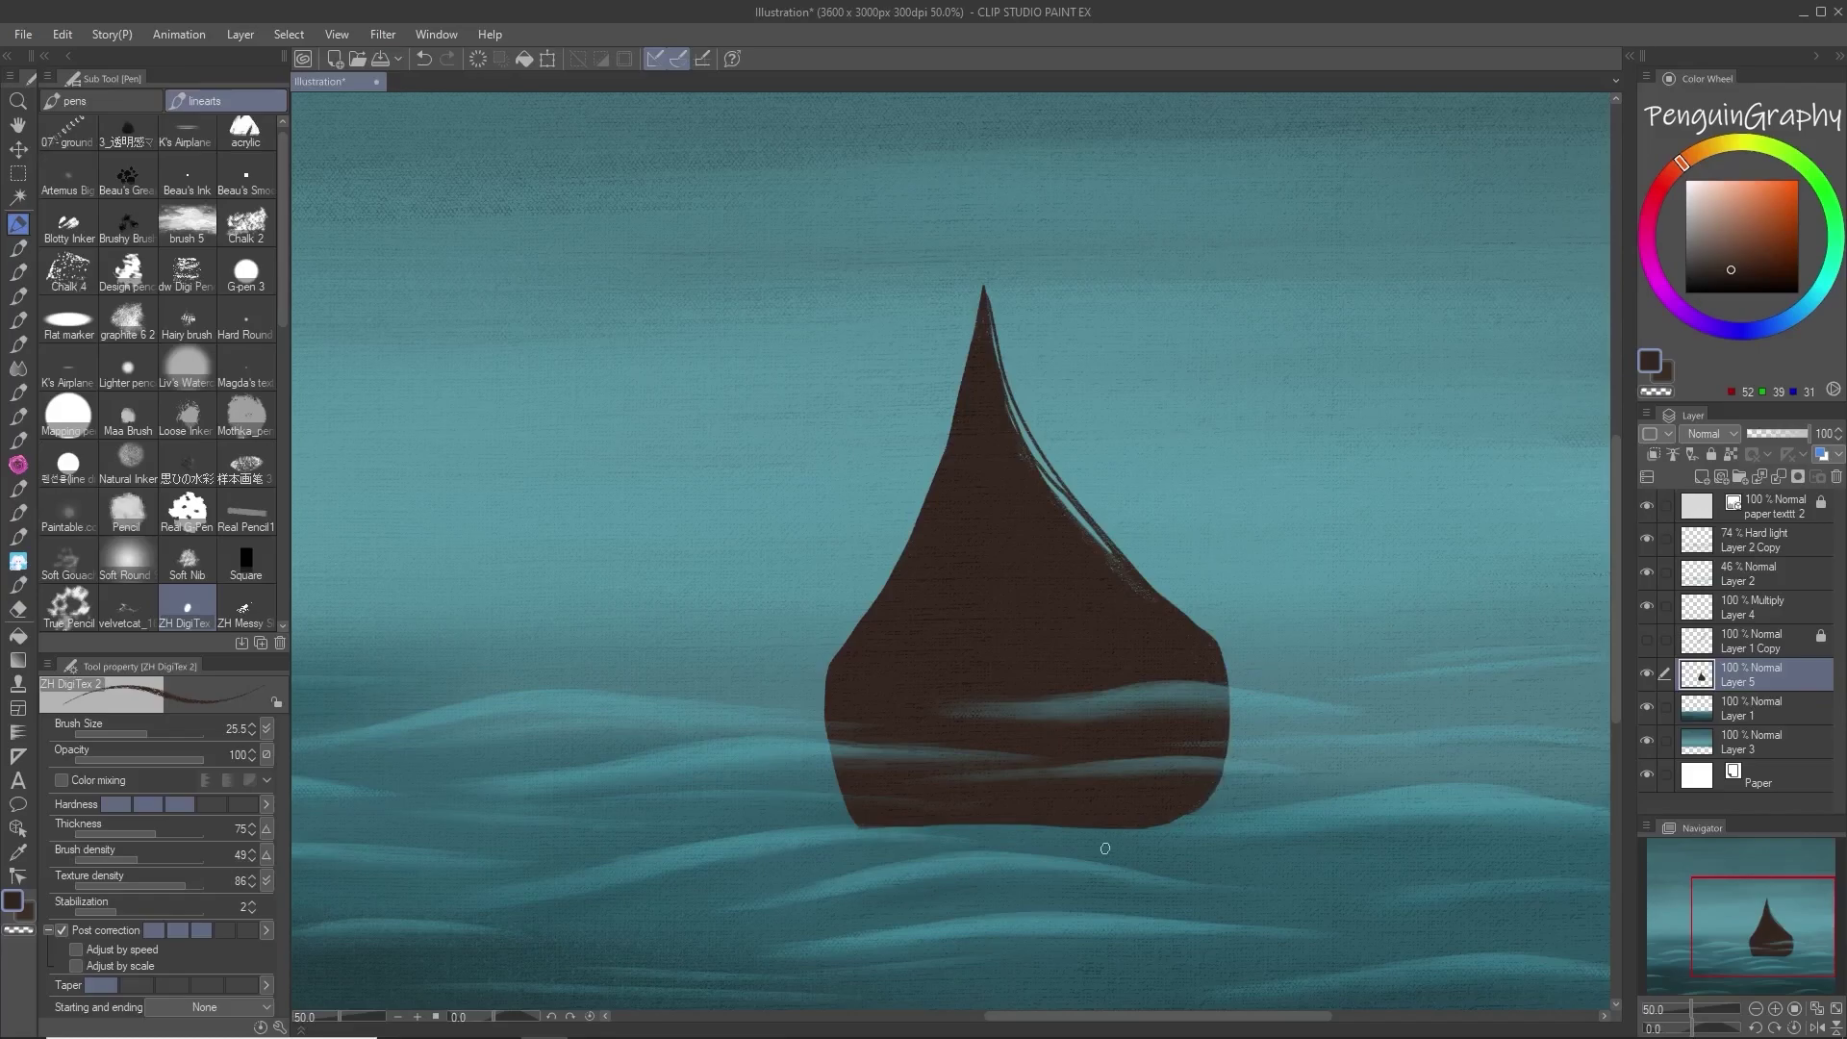
{"action": "key", "text": "ctrl+z"}
{"action": "left_click_drag", "start_coordinate": [1210, 788], "coordinate": [1151, 824]}
Step: Fill the gaps along the hull's right edge, using the Mapping pen at size 53.5
{"action": "mouse_move", "coordinate": [990, 324]}
{"action": "left_mouse_down"}
{"action": "mouse_move", "coordinate": [1023, 435]}
{"action": "mouse_move", "coordinate": [1103, 544]}
{"action": "left_mouse_up"}
{"action": "left_click", "coordinate": [67, 414]}
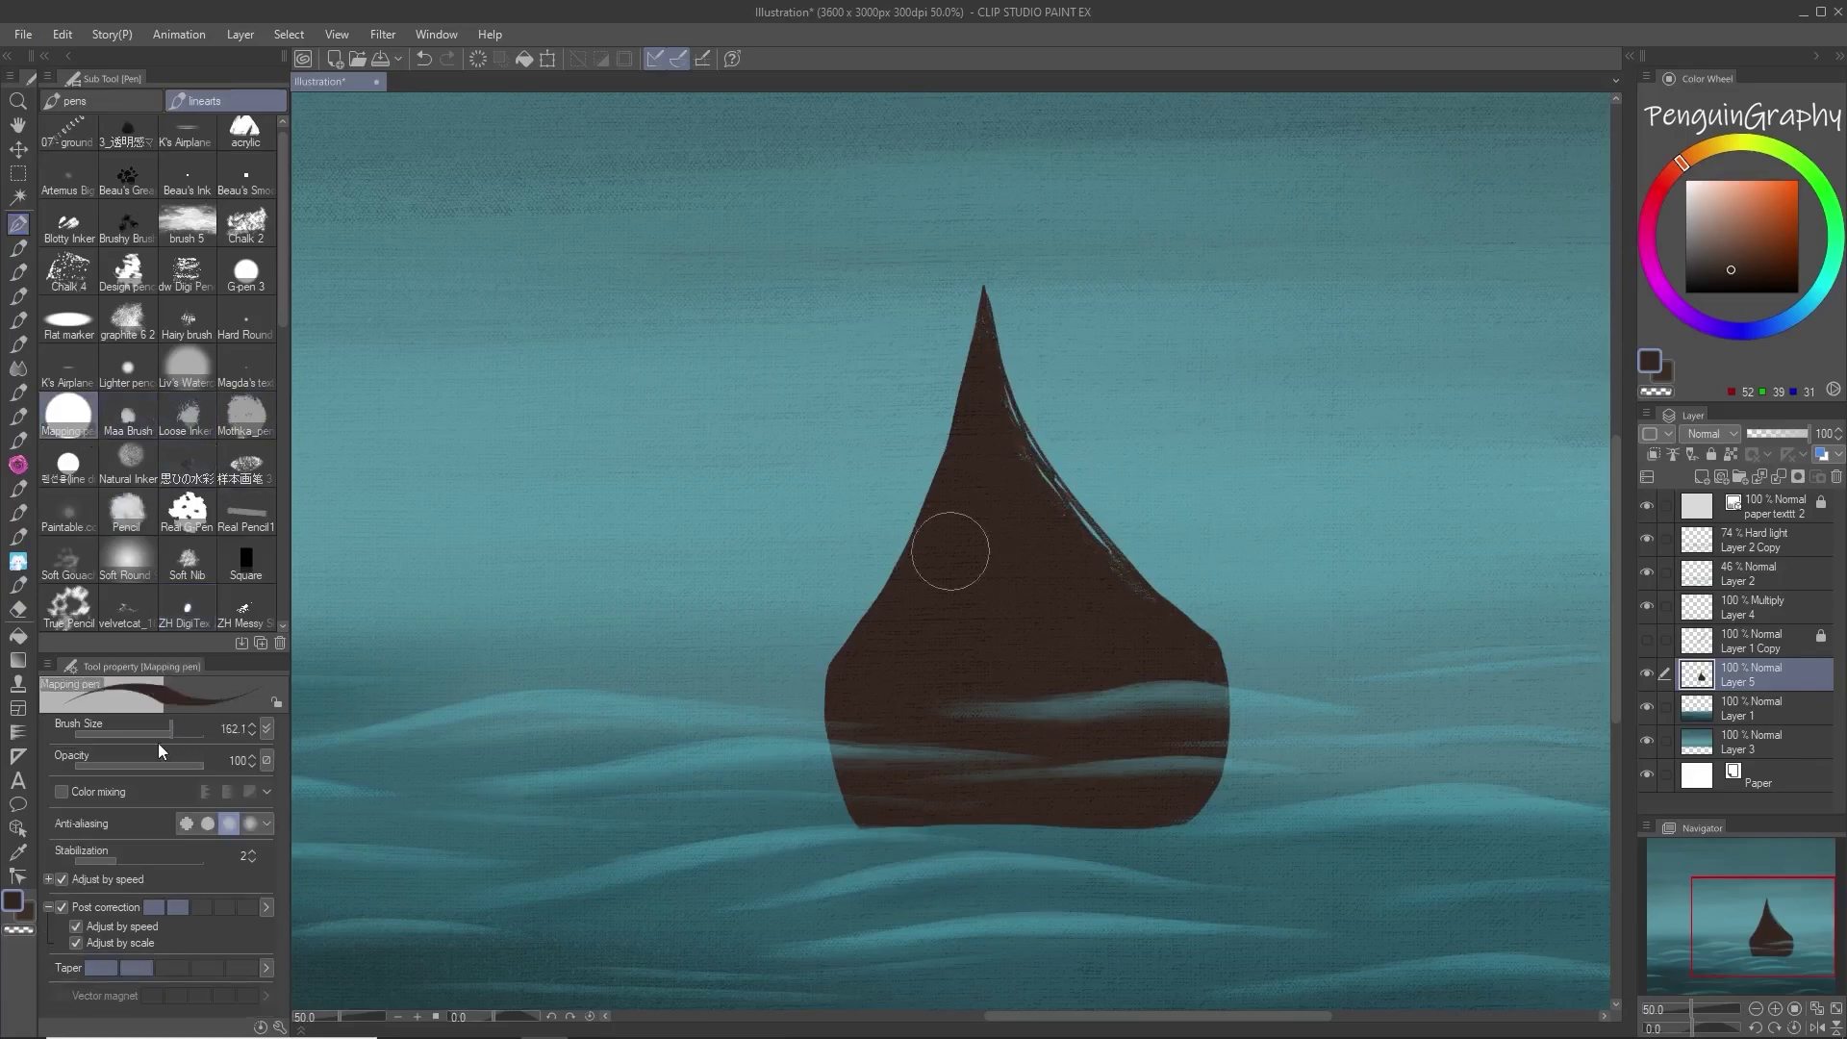
{"action": "left_click_drag", "start_coordinate": [1002, 446], "coordinate": [1163, 609]}
{"action": "mouse_move", "coordinate": [1107, 554]}
{"action": "left_mouse_down"}
{"action": "mouse_move", "coordinate": [1207, 641]}
{"action": "mouse_move", "coordinate": [1218, 736]}
{"action": "mouse_move", "coordinate": [1186, 810]}
{"action": "left_mouse_up"}
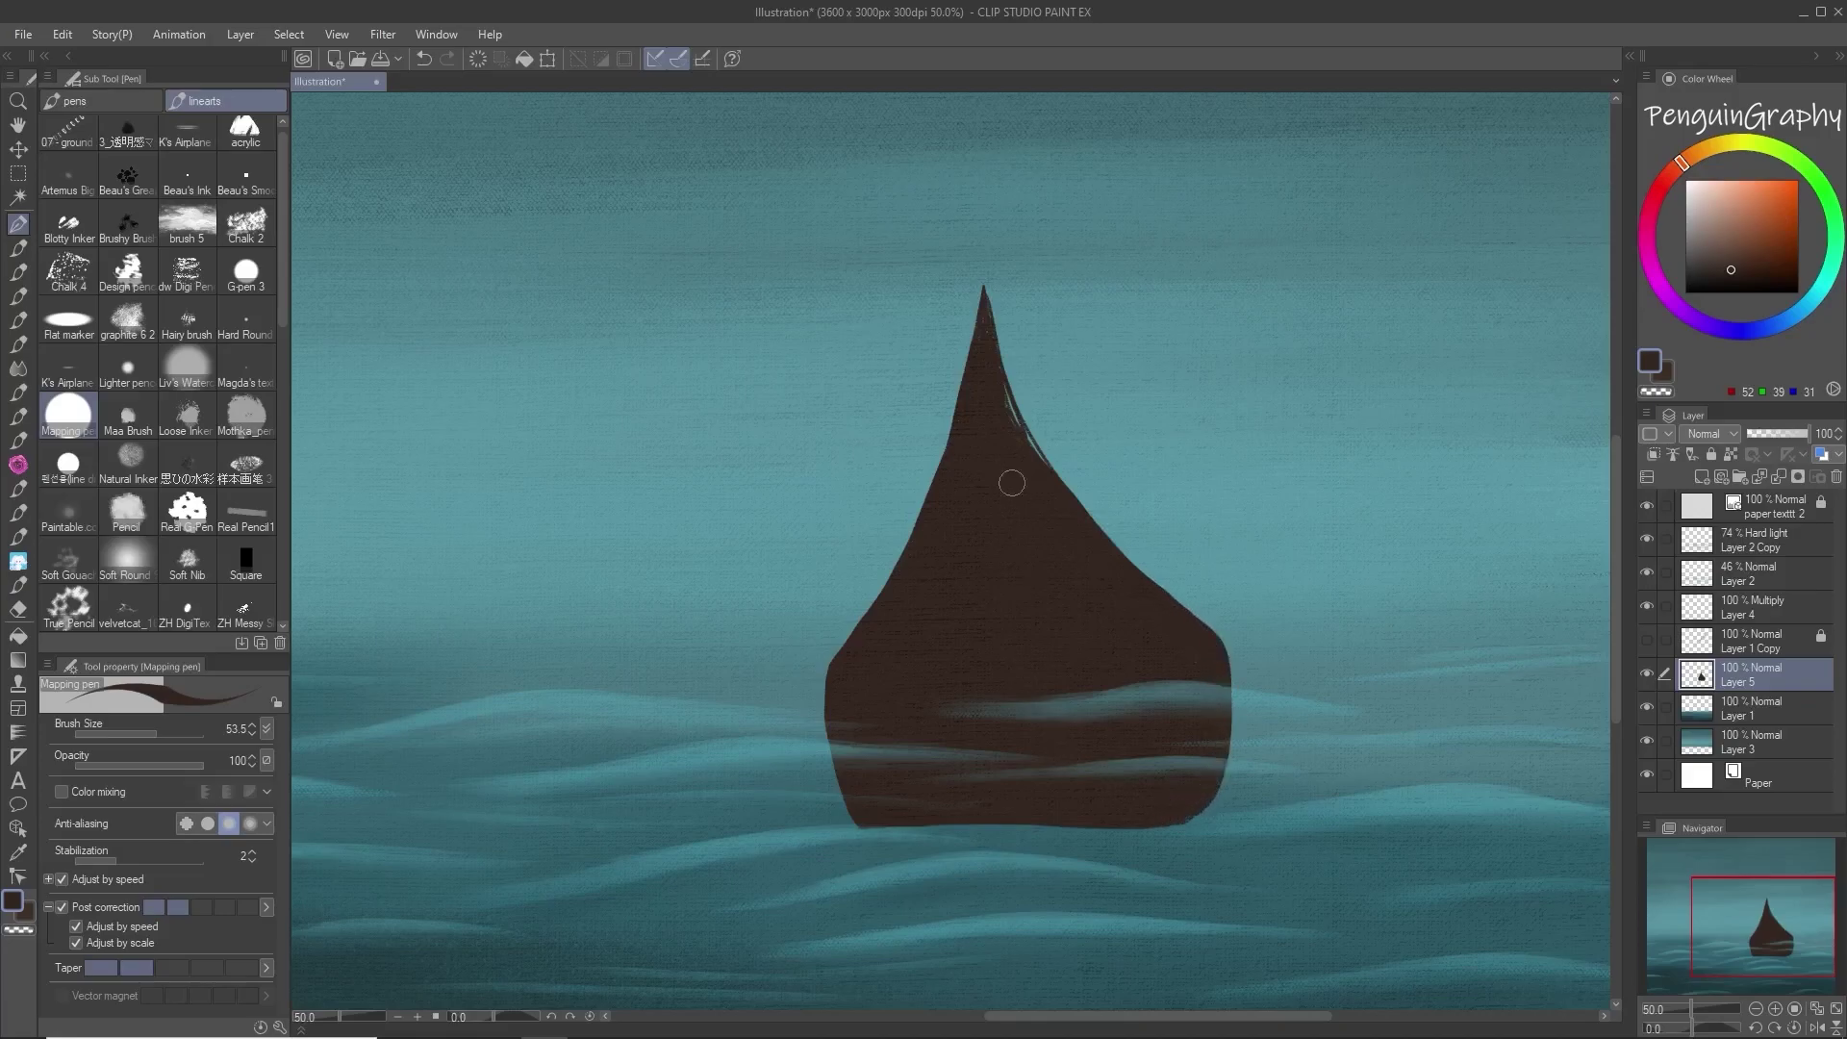
Step: Refine the hull's upper right and left edges with the Mapping pen at size 15.2
{"action": "left_click", "coordinate": [140, 734]}
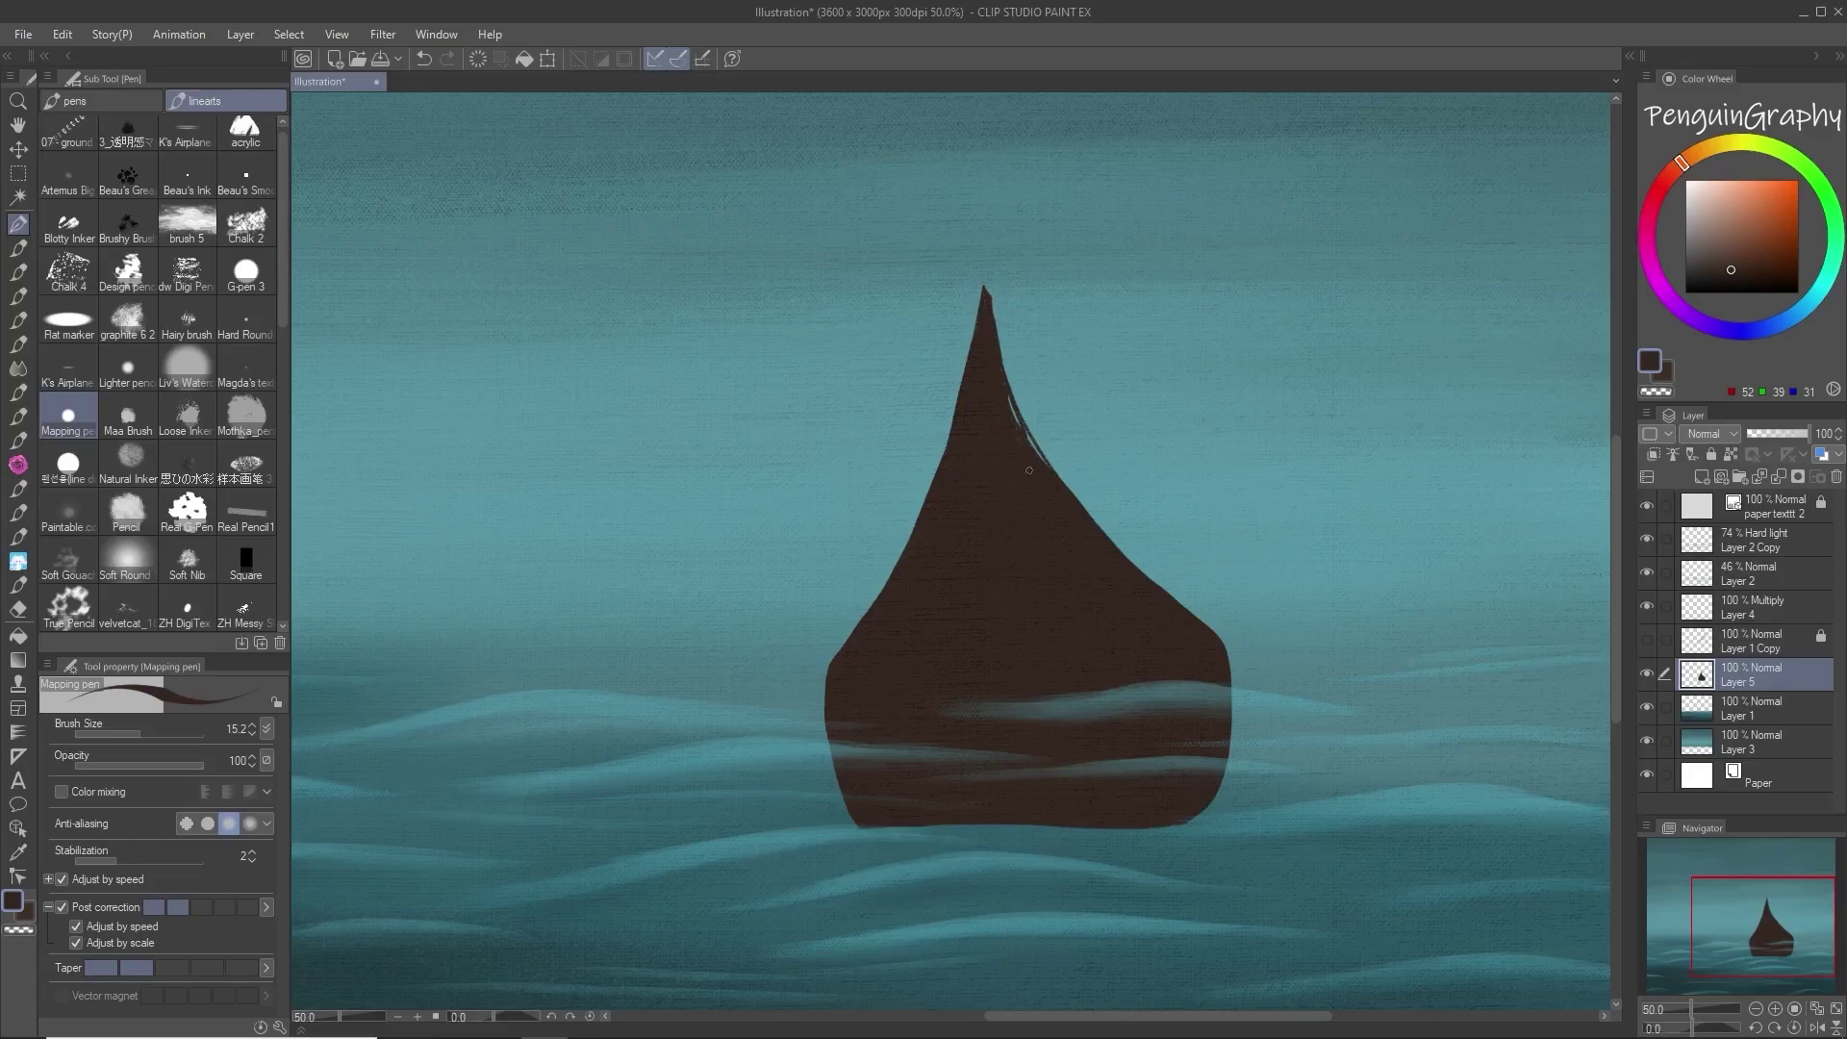
{"action": "left_click_drag", "start_coordinate": [987, 306], "coordinate": [1023, 432]}
{"action": "left_click_drag", "start_coordinate": [993, 363], "coordinate": [1107, 536]}
{"action": "key", "text": "ctrl+z"}
{"action": "key", "text": "ctrl+z"}
{"action": "mouse_move", "coordinate": [829, 659]}
{"action": "left_mouse_down"}
{"action": "mouse_move", "coordinate": [907, 535]}
{"action": "mouse_move", "coordinate": [971, 351]}
{"action": "left_mouse_up"}
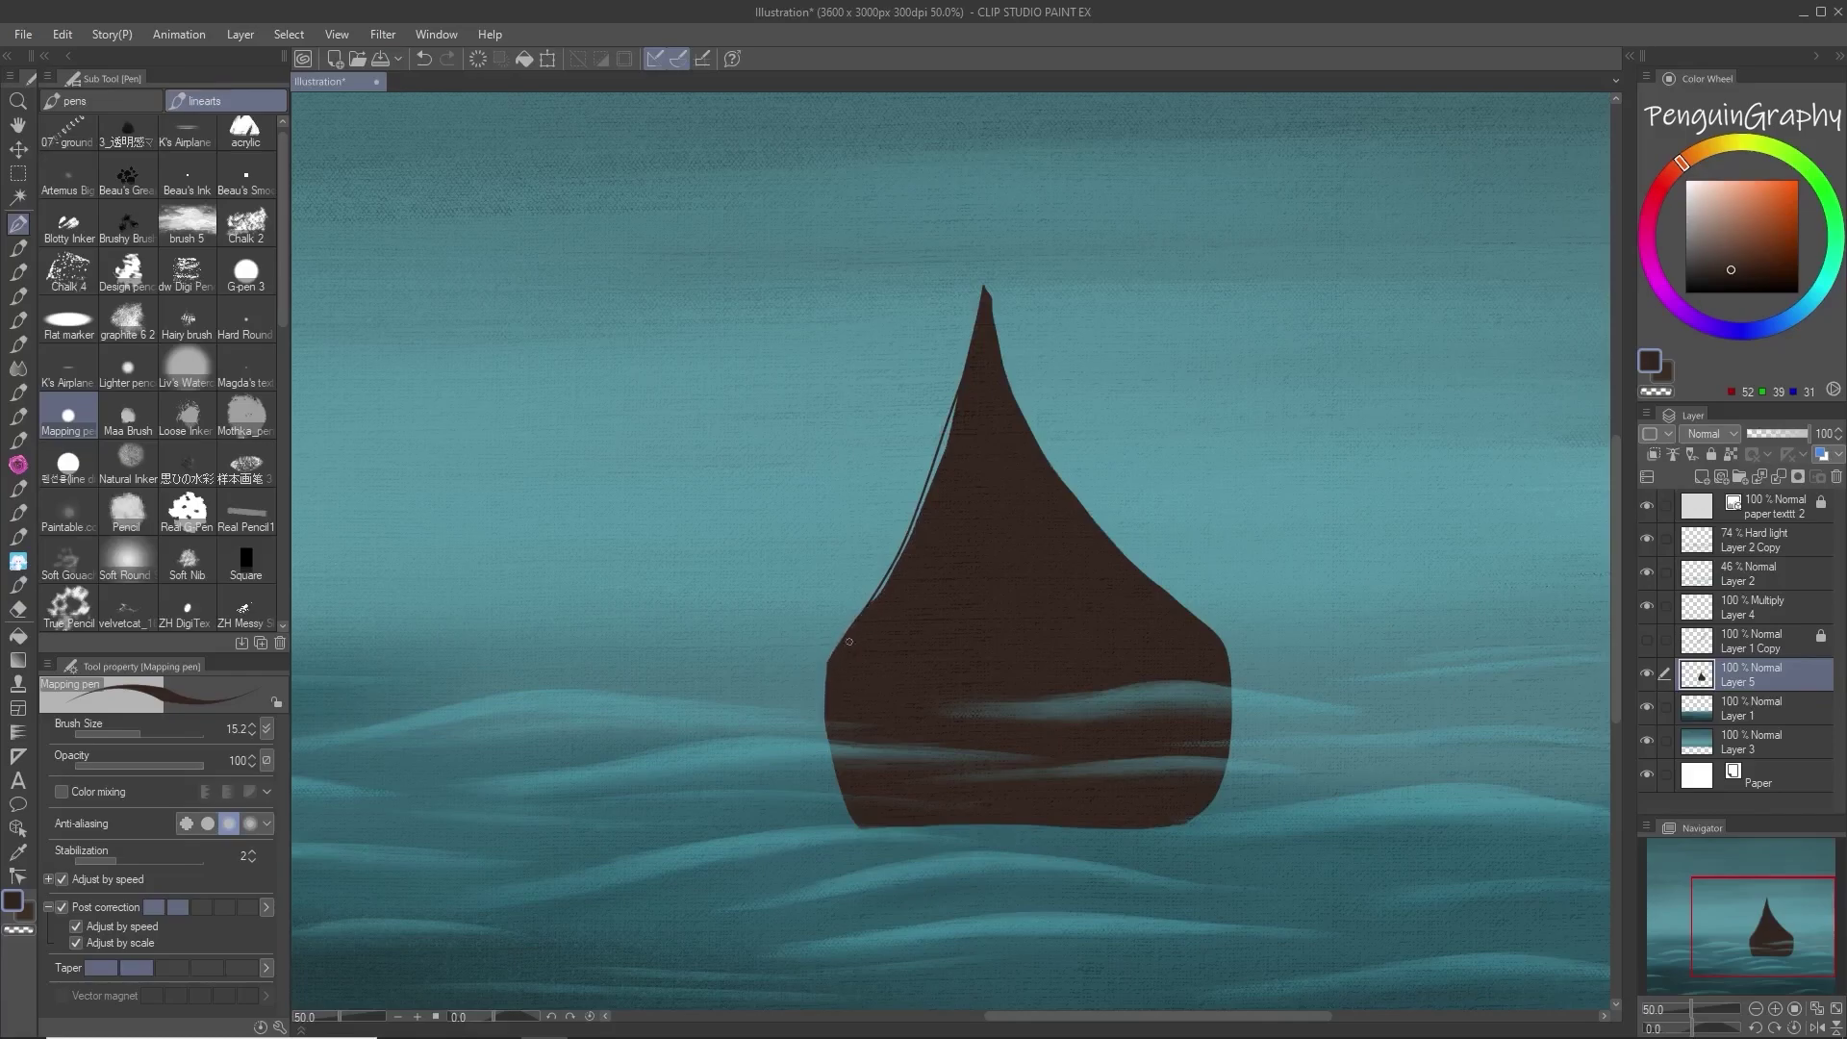
{"action": "left_click_drag", "start_coordinate": [924, 498], "coordinate": [962, 385]}
{"action": "key", "text": "ctrl+z"}
Step: Show the sketch and prepare Liv's Watercolour Brush at size 70 with a lighter brown, RGB 87, 70, 60
{"action": "left_click", "coordinate": [1648, 638]}
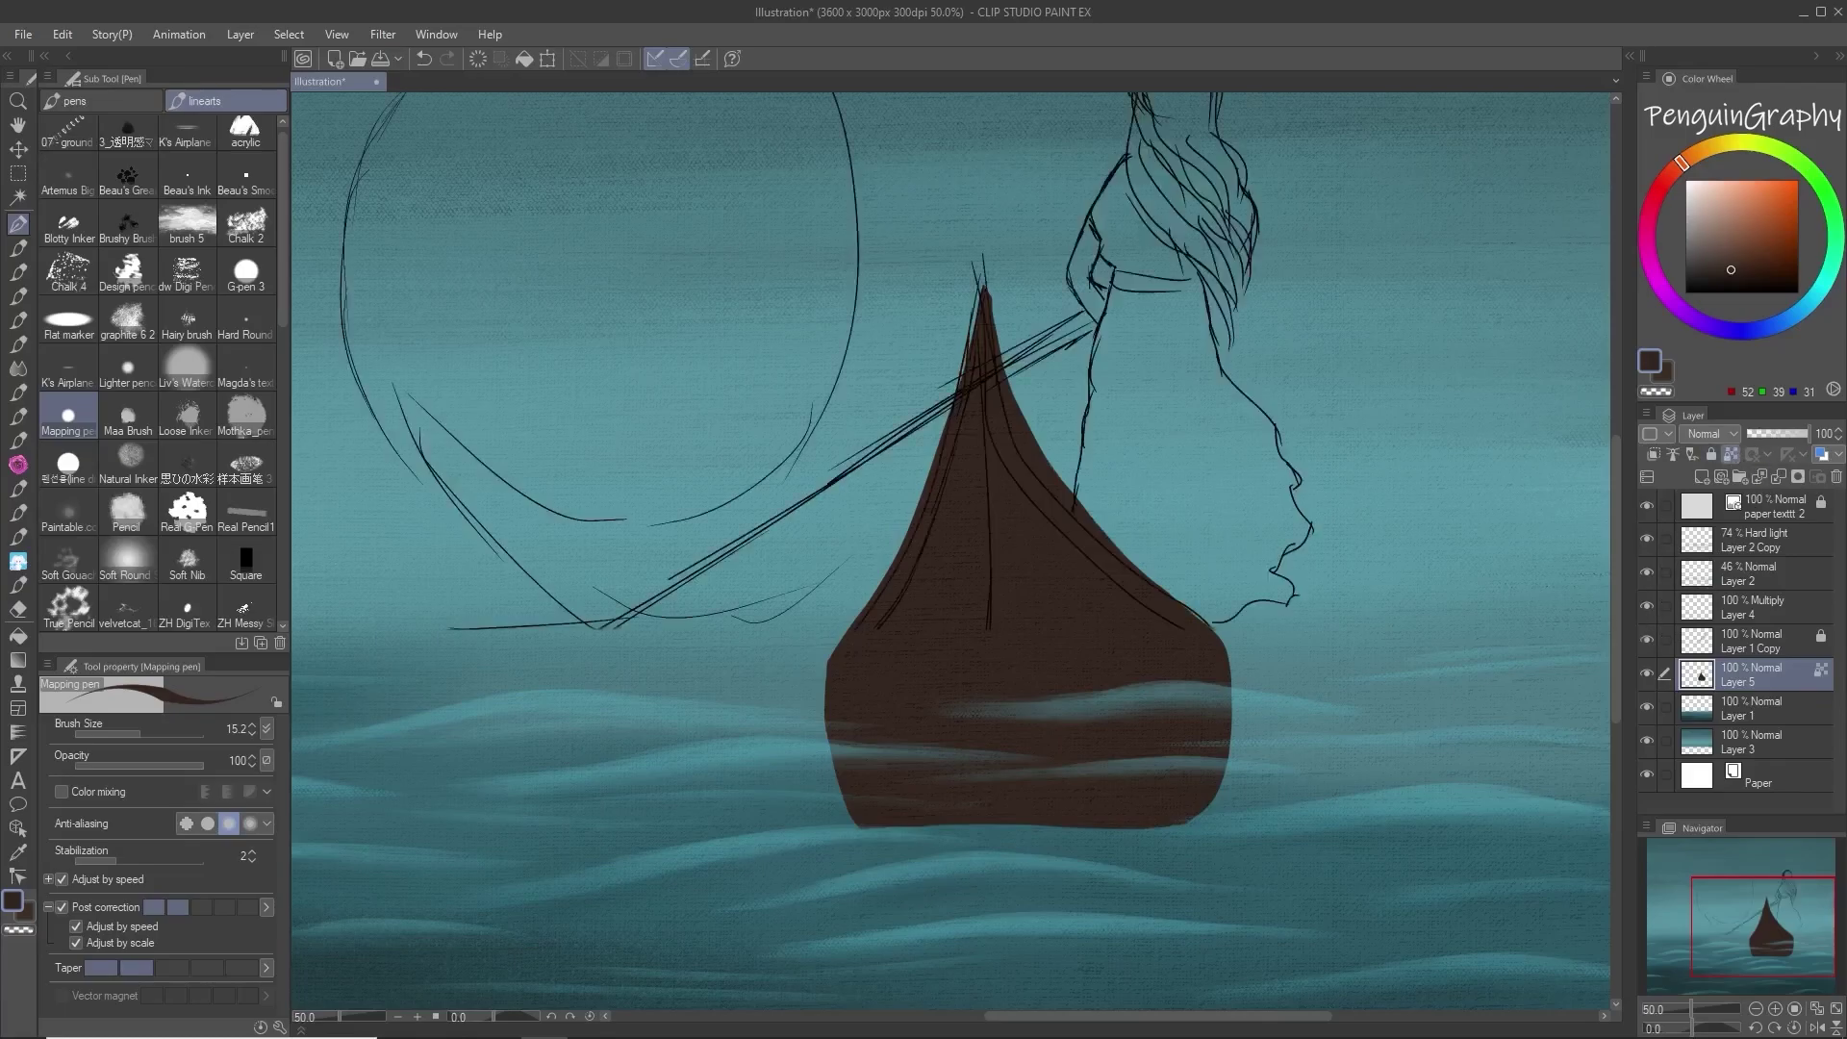
{"action": "left_click", "coordinate": [1727, 267]}
{"action": "left_click", "coordinate": [1713, 265]}
{"action": "left_click", "coordinate": [1720, 254]}
{"action": "left_click", "coordinate": [140, 733]}
{"action": "left_click", "coordinate": [186, 371]}
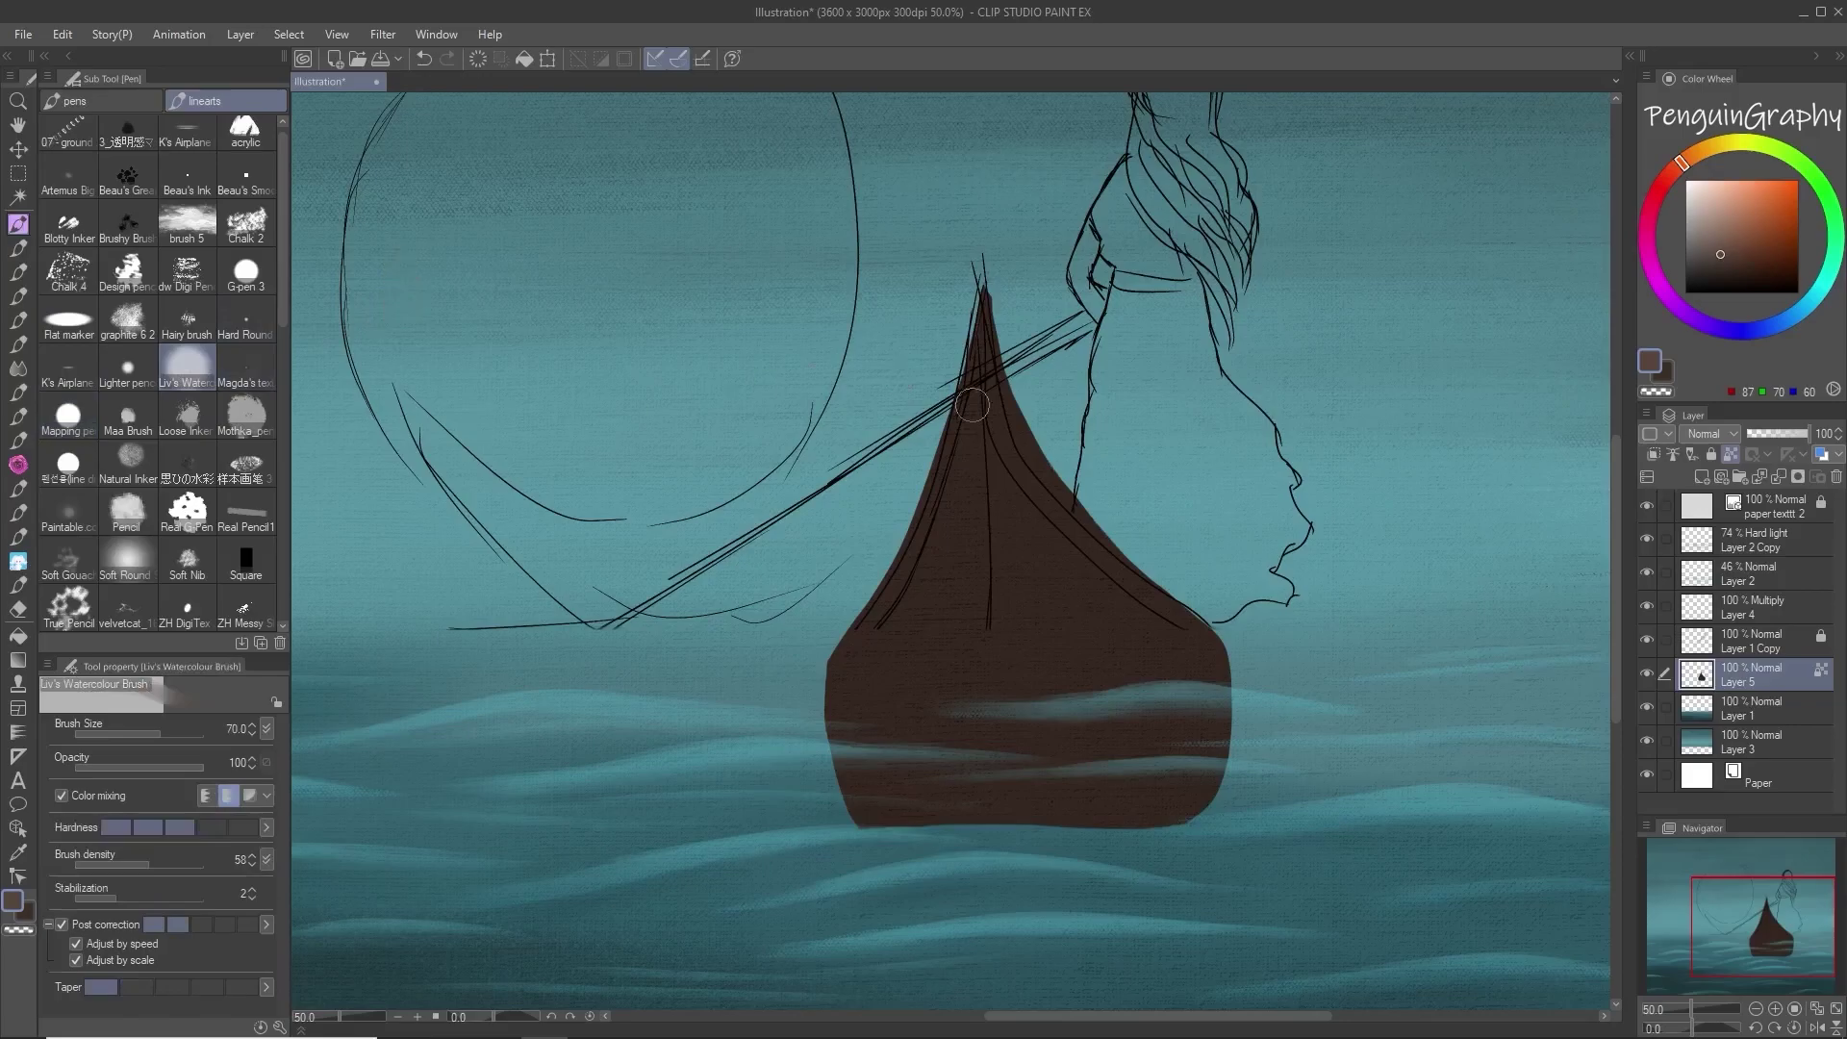
Step: Paint the hull's left half lighter brown, from the prow tip to the base, forming a central edge
{"action": "mouse_move", "coordinate": [969, 322]}
{"action": "left_mouse_down"}
{"action": "mouse_move", "coordinate": [913, 601]}
{"action": "mouse_move", "coordinate": [976, 345]}
{"action": "mouse_move", "coordinate": [946, 675]}
{"action": "mouse_move", "coordinate": [984, 562]}
{"action": "mouse_move", "coordinate": [910, 747]}
{"action": "left_mouse_up"}
{"action": "left_click_drag", "start_coordinate": [940, 679], "coordinate": [883, 788]}
{"action": "mouse_move", "coordinate": [976, 562]}
{"action": "left_mouse_down"}
{"action": "mouse_move", "coordinate": [955, 763]}
{"action": "mouse_move", "coordinate": [877, 815]}
{"action": "left_mouse_up"}
{"action": "left_click_drag", "start_coordinate": [926, 649], "coordinate": [870, 816]}
{"action": "mouse_move", "coordinate": [912, 598]}
{"action": "left_mouse_down"}
{"action": "mouse_move", "coordinate": [854, 738]}
{"action": "mouse_move", "coordinate": [813, 776]}
{"action": "left_mouse_up"}
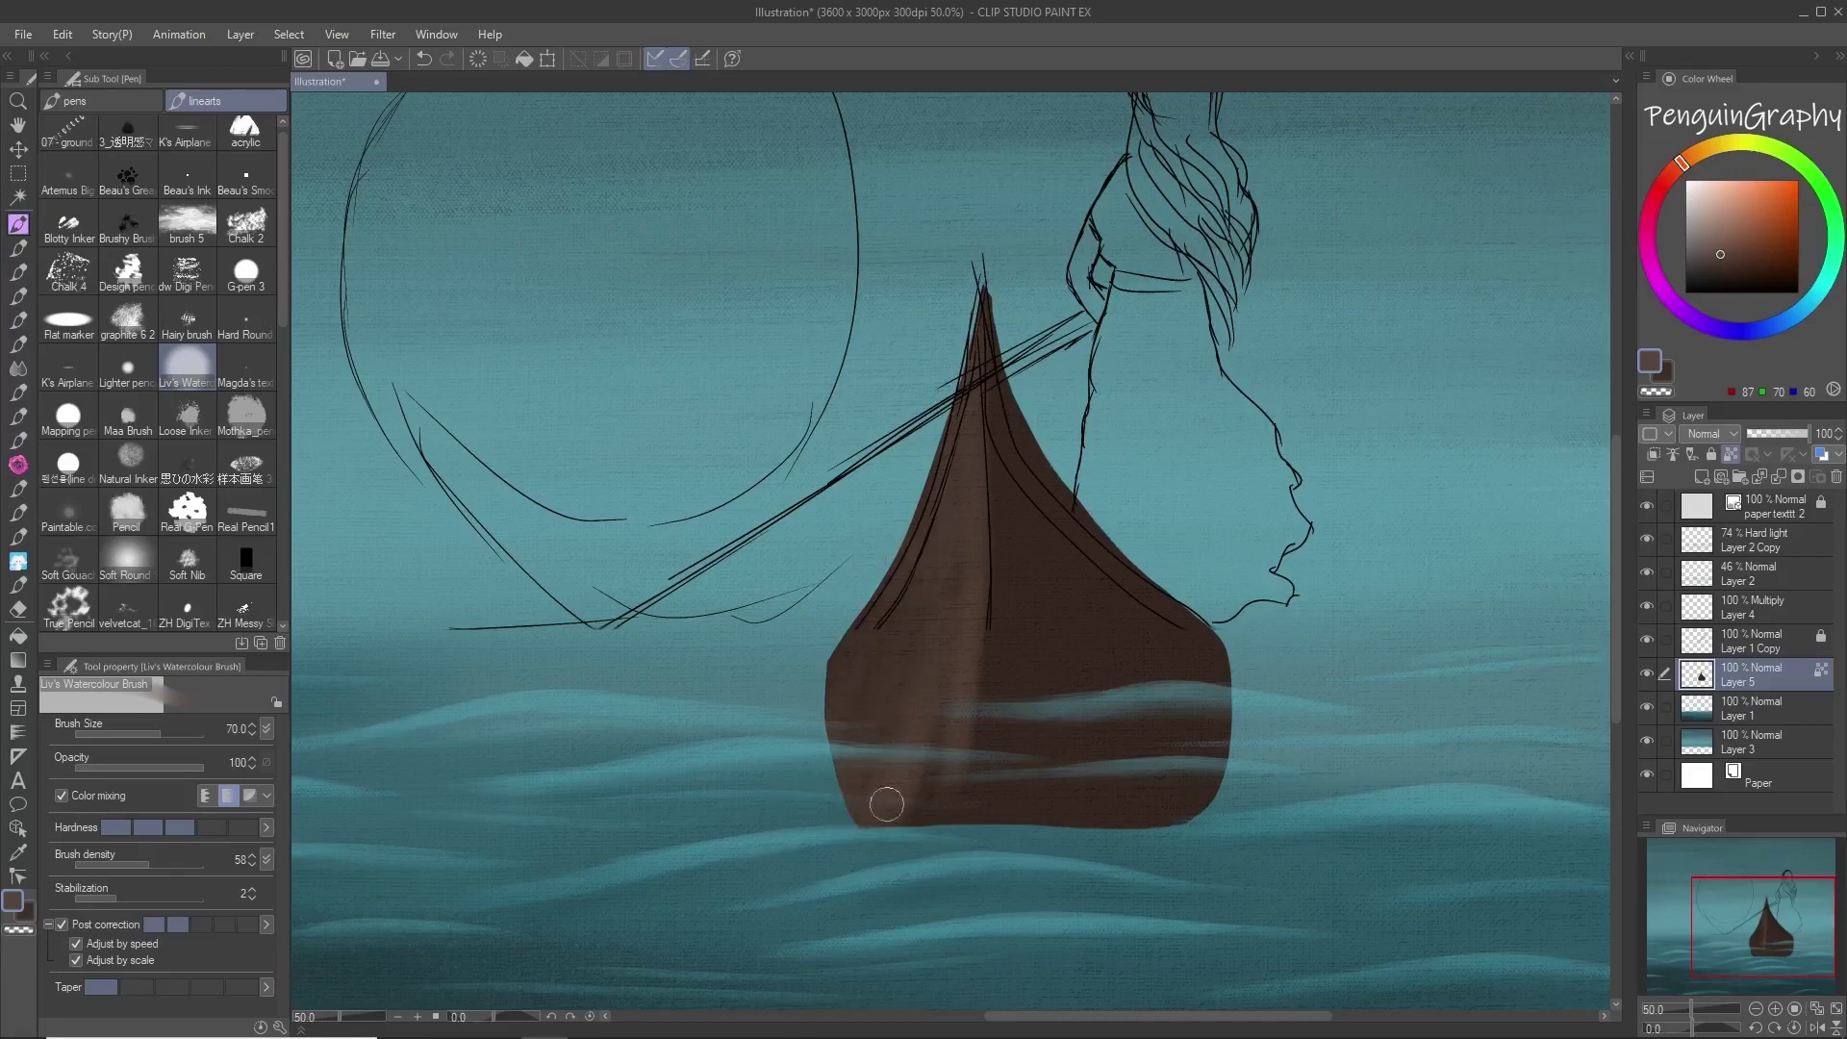
{"action": "left_click_drag", "start_coordinate": [946, 698], "coordinate": [918, 837]}
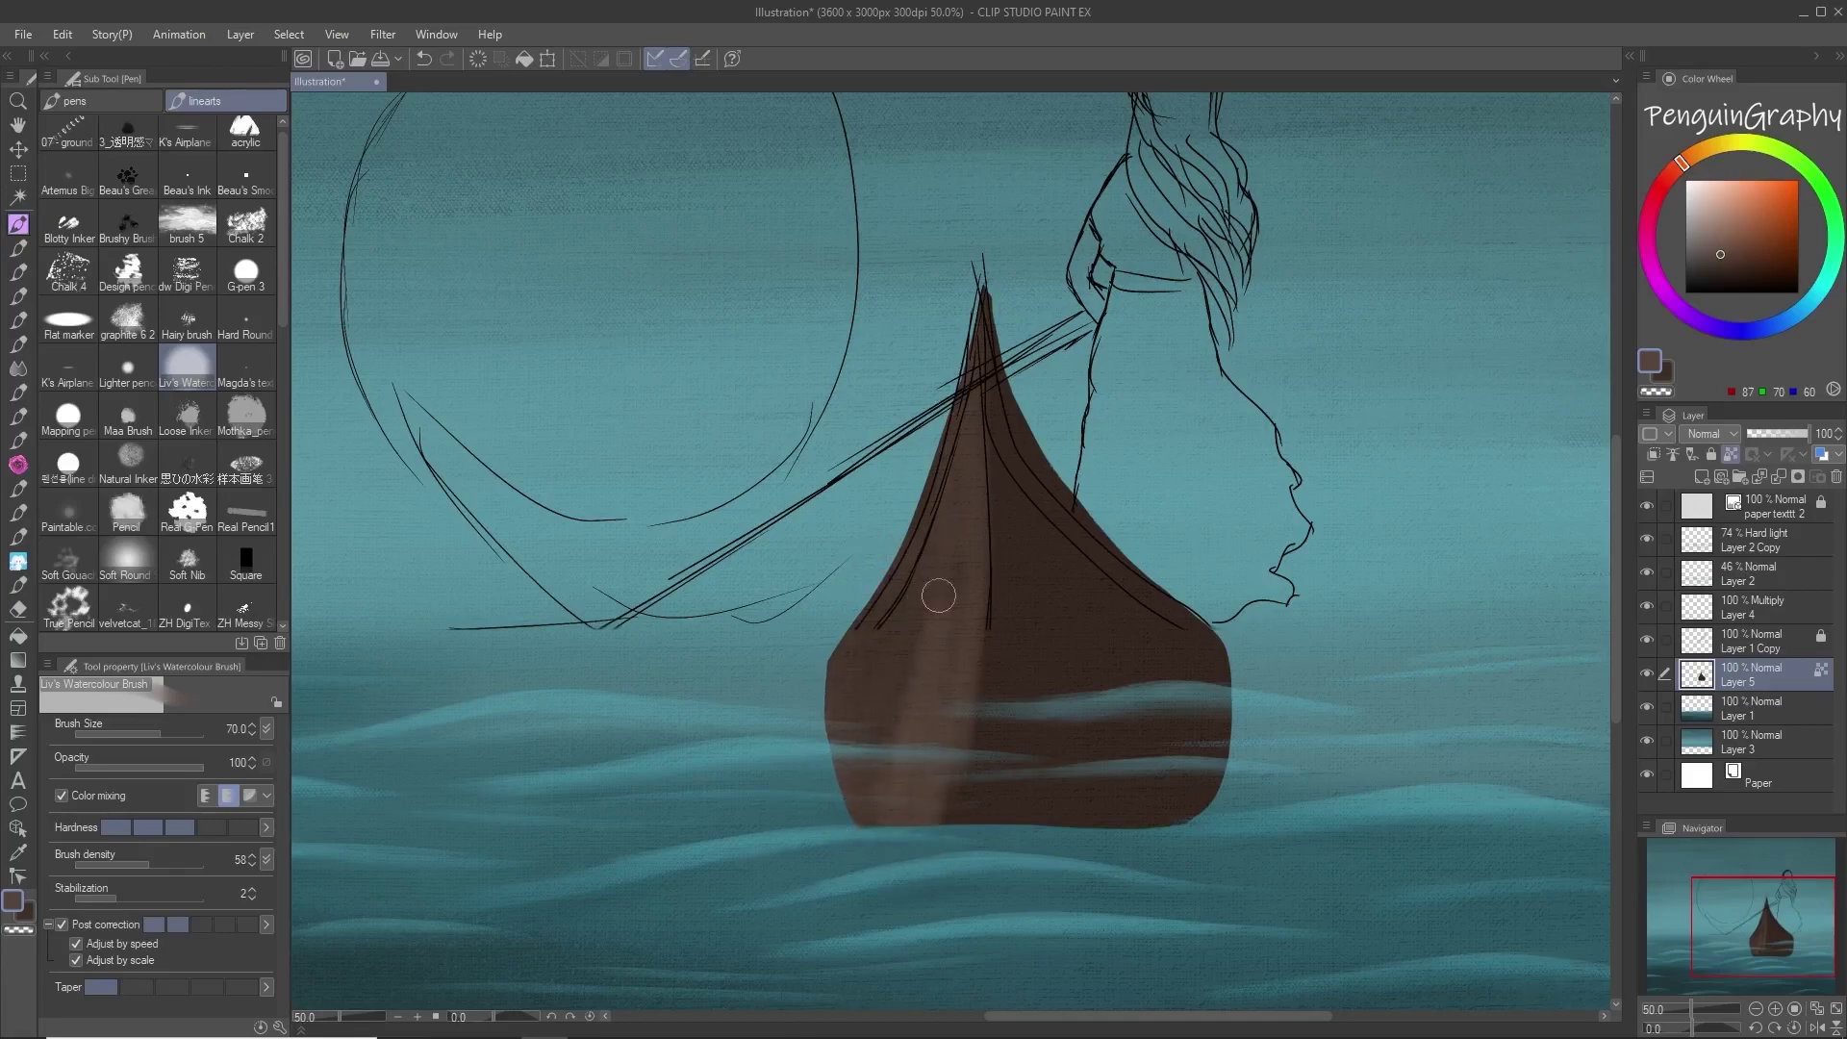
{"action": "left_click_drag", "start_coordinate": [931, 648], "coordinate": [875, 776]}
{"action": "left_click_drag", "start_coordinate": [925, 531], "coordinate": [806, 789]}
{"action": "left_click_drag", "start_coordinate": [950, 583], "coordinate": [968, 375]}
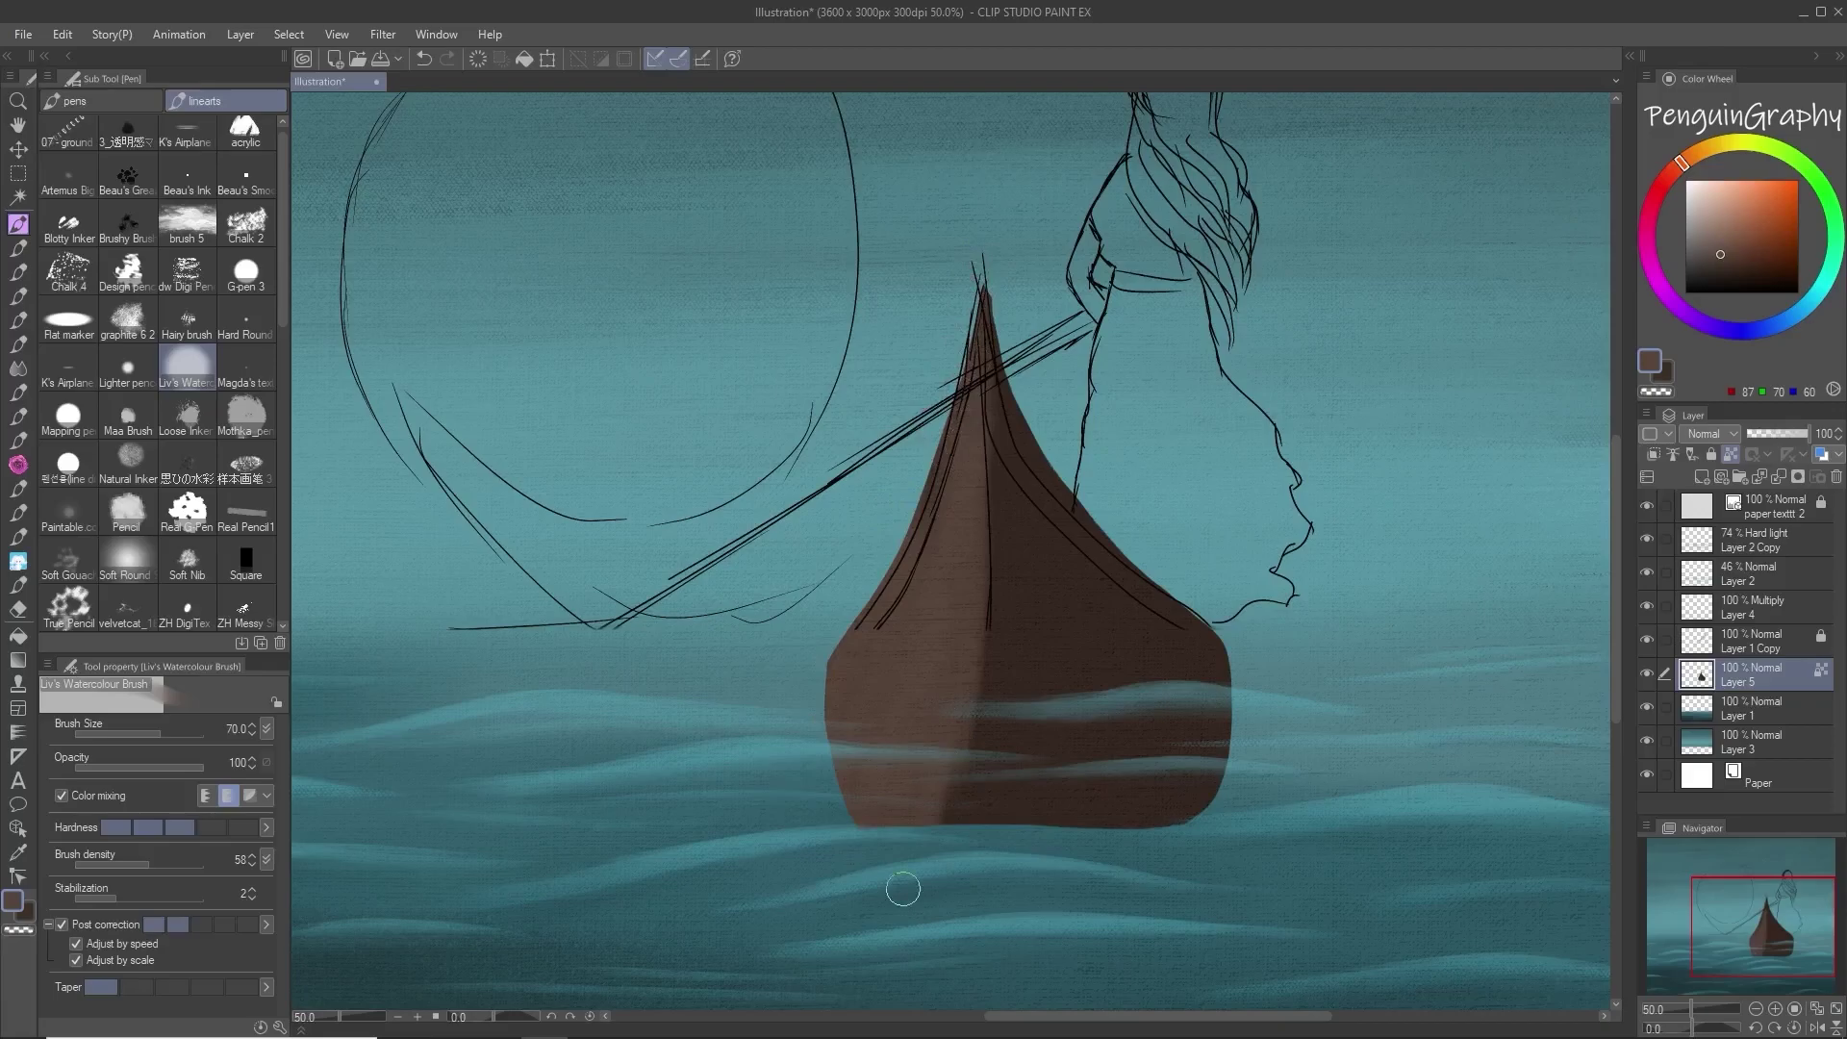
Step: Shade the hull's right half with dark browns RGB 35, 28, 25 and RGB 24, 17, 13, using the Chalk 36 pixels brush at size 104.7
{"action": "left_click", "coordinate": [19, 248]}
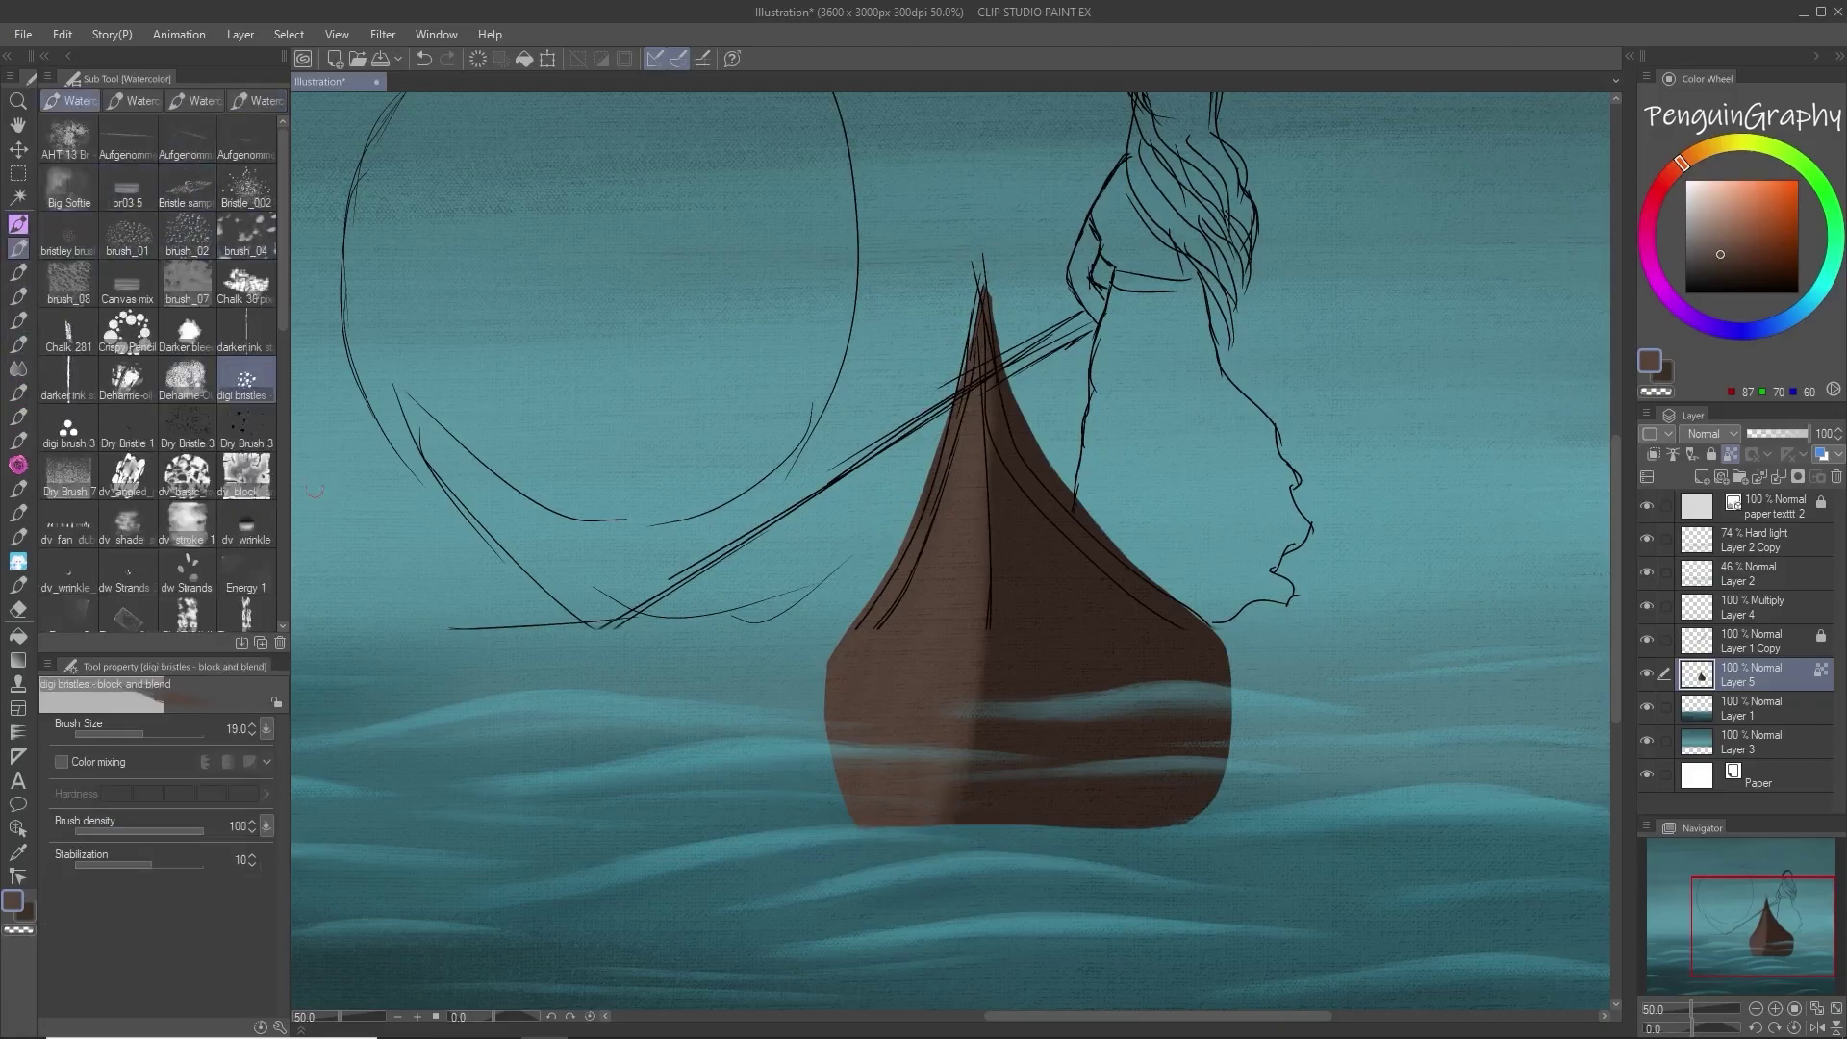
{"action": "left_click", "coordinate": [247, 283]}
{"action": "left_click", "coordinate": [1718, 277]}
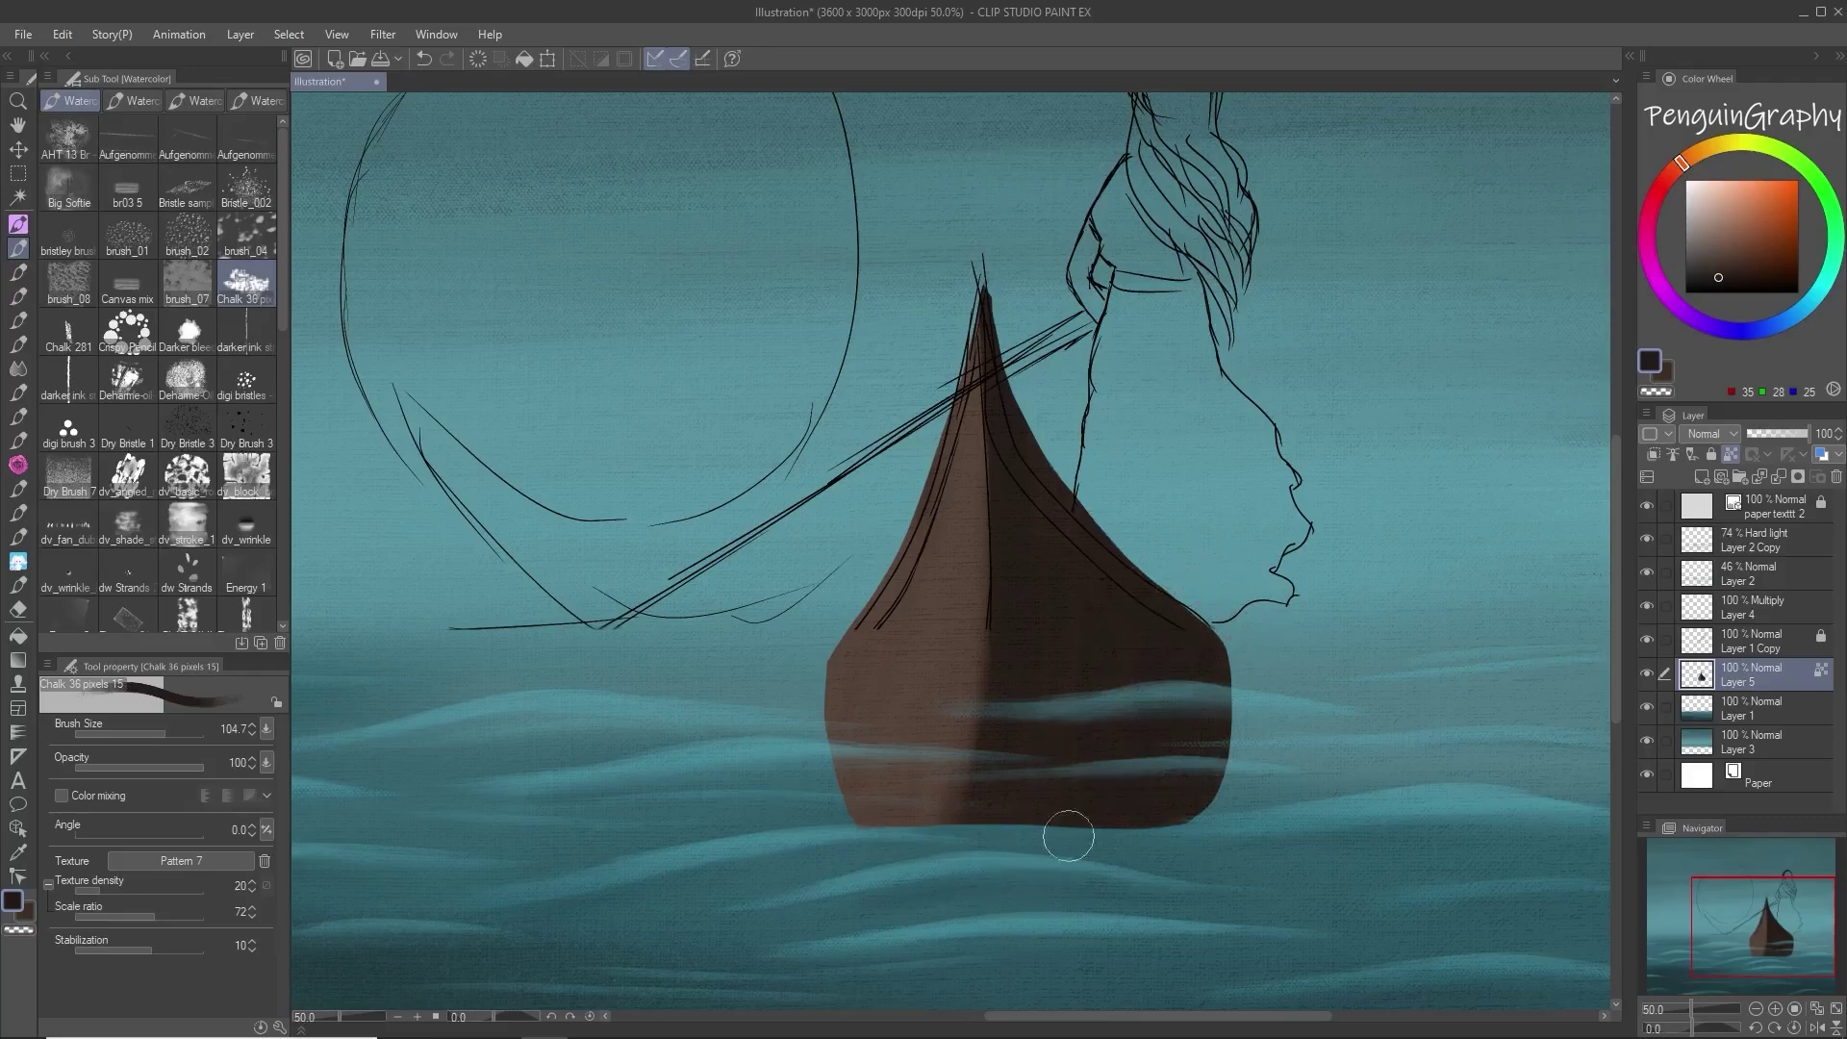
{"action": "left_click", "coordinate": [1733, 279]}
{"action": "left_click", "coordinate": [1736, 281]}
{"action": "mouse_move", "coordinate": [1007, 378]}
{"action": "left_mouse_down"}
{"action": "mouse_move", "coordinate": [1159, 595]}
{"action": "mouse_move", "coordinate": [1176, 820]}
{"action": "left_mouse_up"}
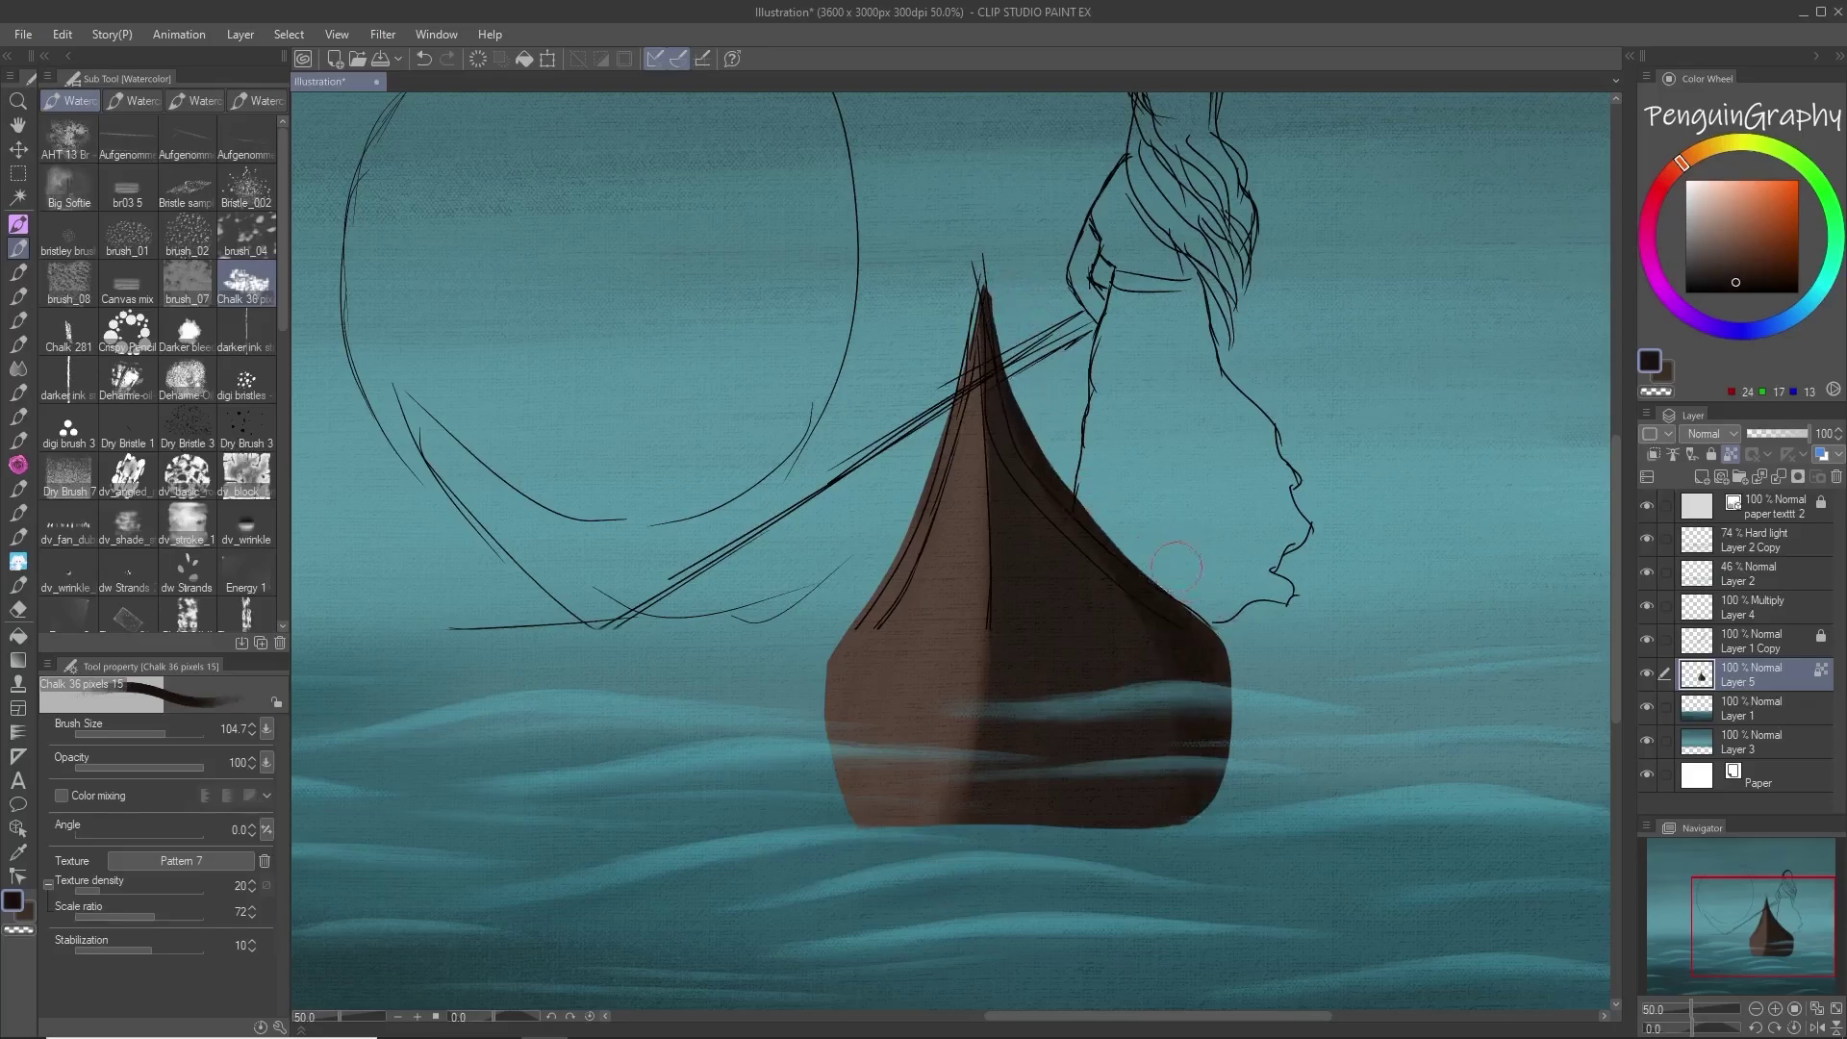
Step: Paint highlights beside the hull's central edge in light grey-brown RGB 179, 169, 164, using the Chalk brush at size 66.8
{"action": "left_click", "coordinate": [1721, 206]}
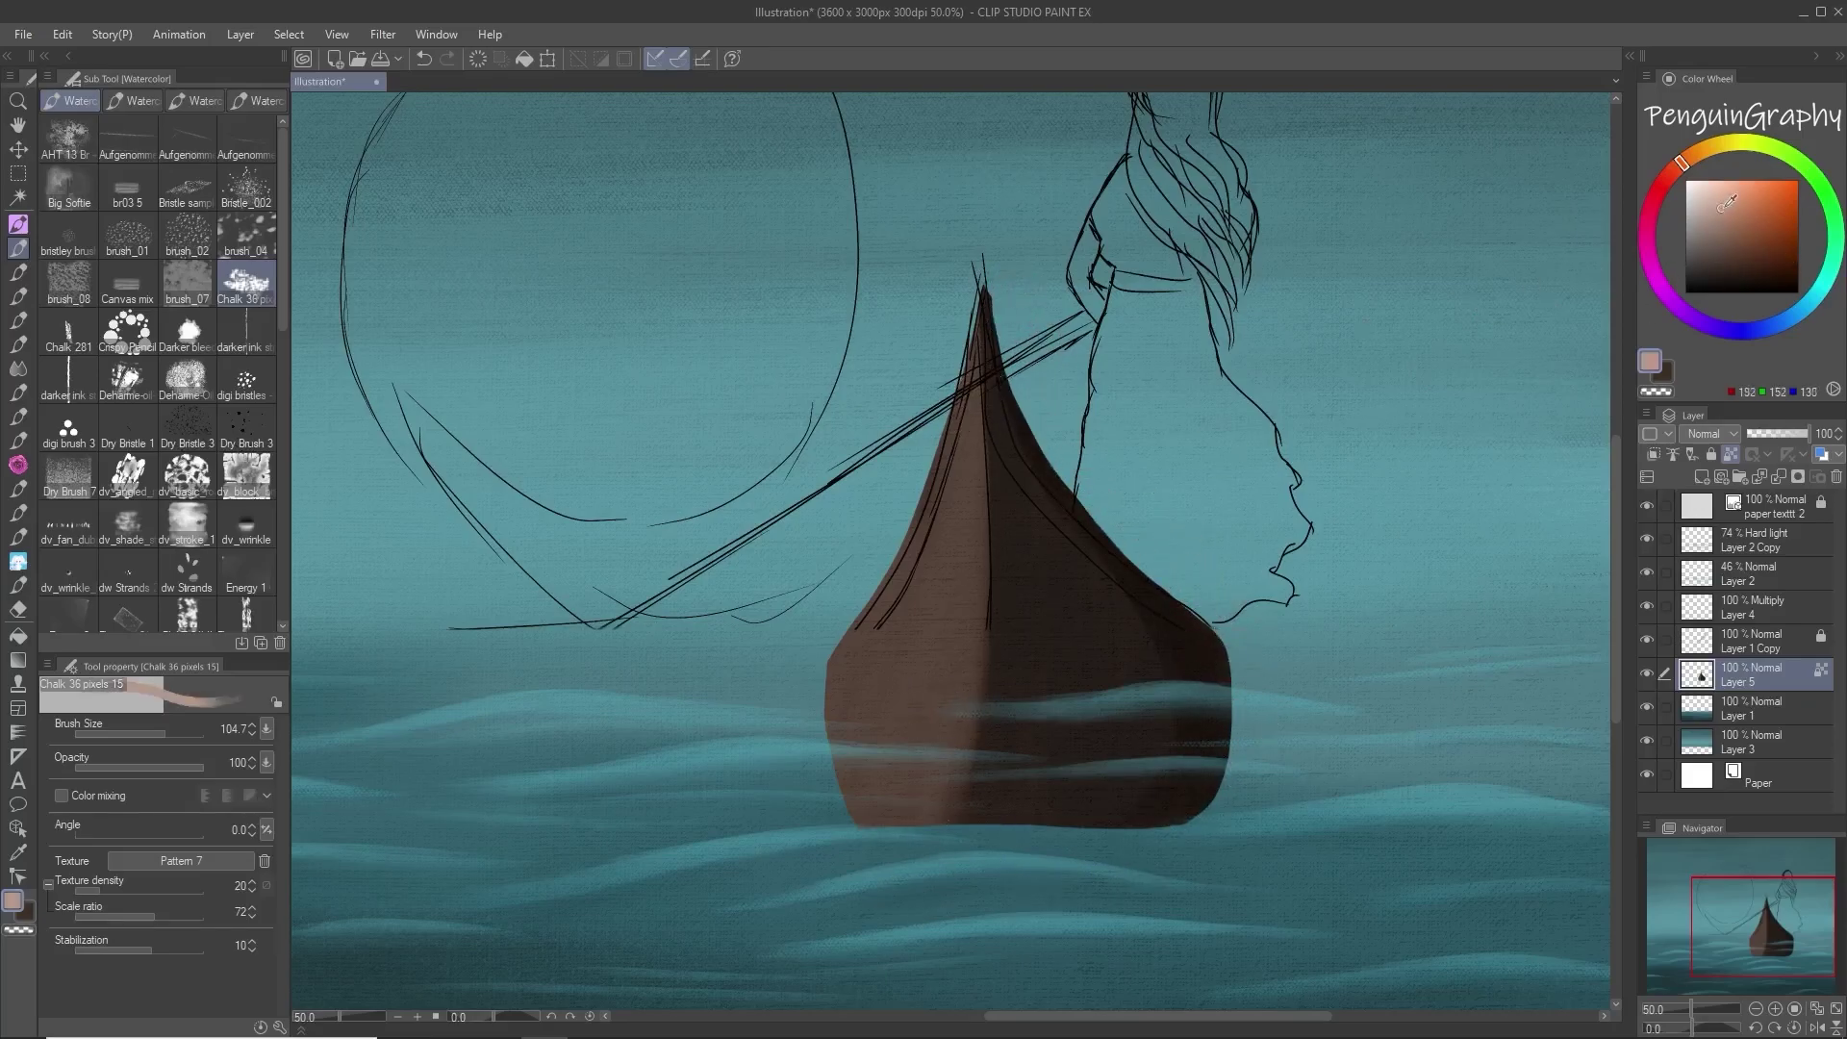
{"action": "left_click", "coordinate": [1696, 214]}
{"action": "left_click", "coordinate": [159, 734]}
{"action": "left_click_drag", "start_coordinate": [972, 389], "coordinate": [969, 454]}
{"action": "left_click_drag", "start_coordinate": [975, 346], "coordinate": [966, 573]}
{"action": "mouse_move", "coordinate": [953, 435]}
{"action": "left_mouse_down"}
{"action": "mouse_move", "coordinate": [969, 418]}
{"action": "mouse_move", "coordinate": [971, 674]}
{"action": "left_mouse_up"}
Step: Build up softer highlights down the hull's left side with color mixing on and the Chalk brush's opacity at 39
{"action": "left_click", "coordinate": [61, 797]}
{"action": "left_click_drag", "start_coordinate": [965, 505], "coordinate": [958, 591]}
{"action": "left_click_drag", "start_coordinate": [960, 458], "coordinate": [948, 656]}
{"action": "mouse_move", "coordinate": [963, 422]}
{"action": "left_mouse_down"}
{"action": "mouse_move", "coordinate": [944, 630]}
{"action": "mouse_move", "coordinate": [930, 615]}
{"action": "mouse_move", "coordinate": [952, 692]}
{"action": "left_mouse_up"}
{"action": "left_click", "coordinate": [124, 768]}
{"action": "left_click_drag", "start_coordinate": [967, 616], "coordinate": [943, 731]}
{"action": "mouse_move", "coordinate": [977, 427]}
{"action": "left_mouse_down"}
{"action": "mouse_move", "coordinate": [977, 589]}
{"action": "mouse_move", "coordinate": [979, 549]}
{"action": "left_mouse_up"}
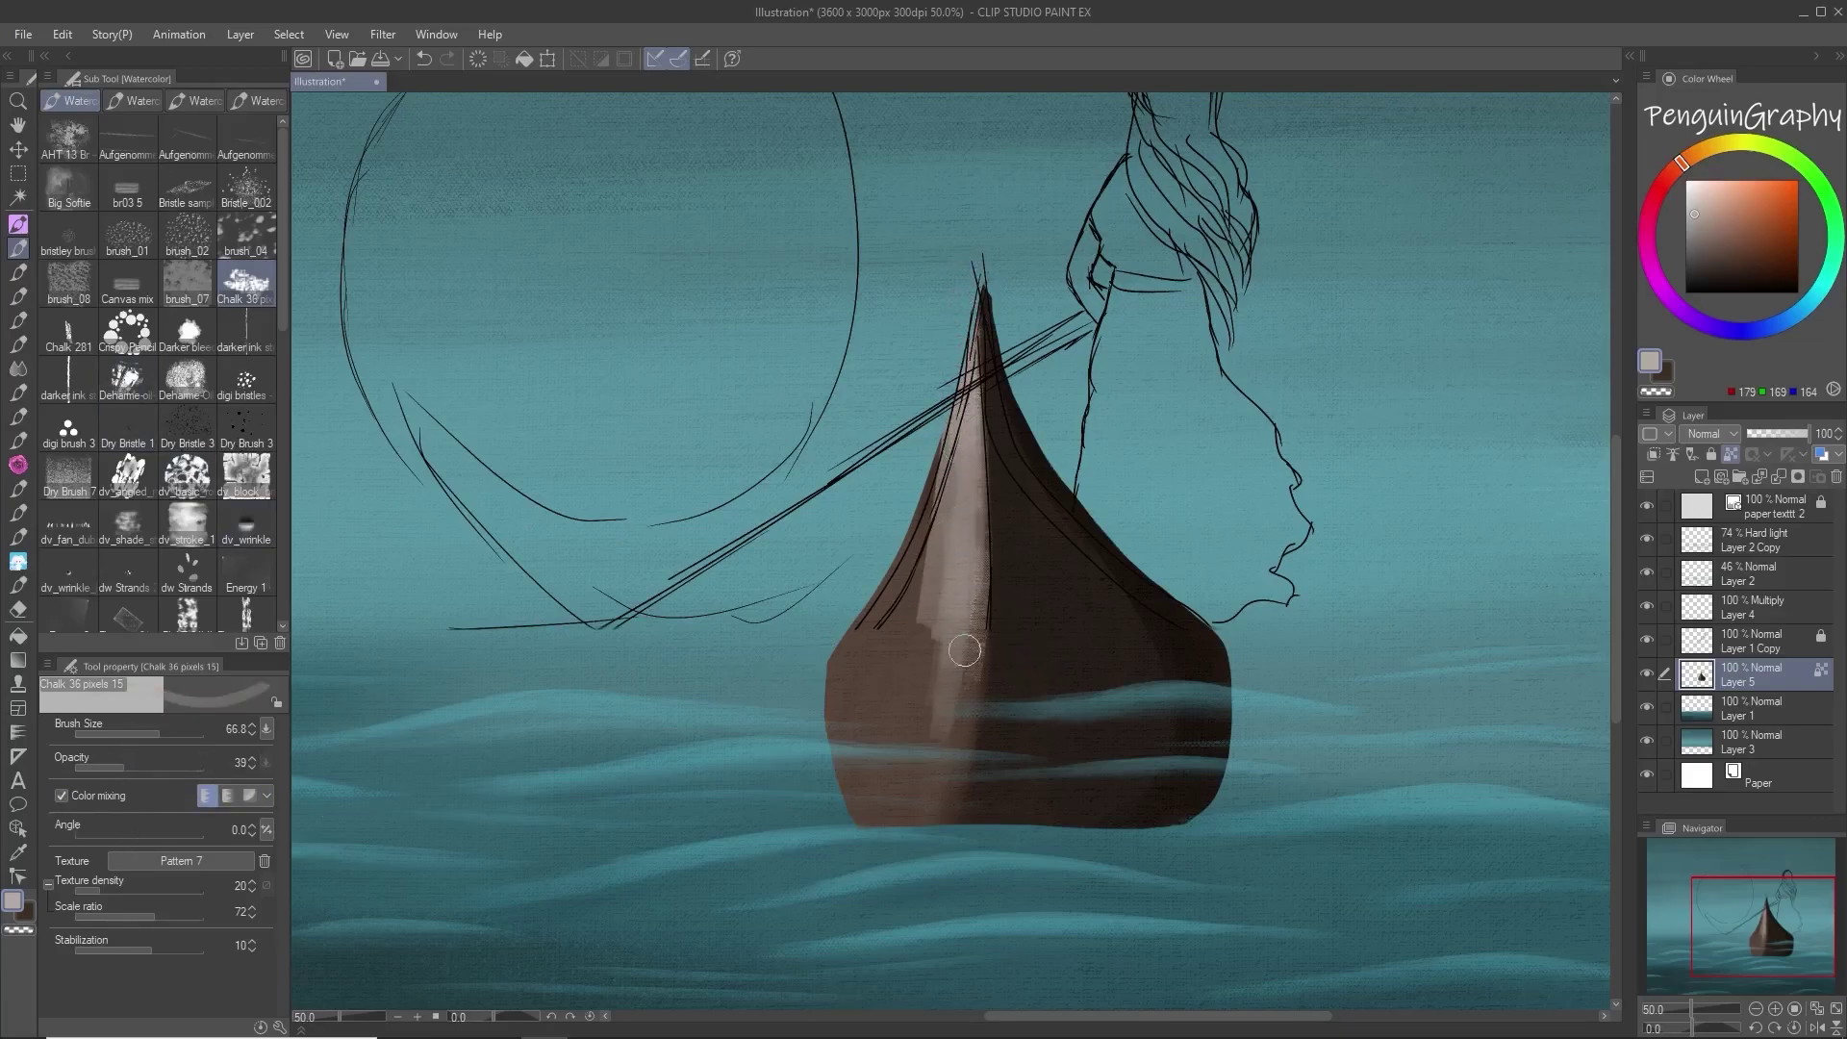
Step: Extend the hull's highlights to the base and soften them with the Almost Sai blender at size 120.6
{"action": "left_click_drag", "start_coordinate": [967, 416], "coordinate": [959, 676]}
{"action": "left_click_drag", "start_coordinate": [977, 589], "coordinate": [958, 773]}
{"action": "left_click_drag", "start_coordinate": [975, 664], "coordinate": [937, 811]}
{"action": "left_click_drag", "start_coordinate": [923, 553], "coordinate": [898, 701]}
{"action": "mouse_move", "coordinate": [927, 479]}
{"action": "left_mouse_down"}
{"action": "mouse_move", "coordinate": [904, 630]}
{"action": "mouse_move", "coordinate": [952, 482]}
{"action": "mouse_move", "coordinate": [922, 800]}
{"action": "mouse_move", "coordinate": [962, 621]}
{"action": "mouse_move", "coordinate": [930, 837]}
{"action": "left_mouse_up"}
{"action": "left_click", "coordinate": [18, 369]}
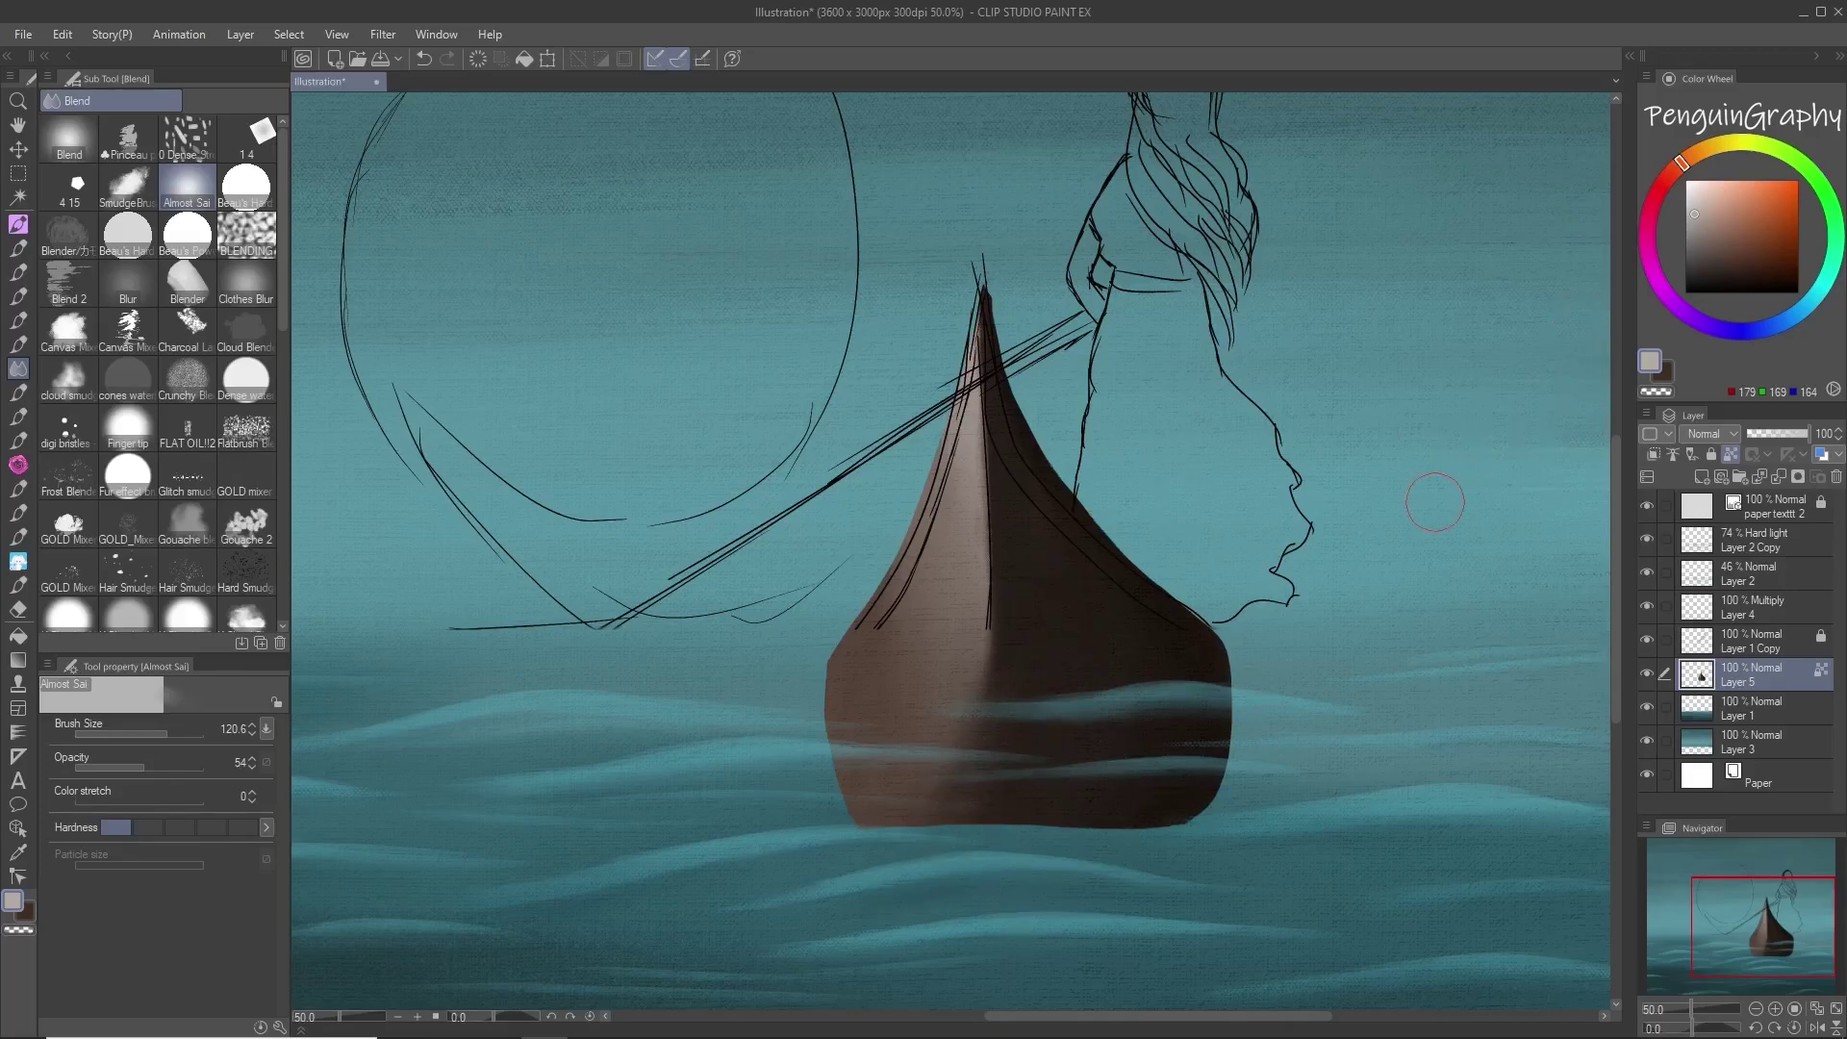
Step: Warm the hull's left half with the Air Brush in Overlay blending mode, size 315.2, using brown RGB 100, 84, 75
{"action": "left_click", "coordinate": [17, 344]}
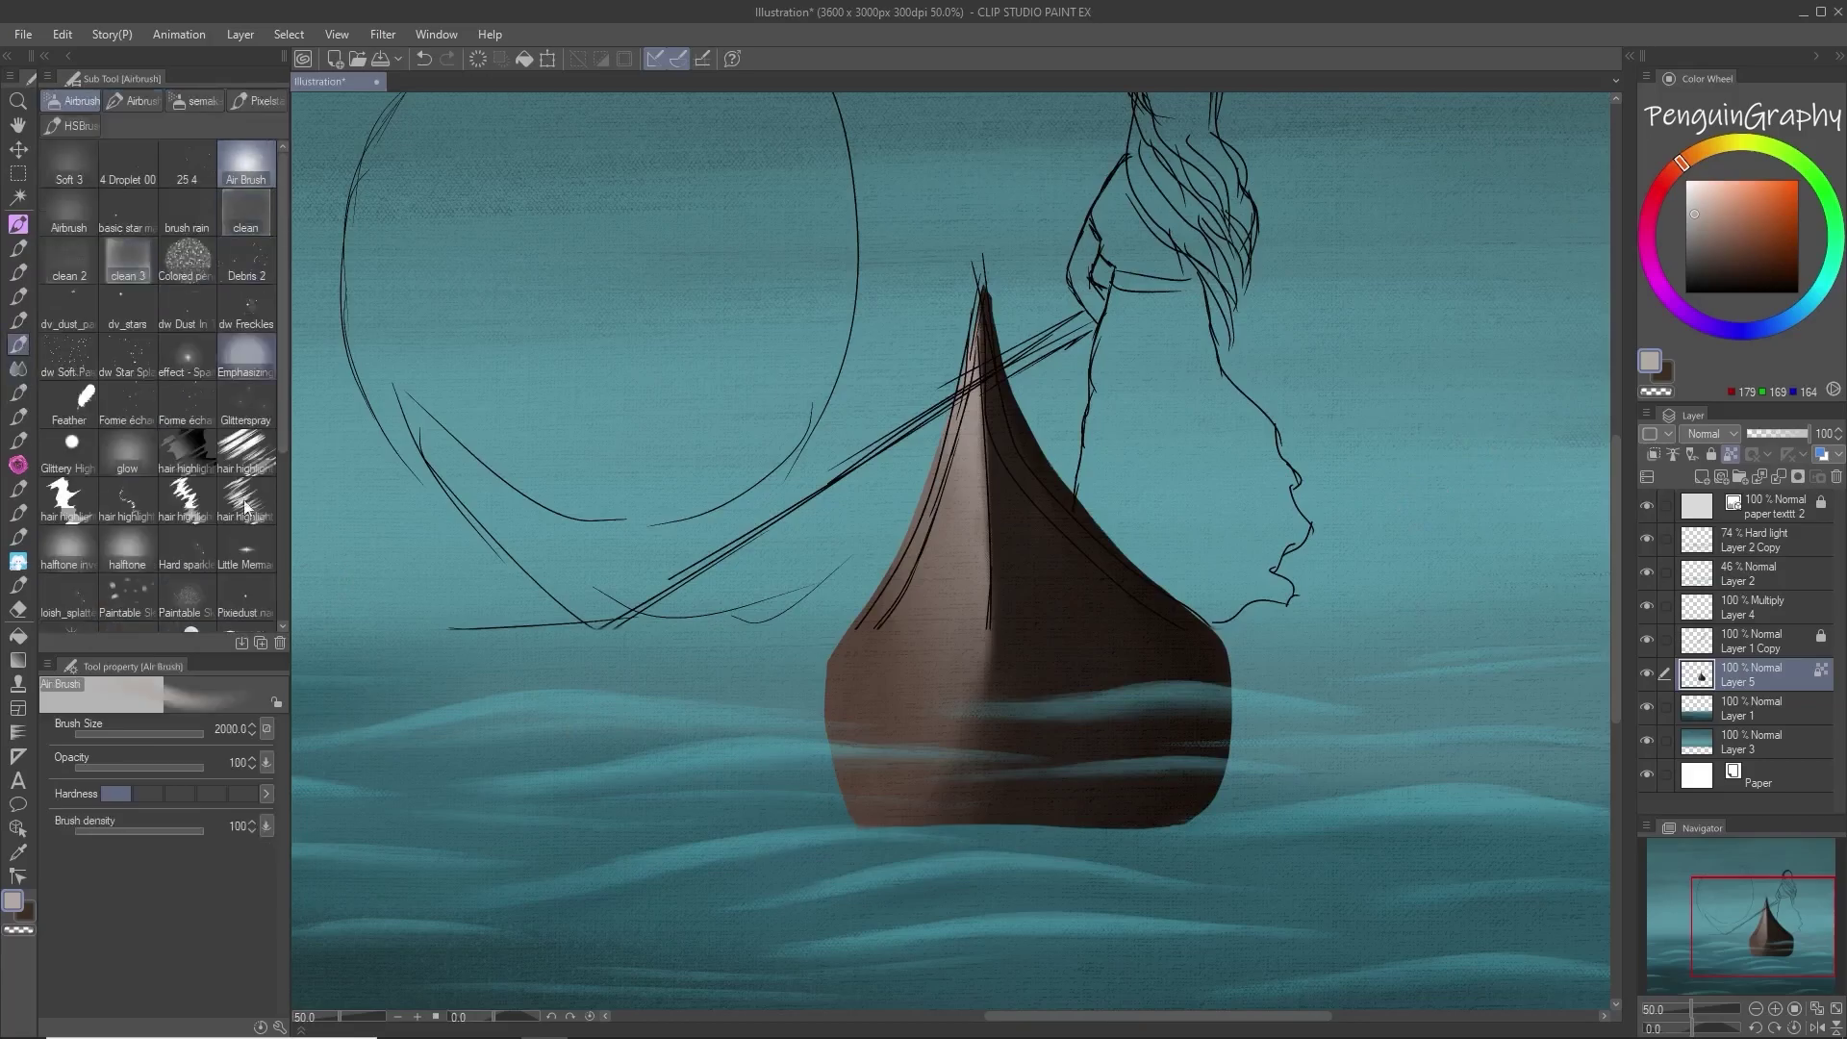
{"action": "left_click_drag", "start_coordinate": [1695, 227], "coordinate": [1713, 248]}
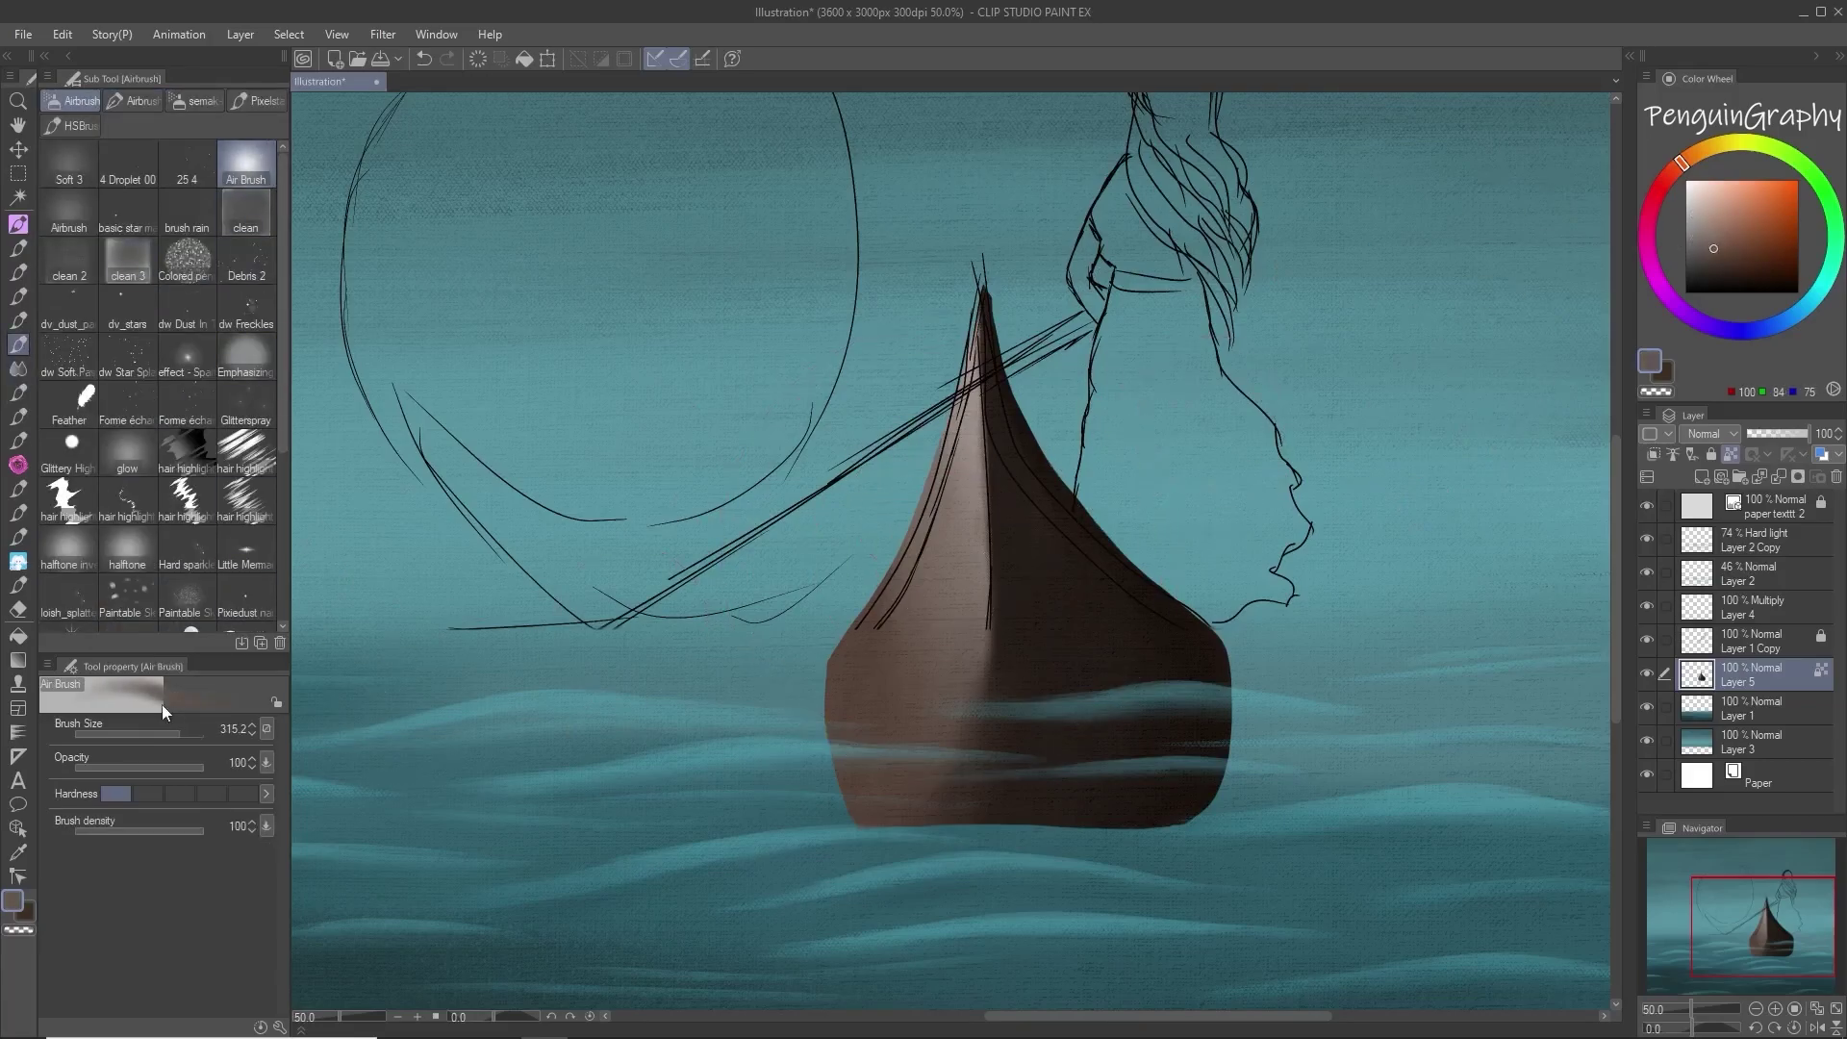
{"action": "left_click", "coordinate": [278, 1027]}
{"action": "left_click", "coordinate": [79, 369]}
{"action": "left_click", "coordinate": [312, 427]}
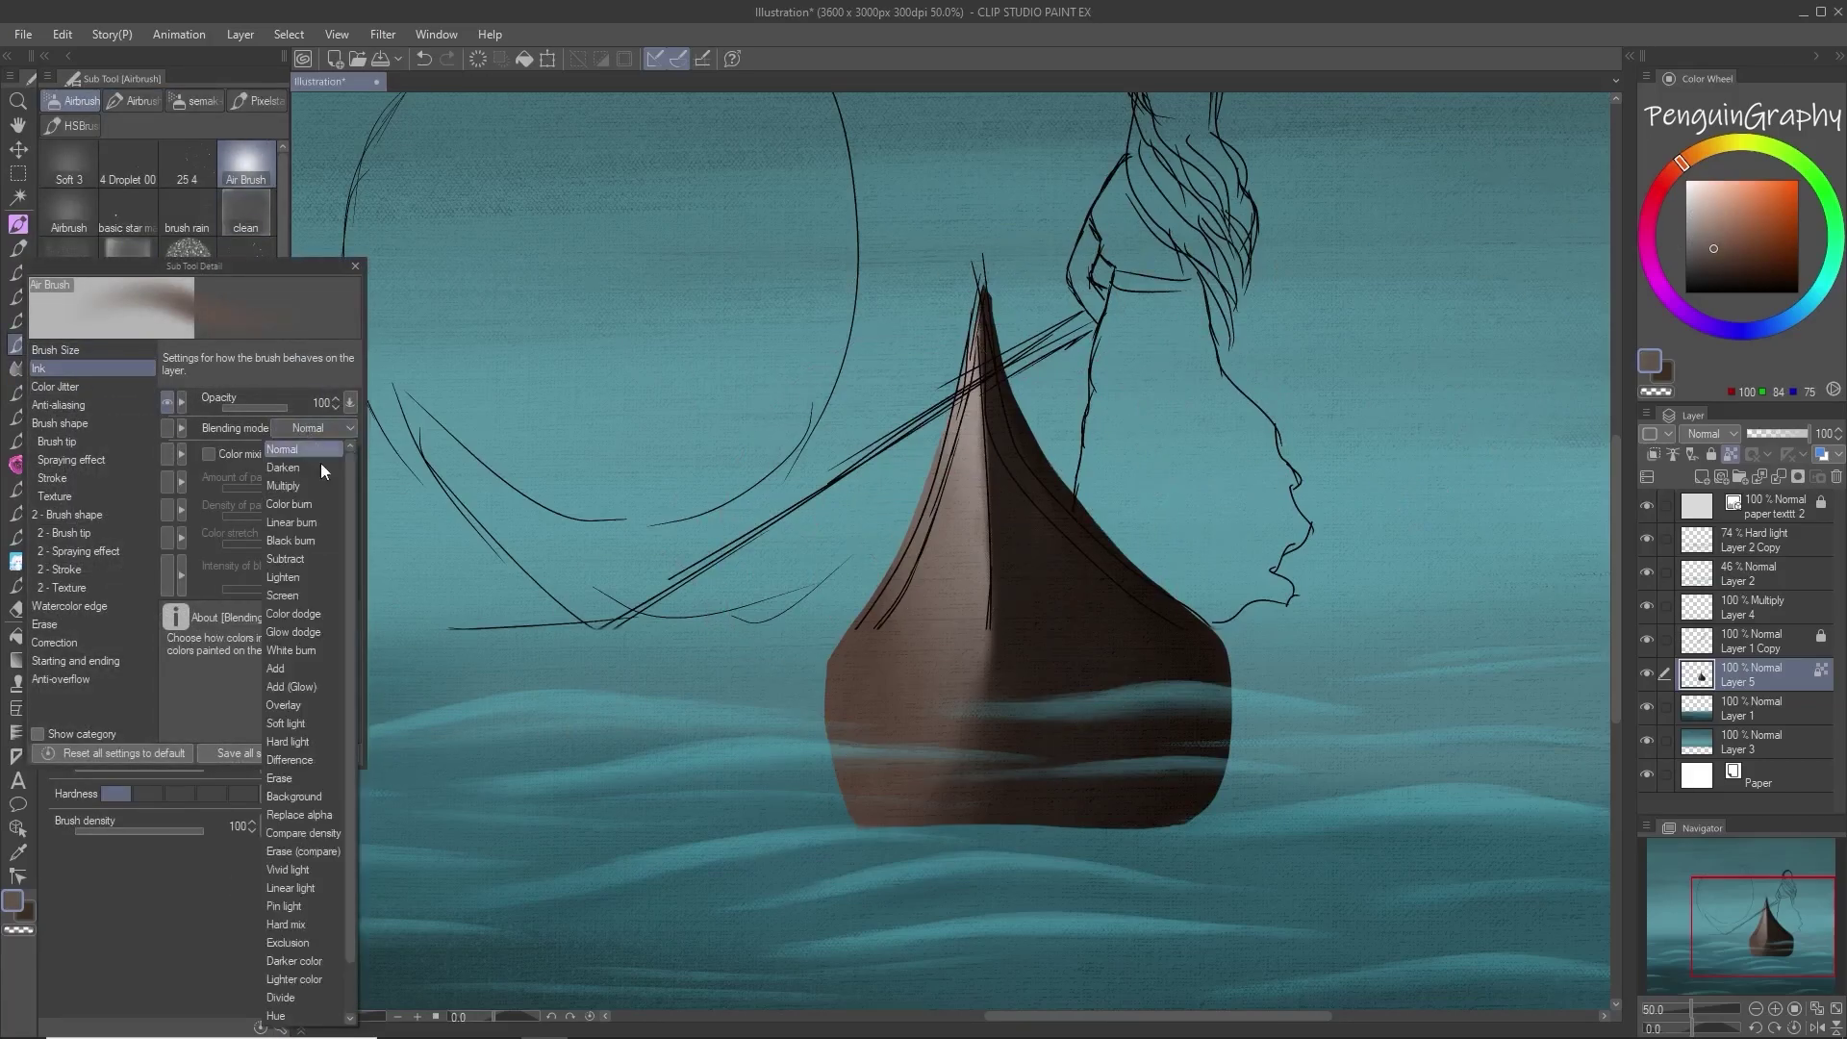
{"action": "left_click", "coordinate": [293, 706]}
{"action": "mouse_move", "coordinate": [910, 529]}
{"action": "left_mouse_down"}
{"action": "mouse_move", "coordinate": [928, 428]}
{"action": "mouse_move", "coordinate": [835, 923]}
{"action": "mouse_move", "coordinate": [967, 842]}
{"action": "left_mouse_up"}
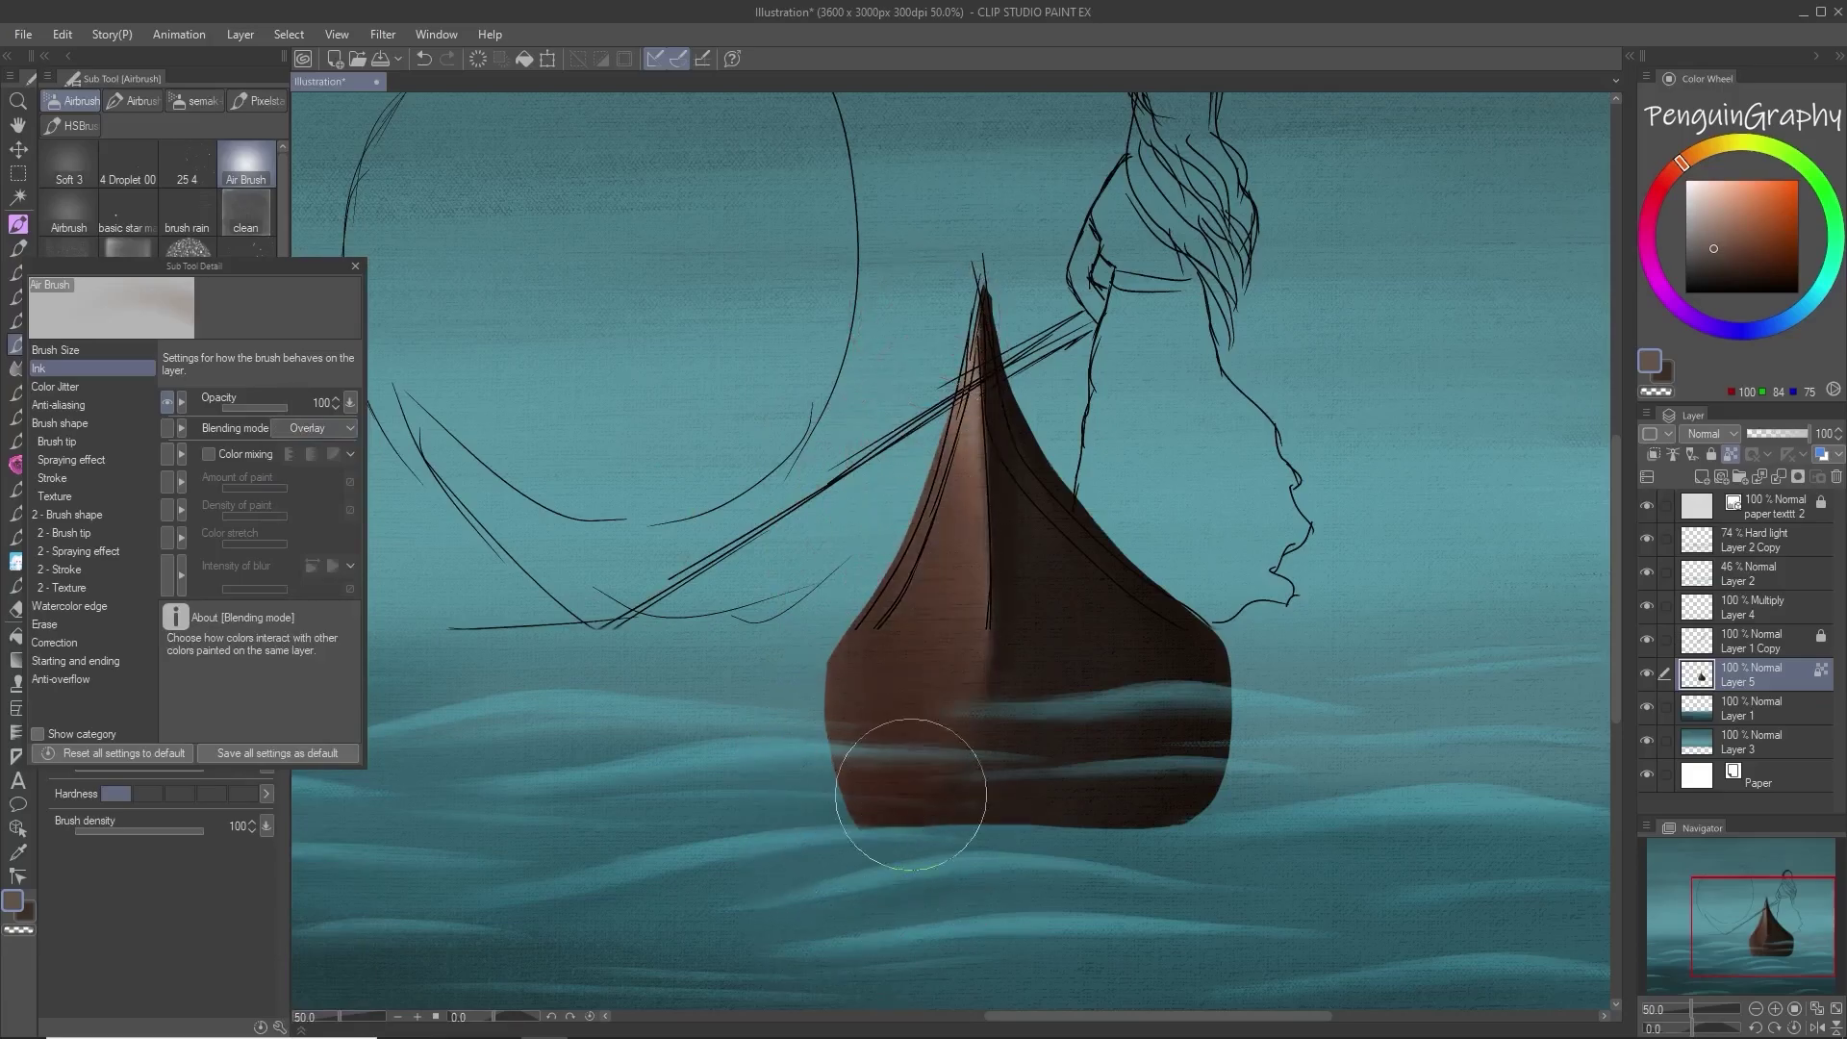
Step: Return the Air Brush's blending mode to Normal and choose near-black RGB 18, 14, 12
{"action": "left_click", "coordinate": [294, 429]}
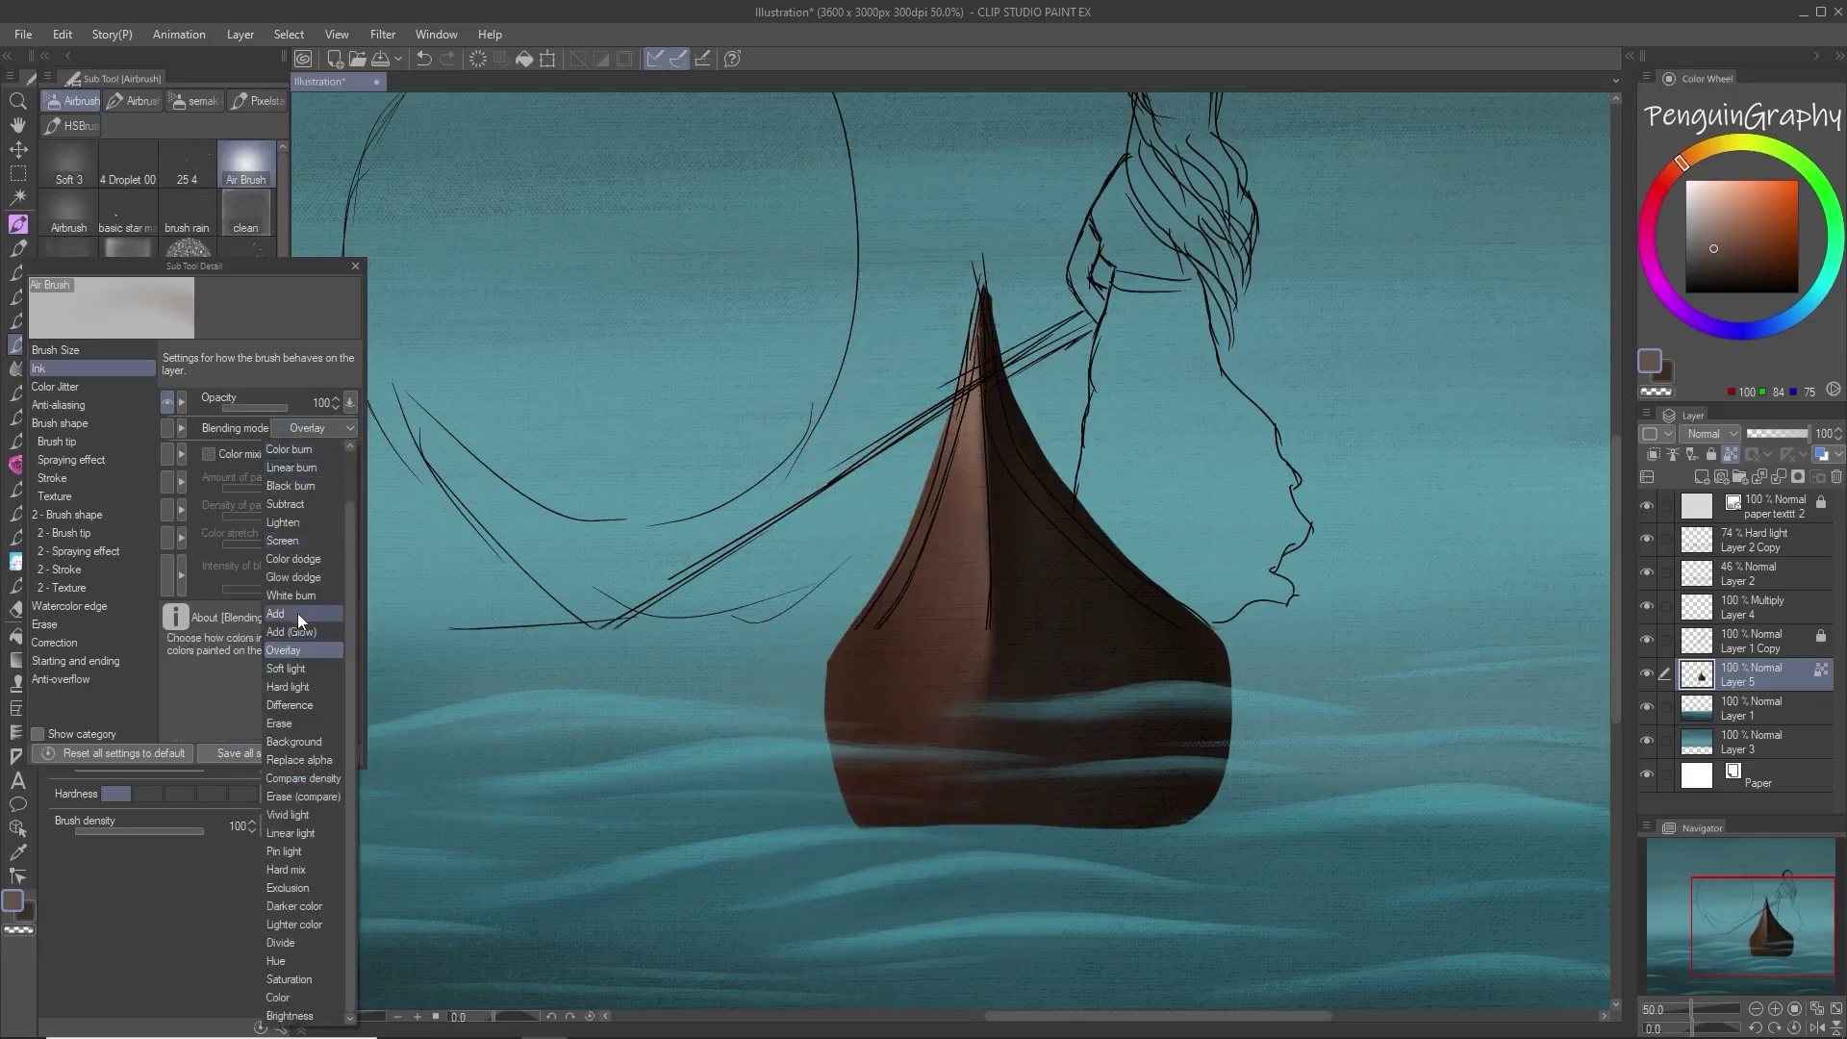
{"action": "left_click_drag", "start_coordinate": [350, 515], "coordinate": [349, 462]}
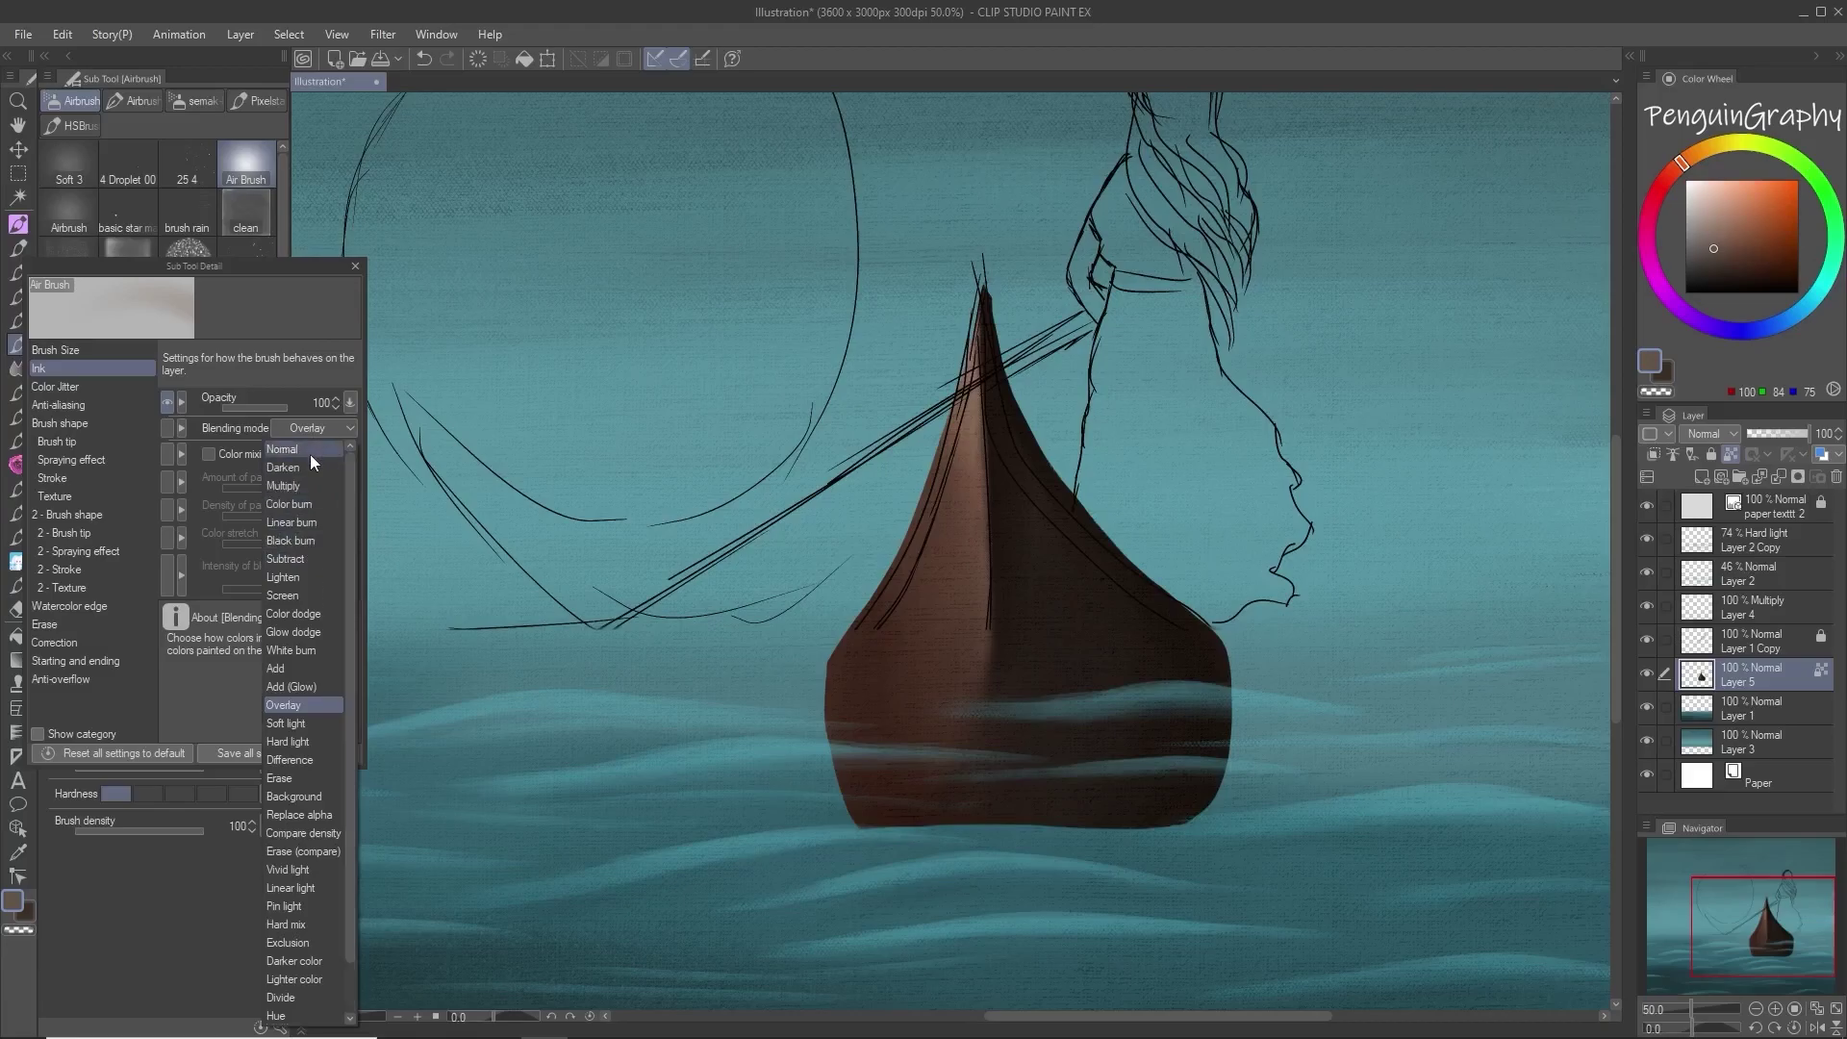
{"action": "left_click", "coordinate": [309, 451]}
{"action": "left_click", "coordinate": [355, 267]}
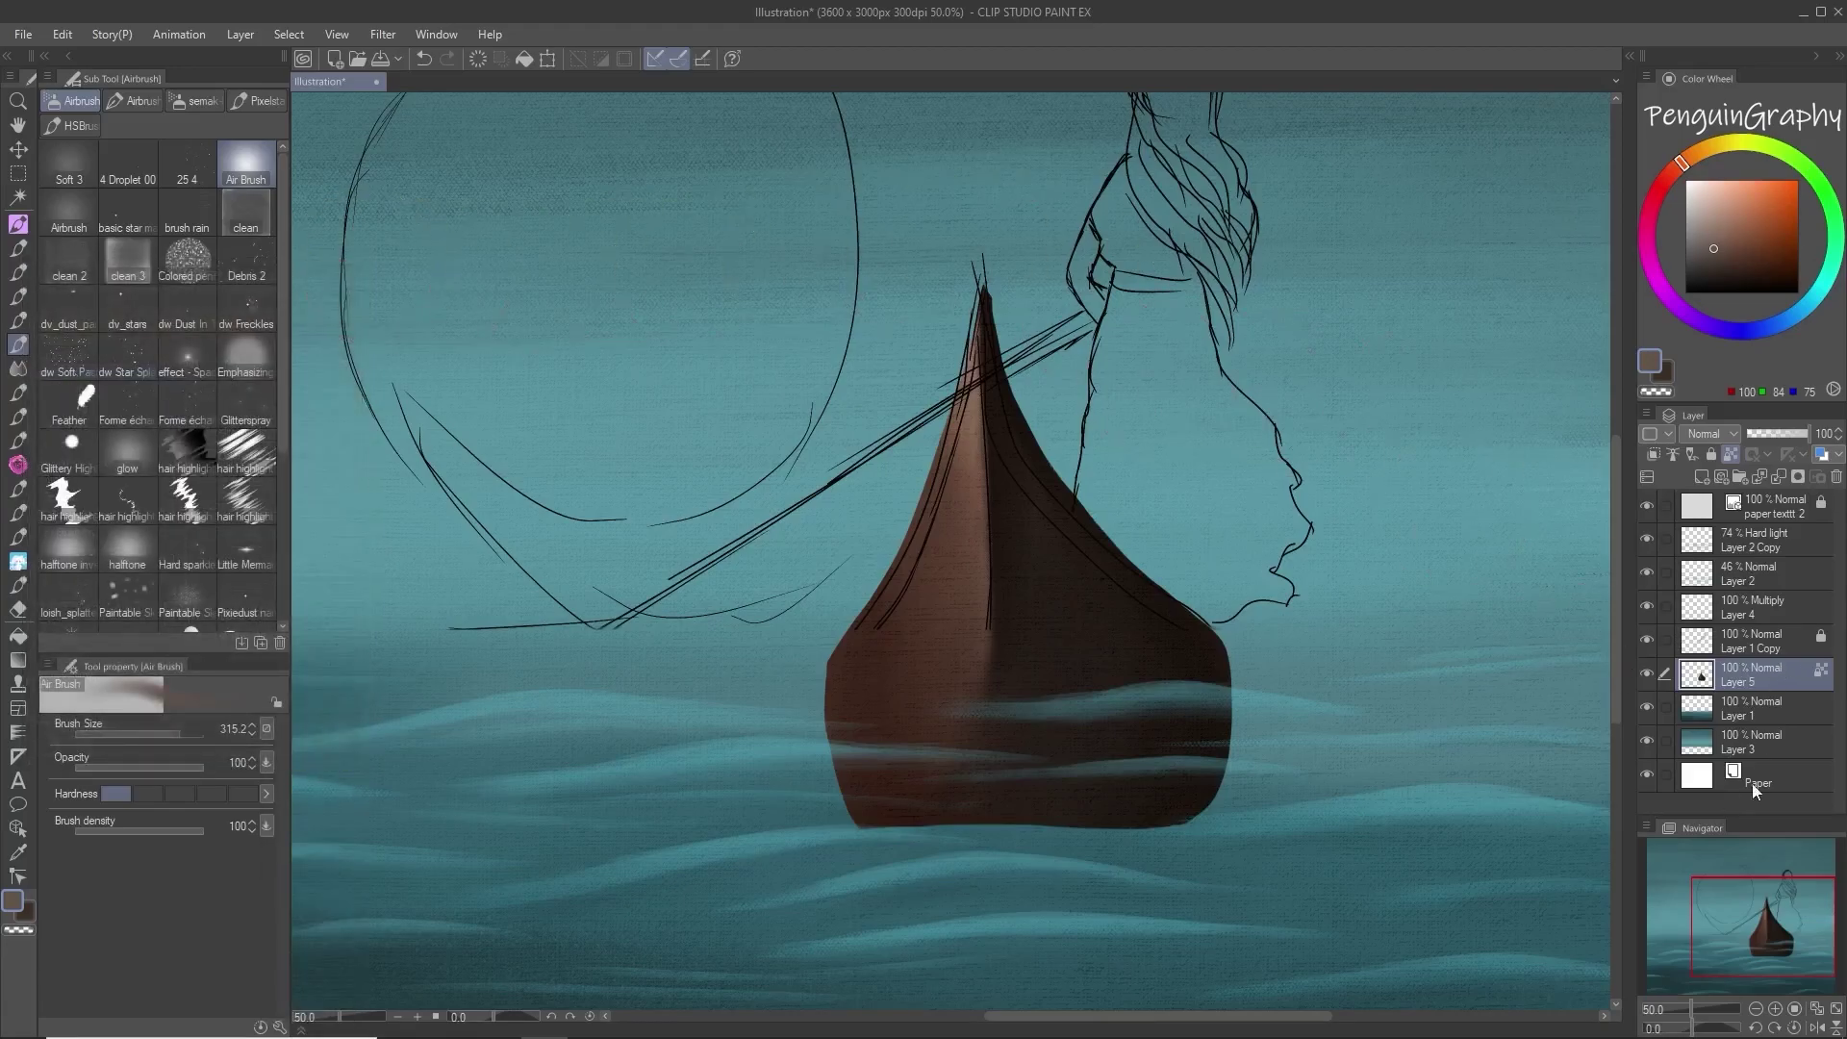
{"action": "left_click", "coordinate": [1715, 261]}
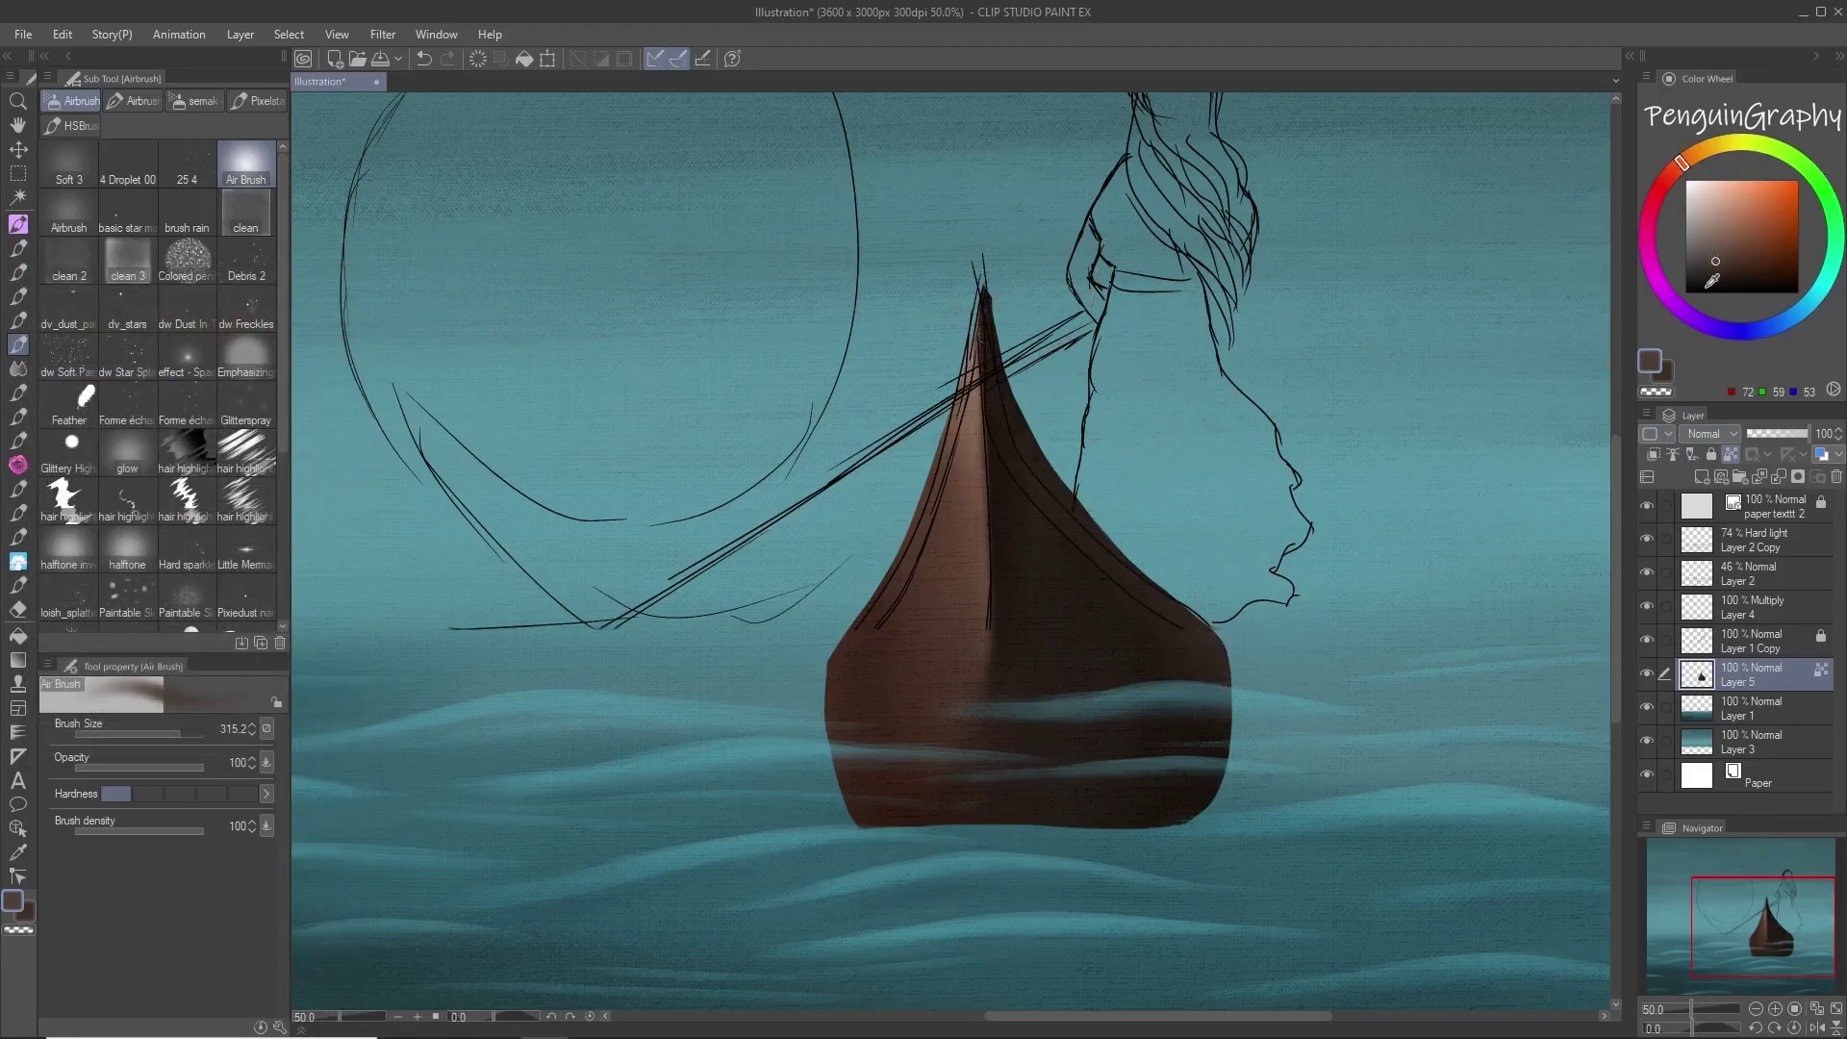
{"action": "left_click", "coordinate": [1721, 284]}
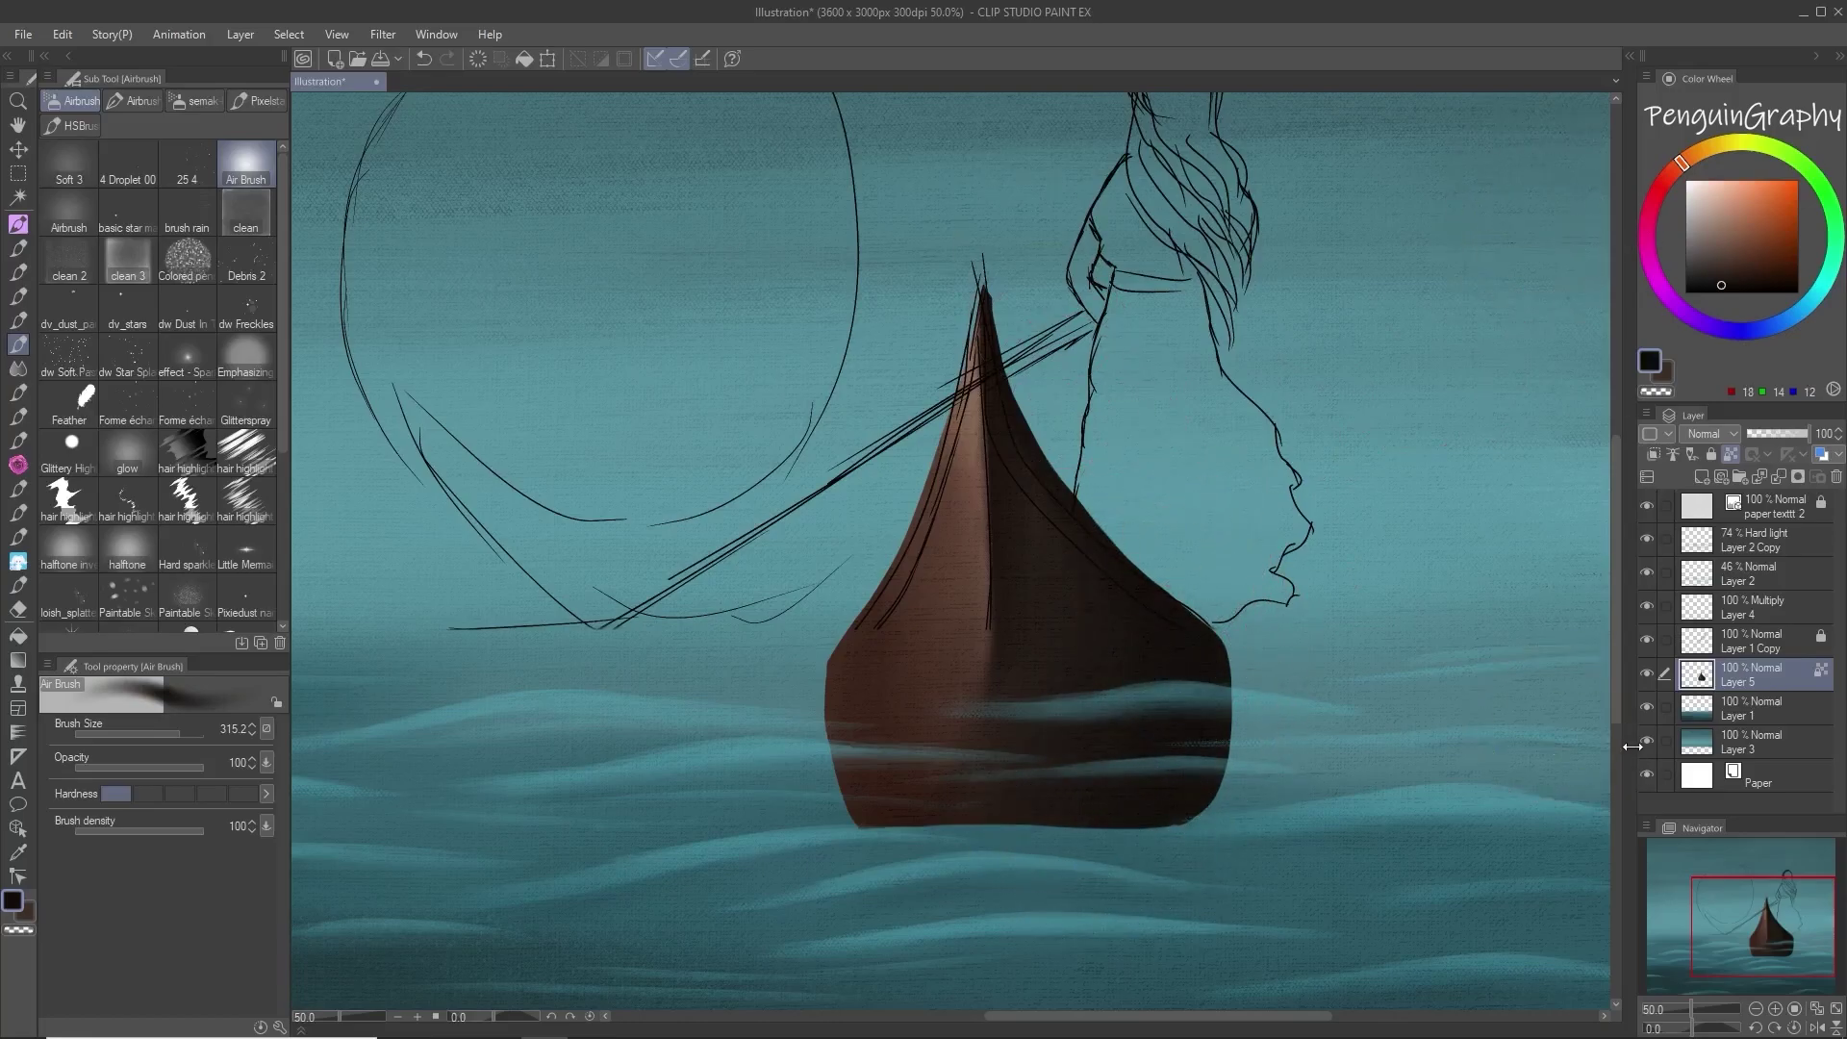
{"action": "left_click", "coordinate": [1647, 573]}
{"action": "left_click", "coordinate": [1647, 573]}
{"action": "left_click", "coordinate": [1785, 572]}
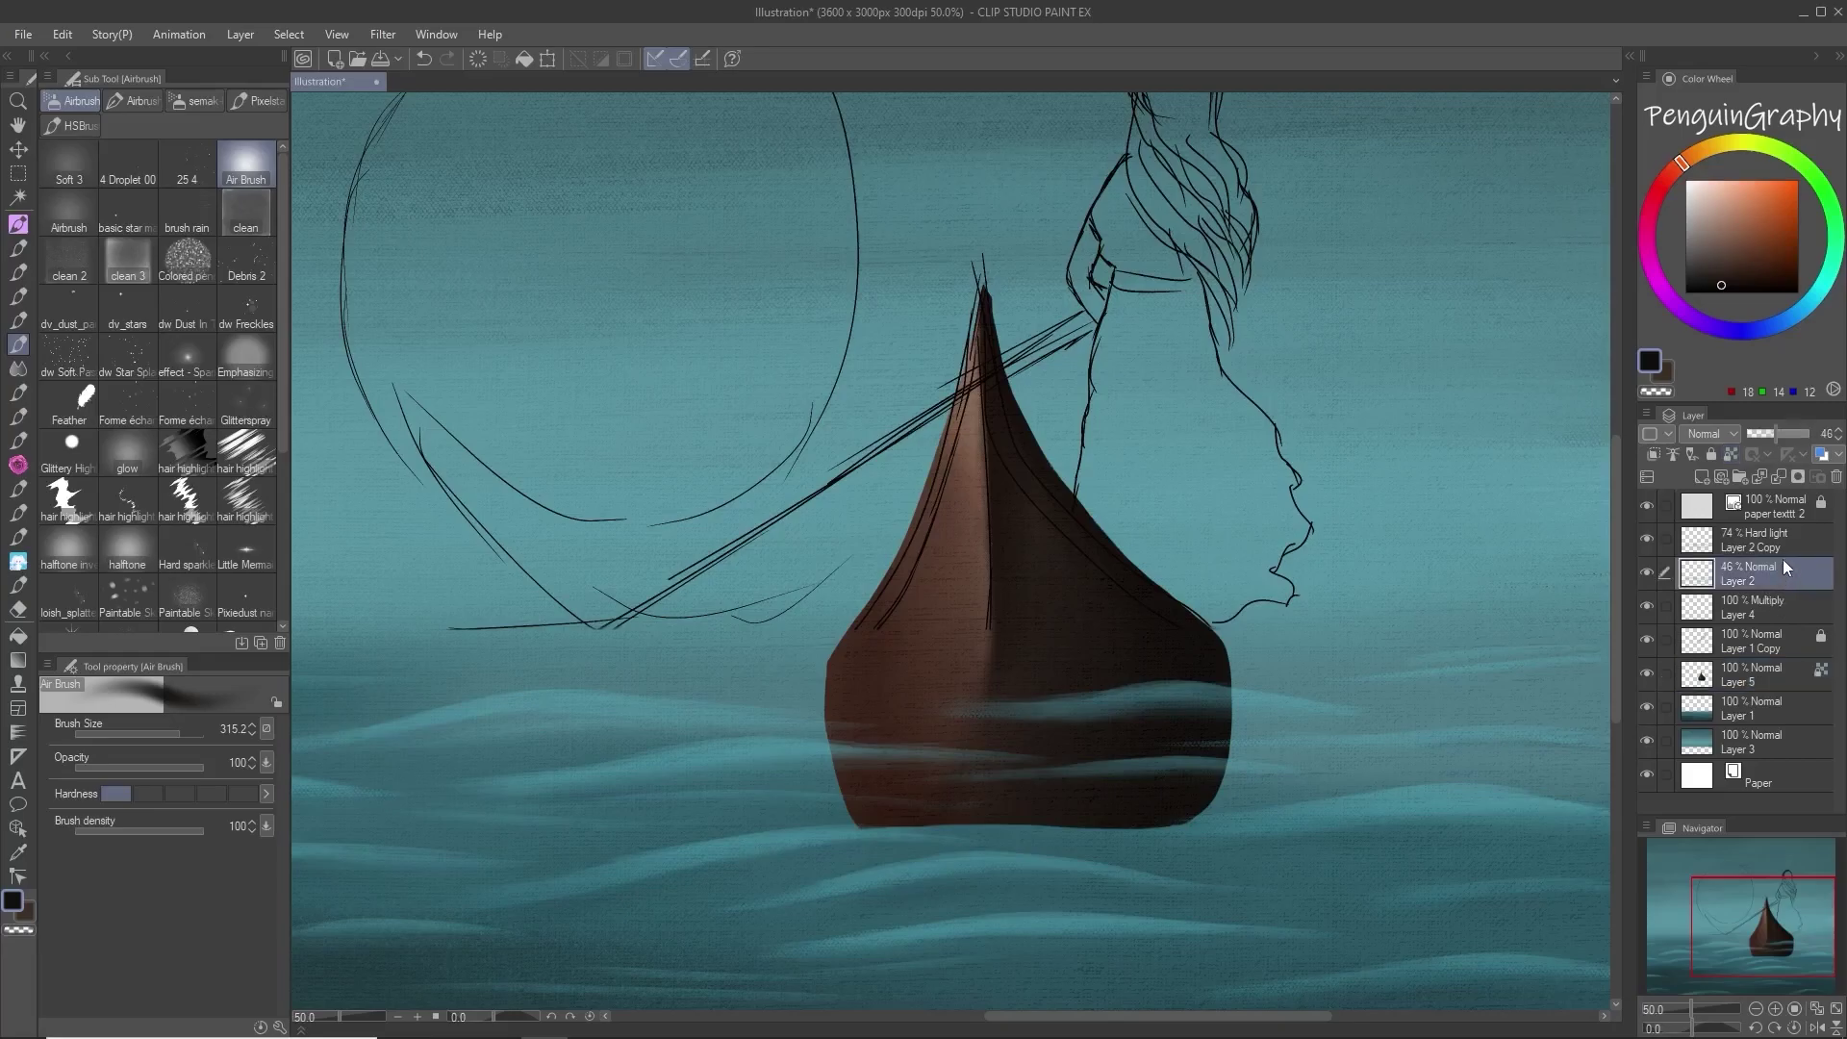
{"action": "left_click", "coordinate": [1773, 609], "text": "ctrl"}
{"action": "left_click", "coordinate": [1774, 541], "text": "ctrl"}
{"action": "right_click", "coordinate": [1773, 539]}
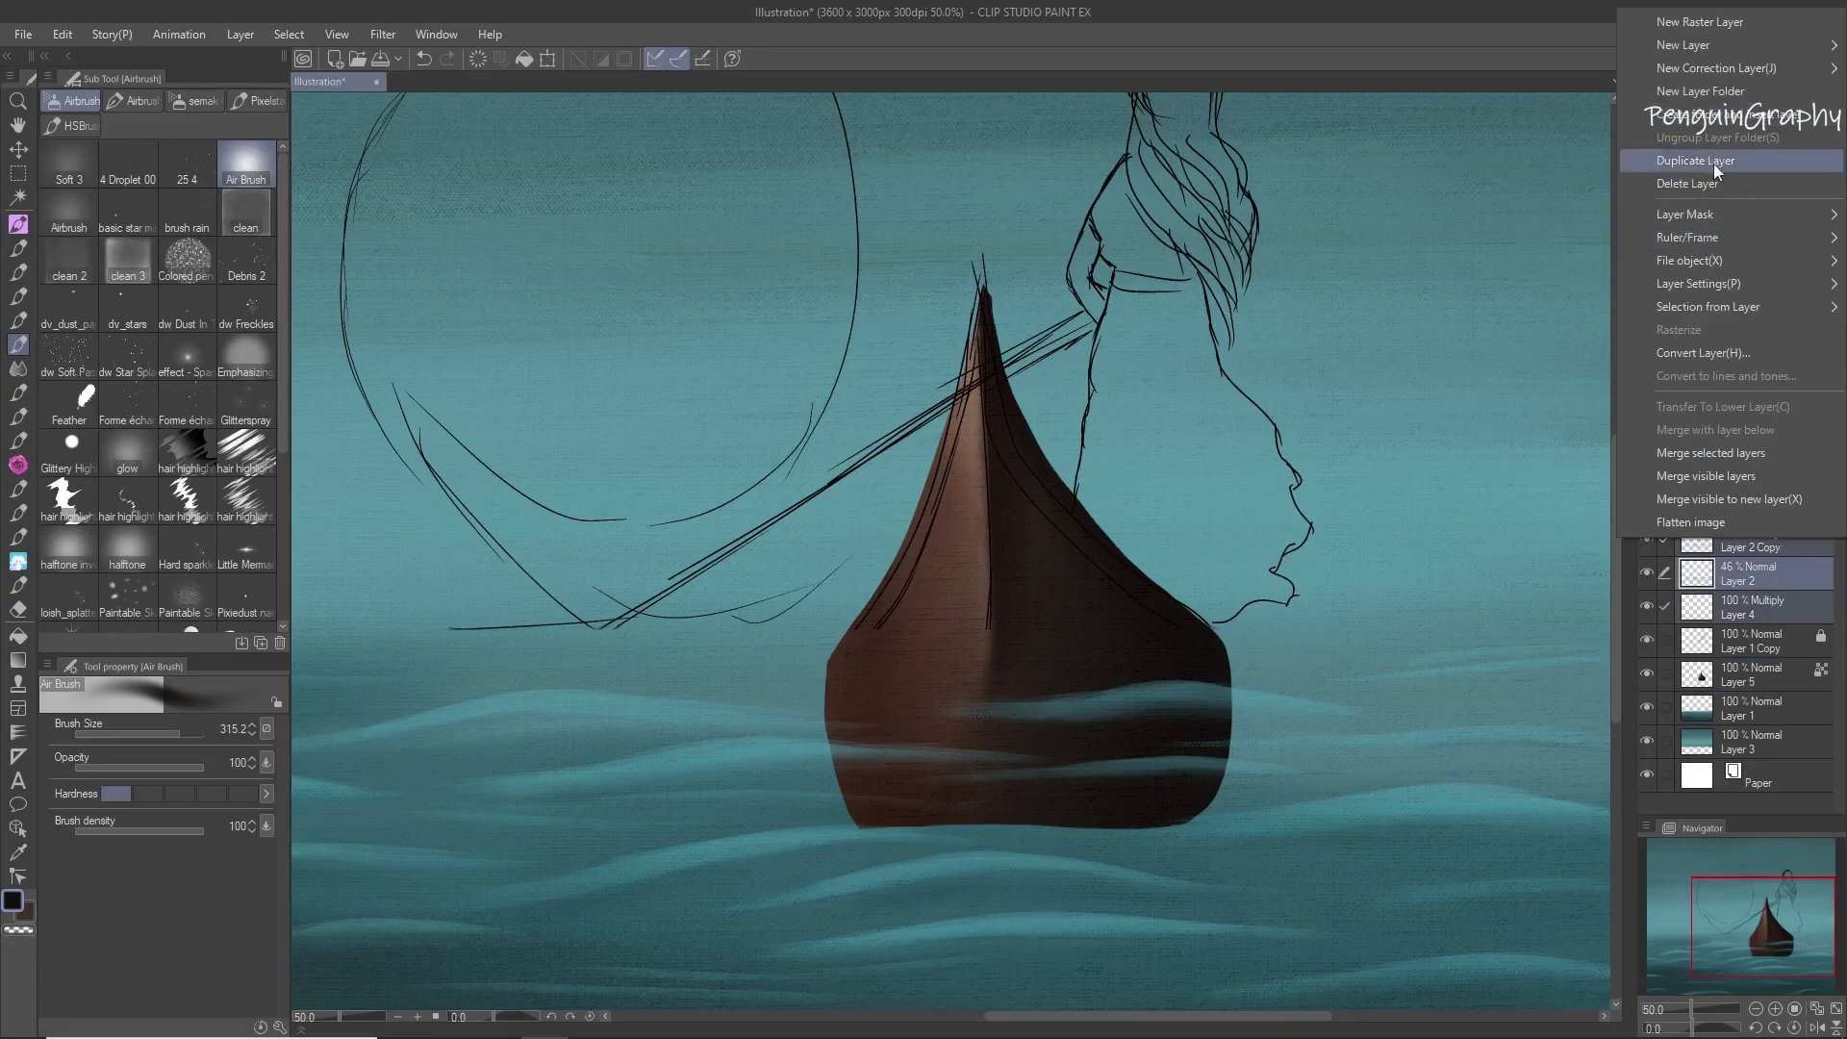
{"action": "left_click", "coordinate": [1729, 92]}
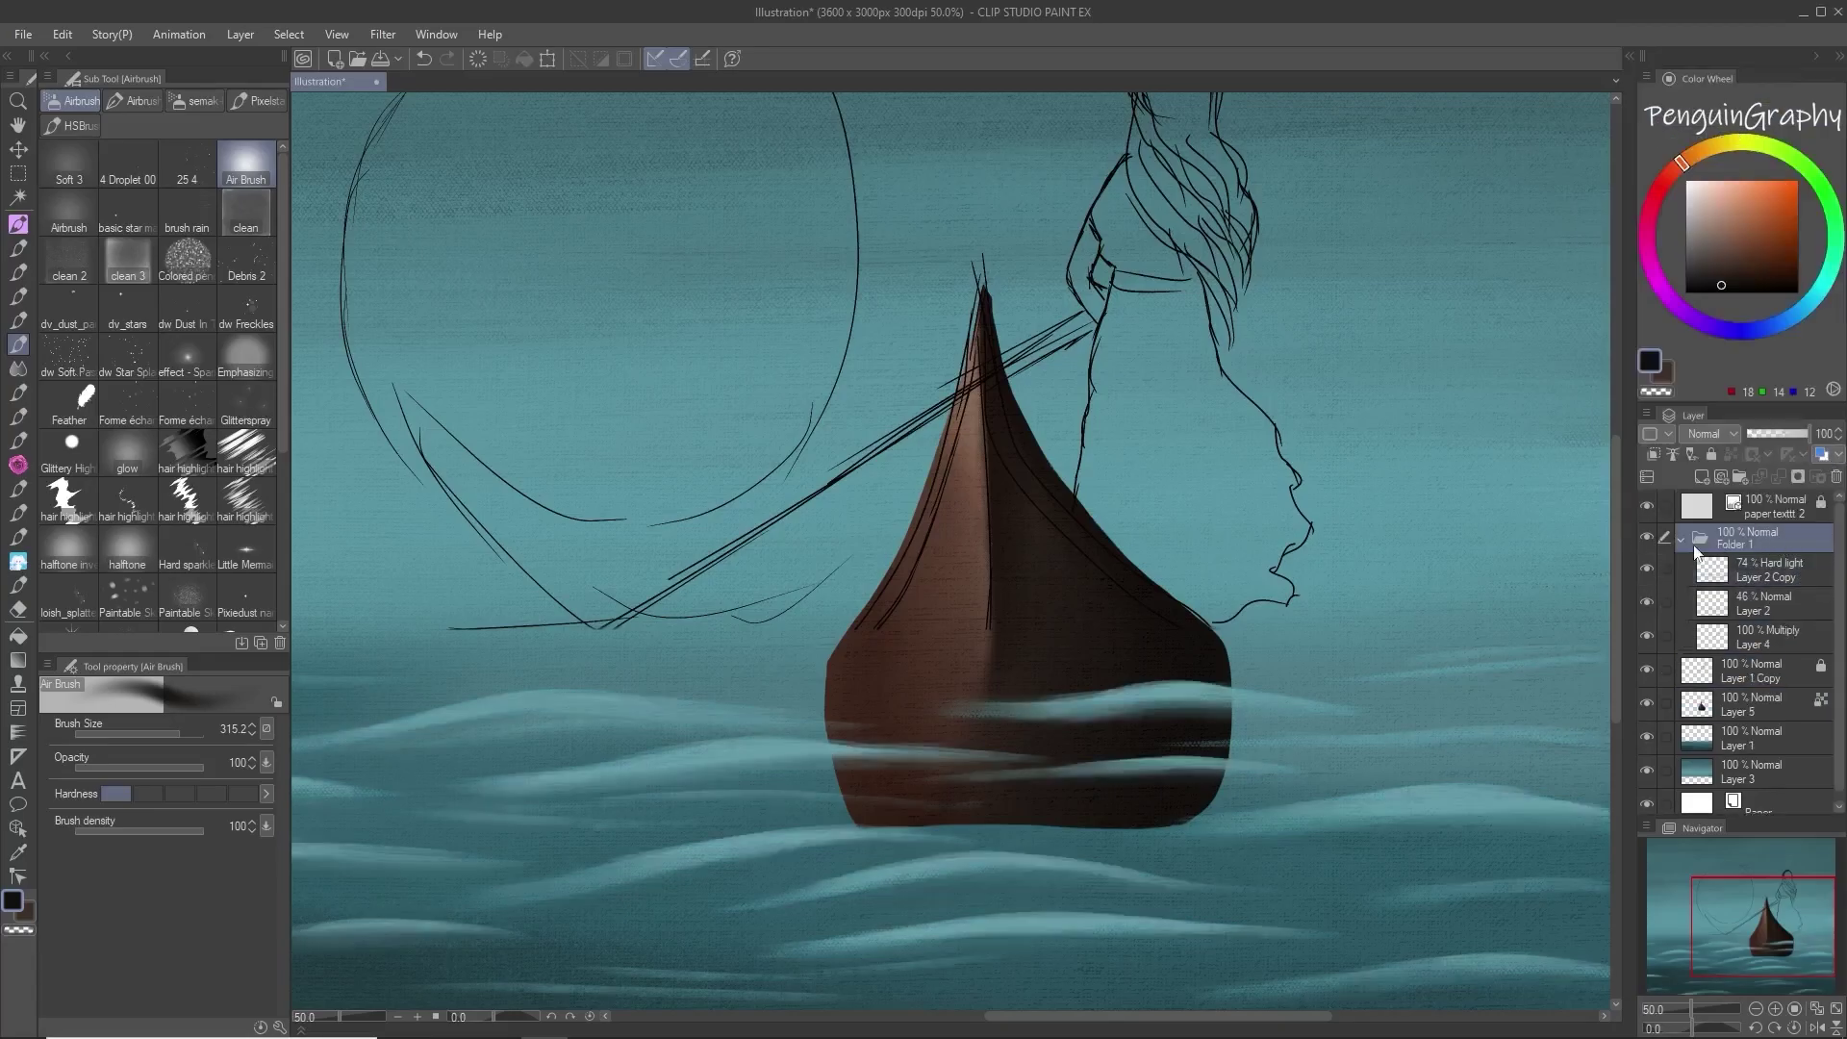
{"action": "key", "text": "ctrl+z"}
{"action": "left_click", "coordinate": [1774, 547]}
{"action": "left_click", "coordinate": [1775, 572], "text": "ctrl"}
{"action": "left_click", "coordinate": [1763, 543]}
{"action": "right_click", "coordinate": [1782, 543]}
{"action": "left_click", "coordinate": [1753, 121]}
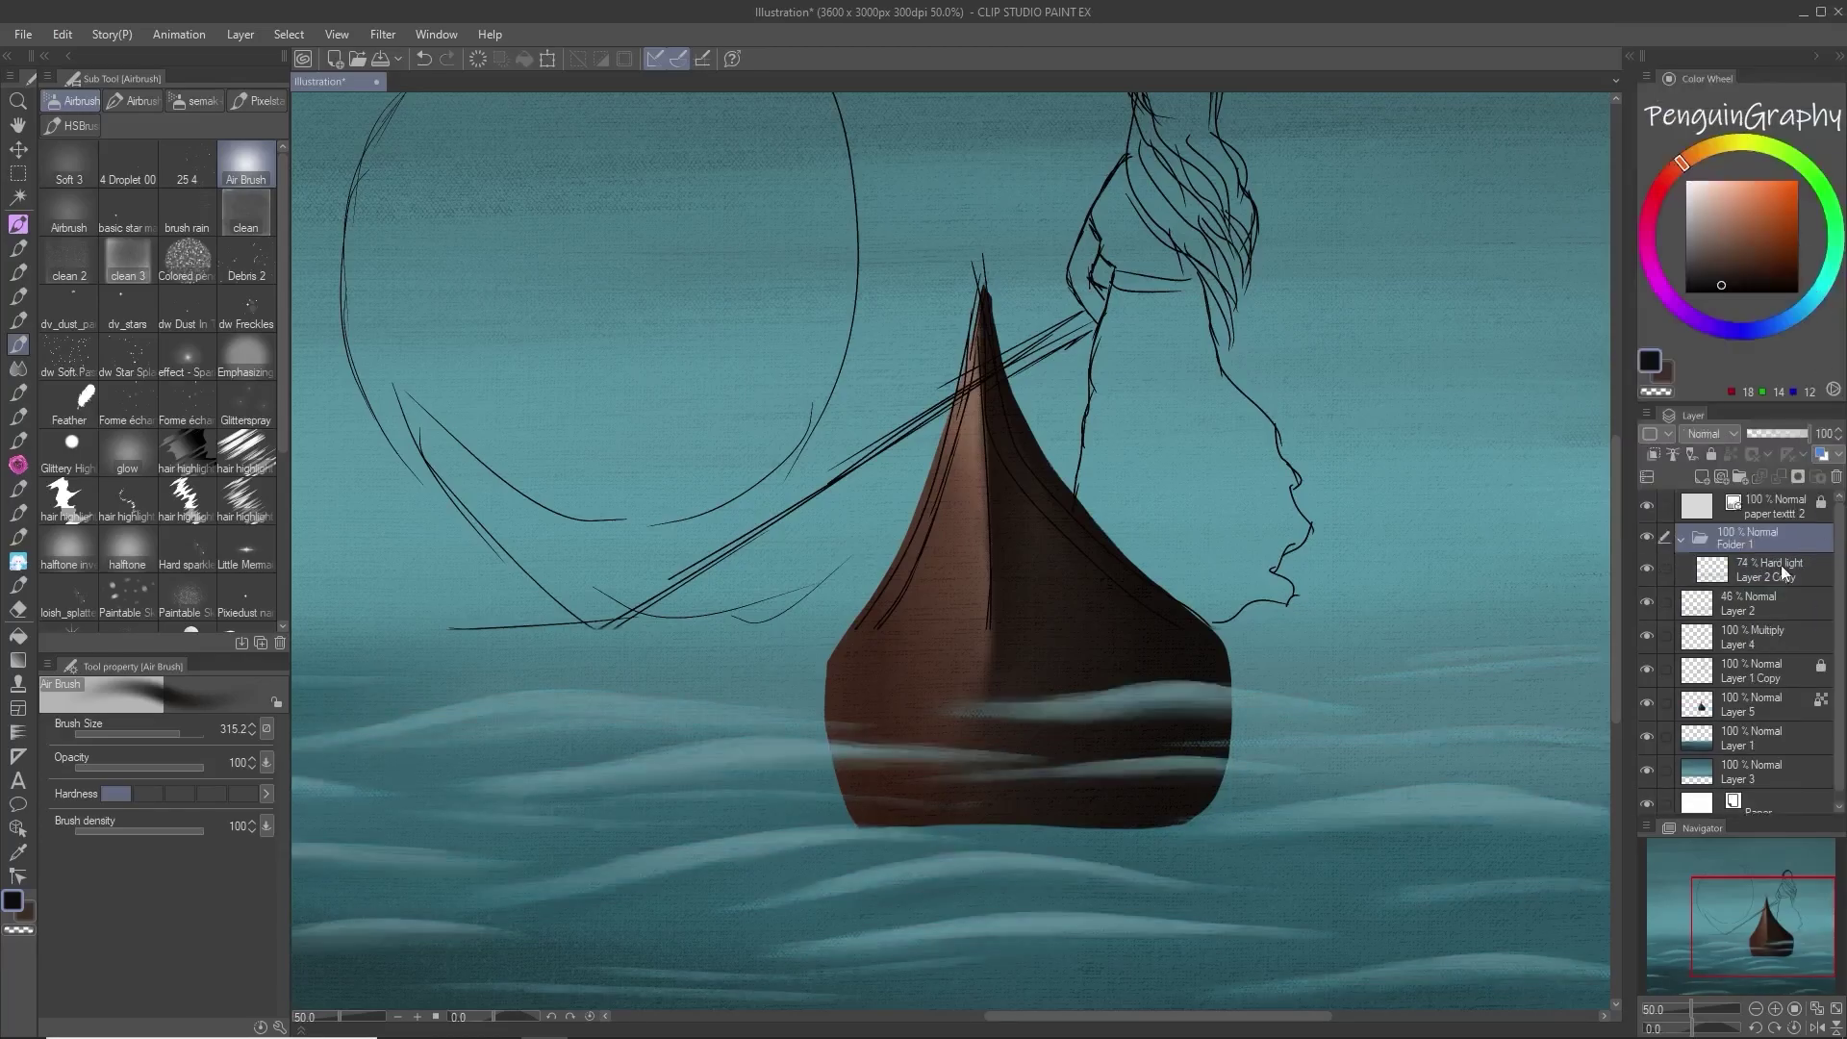
{"action": "key", "text": "ctrl+z"}
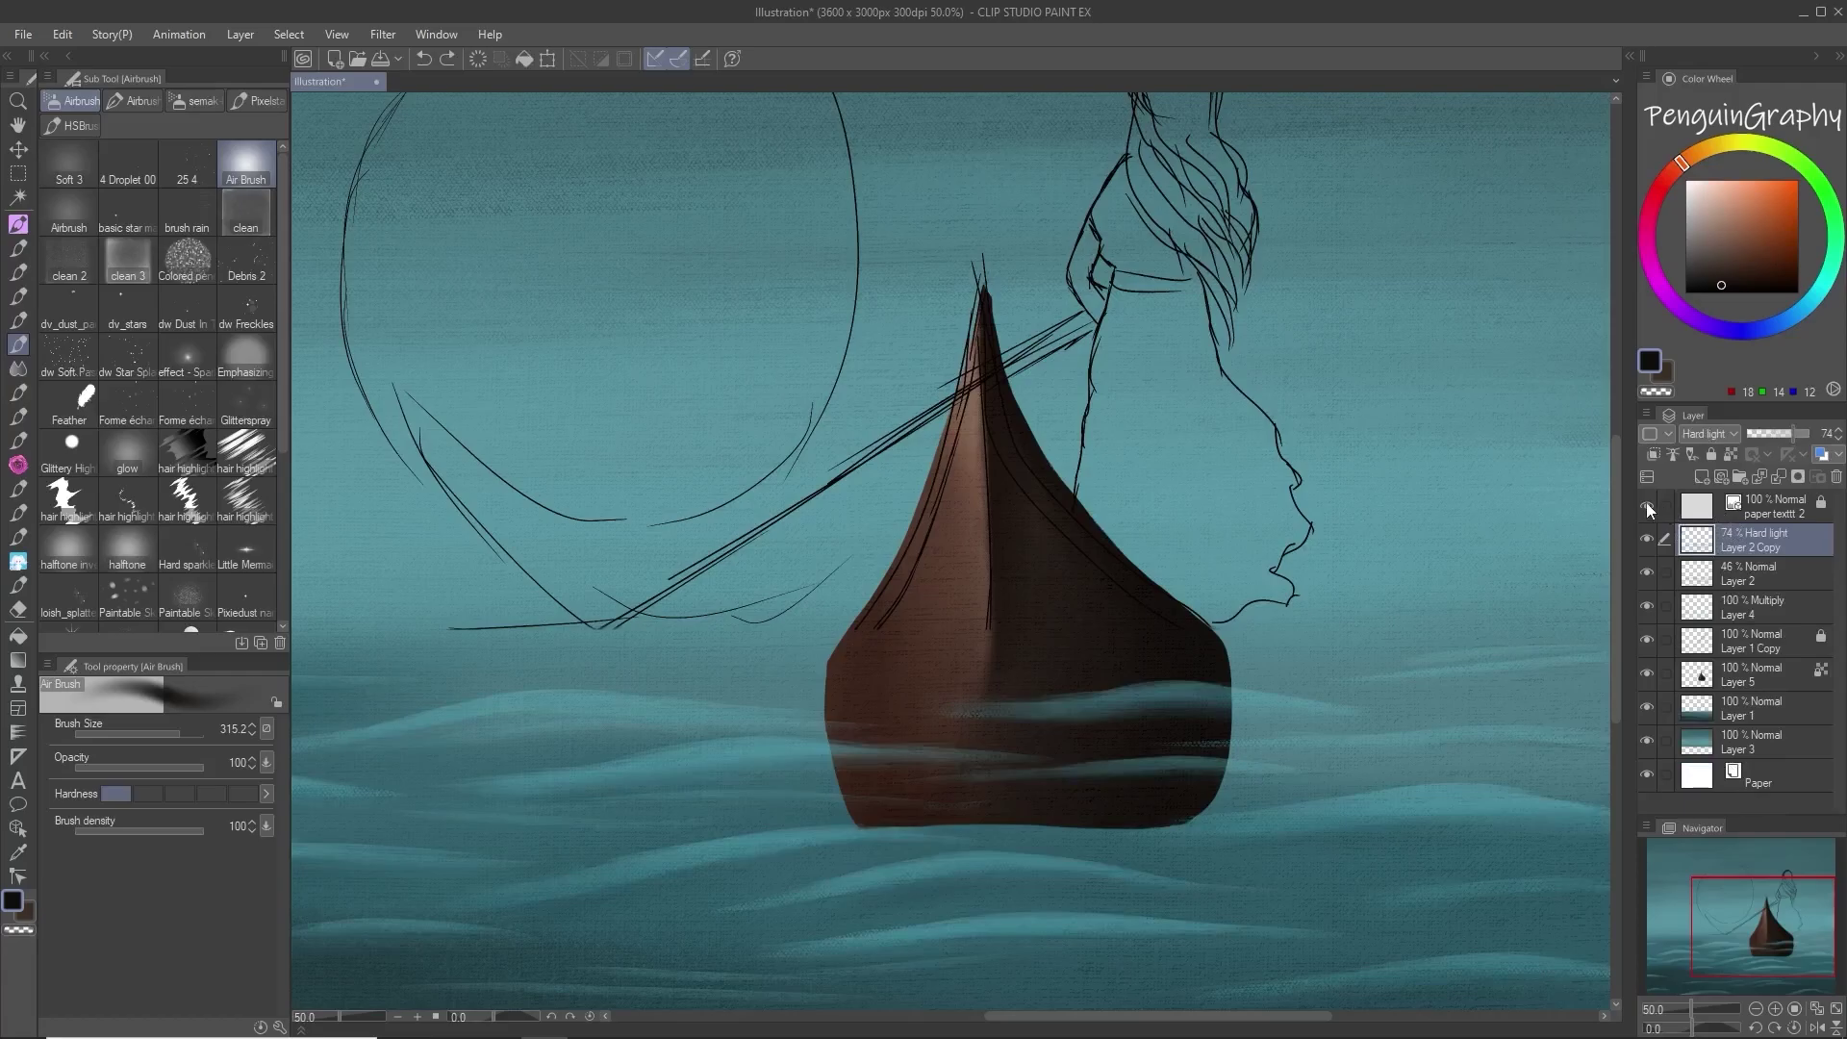
Step: Hide the sketch and erase the upper wave's highlights over the hull on Layer 2 Copy, using the Hard eraser at size 53.5
{"action": "left_click", "coordinate": [1647, 640]}
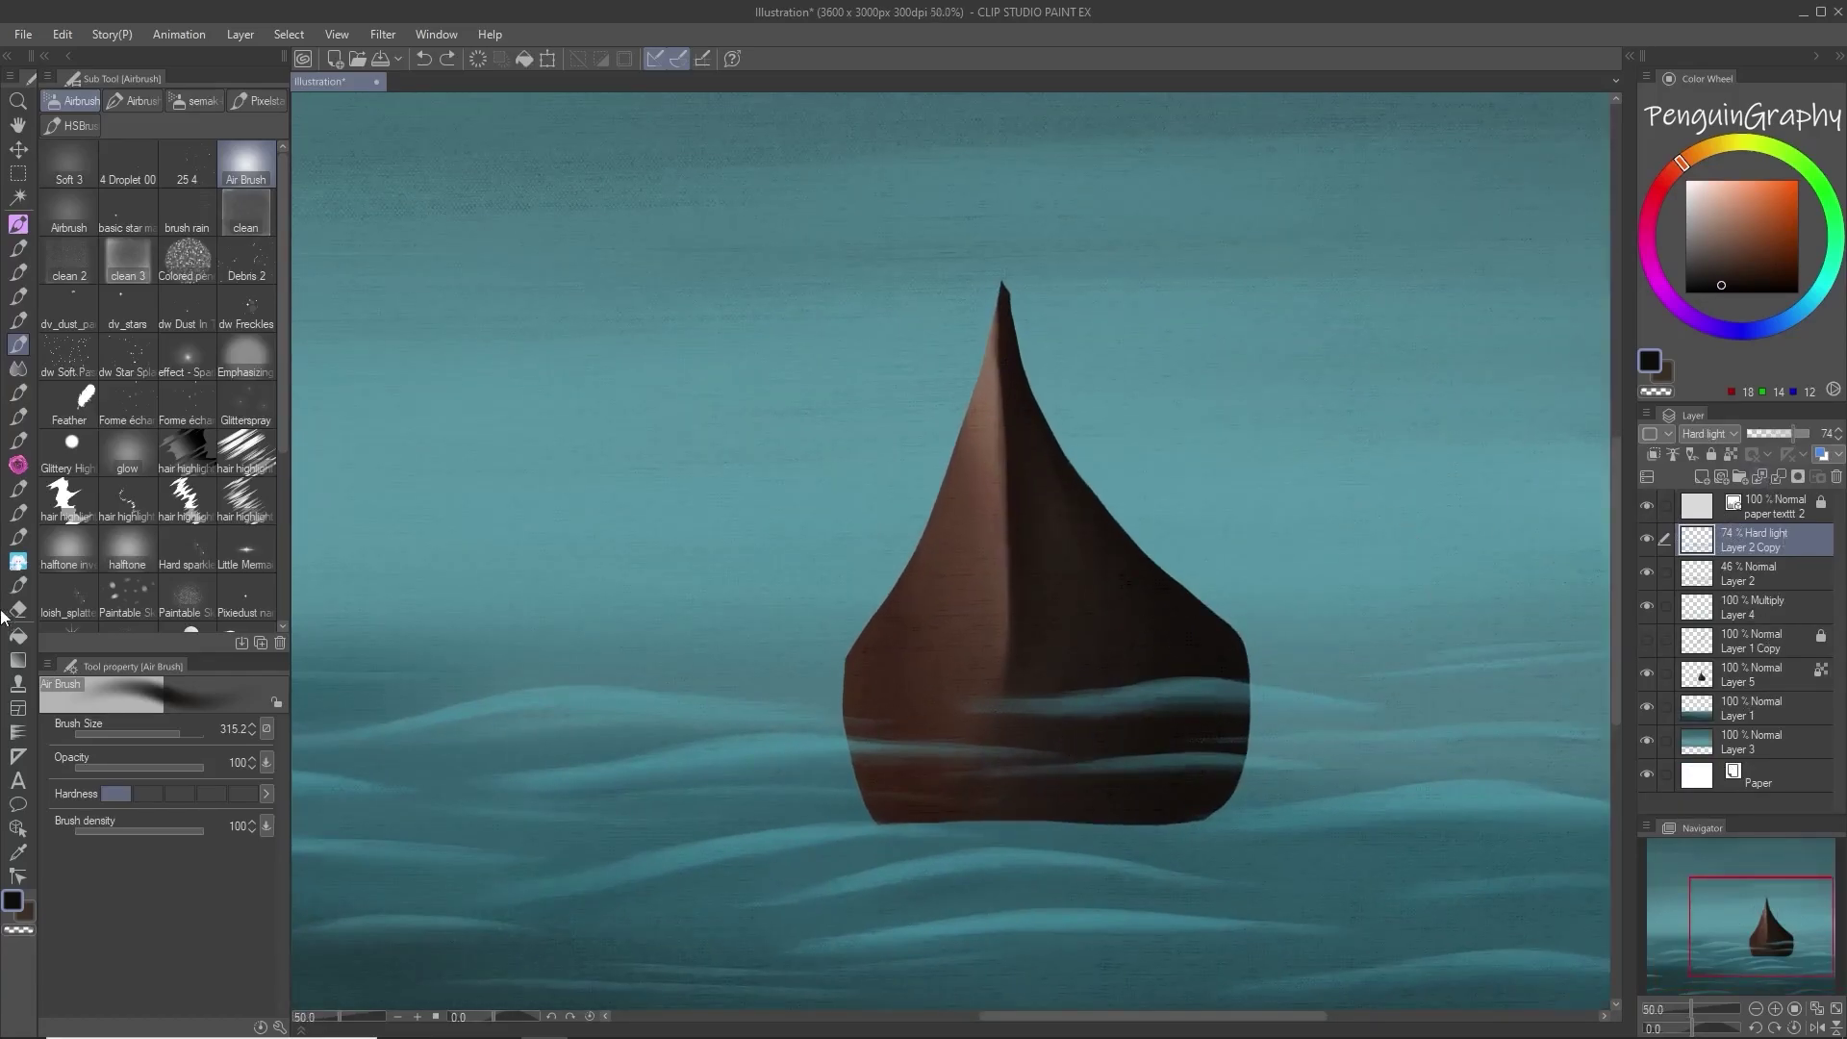
{"action": "left_click", "coordinate": [18, 609]}
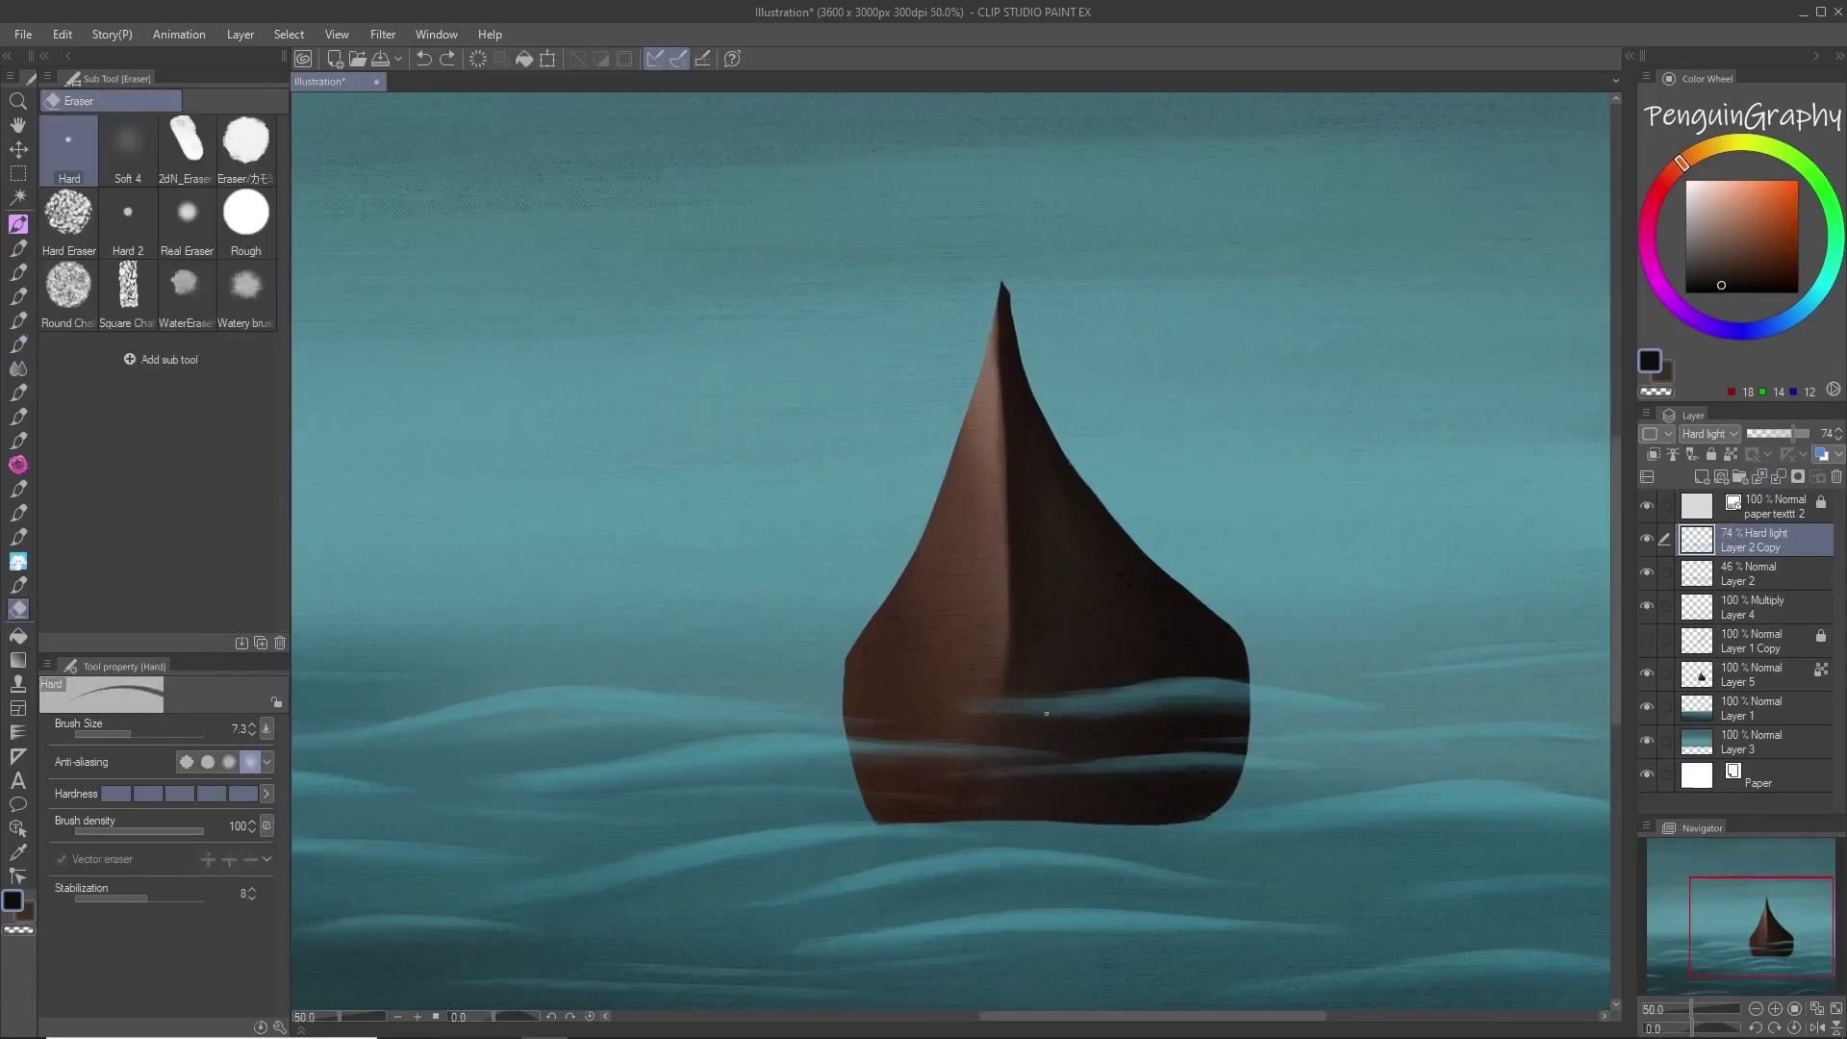
{"action": "left_click_drag", "start_coordinate": [143, 731], "coordinate": [156, 731]}
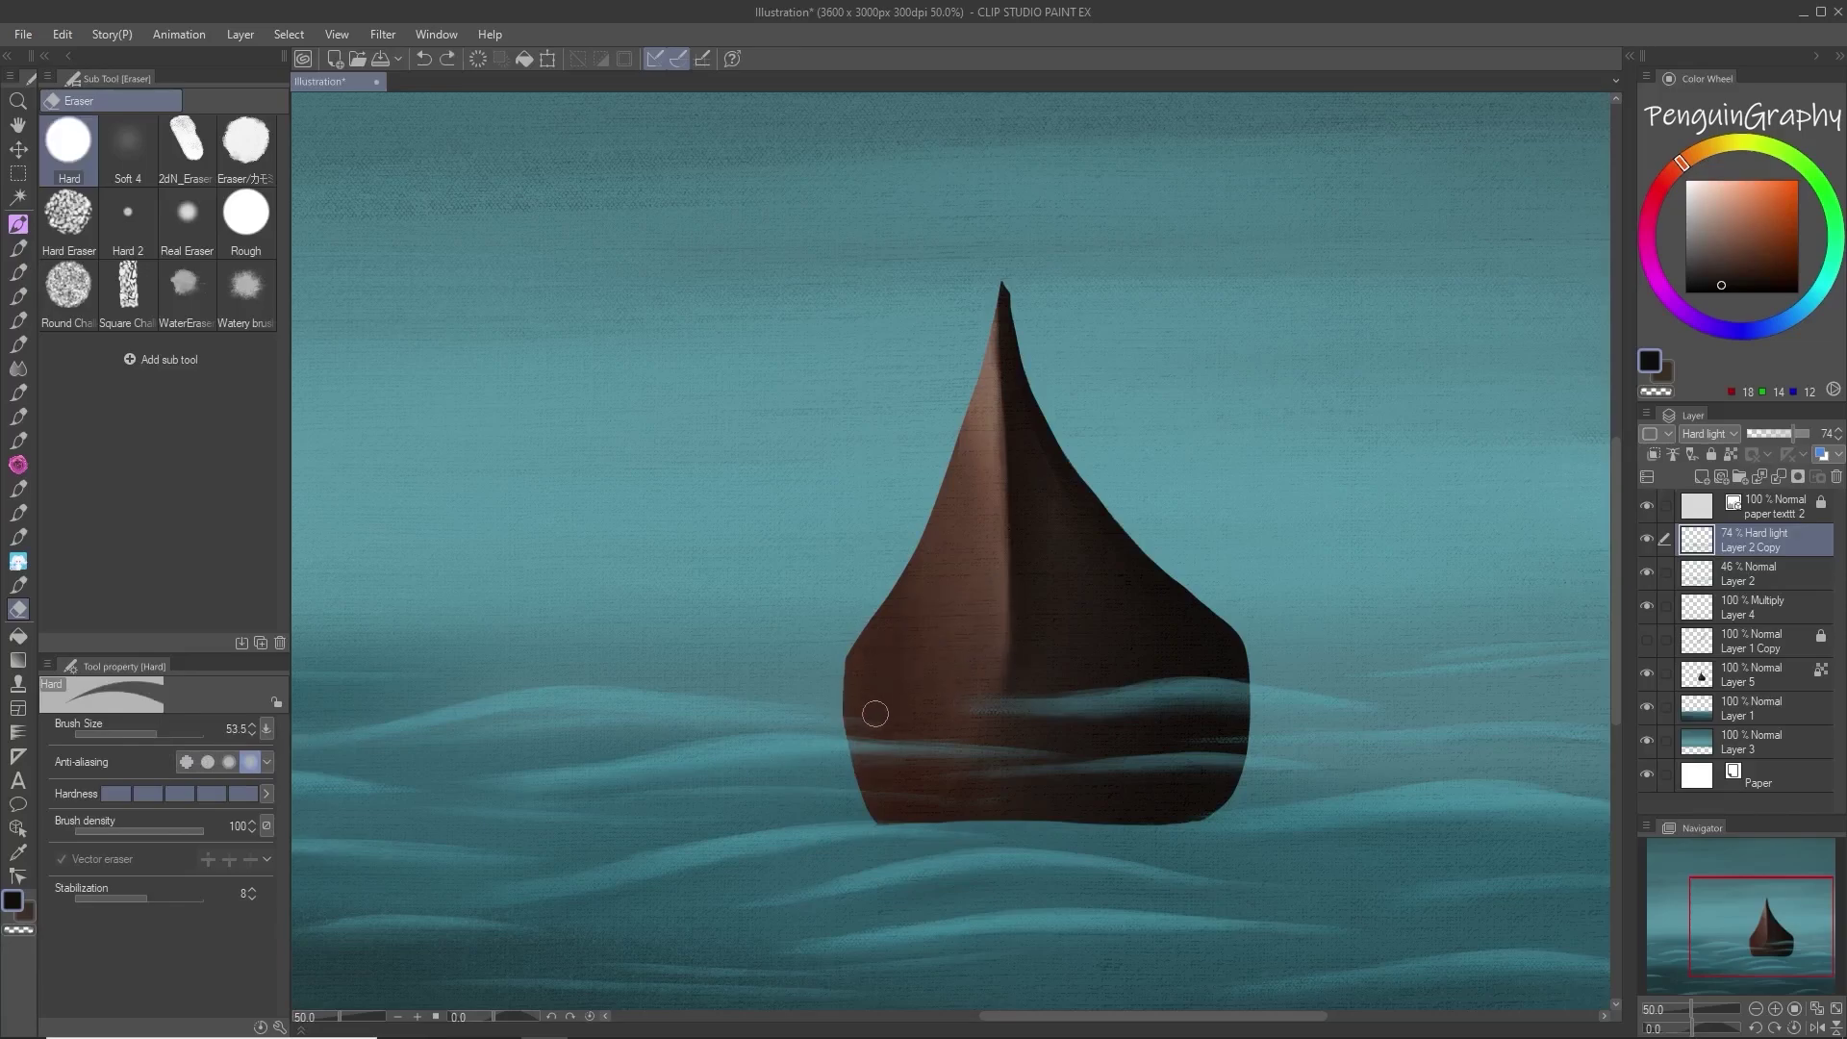
{"action": "left_click_drag", "start_coordinate": [859, 714], "coordinate": [1010, 708]}
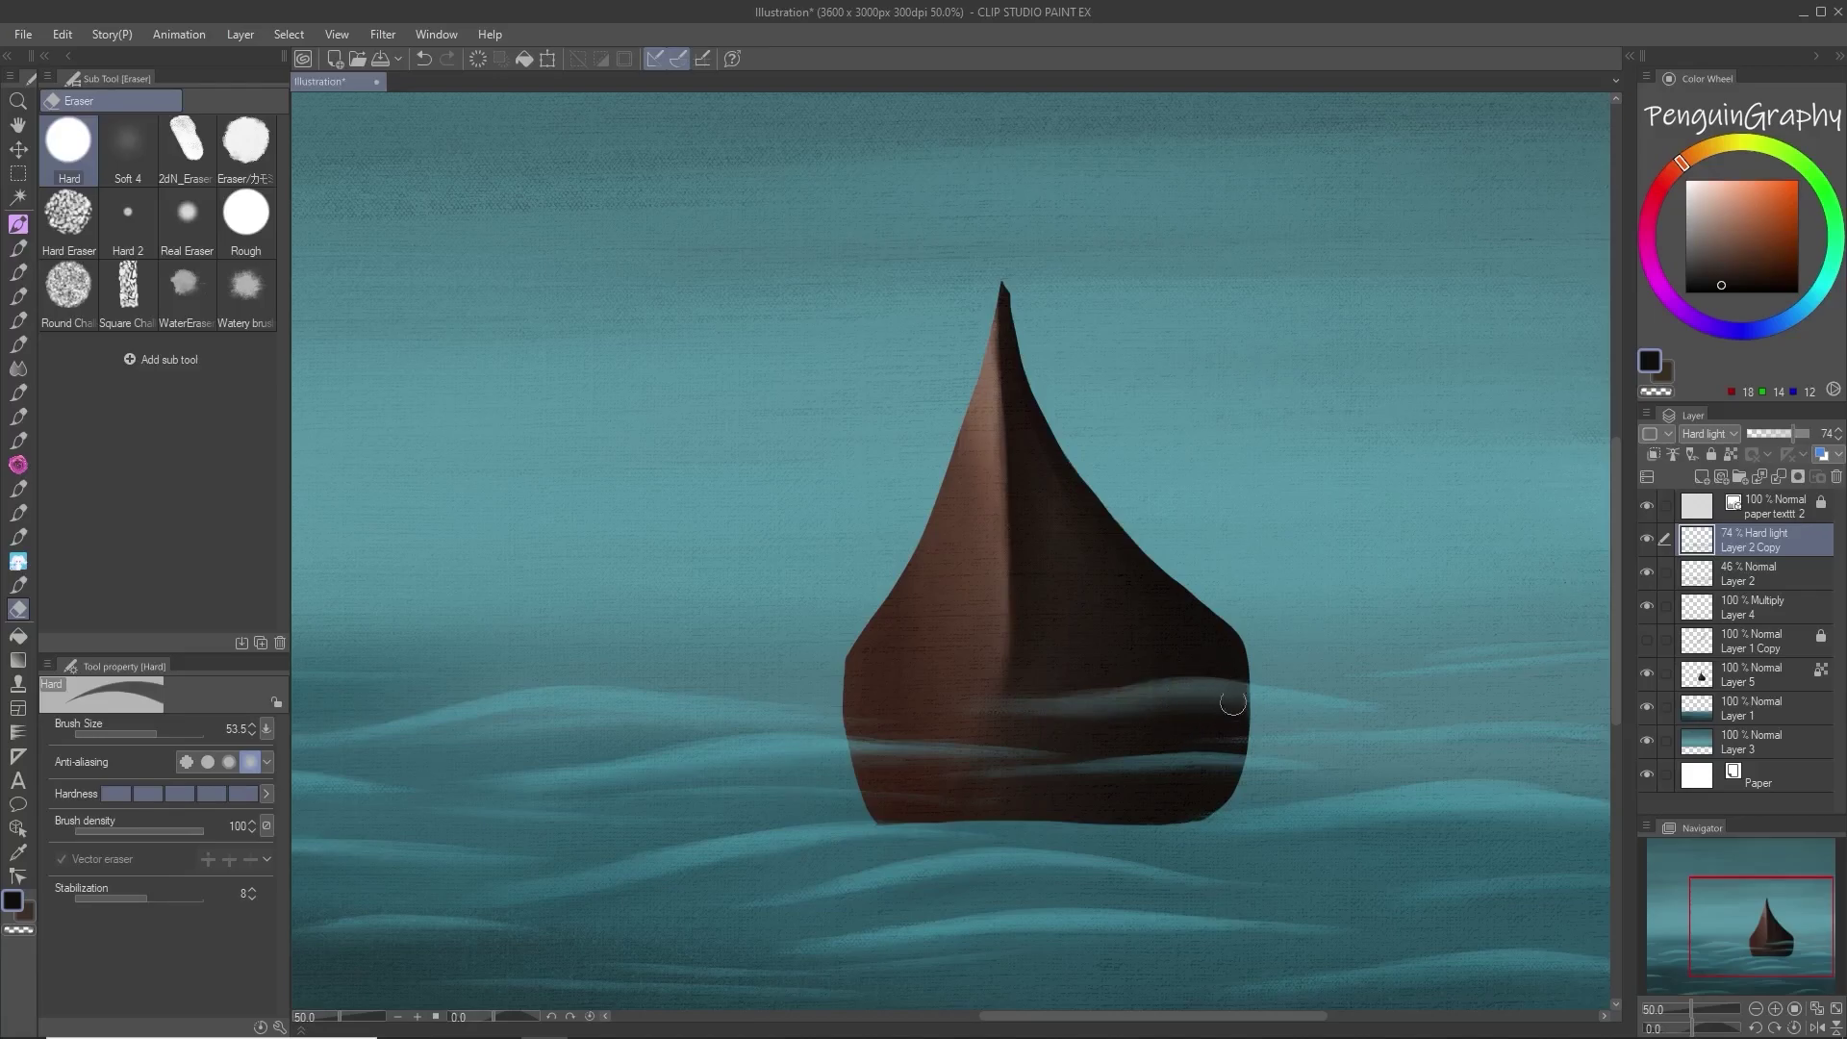
Step: Erase the rest of the upper wave over the hull on Layer 2, reducing the Hard eraser to size 27.5 and reselecting Layer 2 Copy
{"action": "left_click", "coordinate": [1761, 573]}
{"action": "mouse_move", "coordinate": [1034, 699]}
{"action": "left_mouse_down"}
{"action": "mouse_move", "coordinate": [1215, 665]}
{"action": "mouse_move", "coordinate": [1229, 713]}
{"action": "mouse_move", "coordinate": [1234, 677]}
{"action": "left_mouse_up"}
{"action": "left_click", "coordinate": [148, 734]}
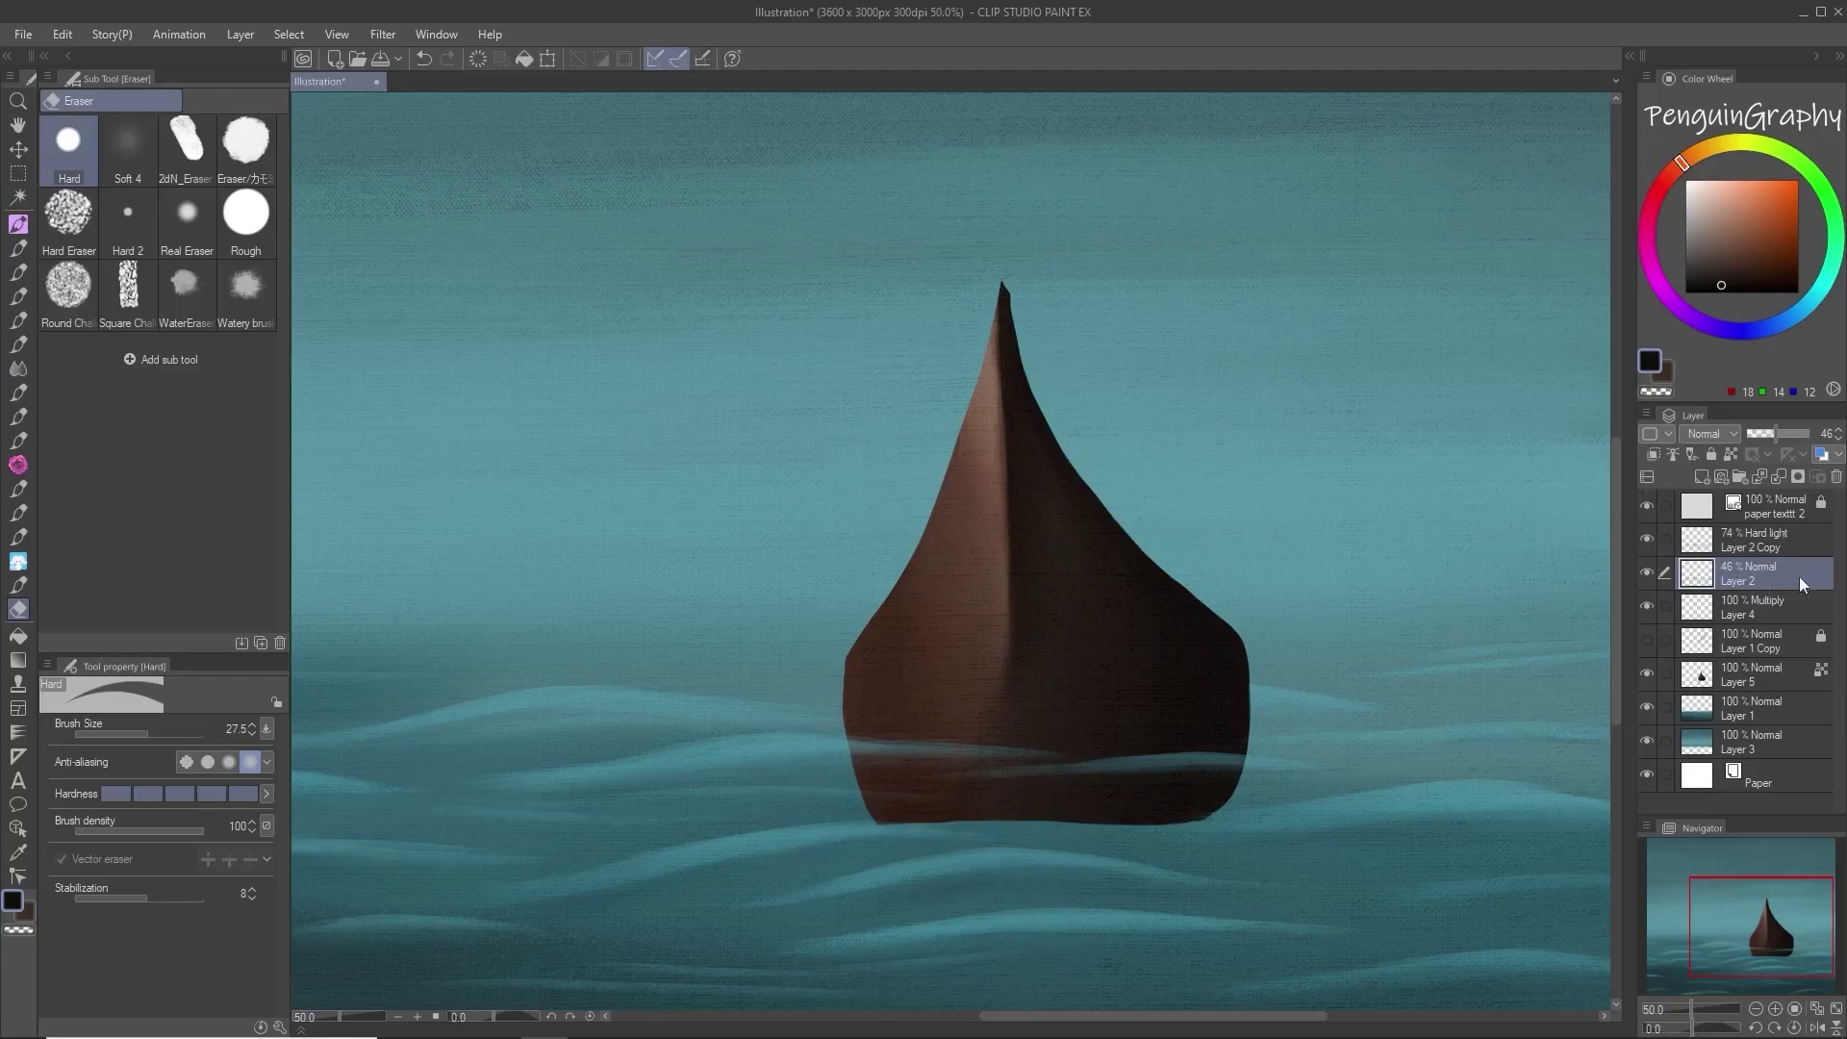
{"action": "left_click", "coordinate": [1751, 544]}
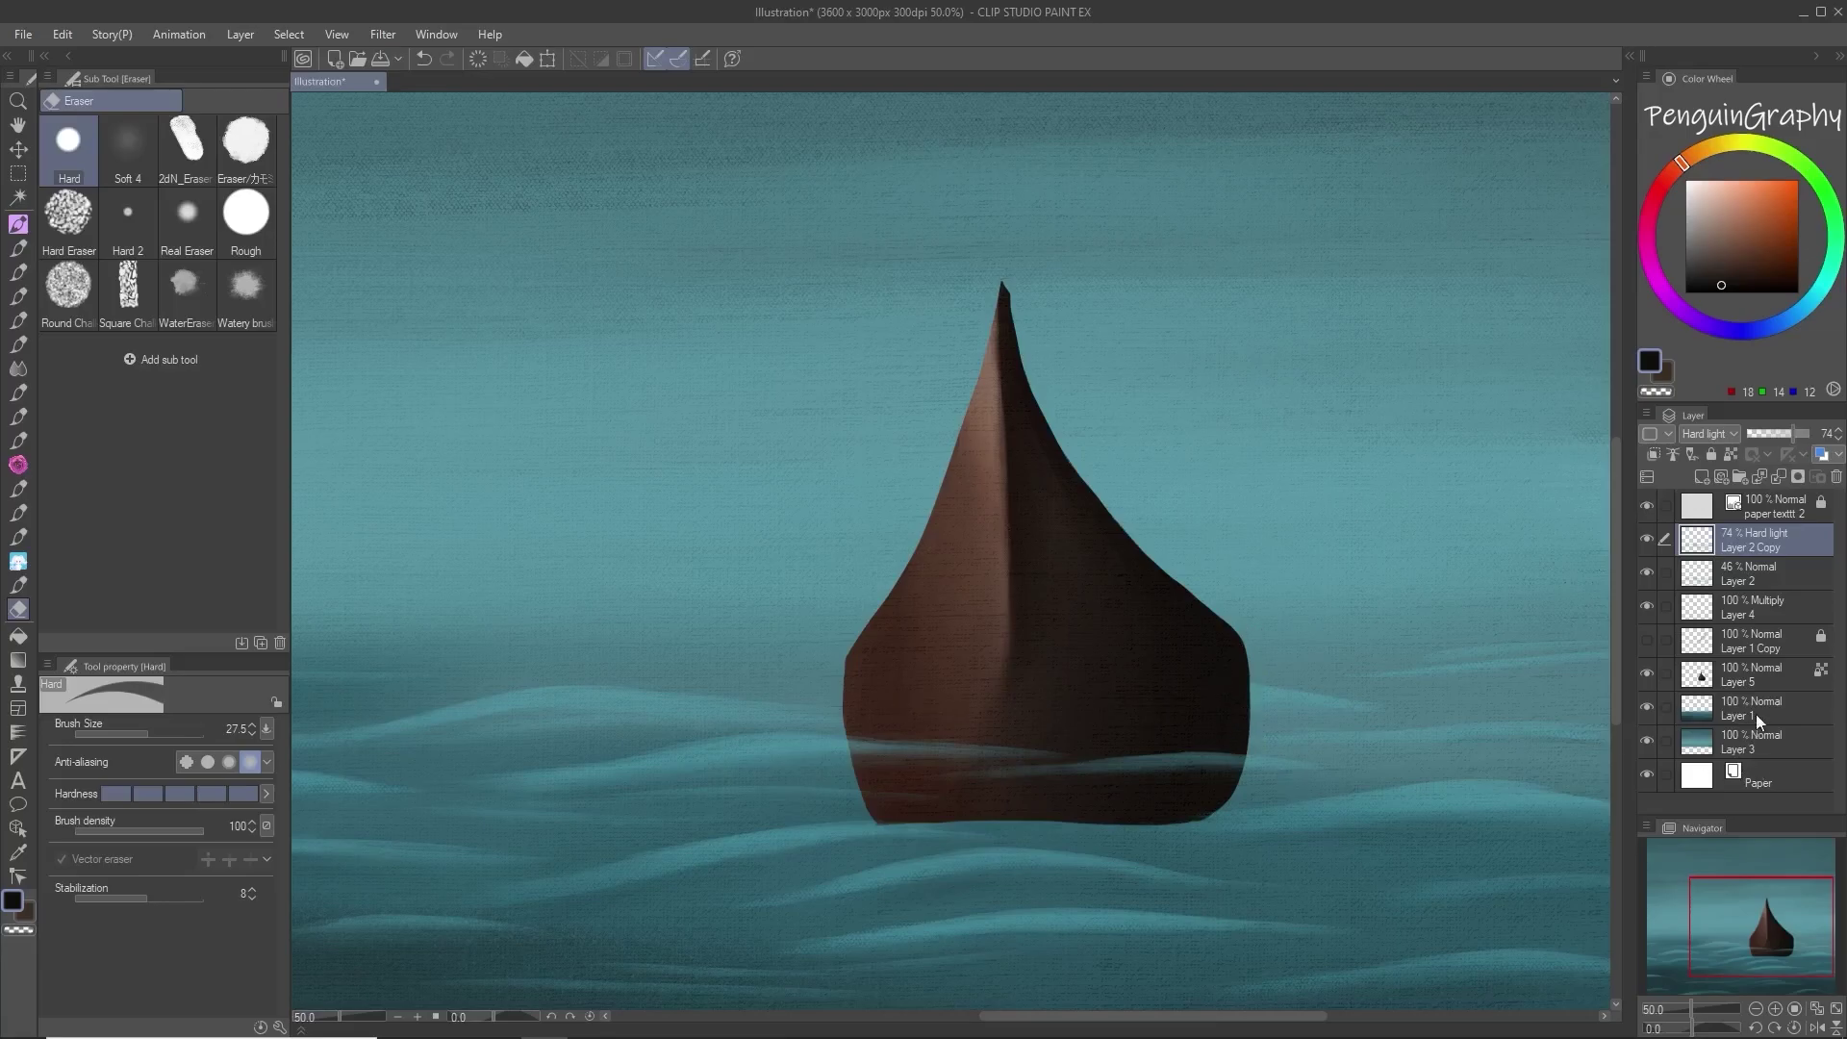
Step: Add a layer above Layer 5 and cover the hull's base with sampled teal RGB 49, 93, 104, using the Chalk brush without color mixing
{"action": "left_click", "coordinate": [1731, 677]}
{"action": "left_click", "coordinate": [1702, 478]}
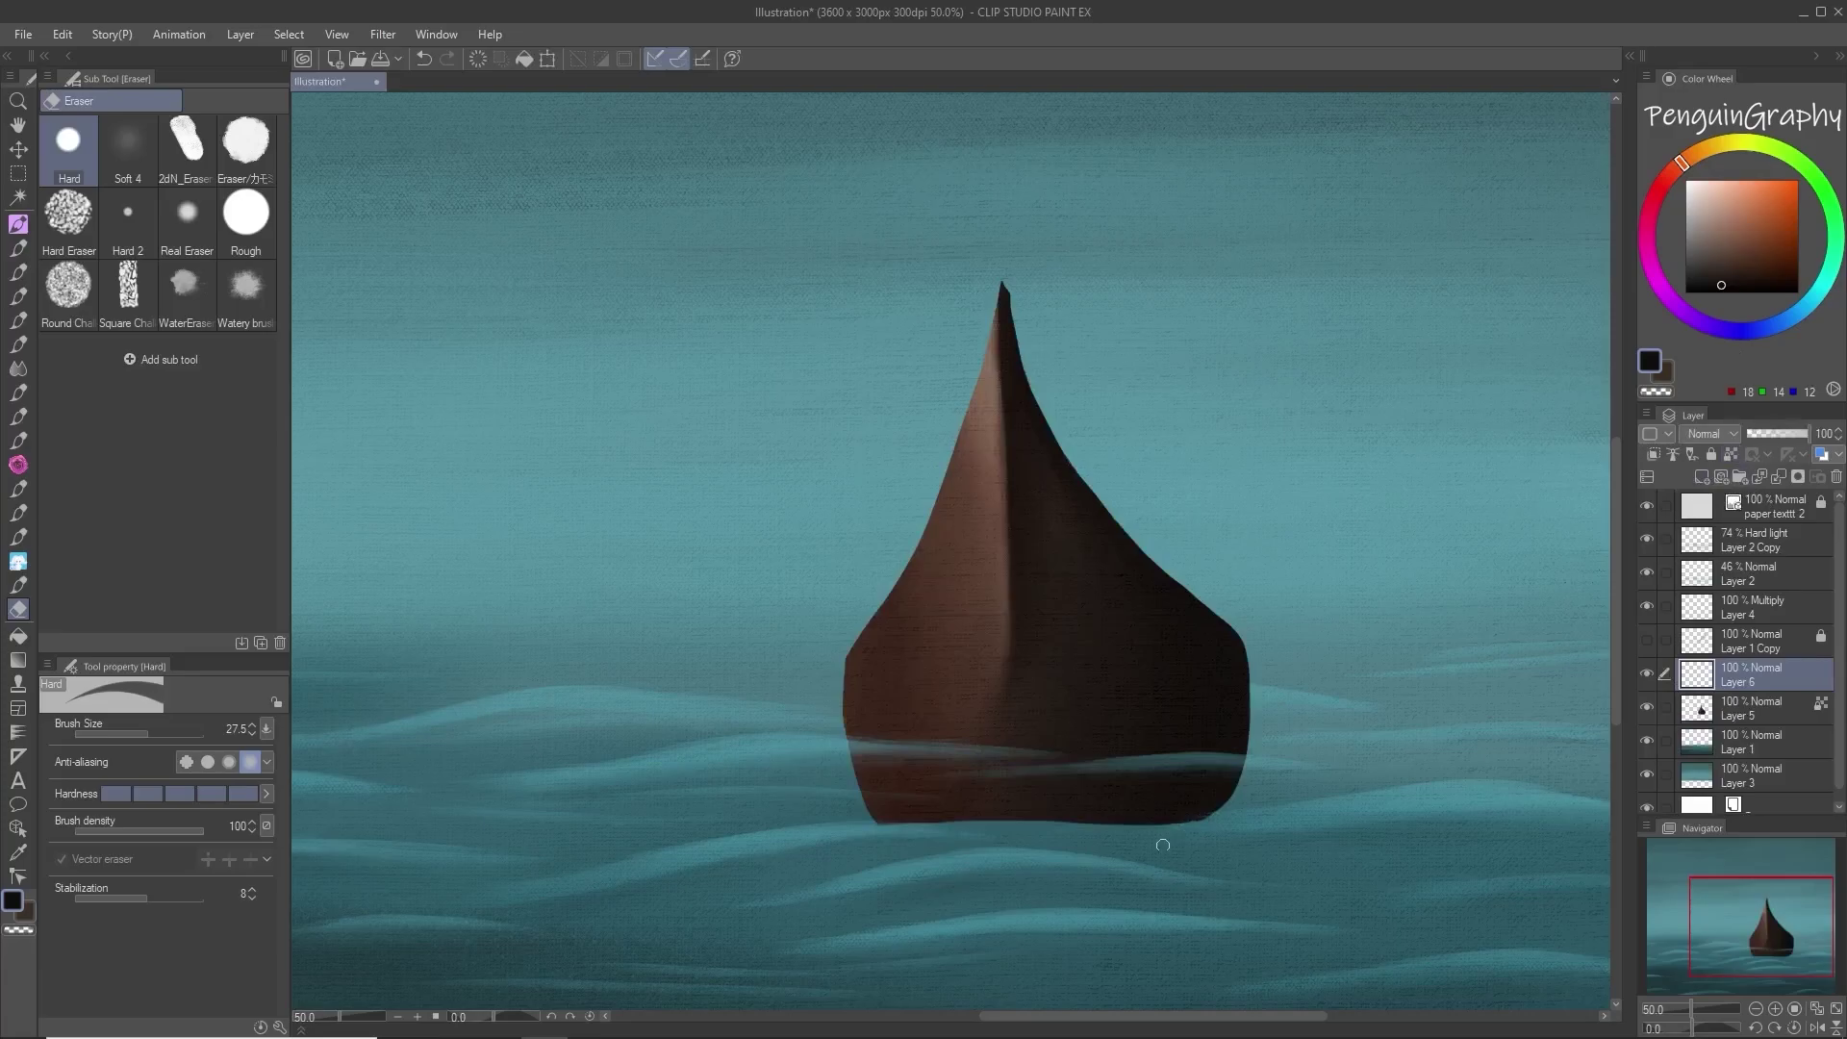
{"action": "left_click", "coordinate": [1102, 837], "text": "alt"}
{"action": "left_click", "coordinate": [18, 248]}
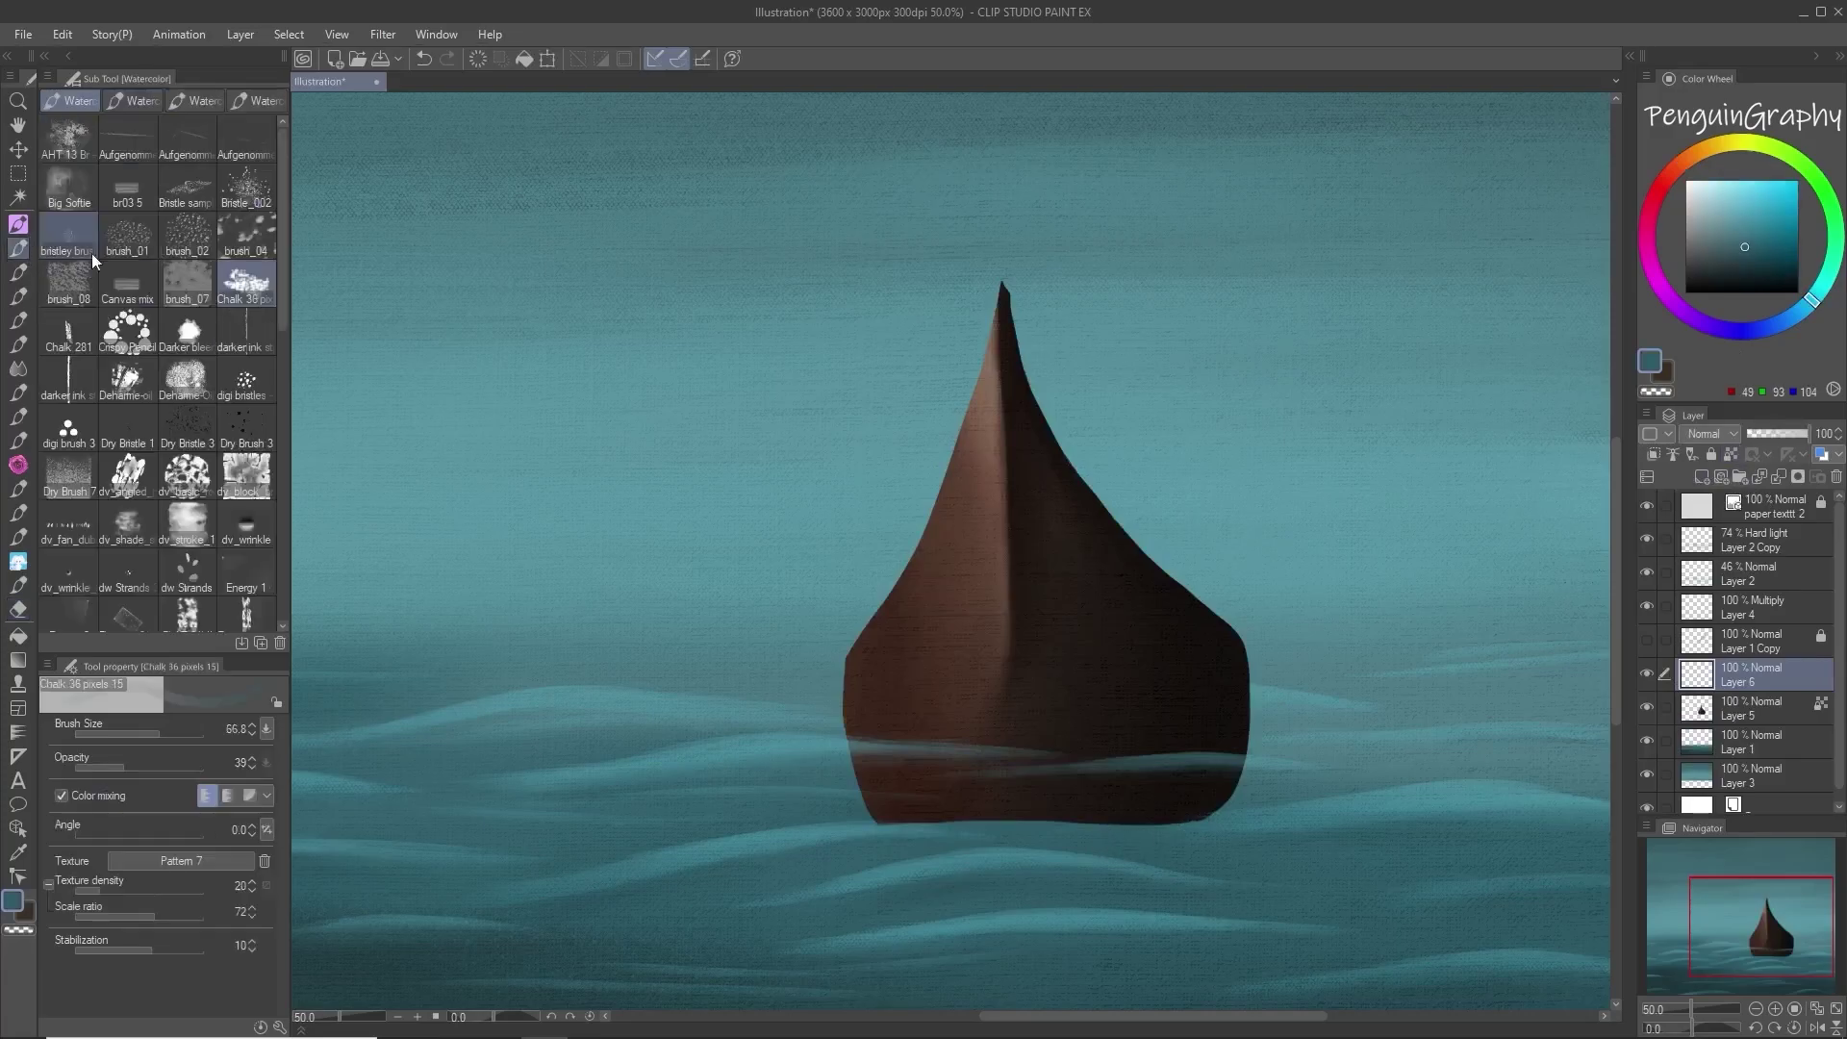
{"action": "left_click", "coordinate": [74, 792]}
{"action": "mouse_move", "coordinate": [860, 818]}
{"action": "left_mouse_down"}
{"action": "mouse_move", "coordinate": [1279, 828]}
{"action": "mouse_move", "coordinate": [869, 822]}
{"action": "mouse_move", "coordinate": [1052, 819]}
{"action": "mouse_move", "coordinate": [749, 858]}
{"action": "mouse_move", "coordinate": [834, 814]}
{"action": "mouse_move", "coordinate": [1178, 830]}
{"action": "mouse_move", "coordinate": [1122, 822]}
{"action": "mouse_move", "coordinate": [1290, 791]}
{"action": "mouse_move", "coordinate": [798, 812]}
{"action": "mouse_move", "coordinate": [1266, 814]}
{"action": "mouse_move", "coordinate": [1140, 805]}
{"action": "mouse_move", "coordinate": [1277, 767]}
{"action": "mouse_move", "coordinate": [922, 791]}
{"action": "mouse_move", "coordinate": [1020, 771]}
{"action": "mouse_move", "coordinate": [806, 762]}
{"action": "mouse_move", "coordinate": [1181, 787]}
{"action": "mouse_move", "coordinate": [736, 794]}
{"action": "mouse_move", "coordinate": [1068, 788]}
{"action": "mouse_move", "coordinate": [1104, 822]}
{"action": "mouse_move", "coordinate": [1395, 769]}
{"action": "mouse_move", "coordinate": [1105, 808]}
{"action": "left_mouse_up"}
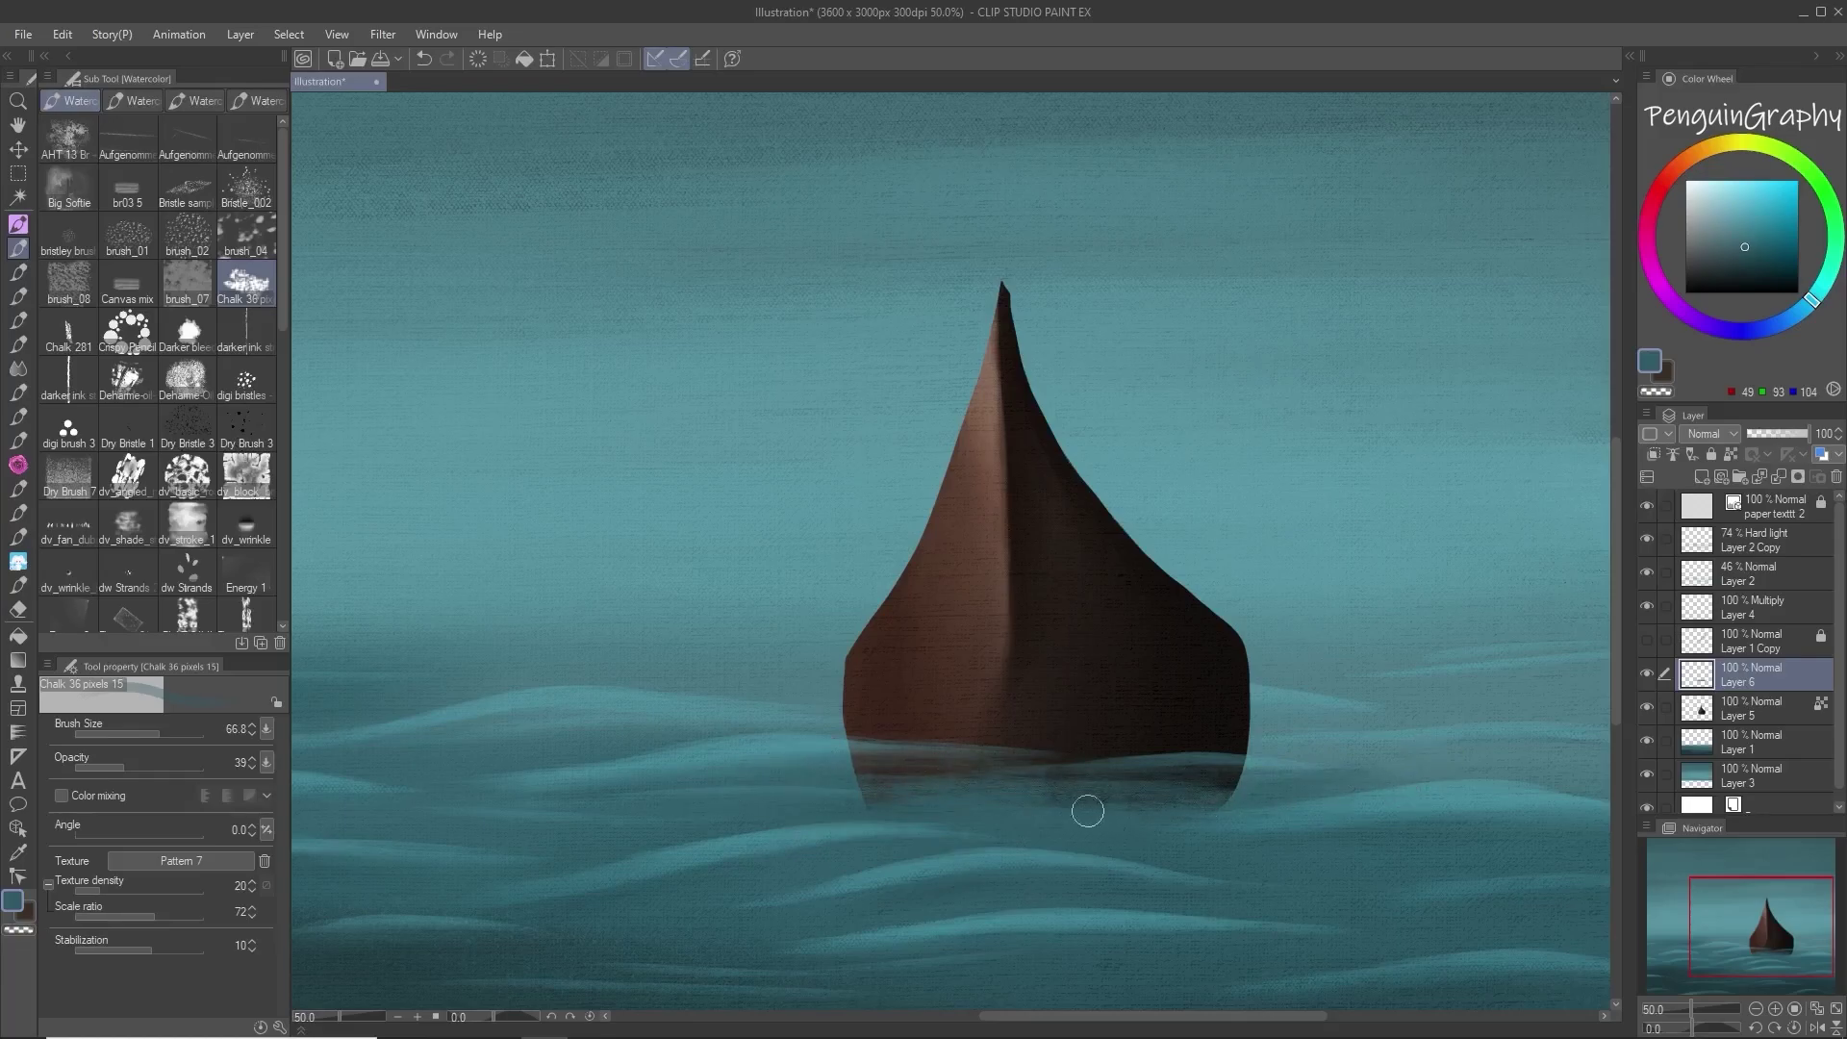
Step: Brush lighter sampled water blue, RGB 81, 125, 137, across the submerged base of the hull with the Chalk brush
{"action": "left_click", "coordinate": [1482, 755], "text": "alt"}
{"action": "left_click", "coordinate": [1409, 761], "text": "alt"}
{"action": "left_click_drag", "start_coordinate": [1379, 768], "coordinate": [814, 782]}
{"action": "left_click_drag", "start_coordinate": [1097, 776], "coordinate": [693, 785]}
{"action": "left_click_drag", "start_coordinate": [901, 788], "coordinate": [1296, 770]}
{"action": "left_click_drag", "start_coordinate": [1021, 793], "coordinate": [1341, 771]}
{"action": "left_click_drag", "start_coordinate": [1077, 808], "coordinate": [1171, 803]}
Step: Turn color mixing back on for the Chalk brush and smooth the water over the hull's base with the Almost Sai blender
{"action": "left_click", "coordinate": [61, 796]}
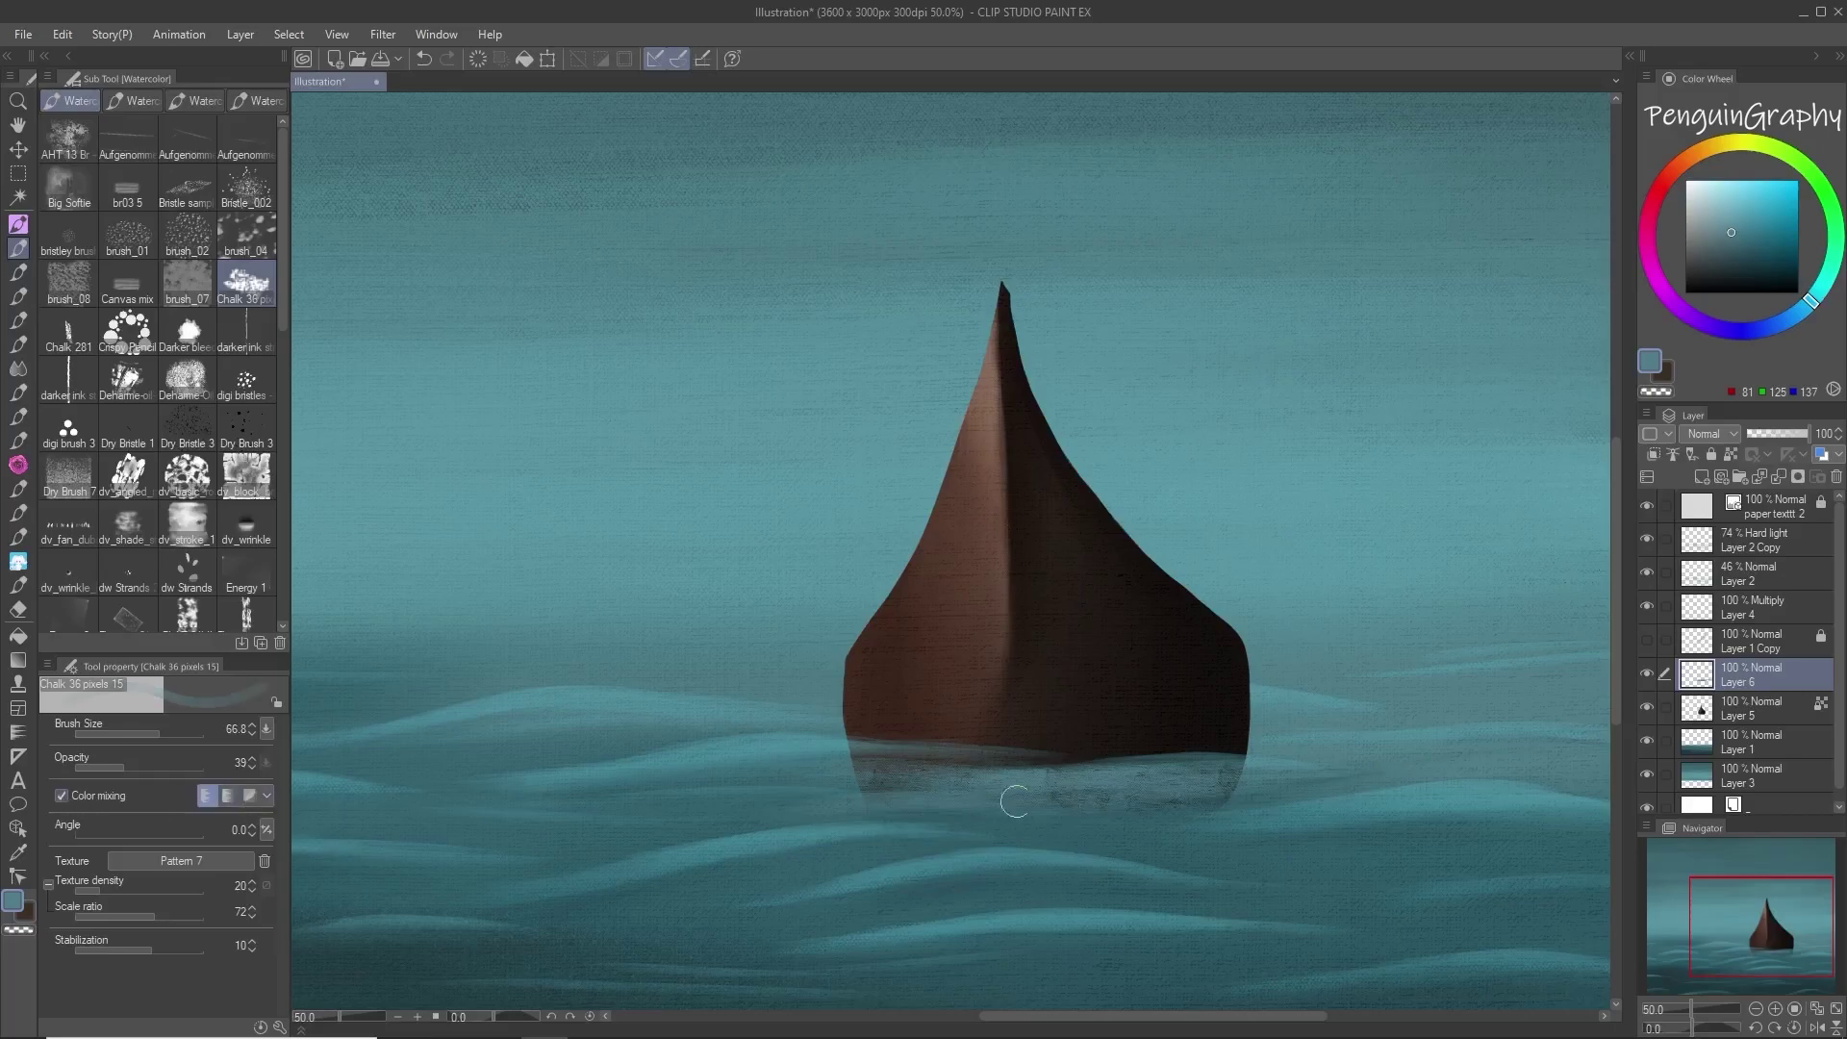
{"action": "left_click", "coordinate": [19, 370]}
{"action": "mouse_move", "coordinate": [967, 768]}
{"action": "left_mouse_down"}
{"action": "mouse_move", "coordinate": [787, 788]}
{"action": "mouse_move", "coordinate": [1224, 785]}
{"action": "mouse_move", "coordinate": [996, 771]}
{"action": "mouse_move", "coordinate": [991, 753]}
{"action": "mouse_move", "coordinate": [1072, 779]}
{"action": "left_mouse_up"}
Step: Put the boat's Layer 5 into a new folder and add a new layer clipped to it
{"action": "scroll", "coordinate": [1010, 781], "scroll_direction": "down", "scroll_amount": 3}
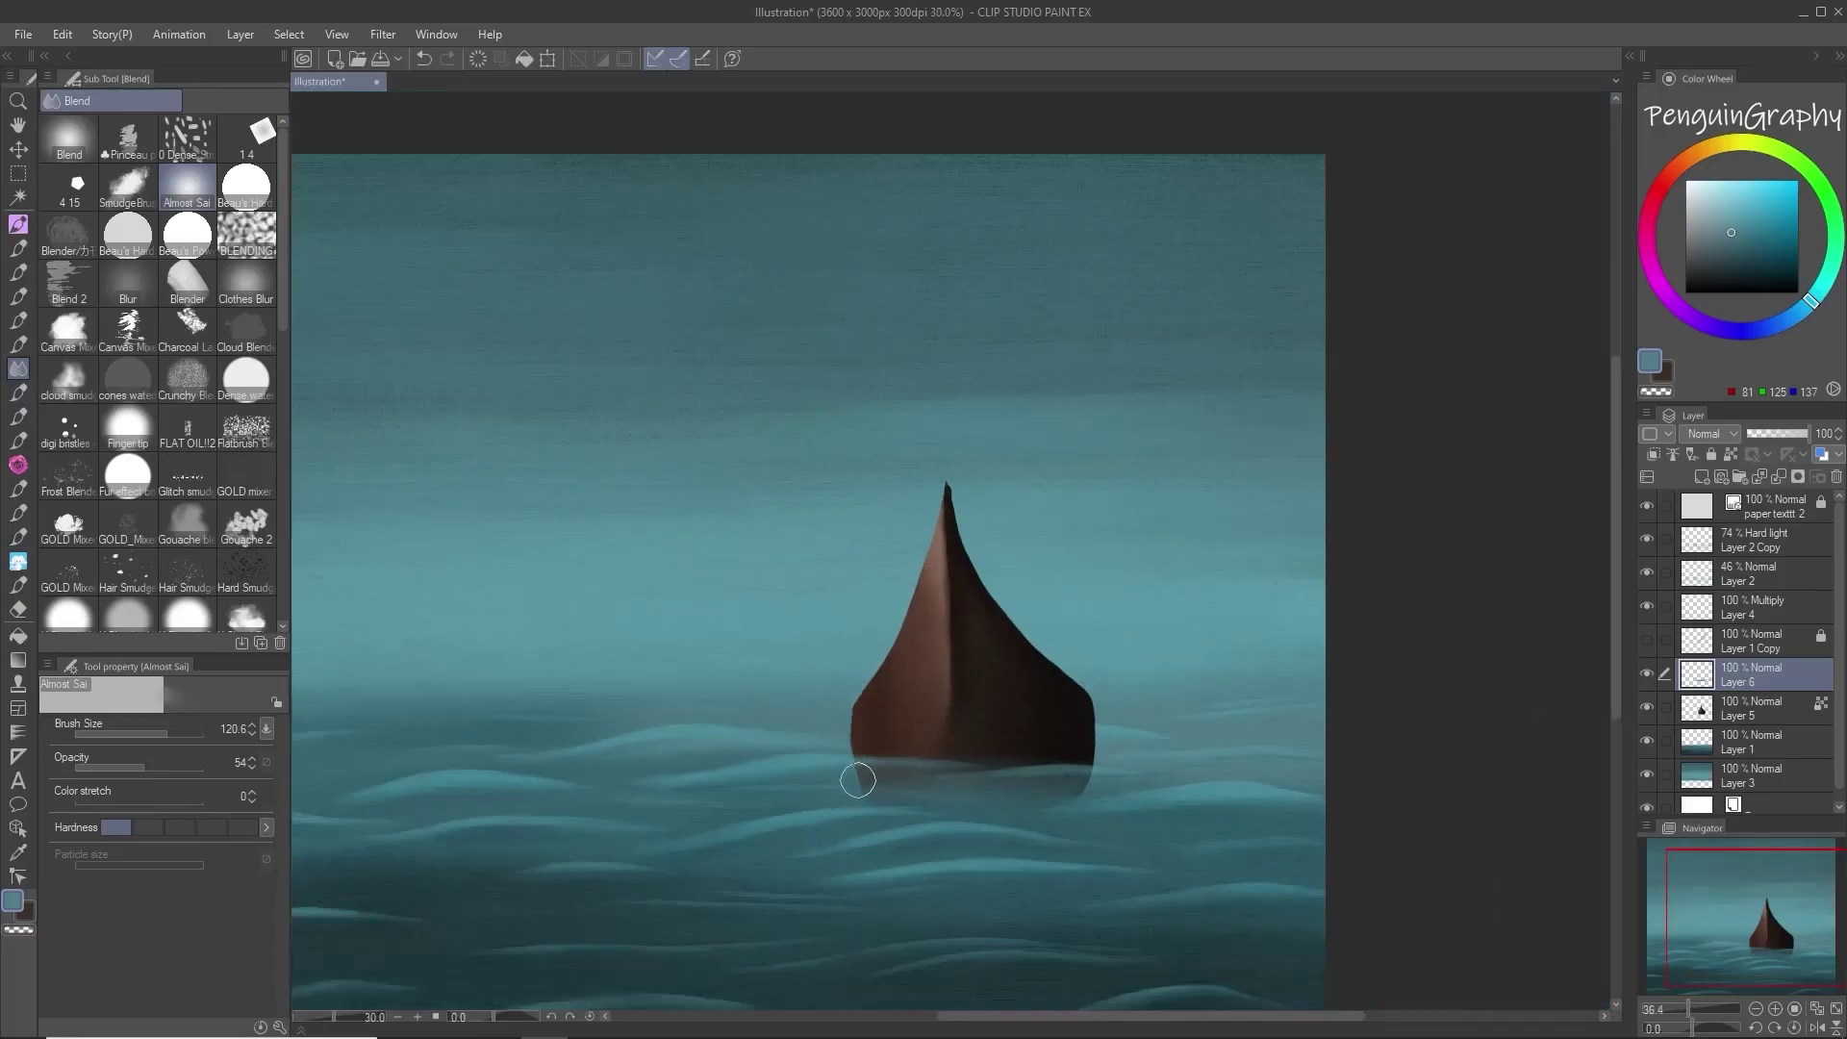
{"action": "left_click_drag", "start_coordinate": [1099, 1019], "coordinate": [1097, 1017]}
{"action": "left_click_drag", "start_coordinate": [1616, 626], "coordinate": [1616, 672]}
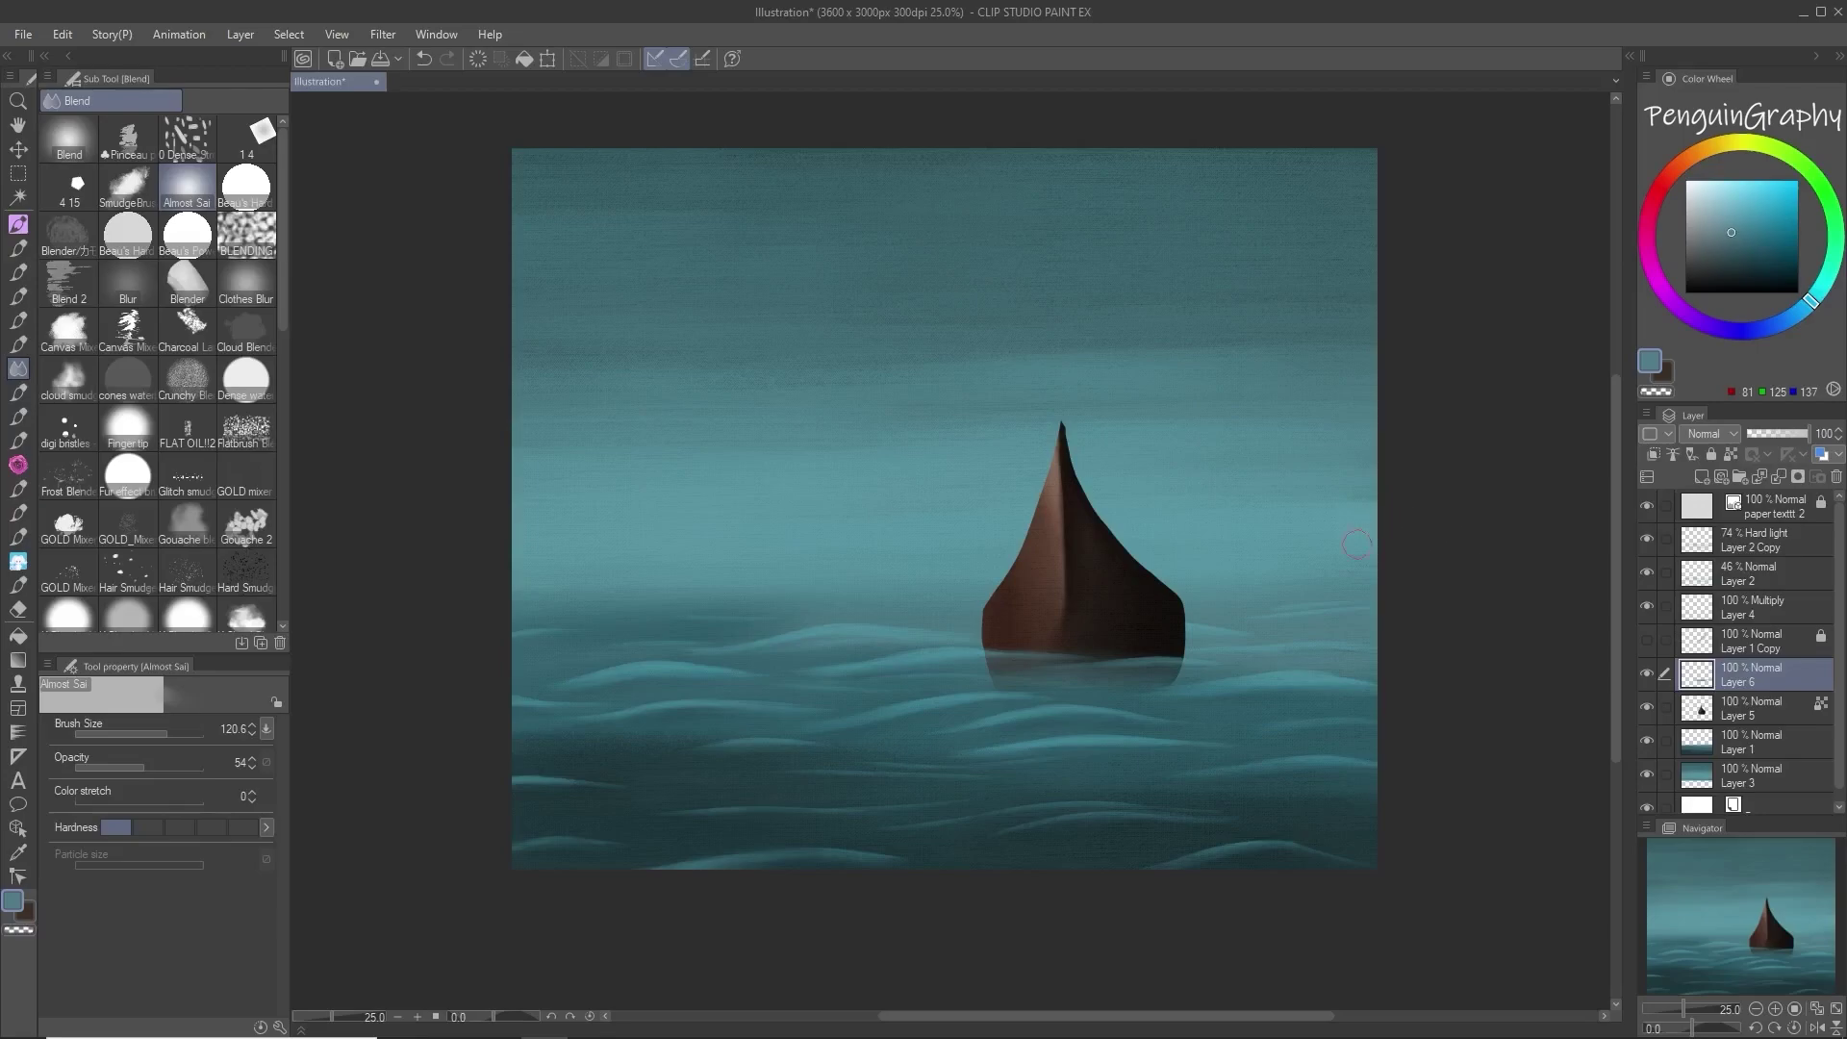
{"action": "scroll", "coordinate": [859, 487], "scroll_direction": "up", "scroll_amount": 1}
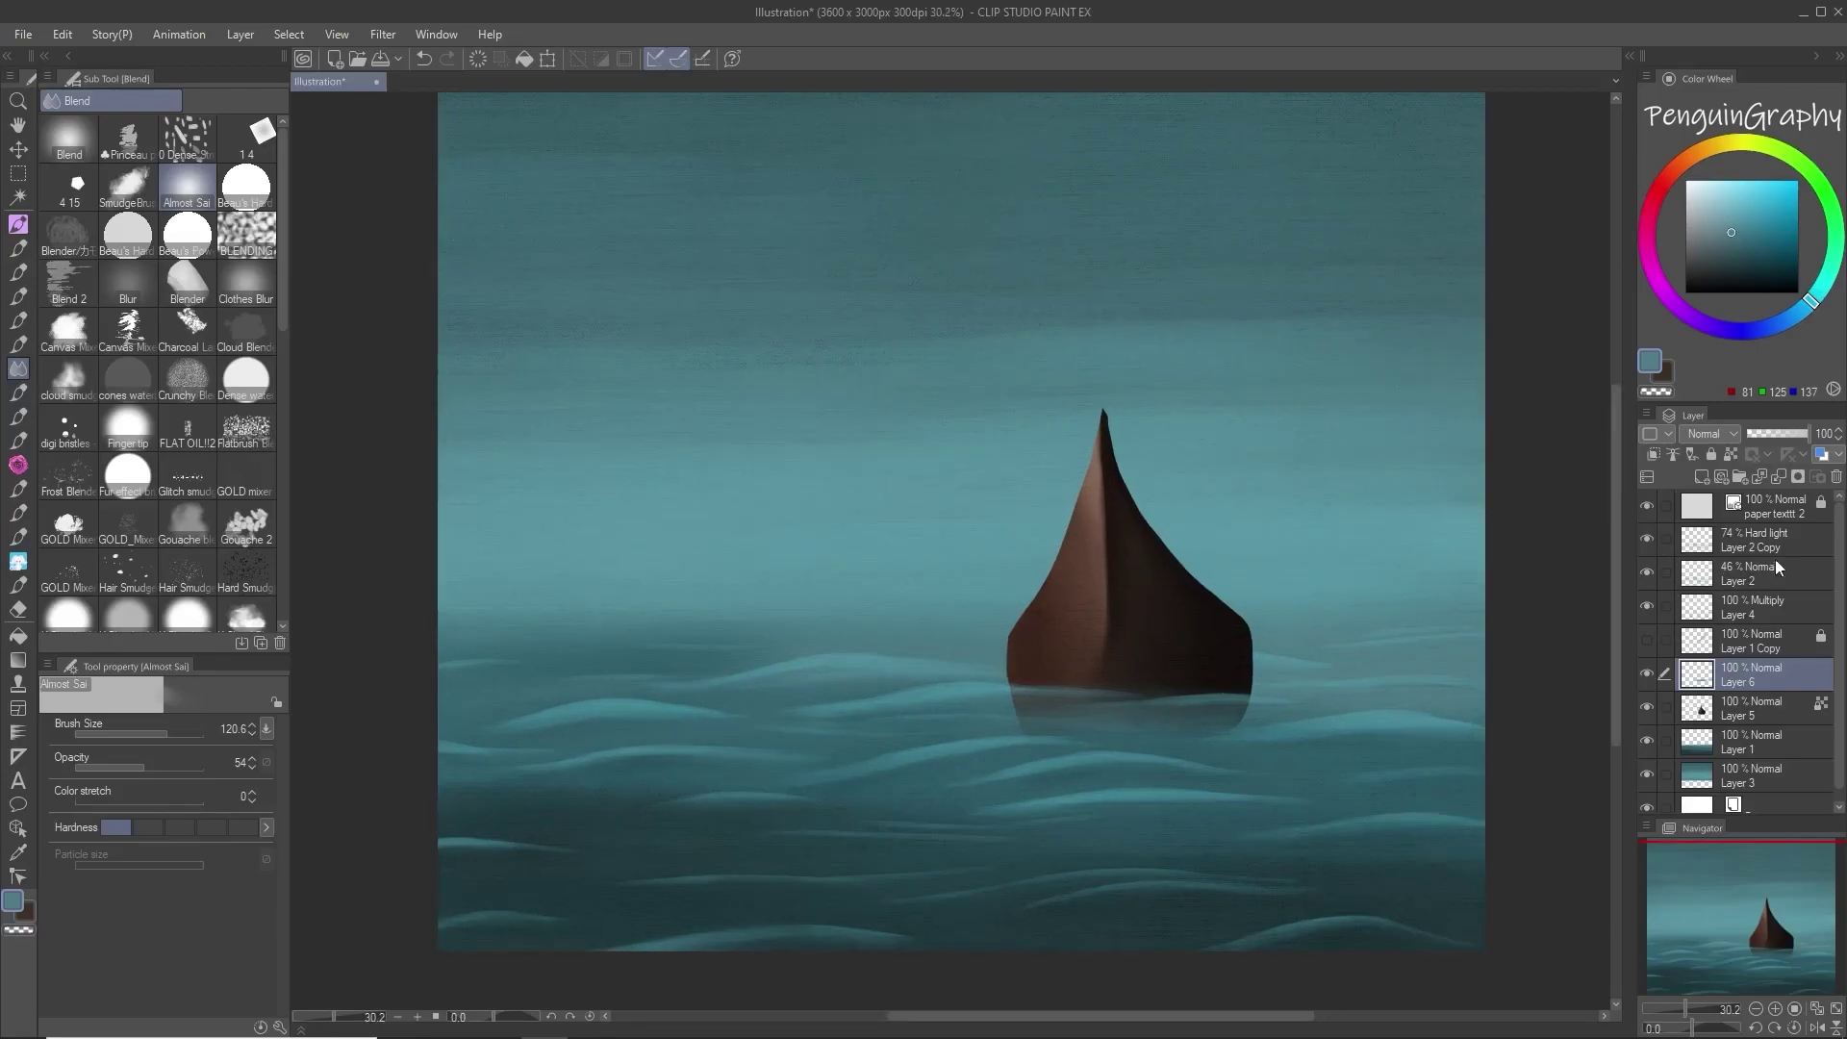
{"action": "scroll", "coordinate": [1755, 655], "scroll_direction": "up", "scroll_amount": 1}
{"action": "right_click", "coordinate": [1758, 747]}
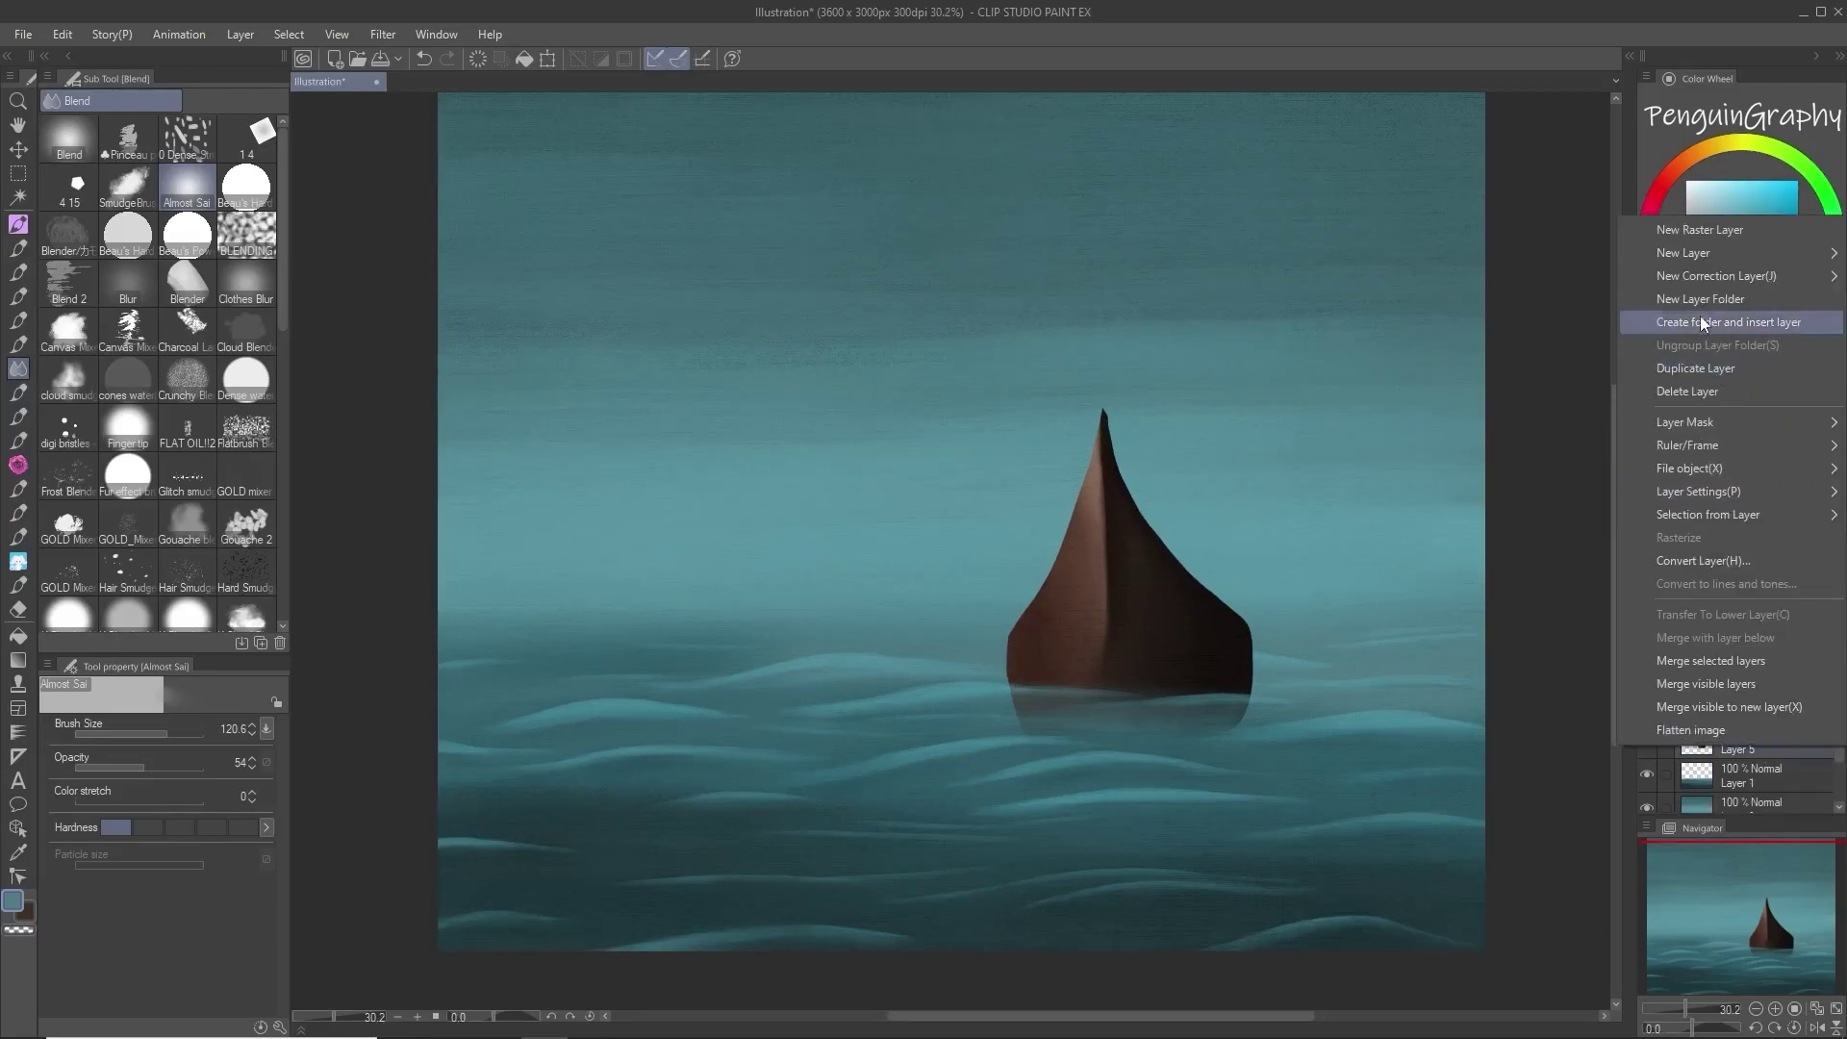
{"action": "left_click", "coordinate": [1701, 322]}
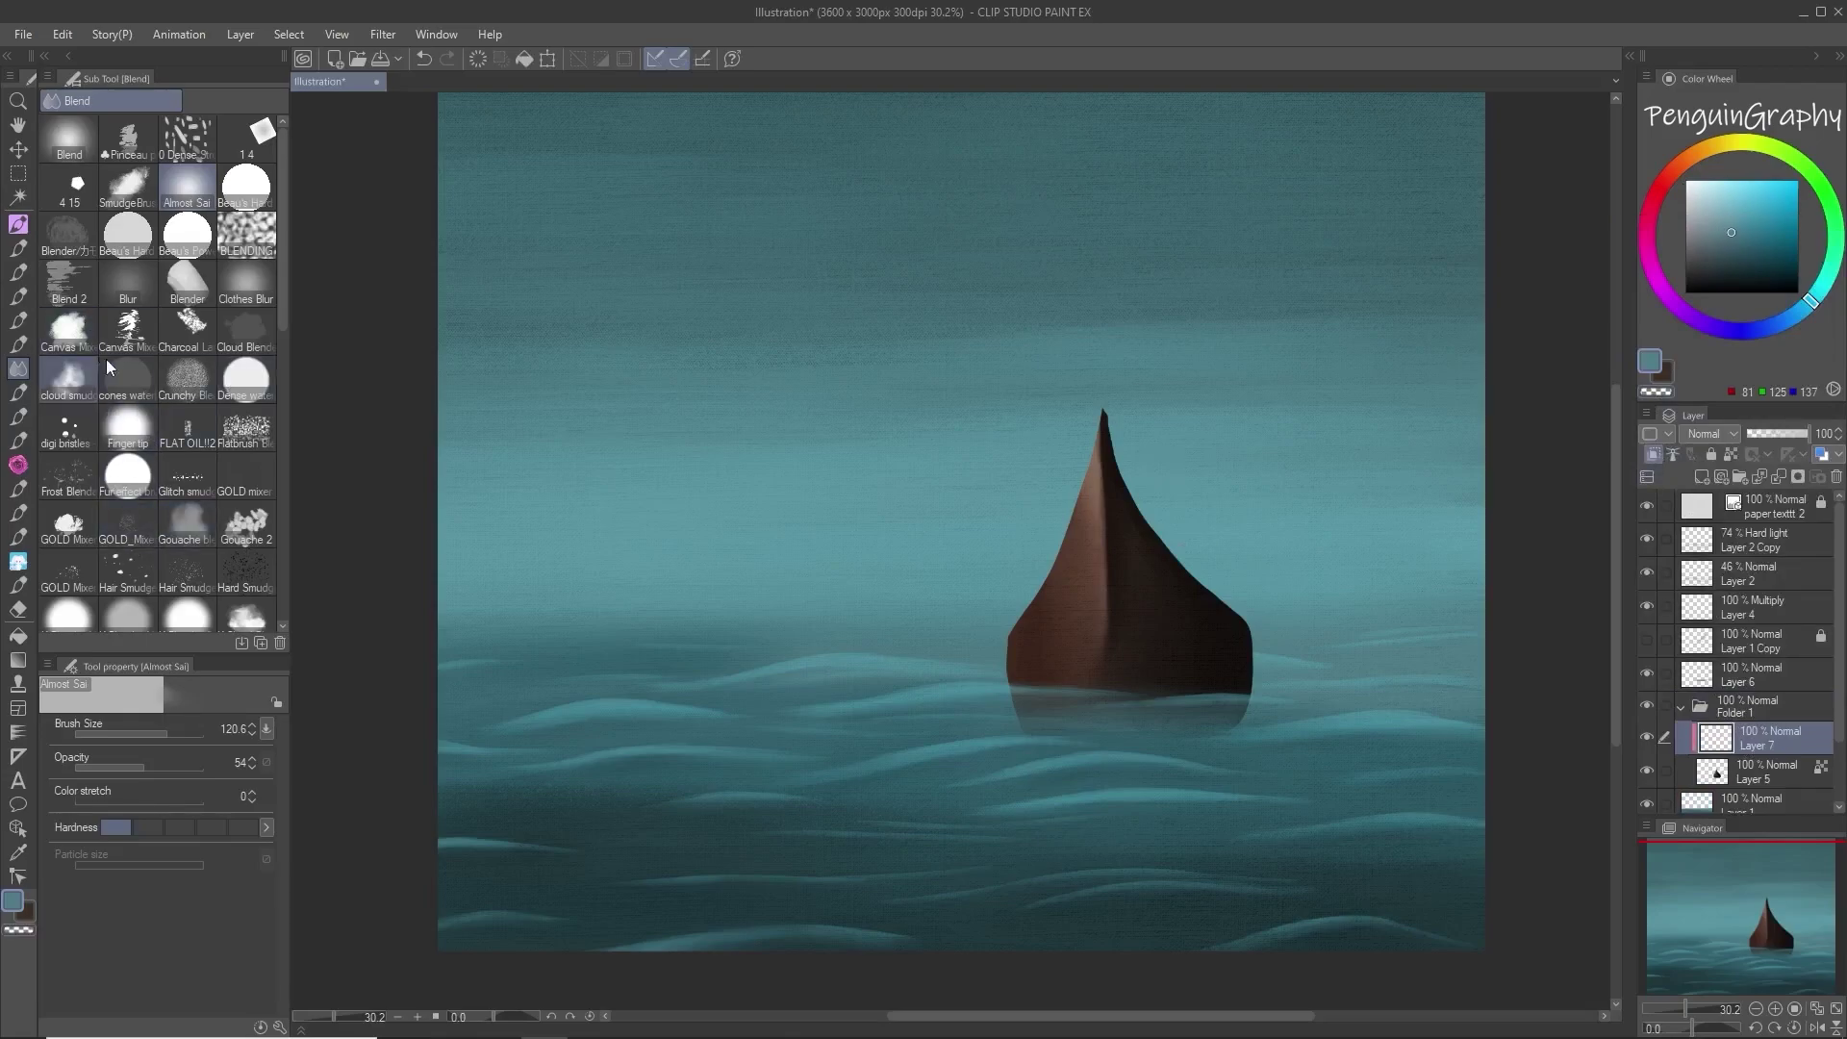
Step: Draw curved plank lines down both sides of the hull in dark brown RGB 20, 15, 13 with the Design pencil at size 14.1
{"action": "left_click", "coordinate": [1721, 283]}
{"action": "left_click", "coordinate": [18, 250]}
{"action": "left_click", "coordinate": [19, 224]}
{"action": "left_click", "coordinate": [129, 431]}
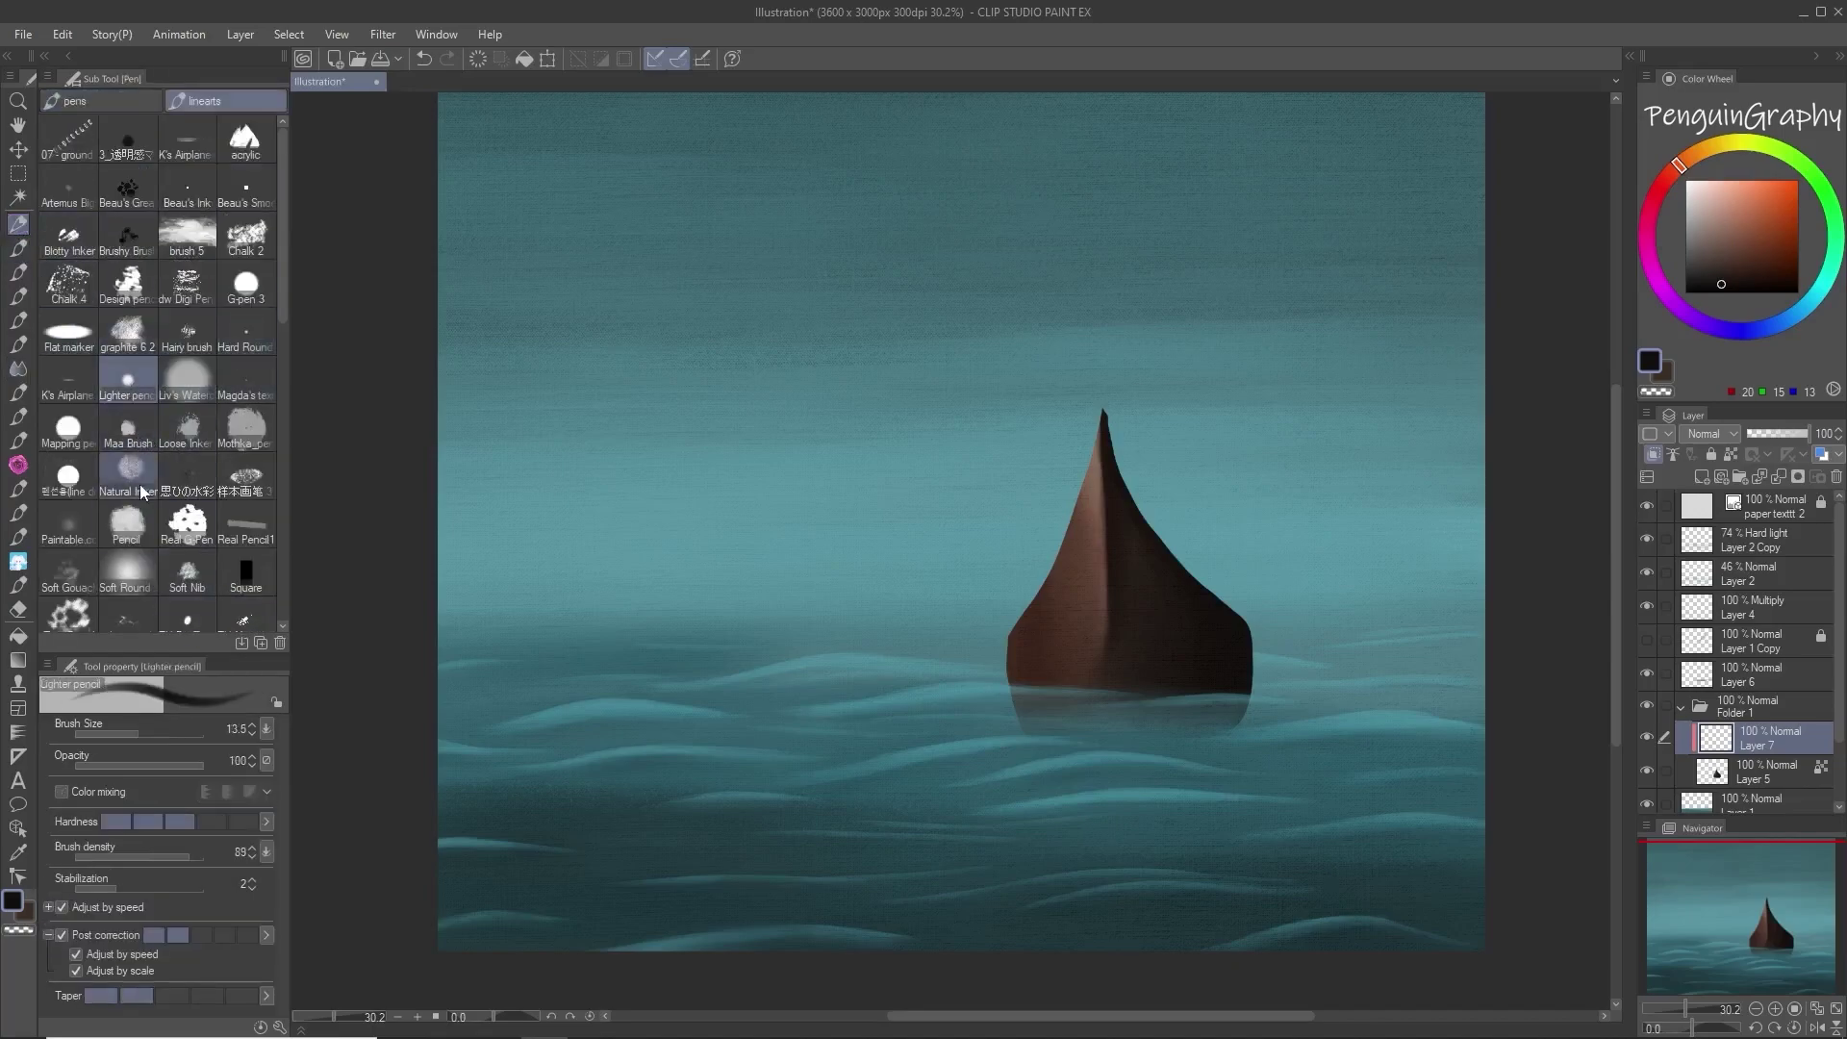
{"action": "scroll", "coordinate": [1061, 555], "scroll_direction": "up", "scroll_amount": 2}
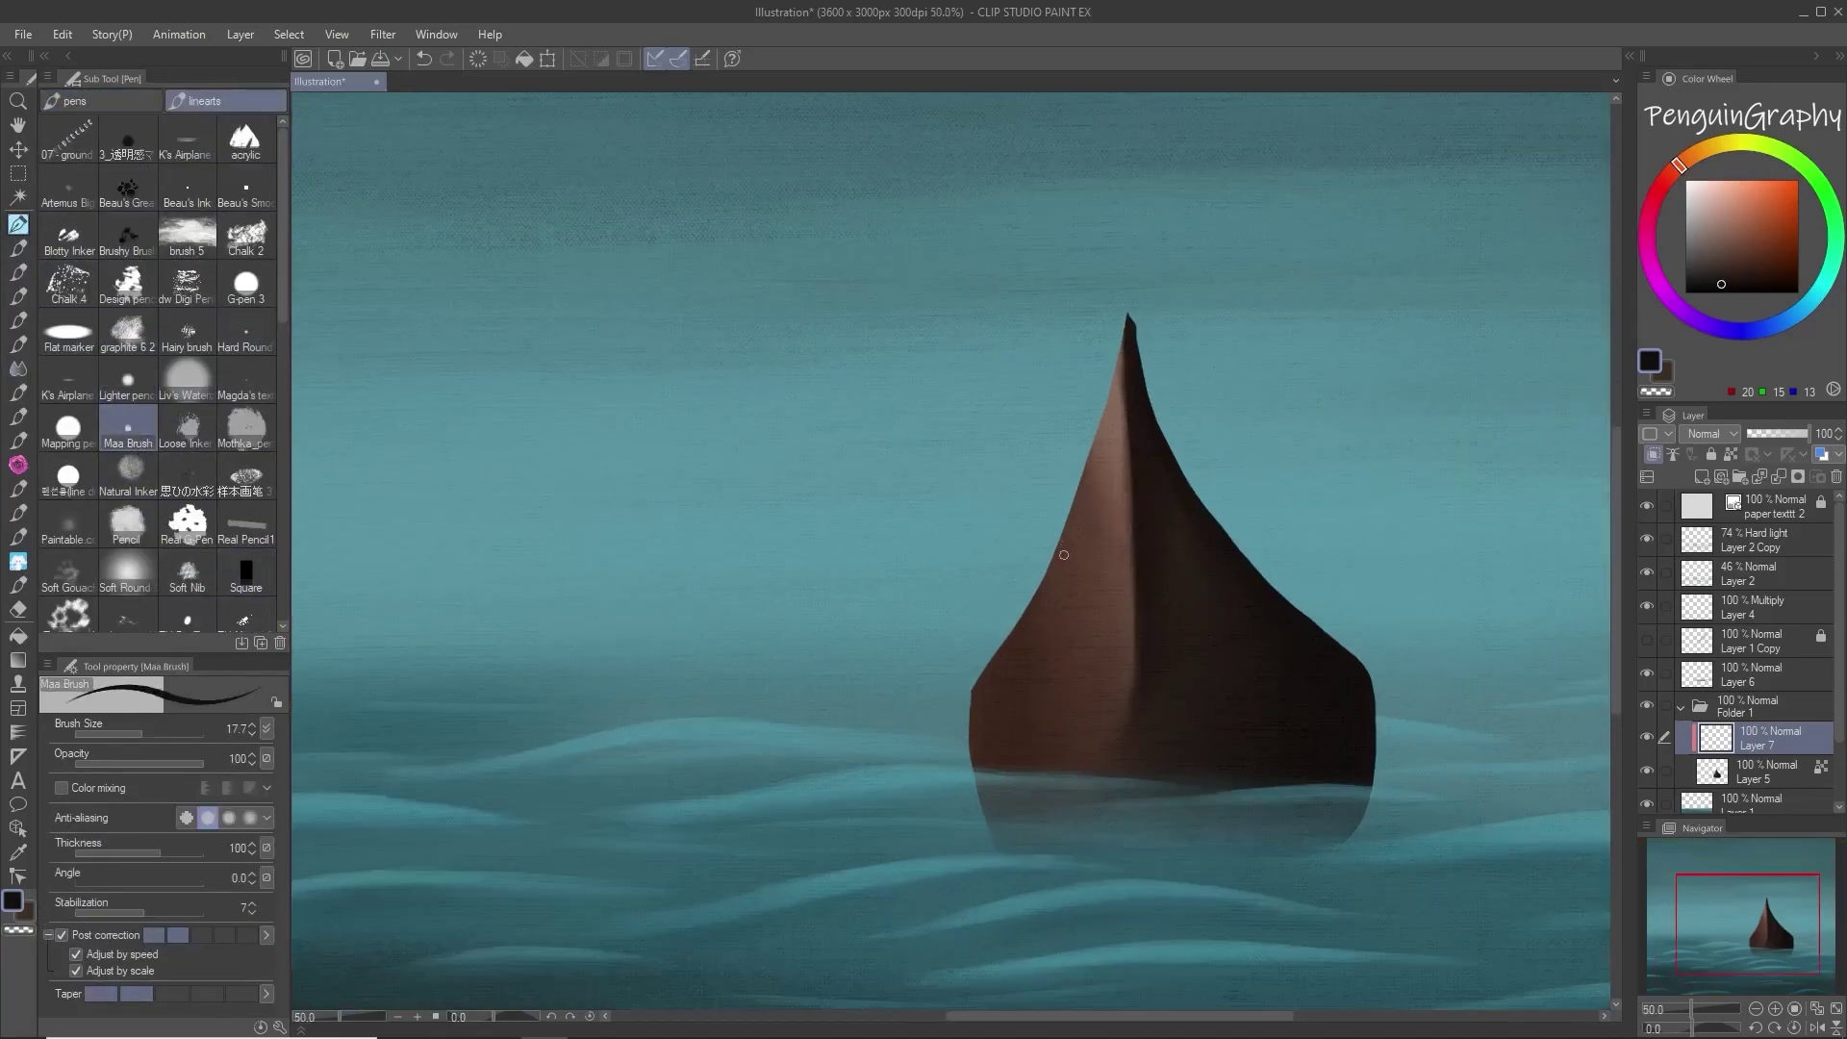
{"action": "key", "text": "ctrl+z"}
{"action": "left_click", "coordinate": [128, 284]}
{"action": "left_click_drag", "start_coordinate": [153, 733], "coordinate": [139, 734]}
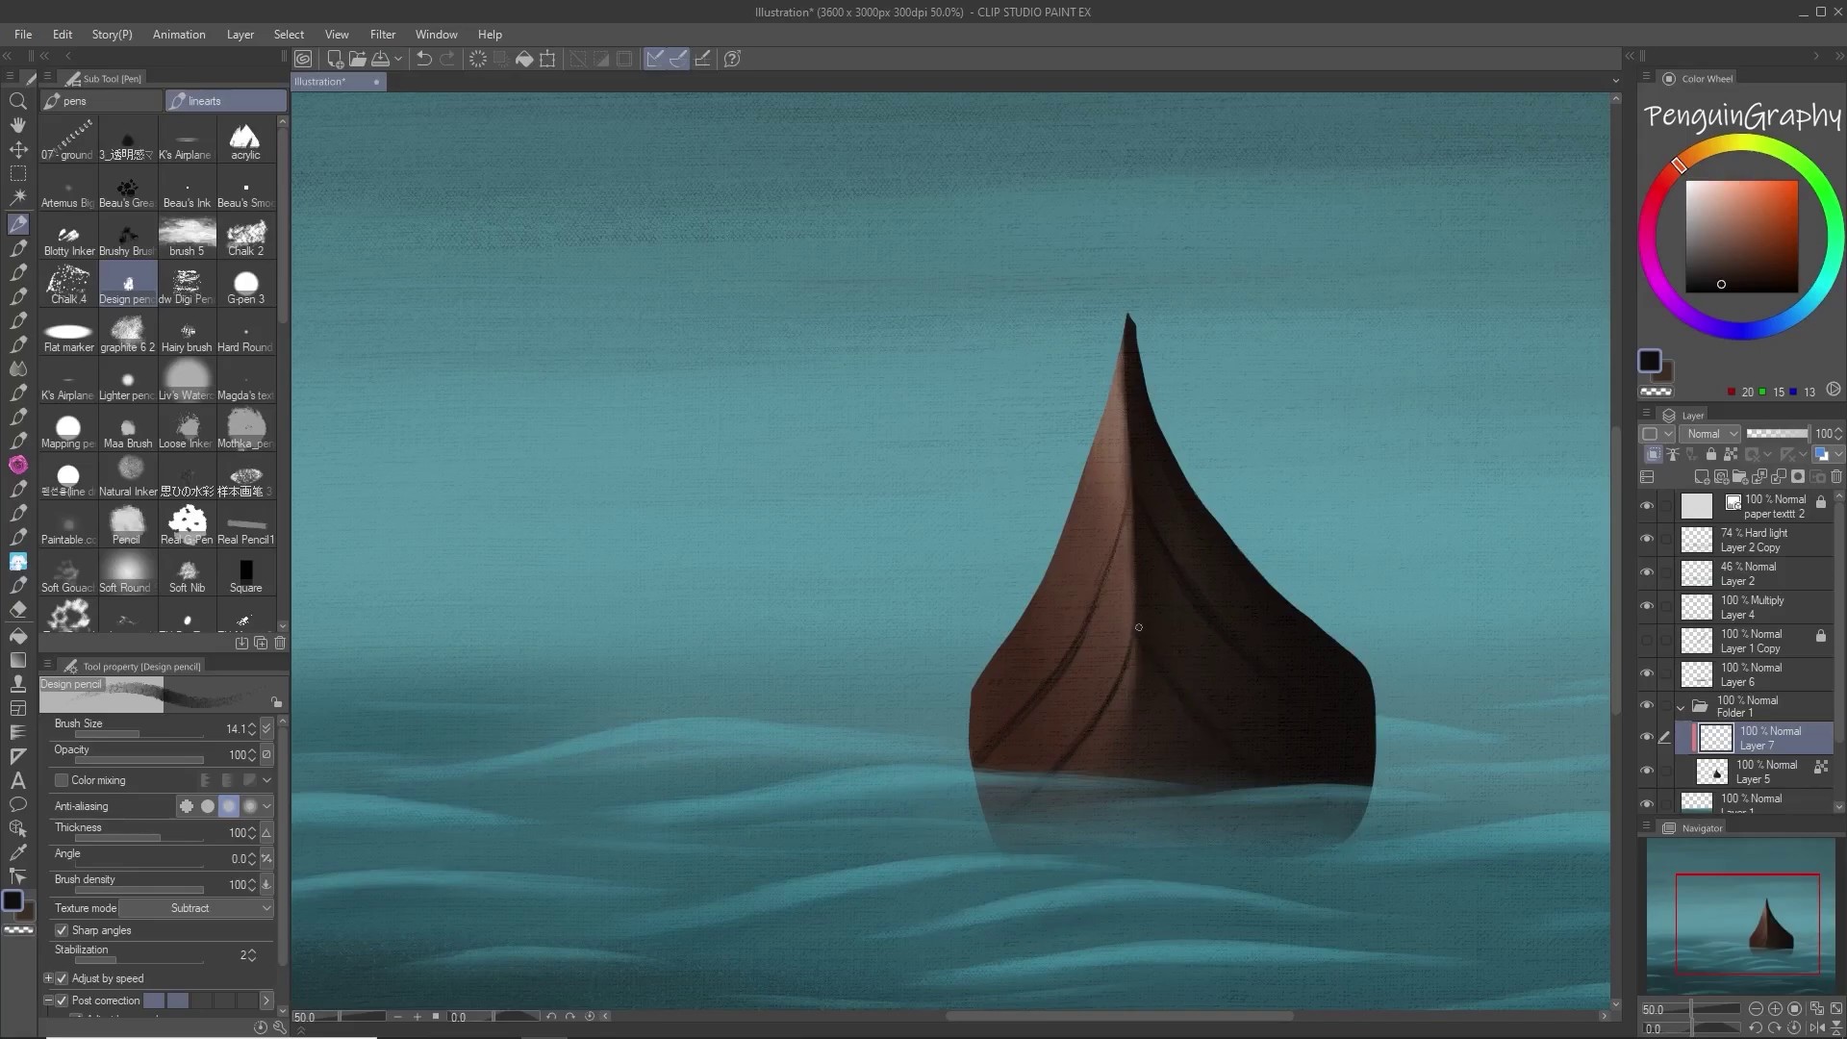
{"action": "key", "text": "ctrl+z"}
{"action": "key", "text": "ctrl+z"}
{"action": "left_click_drag", "start_coordinate": [1130, 491], "coordinate": [1081, 631]}
Step: Try the Overlay, Soft light and Darken blending modes on the plank-line layer at reduced opacity
{"action": "left_click", "coordinate": [1708, 434]}
{"action": "left_click", "coordinate": [1703, 674]}
{"action": "left_click", "coordinate": [1708, 433]}
{"action": "left_click", "coordinate": [1703, 693]}
{"action": "left_click", "coordinate": [1769, 434]}
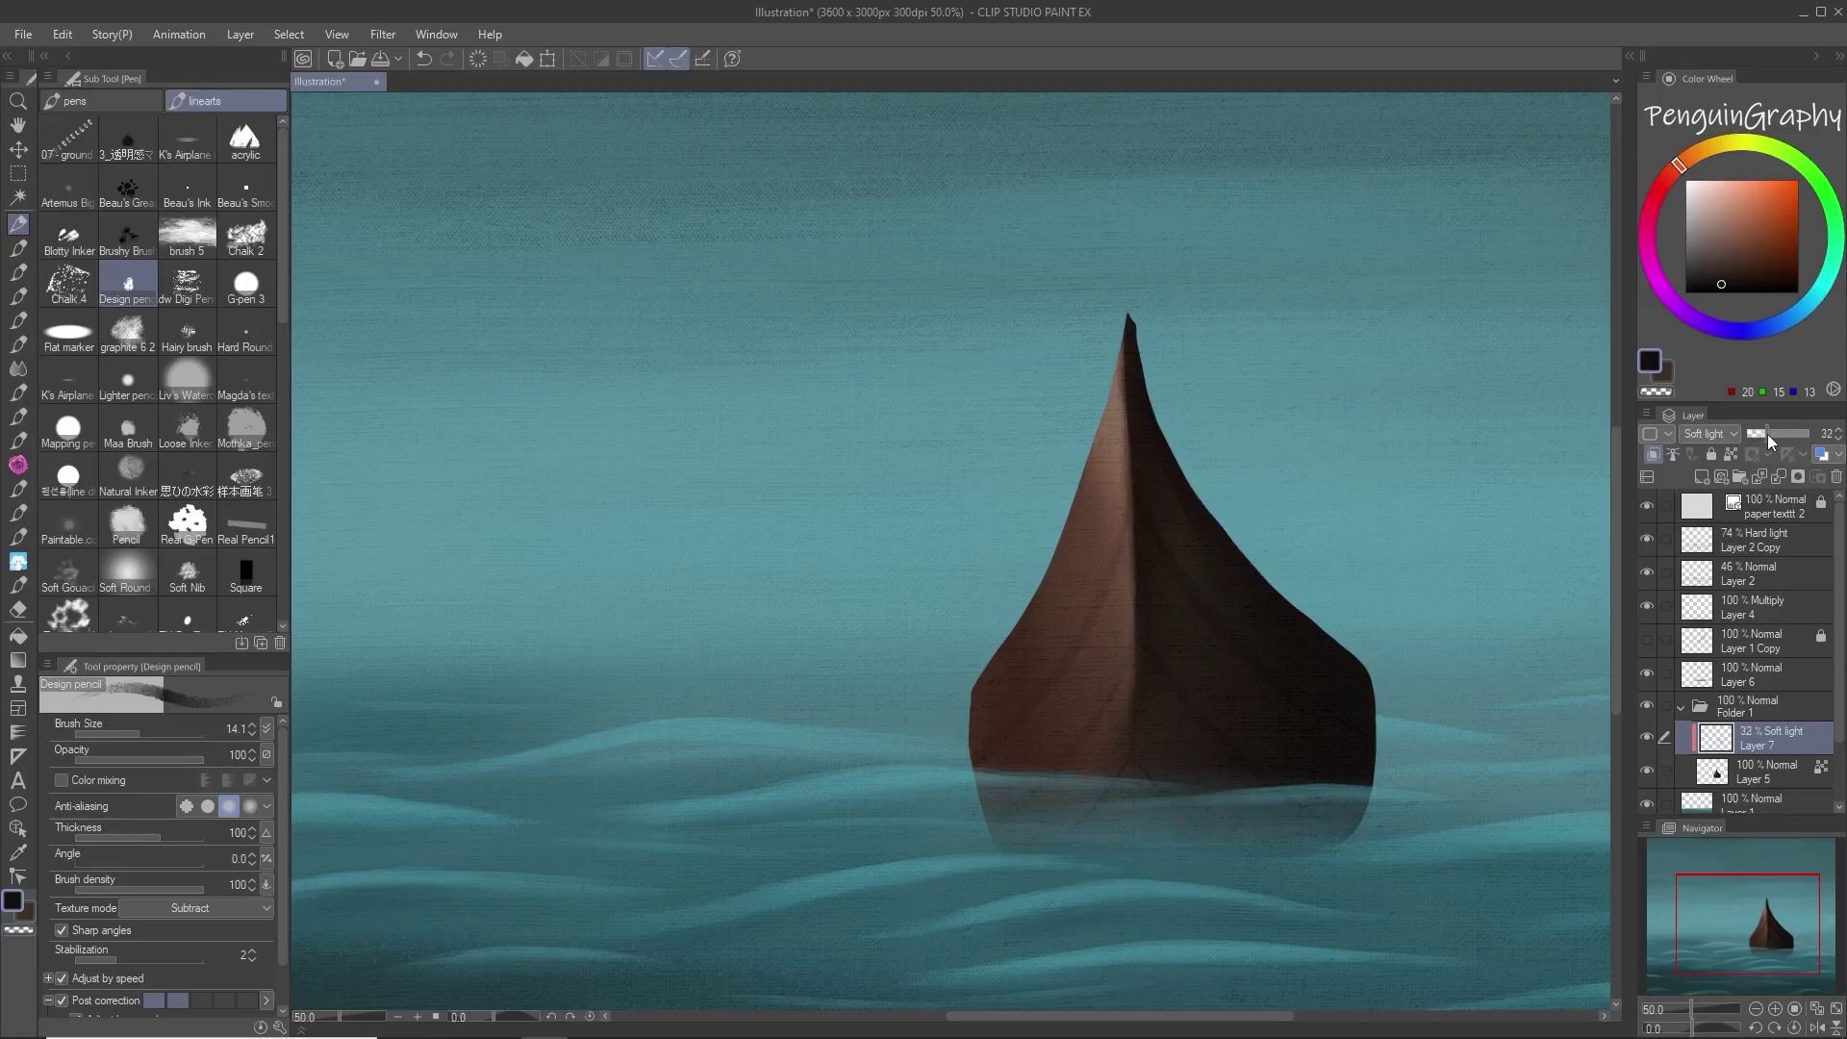
{"action": "left_click", "coordinate": [1731, 434]}
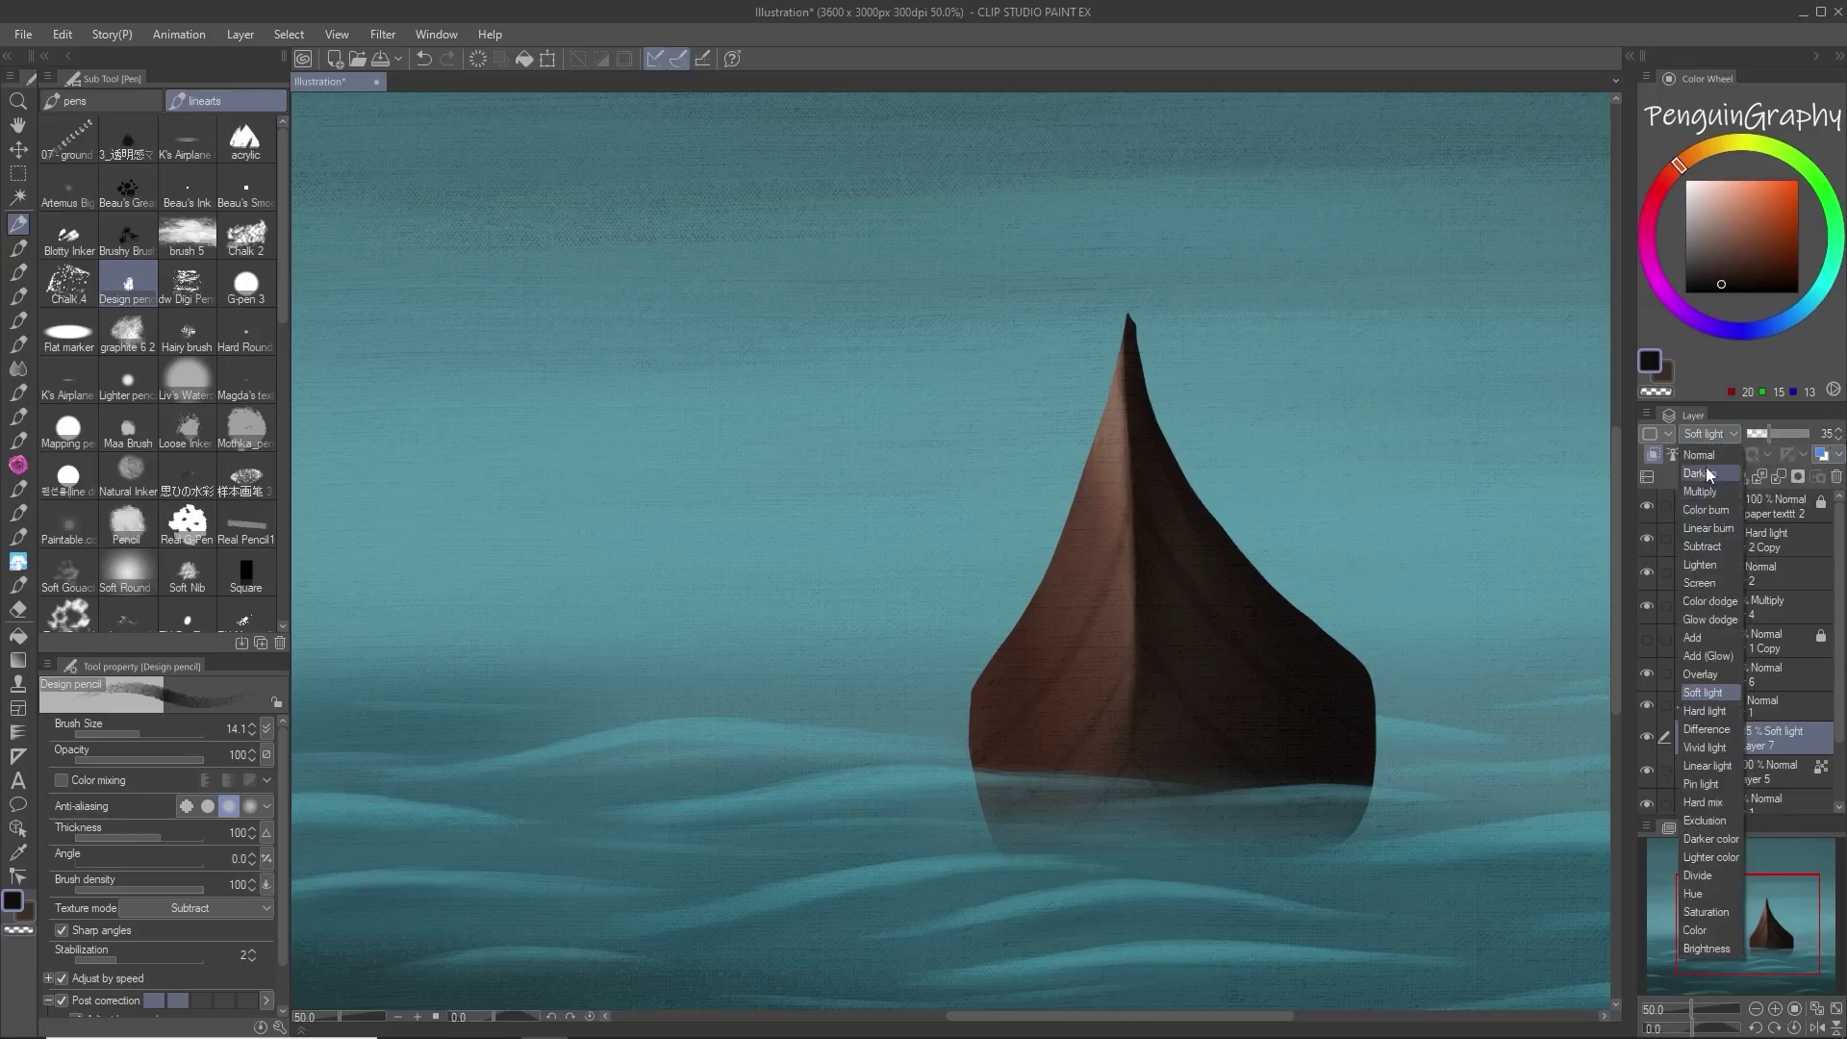
{"action": "left_click", "coordinate": [1706, 474]}
Step: Set the plank-line layer to Multiply blending at 29% opacity
{"action": "left_click", "coordinate": [1719, 434]}
{"action": "left_click", "coordinate": [1720, 491]}
{"action": "left_click", "coordinate": [1767, 434]}
Step: Lock the plank-line layer's transparent pixels and recolor the lines in brown RGB 68, 50, 43 using the Design pencil at size 252.5
{"action": "left_click", "coordinate": [1730, 455]}
{"action": "left_click", "coordinate": [1727, 263]}
{"action": "left_click", "coordinate": [176, 733]}
{"action": "left_click_drag", "start_coordinate": [1101, 598], "coordinate": [1093, 702]}
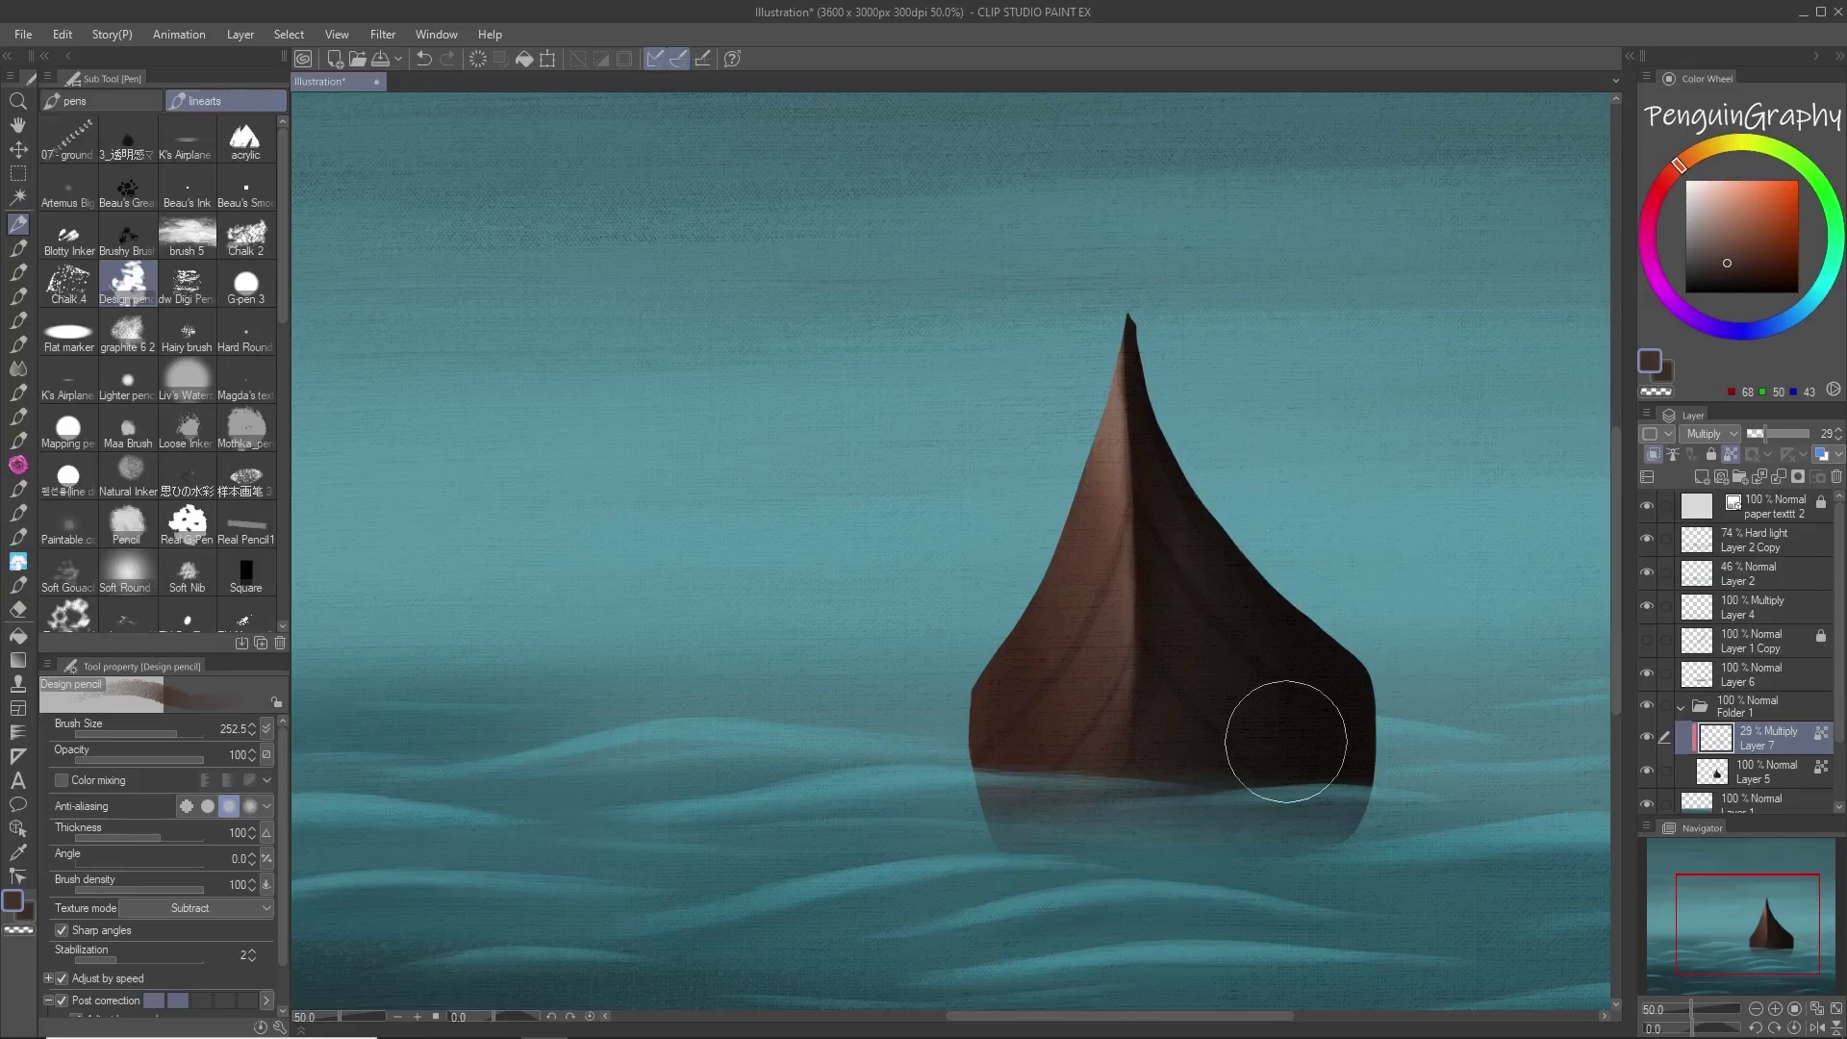
Step: Redraw the hull's plank lines more strongly in near-black brown RGB 22, 17, 15 with the Design pencil at size 16.4
{"action": "scroll", "coordinate": [1153, 664], "scroll_direction": "up", "scroll_amount": 1}
{"action": "scroll", "coordinate": [1153, 664], "scroll_direction": "up", "scroll_amount": 1}
{"action": "left_click", "coordinate": [1723, 282]}
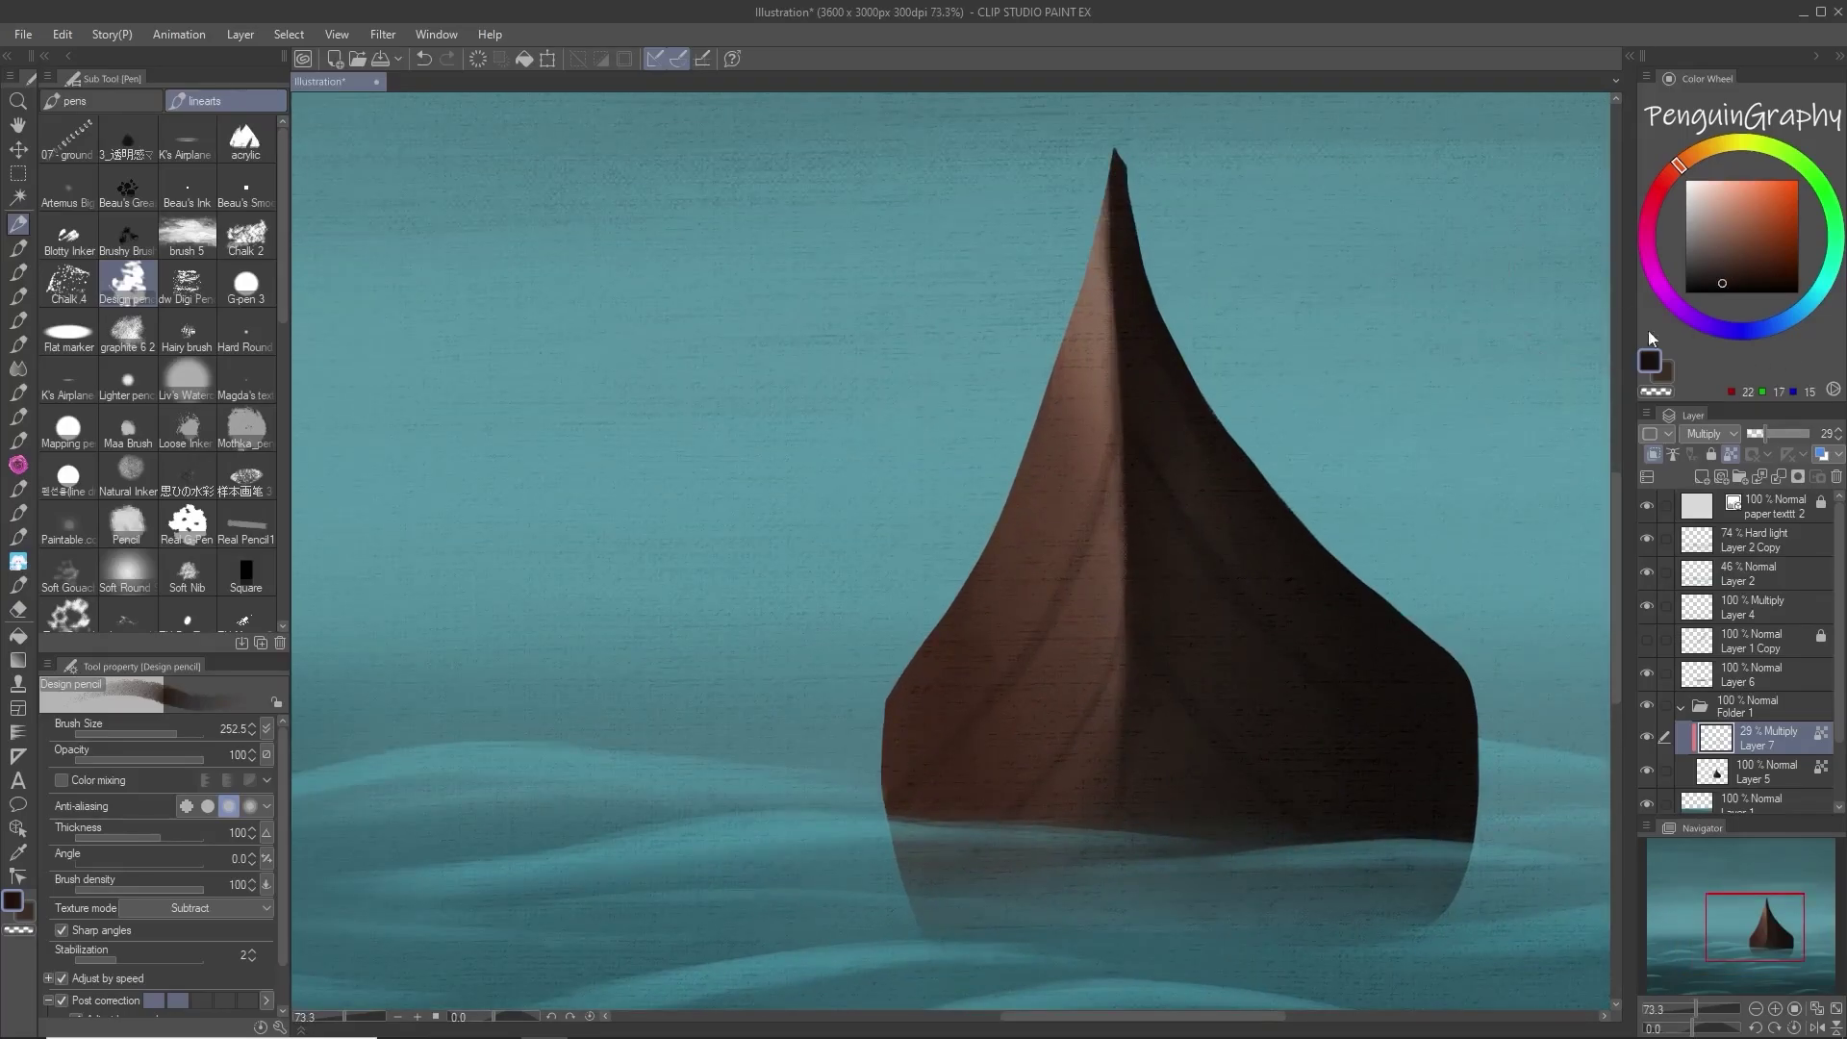
{"action": "left_click", "coordinate": [114, 733]}
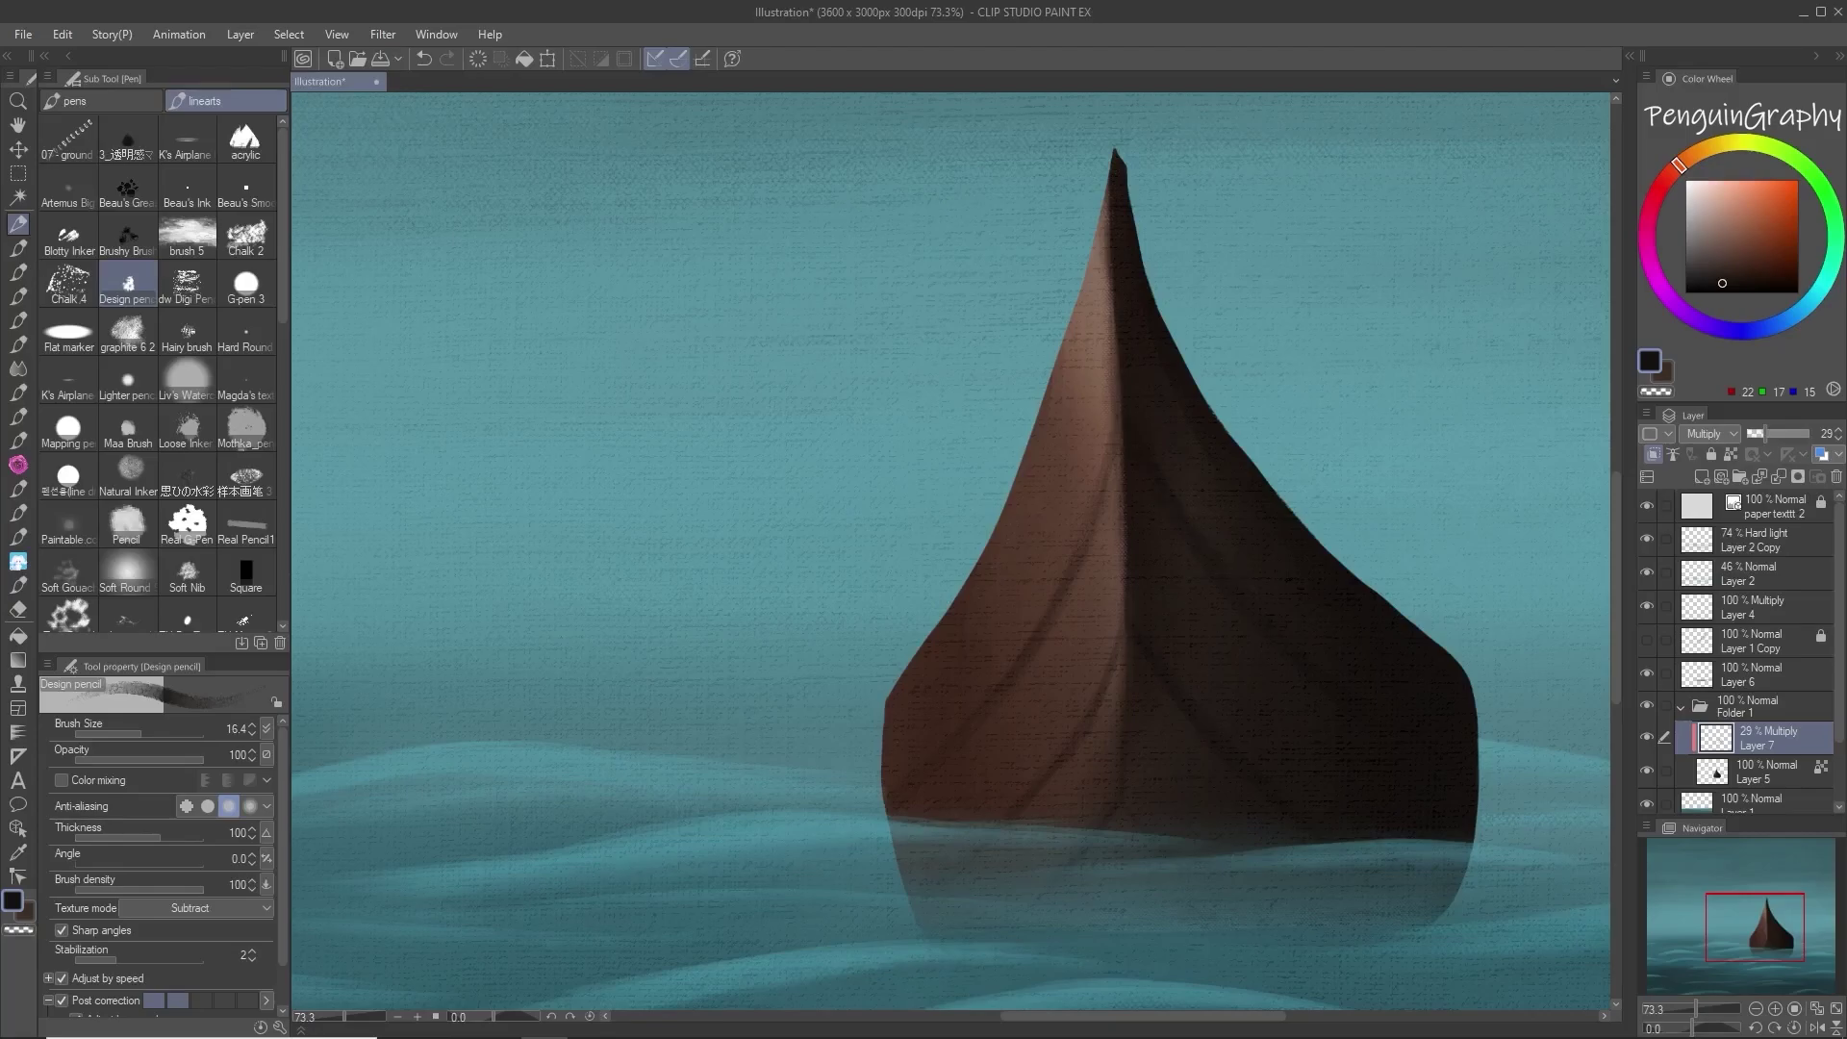
{"action": "key", "text": "ctrl+z"}
{"action": "scroll", "coordinate": [1157, 620], "scroll_direction": "down", "scroll_amount": 5}
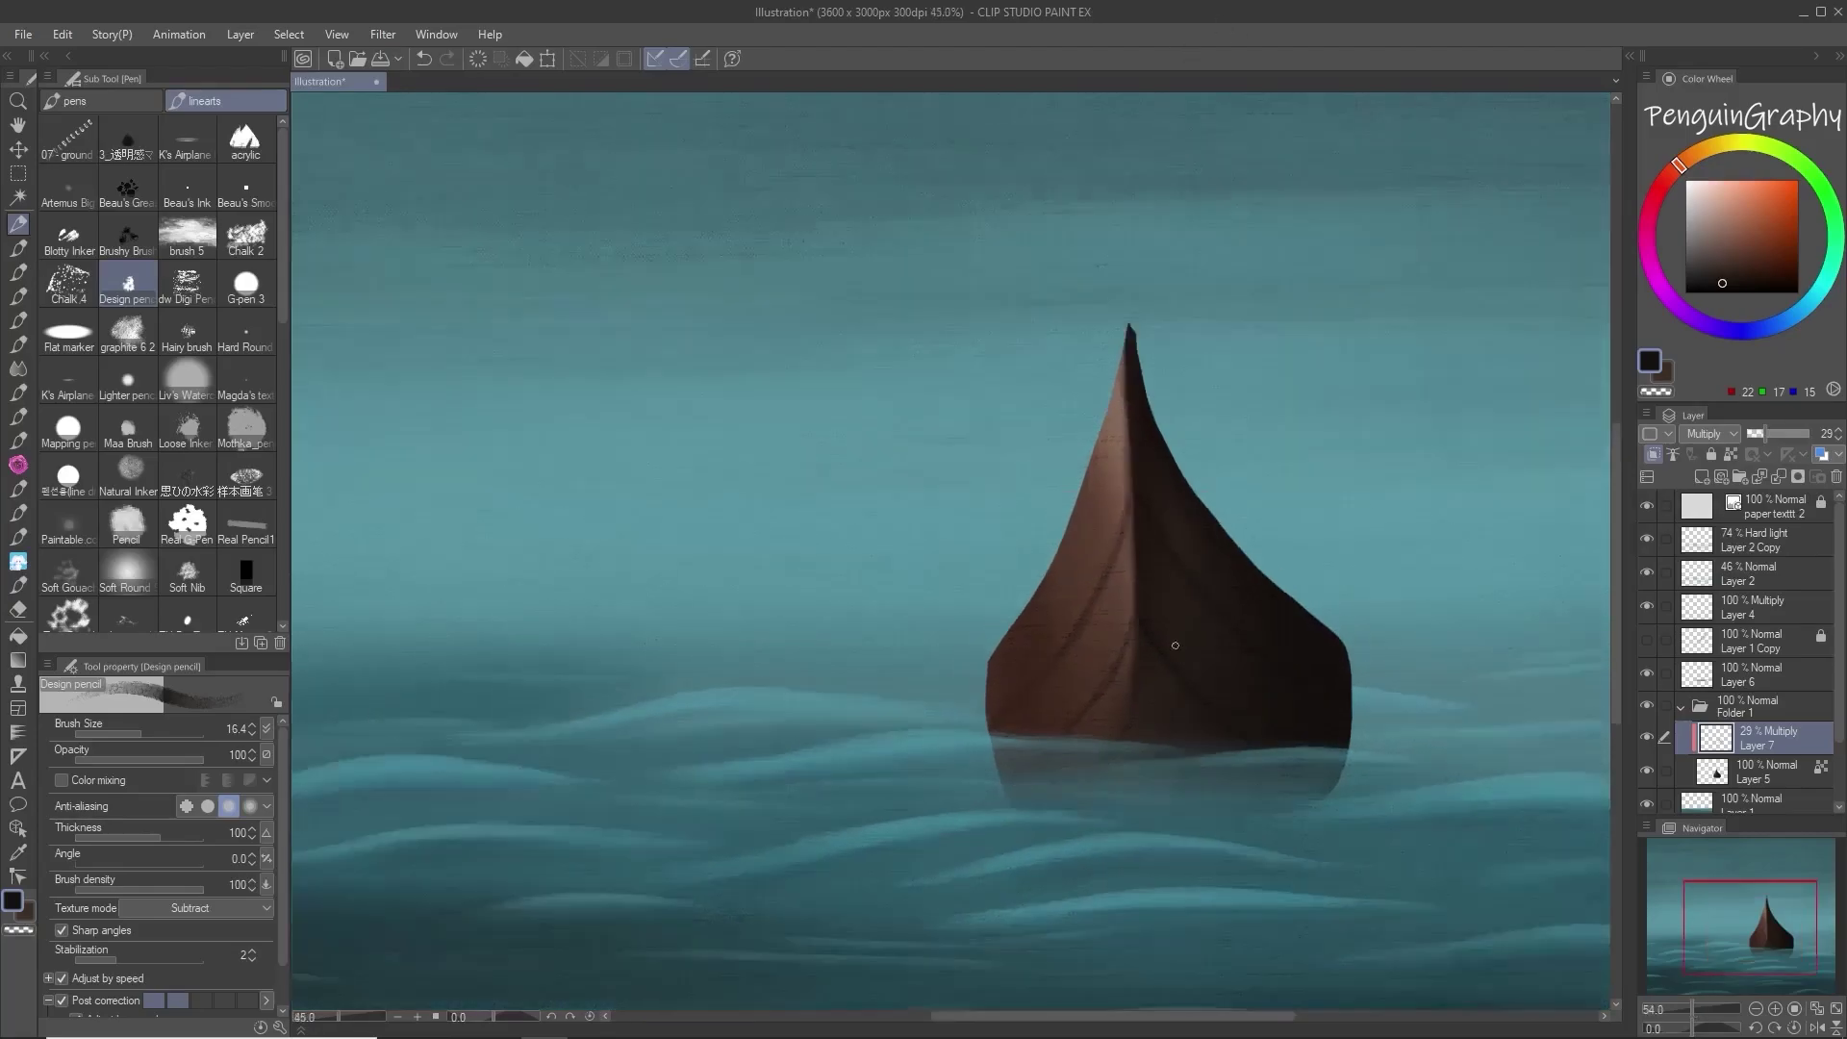
{"action": "scroll", "coordinate": [1503, 502], "scroll_direction": "up", "scroll_amount": 1}
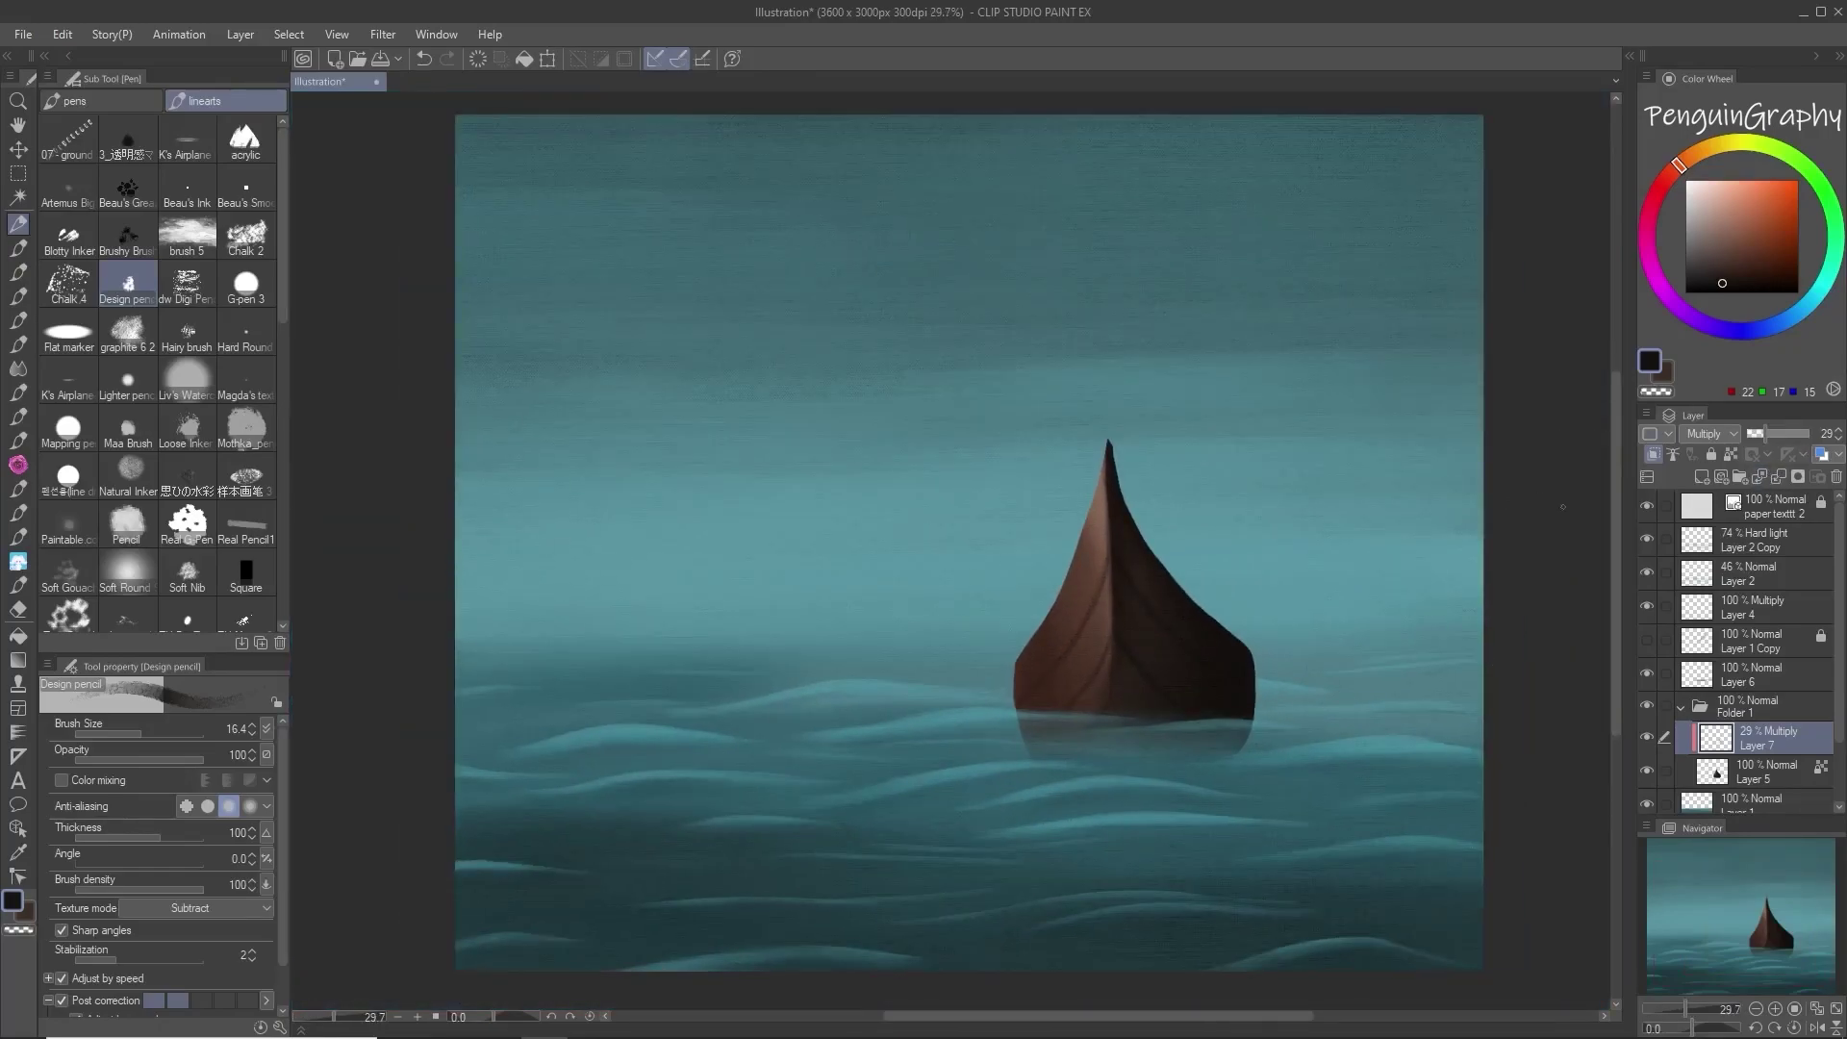
Step: Show the sketch layer, collapse the boat folder and add a new layer placed between Layer 1 and Layer 3
{"action": "left_click", "coordinate": [1647, 639]}
{"action": "left_click", "coordinate": [1772, 767]}
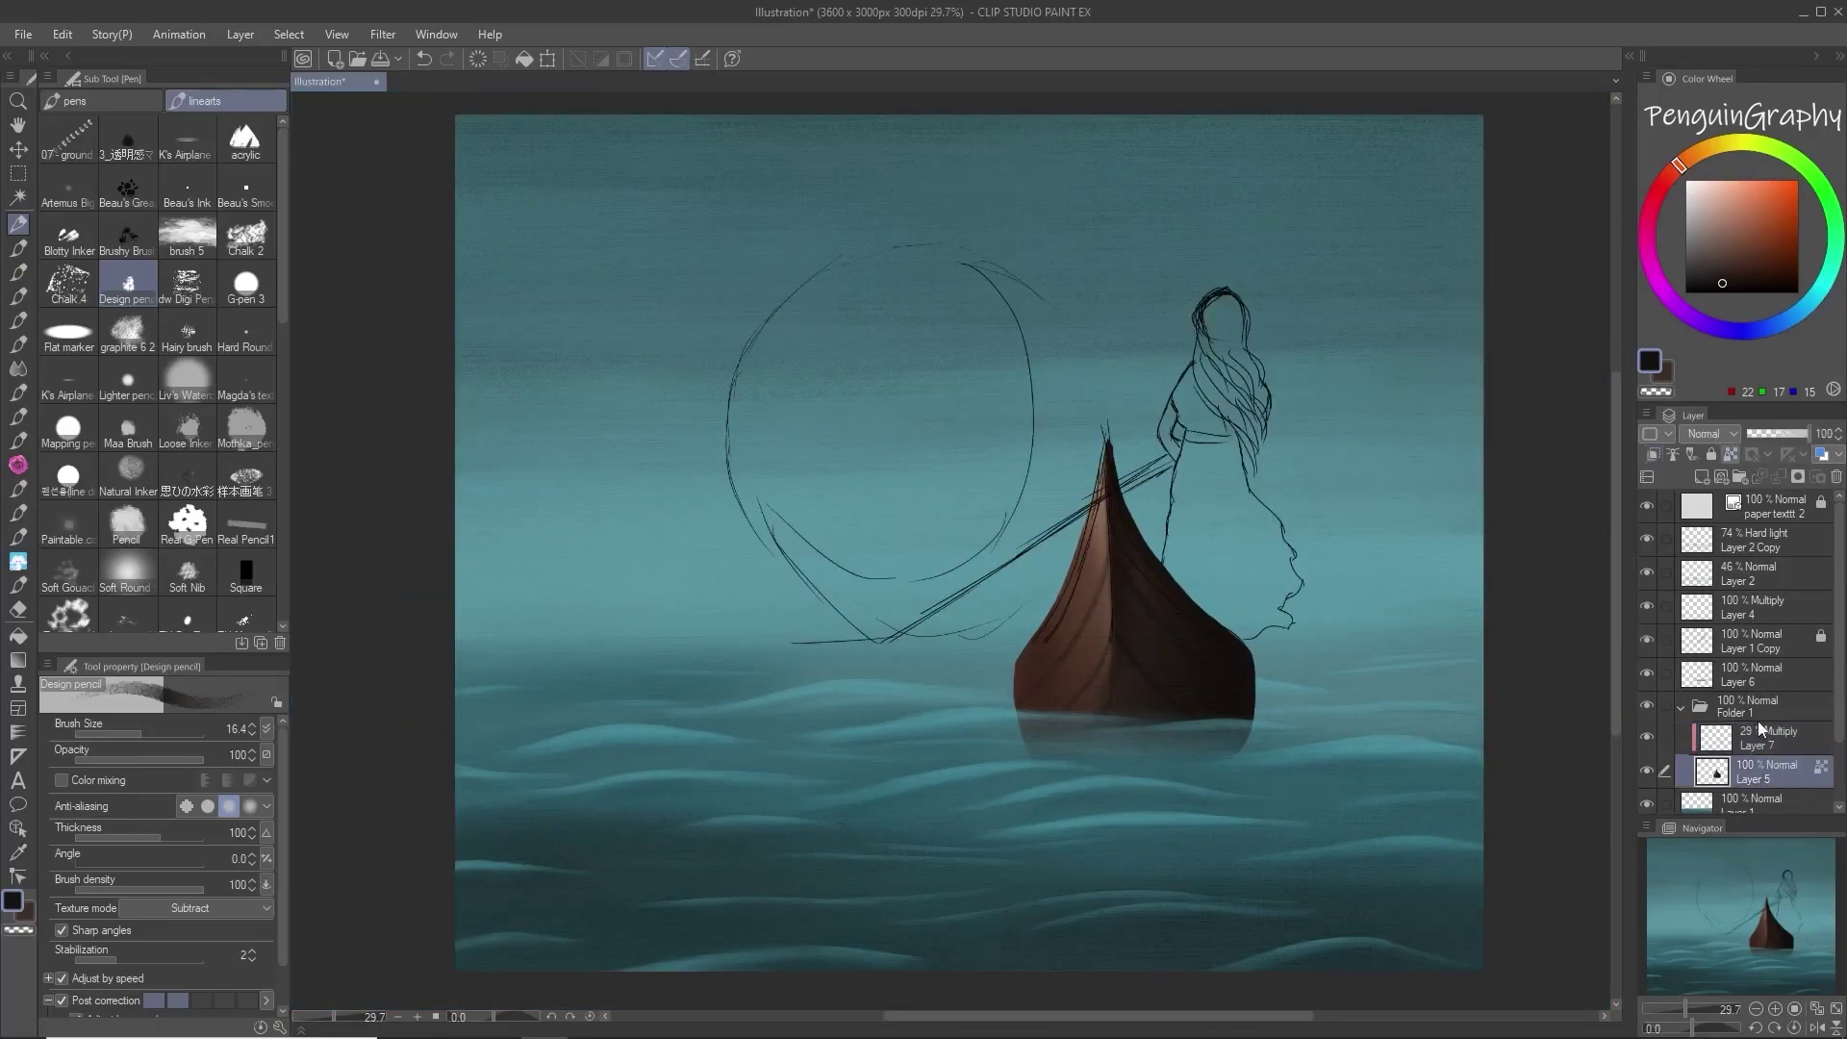
{"action": "scroll", "coordinate": [1762, 728], "scroll_direction": "down", "scroll_amount": 1}
{"action": "left_click", "coordinate": [1762, 756]}
{"action": "left_click", "coordinate": [1702, 477]}
{"action": "left_click", "coordinate": [1682, 657]}
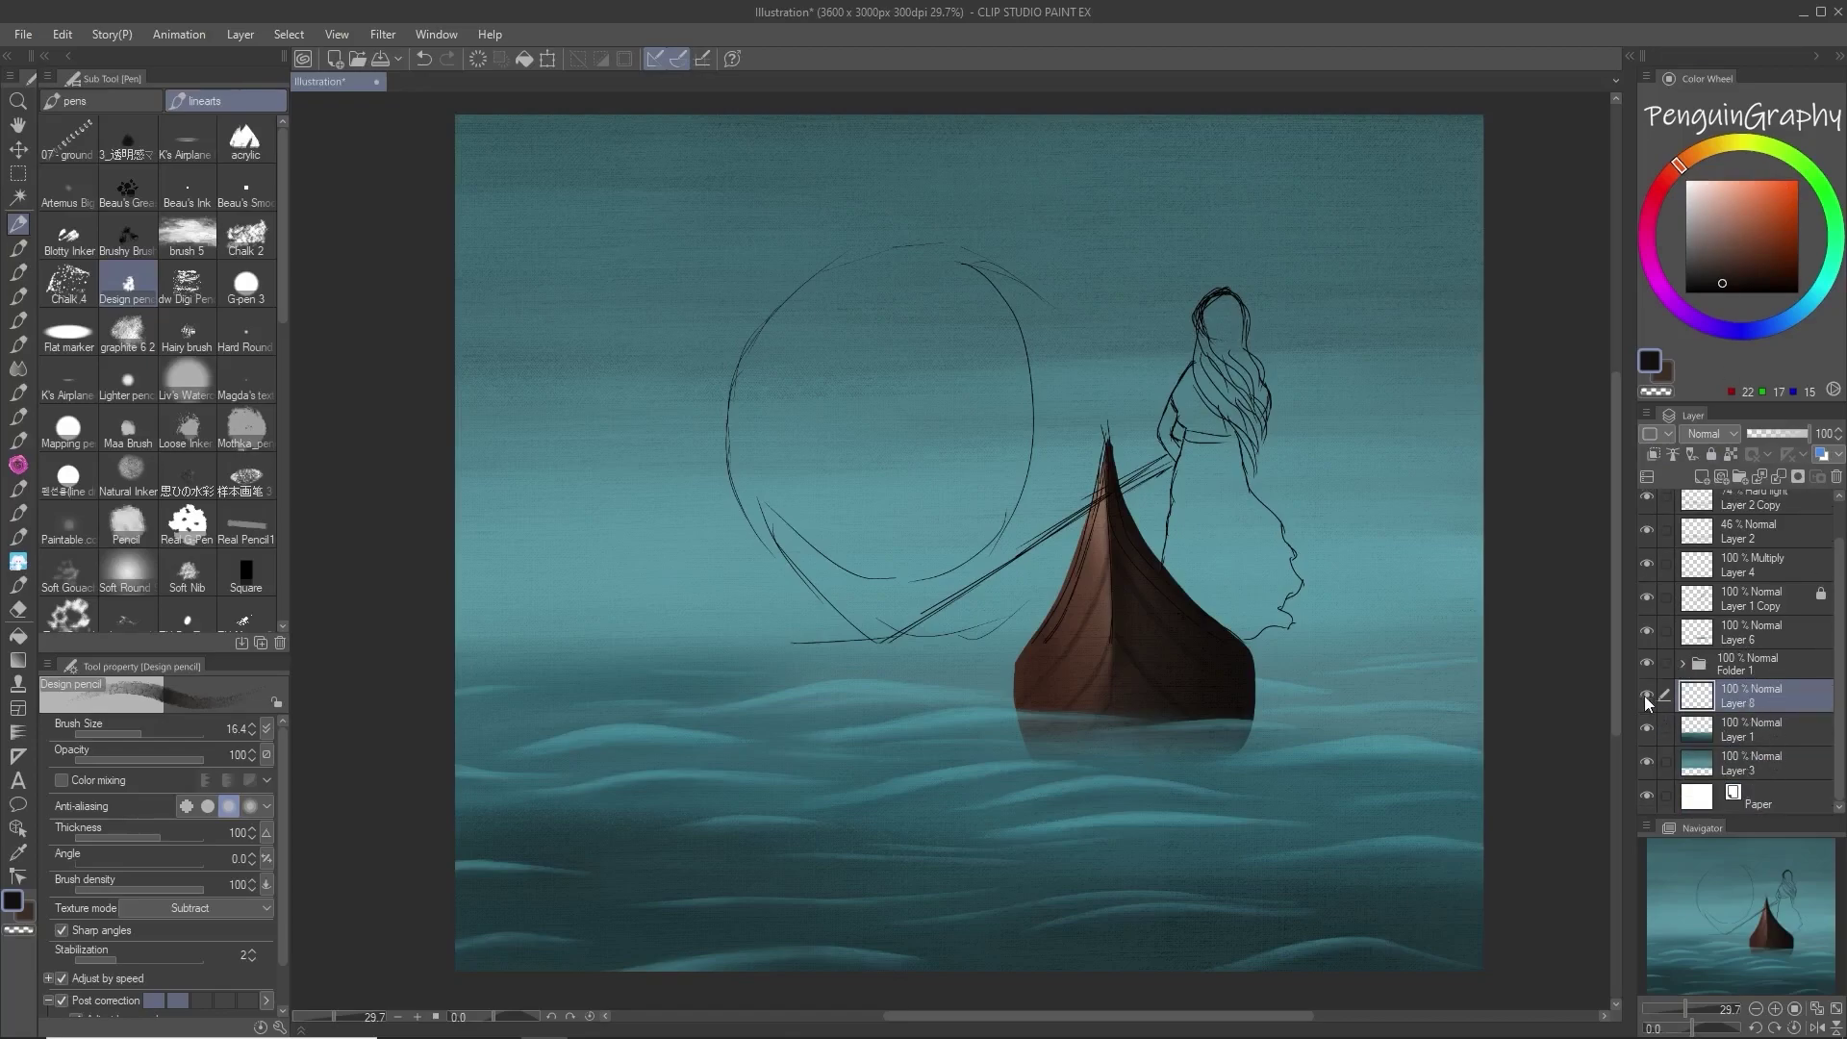
{"action": "left_click_drag", "start_coordinate": [1768, 690], "coordinate": [1759, 731]}
Step: Make a large elliptical selection for the moon and shift it up and left of the sketched circle
{"action": "key", "text": "x"}
{"action": "left_click", "coordinate": [19, 174]}
{"action": "mouse_move", "coordinate": [554, 182]}
{"action": "left_mouse_down"}
{"action": "mouse_move", "coordinate": [1010, 616]}
{"action": "mouse_move", "coordinate": [1024, 661]}
{"action": "left_mouse_up"}
{"action": "mouse_move", "coordinate": [752, 386]}
{"action": "left_mouse_down"}
{"action": "mouse_move", "coordinate": [753, 344]}
{"action": "mouse_move", "coordinate": [730, 342]}
{"action": "left_mouse_up"}
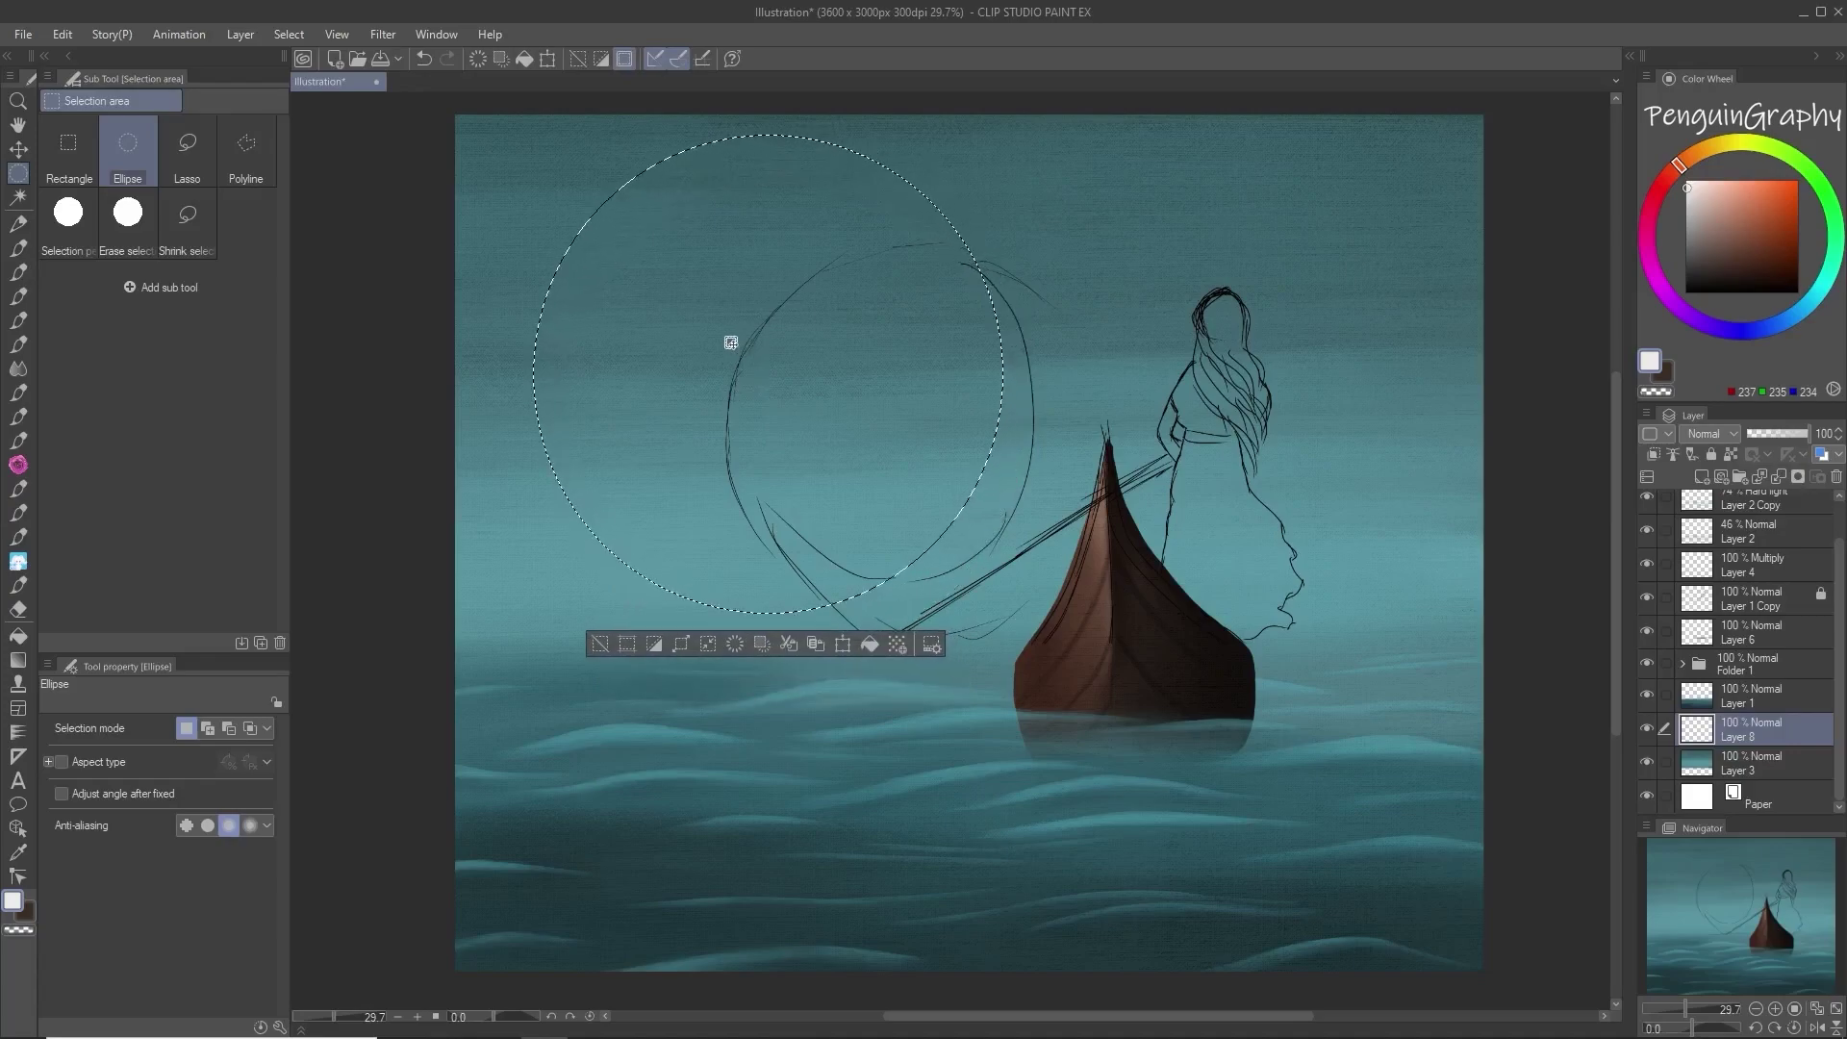
Step: Fill the circular selection with pure white using the line drawing pen at size 456.1 to form the moon
{"action": "left_click", "coordinate": [18, 223]}
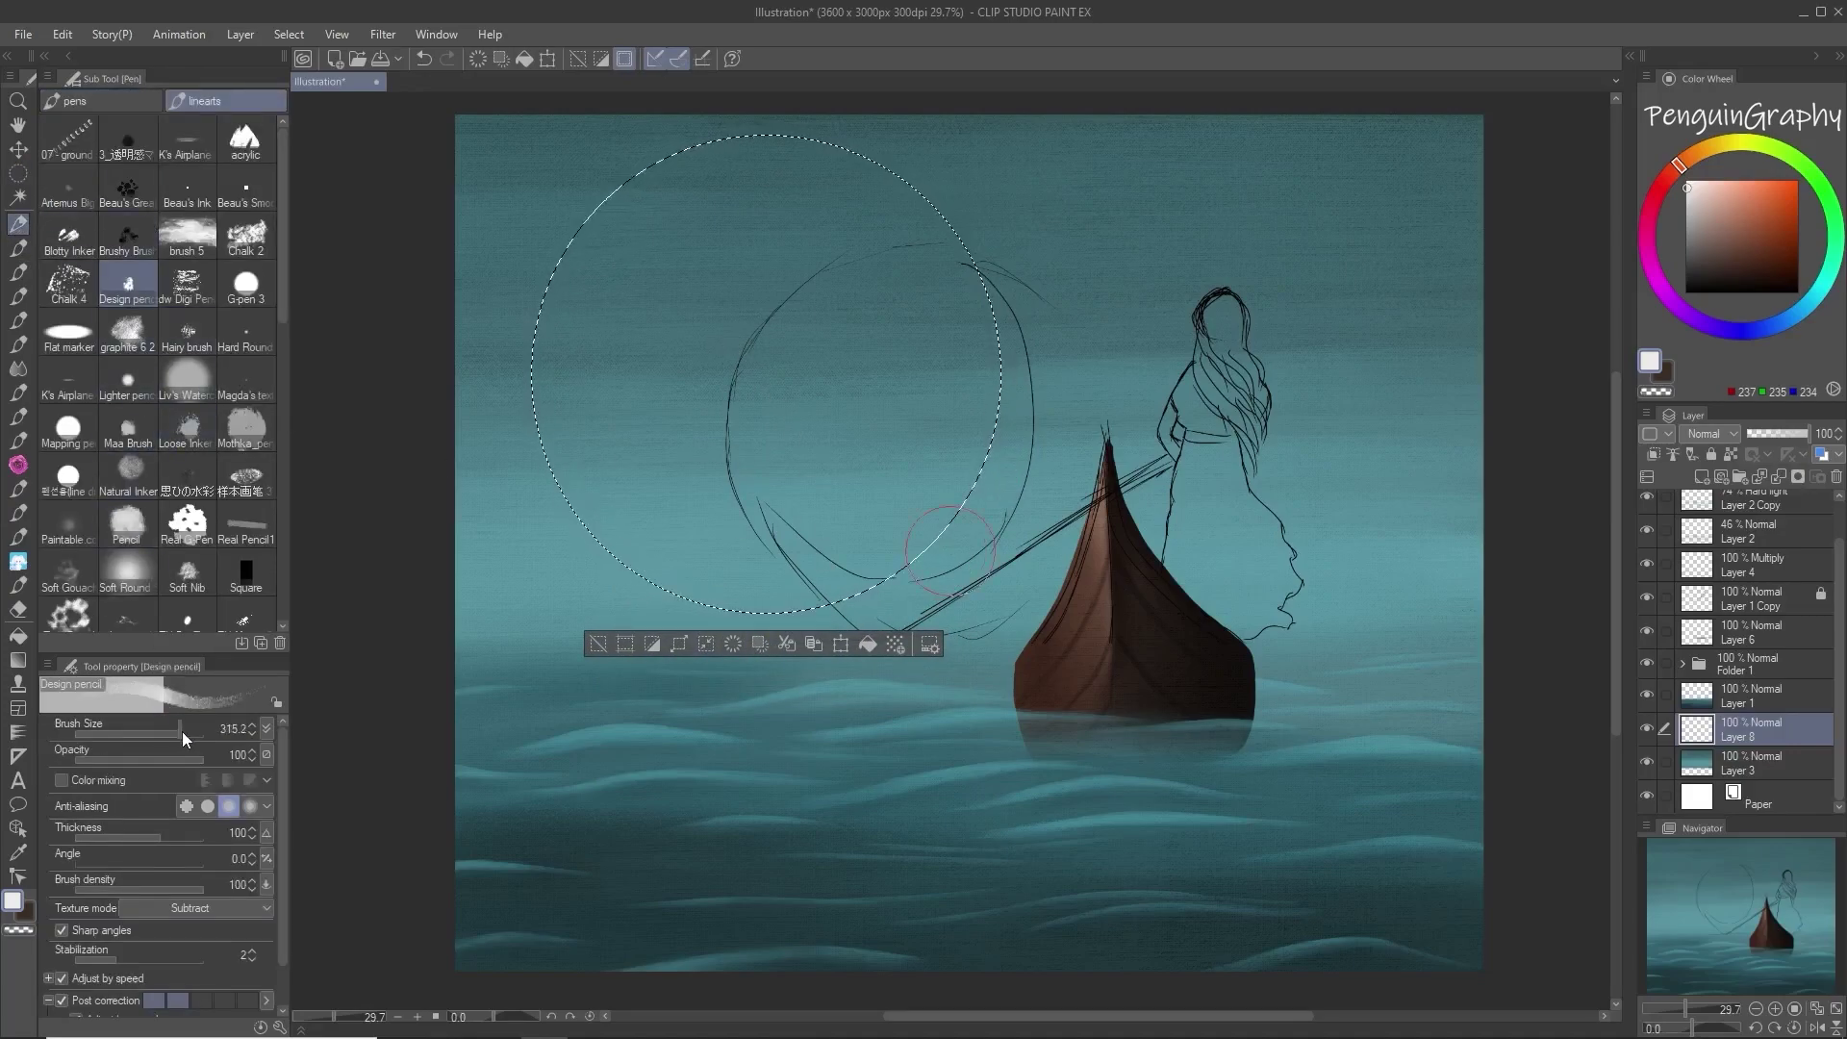
{"action": "left_click", "coordinate": [67, 474]}
{"action": "left_click_drag", "start_coordinate": [154, 733], "coordinate": [186, 735]}
{"action": "left_click", "coordinate": [1685, 177]}
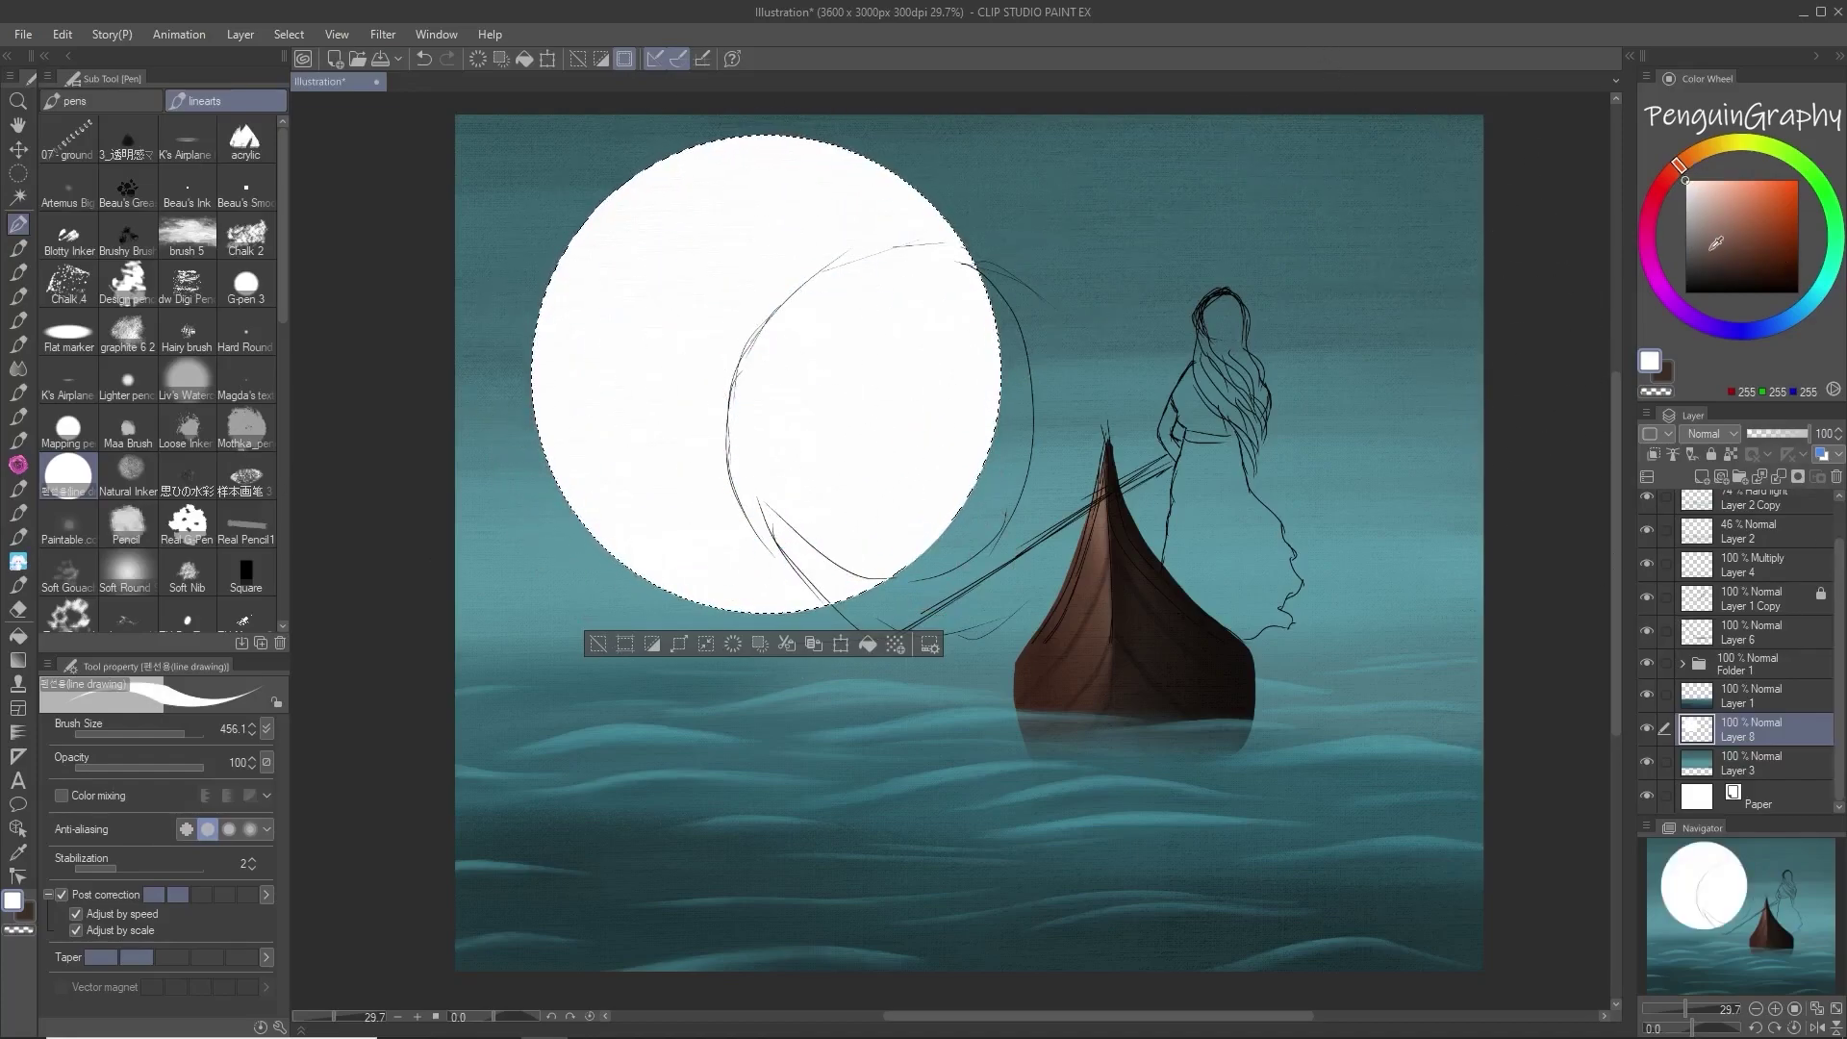
Step: Stipple muted blue-grey texture over the moon's lower and right areas with MA Brush No. 10-1 at size 393.5, without color mixing
{"action": "left_click", "coordinate": [1810, 302]}
{"action": "left_click", "coordinate": [1734, 248]}
{"action": "left_click_drag", "start_coordinate": [1734, 248], "coordinate": [1698, 245]}
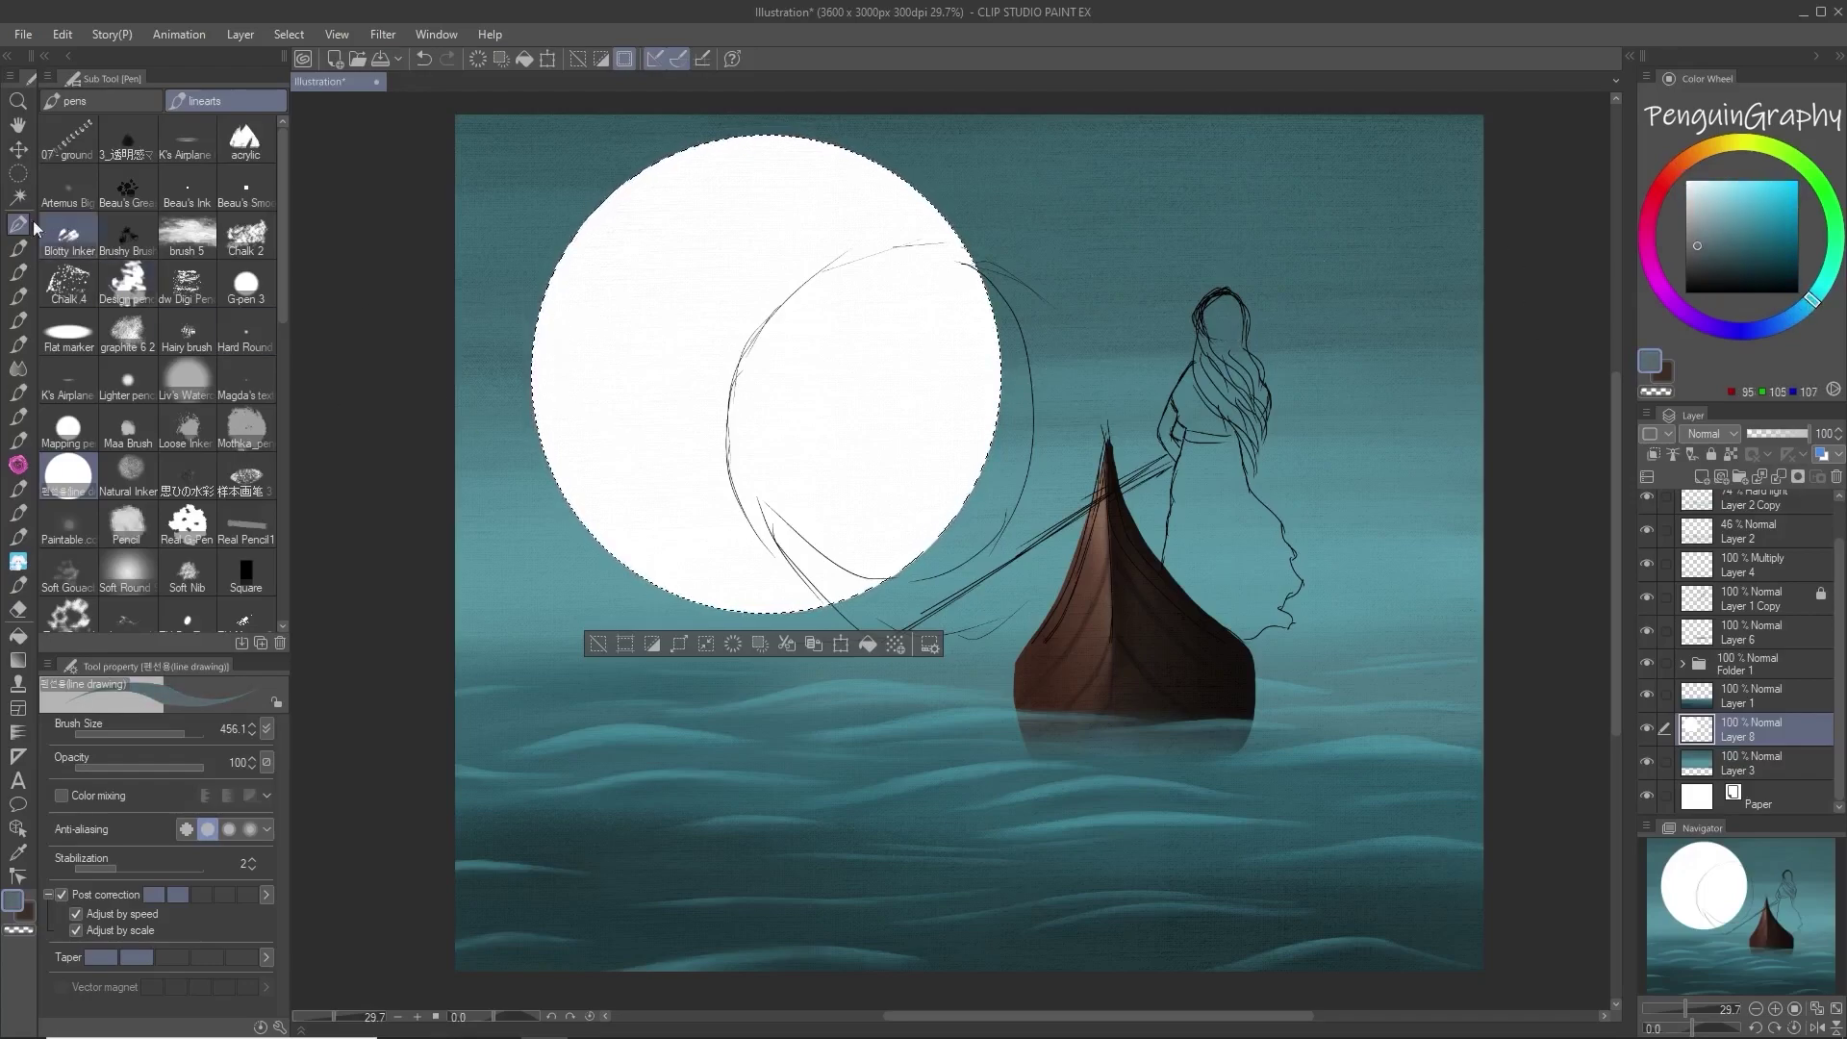
{"action": "left_click", "coordinate": [18, 249]}
{"action": "left_click", "coordinate": [256, 390]}
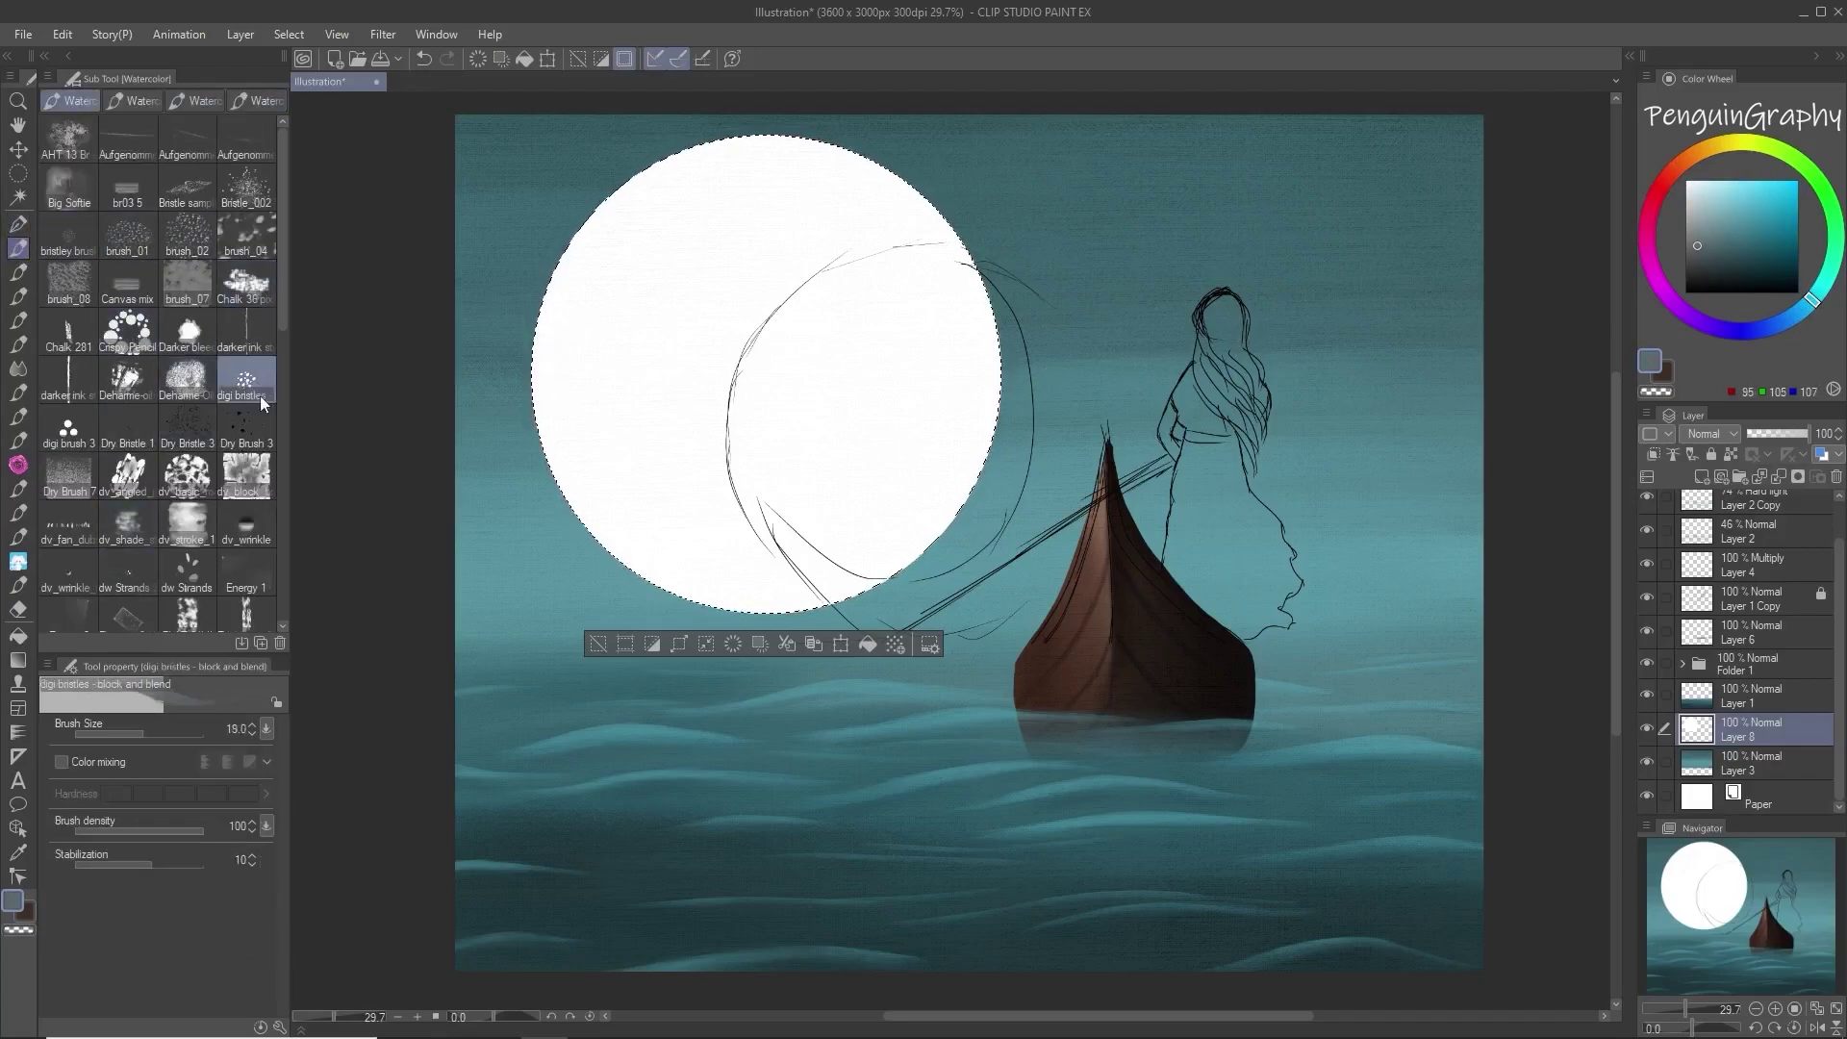
{"action": "left_click", "coordinate": [187, 475]}
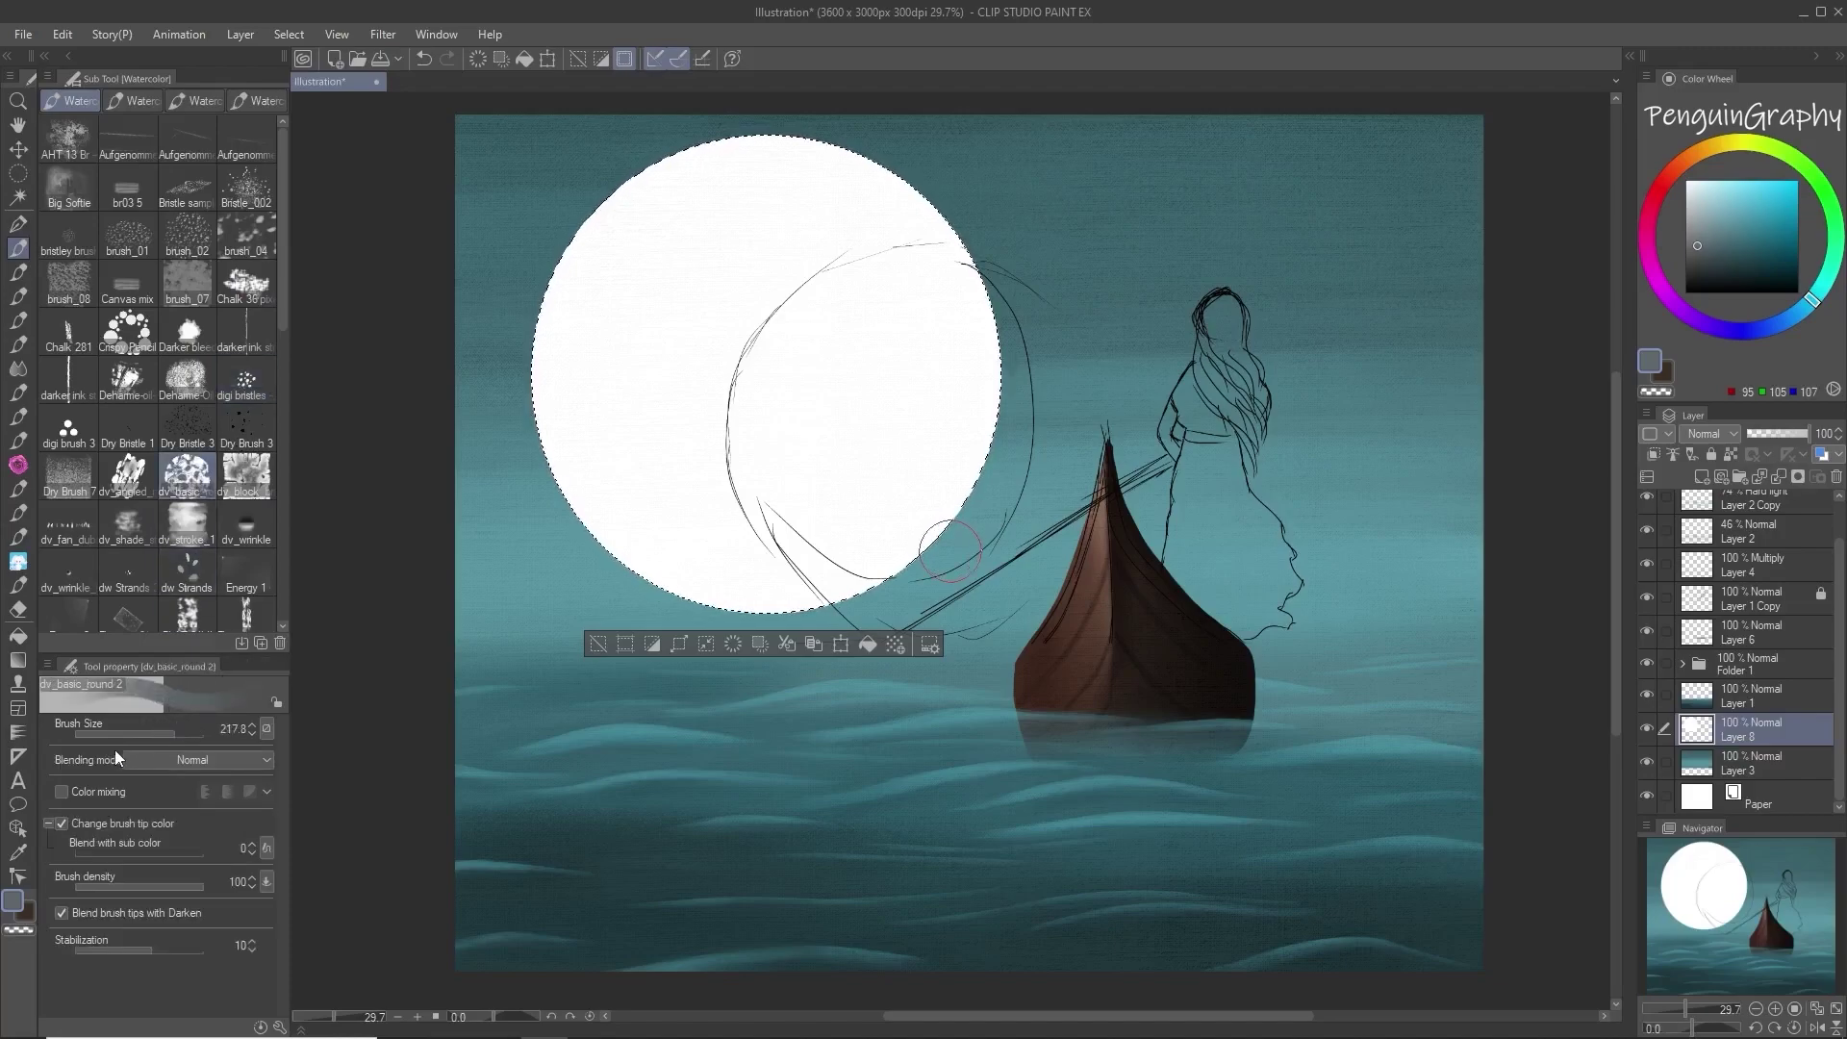
{"action": "left_click", "coordinate": [255, 100]}
{"action": "left_click", "coordinate": [247, 134]}
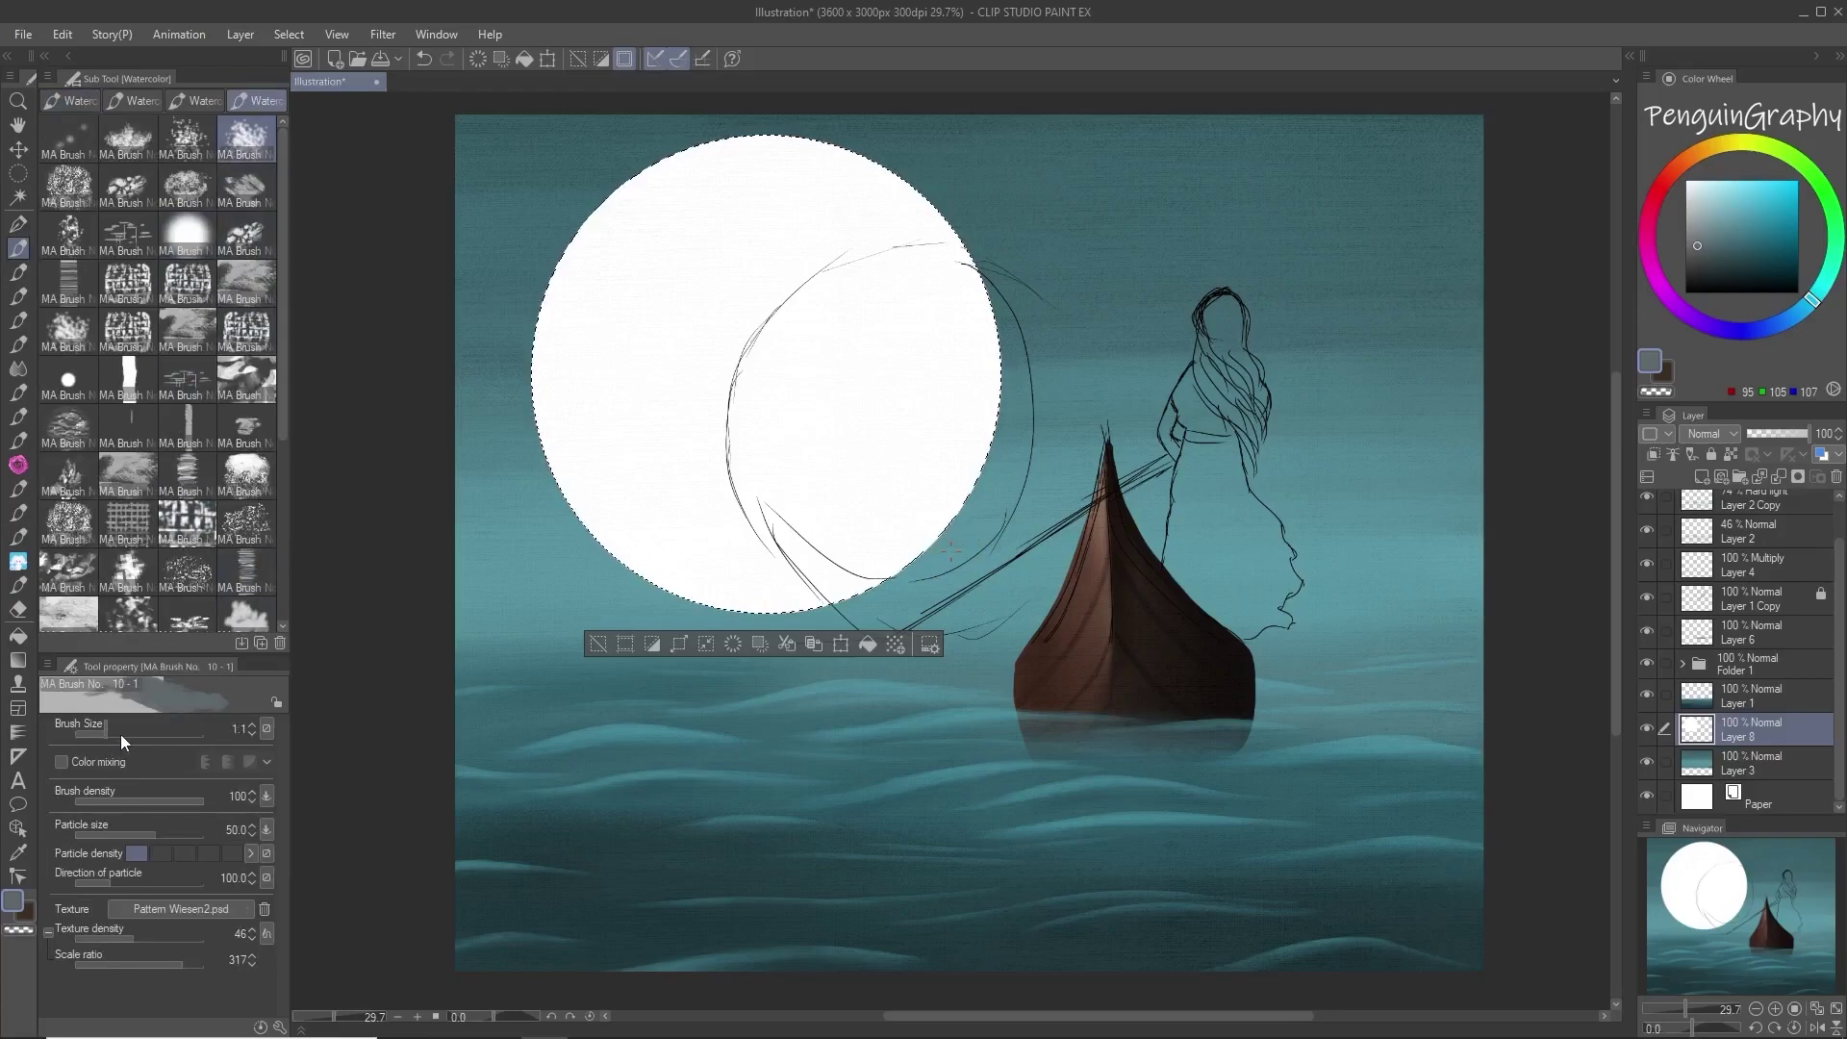
{"action": "left_click_drag", "start_coordinate": [156, 732], "coordinate": [183, 731]}
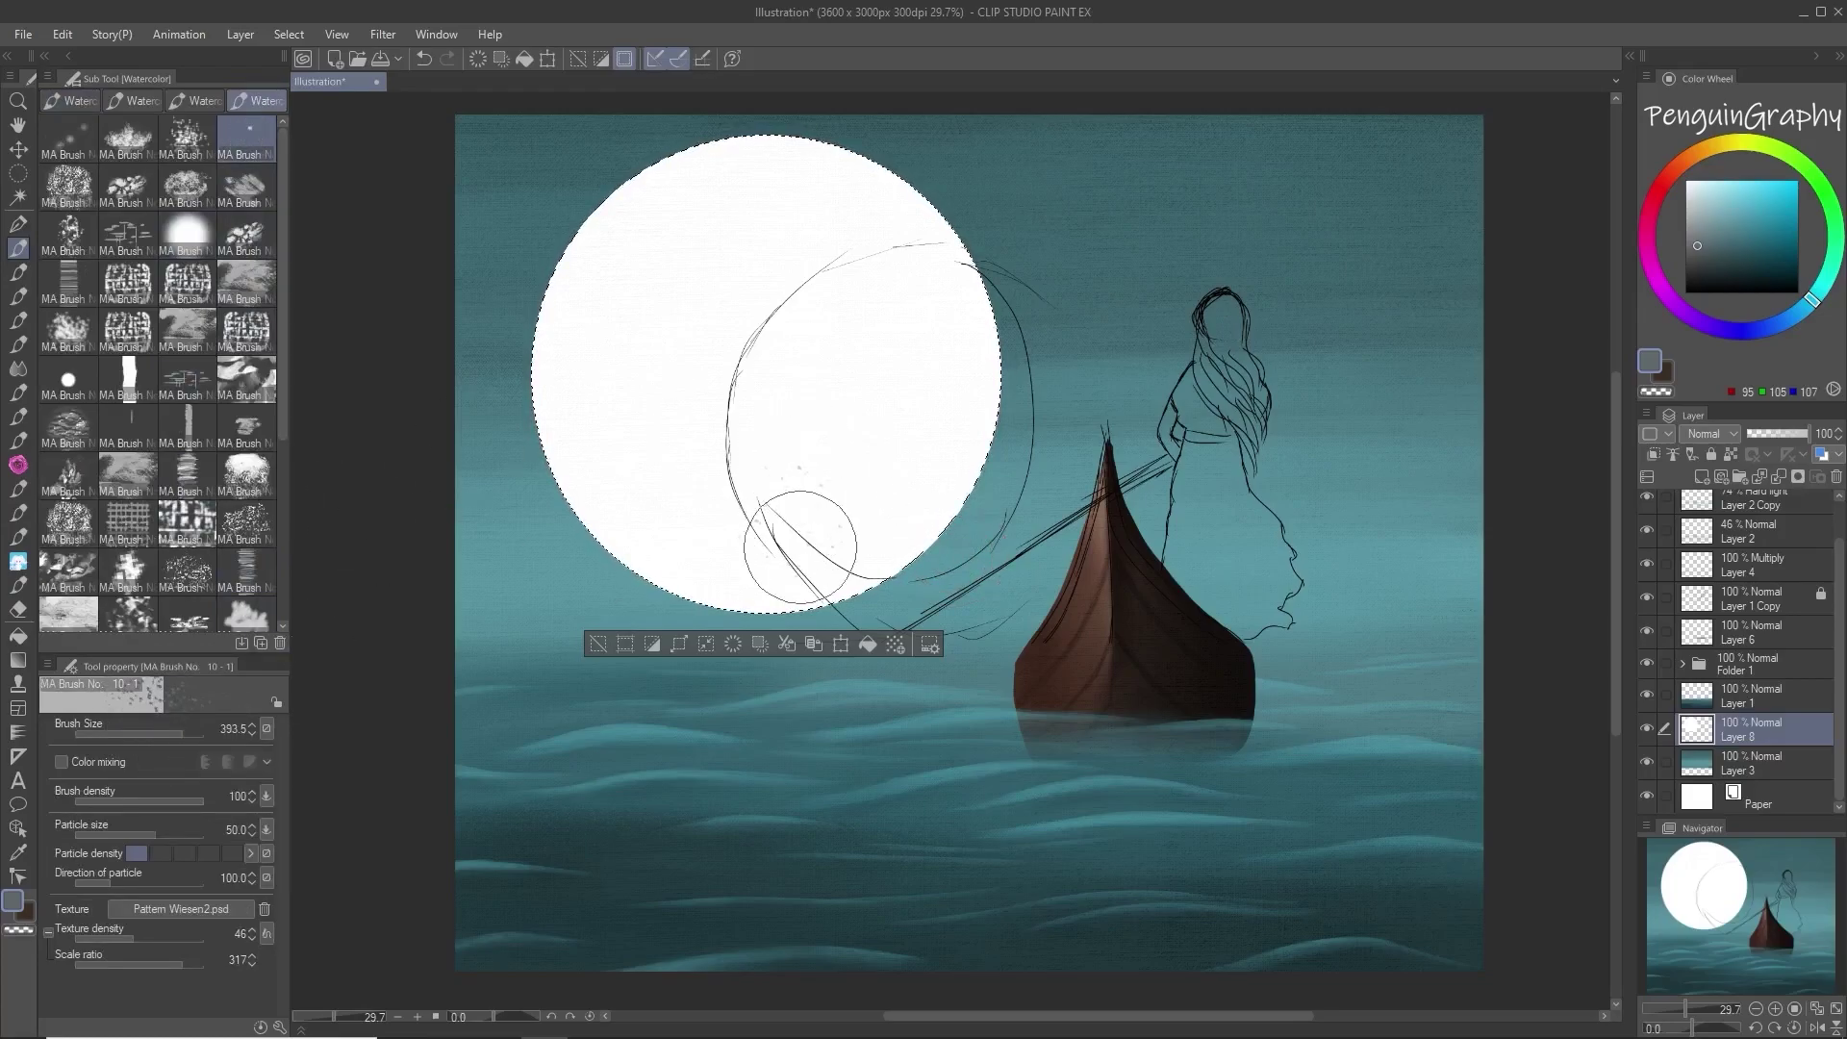
{"action": "mouse_move", "coordinate": [801, 467]}
{"action": "left_mouse_down"}
{"action": "mouse_move", "coordinate": [766, 558]}
{"action": "mouse_move", "coordinate": [714, 572]}
{"action": "left_mouse_up"}
{"action": "mouse_move", "coordinate": [779, 424]}
{"action": "left_mouse_down"}
{"action": "mouse_move", "coordinate": [897, 505]}
{"action": "mouse_move", "coordinate": [870, 471]}
{"action": "mouse_move", "coordinate": [891, 291]}
{"action": "mouse_move", "coordinate": [845, 178]}
{"action": "mouse_move", "coordinate": [896, 330]}
{"action": "mouse_move", "coordinate": [663, 567]}
{"action": "mouse_move", "coordinate": [703, 555]}
{"action": "mouse_move", "coordinate": [801, 440]}
{"action": "mouse_move", "coordinate": [841, 274]}
{"action": "mouse_move", "coordinate": [813, 179]}
{"action": "left_mouse_up"}
Step: Add pale specks in RGB 184, 201, 205 along the moon's right side and soften the stippling with color mixing enabled
{"action": "left_click", "coordinate": [1696, 202]}
{"action": "left_click_drag", "start_coordinate": [981, 371], "coordinate": [977, 415]}
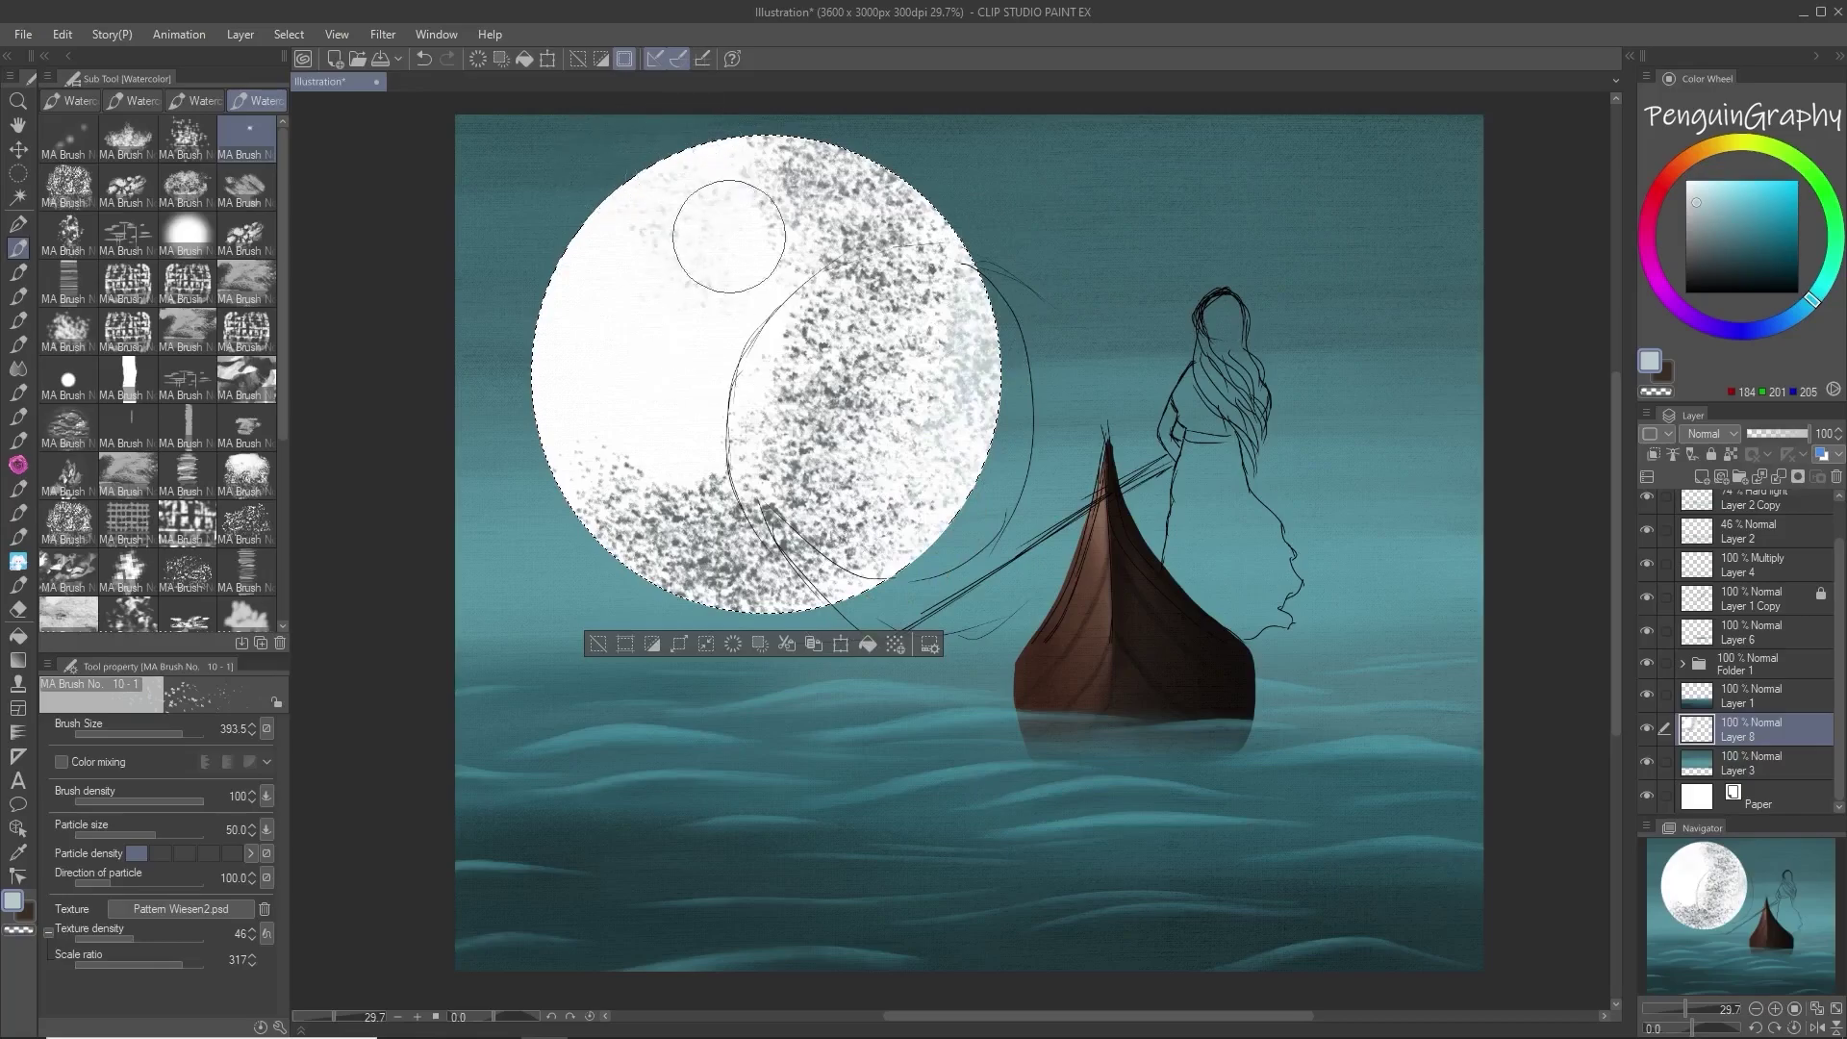
{"action": "left_click", "coordinate": [62, 762]}
{"action": "mouse_move", "coordinate": [738, 492]}
{"action": "left_mouse_down"}
{"action": "mouse_move", "coordinate": [687, 522]}
{"action": "mouse_move", "coordinate": [611, 464]}
{"action": "mouse_move", "coordinate": [630, 487]}
{"action": "mouse_move", "coordinate": [700, 409]}
{"action": "mouse_move", "coordinate": [730, 279]}
{"action": "mouse_move", "coordinate": [685, 237]}
{"action": "mouse_move", "coordinate": [698, 180]}
{"action": "mouse_move", "coordinate": [808, 192]}
{"action": "mouse_move", "coordinate": [846, 218]}
{"action": "mouse_move", "coordinate": [782, 437]}
{"action": "mouse_move", "coordinate": [741, 401]}
{"action": "mouse_move", "coordinate": [717, 410]}
{"action": "mouse_move", "coordinate": [802, 402]}
{"action": "mouse_move", "coordinate": [844, 328]}
{"action": "mouse_move", "coordinate": [874, 177]}
{"action": "mouse_move", "coordinate": [874, 271]}
{"action": "mouse_move", "coordinate": [776, 488]}
{"action": "mouse_move", "coordinate": [785, 423]}
{"action": "mouse_move", "coordinate": [913, 240]}
{"action": "mouse_move", "coordinate": [927, 444]}
{"action": "mouse_move", "coordinate": [796, 563]}
{"action": "mouse_move", "coordinate": [613, 519]}
{"action": "mouse_move", "coordinate": [747, 556]}
{"action": "mouse_move", "coordinate": [868, 524]}
{"action": "mouse_move", "coordinate": [707, 516]}
{"action": "mouse_move", "coordinate": [649, 535]}
{"action": "mouse_move", "coordinate": [842, 411]}
{"action": "mouse_move", "coordinate": [783, 353]}
{"action": "mouse_move", "coordinate": [789, 389]}
{"action": "mouse_move", "coordinate": [831, 363]}
{"action": "mouse_move", "coordinate": [860, 206]}
{"action": "mouse_move", "coordinate": [757, 155]}
{"action": "mouse_move", "coordinate": [668, 204]}
{"action": "mouse_move", "coordinate": [707, 196]}
{"action": "mouse_move", "coordinate": [738, 261]}
{"action": "mouse_move", "coordinate": [711, 296]}
{"action": "mouse_move", "coordinate": [789, 198]}
{"action": "mouse_move", "coordinate": [883, 547]}
{"action": "left_mouse_up"}
{"action": "mouse_move", "coordinate": [787, 586]}
{"action": "left_mouse_down"}
{"action": "mouse_move", "coordinate": [907, 230]}
{"action": "mouse_move", "coordinate": [667, 548]}
{"action": "left_mouse_up"}
Step: Paint grey RGB 125, 126, 126 texture on the moon's lower and right areas with MA Brush No. 10-8 at size 89.7, without color mixing
{"action": "left_click", "coordinate": [246, 375]}
{"action": "left_click", "coordinate": [1687, 237]}
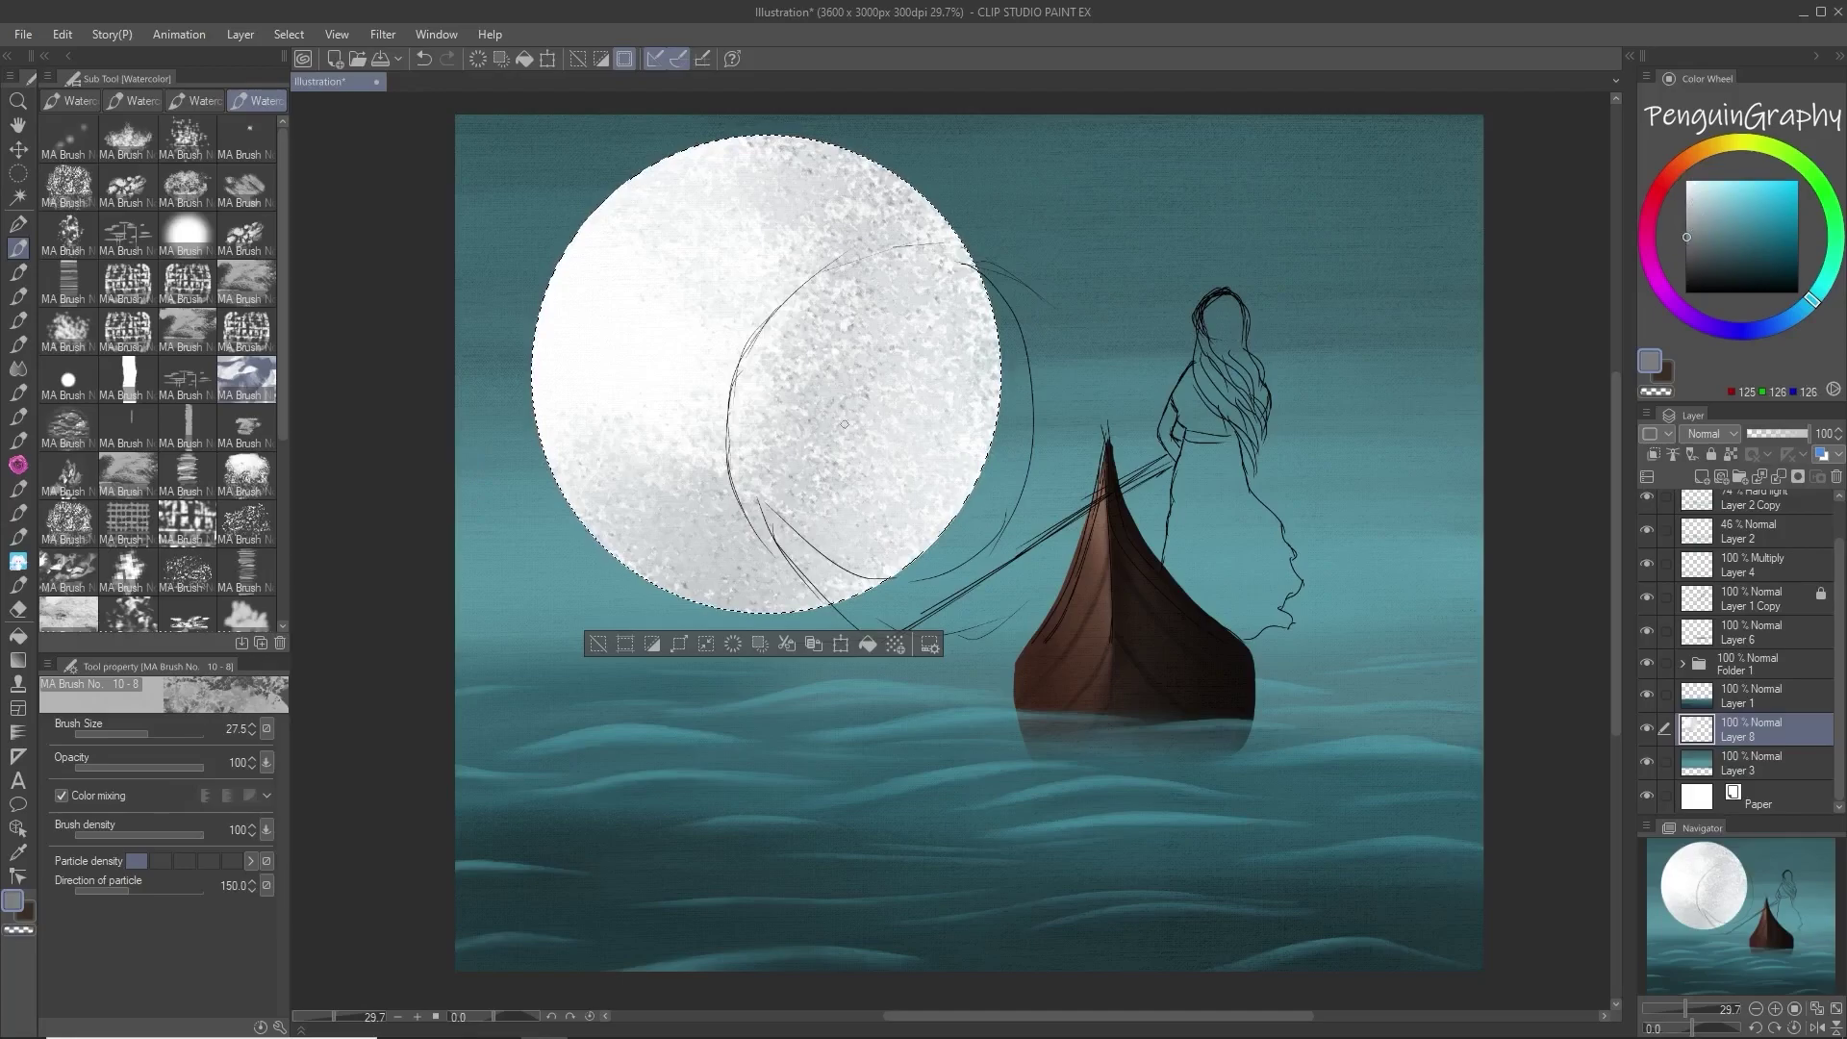
{"action": "left_click", "coordinate": [61, 796]}
{"action": "left_click", "coordinate": [163, 734]}
{"action": "mouse_move", "coordinate": [701, 481]}
{"action": "left_mouse_down"}
{"action": "mouse_move", "coordinate": [786, 424]}
{"action": "mouse_move", "coordinate": [818, 445]}
{"action": "mouse_move", "coordinate": [699, 550]}
{"action": "mouse_move", "coordinate": [601, 489]}
{"action": "mouse_move", "coordinate": [826, 379]}
{"action": "mouse_move", "coordinate": [867, 280]}
{"action": "mouse_move", "coordinate": [803, 218]}
{"action": "mouse_move", "coordinate": [779, 382]}
{"action": "mouse_move", "coordinate": [848, 279]}
{"action": "mouse_move", "coordinate": [871, 314]}
{"action": "mouse_move", "coordinate": [839, 496]}
{"action": "mouse_move", "coordinate": [666, 529]}
{"action": "mouse_move", "coordinate": [589, 510]}
{"action": "mouse_move", "coordinate": [673, 558]}
{"action": "left_mouse_up"}
{"action": "left_click_drag", "start_coordinate": [938, 404], "coordinate": [847, 505]}
{"action": "left_click_drag", "start_coordinate": [639, 529], "coordinate": [712, 577]}
{"action": "mouse_move", "coordinate": [789, 433]}
{"action": "left_mouse_down"}
{"action": "mouse_move", "coordinate": [895, 288]}
{"action": "mouse_move", "coordinate": [905, 207]}
{"action": "left_mouse_up"}
Step: Dab bluish-grey RGB 103, 127, 133 texture across the moon's middle and upper right with MA Brush No. 10-8
{"action": "left_click", "coordinate": [1711, 234]}
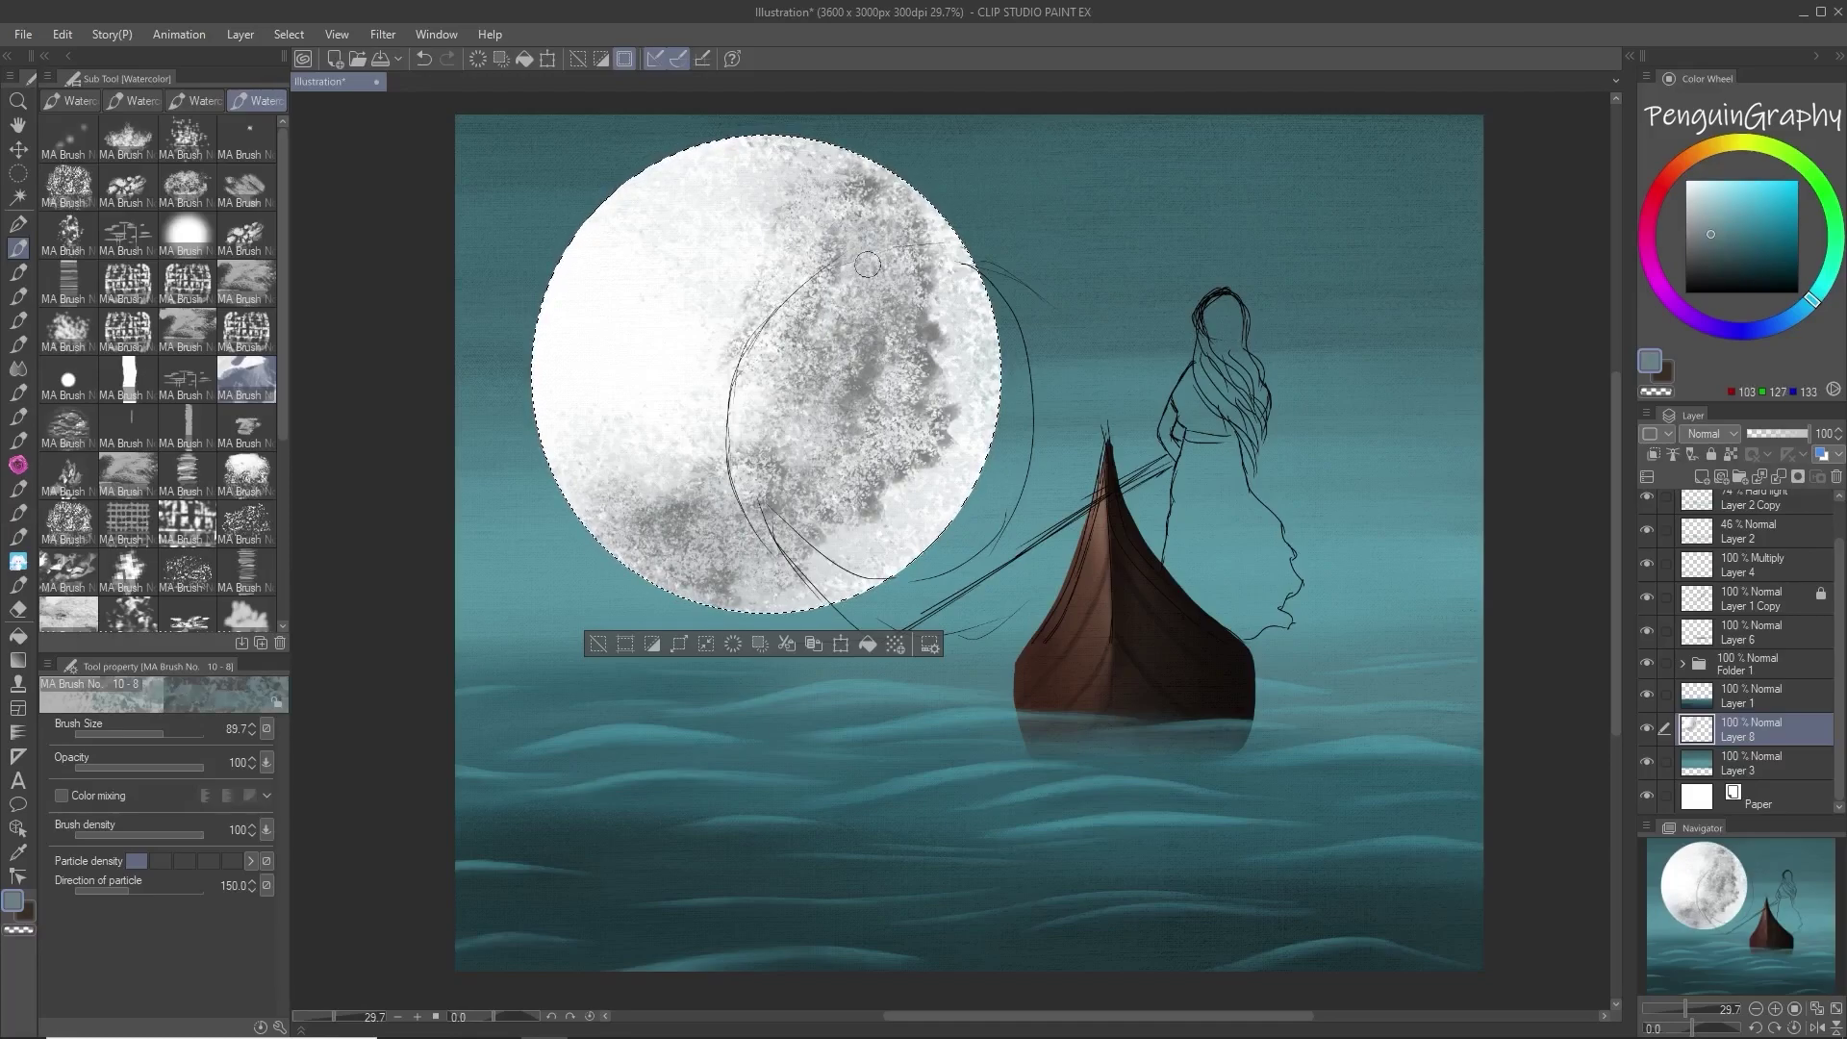
{"action": "mouse_move", "coordinate": [855, 441]}
{"action": "left_mouse_down"}
{"action": "mouse_move", "coordinate": [764, 506]}
{"action": "mouse_move", "coordinate": [640, 526]}
{"action": "mouse_move", "coordinate": [736, 425]}
{"action": "mouse_move", "coordinate": [772, 444]}
{"action": "mouse_move", "coordinate": [821, 310]}
{"action": "mouse_move", "coordinate": [615, 462]}
{"action": "left_mouse_up"}
{"action": "left_click_drag", "start_coordinate": [896, 207], "coordinate": [835, 253]}
Step: Brush near-white RGB 250, 250, 250 speckles over the moon's dark patches, lower edge and right rim
{"action": "left_click", "coordinate": [1687, 183]}
{"action": "mouse_move", "coordinate": [791, 192]}
{"action": "left_mouse_down"}
{"action": "mouse_move", "coordinate": [753, 241]}
{"action": "mouse_move", "coordinate": [847, 452]}
{"action": "left_mouse_up"}
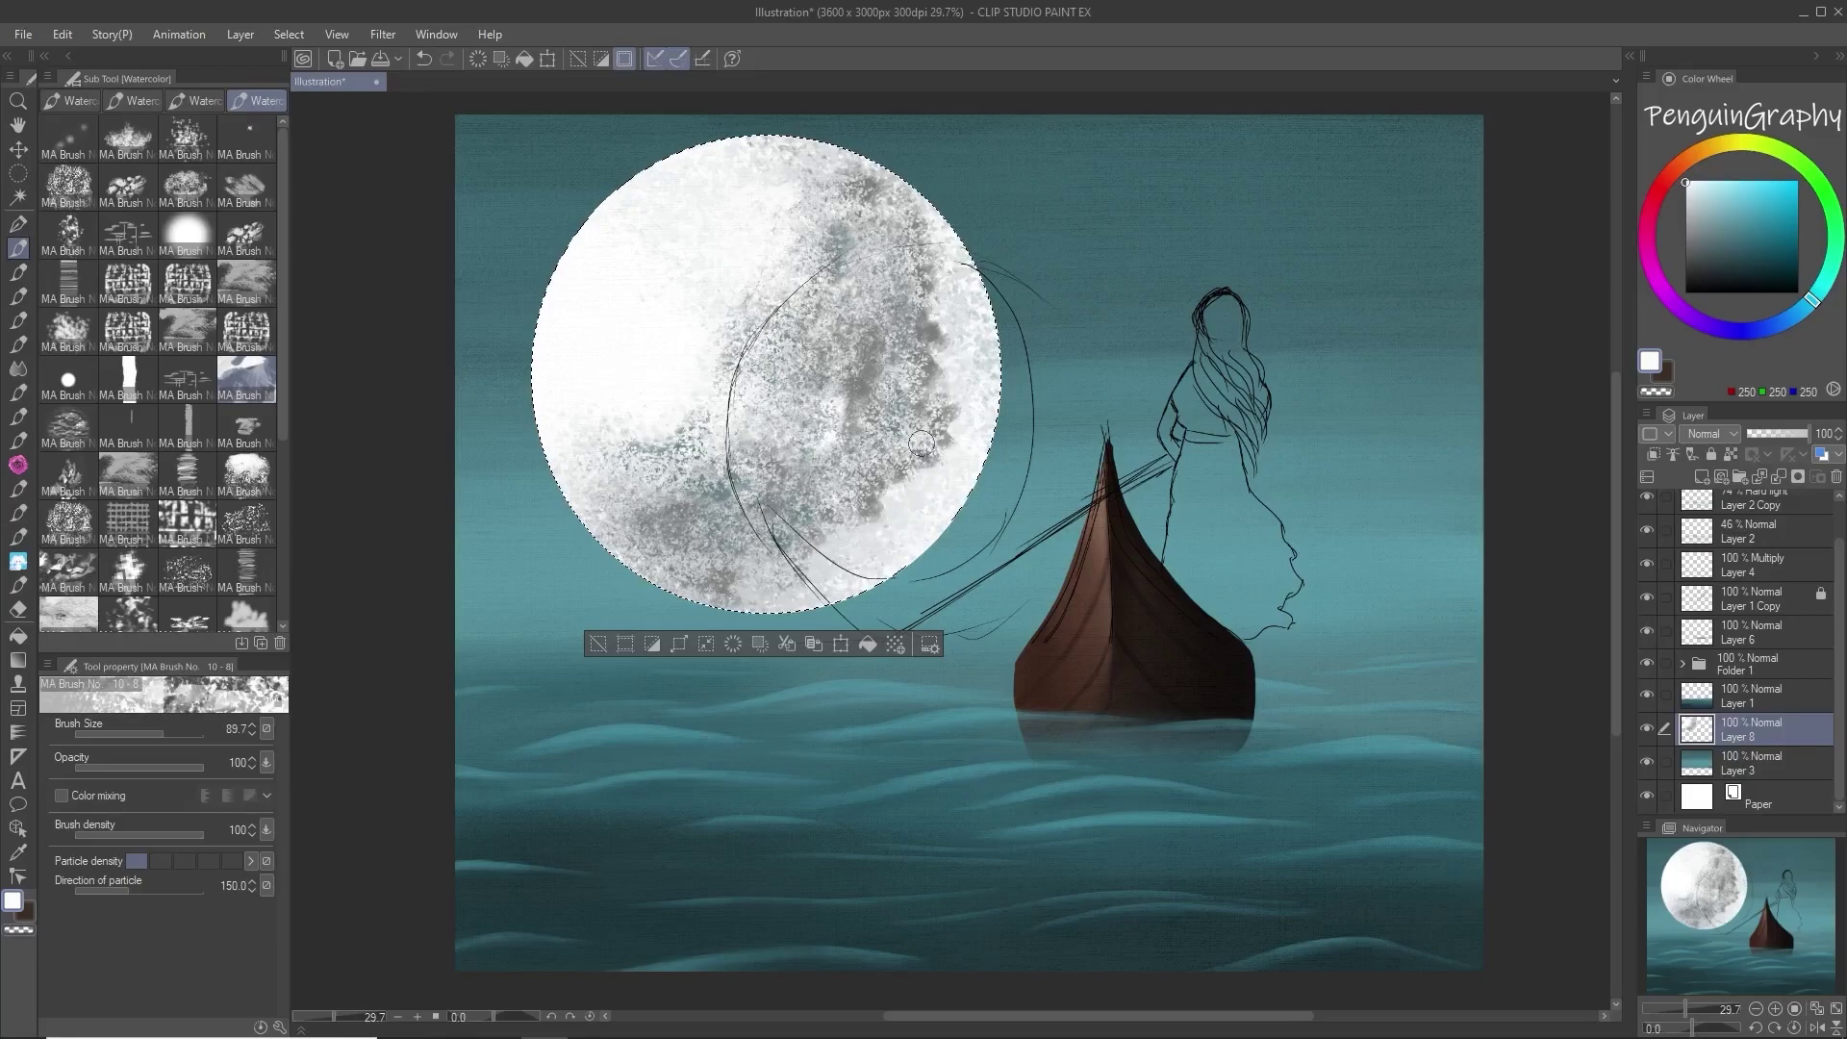
{"action": "left_click_drag", "start_coordinate": [839, 535], "coordinate": [707, 594]}
{"action": "left_click_drag", "start_coordinate": [955, 445], "coordinate": [921, 252]}
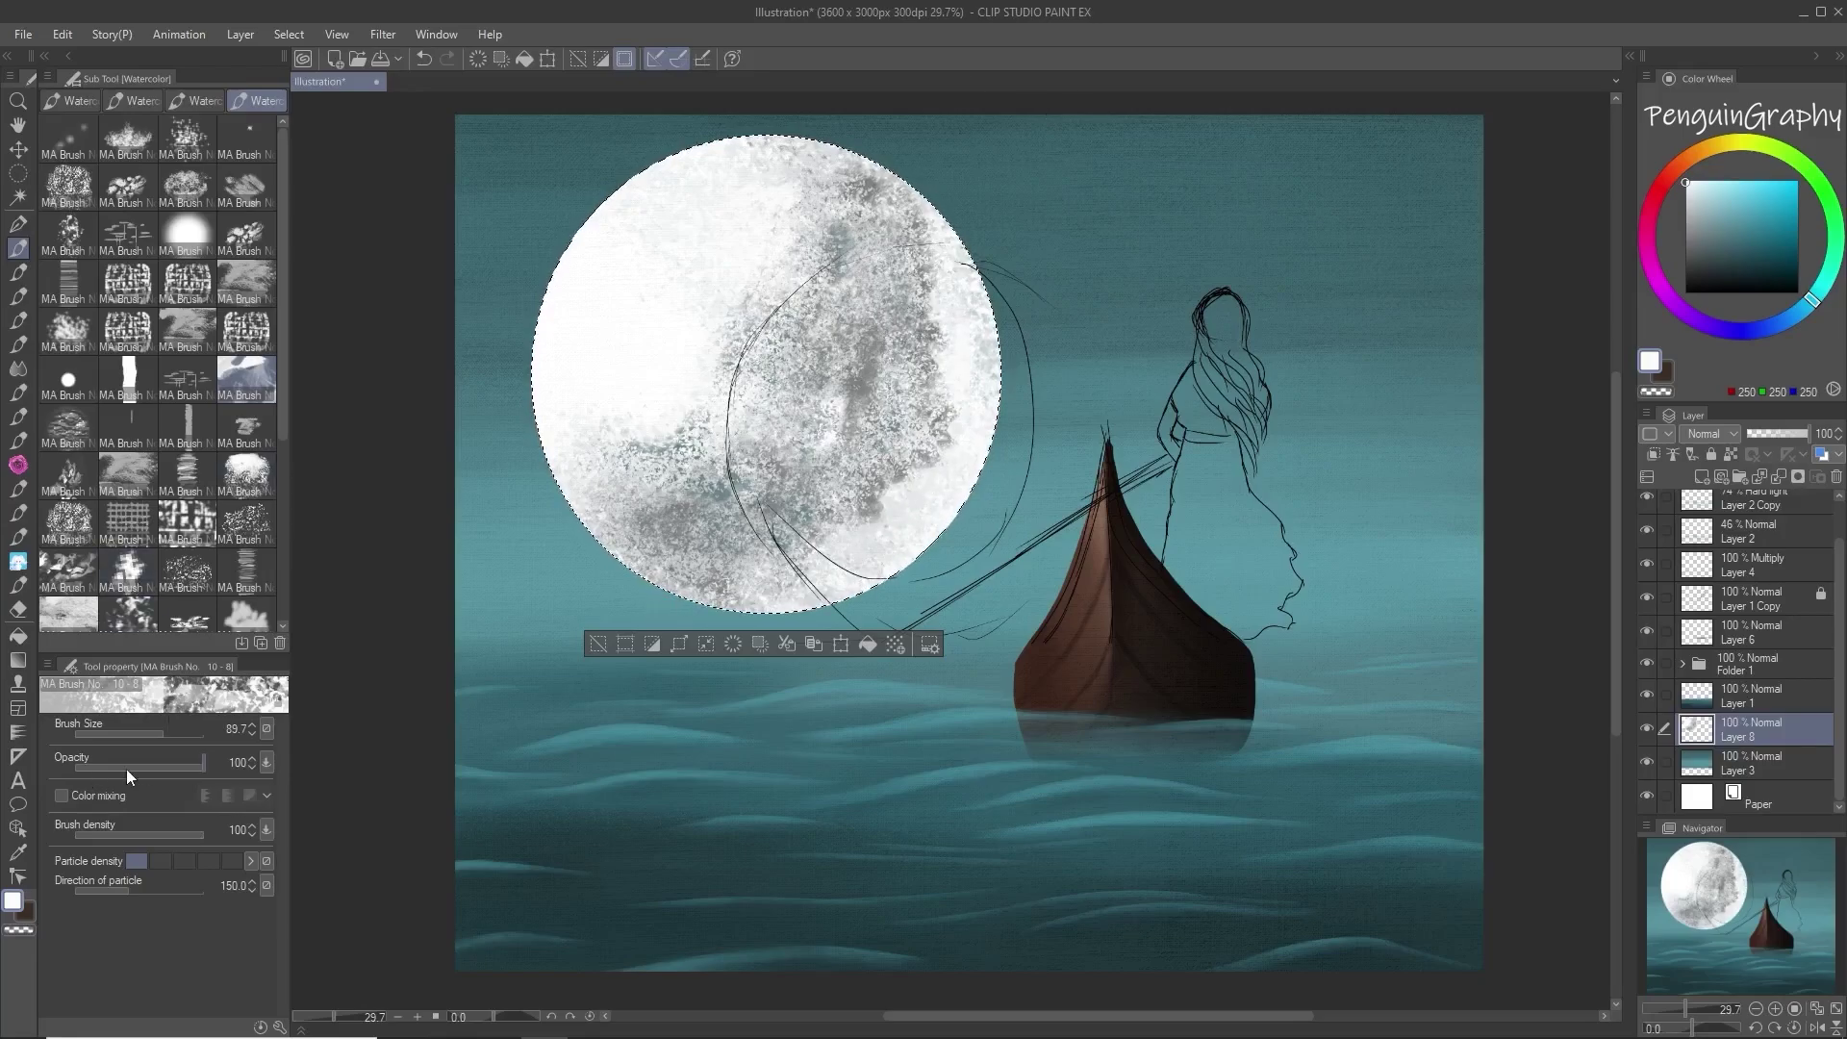
Step: Enable color mixing and blend the moon's speckled texture into soft grey shading, finishing with MA Brush No. 1-6.2 at size 271.9
{"action": "left_click", "coordinate": [64, 795]}
{"action": "mouse_move", "coordinate": [859, 503]}
{"action": "left_mouse_down"}
{"action": "mouse_move", "coordinate": [929, 397]}
{"action": "mouse_move", "coordinate": [873, 344]}
{"action": "left_mouse_up"}
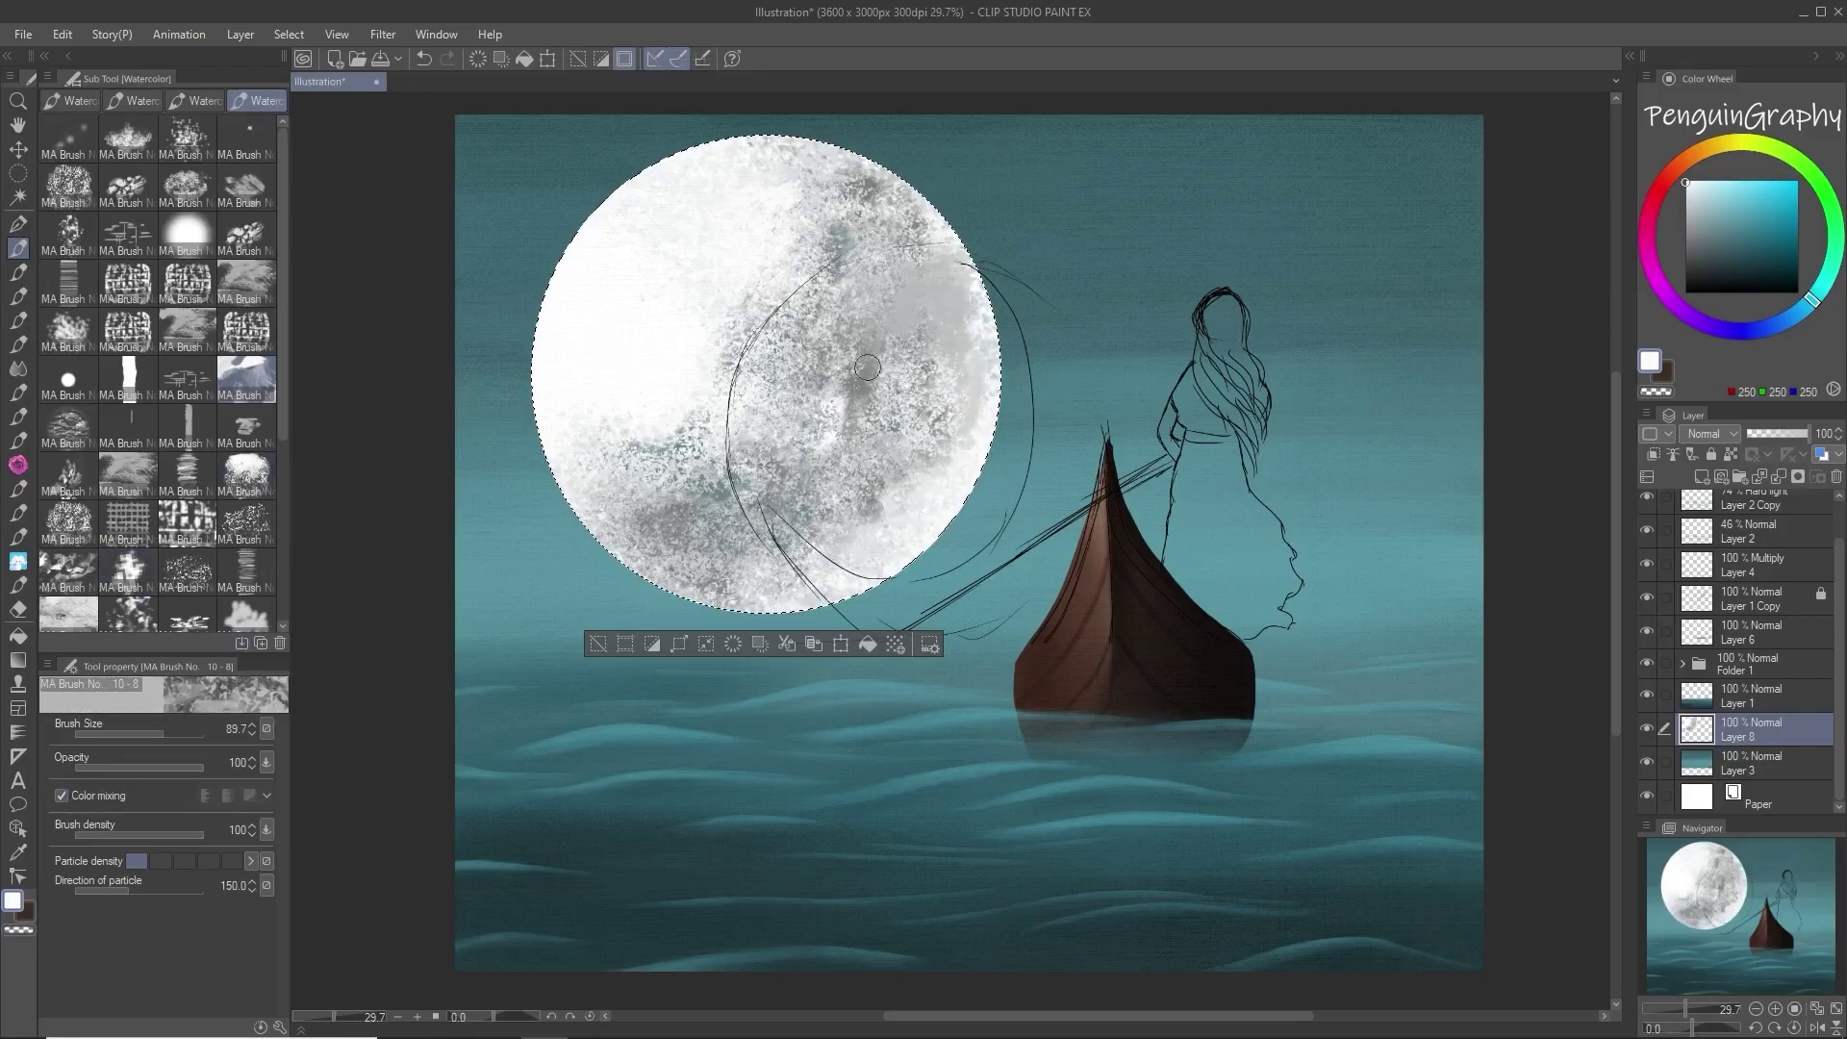
{"action": "left_click", "coordinate": [247, 613]}
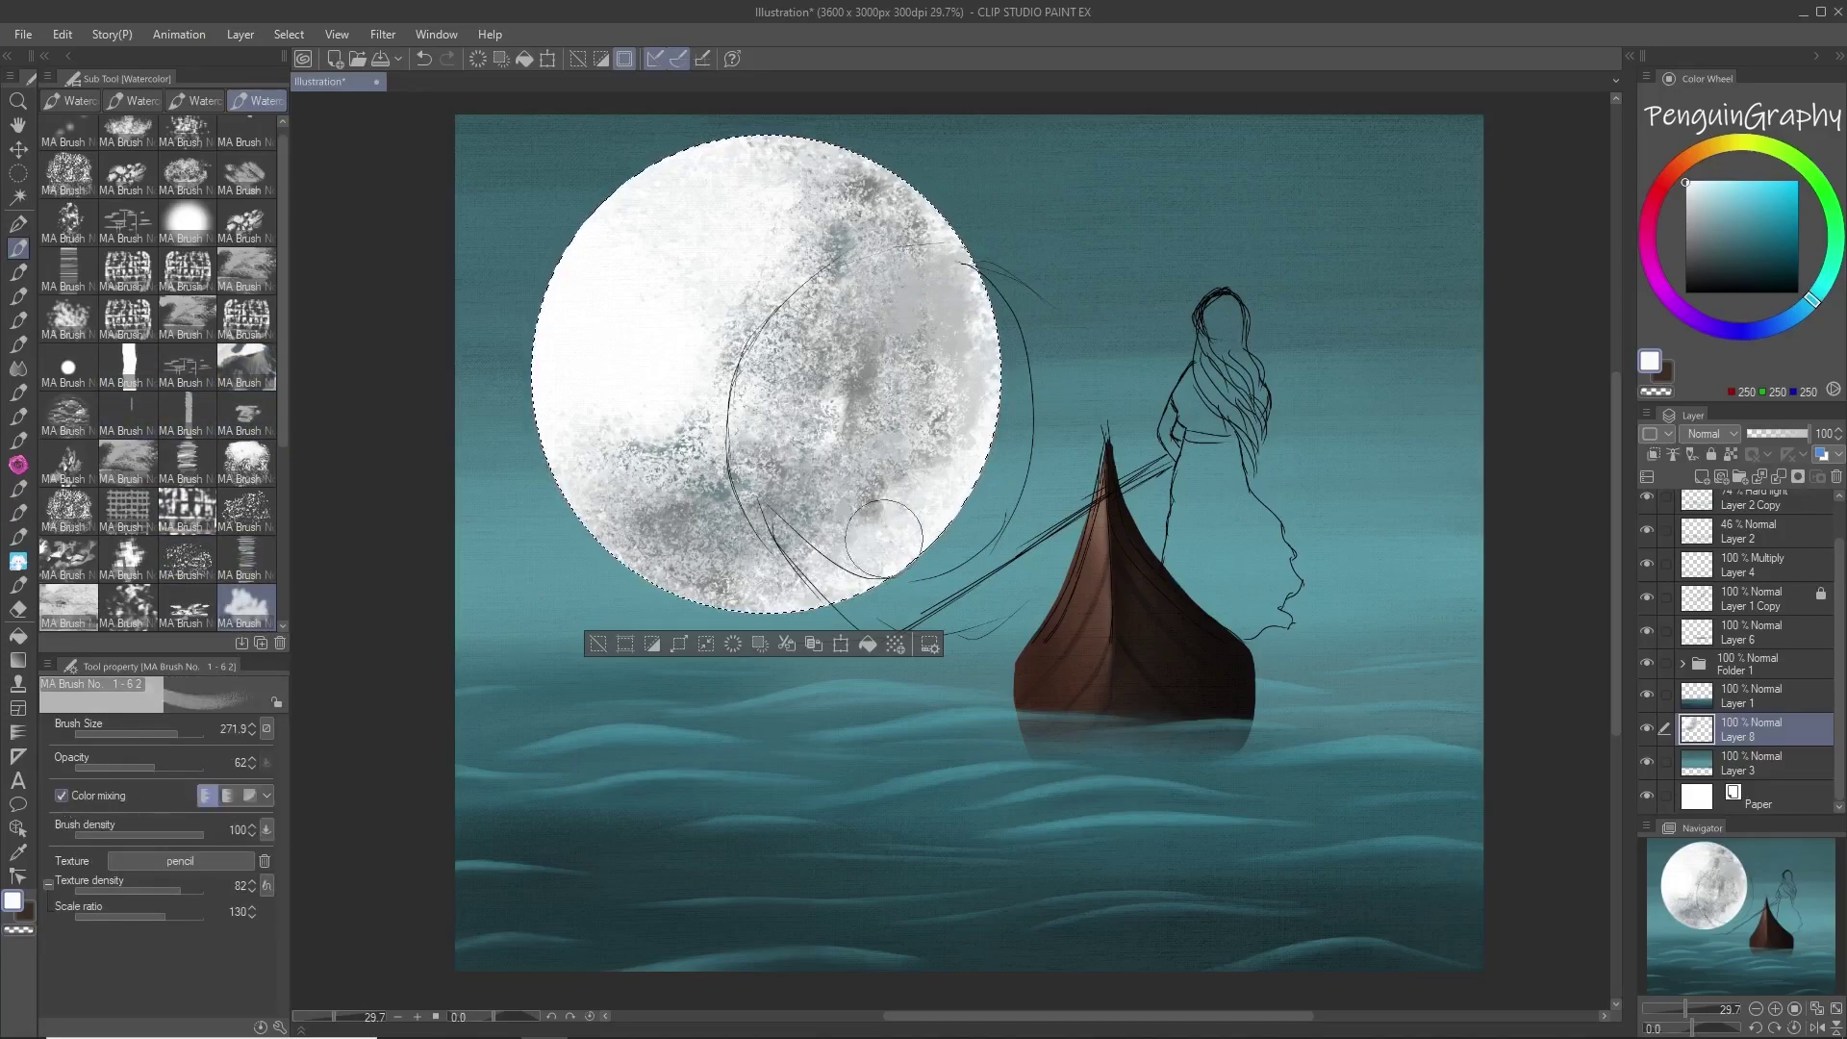
{"action": "mouse_move", "coordinate": [837, 512]}
{"action": "left_mouse_down"}
{"action": "mouse_move", "coordinate": [781, 573]}
{"action": "mouse_move", "coordinate": [697, 568]}
{"action": "left_mouse_up"}
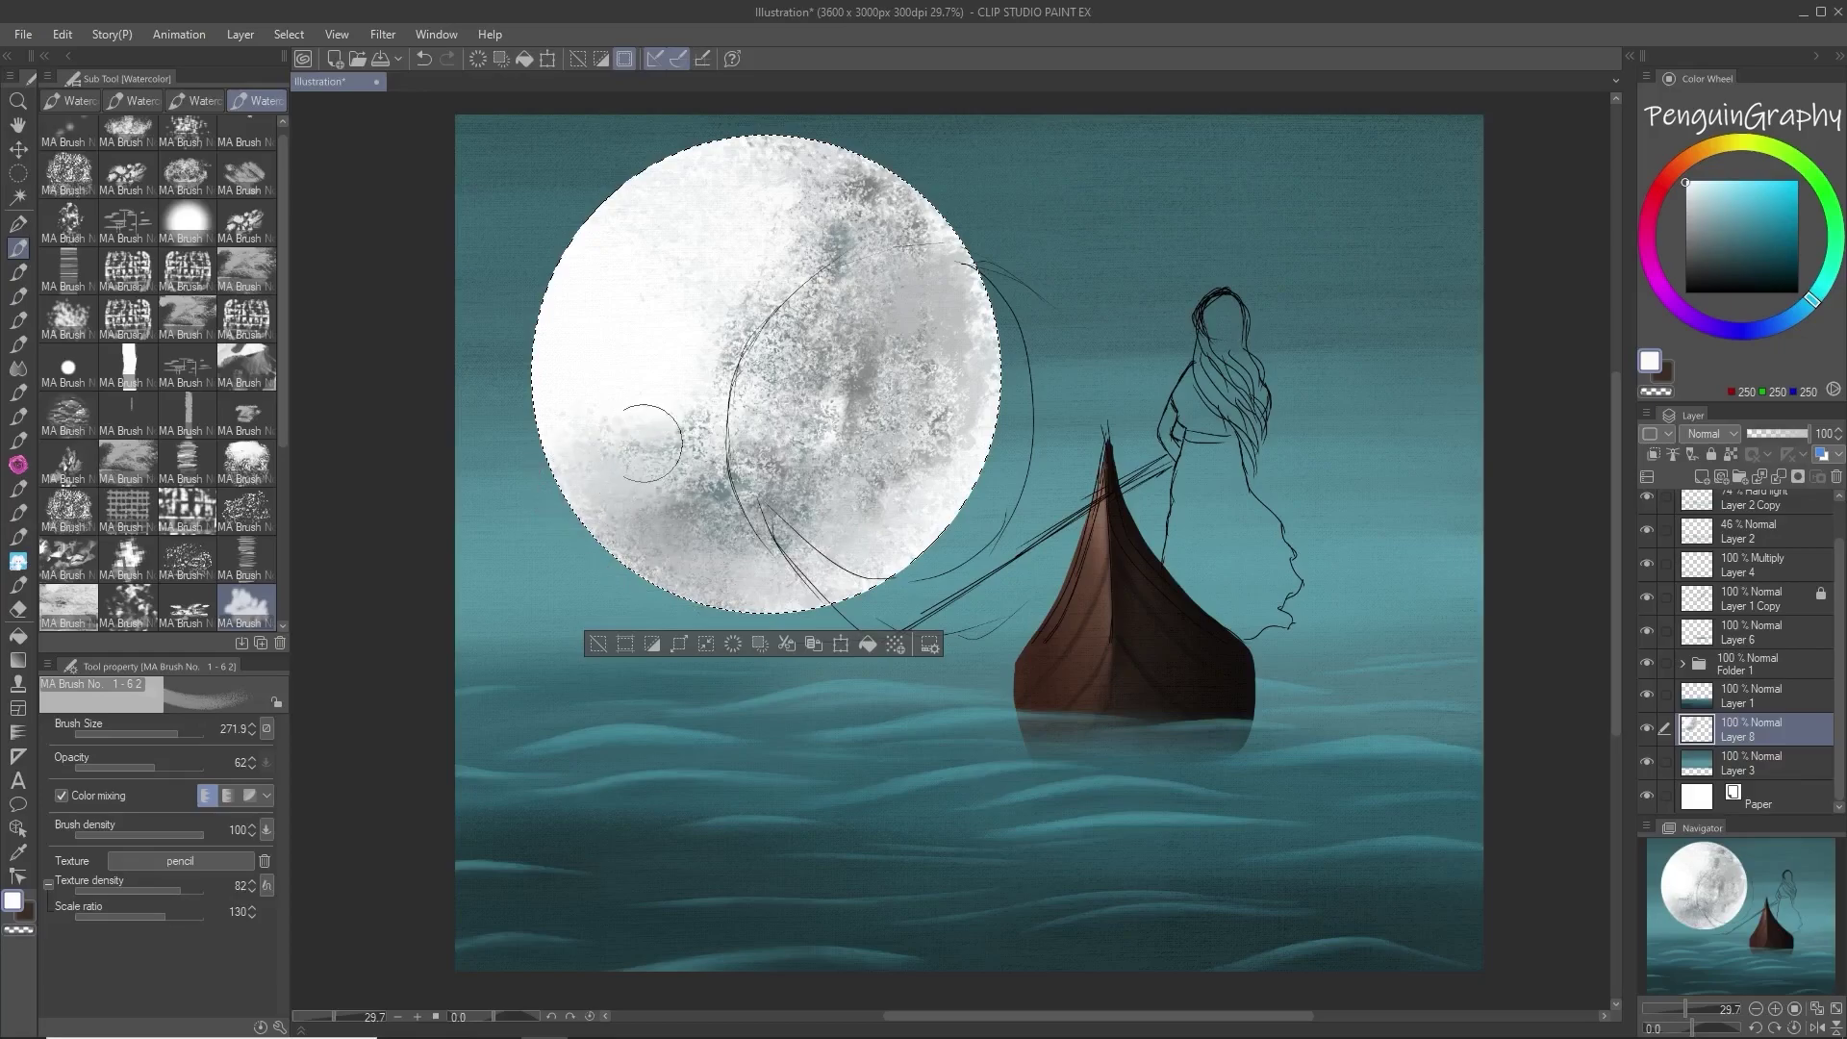
{"action": "mouse_move", "coordinate": [691, 421]}
{"action": "left_mouse_down"}
{"action": "mouse_move", "coordinate": [680, 482]}
{"action": "mouse_move", "coordinate": [815, 440]}
{"action": "mouse_move", "coordinate": [716, 352]}
{"action": "mouse_move", "coordinate": [842, 182]}
{"action": "mouse_move", "coordinate": [739, 144]}
{"action": "mouse_move", "coordinate": [909, 225]}
{"action": "mouse_move", "coordinate": [831, 256]}
{"action": "mouse_move", "coordinate": [800, 357]}
{"action": "mouse_move", "coordinate": [645, 444]}
{"action": "mouse_move", "coordinate": [671, 375]}
{"action": "mouse_move", "coordinate": [692, 504]}
{"action": "mouse_move", "coordinate": [762, 476]}
{"action": "mouse_move", "coordinate": [832, 358]}
{"action": "left_mouse_up"}
{"action": "mouse_move", "coordinate": [921, 449]}
{"action": "left_mouse_down"}
{"action": "mouse_move", "coordinate": [771, 544]}
{"action": "mouse_move", "coordinate": [914, 384]}
{"action": "mouse_move", "coordinate": [894, 244]}
{"action": "mouse_move", "coordinate": [944, 256]}
{"action": "mouse_move", "coordinate": [933, 567]}
{"action": "mouse_move", "coordinate": [978, 473]}
{"action": "left_mouse_up"}
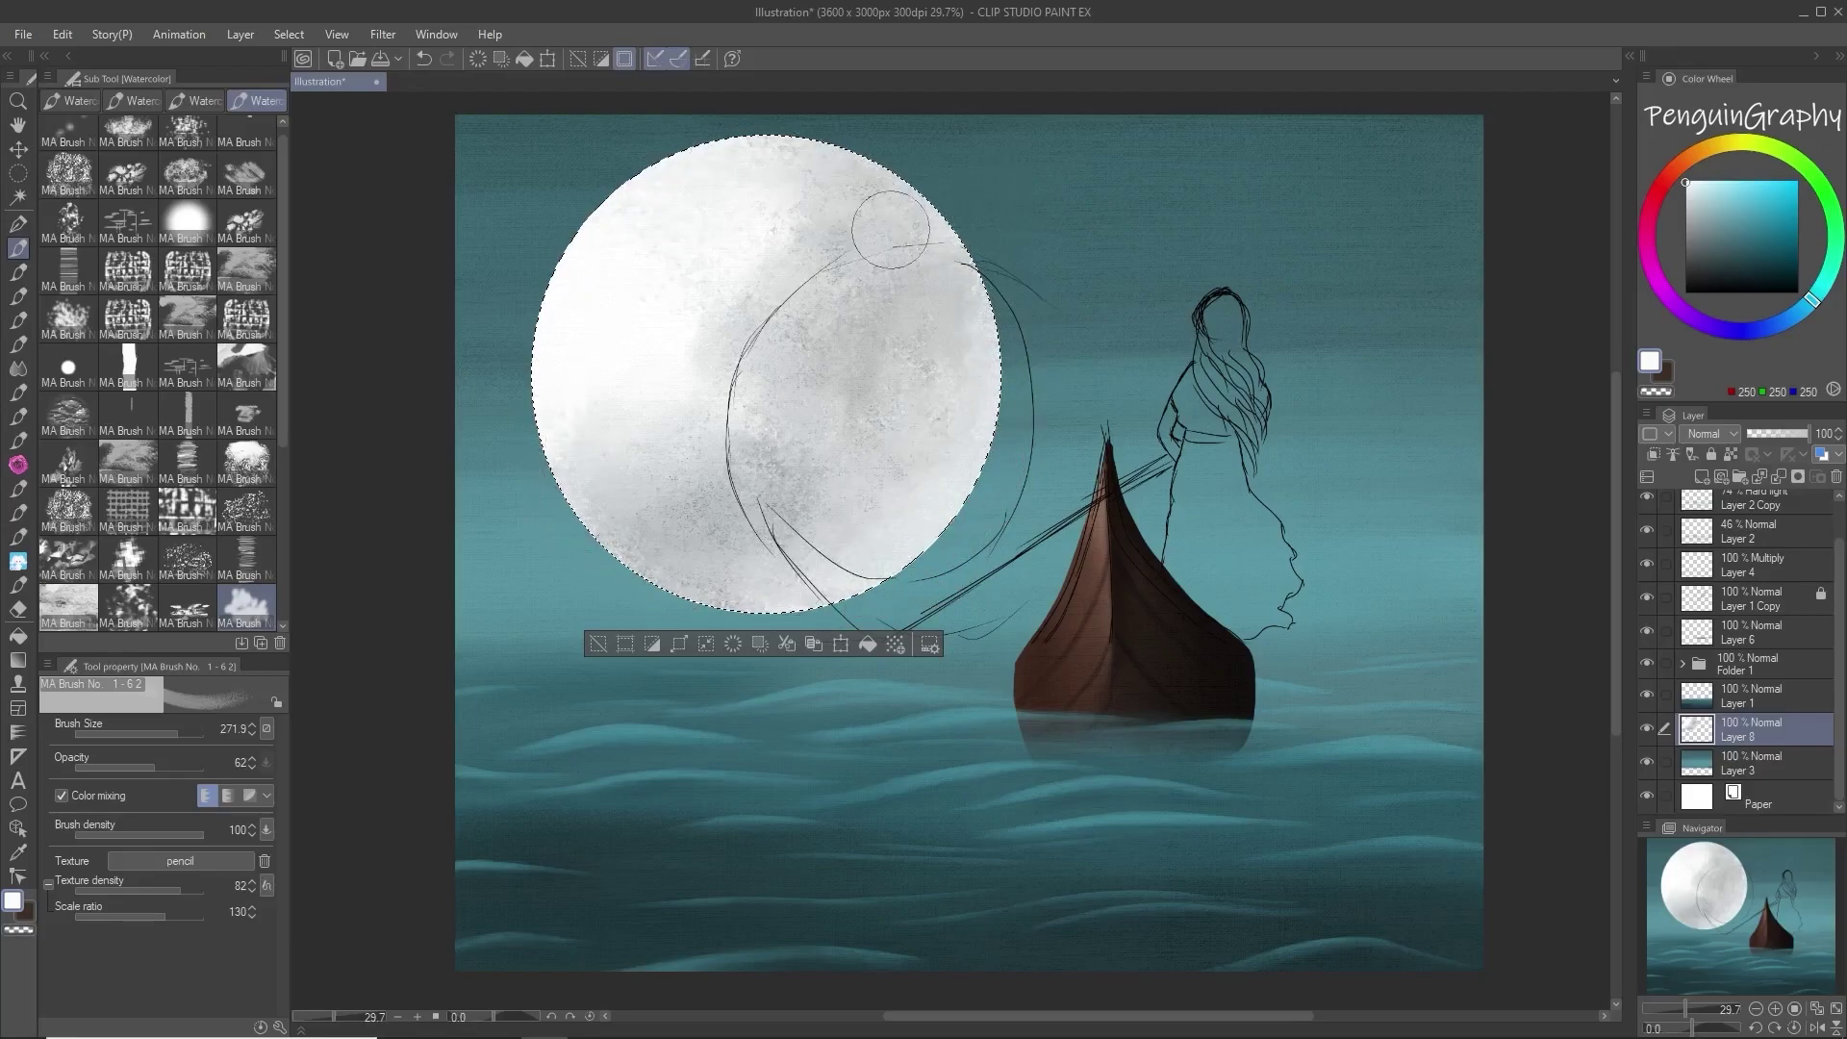
Step: Paint irregular grey crater patches on the moon in RGB 112, 120, 122 with MA Brush No. 6-2.2 at size 217.8
{"action": "left_click", "coordinate": [1694, 239]}
{"action": "left_click", "coordinate": [246, 511]}
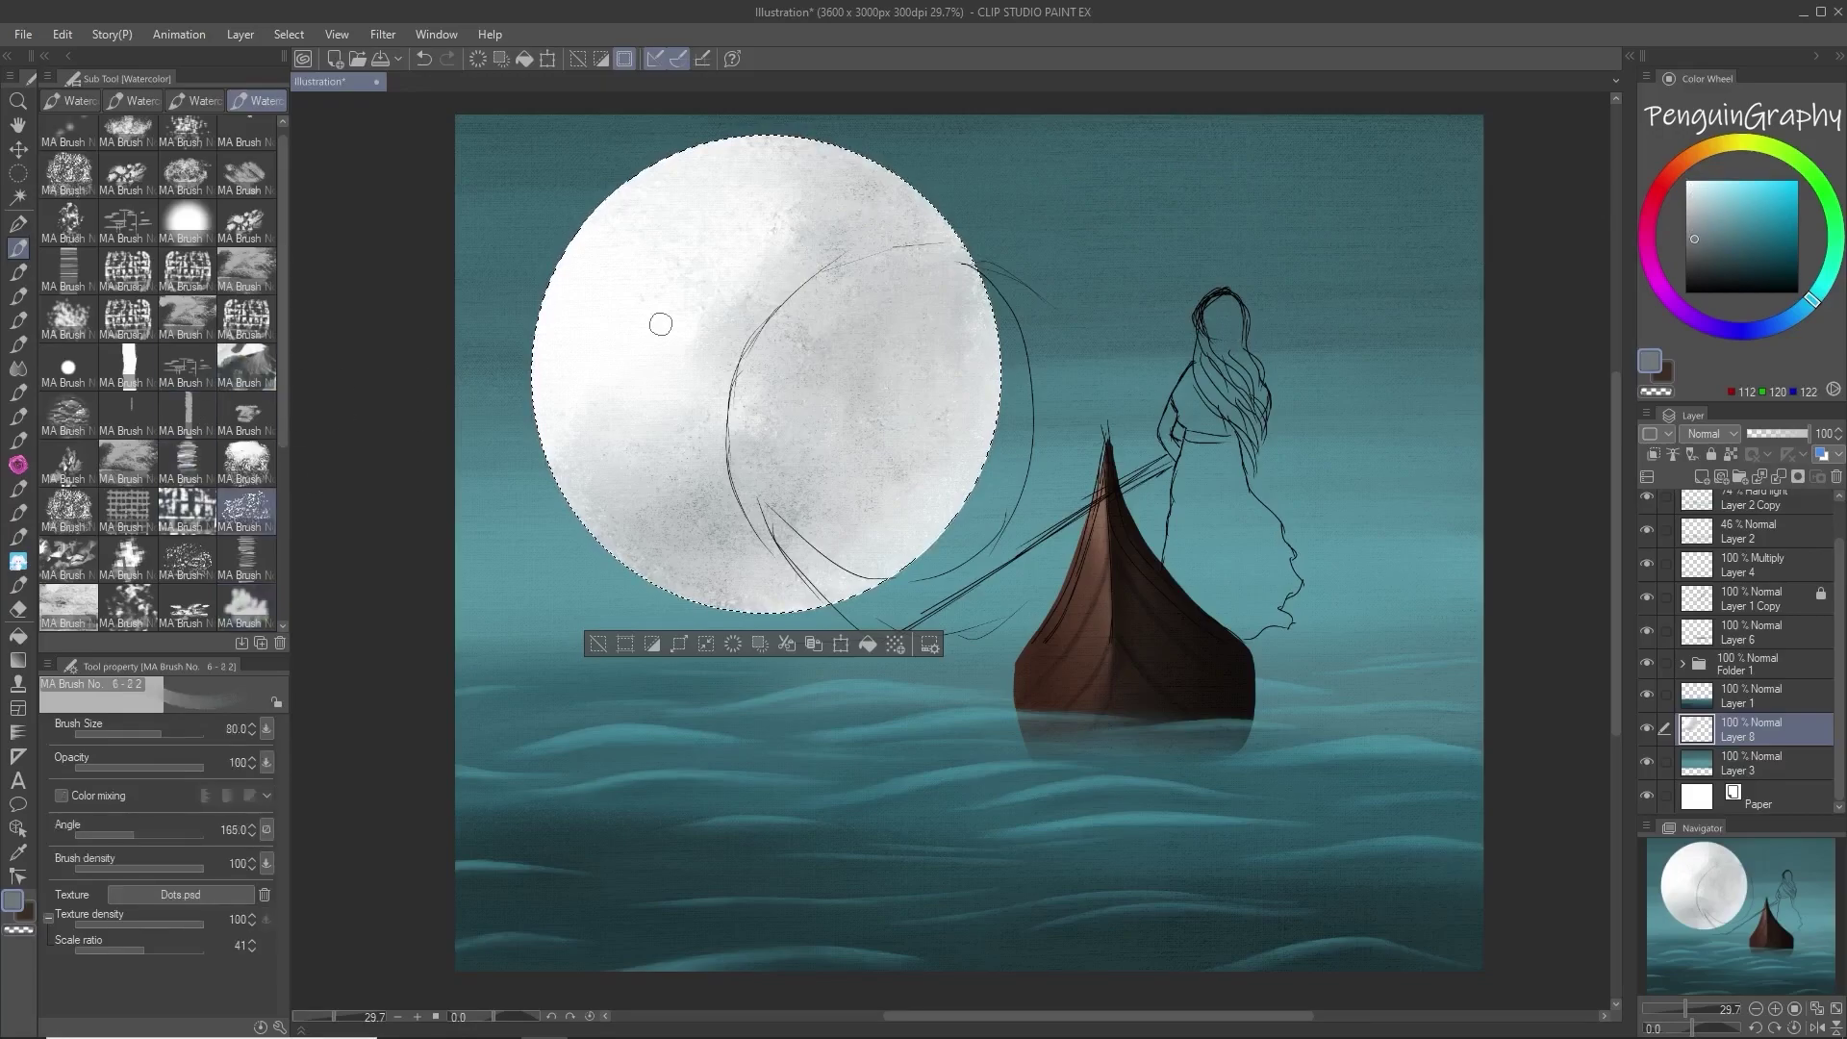
{"action": "left_click", "coordinate": [175, 734]}
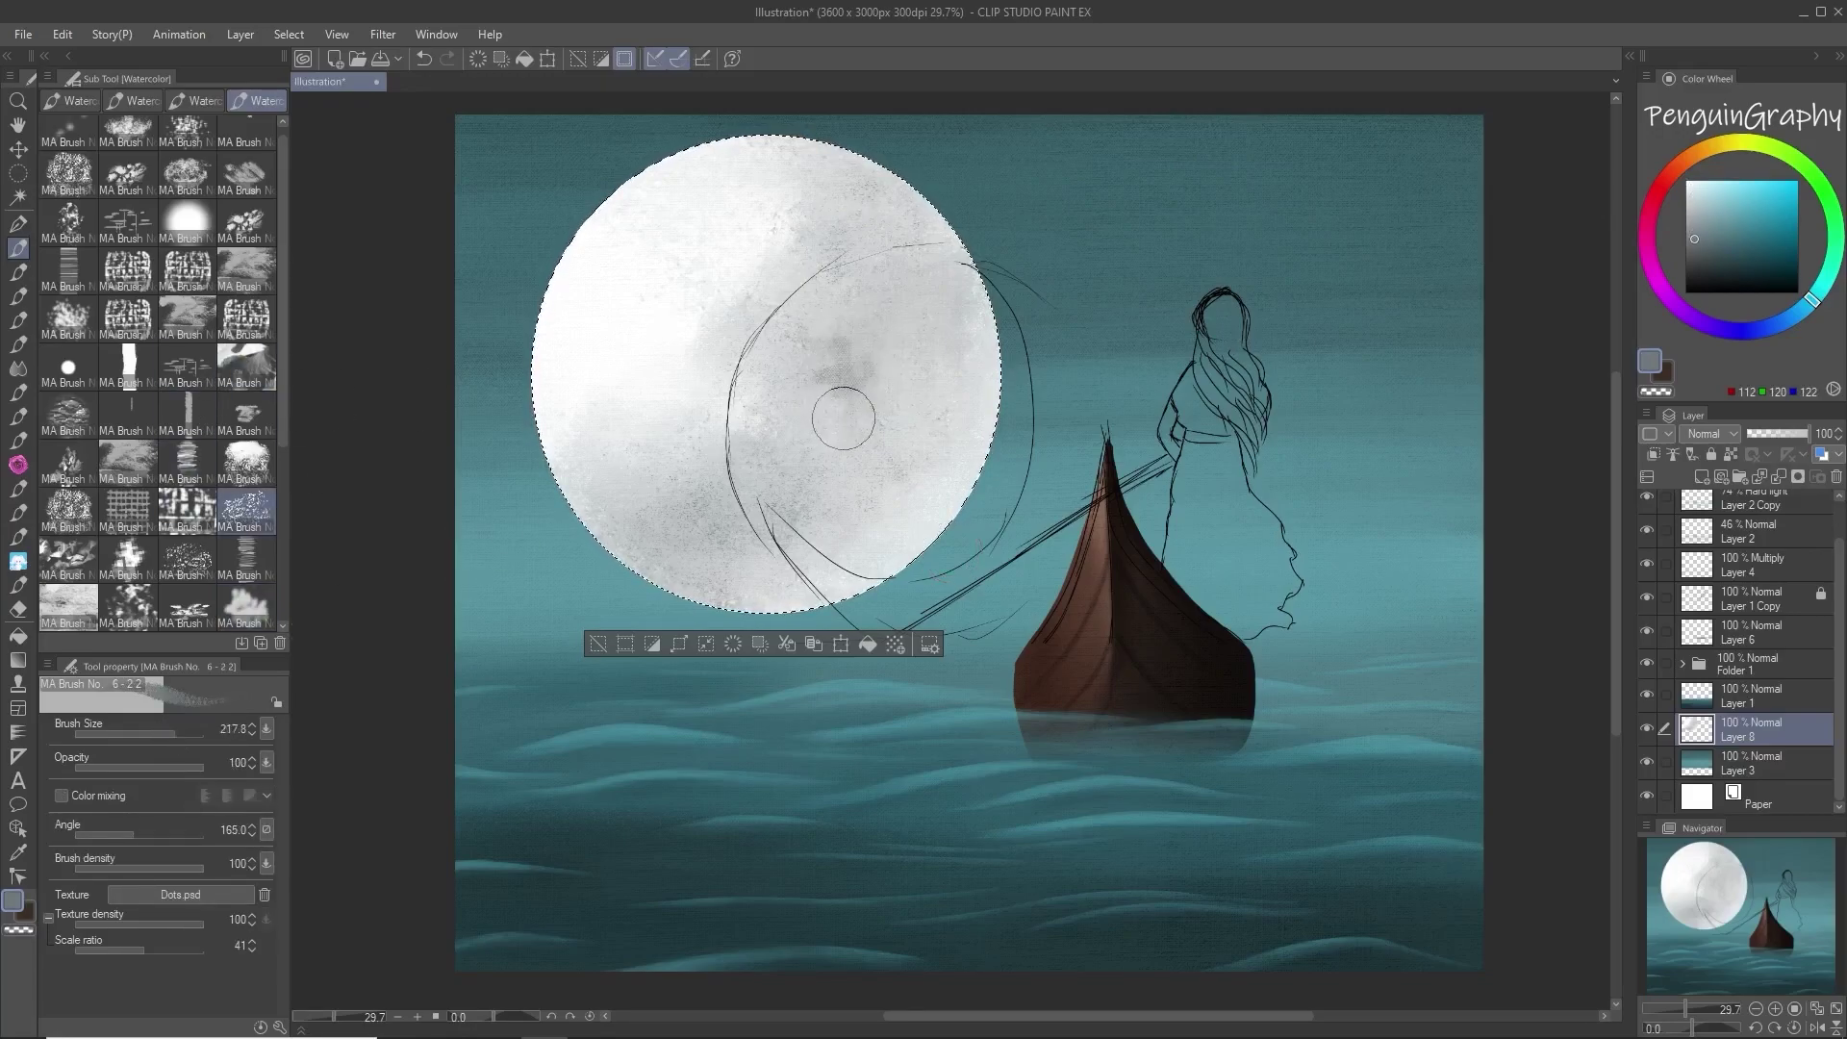
{"action": "mouse_move", "coordinate": [810, 468]}
{"action": "left_mouse_down"}
{"action": "mouse_move", "coordinate": [776, 518]}
{"action": "mouse_move", "coordinate": [782, 504]}
{"action": "mouse_move", "coordinate": [682, 519]}
{"action": "left_mouse_up"}
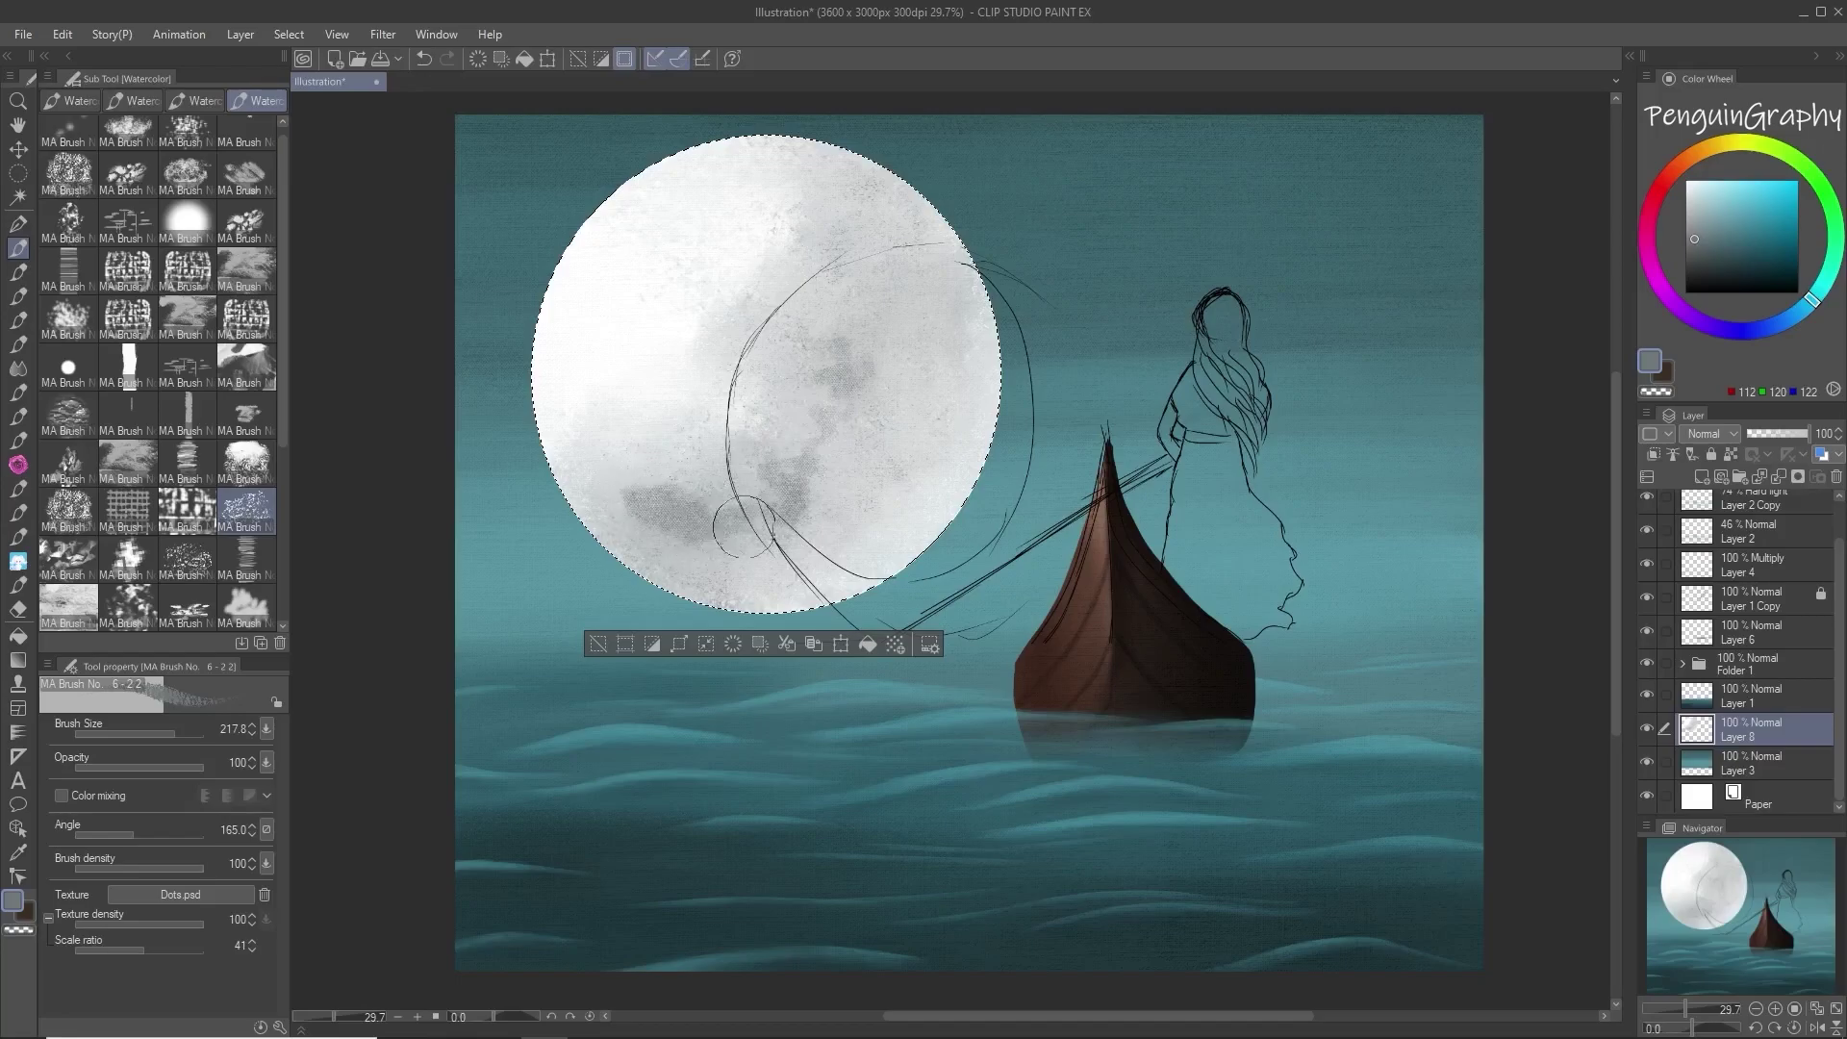
{"action": "mouse_move", "coordinate": [858, 391]}
{"action": "left_mouse_down"}
{"action": "mouse_move", "coordinate": [856, 347]}
{"action": "mouse_move", "coordinate": [899, 332]}
{"action": "mouse_move", "coordinate": [932, 272]}
{"action": "mouse_move", "coordinate": [857, 254]}
{"action": "left_mouse_up"}
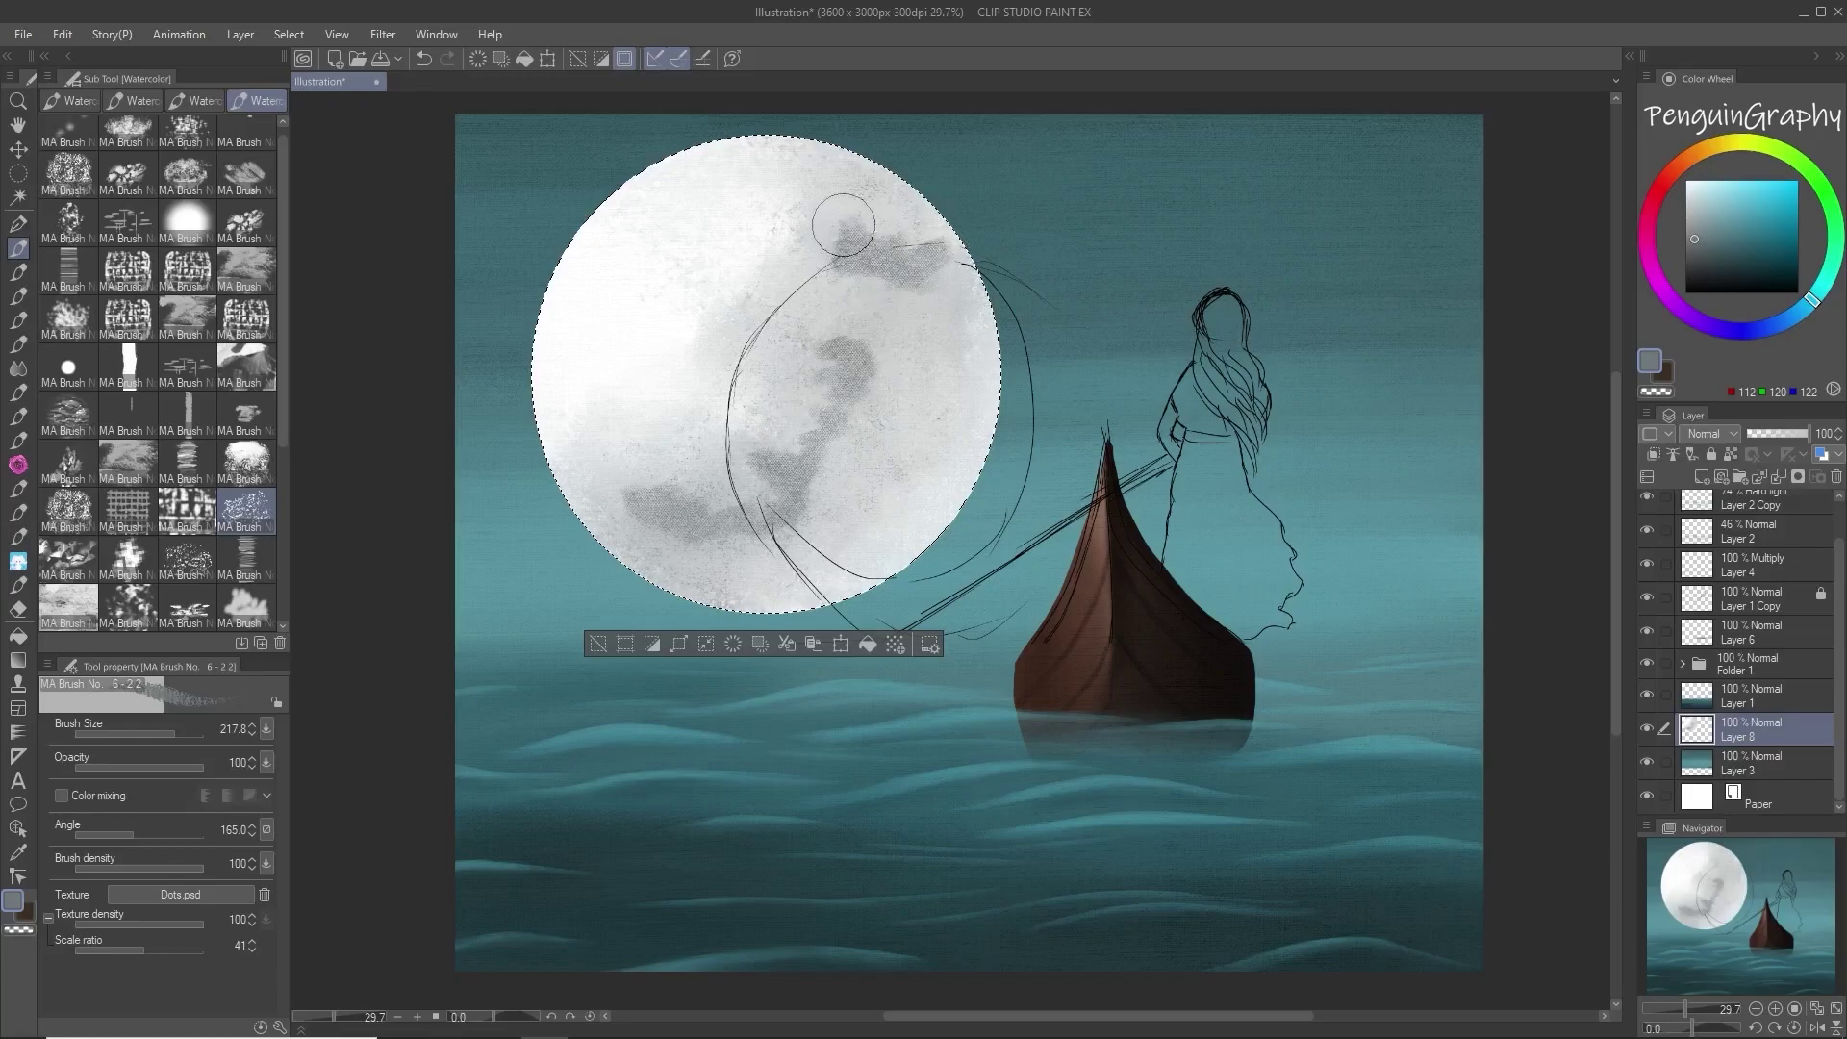
Step: Enable color mixing and blend the moon's grey crater patches into soft shading, using MA Brush No. 1-6.2 at size 271.9
{"action": "left_click", "coordinate": [61, 795]}
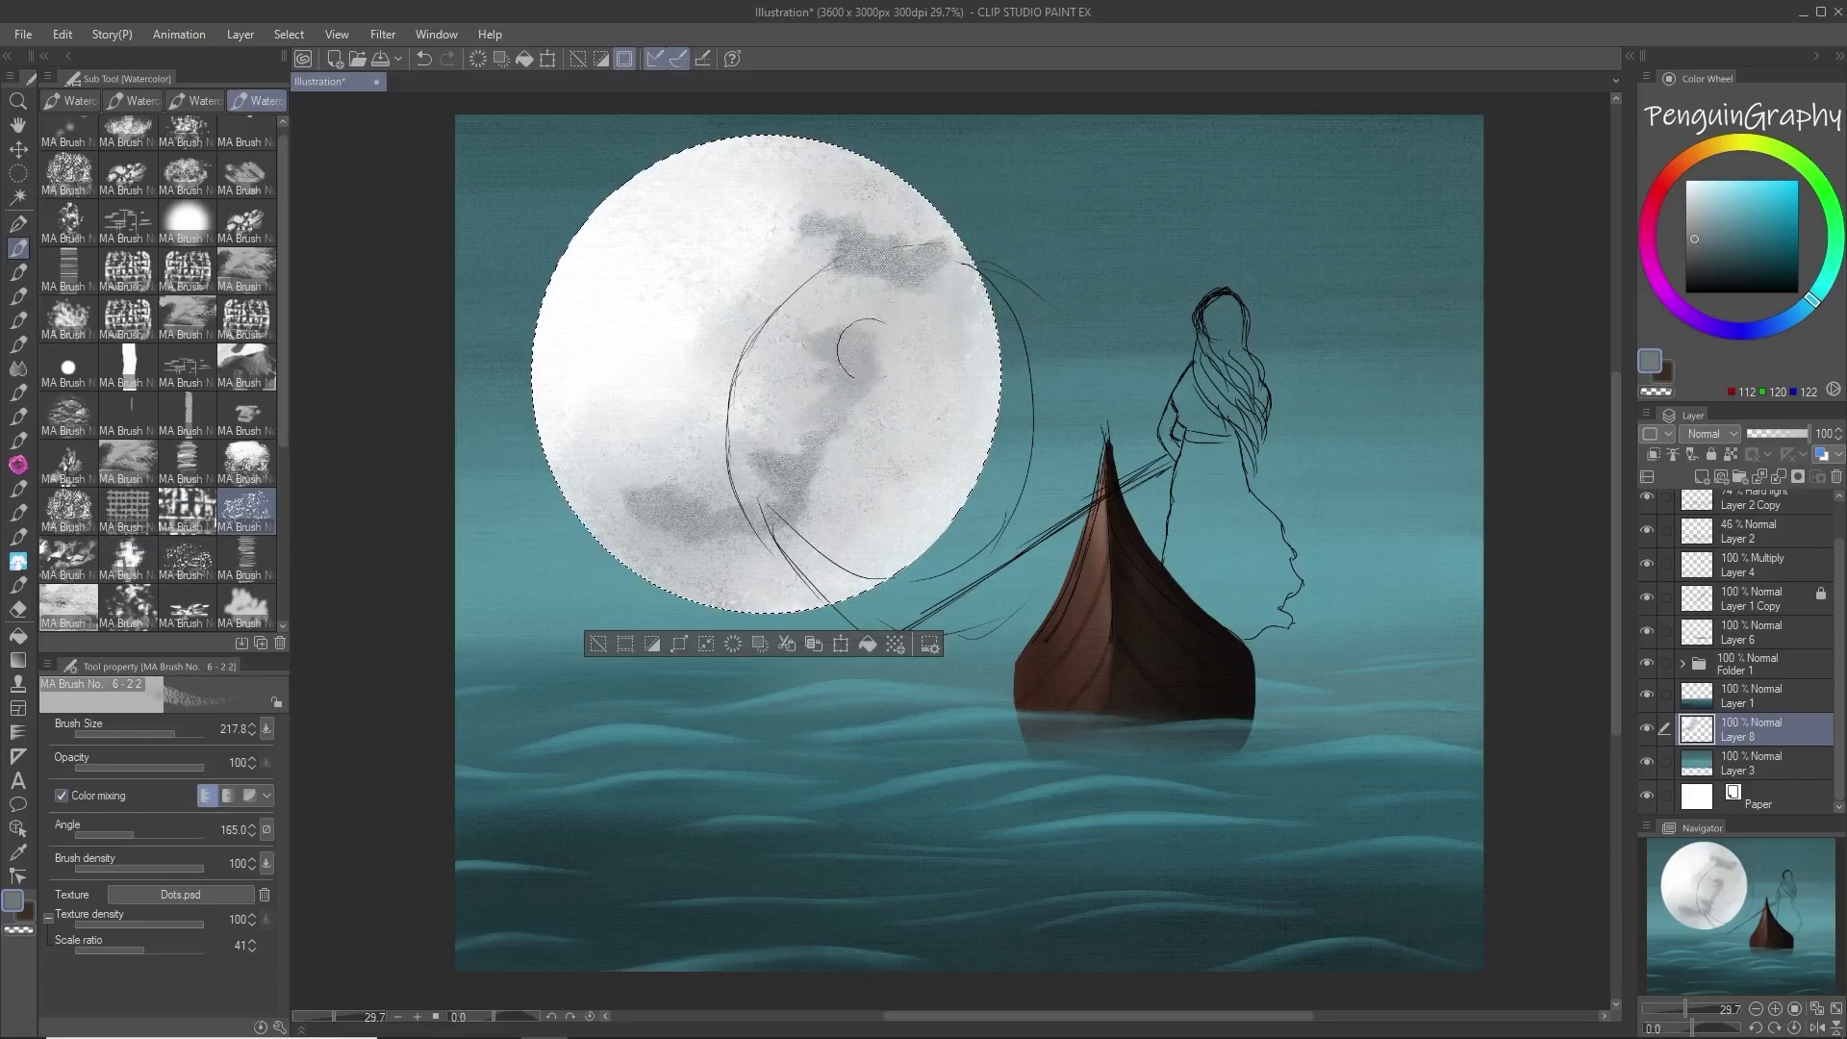
{"action": "left_click", "coordinate": [247, 606]}
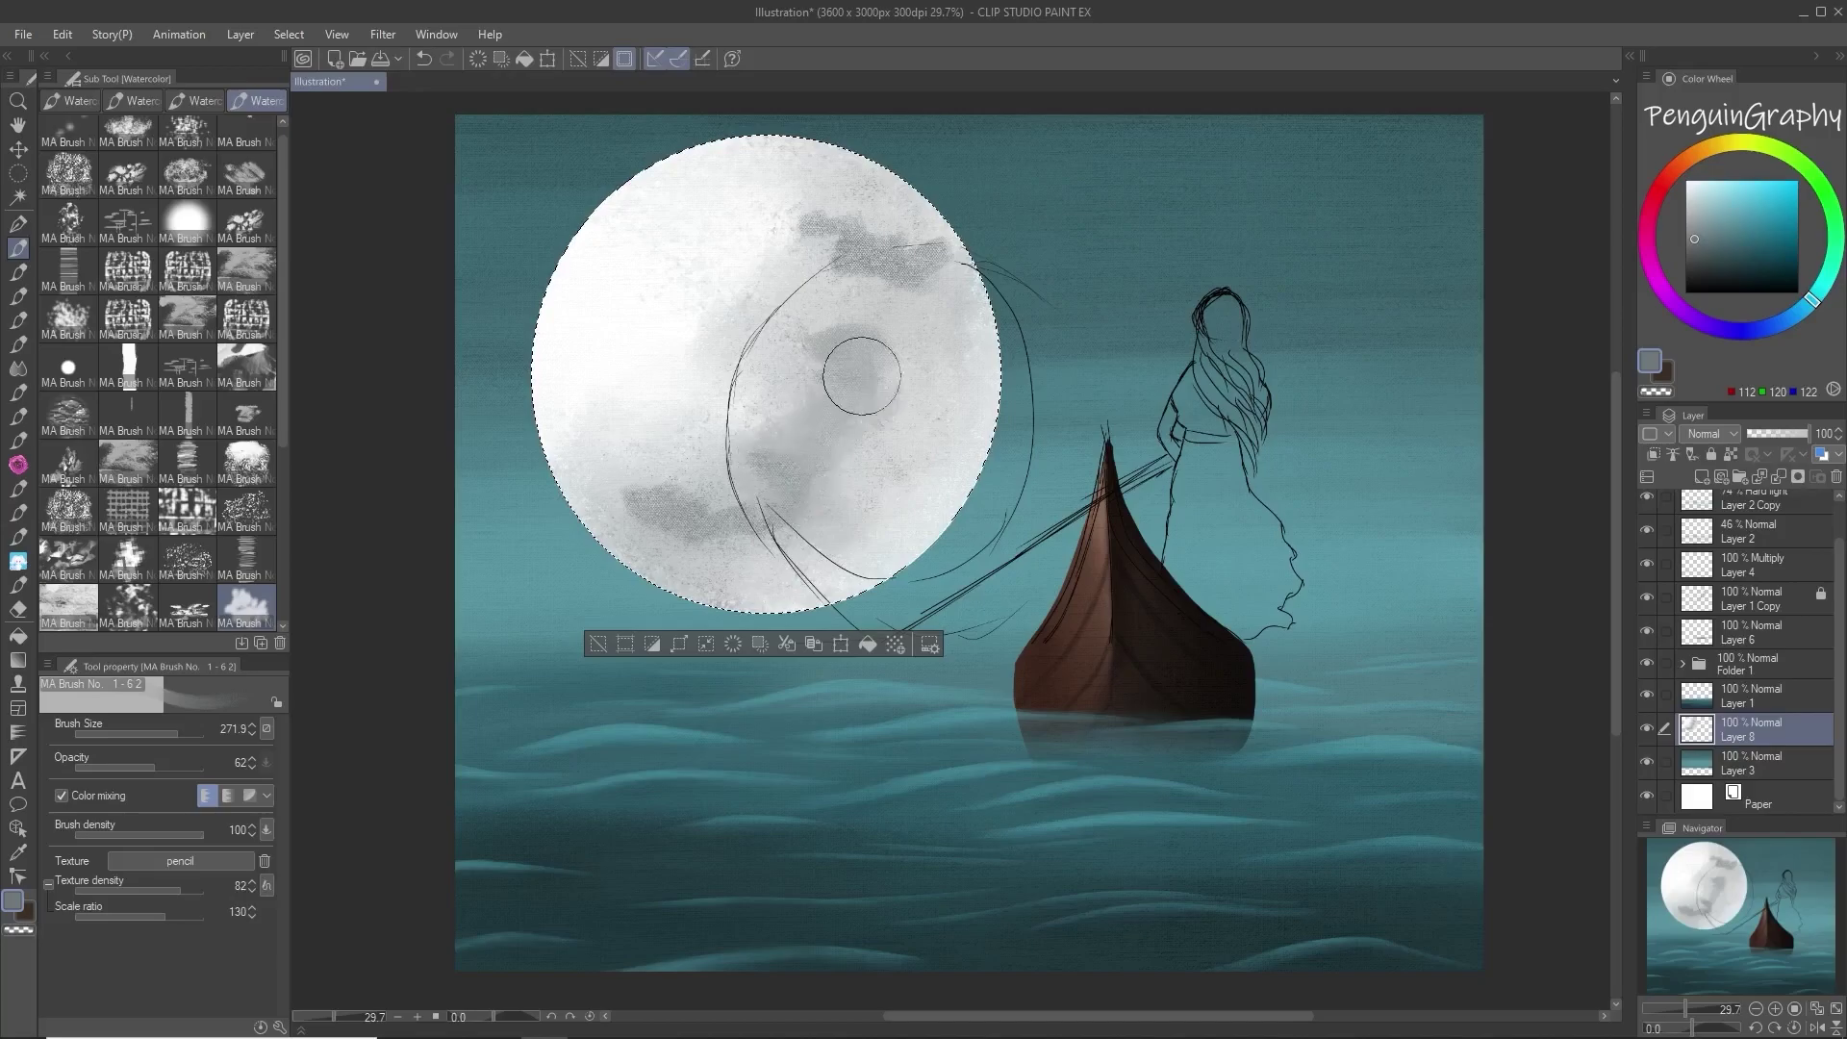
{"action": "mouse_move", "coordinate": [868, 367]}
{"action": "left_mouse_down"}
{"action": "mouse_move", "coordinate": [702, 514]}
{"action": "mouse_move", "coordinate": [609, 502]}
{"action": "mouse_move", "coordinate": [616, 475]}
{"action": "mouse_move", "coordinate": [599, 486]}
{"action": "mouse_move", "coordinate": [740, 529]}
{"action": "mouse_move", "coordinate": [673, 530]}
{"action": "mouse_move", "coordinate": [756, 500]}
{"action": "mouse_move", "coordinate": [824, 329]}
{"action": "left_mouse_up"}
{"action": "mouse_move", "coordinate": [820, 214]}
{"action": "left_mouse_down"}
{"action": "mouse_move", "coordinate": [776, 239]}
{"action": "mouse_move", "coordinate": [892, 261]}
{"action": "mouse_move", "coordinate": [897, 219]}
{"action": "mouse_move", "coordinate": [858, 253]}
{"action": "mouse_move", "coordinate": [968, 273]}
{"action": "mouse_move", "coordinate": [713, 230]}
{"action": "left_mouse_up"}
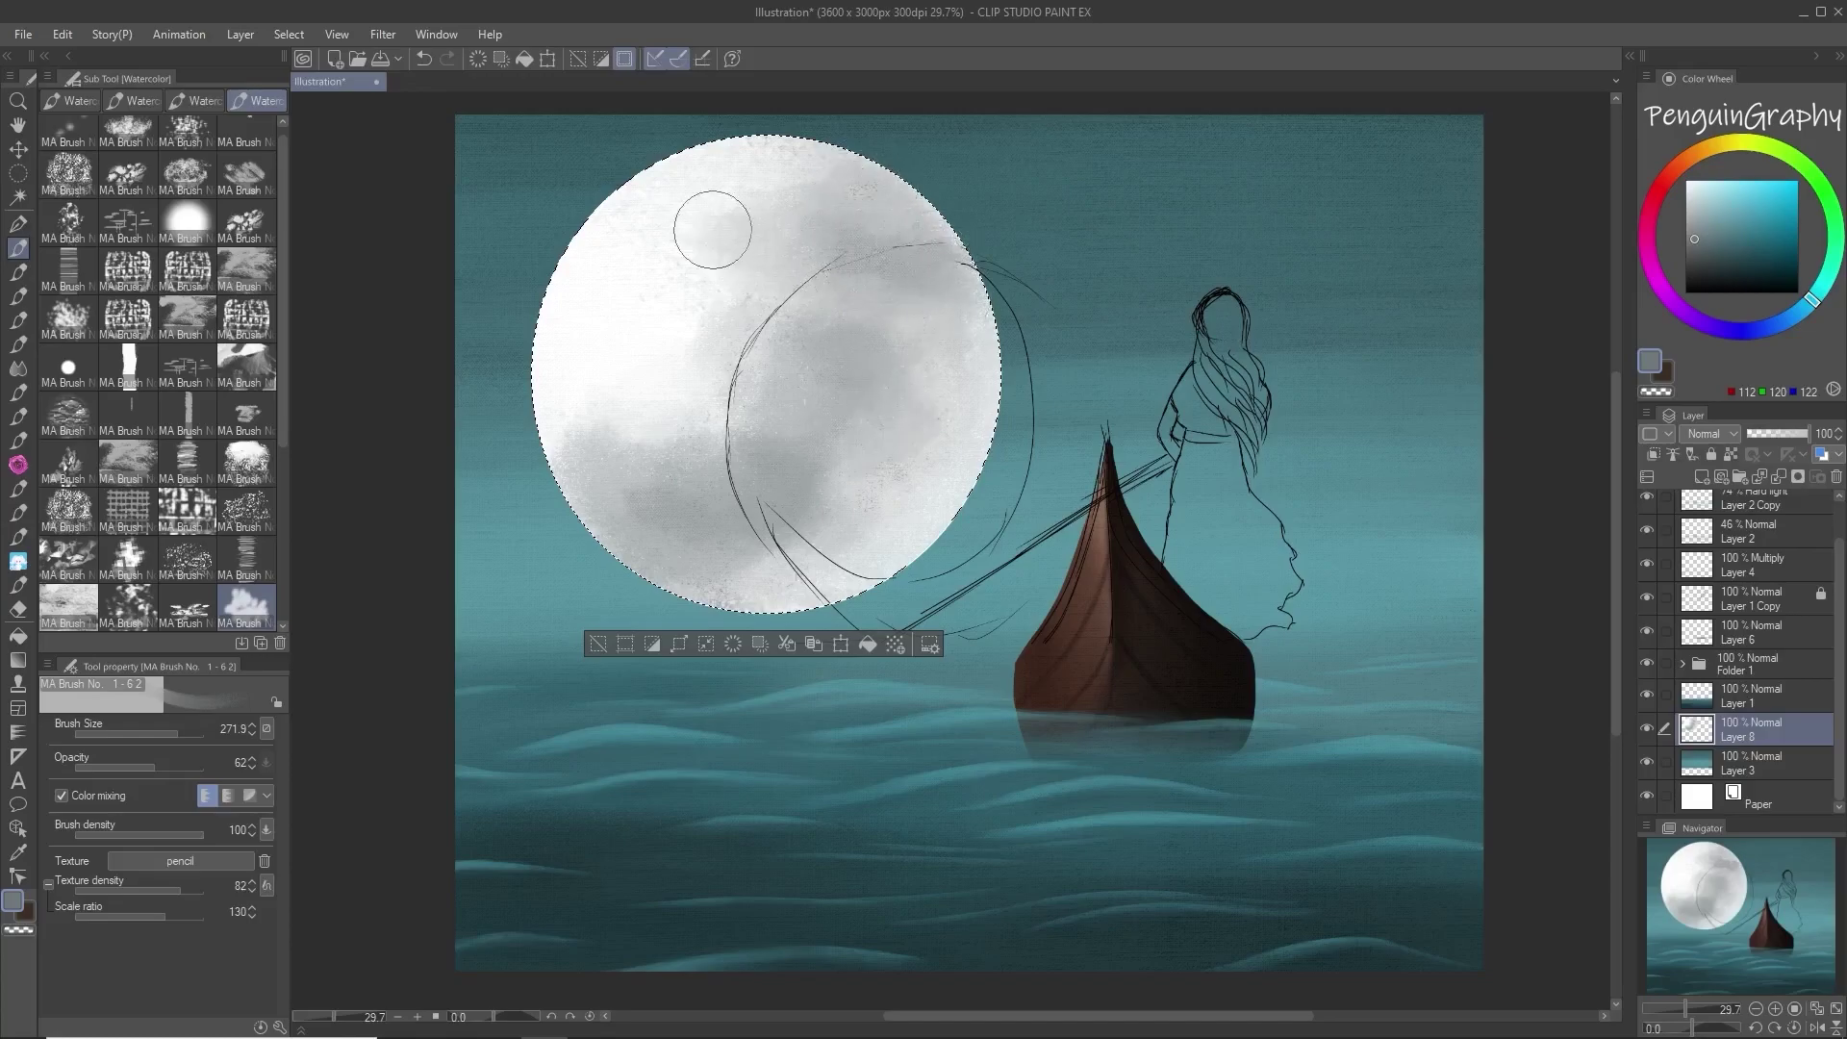
{"action": "mouse_move", "coordinate": [817, 521]}
{"action": "left_mouse_down"}
{"action": "mouse_move", "coordinate": [1038, 317]}
{"action": "mouse_move", "coordinate": [985, 424]}
{"action": "mouse_move", "coordinate": [864, 513]}
{"action": "left_mouse_up"}
Step: Lighten and smooth the moon's shading in RGB 237, 237, 237 with MA Brush No. 1-6.2, and clear the selection
{"action": "key", "text": "p"}
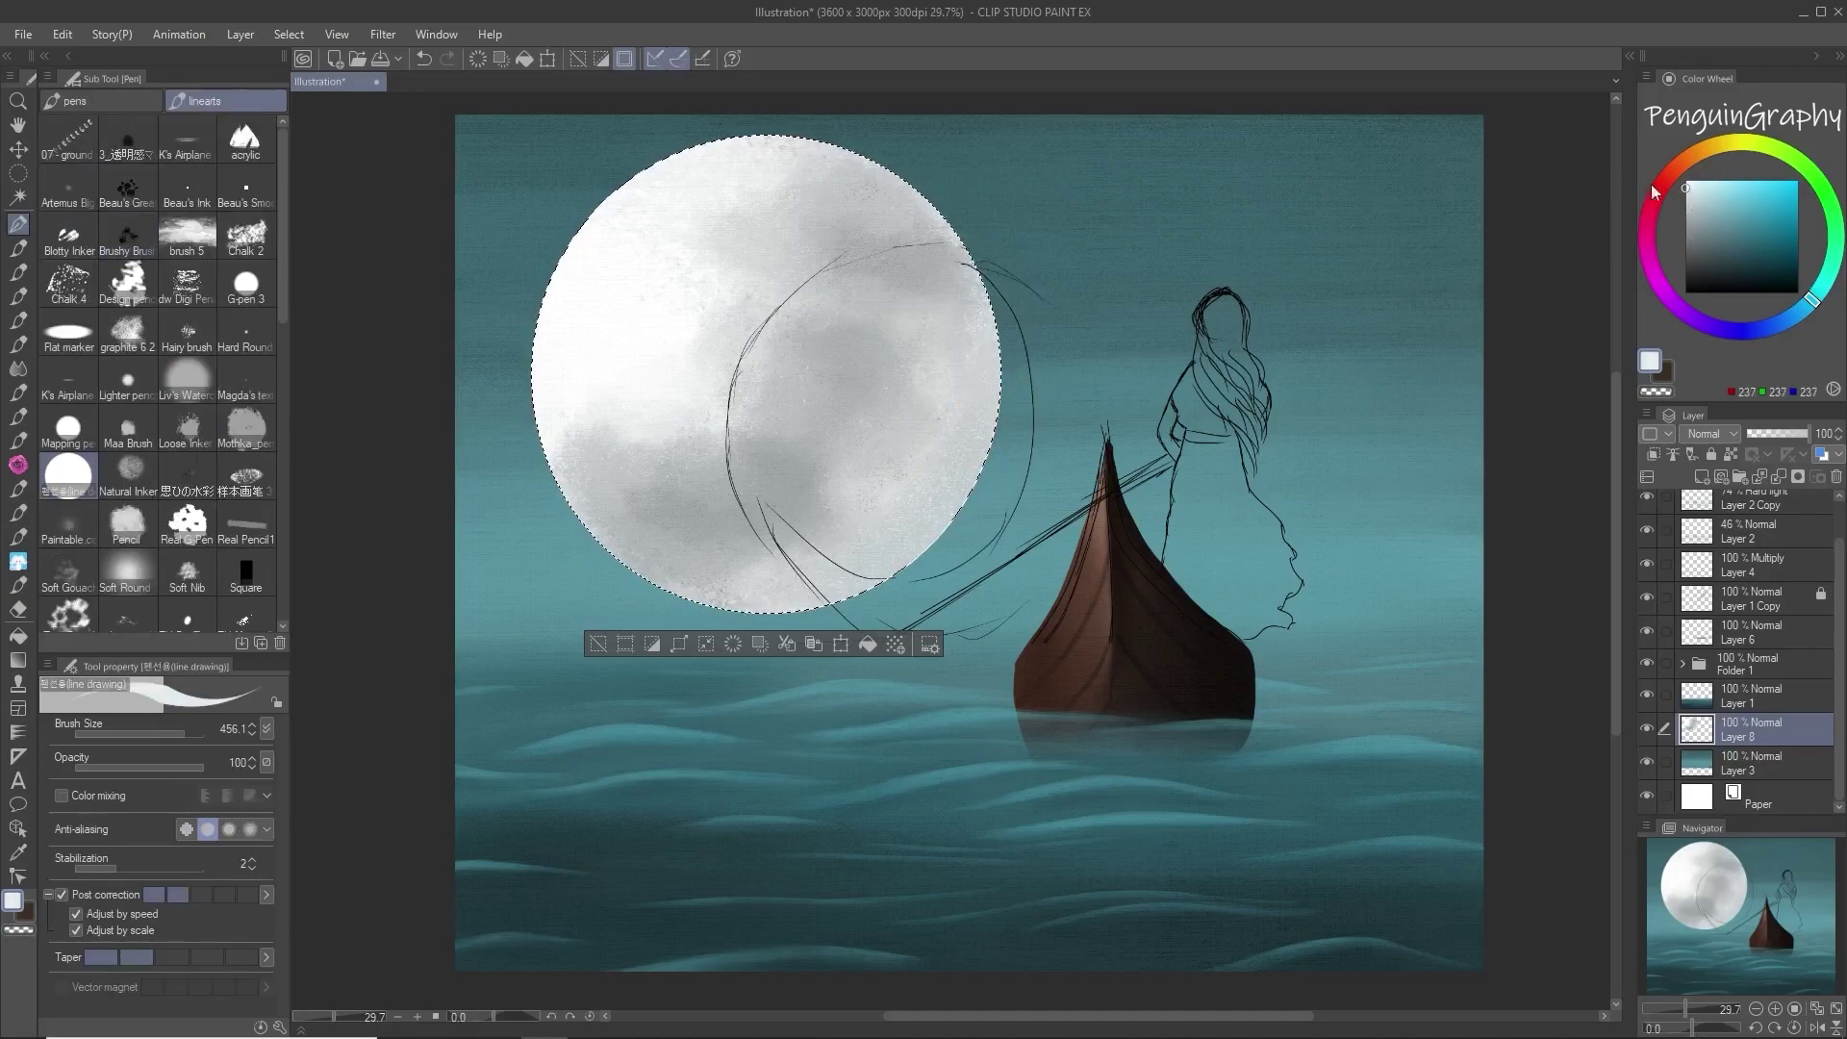
{"action": "mouse_move", "coordinate": [1005, 271]}
{"action": "left_mouse_down"}
{"action": "mouse_move", "coordinate": [1006, 424]}
{"action": "mouse_move", "coordinate": [856, 608]}
{"action": "mouse_move", "coordinate": [989, 441]}
{"action": "left_mouse_up"}
{"action": "left_click", "coordinate": [18, 248]}
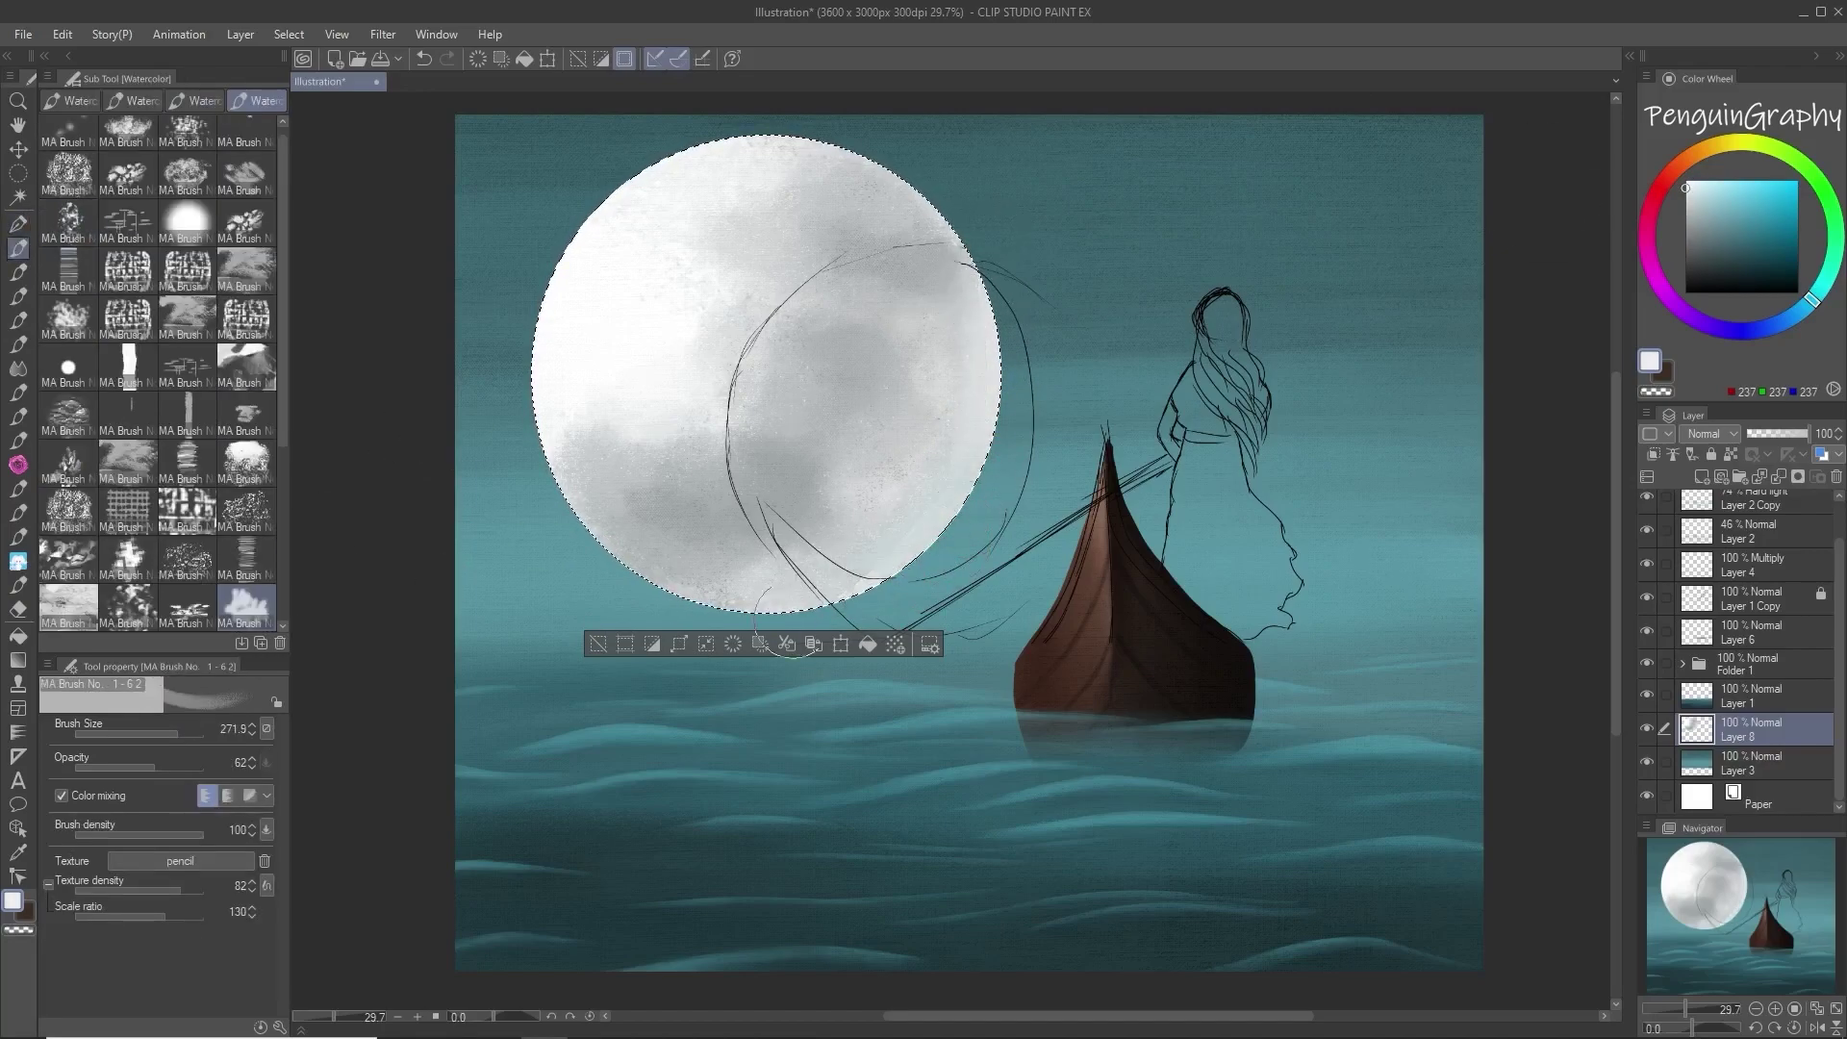
{"action": "left_click_drag", "start_coordinate": [516, 363], "coordinate": [846, 141]}
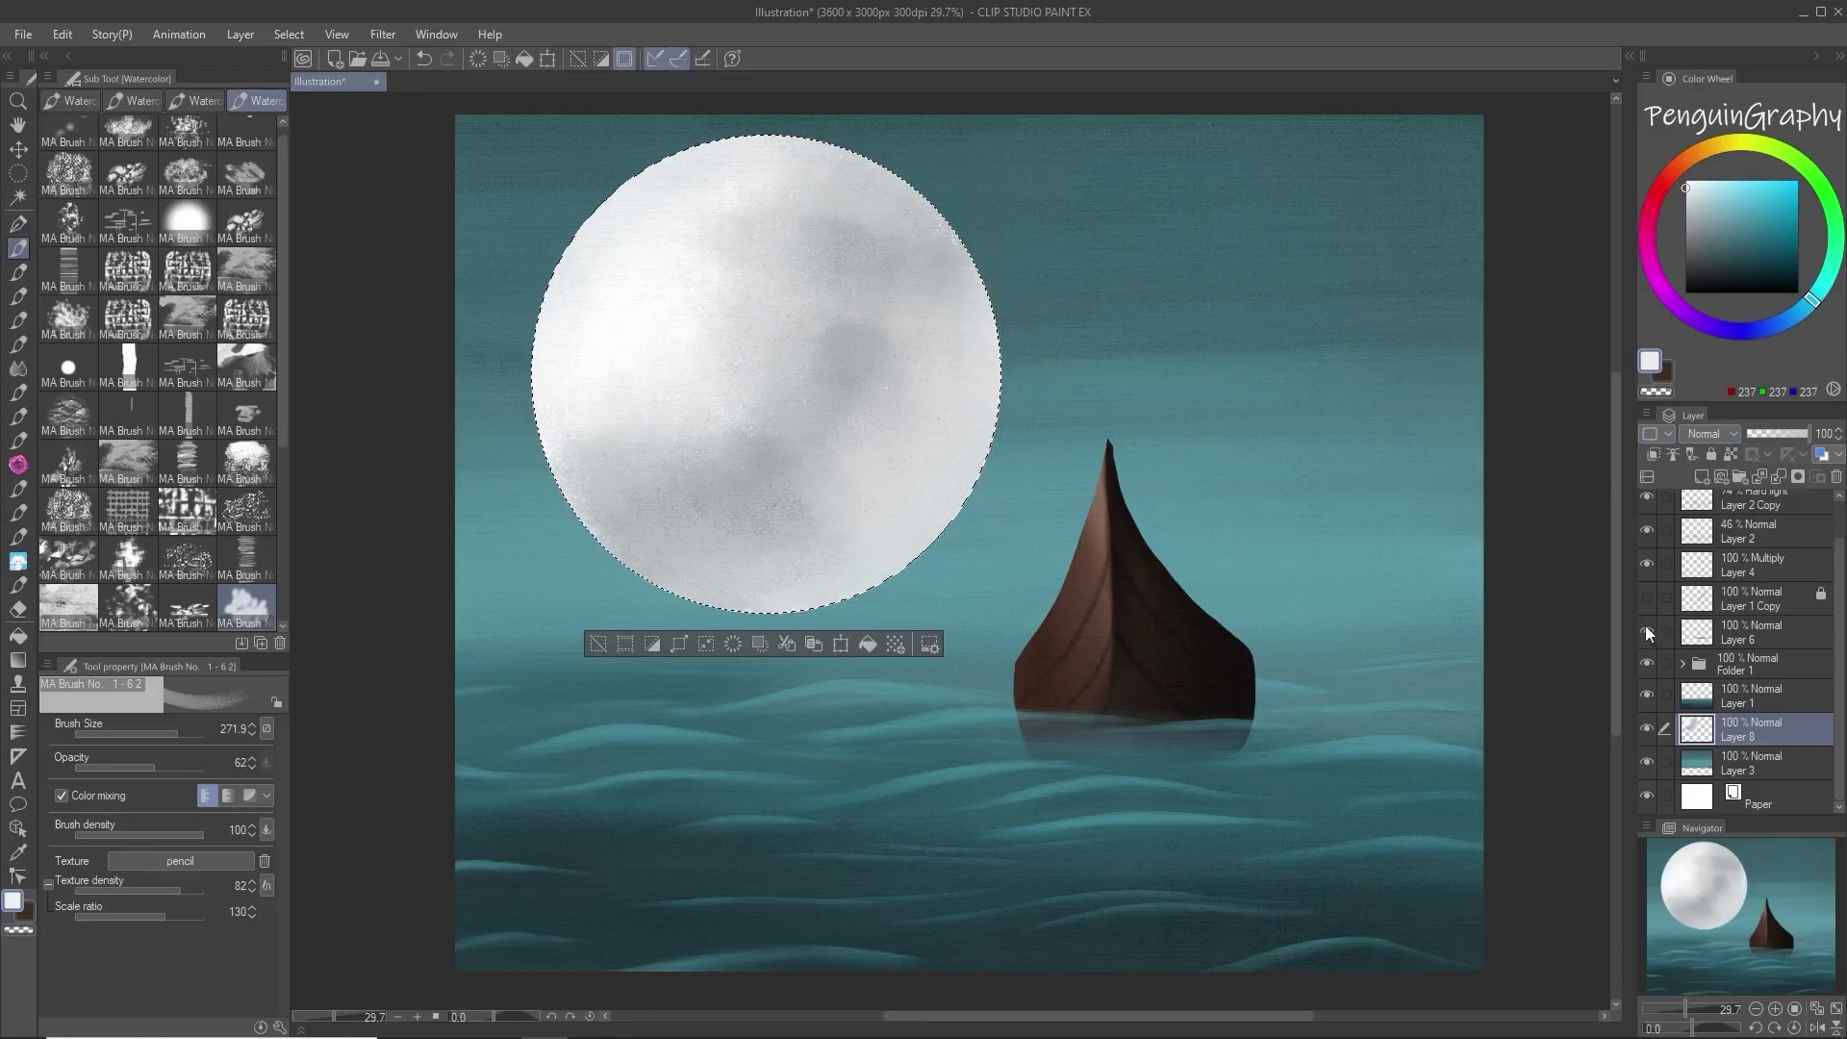
{"action": "left_click", "coordinate": [1647, 730]}
{"action": "left_click", "coordinate": [1646, 731]}
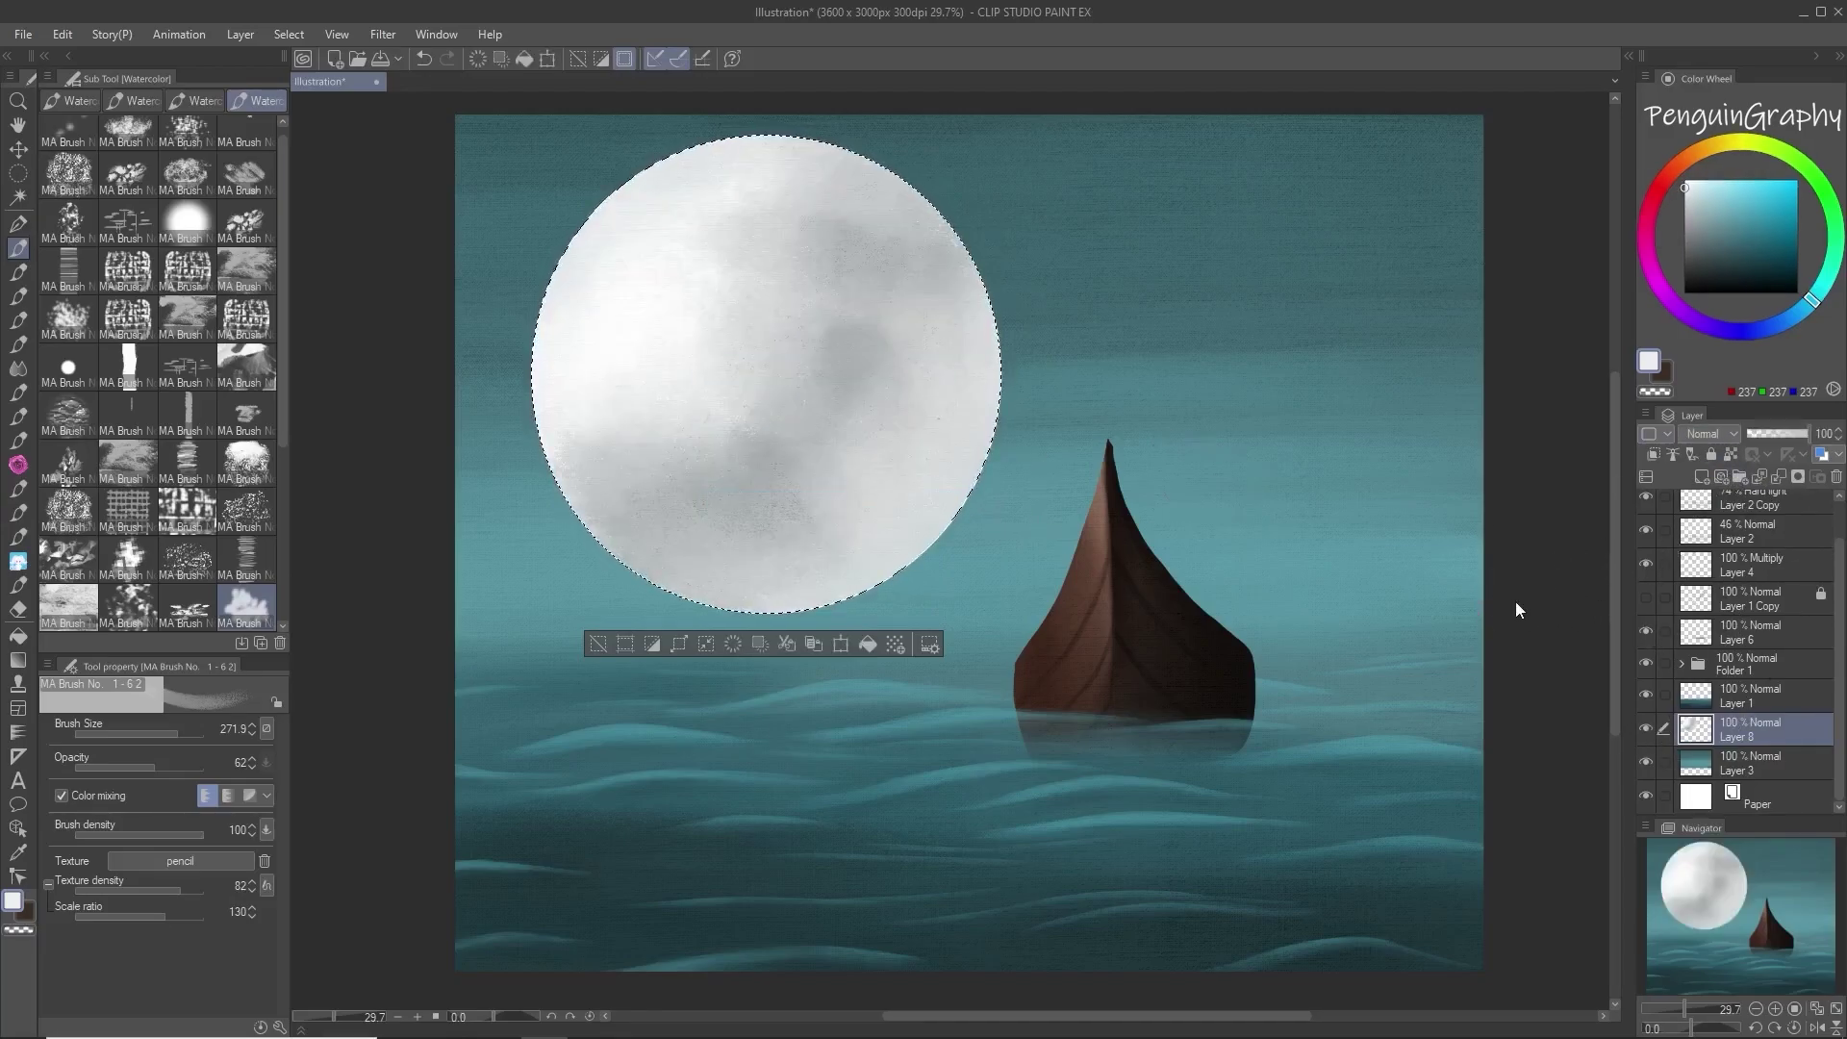
{"action": "key", "text": "ctrl+d"}
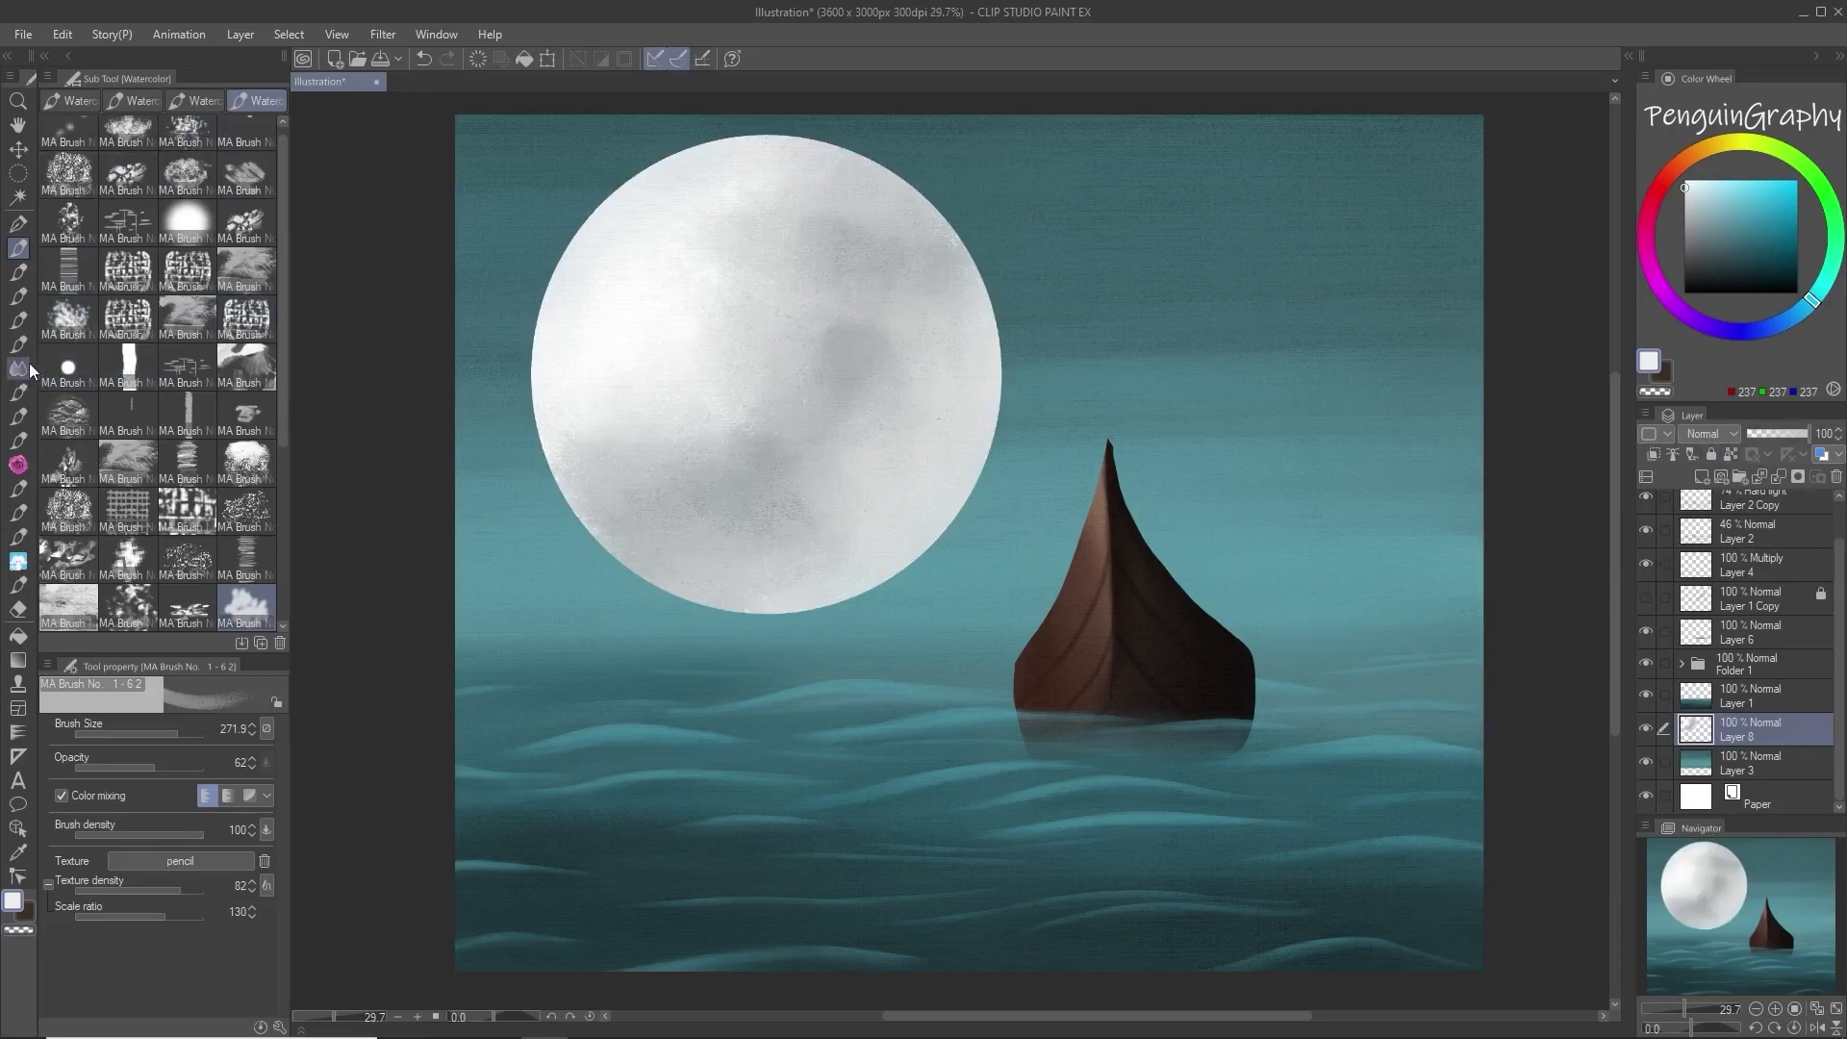
Step: Duplicate the moon layer and apply a Gaussian blur with a strength of about 58 to the lower moon layer
{"action": "right_click", "coordinate": [1795, 737]}
{"action": "left_click", "coordinate": [1703, 381]}
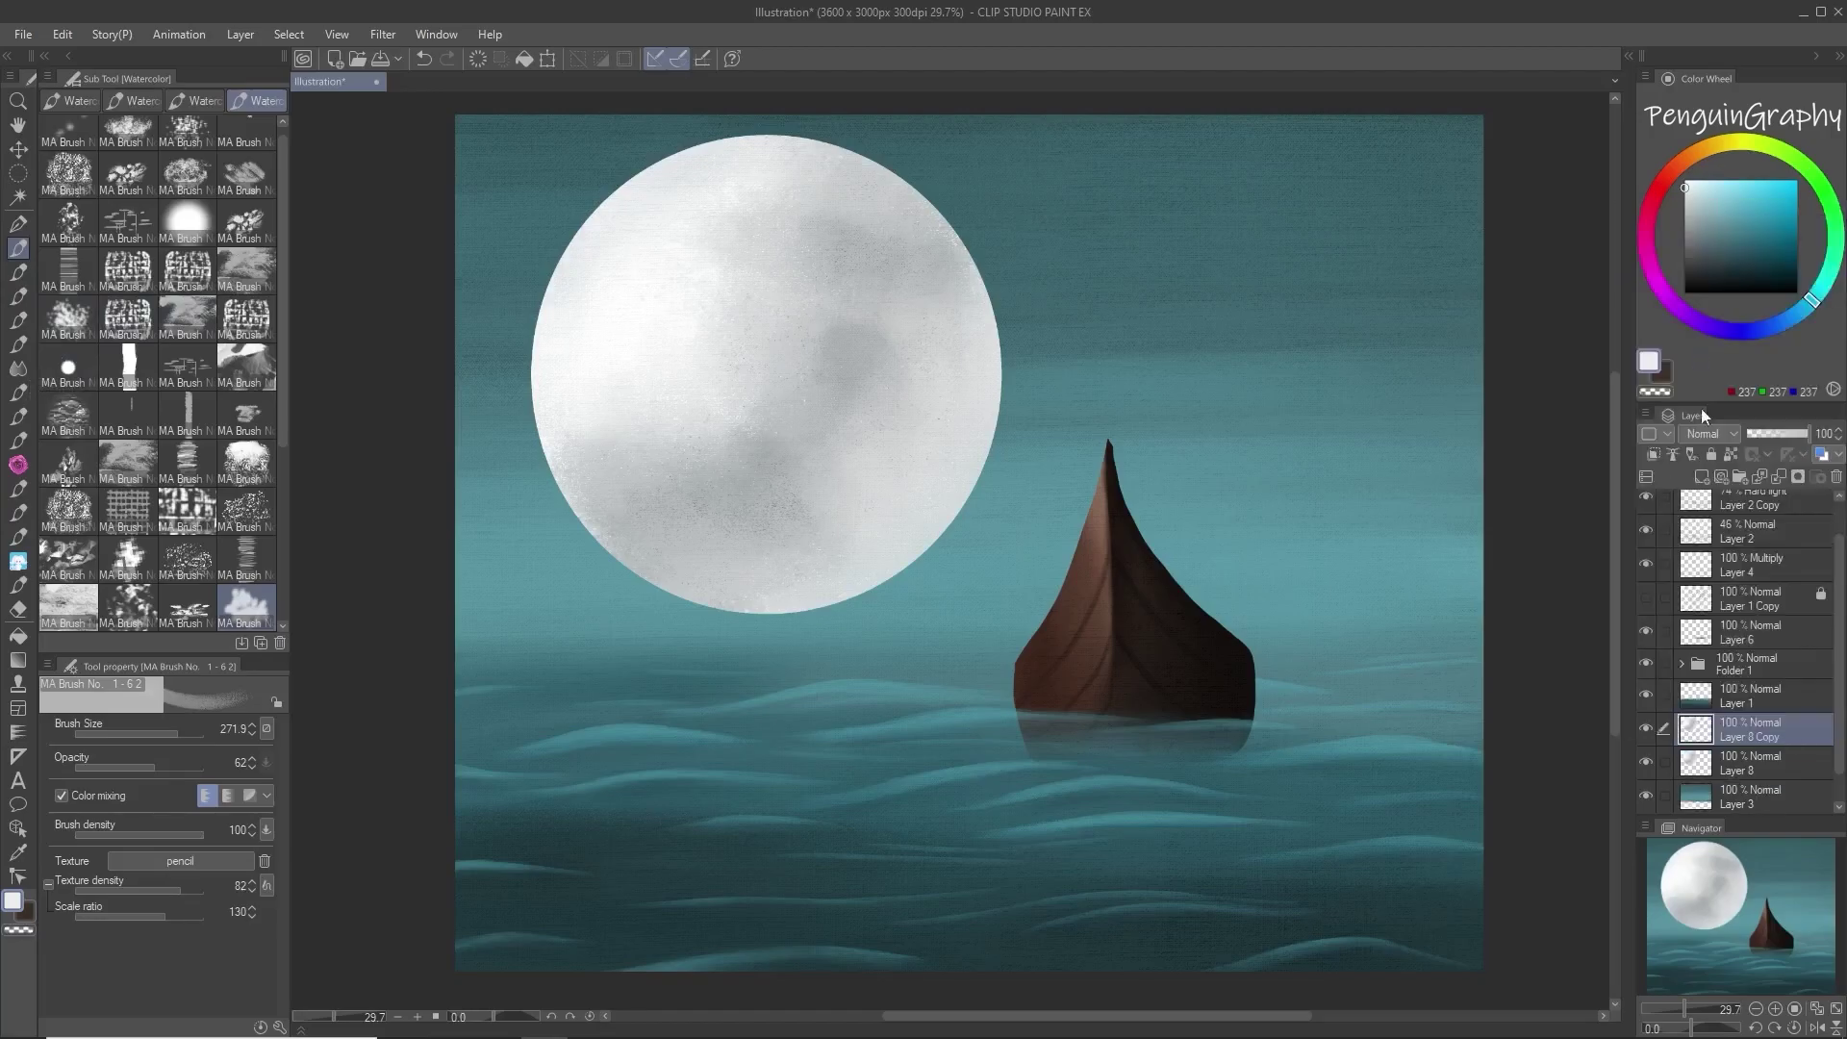
{"action": "left_click", "coordinate": [1782, 728]}
{"action": "left_click", "coordinate": [383, 37]}
{"action": "mouse_move", "coordinate": [424, 60]}
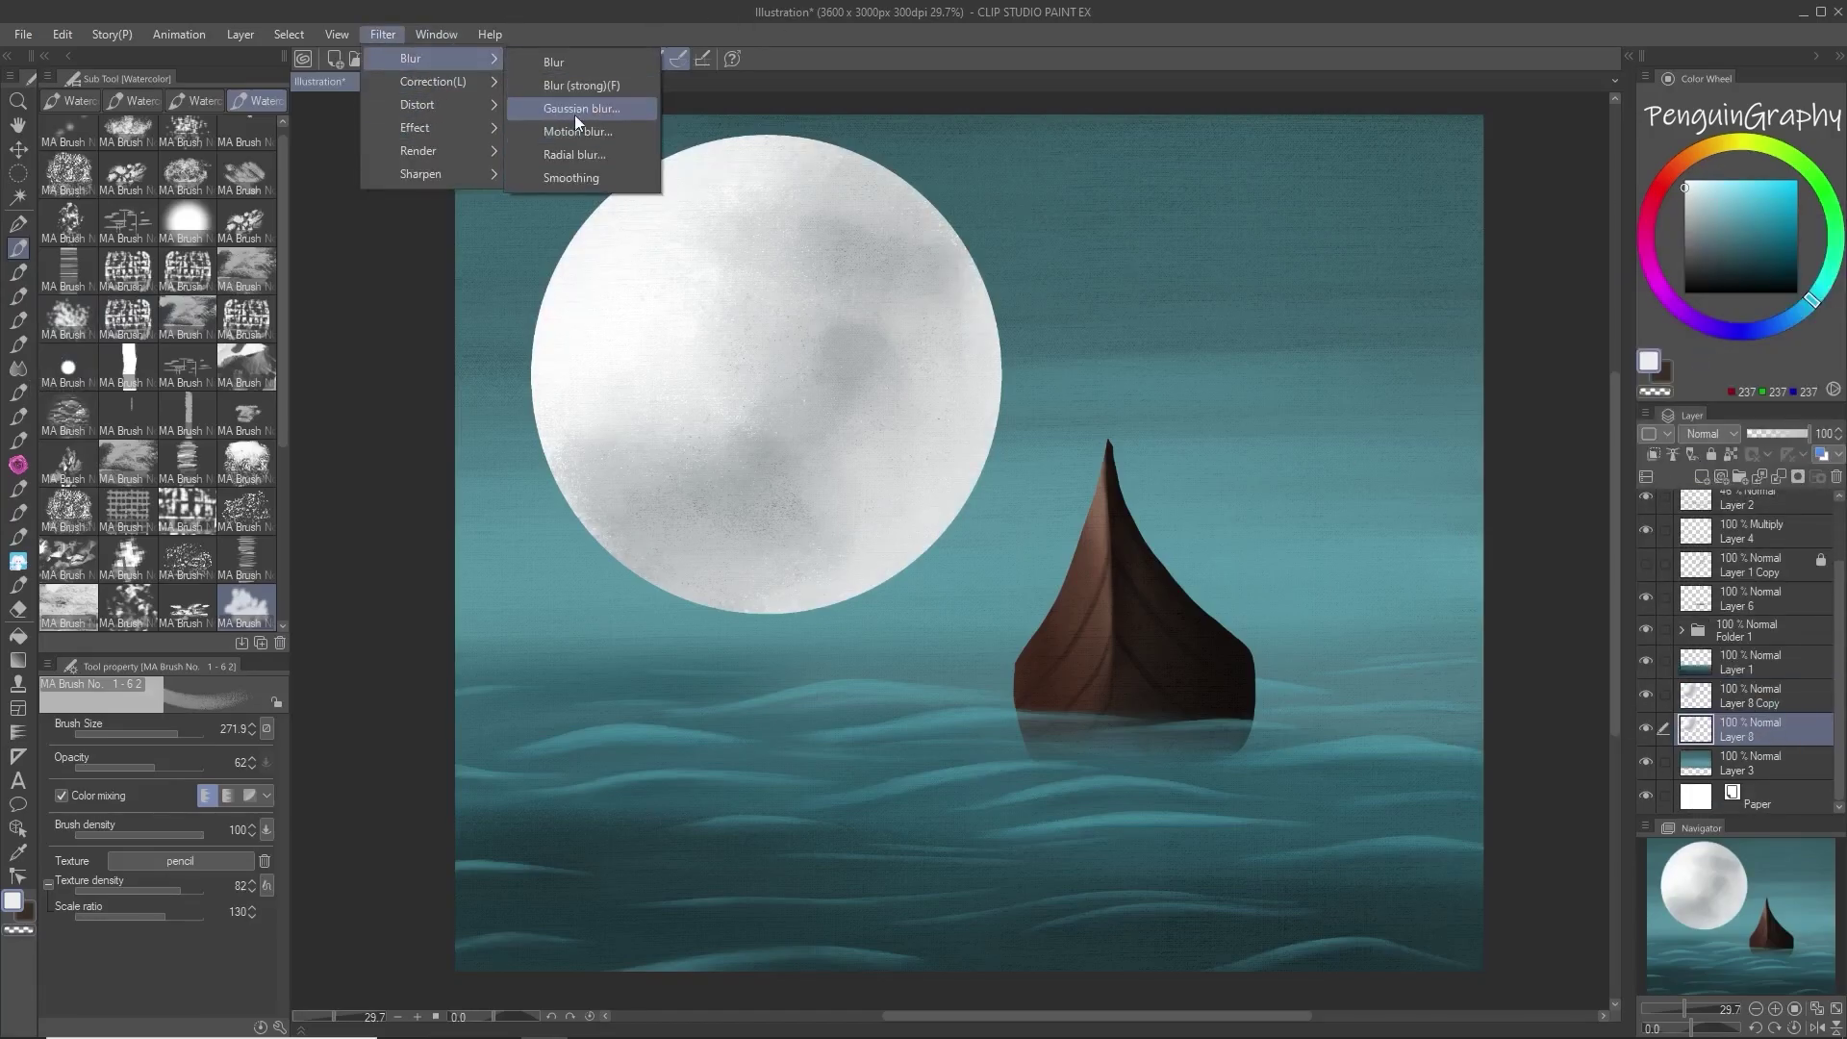
{"action": "left_click", "coordinate": [574, 113]}
{"action": "left_click_drag", "start_coordinate": [1010, 577], "coordinate": [1065, 577]}
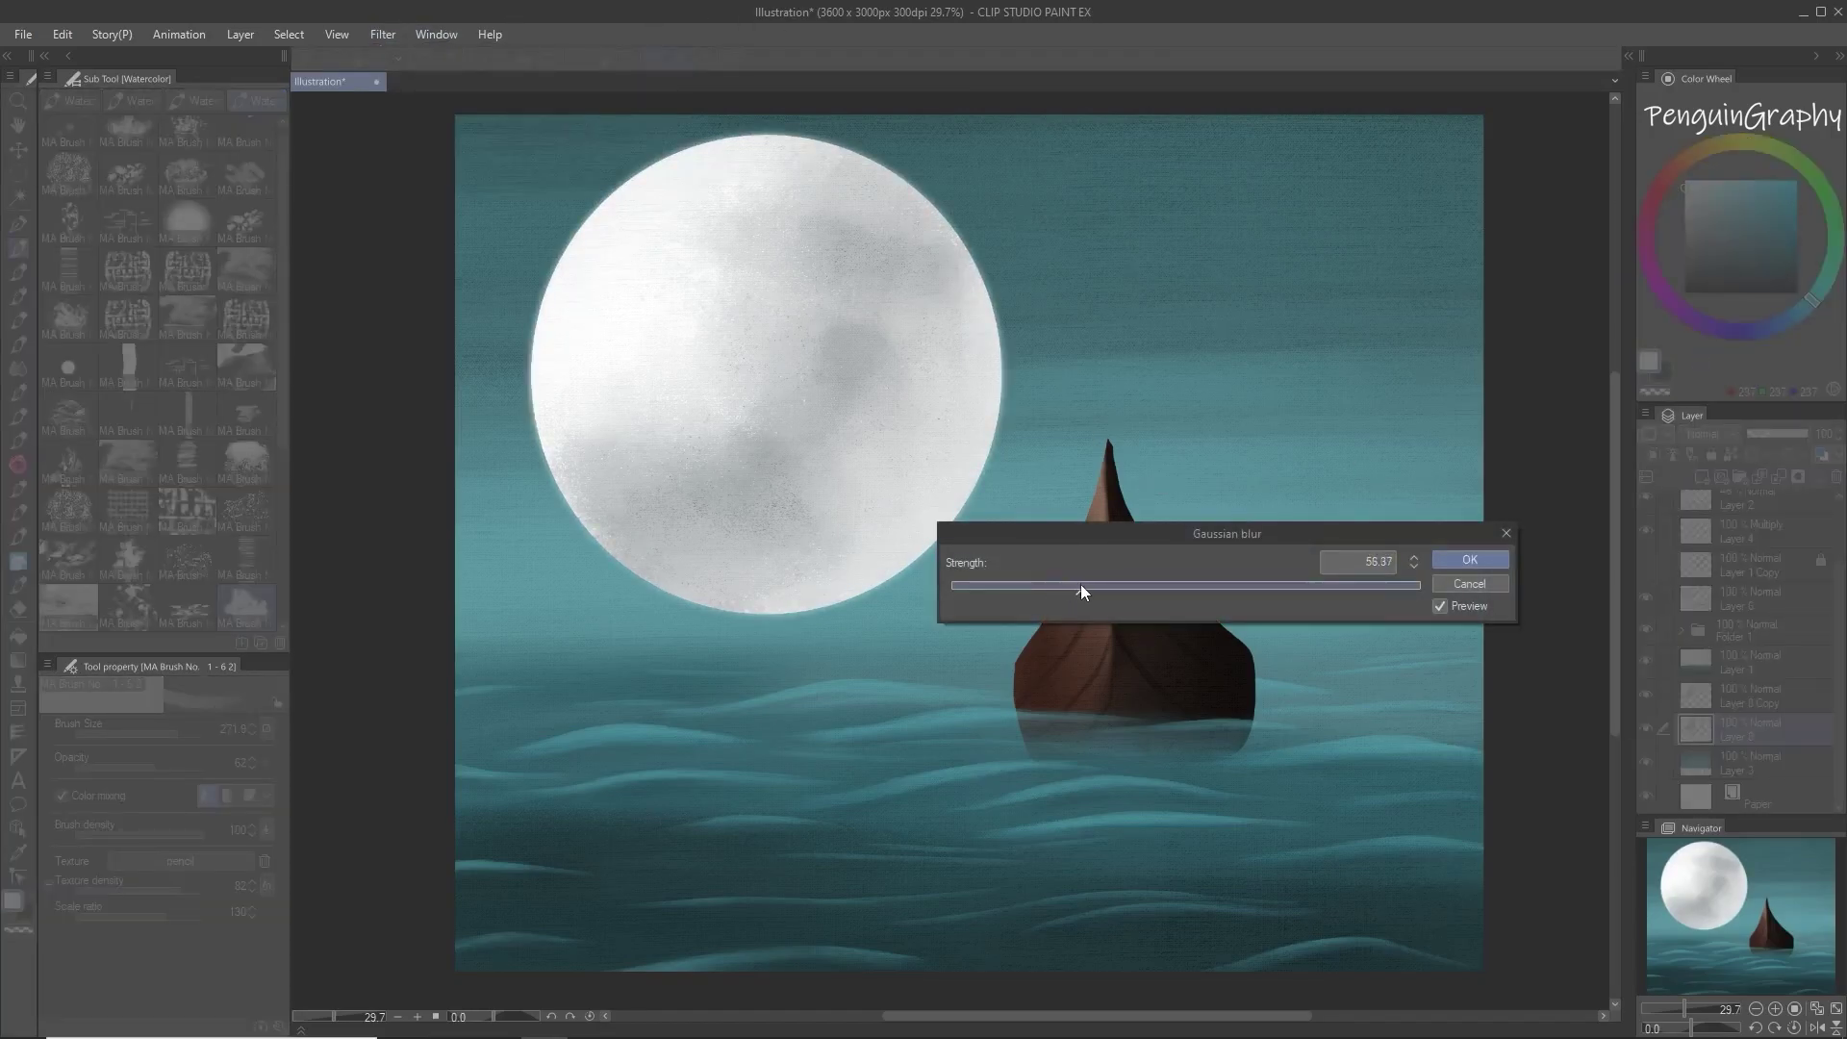
{"action": "left_click", "coordinate": [1470, 559]}
Step: Soften the moon's glow layer with the Blur tool at size 315.2, trying Add (Glow) blending before setting it to Screen
{"action": "left_click", "coordinate": [1707, 434]}
{"action": "left_click", "coordinate": [1722, 655]}
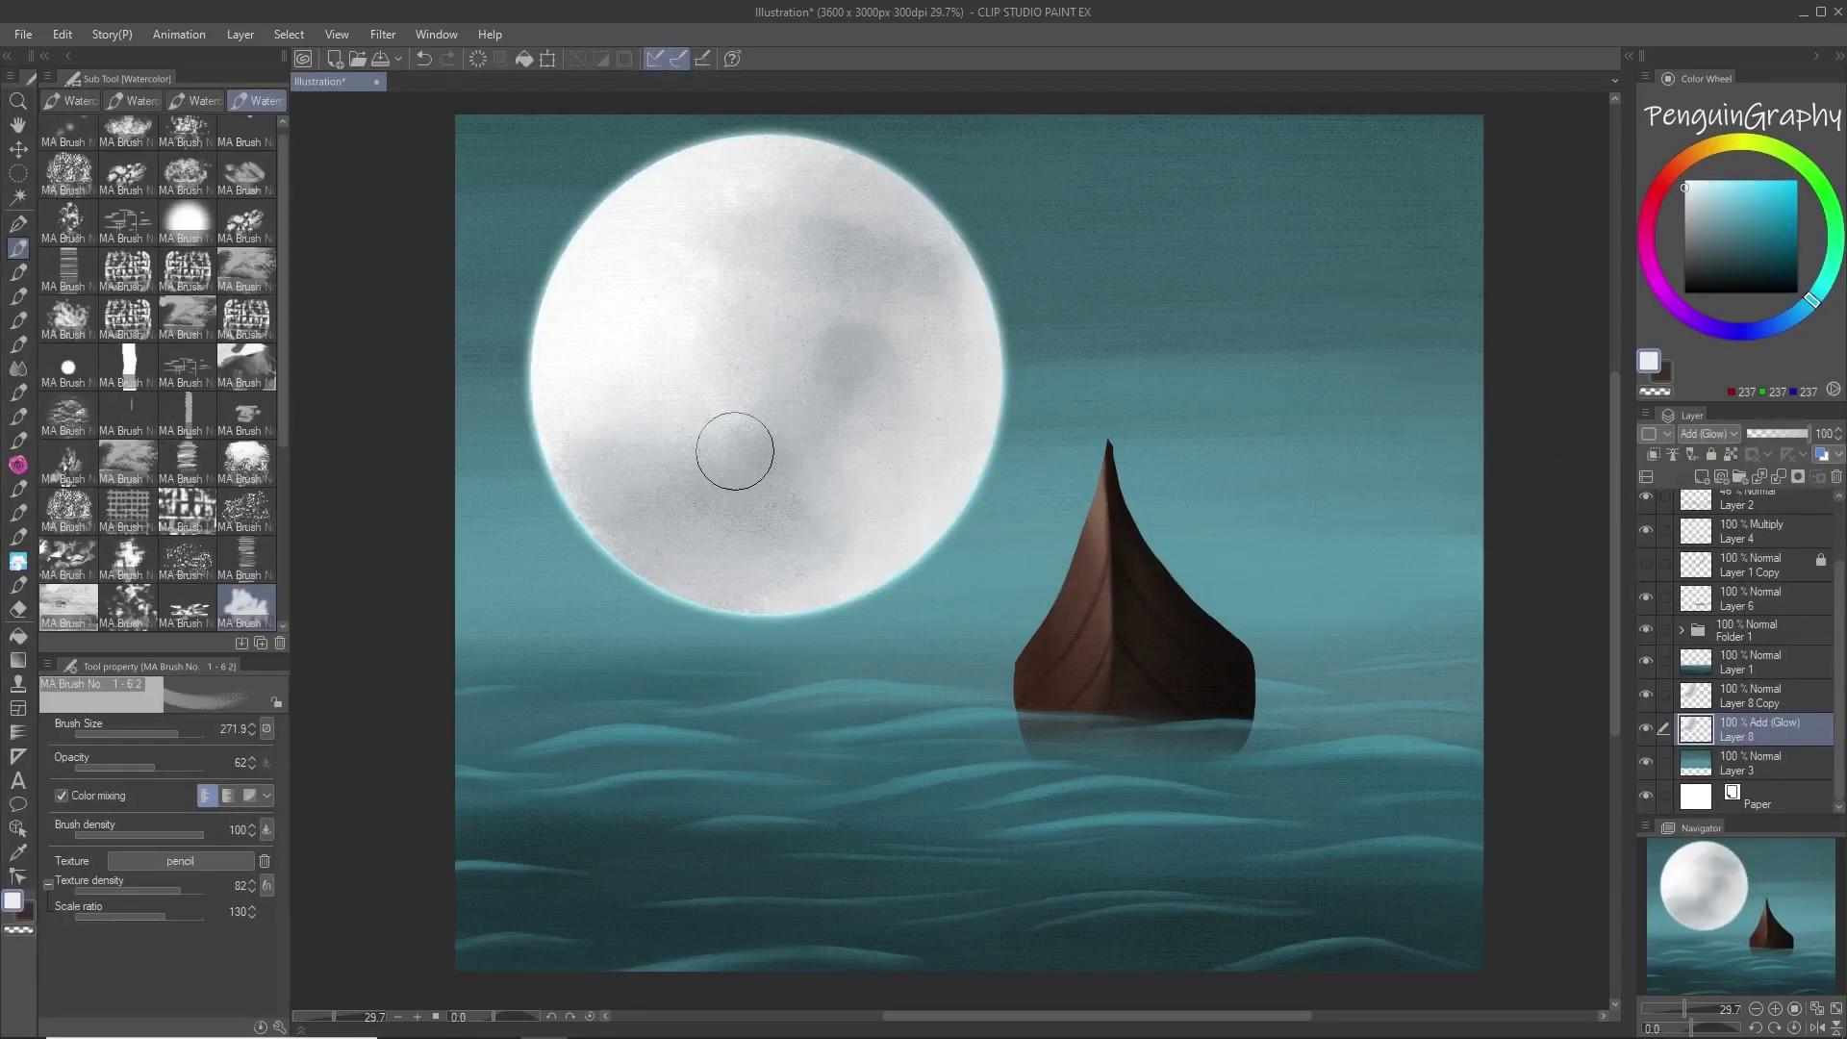
{"action": "left_click", "coordinate": [18, 368]}
{"action": "left_click", "coordinate": [128, 284]}
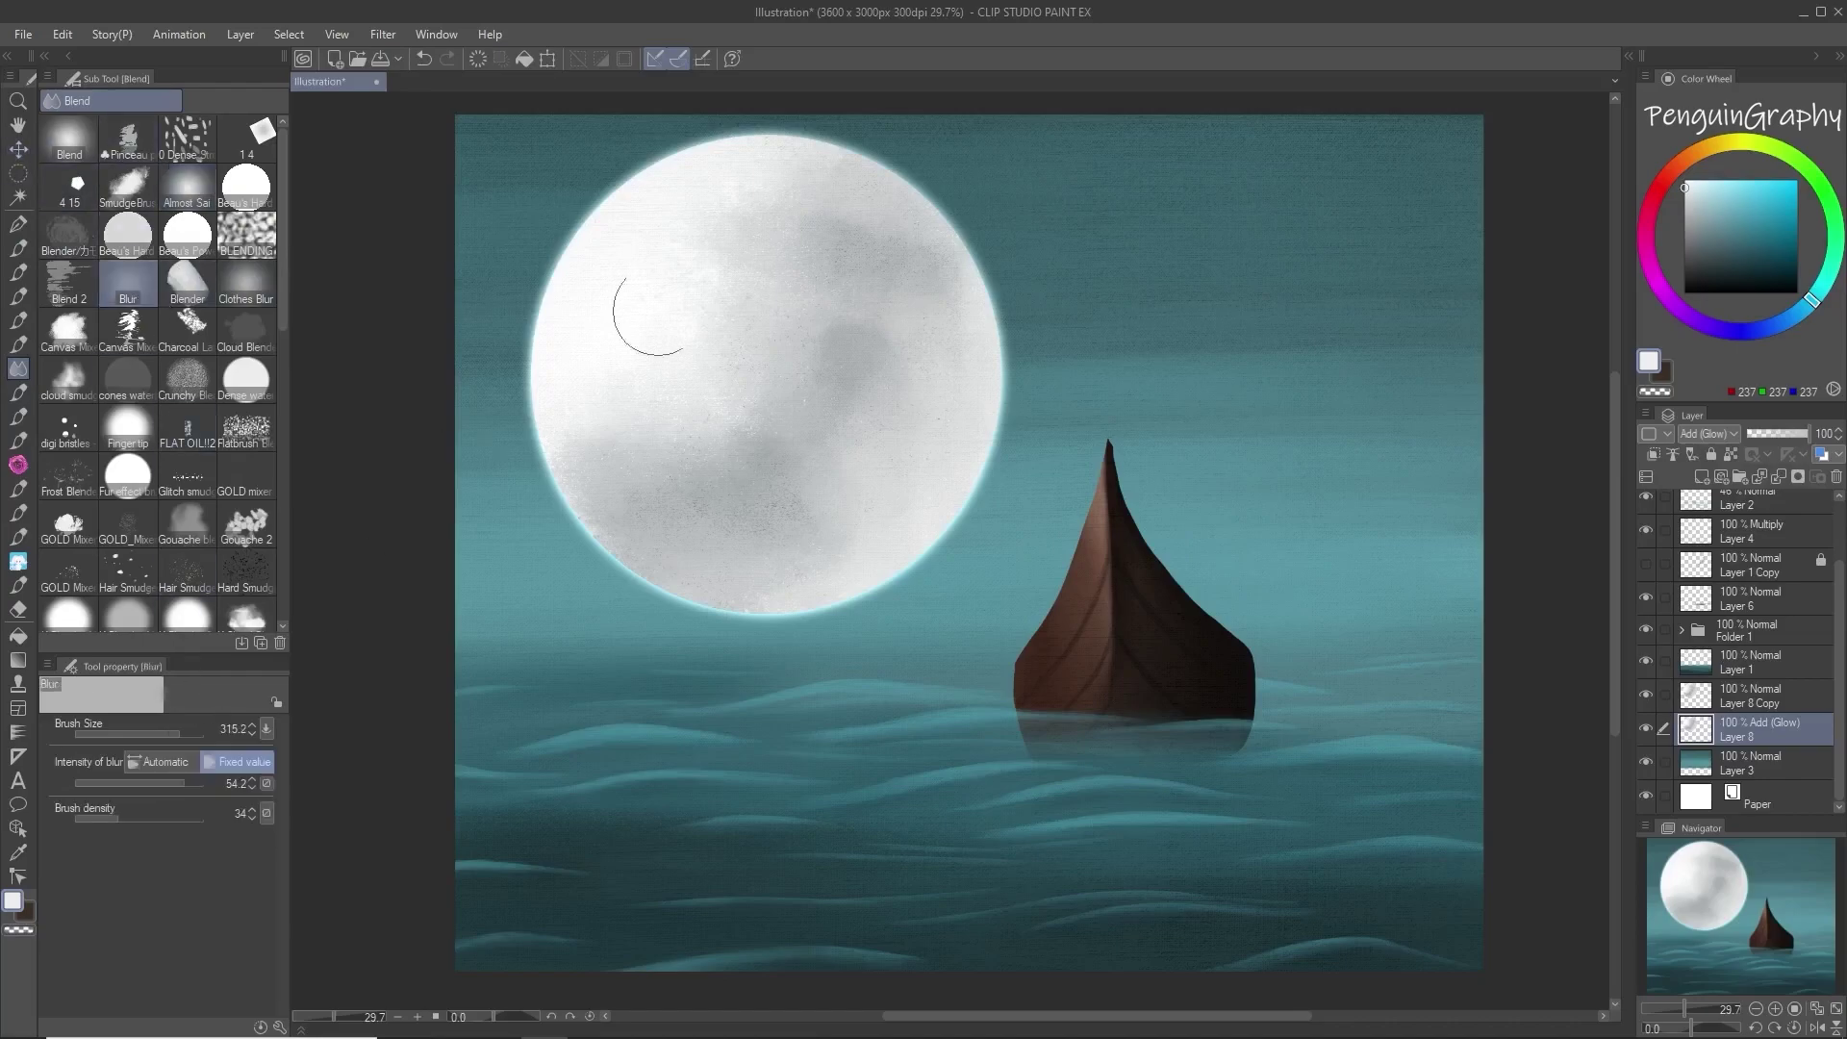
{"action": "mouse_move", "coordinate": [849, 563]}
{"action": "left_mouse_down"}
{"action": "mouse_move", "coordinate": [1006, 325]}
{"action": "mouse_move", "coordinate": [983, 325]}
{"action": "mouse_move", "coordinate": [939, 231]}
{"action": "mouse_move", "coordinate": [952, 283]}
{"action": "mouse_move", "coordinate": [886, 191]}
{"action": "mouse_move", "coordinate": [780, 157]}
{"action": "mouse_move", "coordinate": [736, 164]}
{"action": "left_mouse_up"}
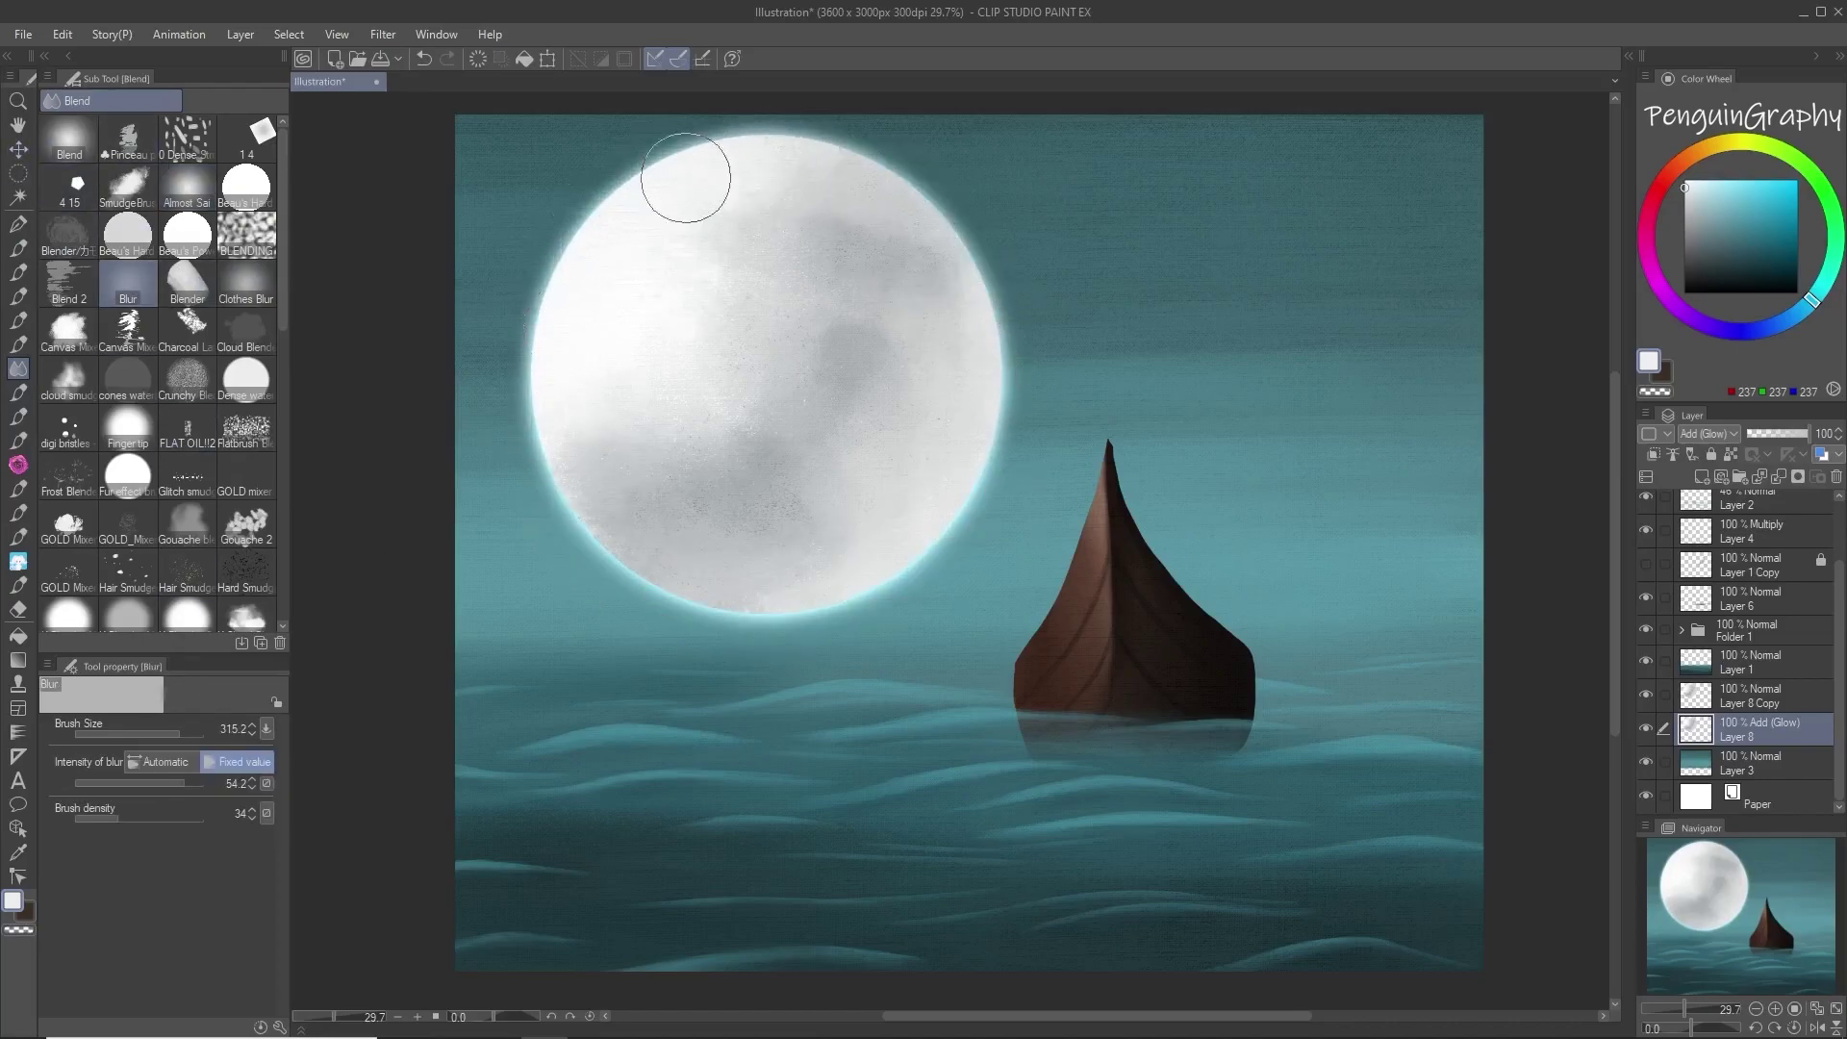
{"action": "left_click", "coordinate": [1701, 434]}
{"action": "left_click", "coordinate": [1712, 582]}
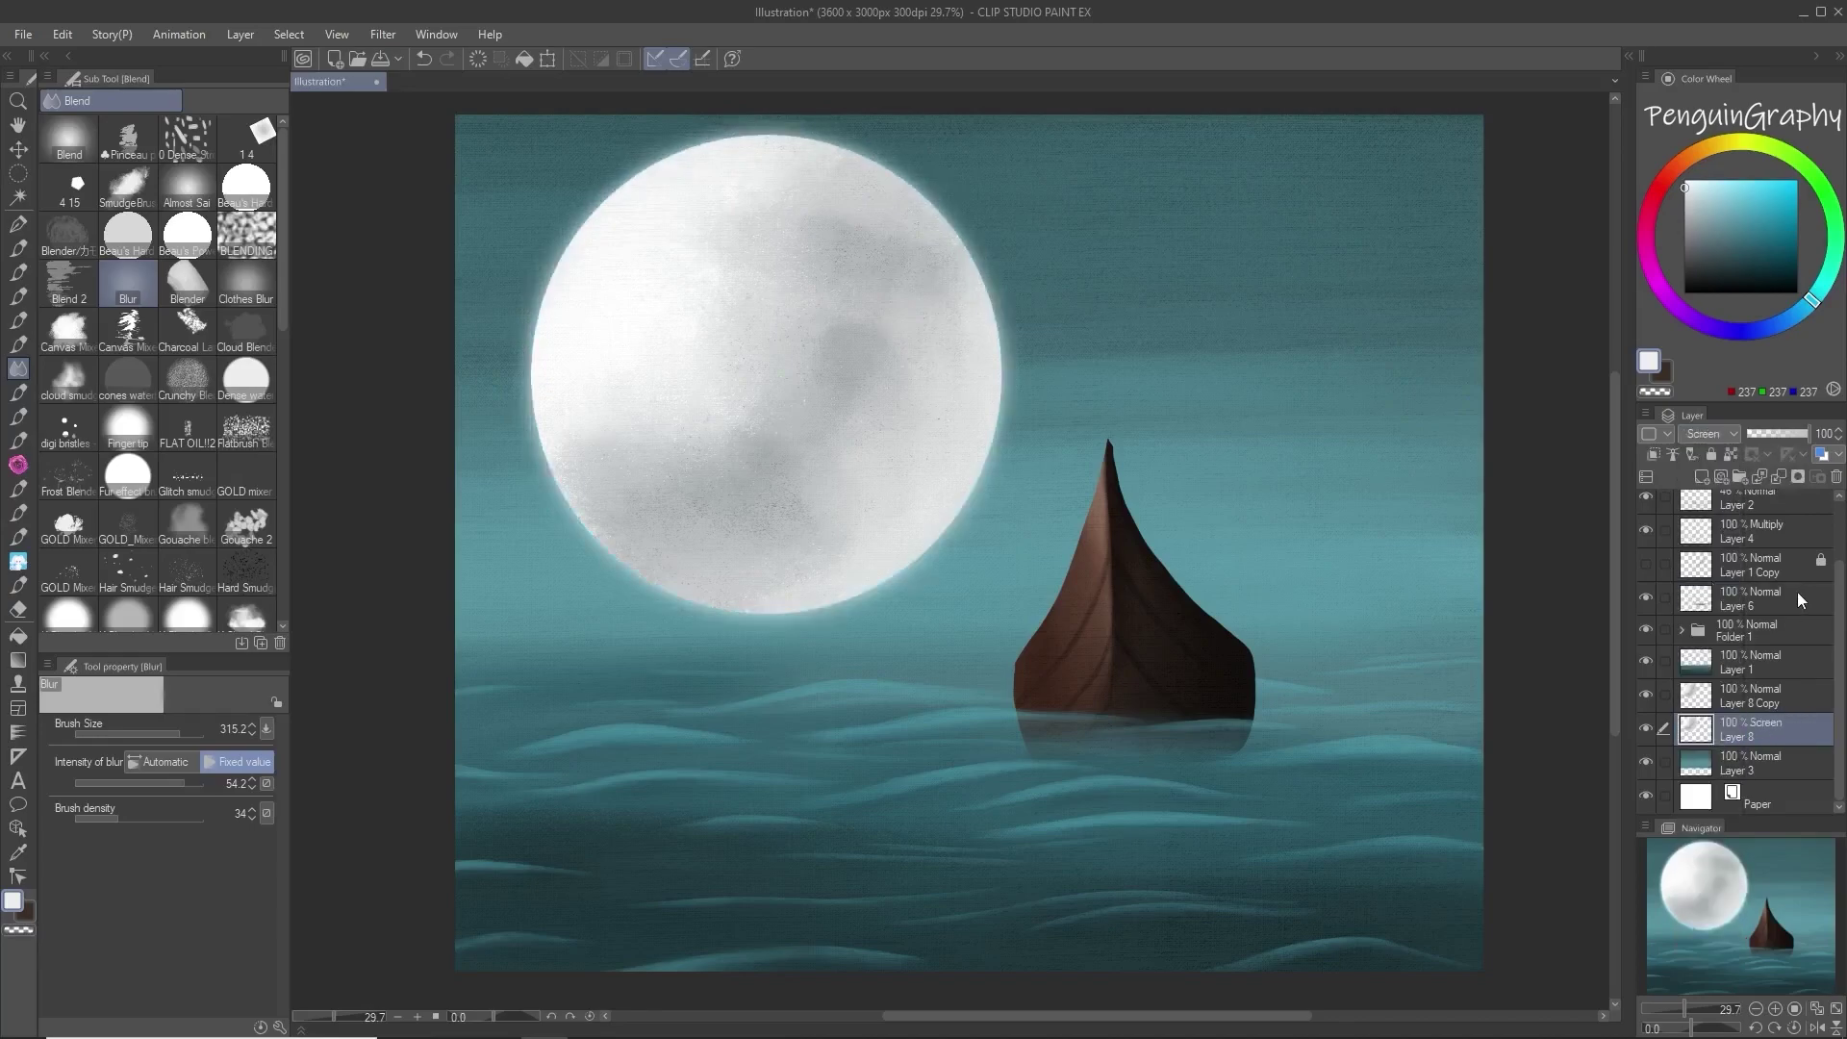
Step: Duplicate the Screen glow layer and set the copy's blending mode to Normal
{"action": "right_click", "coordinate": [1770, 731]}
{"action": "left_click", "coordinate": [1693, 353]}
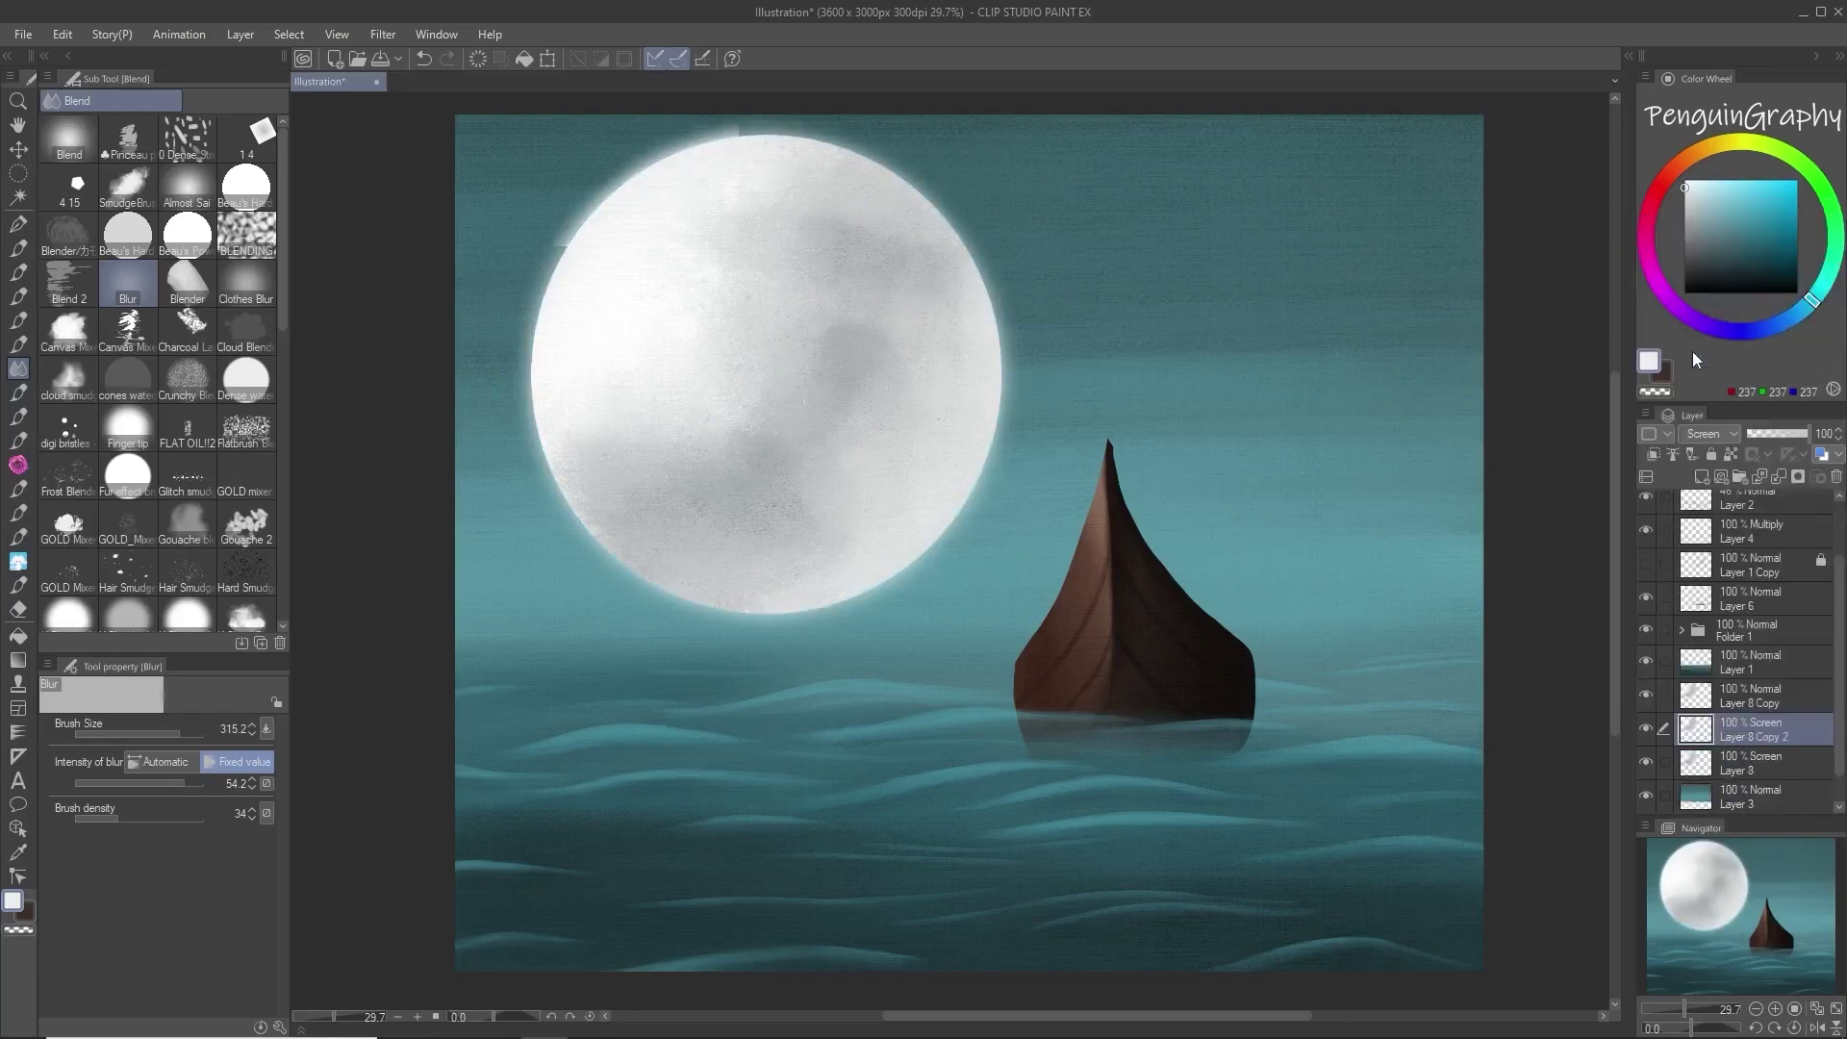
{"action": "right_click", "coordinate": [1785, 731]}
{"action": "mouse_move", "coordinate": [1697, 242]}
{"action": "left_click", "coordinate": [1790, 733]}
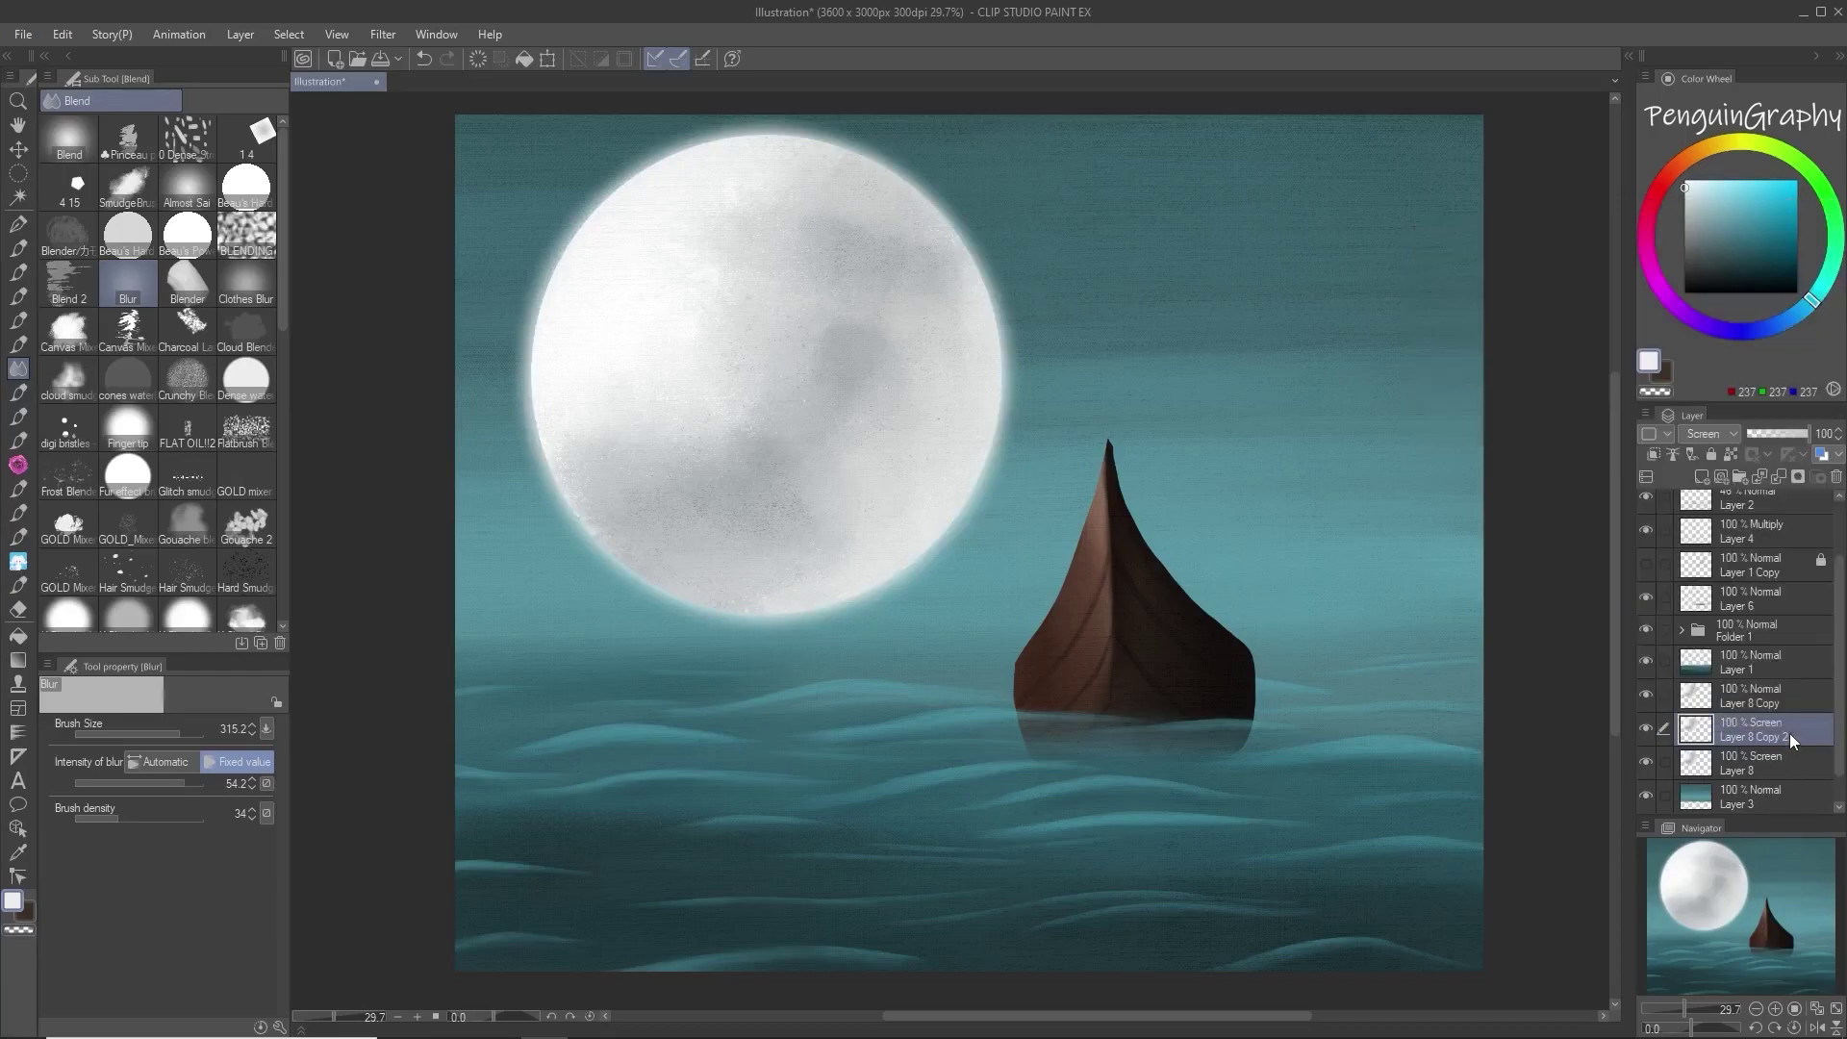
{"action": "left_click", "coordinate": [1730, 439]}
{"action": "left_click", "coordinate": [1719, 453]}
Step: Lower the opacity of the Screen glow layer to 0% and of its Normal copy to 58%
{"action": "left_click", "coordinate": [1770, 764]}
{"action": "left_click", "coordinate": [1771, 434]}
{"action": "left_click_drag", "start_coordinate": [1770, 436], "coordinate": [1763, 435]}
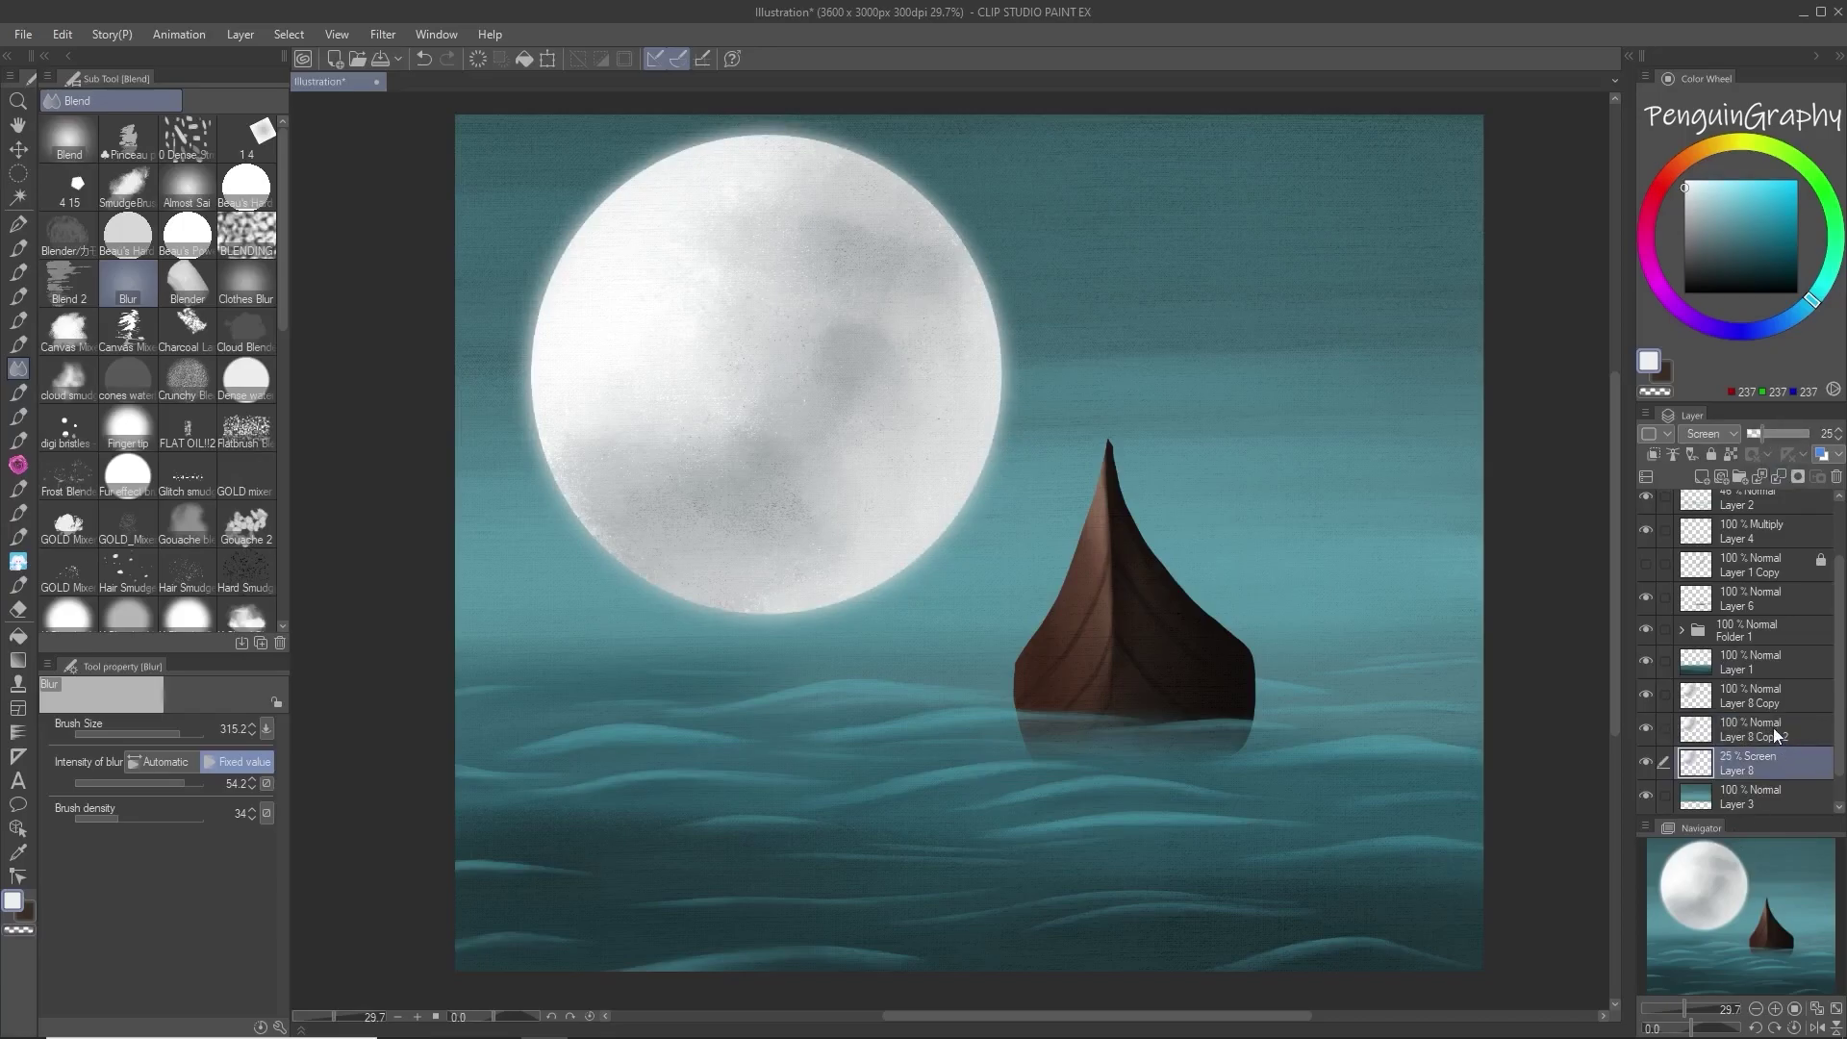
{"action": "left_click", "coordinate": [1770, 729]}
{"action": "left_click", "coordinate": [1783, 431]}
{"action": "left_click", "coordinate": [1806, 709]}
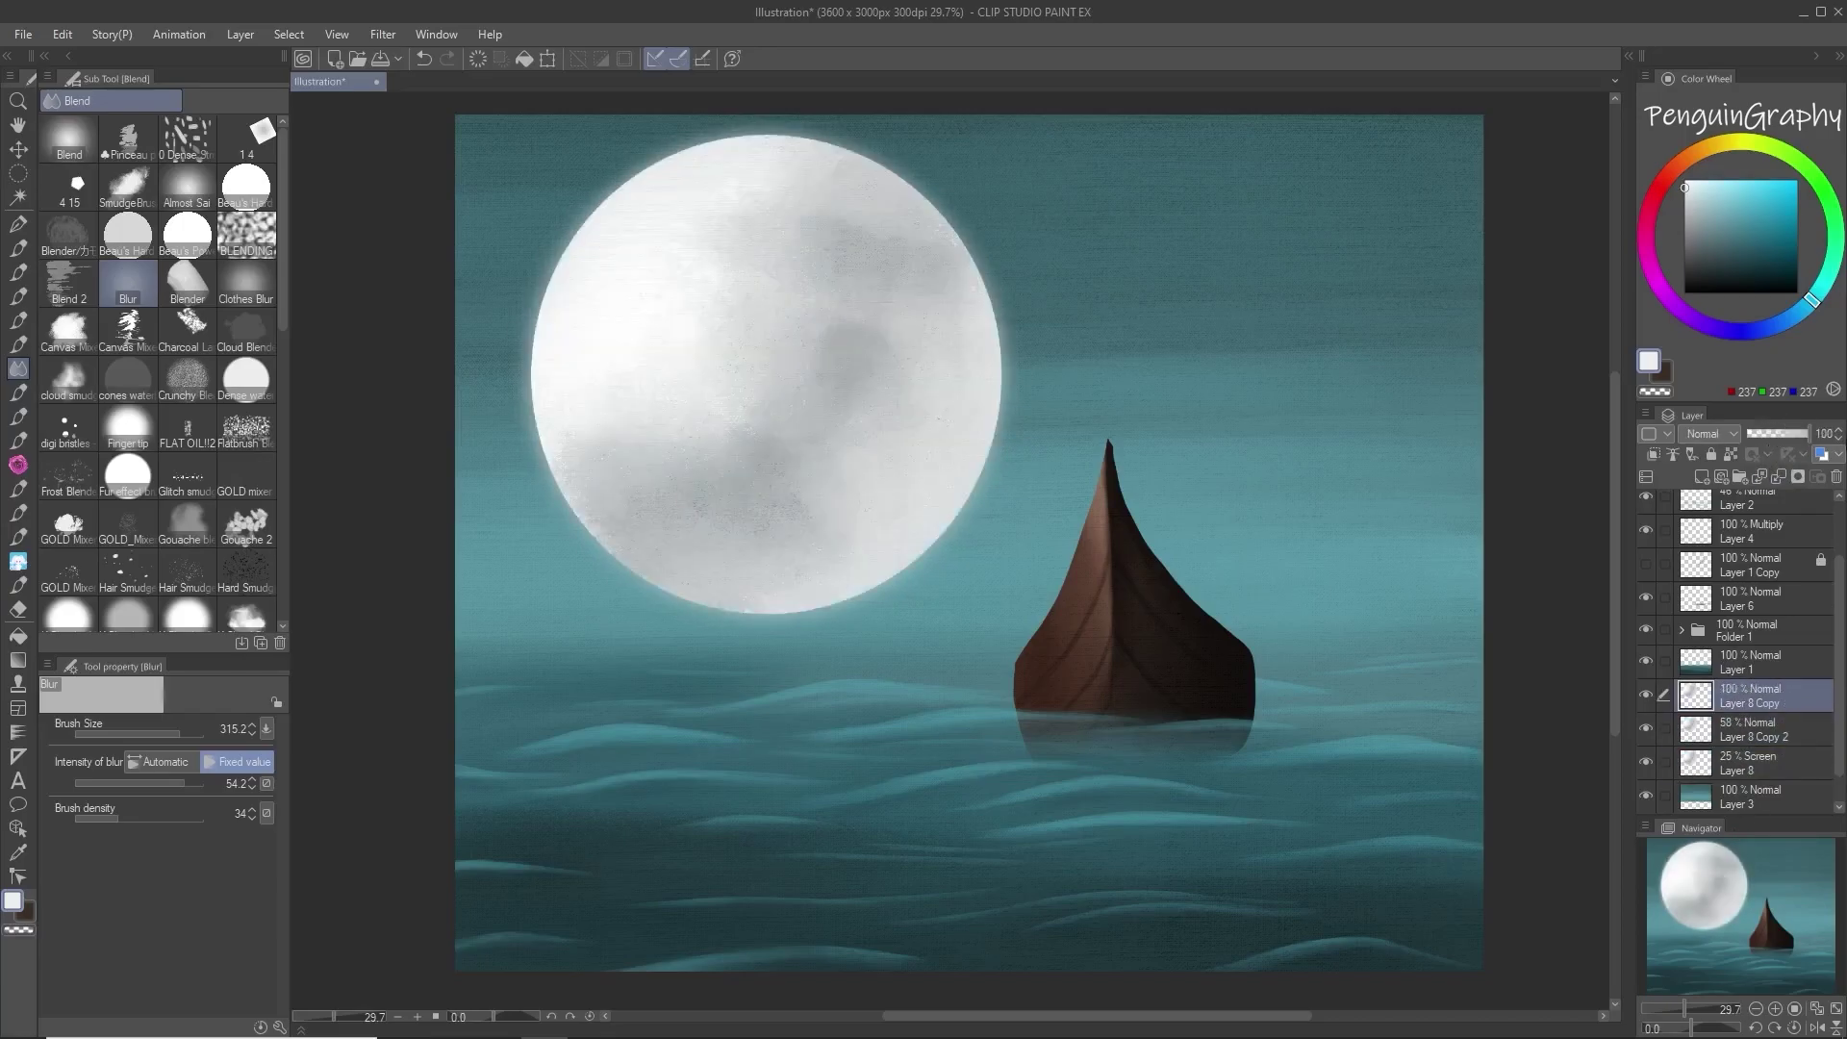
{"action": "left_click", "coordinate": [1786, 764]}
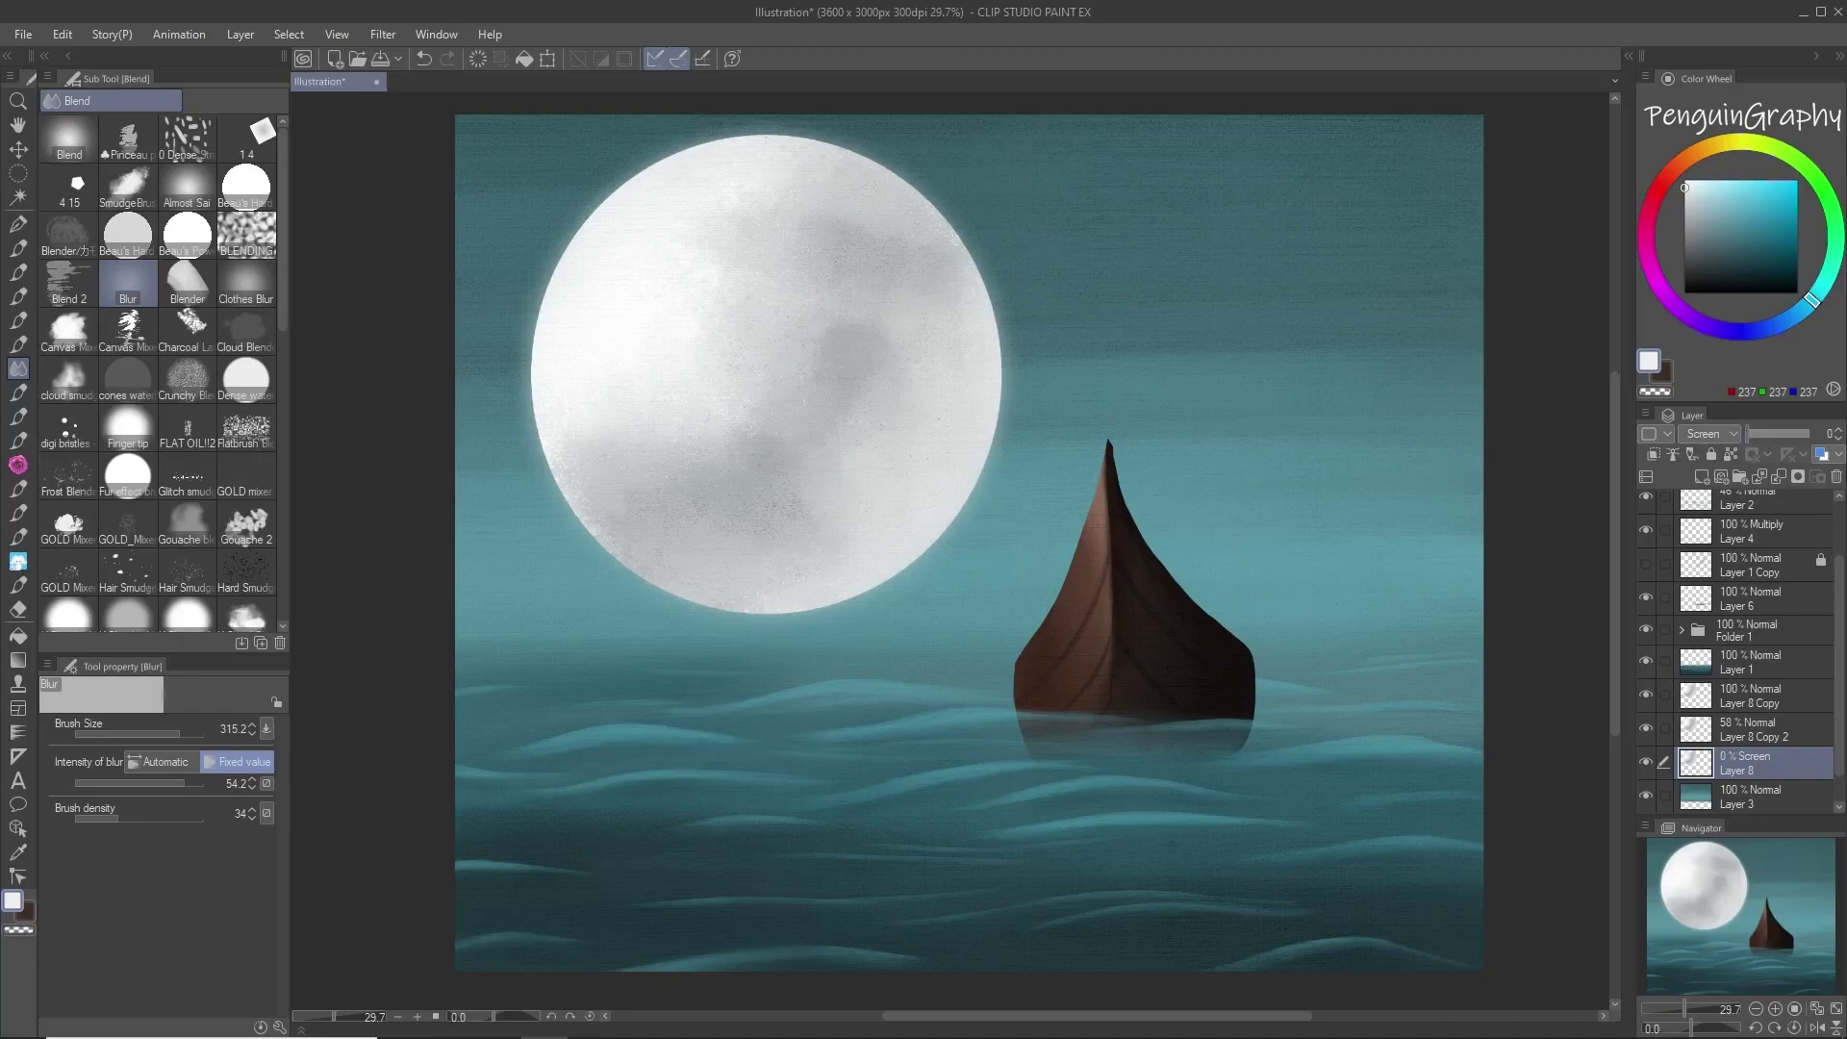
Step: Reduce the Normal glow copy's opacity to 29% and delete that layer
{"action": "left_click", "coordinate": [1792, 698]}
{"action": "left_click", "coordinate": [1797, 723]}
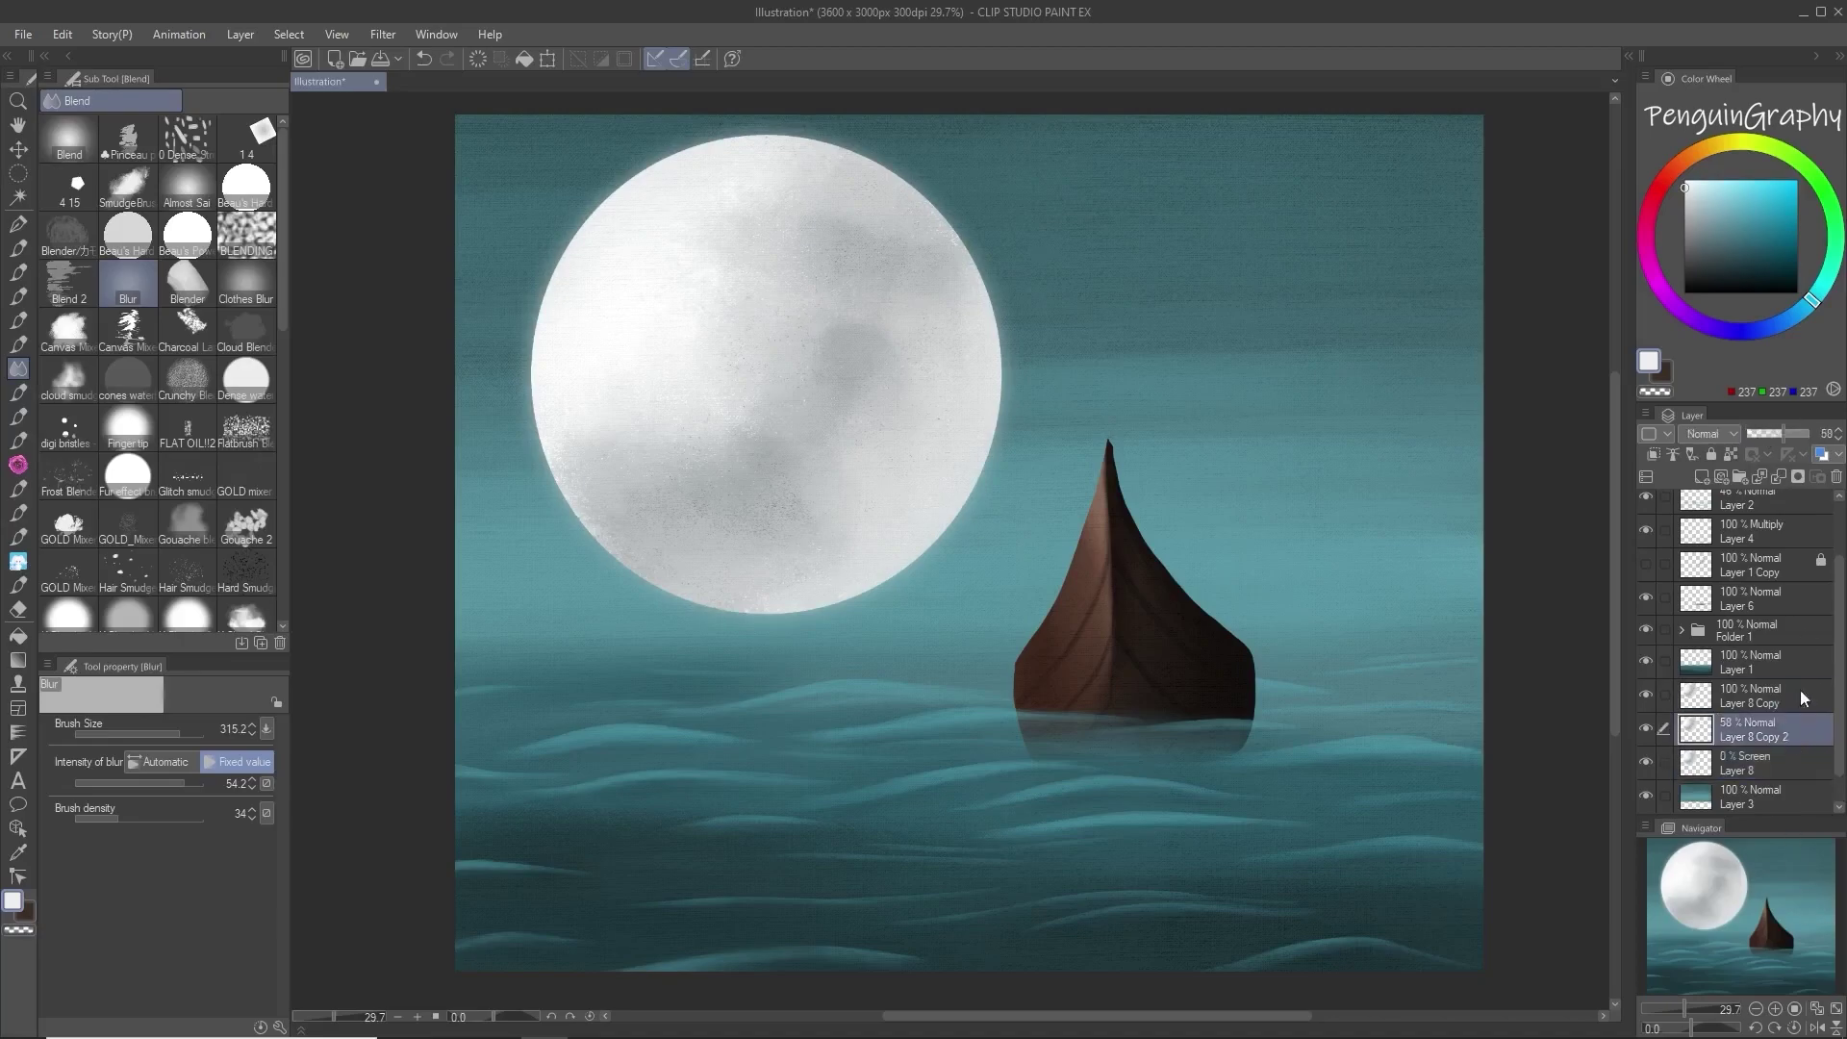
{"action": "left_click", "coordinate": [1764, 430]}
{"action": "left_click", "coordinate": [1836, 476]}
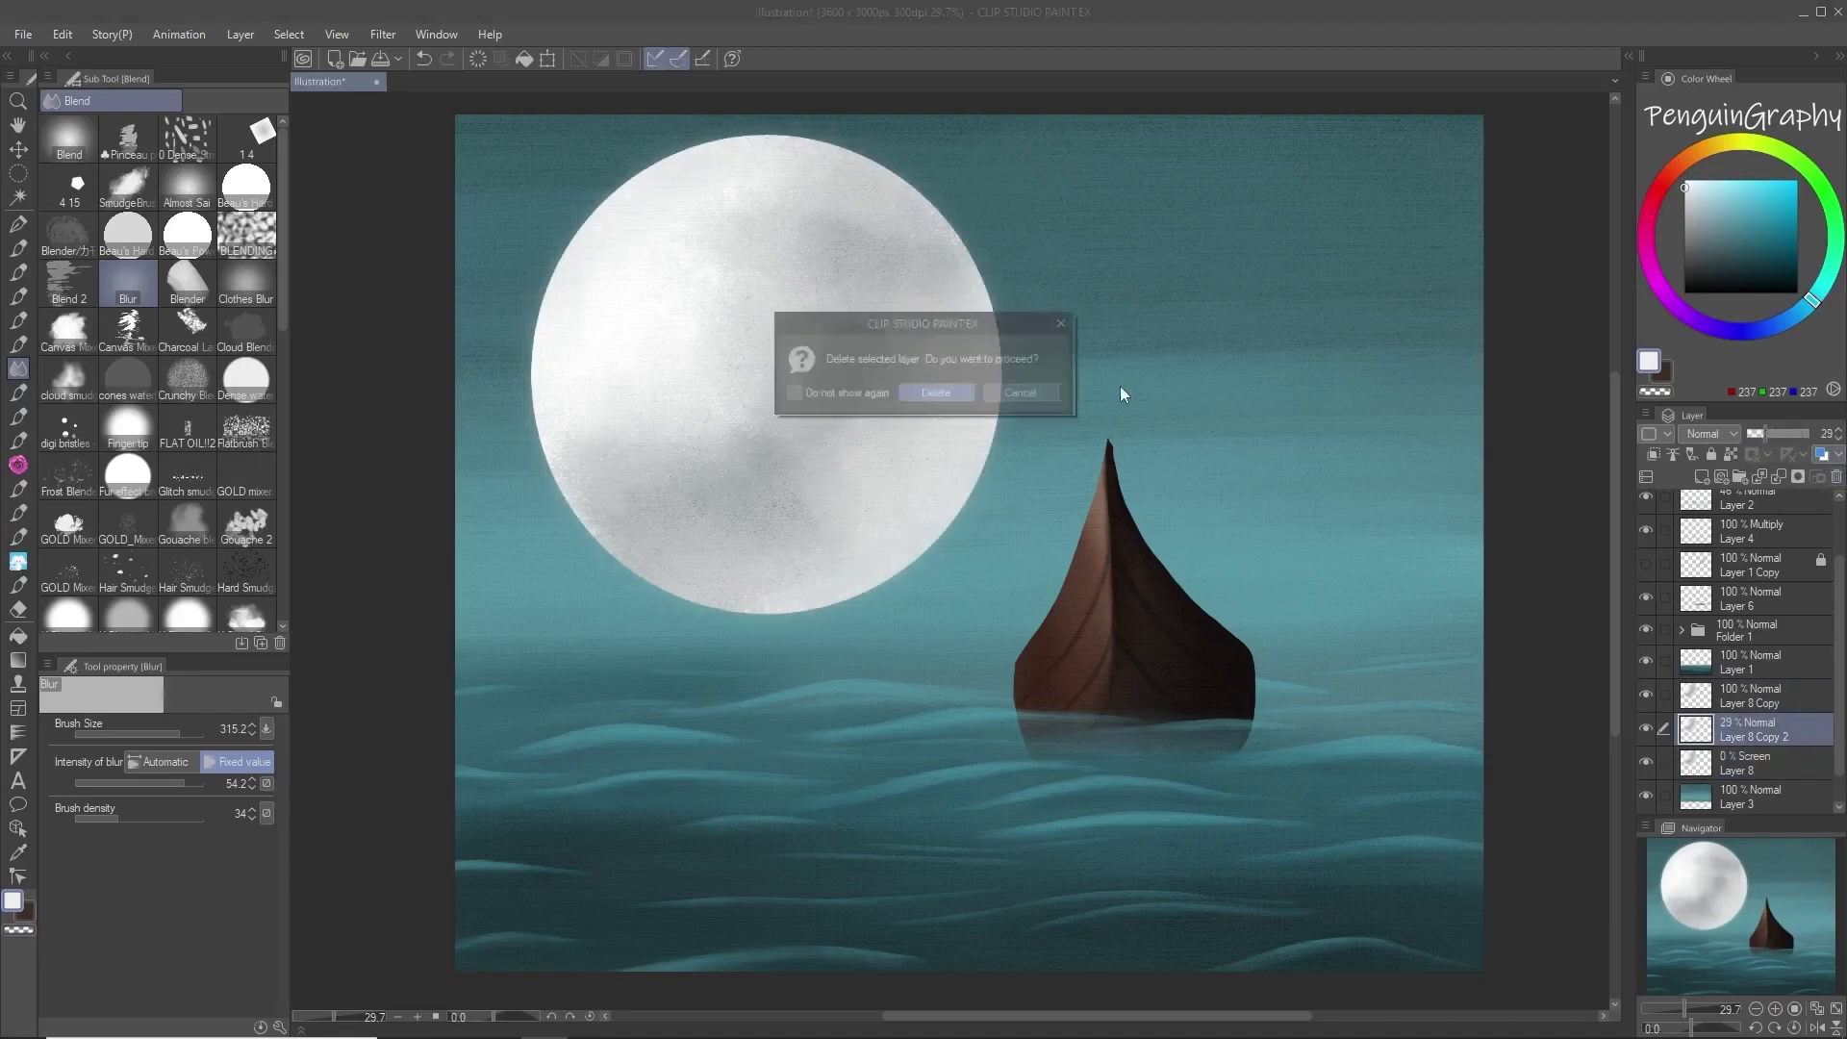
{"action": "left_click", "coordinate": [936, 392]}
Step: Duplicate the sharp moon layer and set the Screen glow layer's opacity to 40%
{"action": "right_click", "coordinate": [1740, 696]}
{"action": "left_click", "coordinate": [1698, 313]}
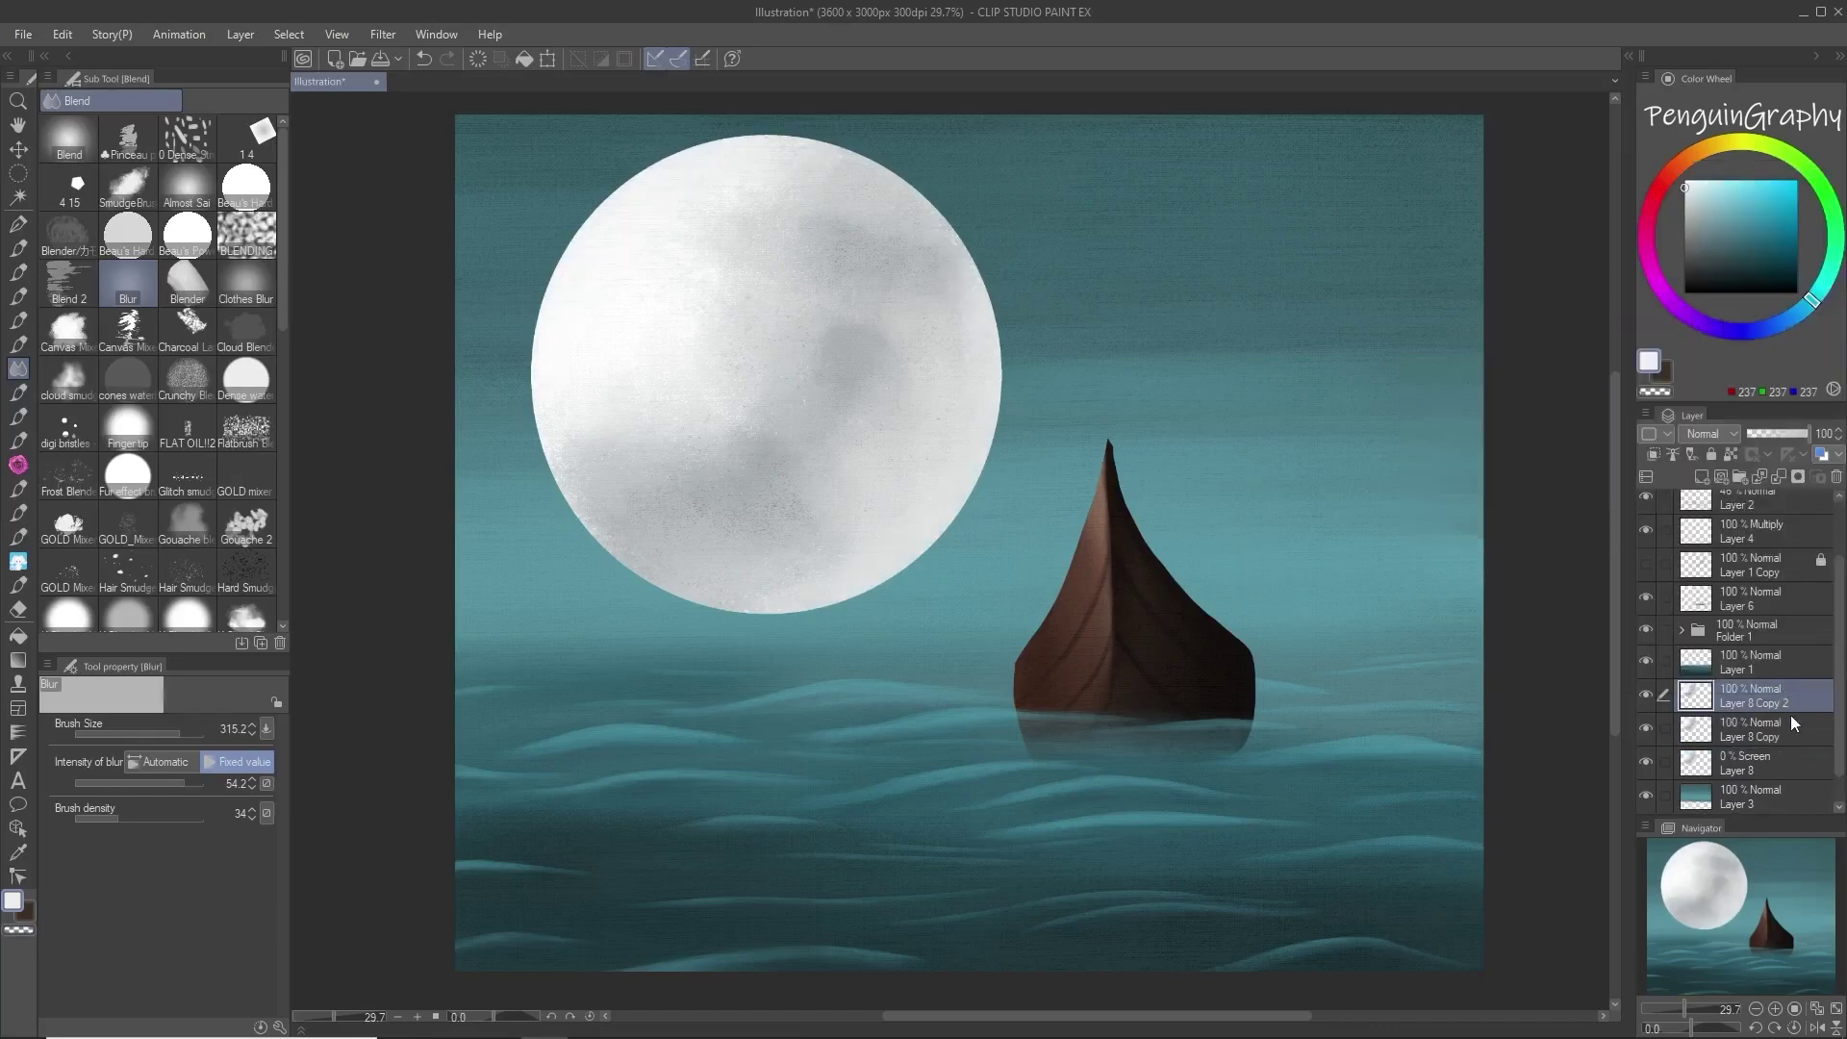
{"action": "left_click", "coordinate": [1792, 765]}
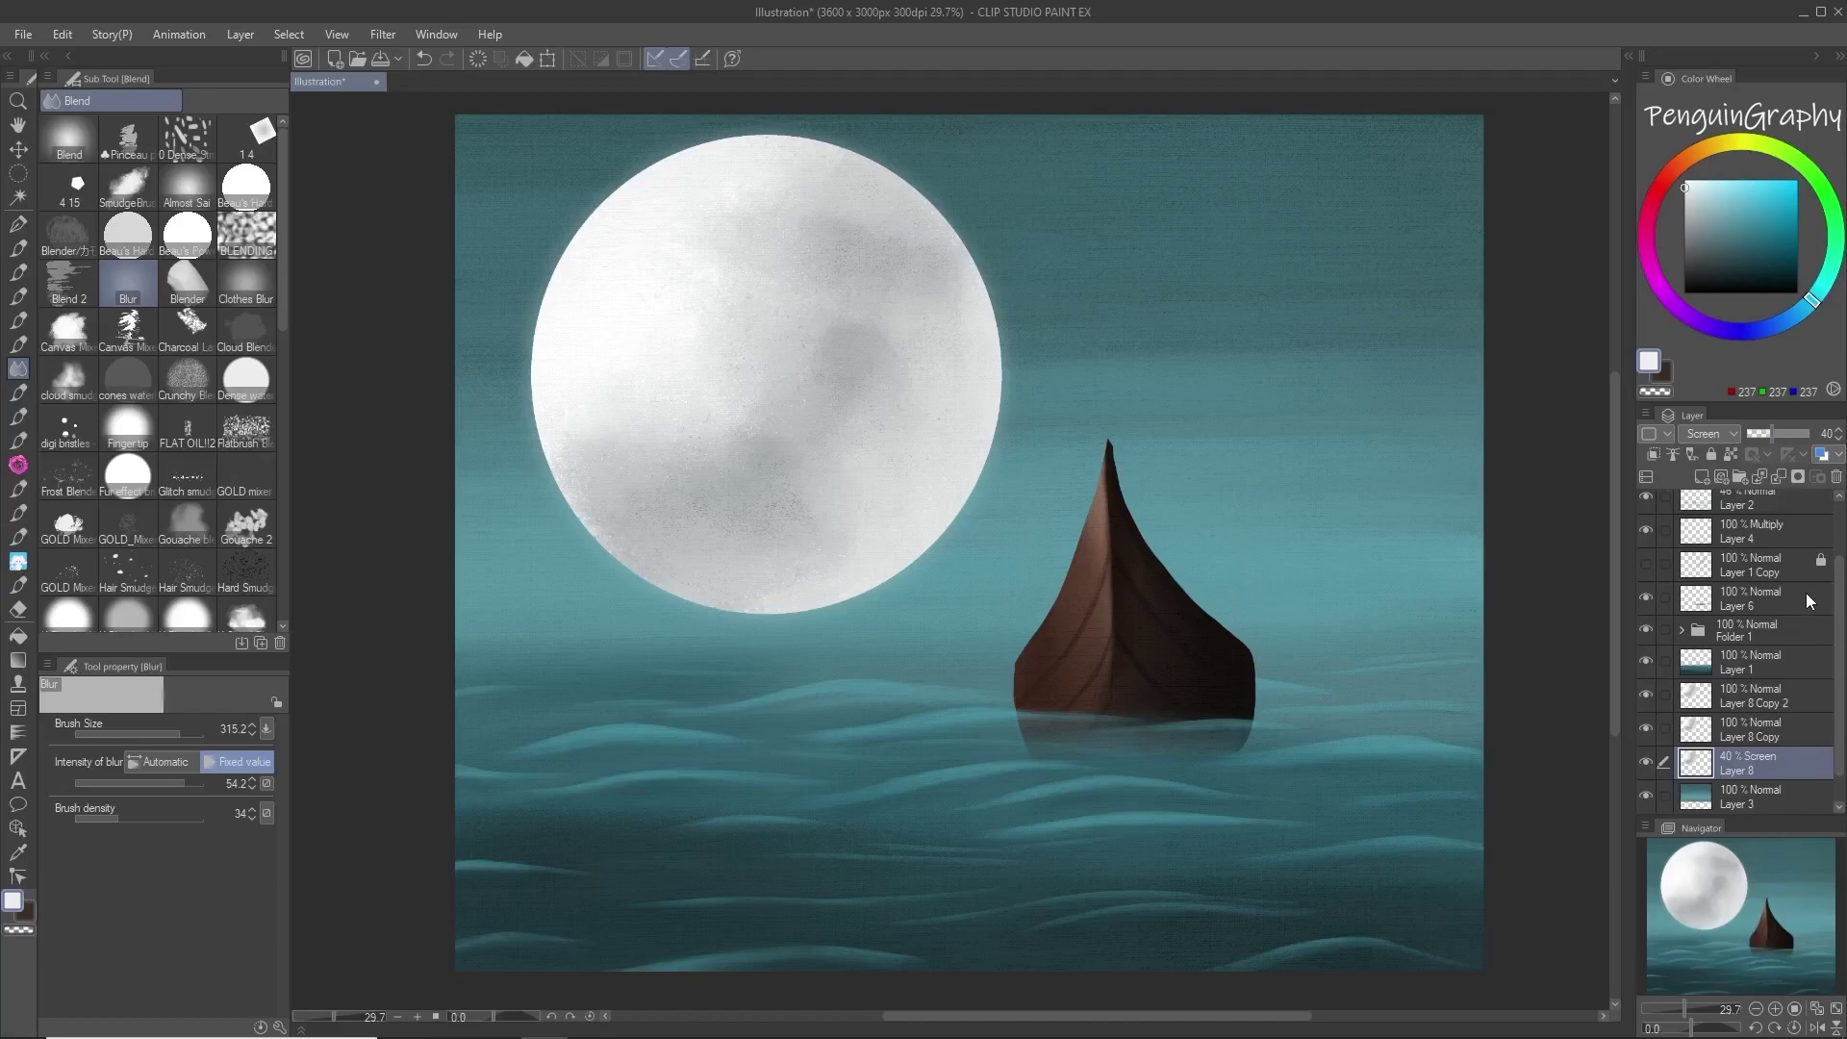
Step: Add a new layer directly above the sky background and choose RGB 226, 226, 226 with the crispy cloud build brush
{"action": "scroll", "coordinate": [1766, 741], "scroll_direction": "down", "scroll_amount": 1}
{"action": "left_click", "coordinate": [1780, 764]}
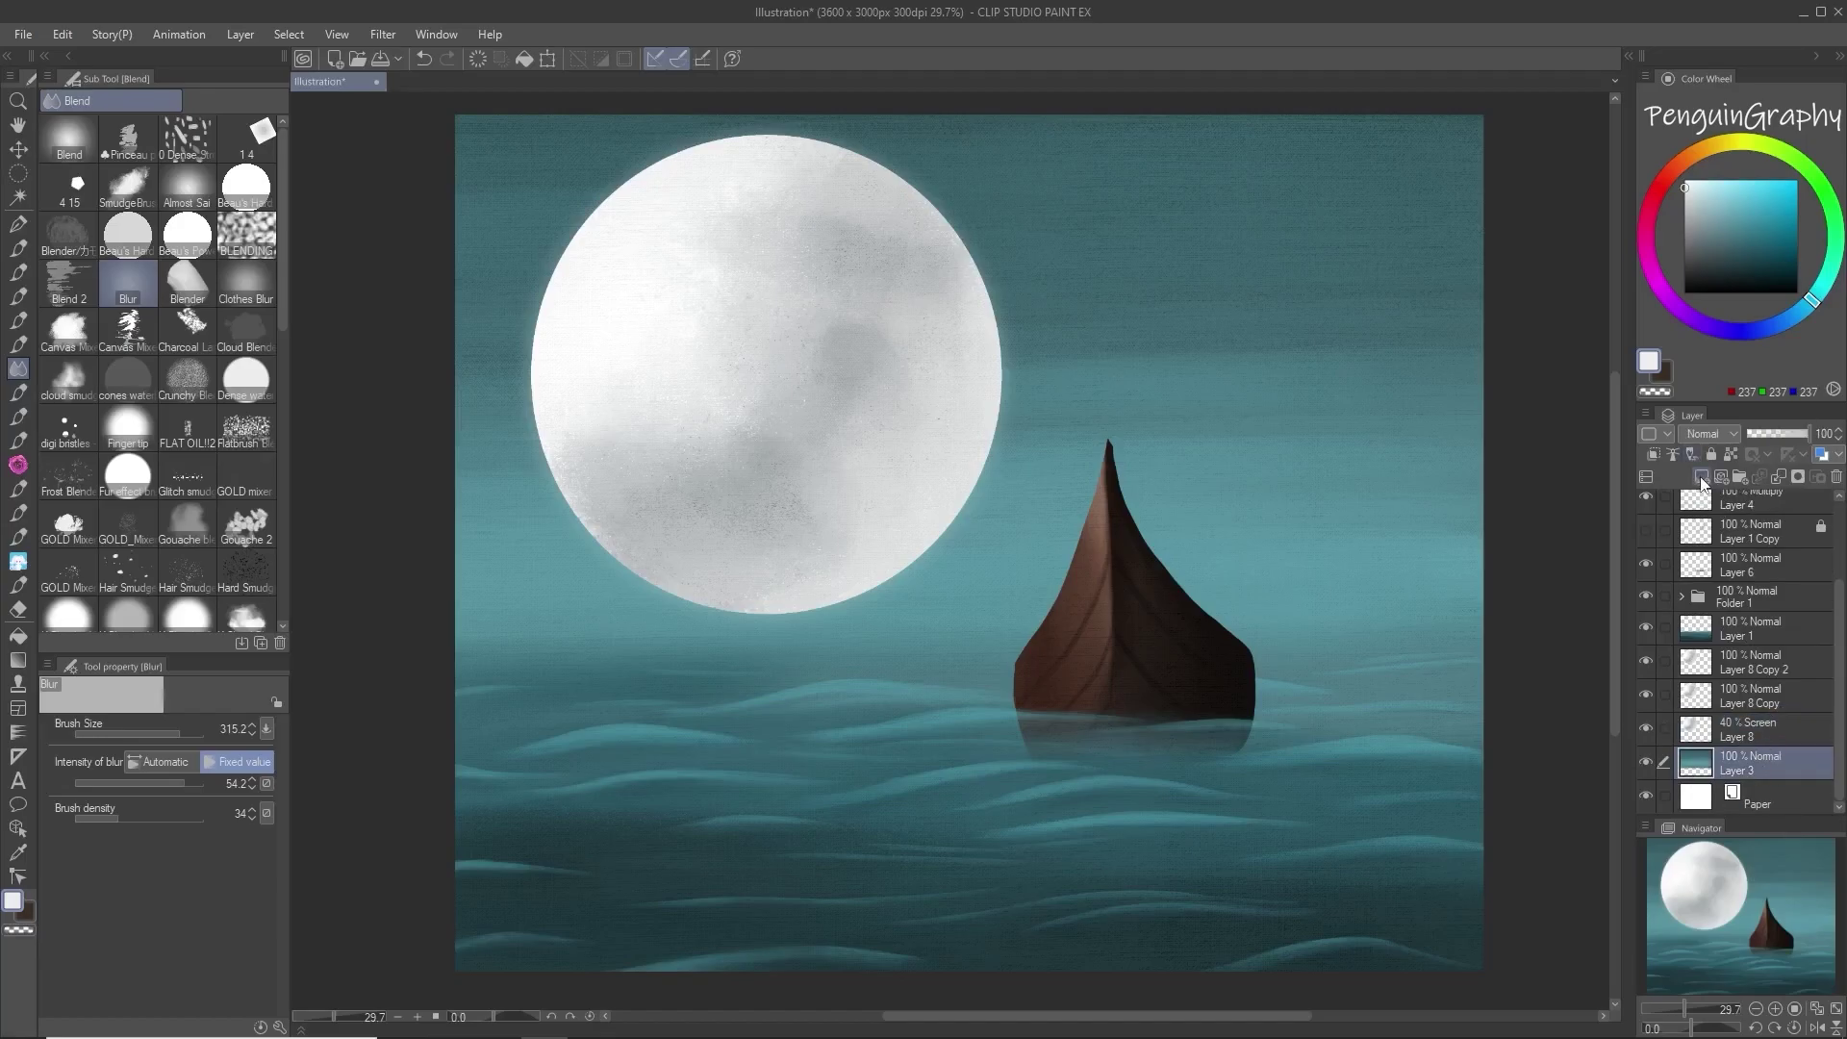
{"action": "left_click", "coordinate": [1701, 478]}
{"action": "left_click", "coordinate": [1689, 206]}
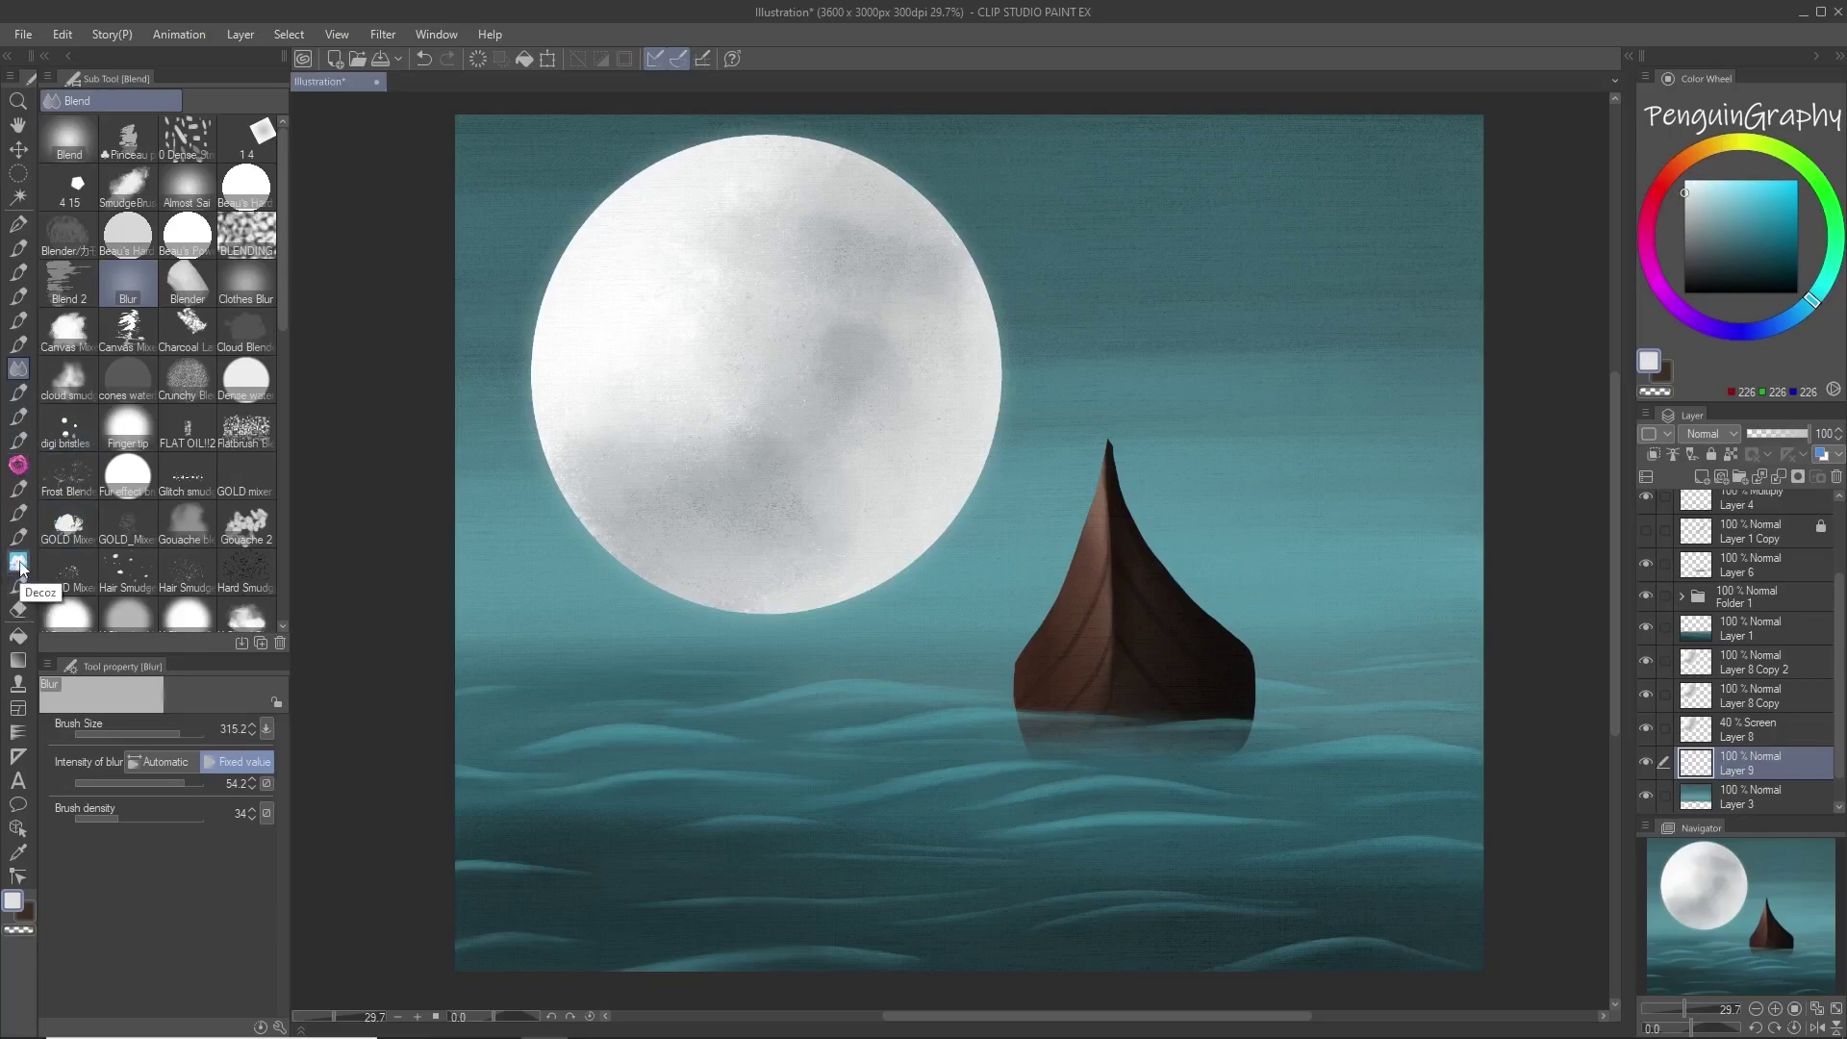
{"action": "key", "text": "b"}
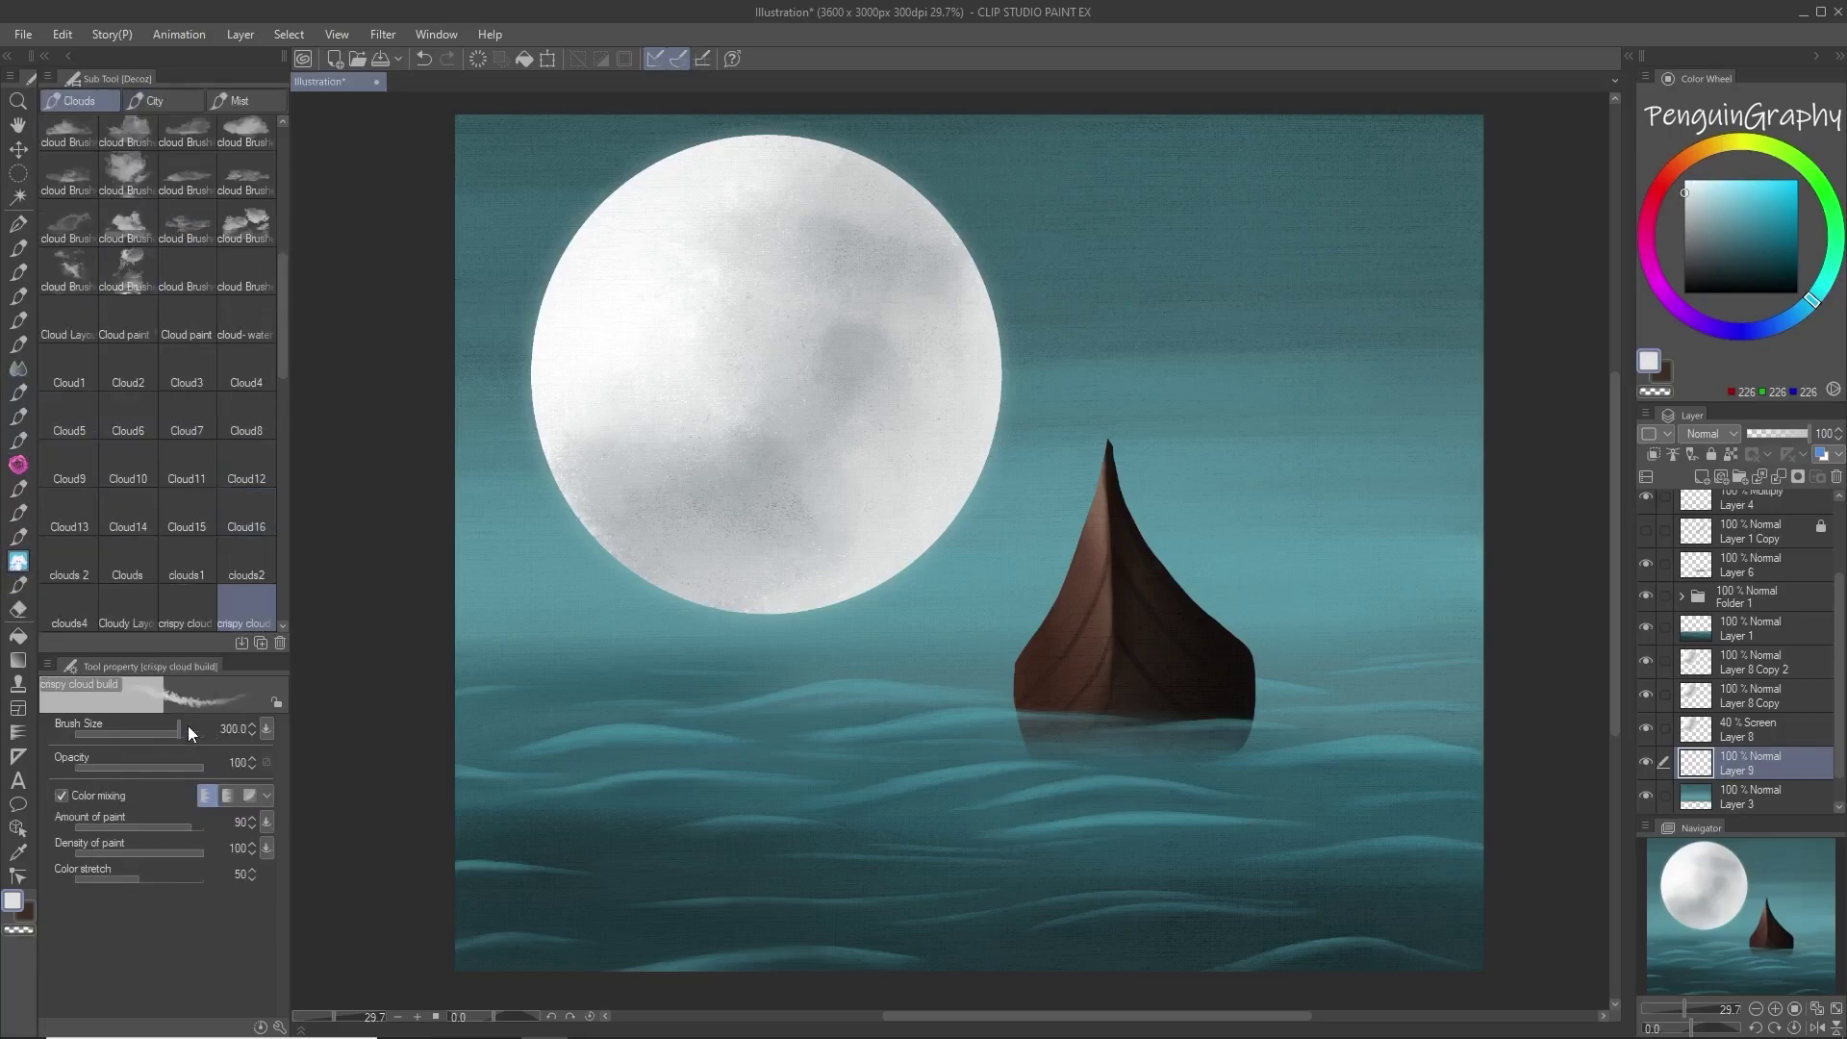
Step: Try painting clouds beside the moon with the crispy cloud build brush at size 710.7, and undo the strokes
{"action": "left_click", "coordinate": [189, 733]}
{"action": "mouse_move", "coordinate": [1107, 327]}
{"action": "left_mouse_down"}
{"action": "mouse_move", "coordinate": [1244, 328]}
{"action": "mouse_move", "coordinate": [977, 338]}
{"action": "mouse_move", "coordinate": [1319, 298]}
{"action": "mouse_move", "coordinate": [1350, 348]}
{"action": "mouse_move", "coordinate": [1402, 309]}
{"action": "left_mouse_up"}
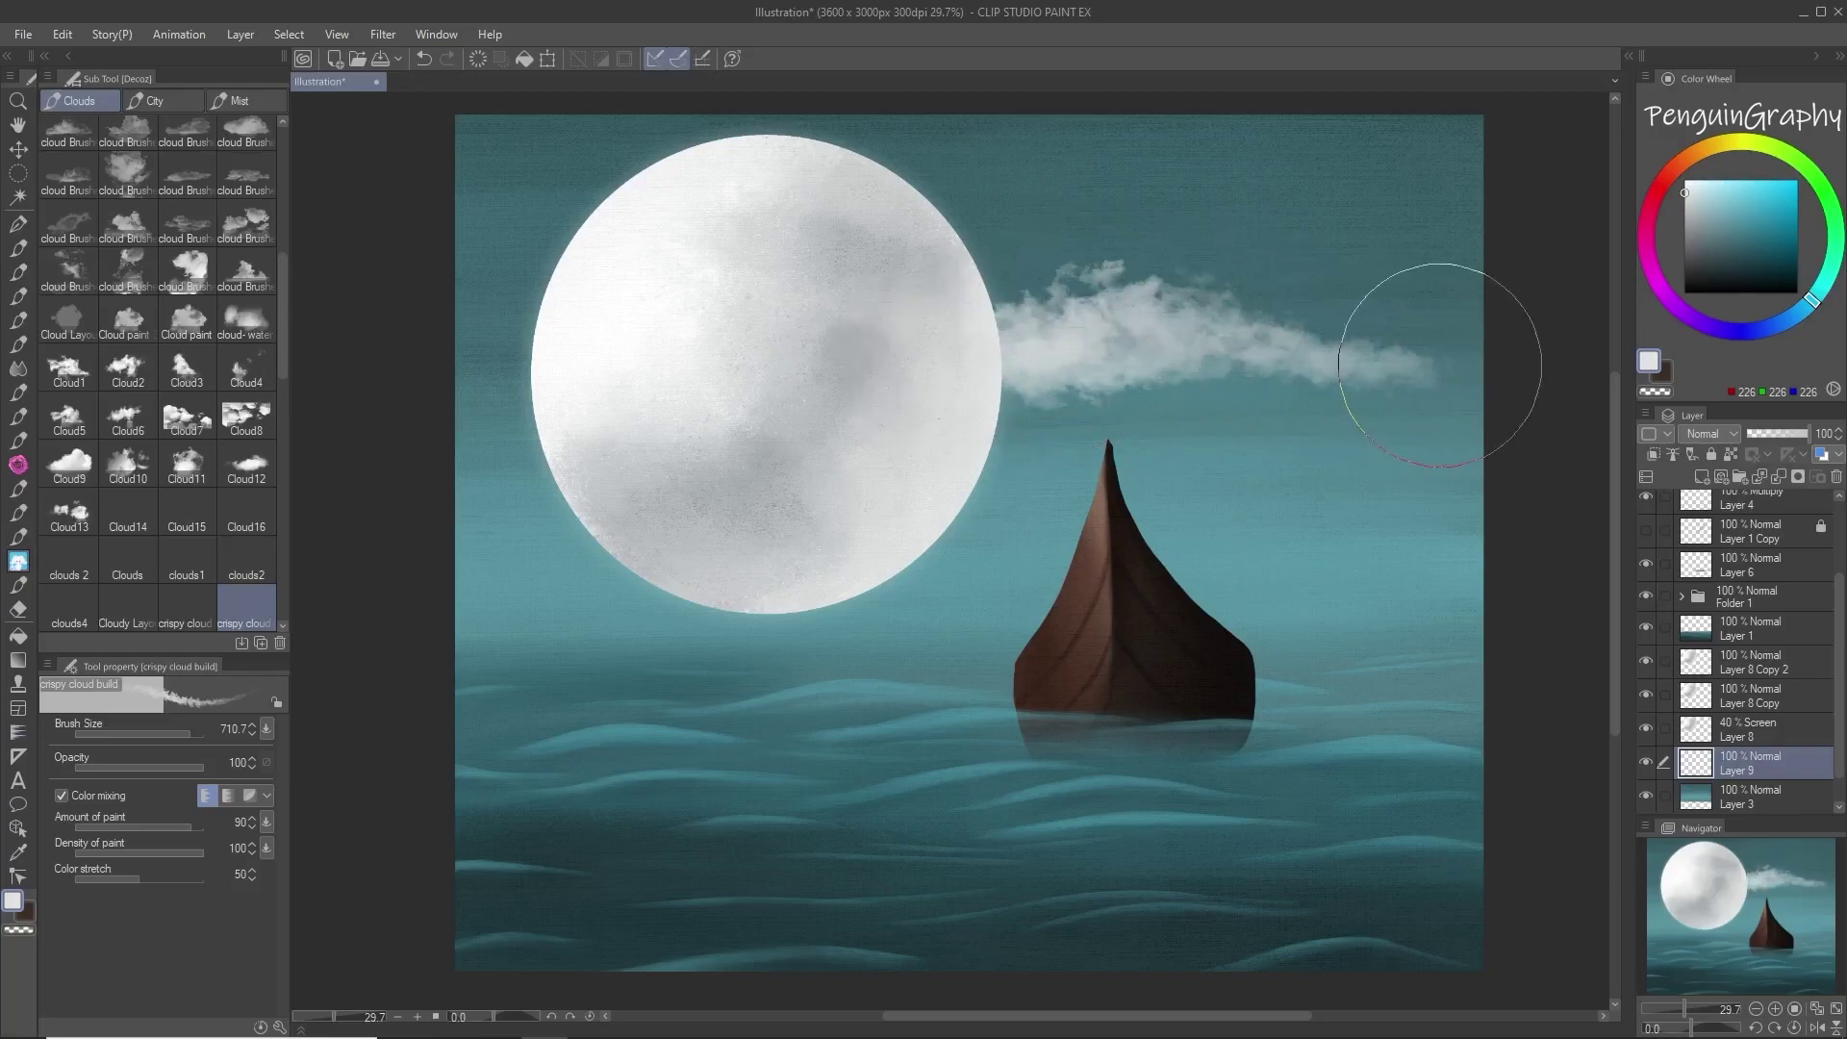
{"action": "mouse_move", "coordinate": [891, 499]}
{"action": "left_mouse_down"}
{"action": "mouse_move", "coordinate": [1015, 505]}
{"action": "mouse_move", "coordinate": [1050, 551]}
{"action": "mouse_move", "coordinate": [935, 524]}
{"action": "mouse_move", "coordinate": [974, 524]}
{"action": "mouse_move", "coordinate": [1050, 556]}
{"action": "left_mouse_up"}
{"action": "key", "text": "ctrl+z"}
{"action": "key", "text": "ctrl+z"}
{"action": "key", "text": "ctrl+z"}
{"action": "key", "text": "ctrl+z"}
Step: Paint a long cloud right of the moon and small clouds at the sky's edges and horizon, brush size 339.4
{"action": "left_click_drag", "start_coordinate": [200, 734], "coordinate": [180, 735]}
{"action": "mouse_move", "coordinate": [1010, 322]}
{"action": "left_mouse_down"}
{"action": "mouse_move", "coordinate": [1091, 288]}
{"action": "mouse_move", "coordinate": [1179, 304]}
{"action": "mouse_move", "coordinate": [1169, 337]}
{"action": "mouse_move", "coordinate": [974, 399]}
{"action": "mouse_move", "coordinate": [1240, 368]}
{"action": "mouse_move", "coordinate": [1185, 360]}
{"action": "mouse_move", "coordinate": [1457, 369]}
{"action": "left_mouse_up"}
{"action": "mouse_move", "coordinate": [443, 222]}
{"action": "left_mouse_down"}
{"action": "mouse_move", "coordinate": [613, 246]}
{"action": "mouse_move", "coordinate": [482, 203]}
{"action": "mouse_move", "coordinate": [480, 221]}
{"action": "mouse_move", "coordinate": [478, 200]}
{"action": "mouse_move", "coordinate": [562, 238]}
{"action": "left_mouse_up"}
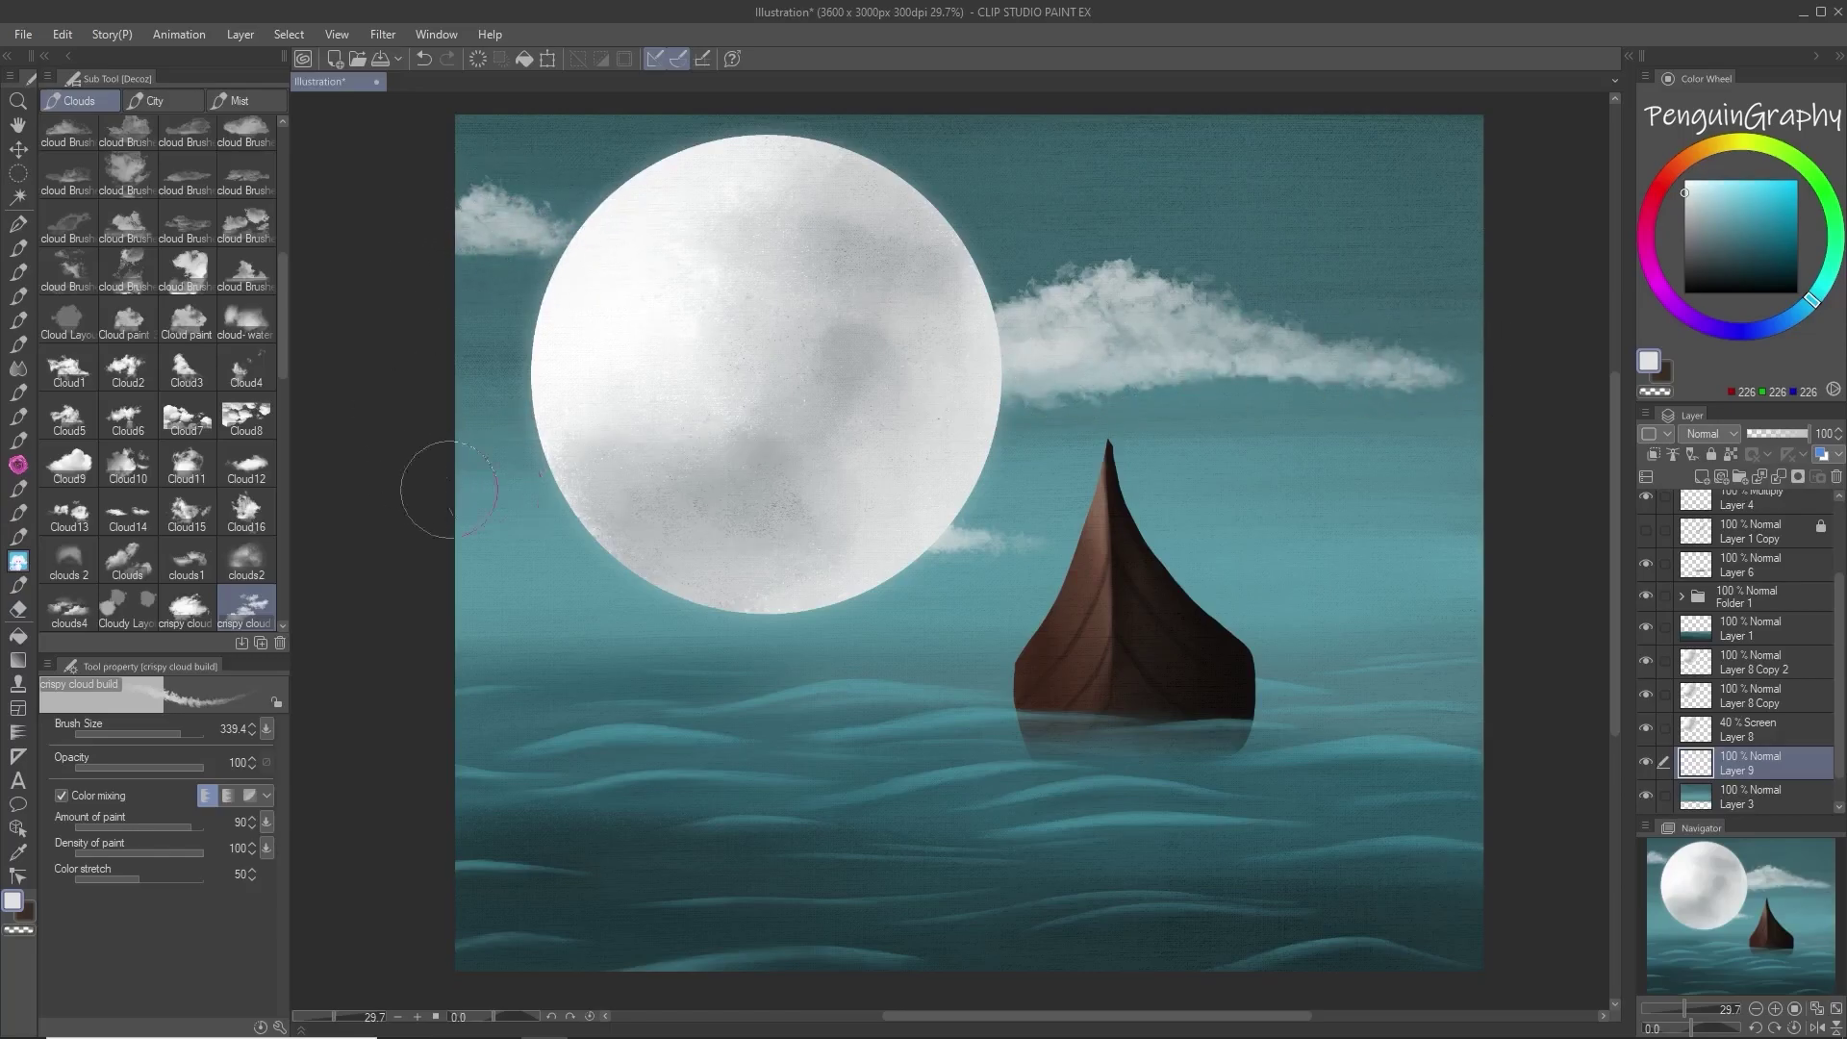
{"action": "mouse_move", "coordinate": [426, 618]}
{"action": "left_mouse_down"}
{"action": "mouse_move", "coordinate": [647, 614]}
{"action": "mouse_move", "coordinate": [529, 589]}
{"action": "mouse_move", "coordinate": [604, 610]}
{"action": "mouse_move", "coordinate": [480, 602]}
{"action": "left_mouse_up"}
{"action": "mouse_move", "coordinate": [1363, 620]}
{"action": "left_mouse_down"}
{"action": "mouse_move", "coordinate": [1317, 611]}
{"action": "mouse_move", "coordinate": [1377, 599]}
{"action": "mouse_move", "coordinate": [1349, 571]}
{"action": "mouse_move", "coordinate": [1314, 606]}
{"action": "left_mouse_up"}
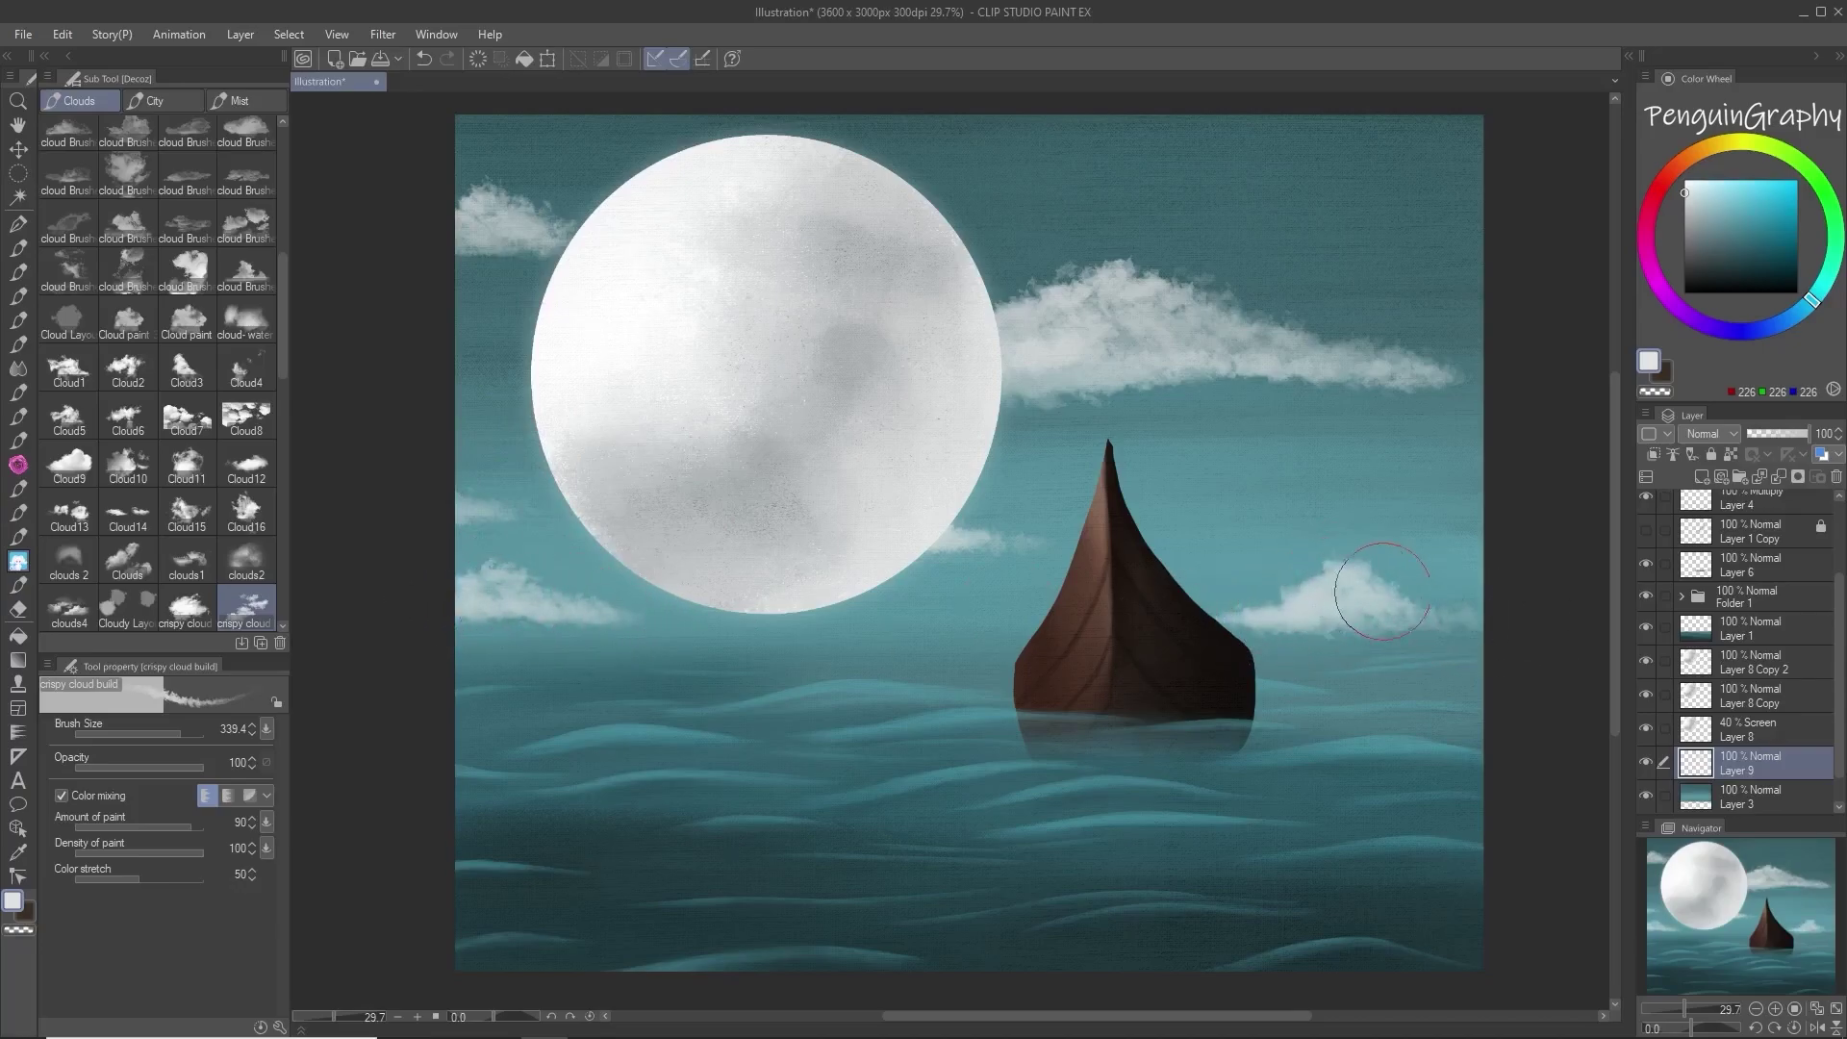
Step: Build up the large cloud right of the moon with a fuller base, puffier peaks and an extension to the canvas edge
{"action": "mouse_move", "coordinate": [1054, 332]}
{"action": "left_mouse_down"}
{"action": "mouse_move", "coordinate": [1093, 297]}
{"action": "mouse_move", "coordinate": [1059, 297]}
{"action": "mouse_move", "coordinate": [1030, 309]}
{"action": "mouse_move", "coordinate": [1224, 339]}
{"action": "mouse_move", "coordinate": [1067, 327]}
{"action": "mouse_move", "coordinate": [1250, 307]}
{"action": "mouse_move", "coordinate": [1330, 358]}
{"action": "left_mouse_up"}
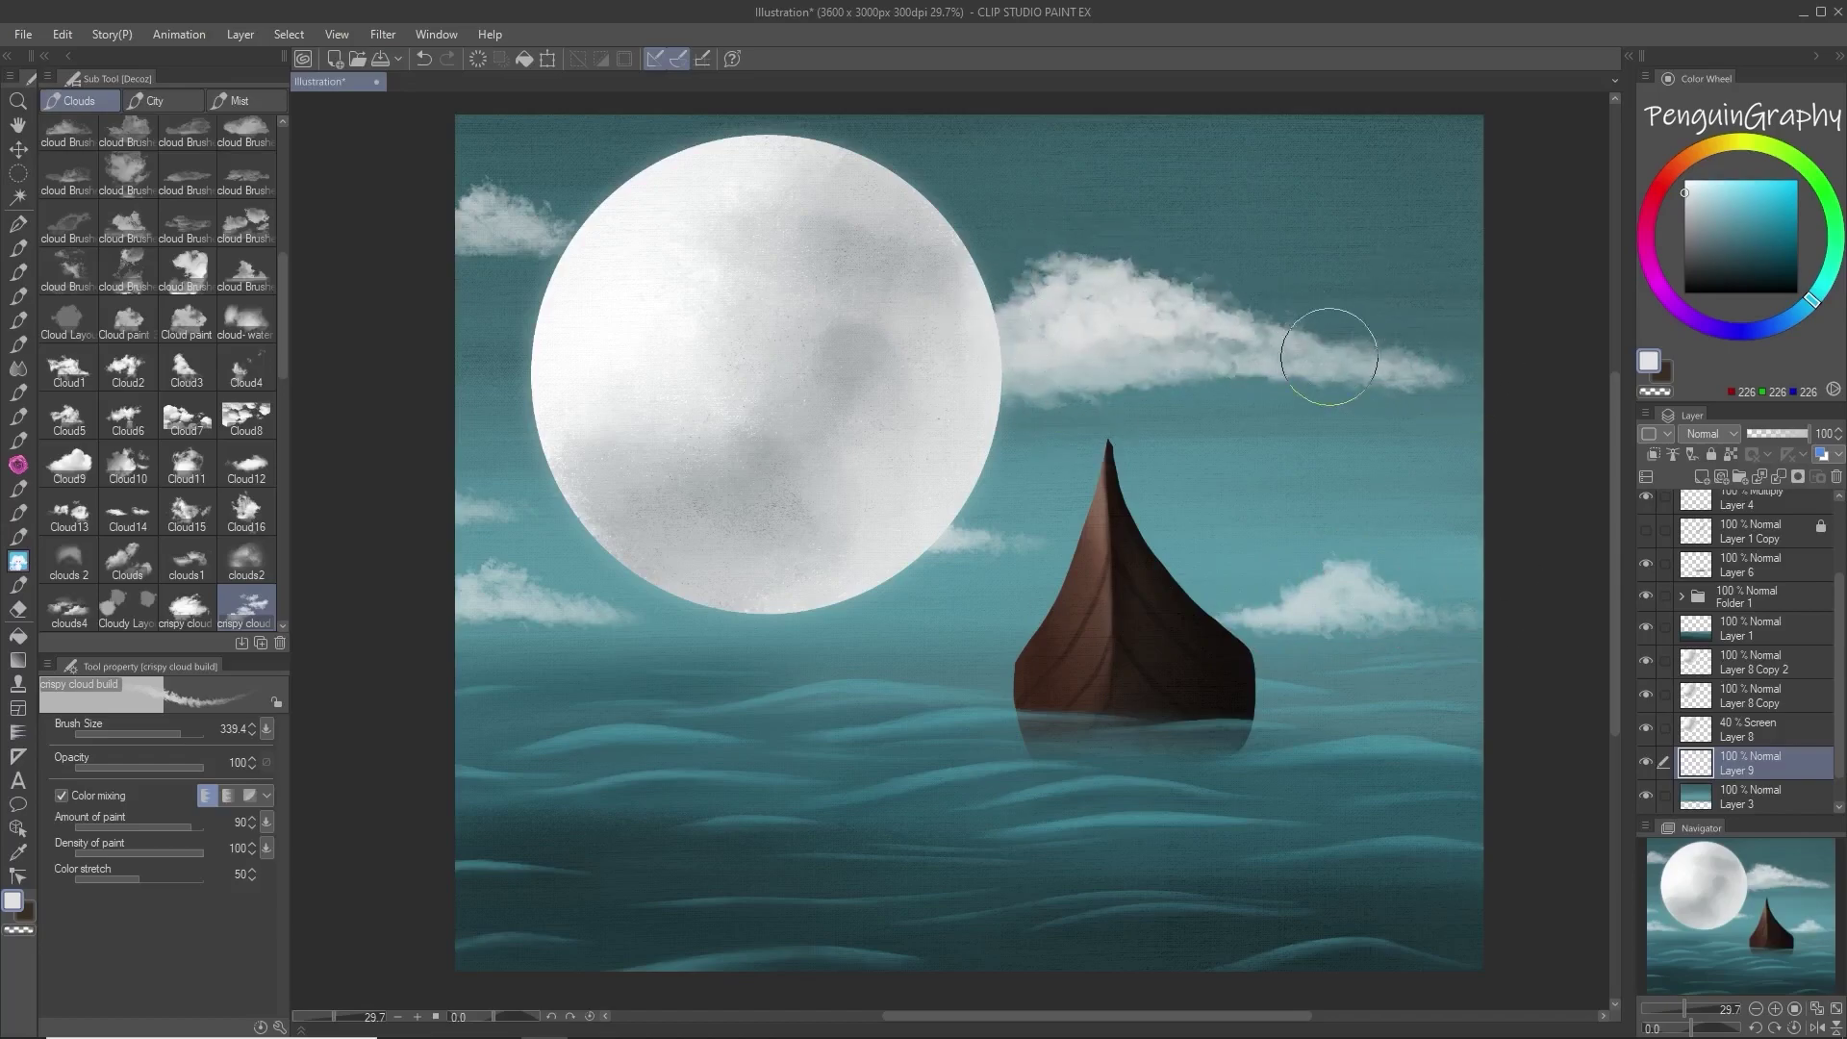
{"action": "mouse_move", "coordinate": [1099, 364]}
{"action": "left_mouse_down"}
{"action": "mouse_move", "coordinate": [1183, 378]}
{"action": "mouse_move", "coordinate": [1278, 293]}
{"action": "left_mouse_up"}
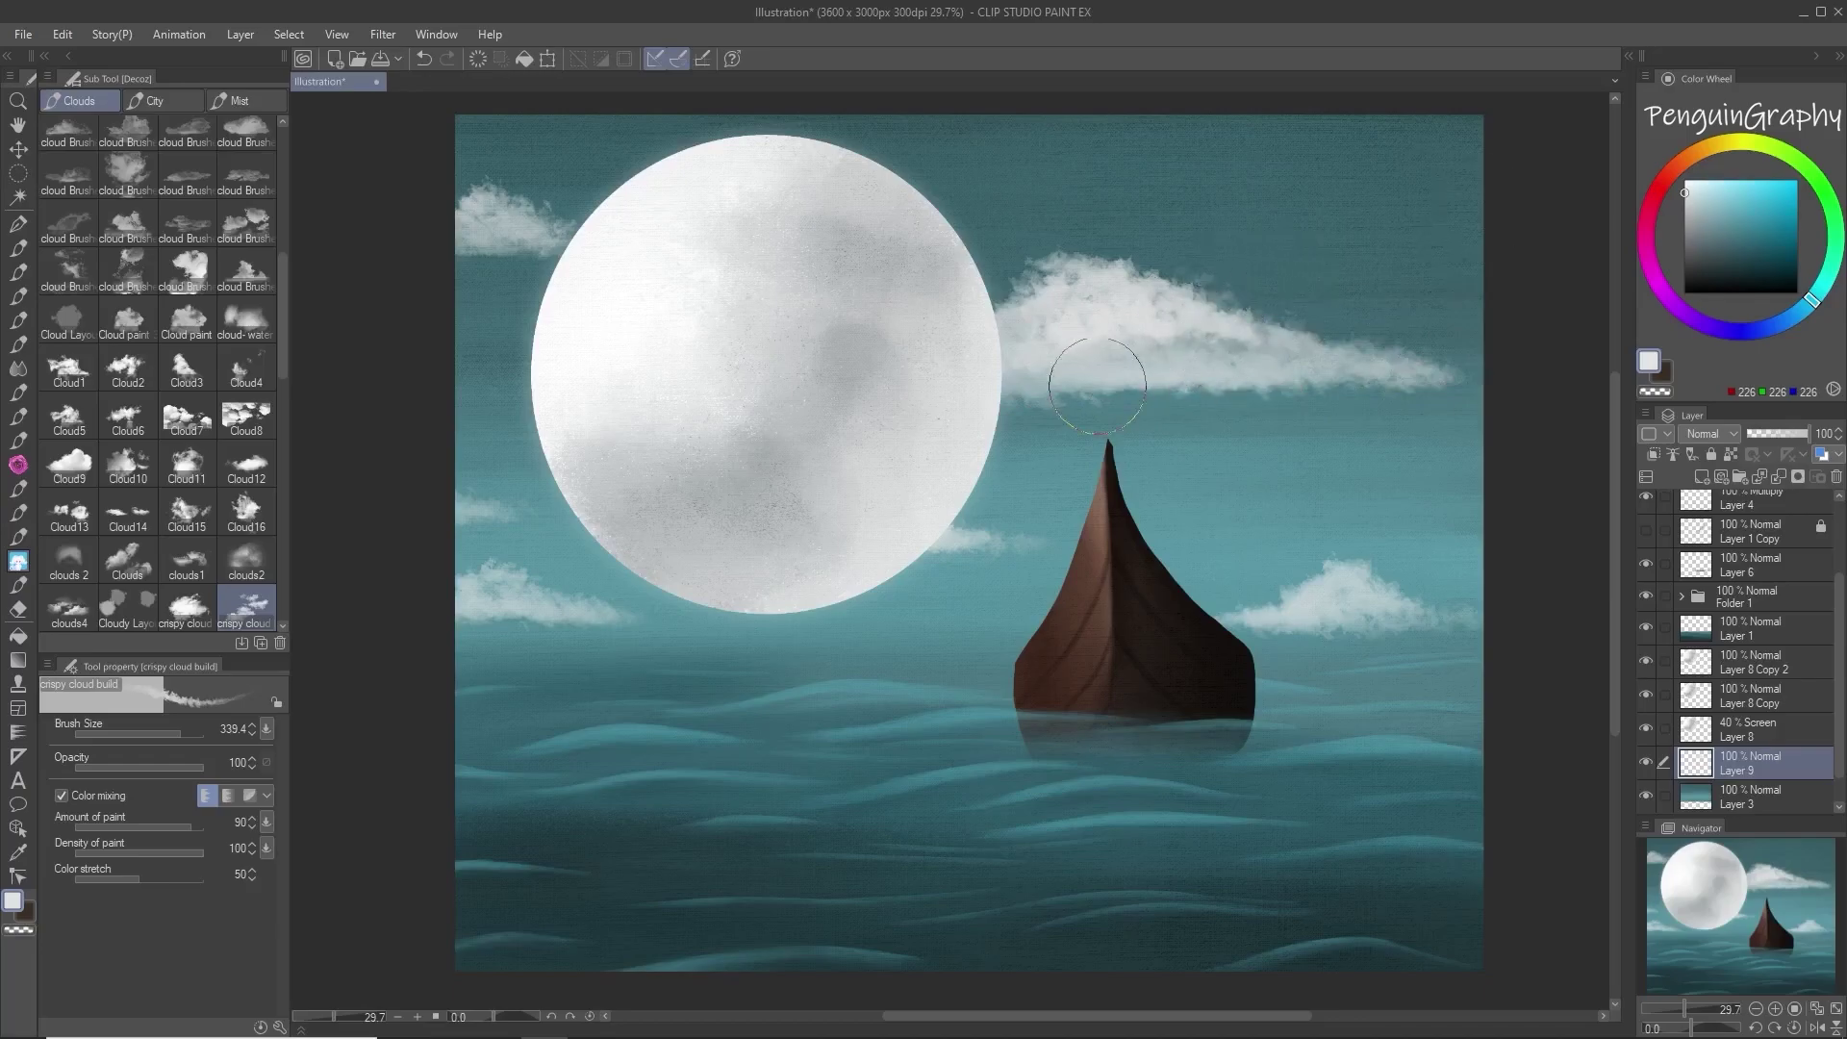
{"action": "mouse_move", "coordinate": [1078, 387]}
{"action": "left_mouse_down"}
{"action": "mouse_move", "coordinate": [993, 390]}
{"action": "mouse_move", "coordinate": [1563, 371]}
{"action": "left_mouse_up"}
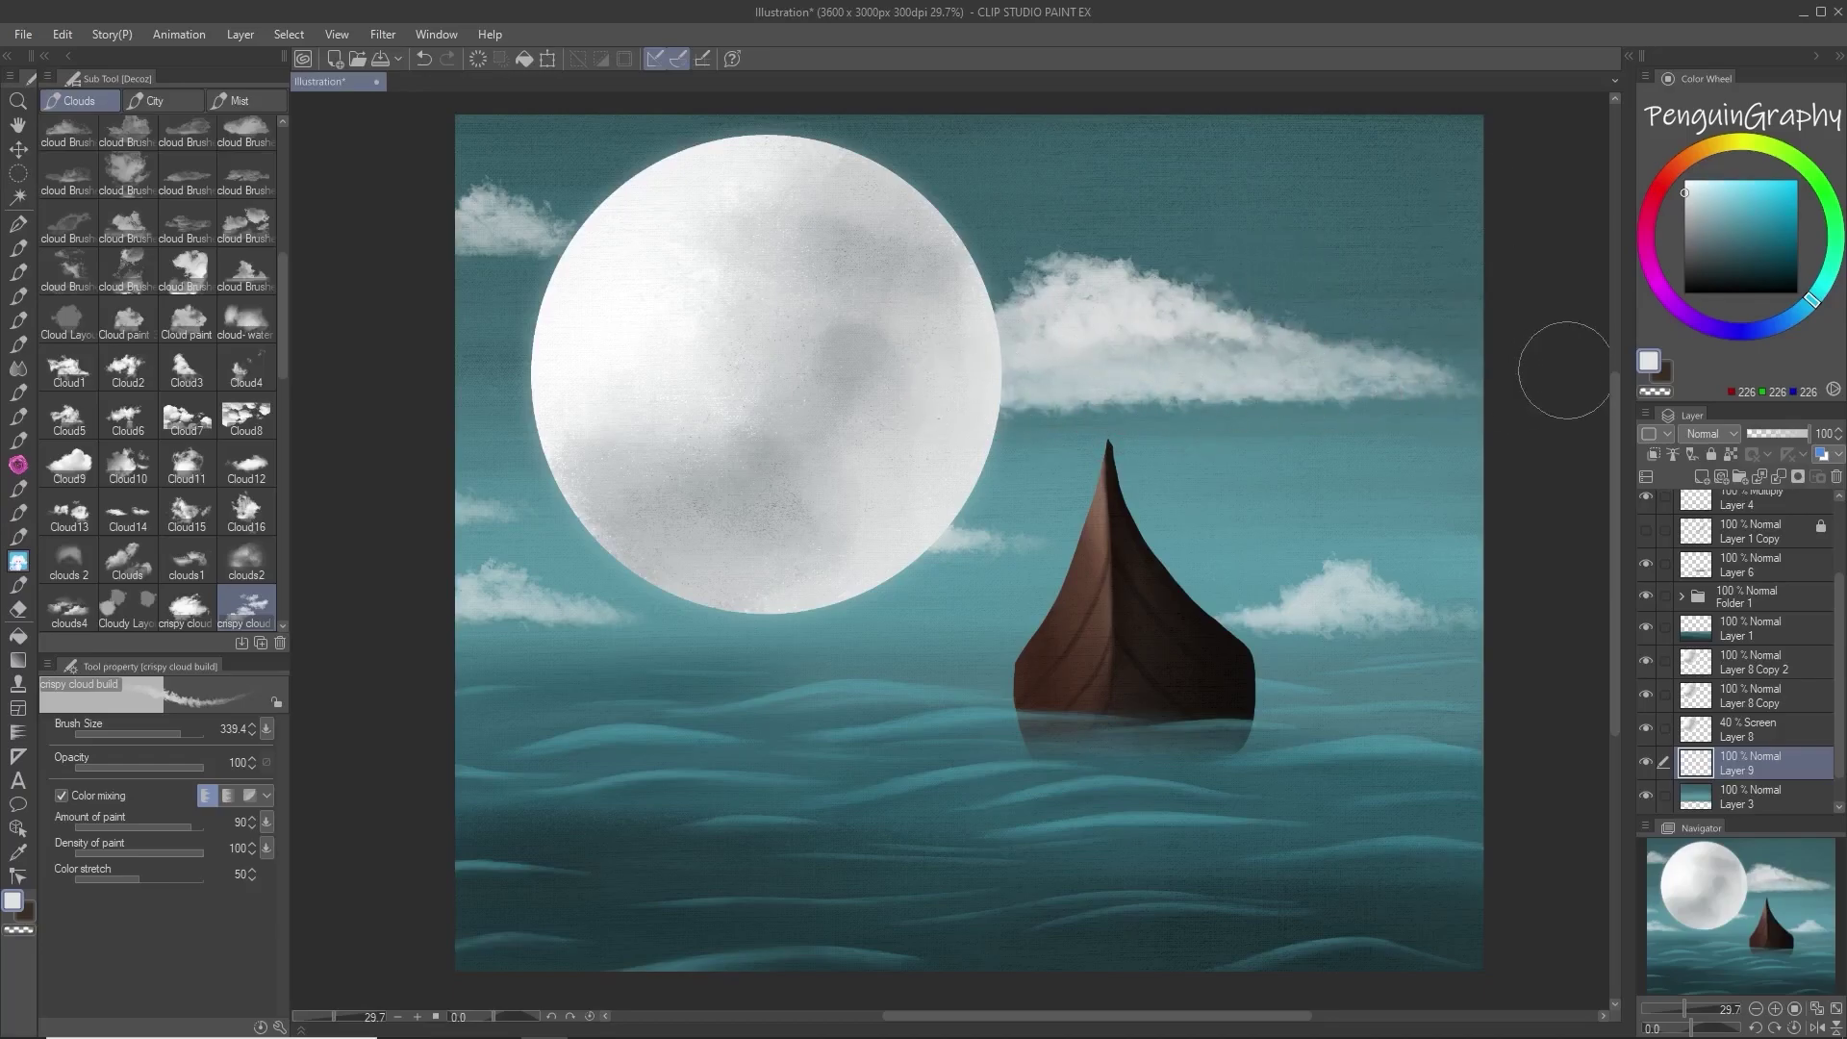
{"action": "left_click_drag", "start_coordinate": [1032, 354], "coordinate": [1135, 347]}
{"action": "mouse_move", "coordinate": [1058, 389]}
{"action": "left_mouse_down"}
{"action": "mouse_move", "coordinate": [1333, 392]}
{"action": "mouse_move", "coordinate": [1520, 358]}
{"action": "left_mouse_up"}
{"action": "mouse_move", "coordinate": [1366, 381]}
{"action": "left_mouse_down"}
{"action": "mouse_move", "coordinate": [1469, 385]}
{"action": "mouse_move", "coordinate": [1450, 371]}
{"action": "left_mouse_up"}
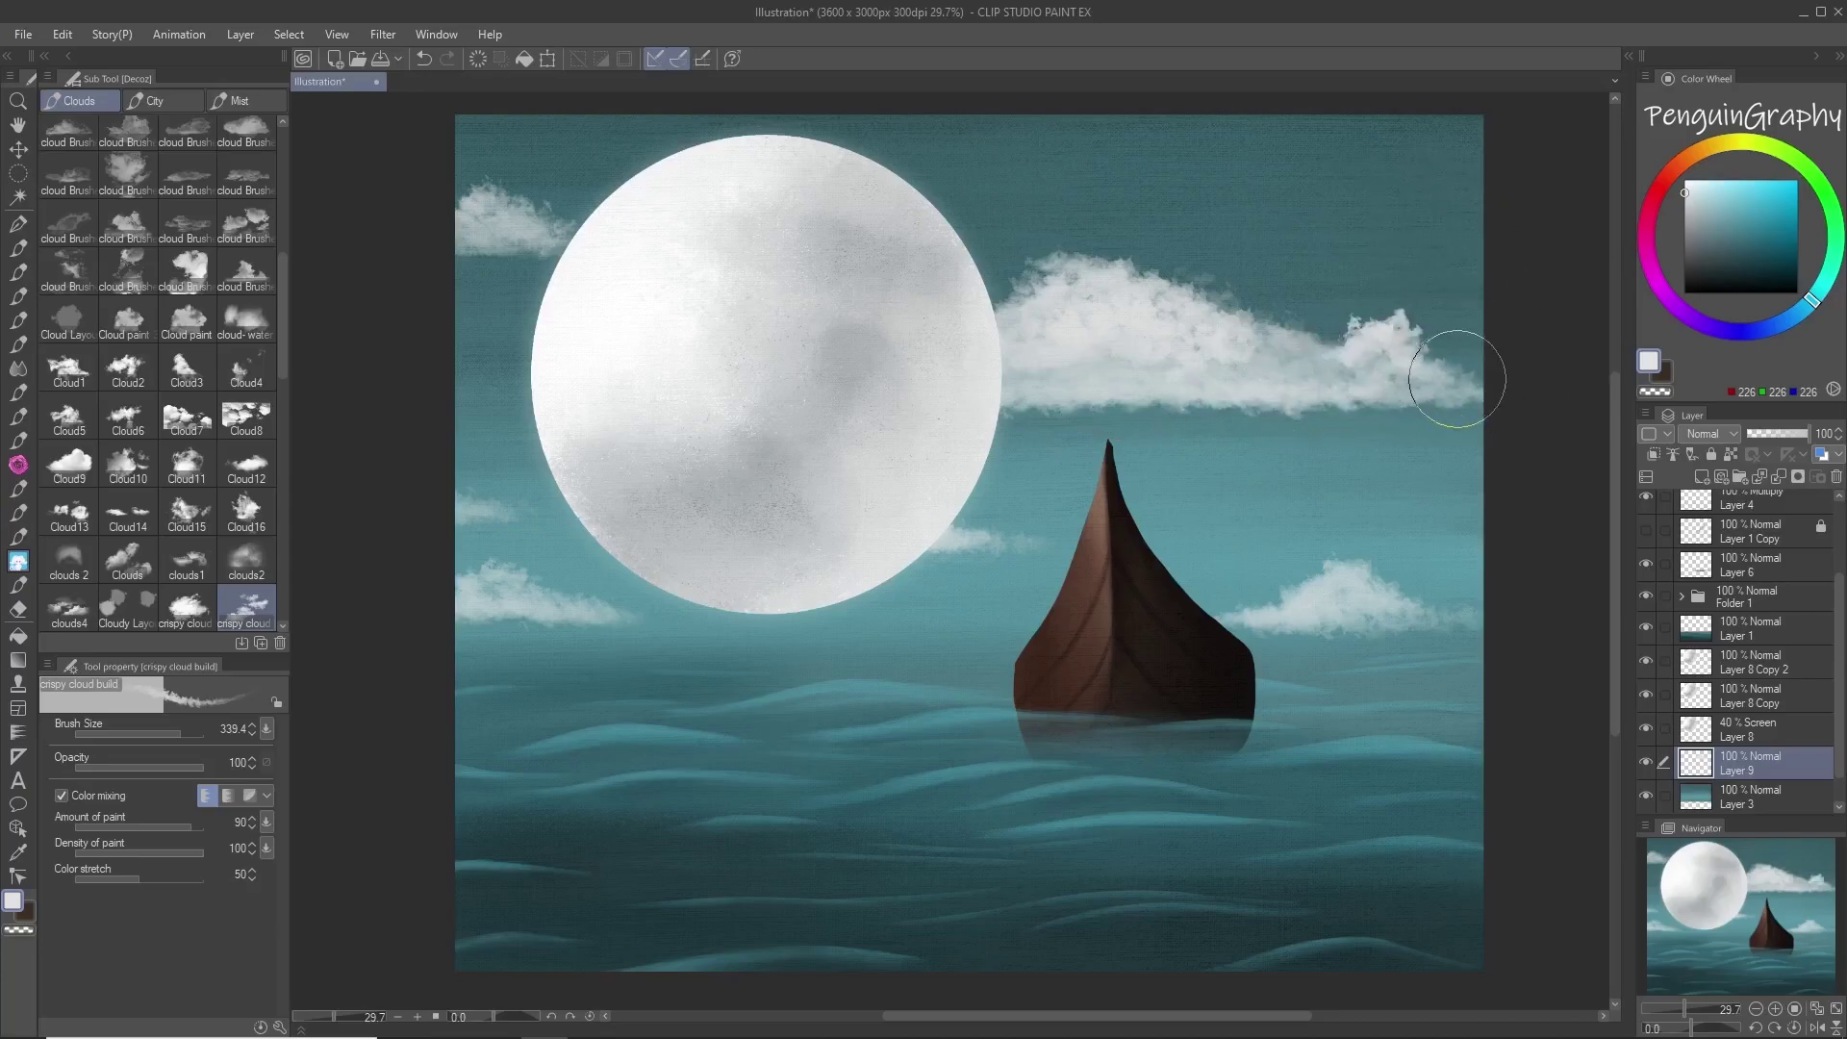
{"action": "mouse_move", "coordinate": [1250, 337]}
{"action": "left_mouse_down"}
{"action": "mouse_move", "coordinate": [1463, 377]}
{"action": "mouse_move", "coordinate": [1200, 325]}
{"action": "mouse_move", "coordinate": [1218, 297]}
{"action": "mouse_move", "coordinate": [1227, 332]}
{"action": "mouse_move", "coordinate": [1037, 290]}
{"action": "mouse_move", "coordinate": [1096, 283]}
{"action": "mouse_move", "coordinate": [1005, 299]}
{"action": "mouse_move", "coordinate": [1084, 264]}
{"action": "mouse_move", "coordinate": [1149, 299]}
{"action": "mouse_move", "coordinate": [1070, 249]}
{"action": "left_mouse_up"}
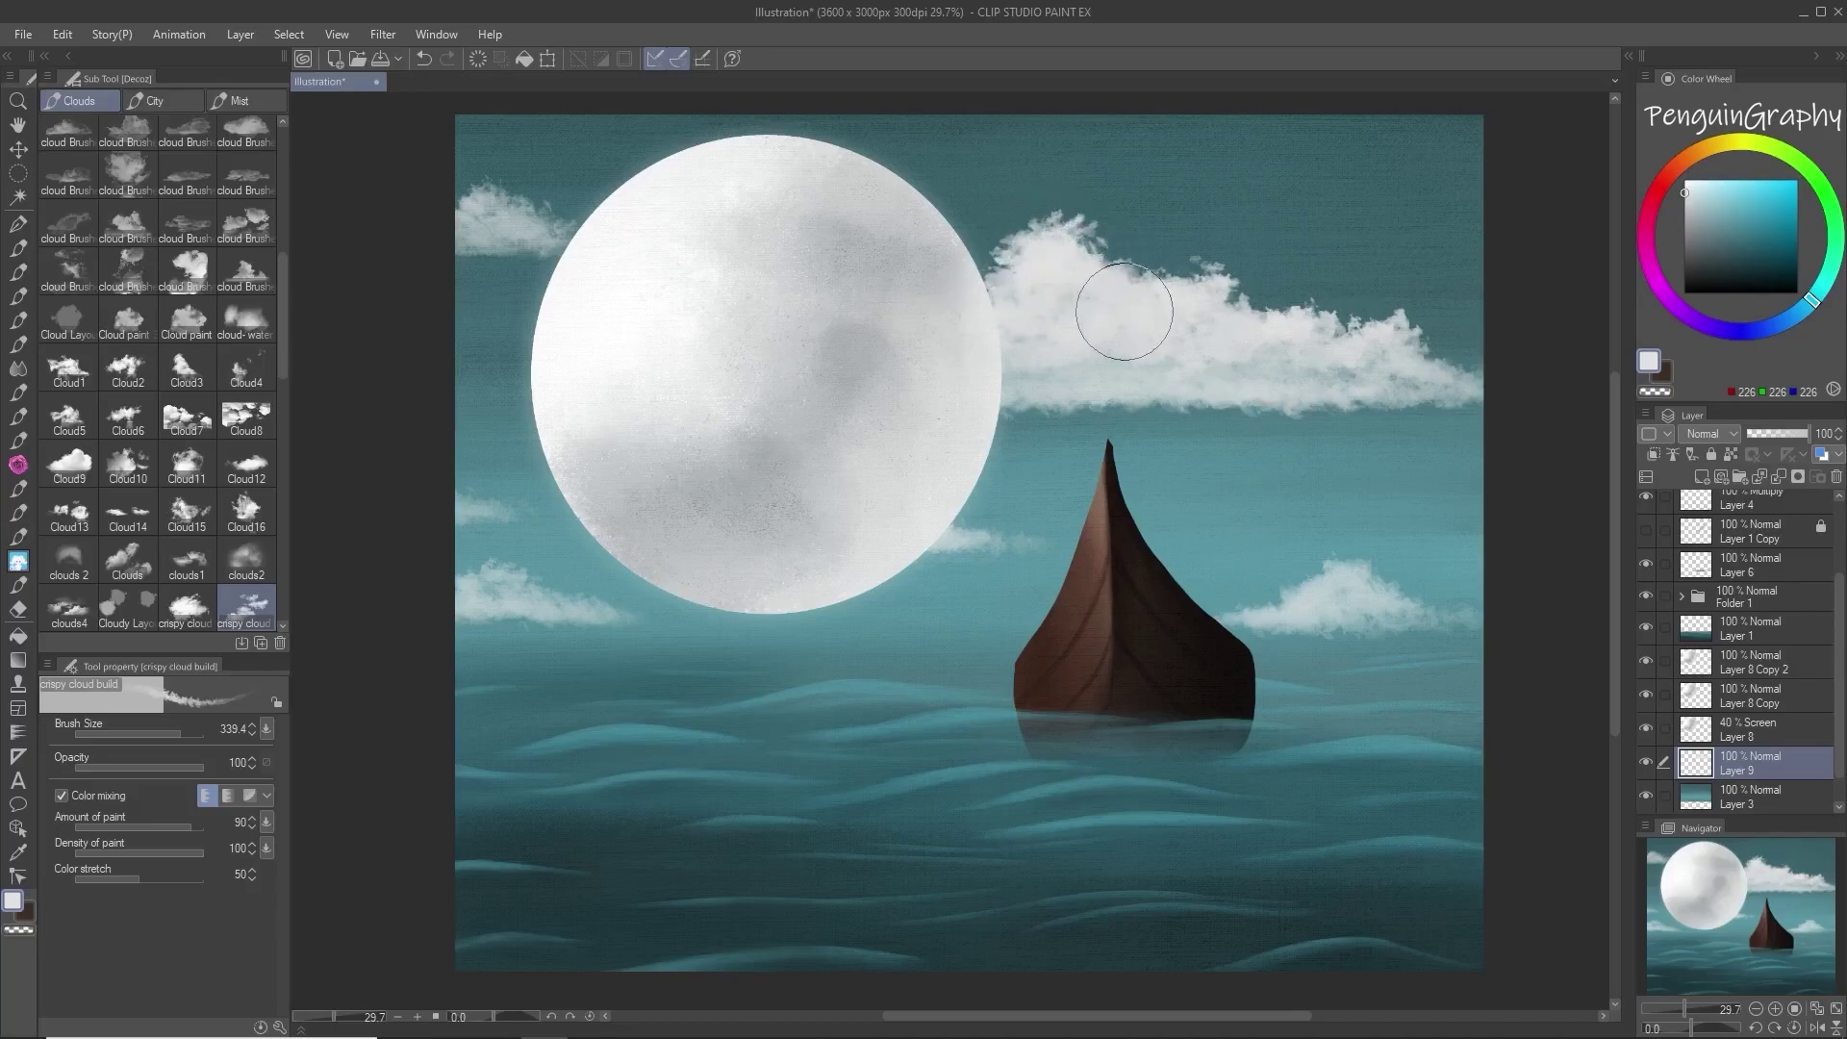
Step: Brighten the small clouds at the horizon and left edge, and paint a small cloud in the sky's upper right corner
{"action": "left_click_drag", "start_coordinate": [1316, 604], "coordinate": [1368, 587]}
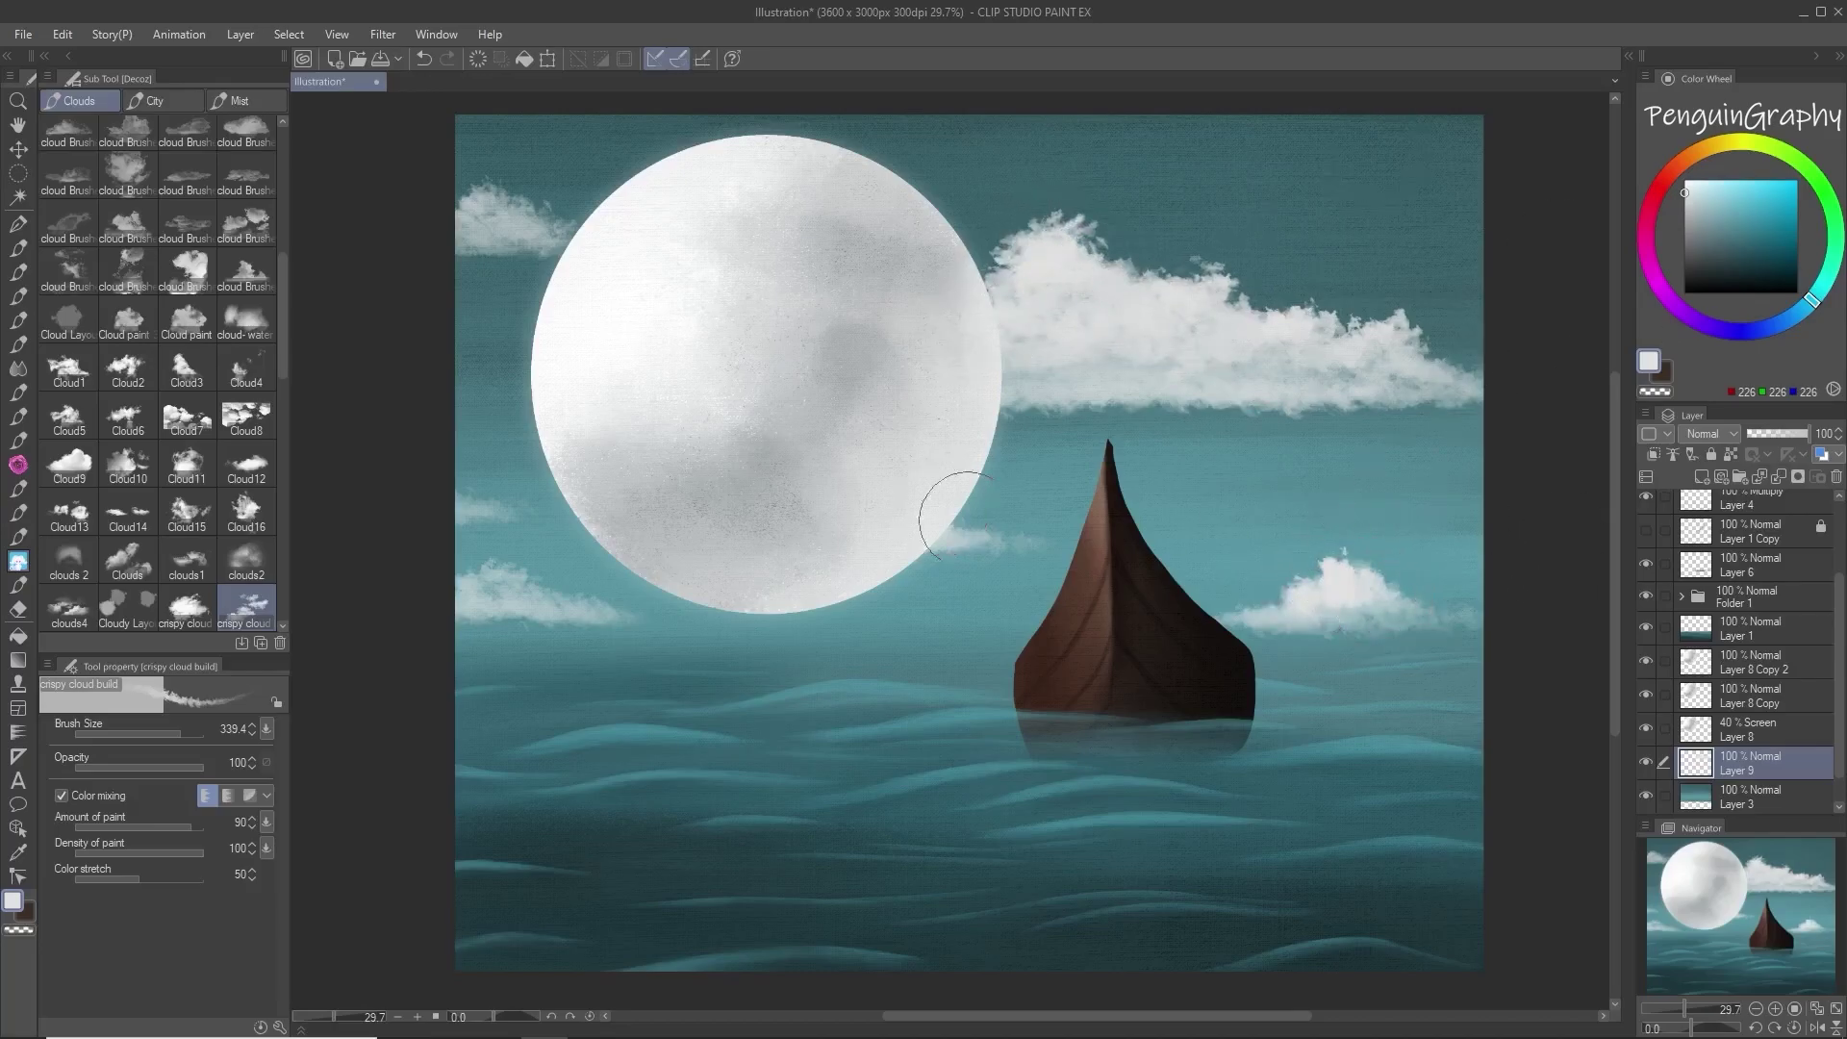
{"action": "left_click_drag", "start_coordinate": [486, 592], "coordinate": [505, 582]}
{"action": "mouse_move", "coordinate": [477, 209]}
{"action": "left_mouse_down"}
{"action": "mouse_move", "coordinate": [437, 215]}
{"action": "mouse_move", "coordinate": [475, 198]}
{"action": "left_mouse_up"}
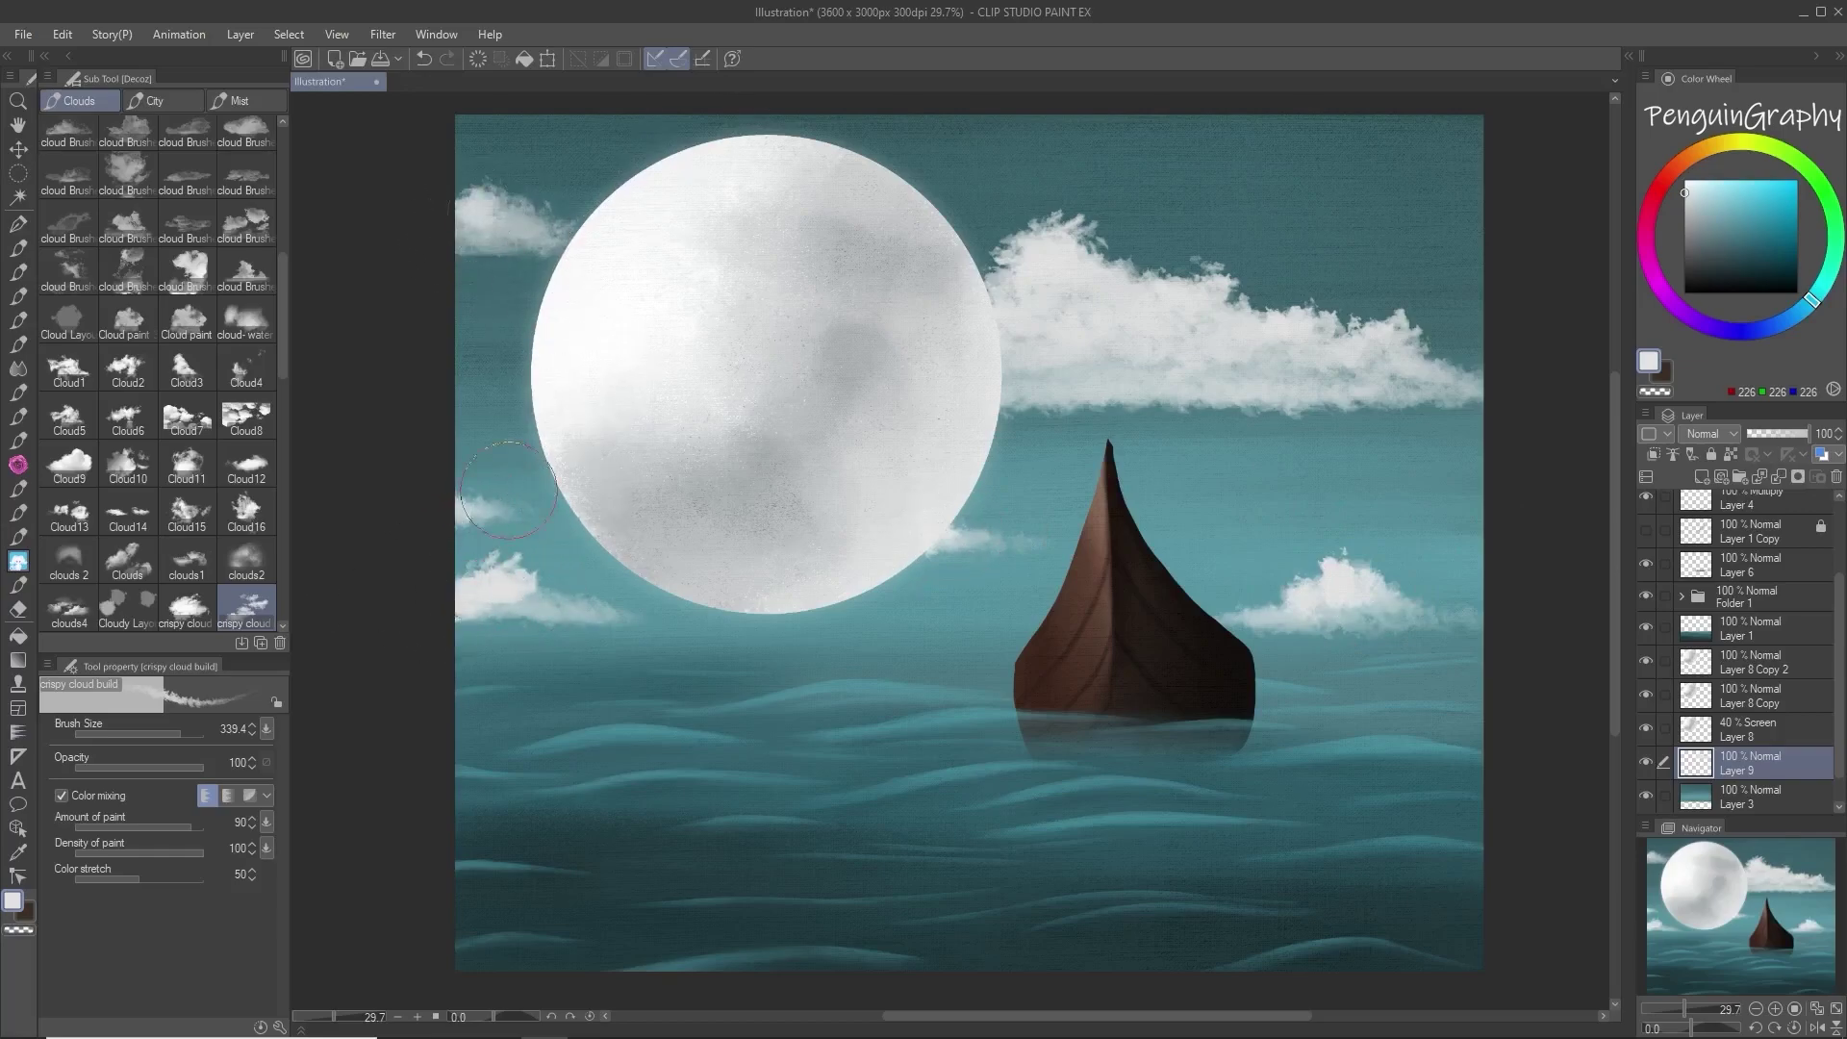
{"action": "mouse_move", "coordinate": [1435, 152]}
{"action": "left_mouse_down"}
{"action": "mouse_move", "coordinate": [1371, 159]}
{"action": "mouse_move", "coordinate": [1507, 149]}
{"action": "mouse_move", "coordinate": [1422, 134]}
{"action": "mouse_move", "coordinate": [1453, 143]}
{"action": "mouse_move", "coordinate": [1356, 151]}
{"action": "mouse_move", "coordinate": [1471, 148]}
{"action": "mouse_move", "coordinate": [1352, 149]}
{"action": "left_mouse_up"}
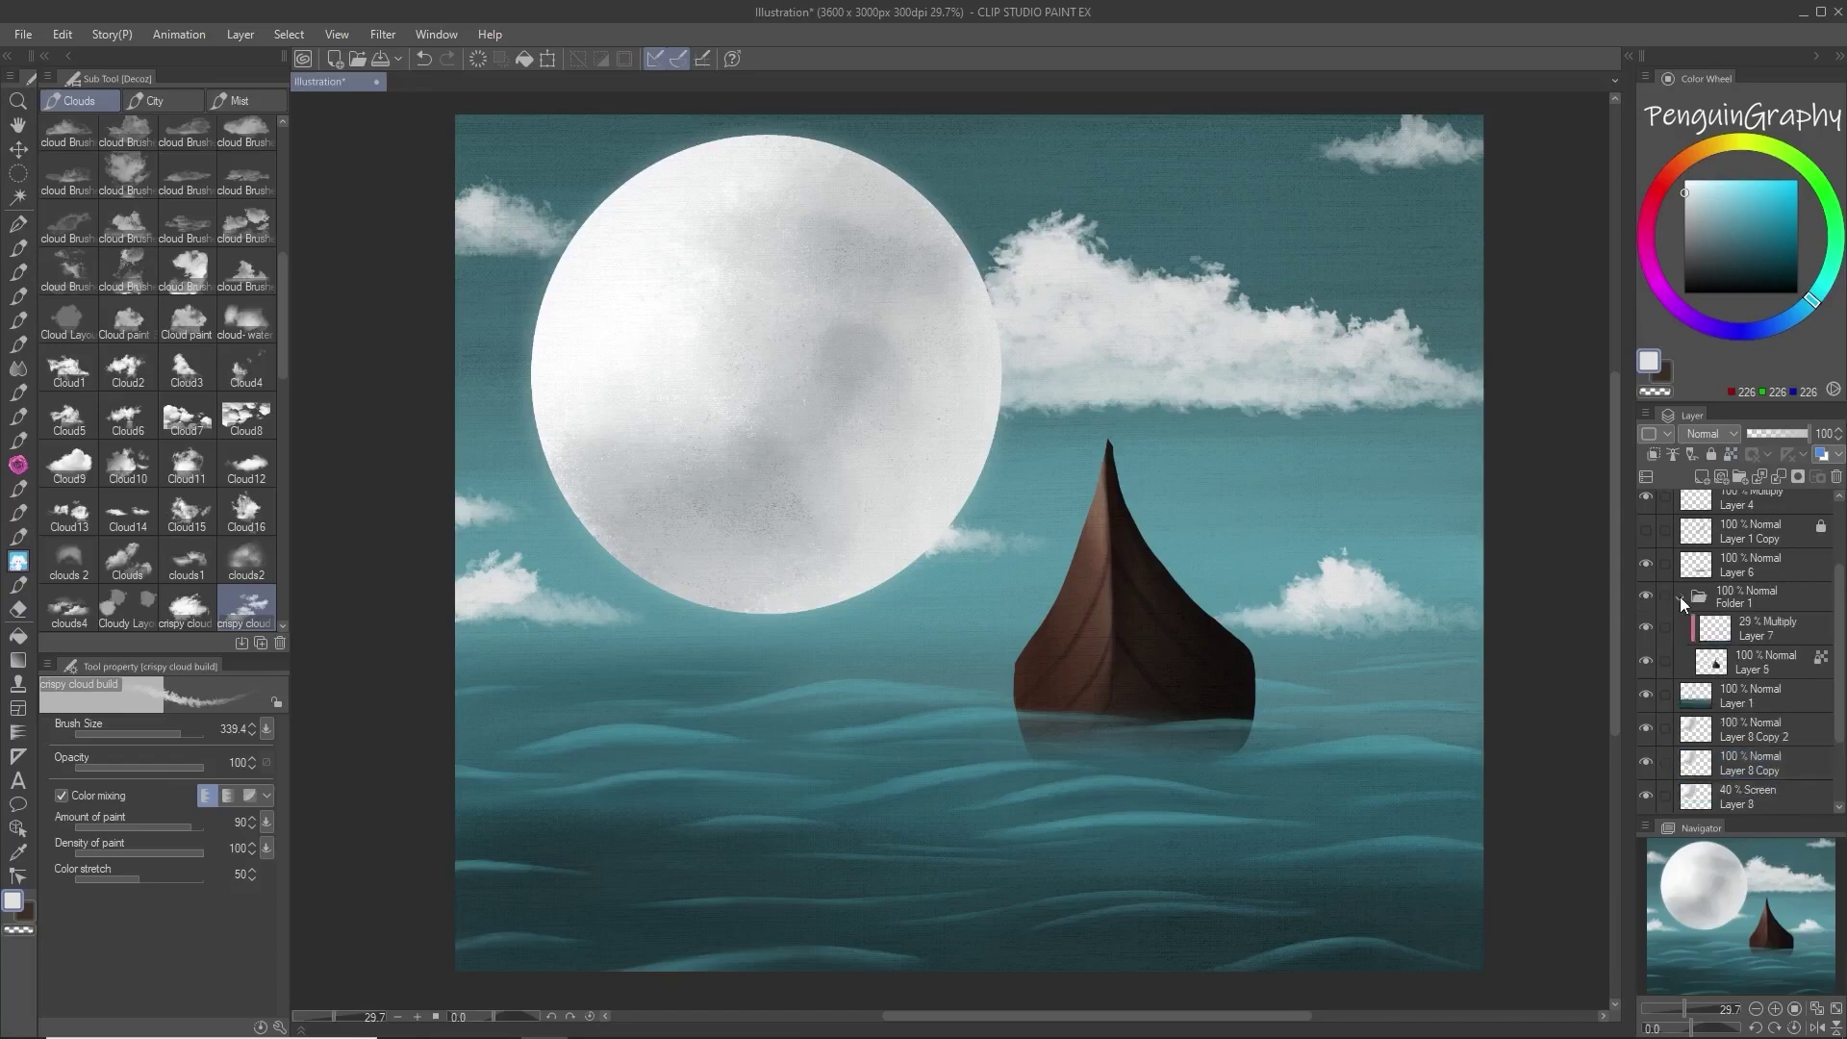
Step: Group the moon layers Layer 8, Layer 8 Copy and Layer 8 Copy 2 into a folder and collapse it
{"action": "scroll", "coordinate": [1680, 596], "scroll_direction": "down", "scroll_amount": 1}
{"action": "left_click", "coordinate": [1647, 731]}
{"action": "left_click", "coordinate": [1647, 730]}
{"action": "left_click", "coordinate": [1772, 694]}
{"action": "left_click", "coordinate": [1773, 661], "text": "ctrl"}
{"action": "left_click", "coordinate": [1776, 598], "text": "ctrl"}
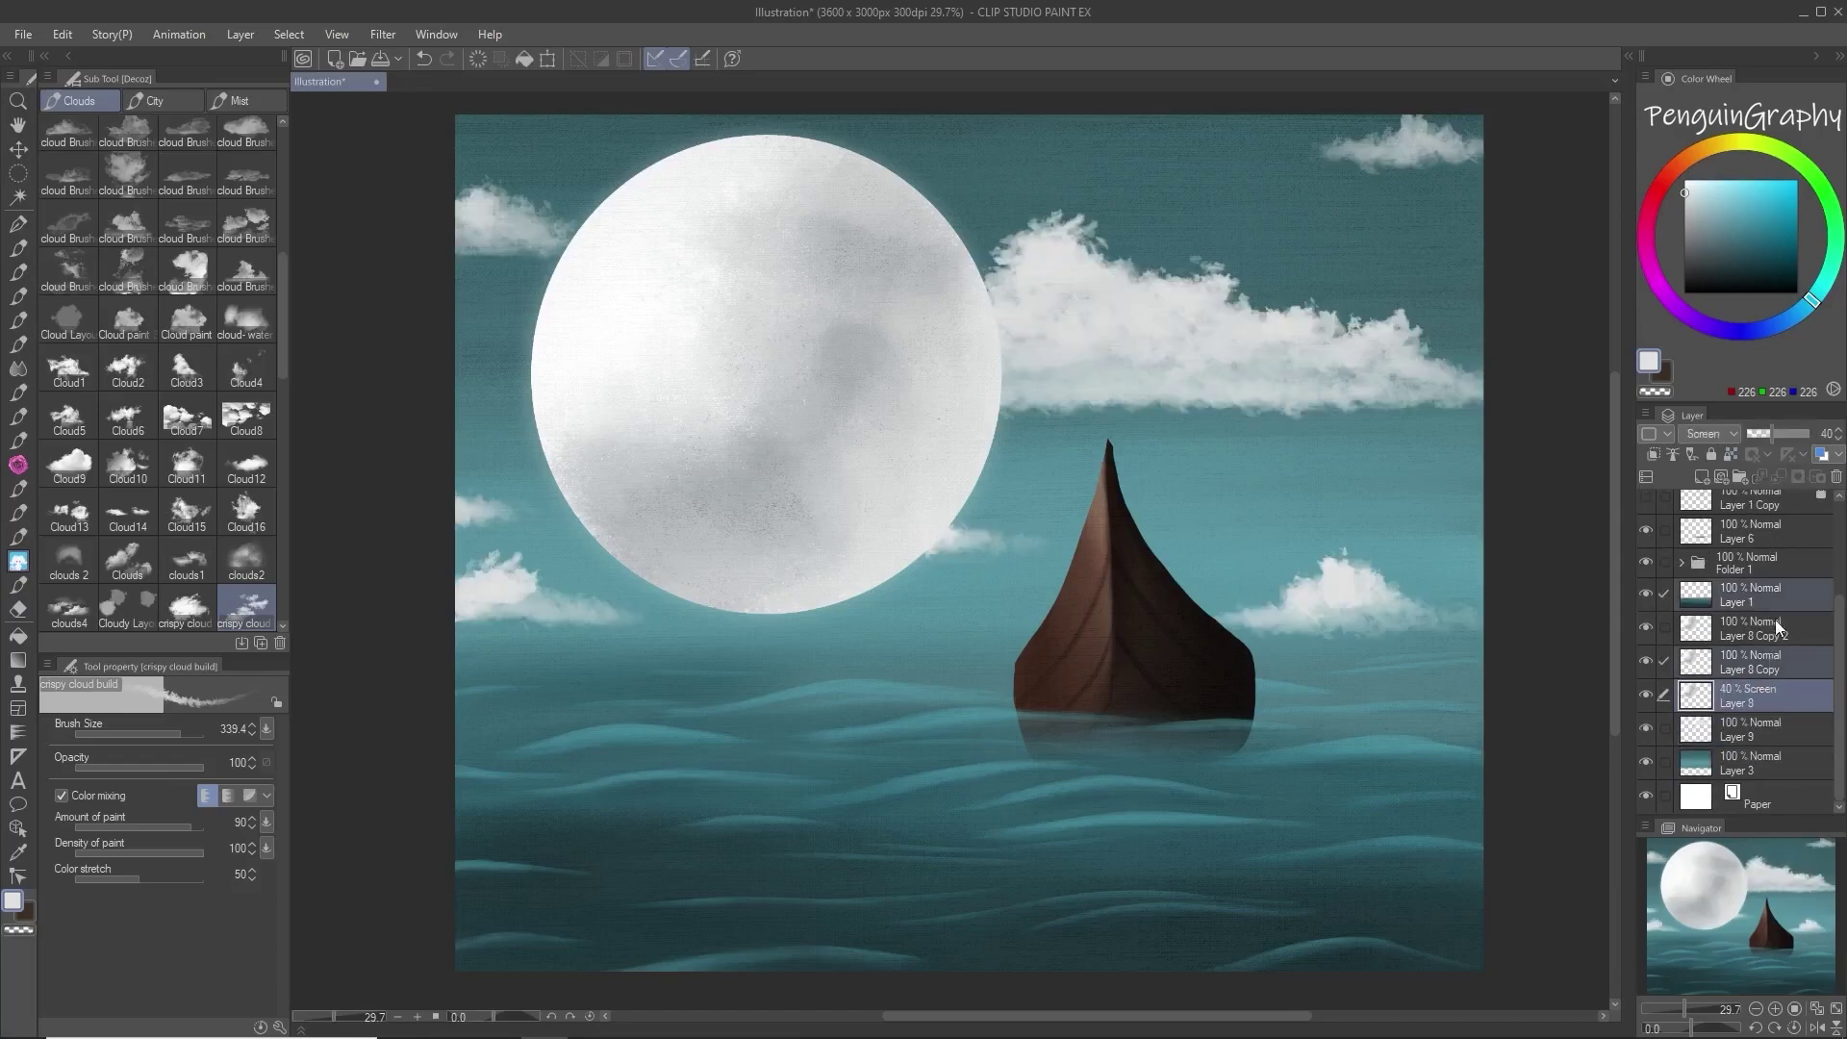
{"action": "left_click", "coordinate": [1775, 630], "text": "shift"}
{"action": "right_click", "coordinate": [1777, 704]}
{"action": "left_click", "coordinate": [1730, 304]}
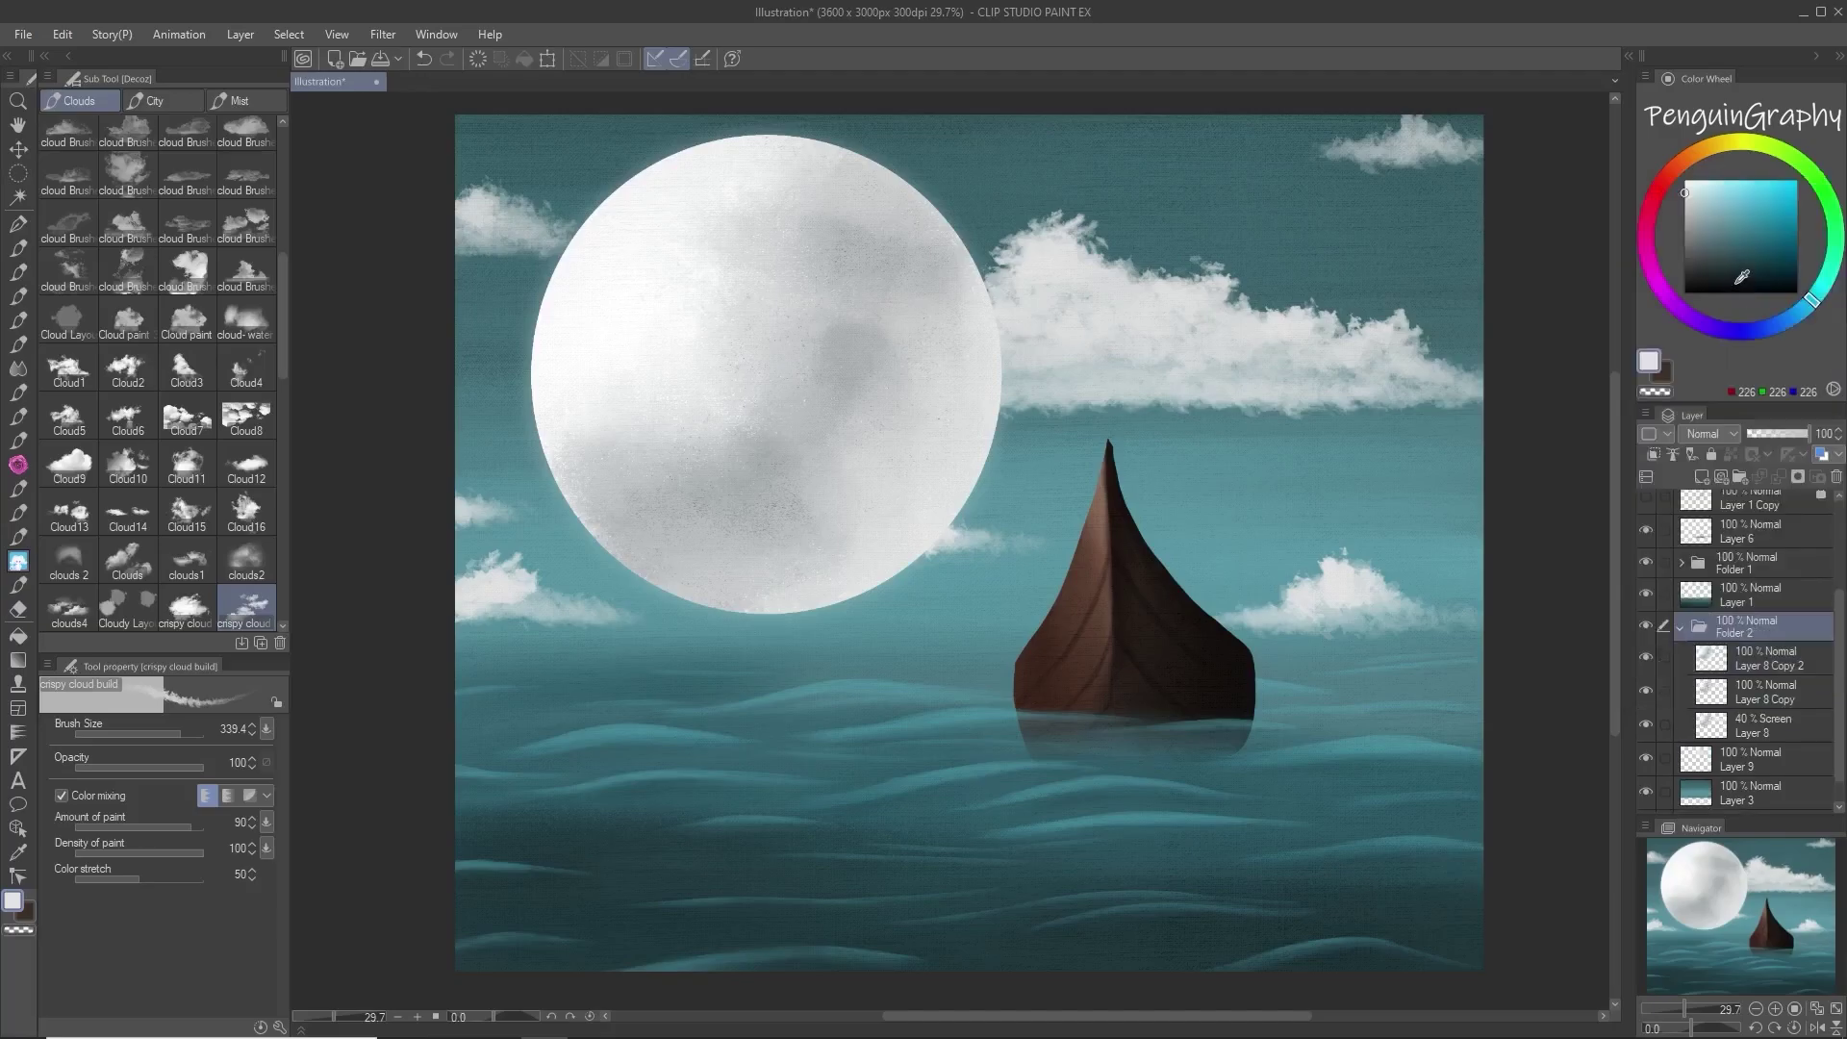
{"action": "left_click", "coordinate": [1681, 628]}
Step: Scale the moon folder down proportionally and reposition the moon over the clouds in the left half of the sky
{"action": "left_click", "coordinate": [548, 58]}
{"action": "left_click_drag", "start_coordinate": [1016, 632], "coordinate": [962, 576]}
{"action": "left_click_drag", "start_coordinate": [853, 409], "coordinate": [853, 465]}
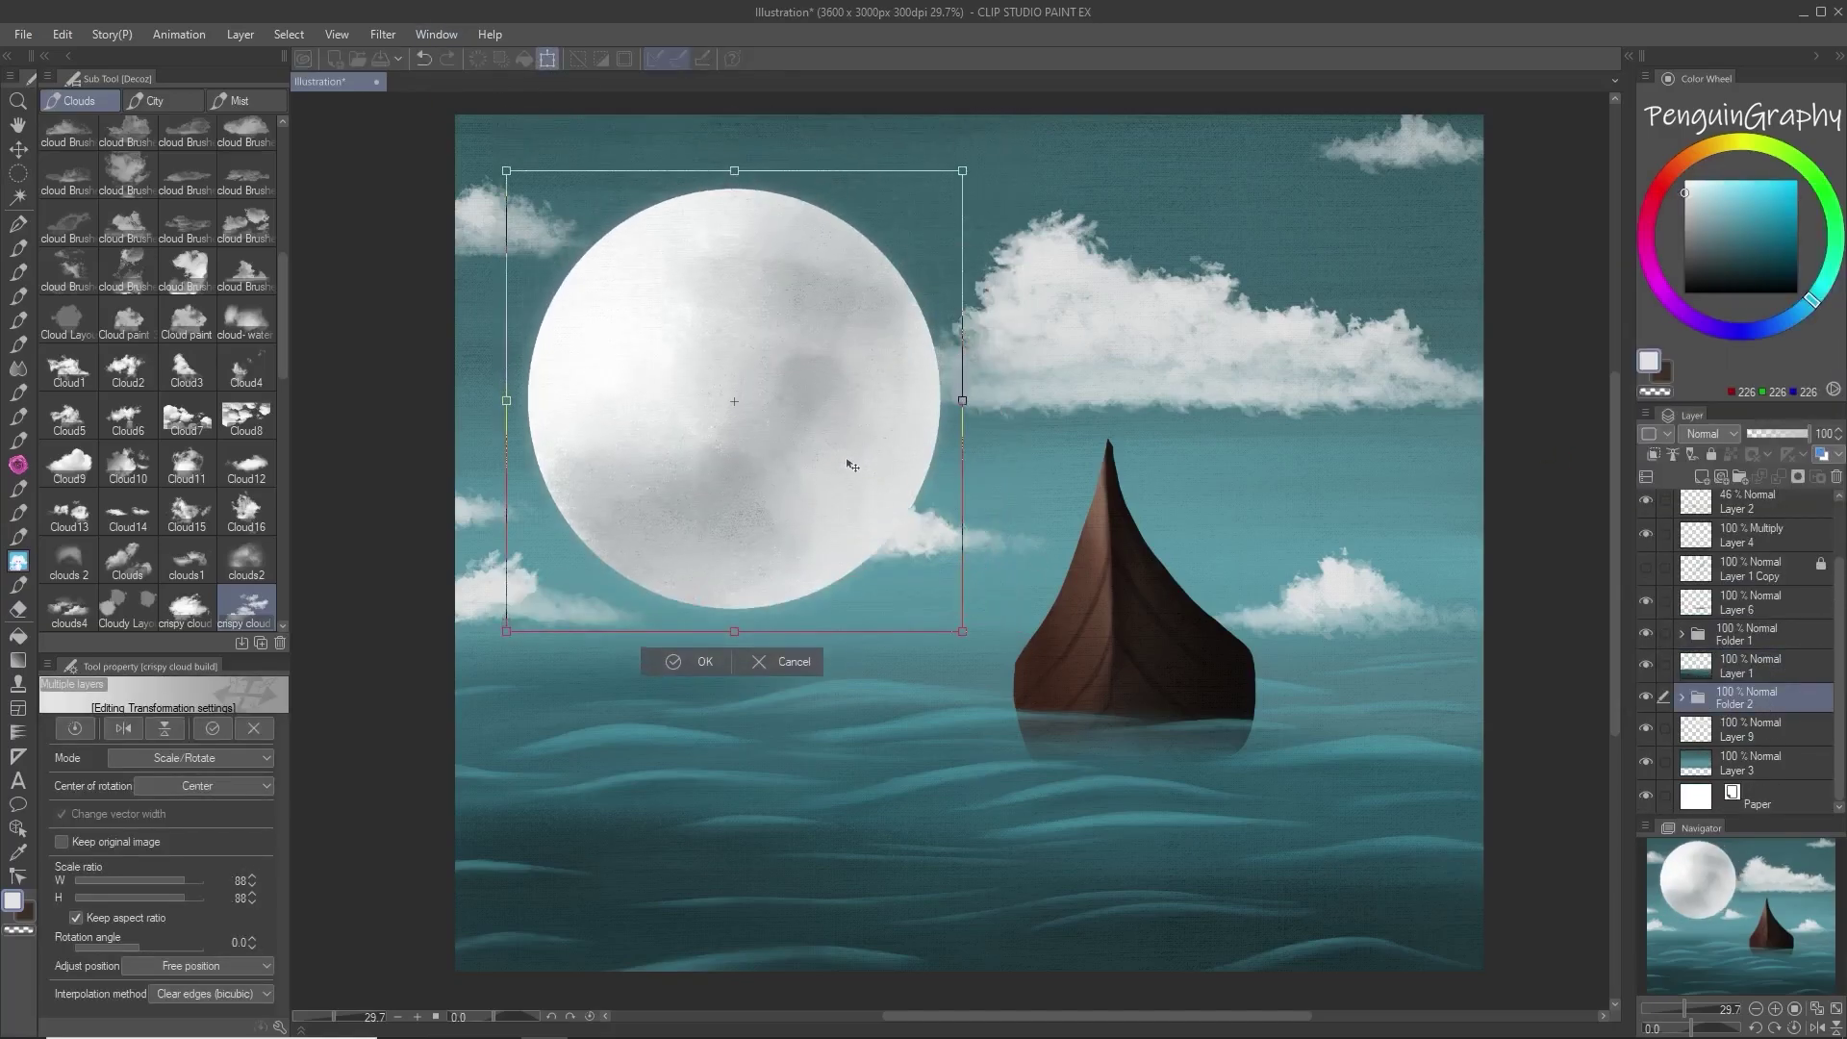
{"action": "left_click_drag", "start_coordinate": [962, 632], "coordinate": [936, 606]}
{"action": "left_click_drag", "start_coordinate": [832, 474], "coordinate": [865, 488]}
{"action": "left_click", "coordinate": [713, 645]}
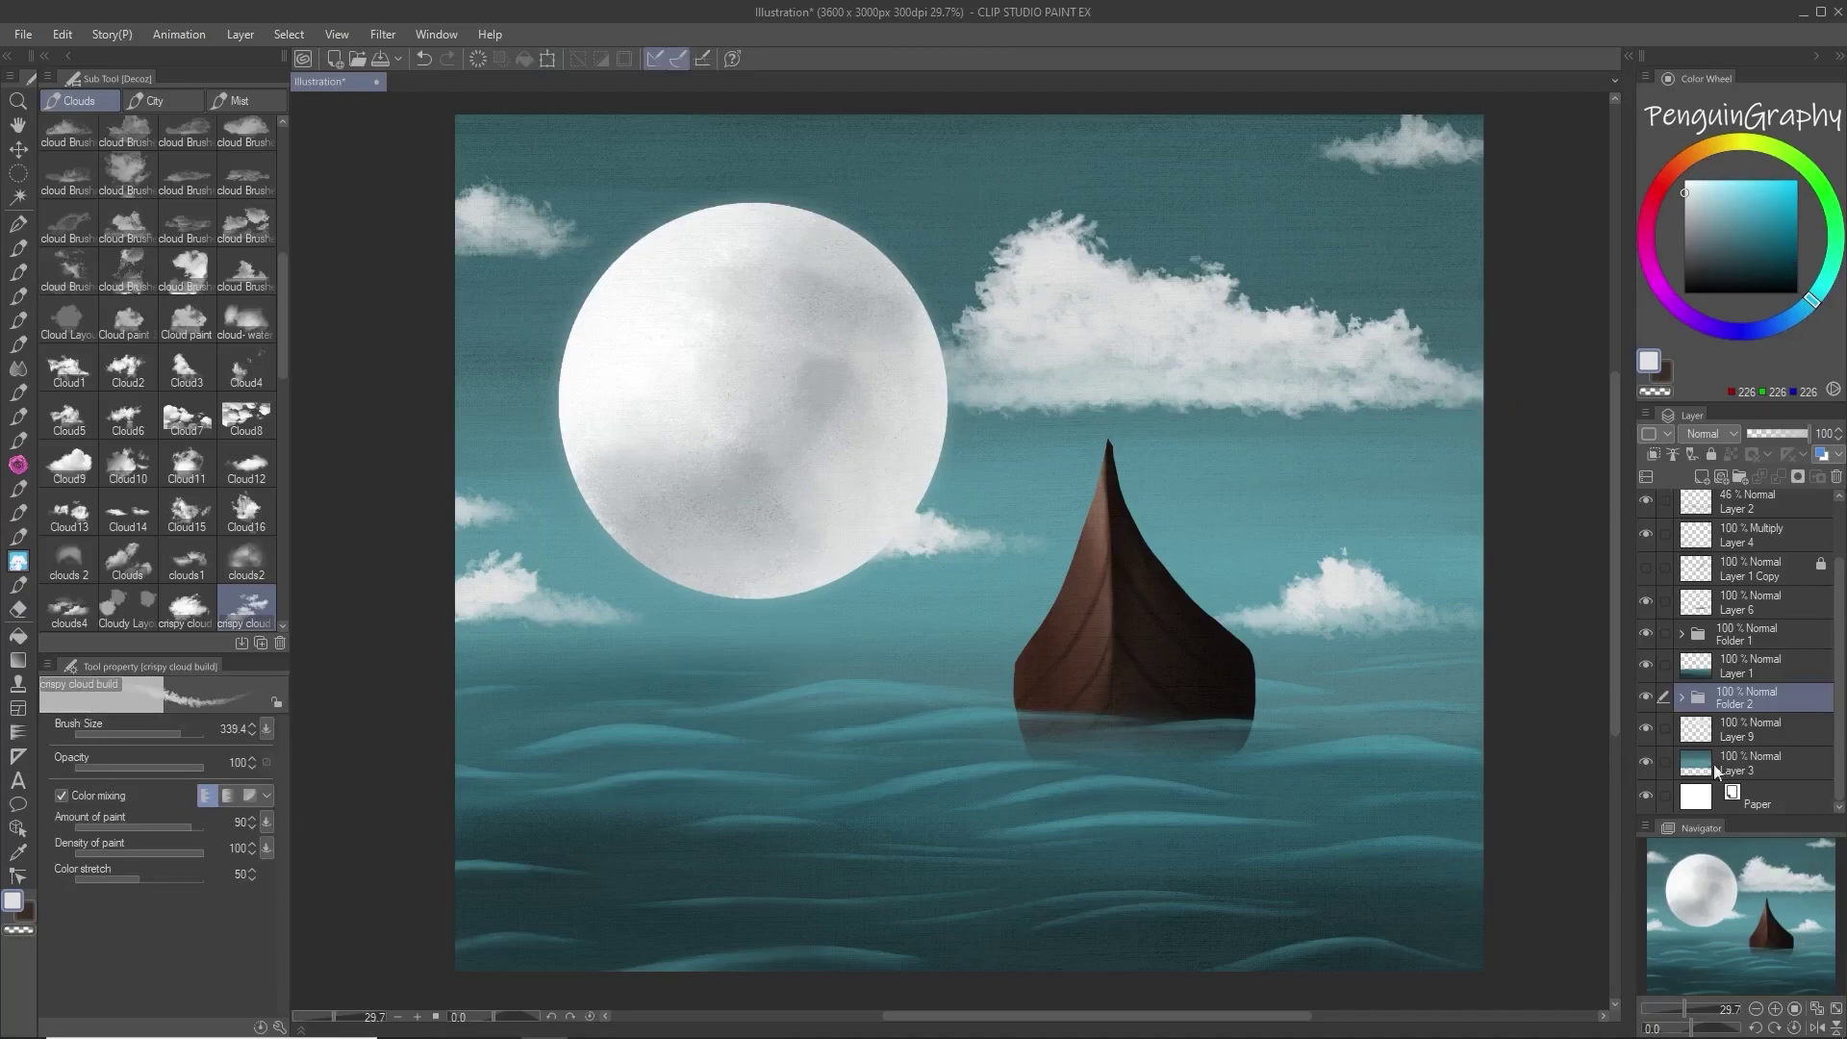
Step: Shift the hue of the sky background, Layer 3, by 10 with Hue/Saturation/Luminosity
{"action": "left_click", "coordinate": [1766, 760]}
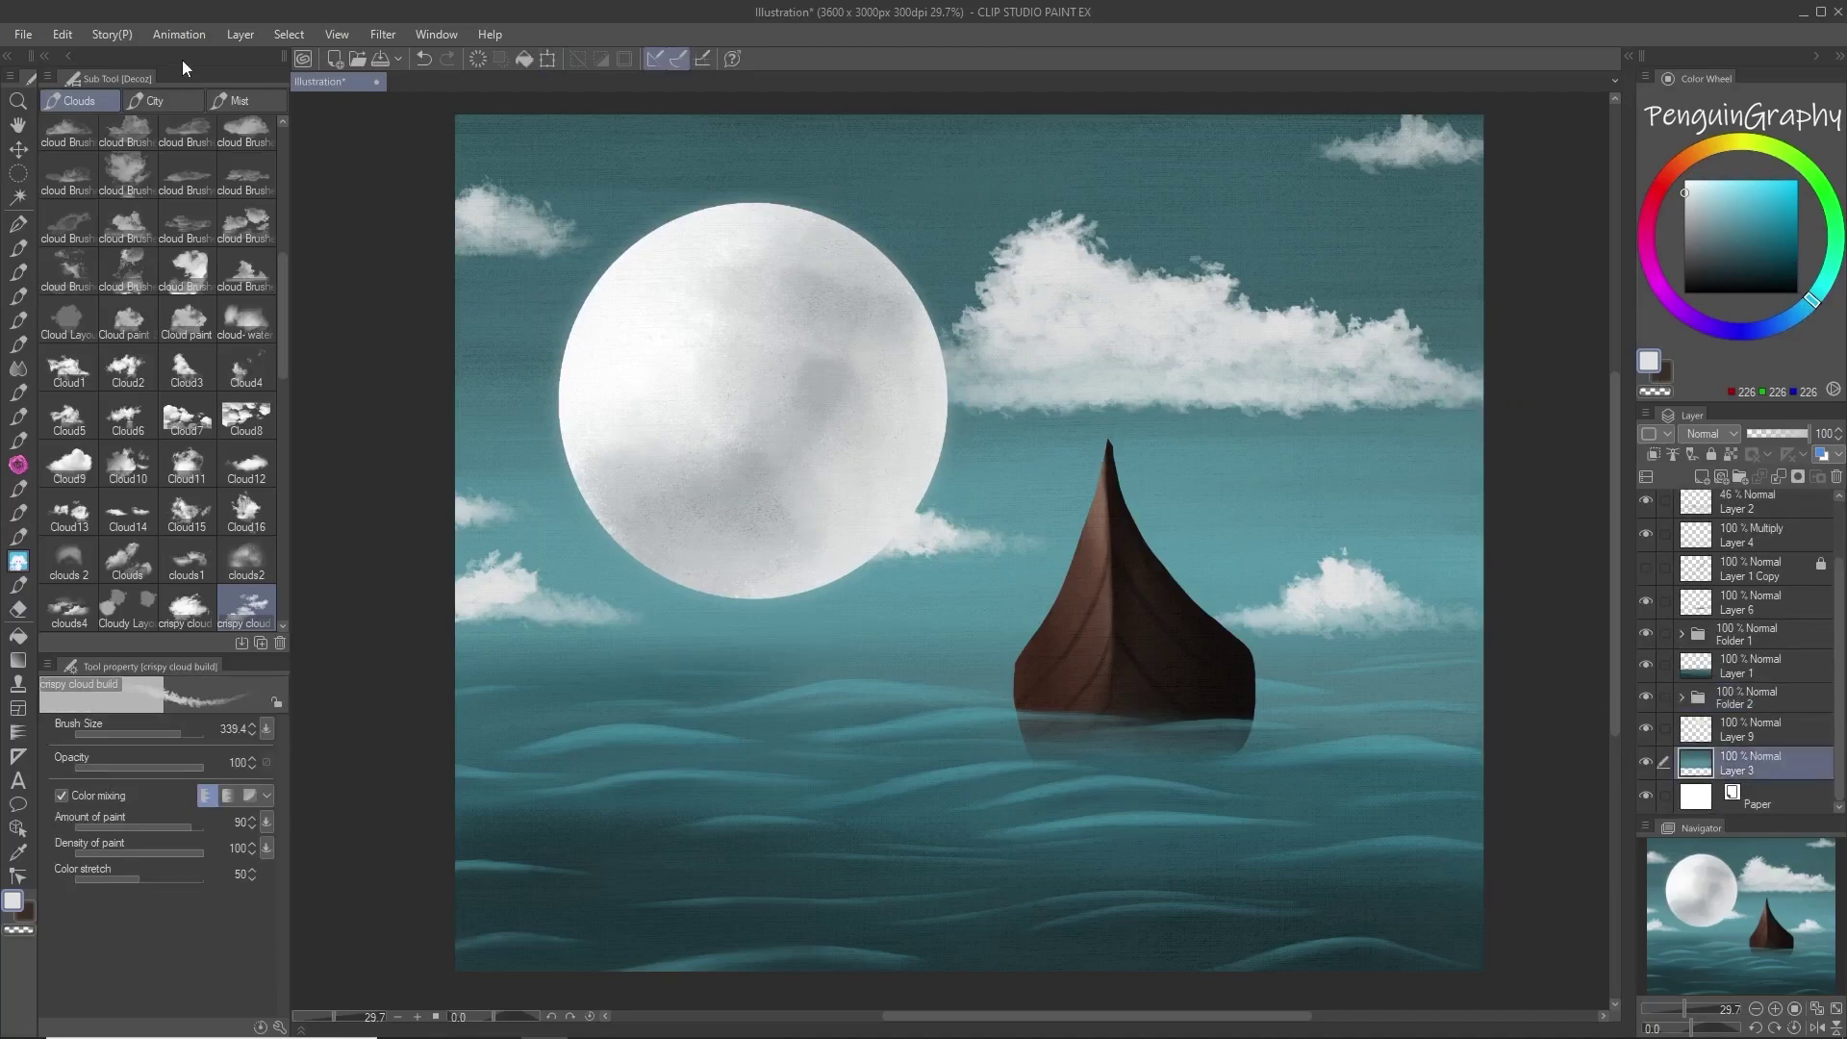
{"action": "left_click", "coordinate": [63, 35]}
{"action": "mouse_move", "coordinate": [212, 499]}
{"action": "left_click", "coordinate": [424, 523]}
{"action": "left_click_drag", "start_coordinate": [1331, 684], "coordinate": [1341, 684]}
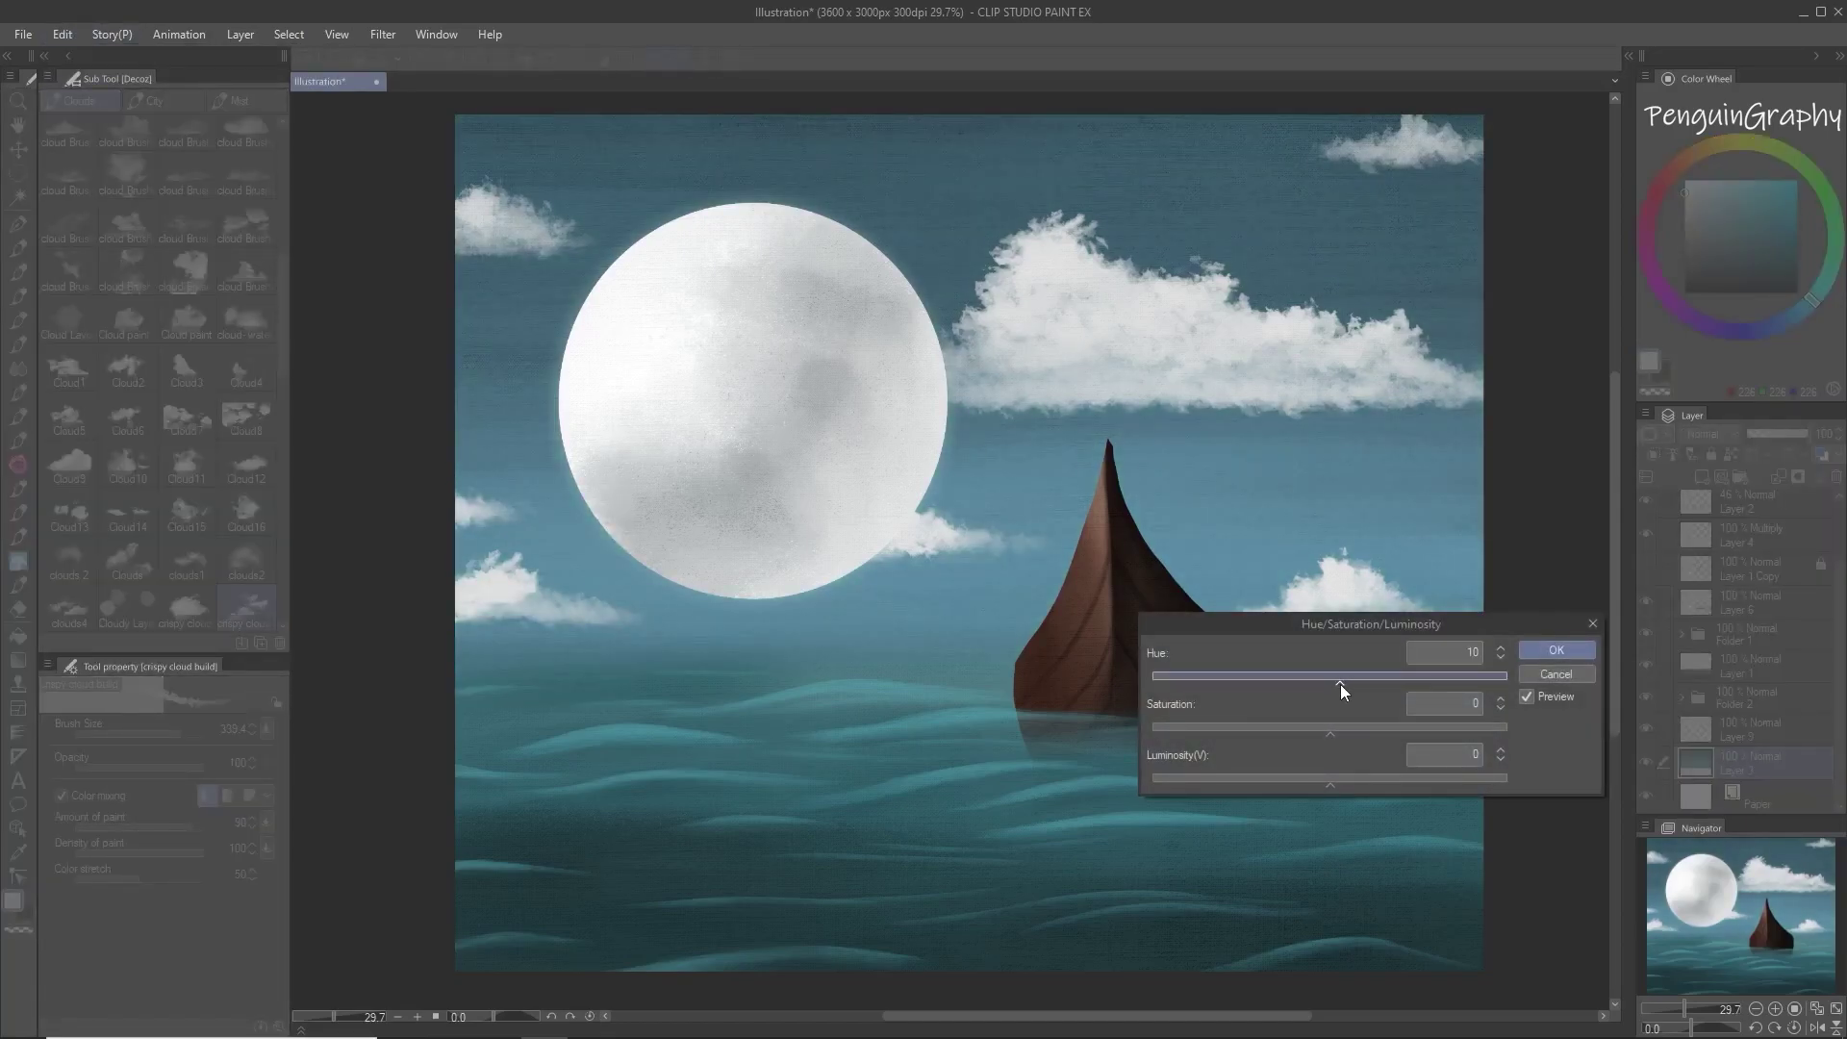
{"action": "left_click", "coordinate": [1549, 649]}
Step: Shift the hue of the sea layer, Layer 1, by 10 with Hue/Saturation/Luminosity
{"action": "left_click", "coordinate": [1775, 666]}
{"action": "left_click", "coordinate": [63, 34]}
{"action": "mouse_move", "coordinate": [241, 497]}
{"action": "left_click", "coordinate": [435, 523]}
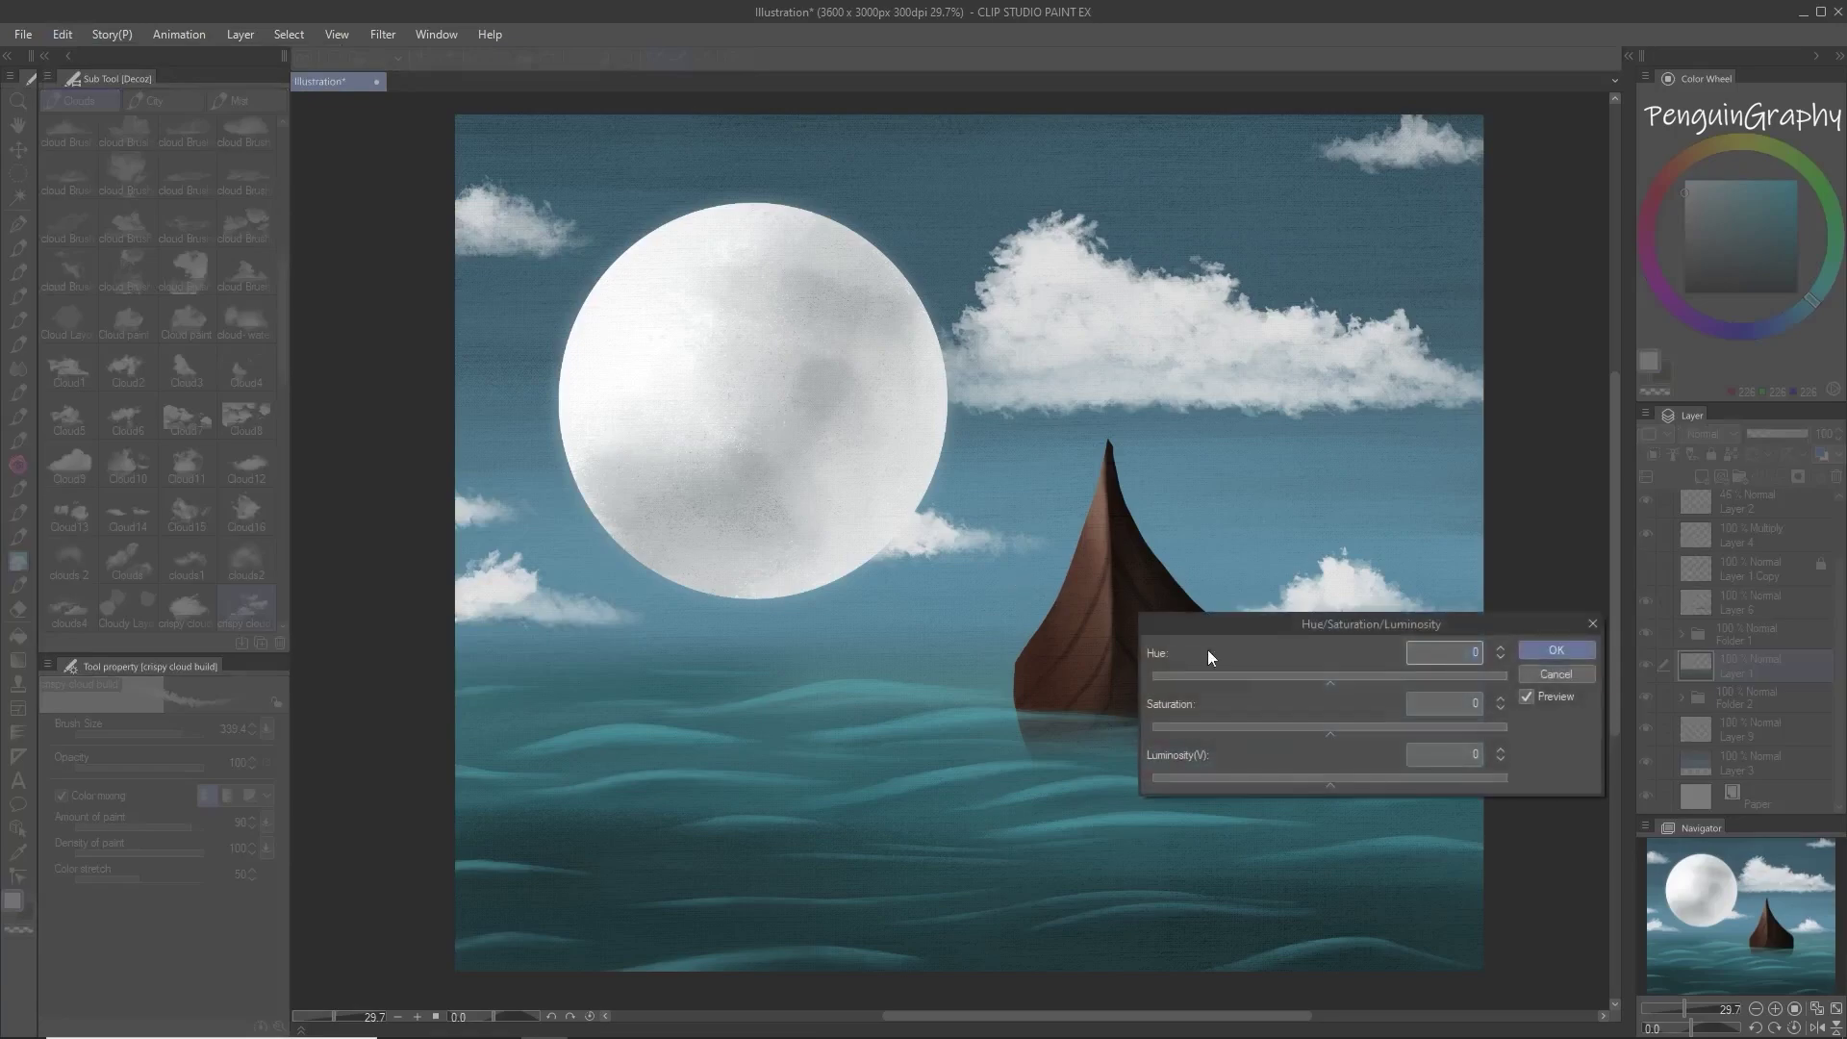
{"action": "left_click_drag", "start_coordinate": [1331, 683], "coordinate": [1345, 684]}
{"action": "left_click", "coordinate": [1556, 650]}
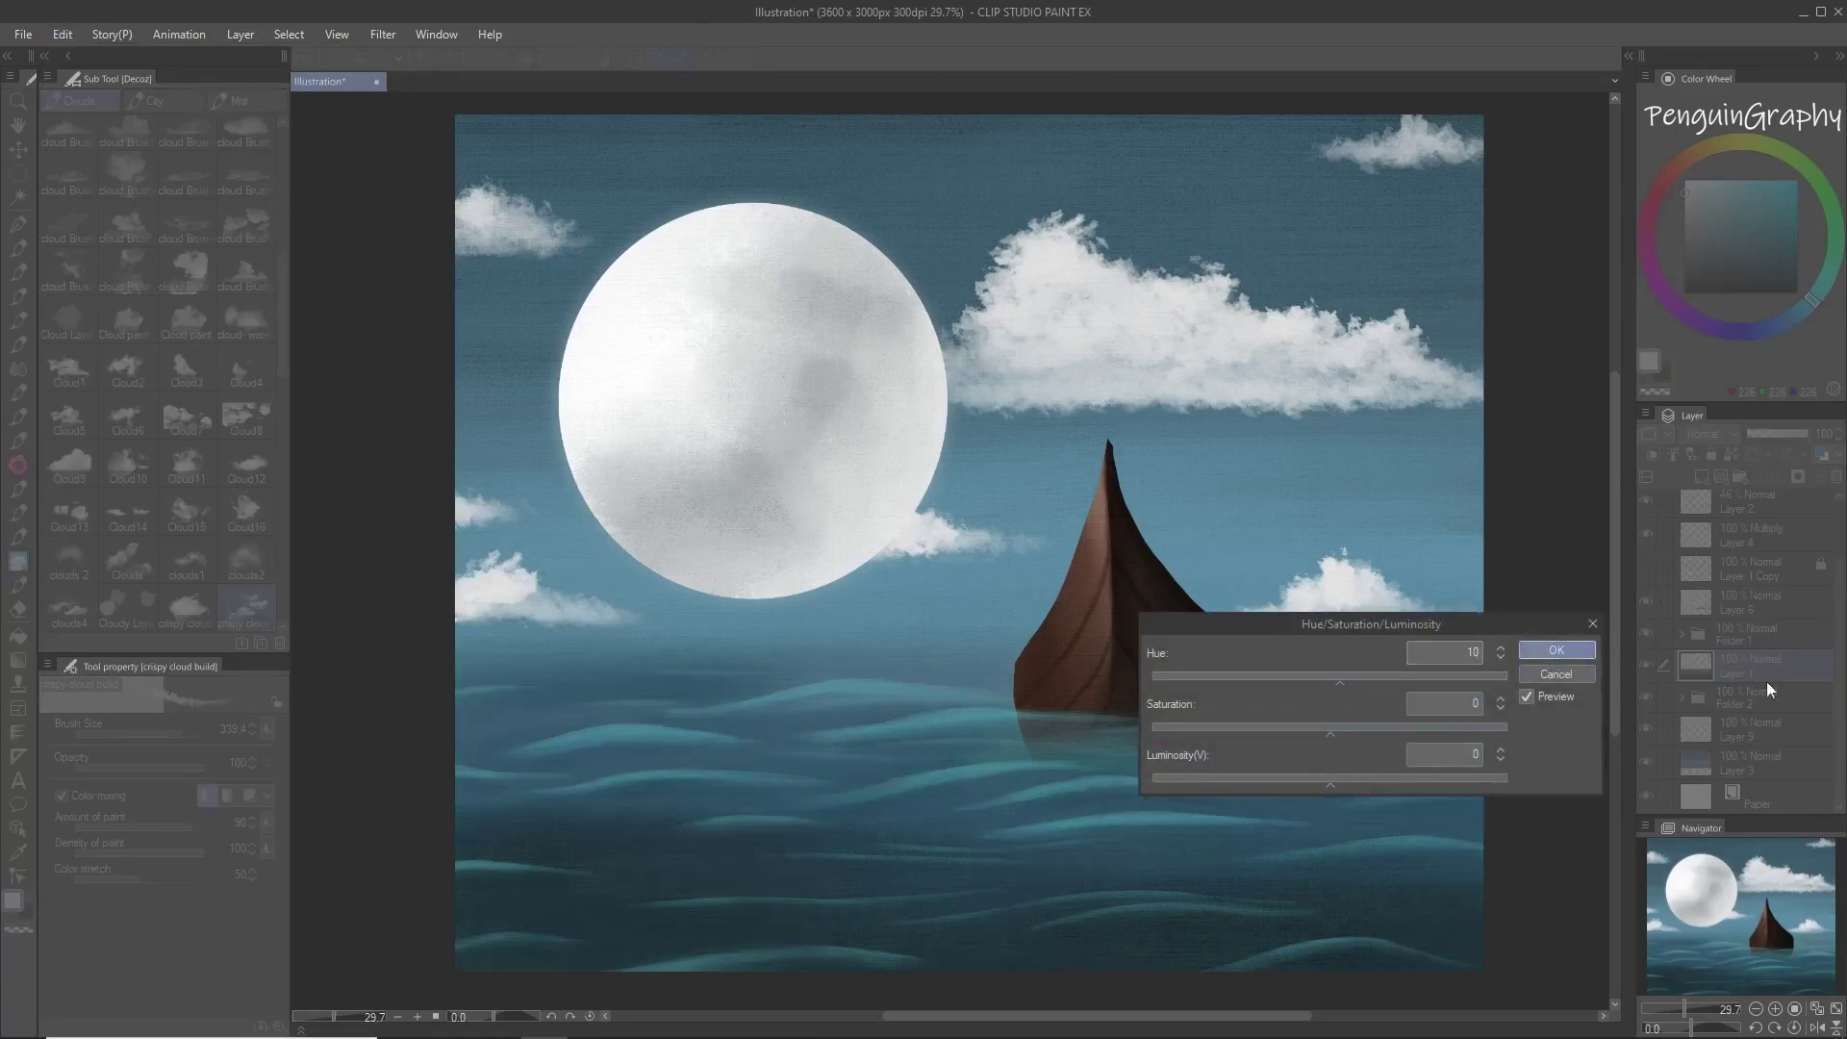
Step: Adjust the hue of the wave layer, Layer 2, towards blue
{"action": "scroll", "coordinate": [1776, 639], "scroll_direction": "up", "scroll_amount": 2}
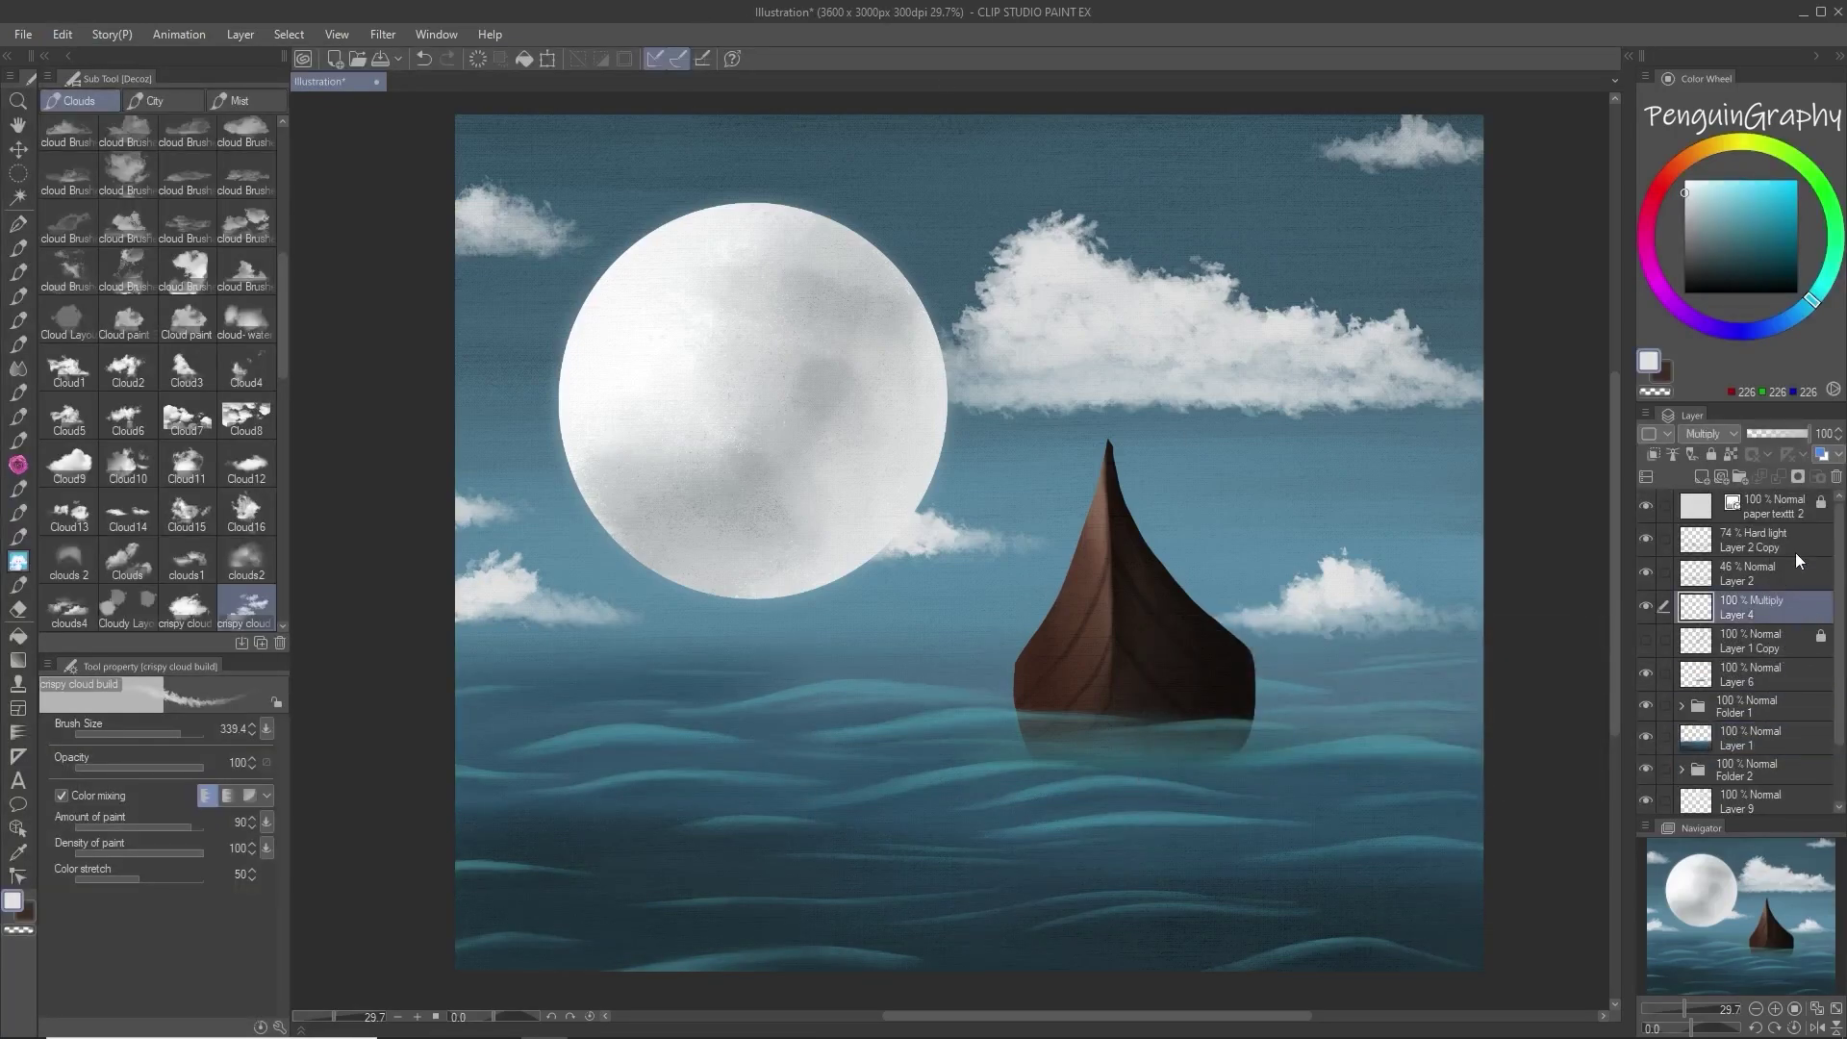
{"action": "left_click", "coordinate": [1765, 575]}
{"action": "left_click", "coordinate": [61, 35]}
{"action": "mouse_move", "coordinate": [296, 498]}
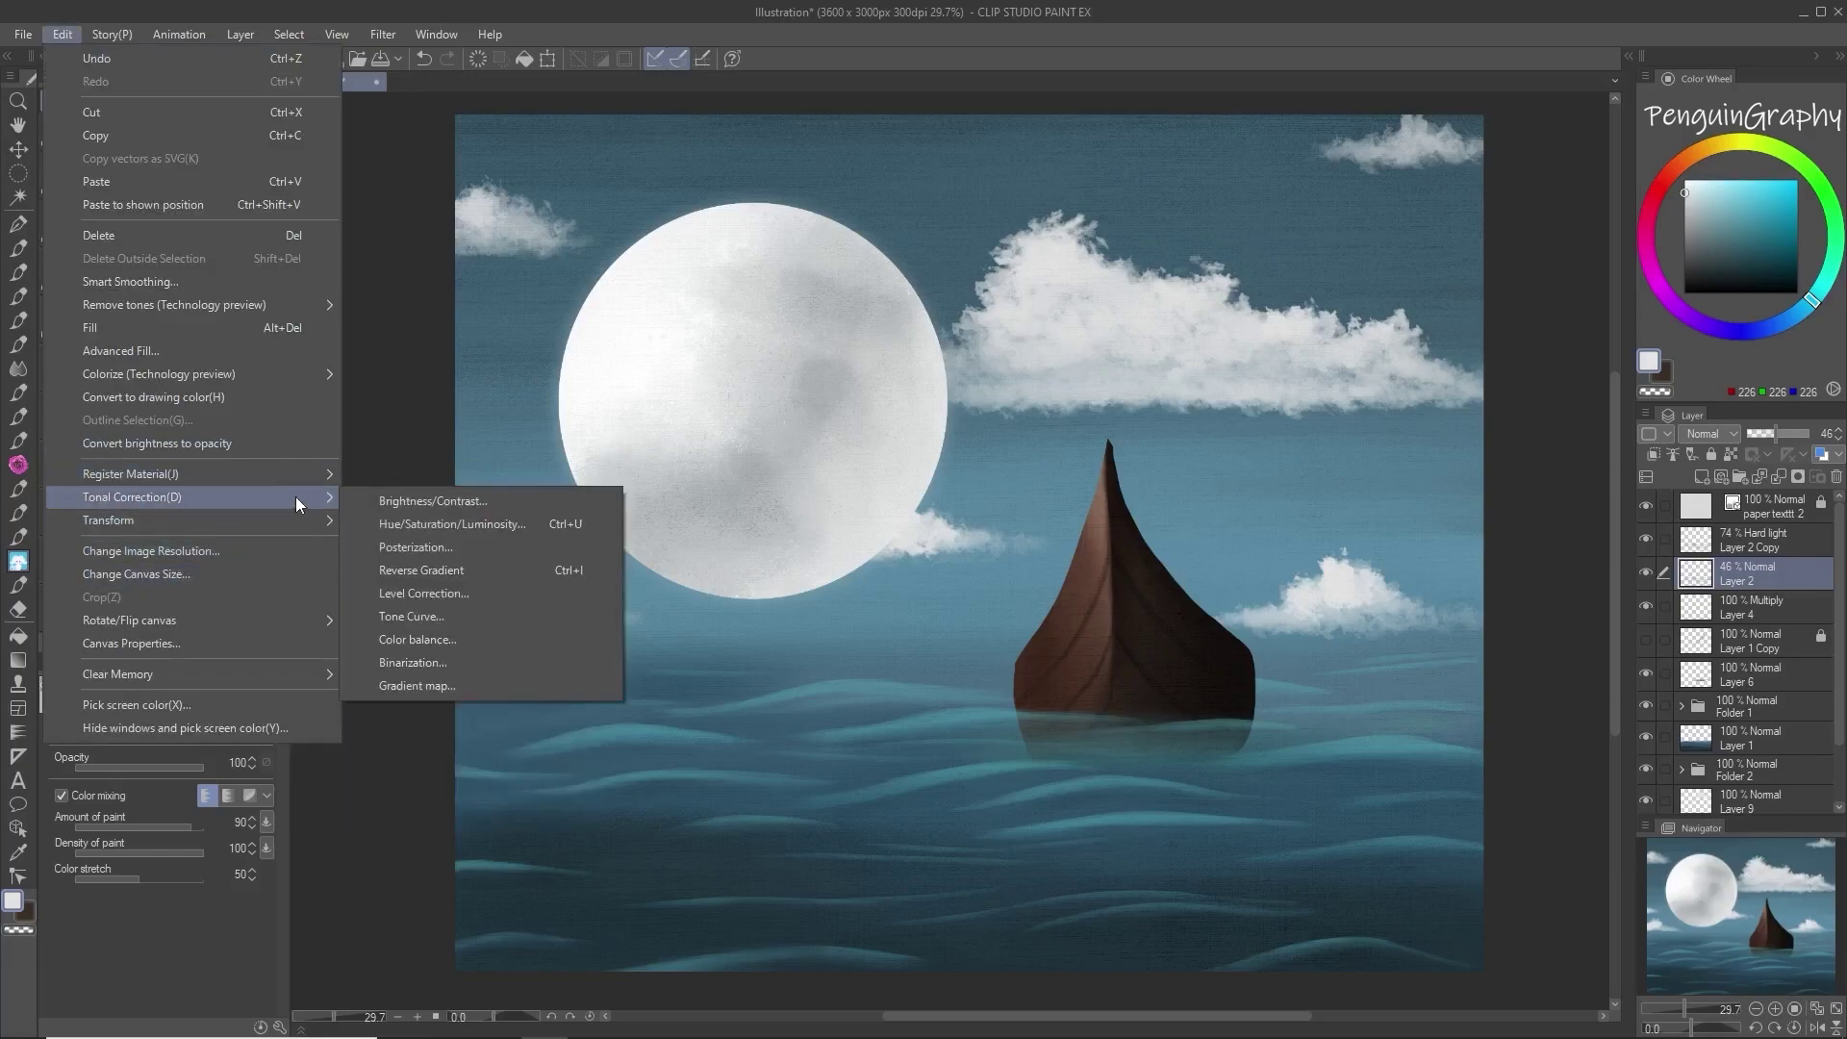
{"action": "left_click", "coordinate": [610, 532]}
{"action": "key", "text": "Escape"}
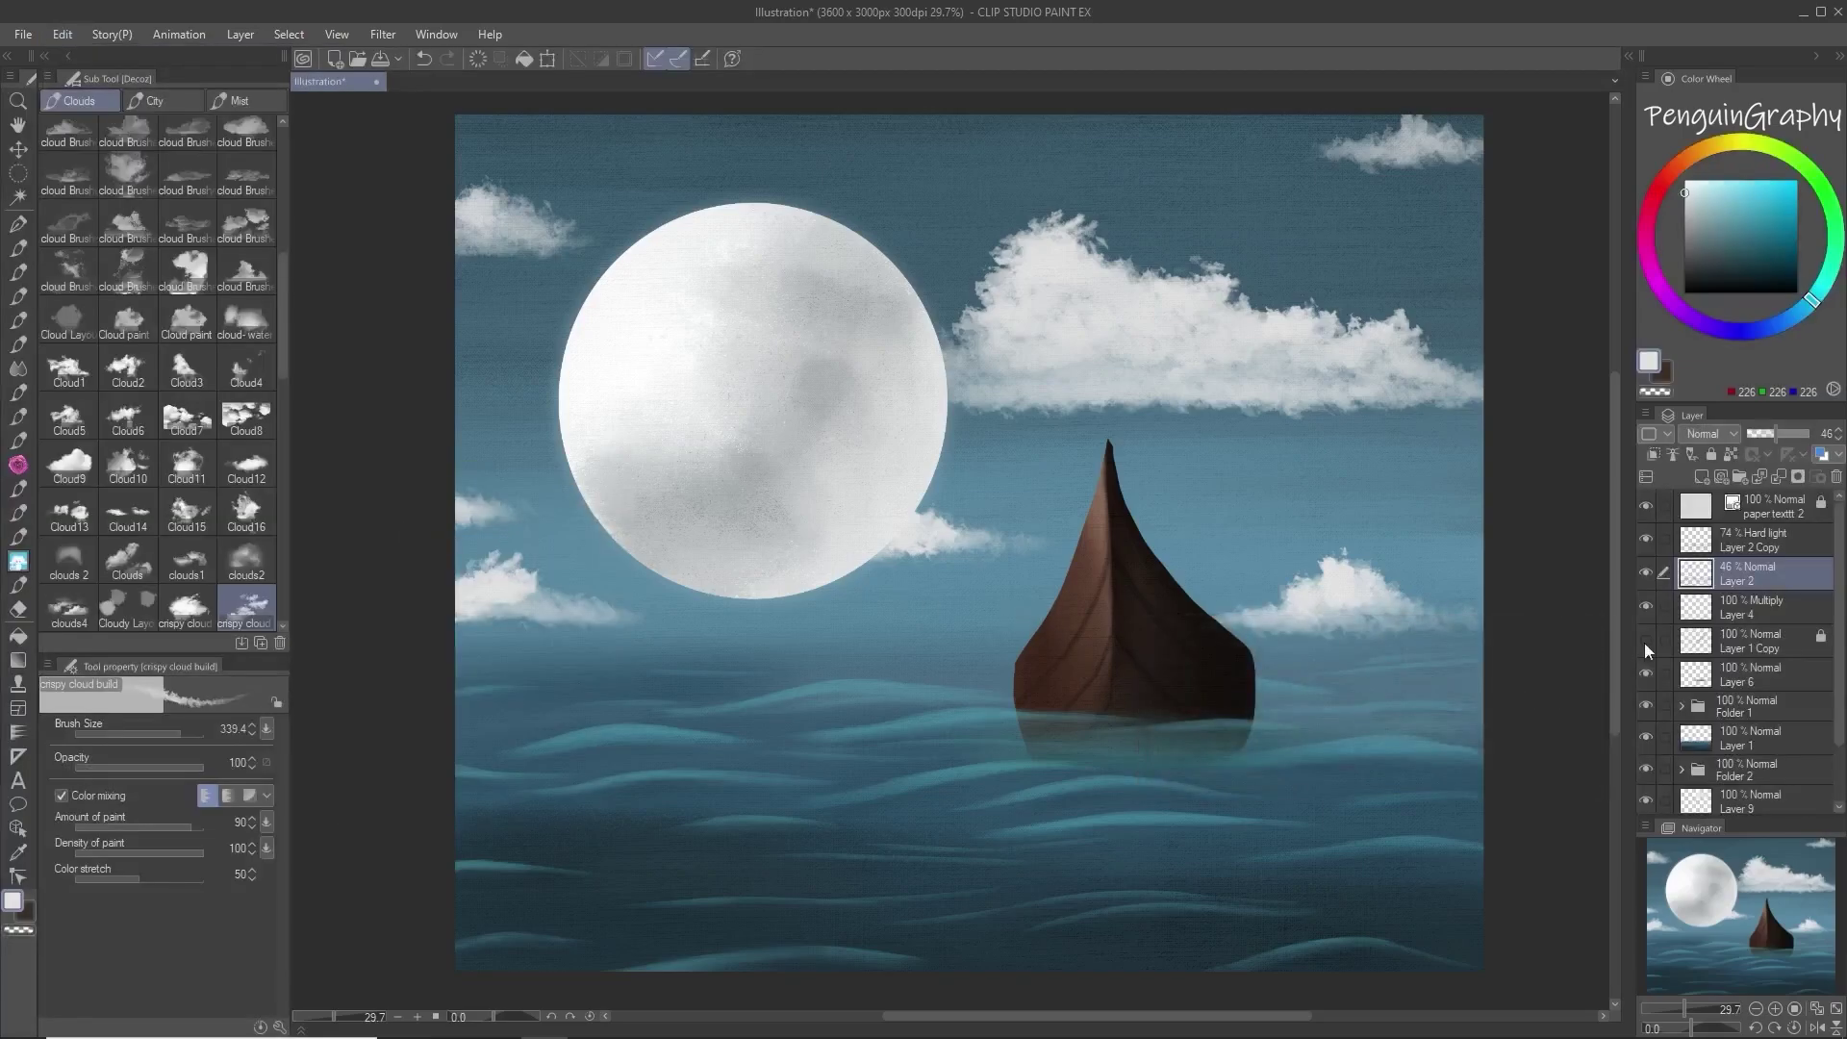
Step: Shift the hue of the hard light wave layer, Layer 2 Copy, by 10
{"action": "left_click", "coordinate": [1765, 541]}
{"action": "left_click", "coordinate": [64, 34]}
{"action": "mouse_move", "coordinate": [263, 496]}
{"action": "left_click", "coordinate": [429, 519]}
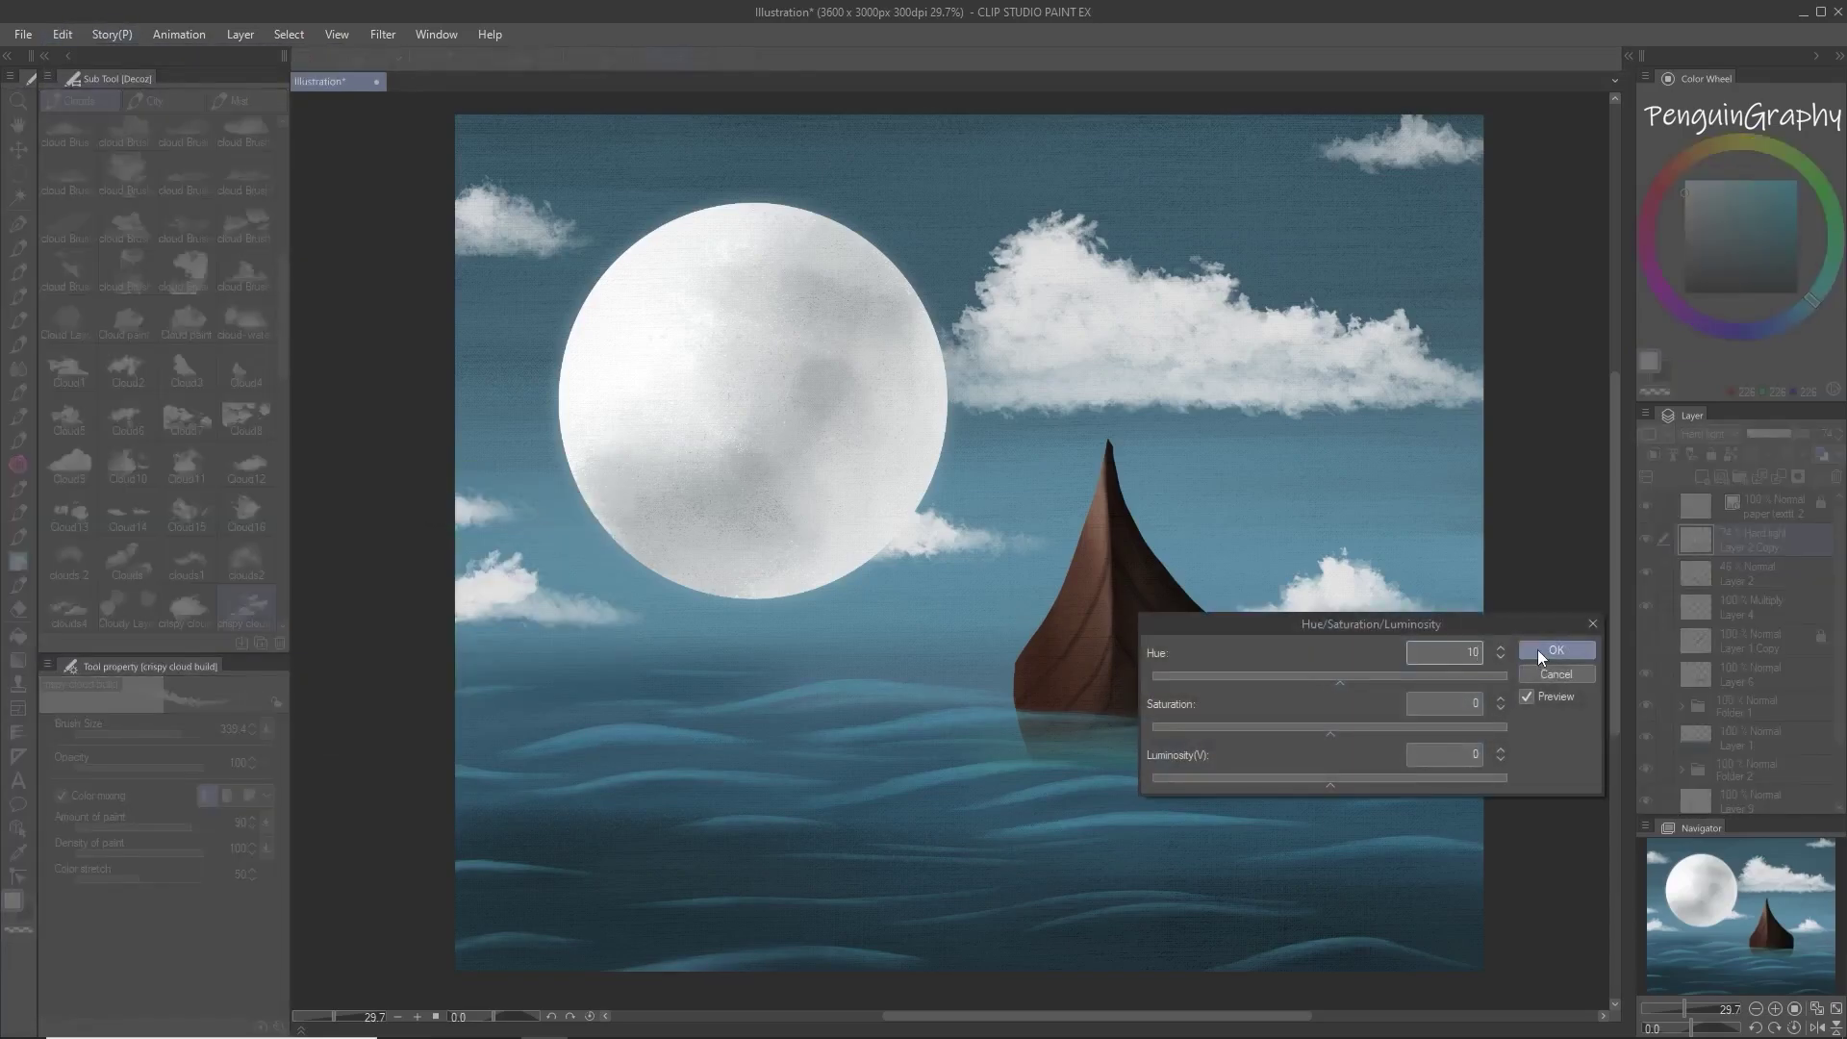
{"action": "left_click", "coordinate": [1543, 652]}
Step: Adjust the hue of the multiply Layer 4 and the water on Layer 6 towards blue to match the sea
{"action": "left_click", "coordinate": [1779, 619]}
{"action": "left_click", "coordinate": [62, 33]}
{"action": "mouse_move", "coordinate": [193, 489]}
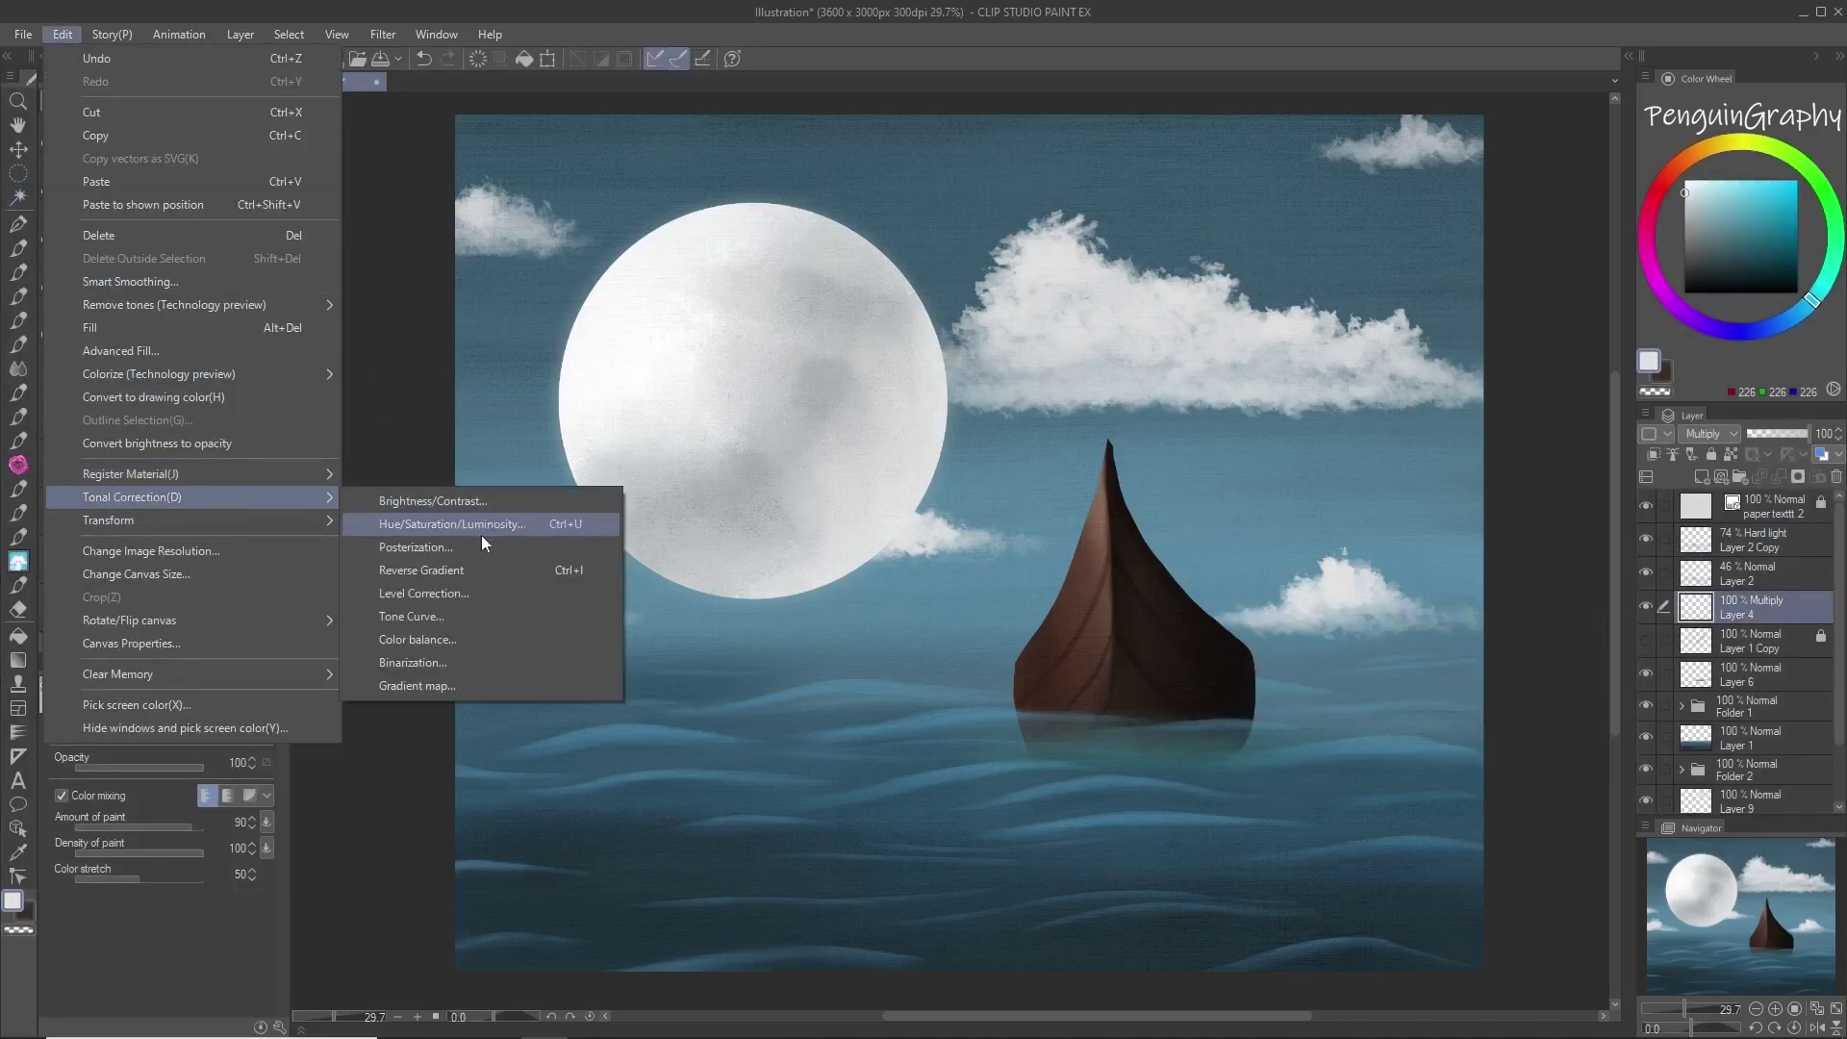
{"action": "left_click", "coordinate": [482, 530]}
{"action": "key", "text": "Escape"}
{"action": "left_click", "coordinate": [1765, 673]}
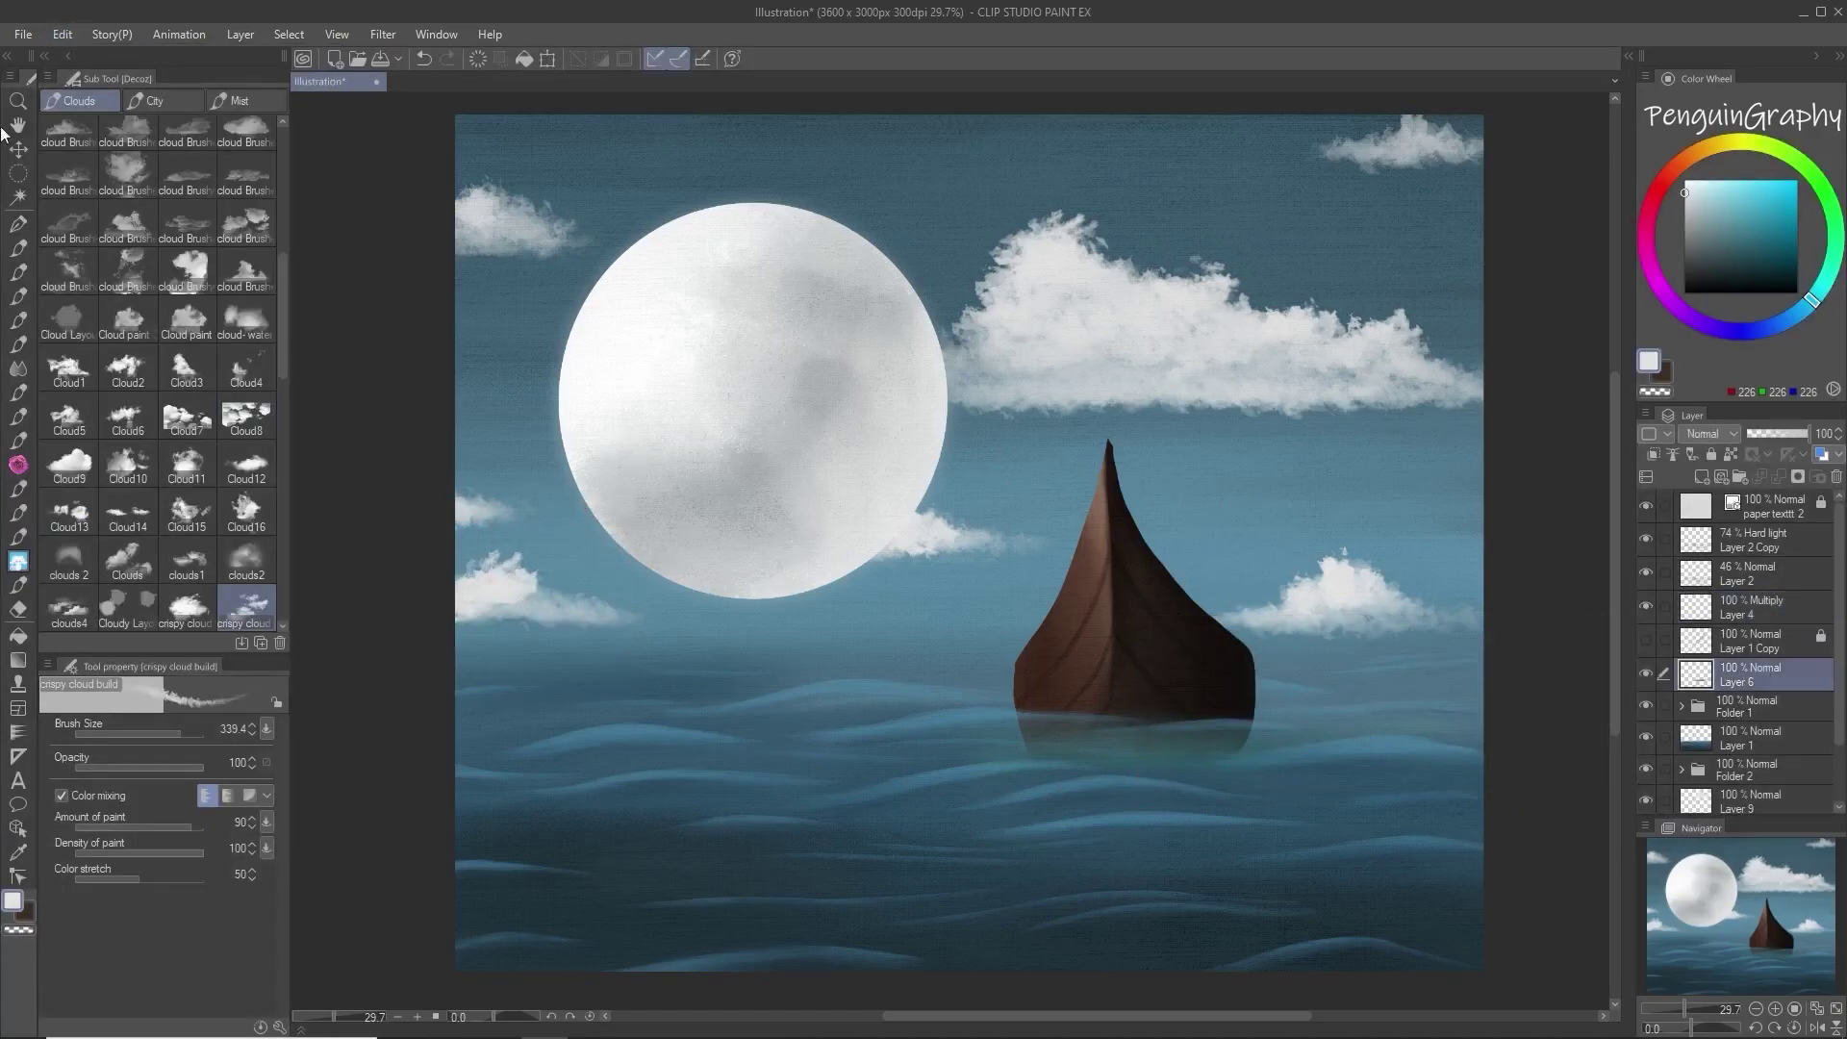
{"action": "left_click", "coordinate": [62, 34]}
{"action": "mouse_move", "coordinate": [230, 496]}
{"action": "left_click", "coordinate": [481, 529]}
{"action": "key", "text": "Escape"}
Step: Set the hue to 2 and the saturation to 52 for the boat's base layer, Layer 5, inside Folder 1
{"action": "left_click", "coordinate": [1682, 706]}
{"action": "left_click", "coordinate": [1762, 772]}
{"action": "left_click", "coordinate": [62, 34]}
{"action": "key", "text": "Escape"}
{"action": "key", "text": "ctrl+u"}
{"action": "left_click_drag", "start_coordinate": [1332, 682], "coordinate": [1331, 679]}
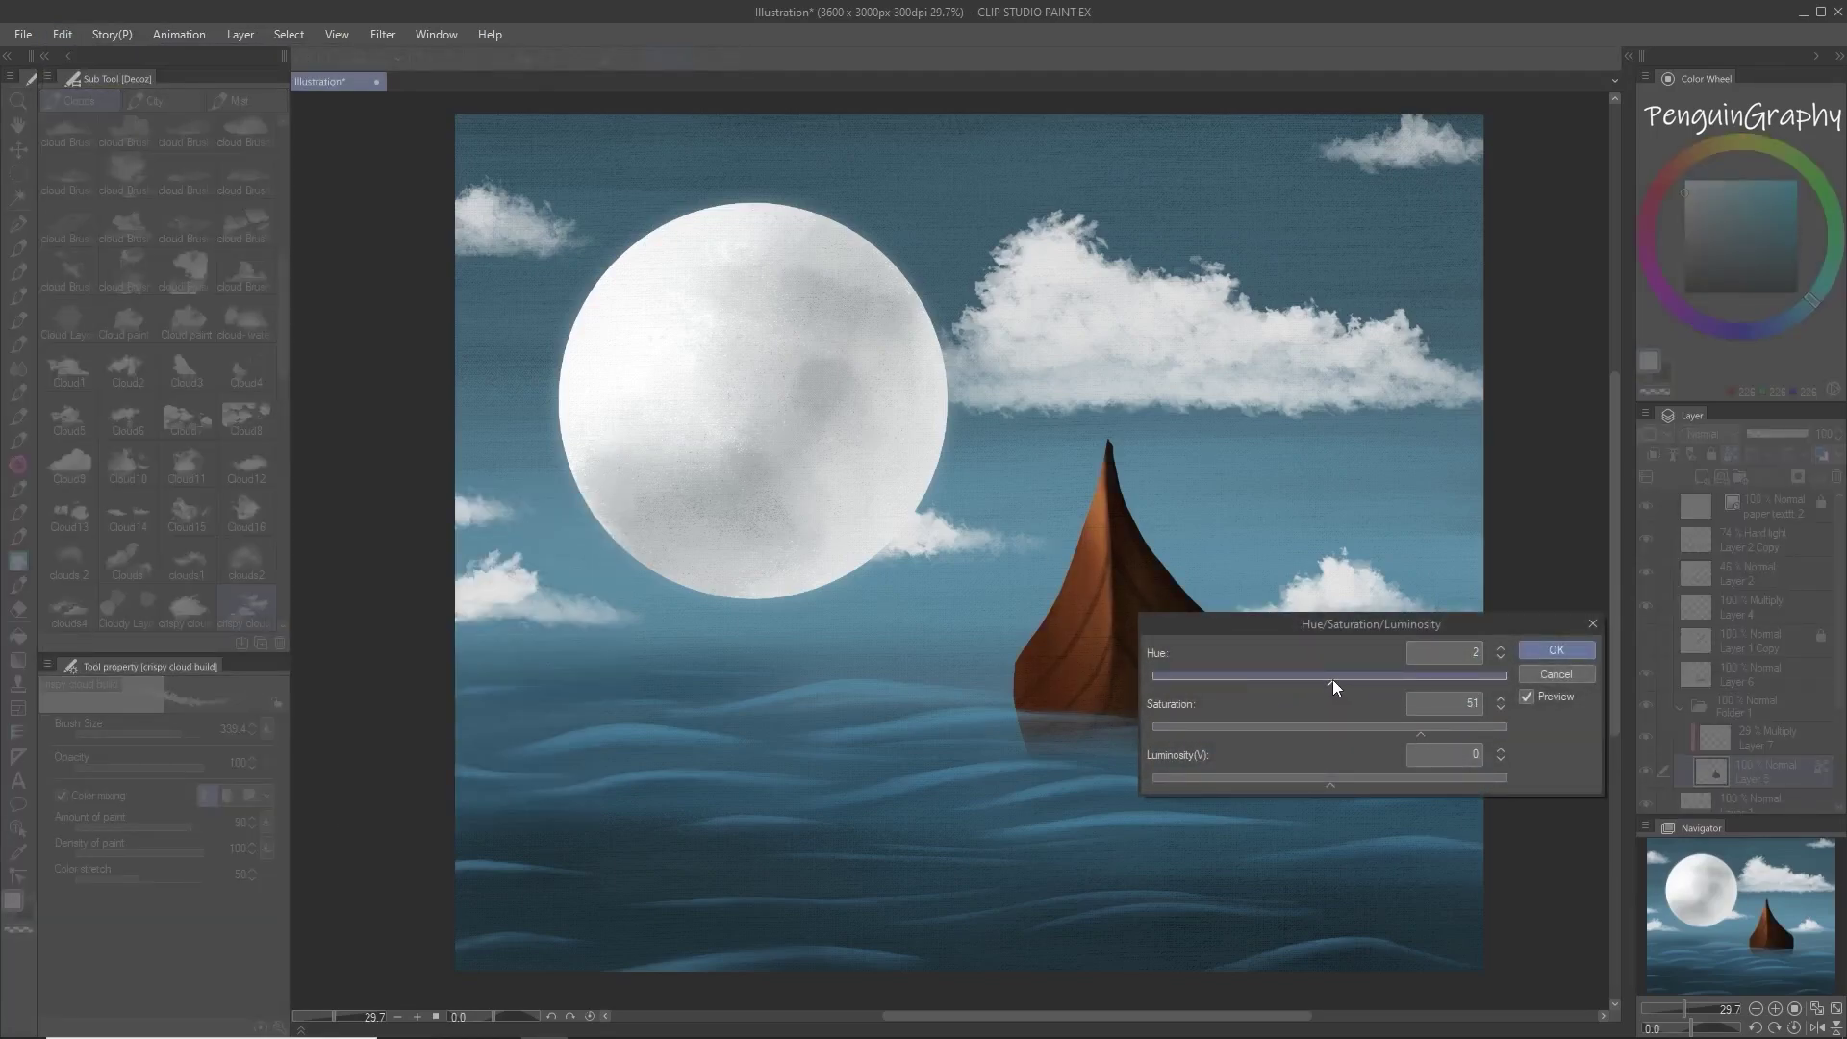
{"action": "left_click_drag", "start_coordinate": [1434, 732], "coordinate": [1451, 726]}
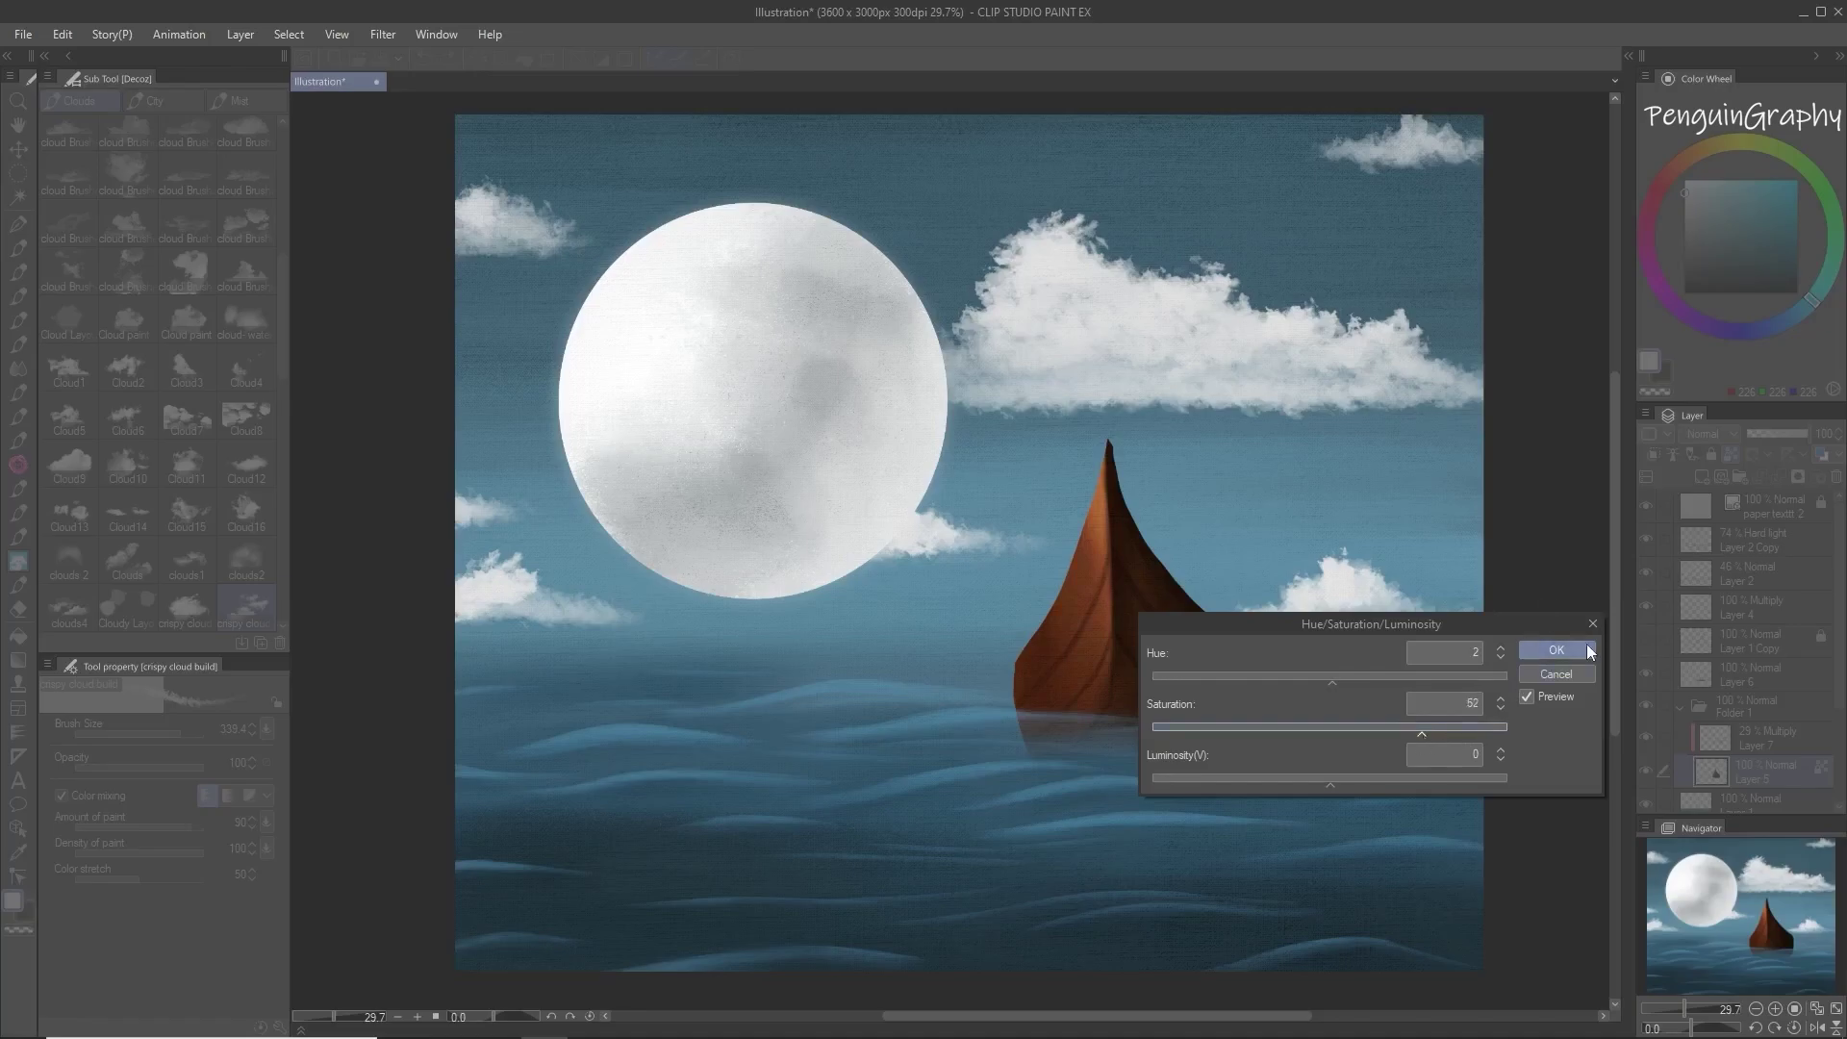
{"action": "left_click", "coordinate": [1556, 651]}
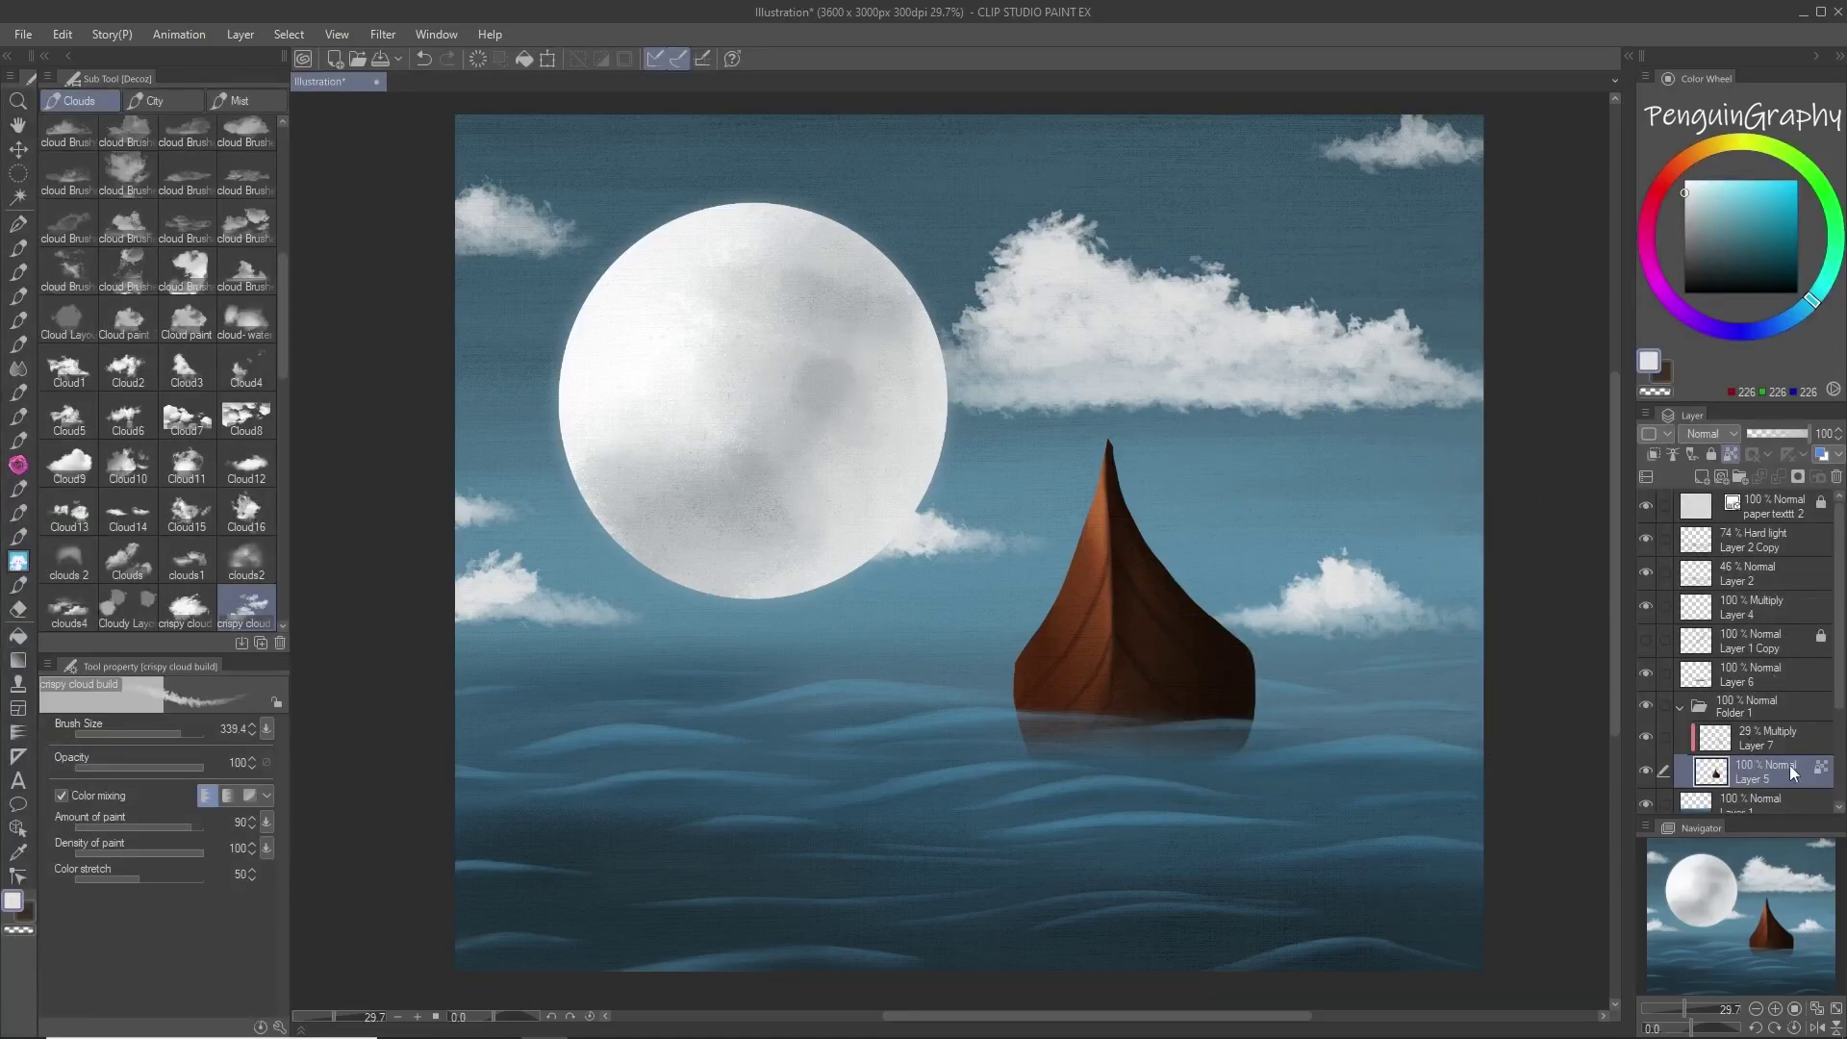
{"action": "left_click", "coordinate": [1684, 706]}
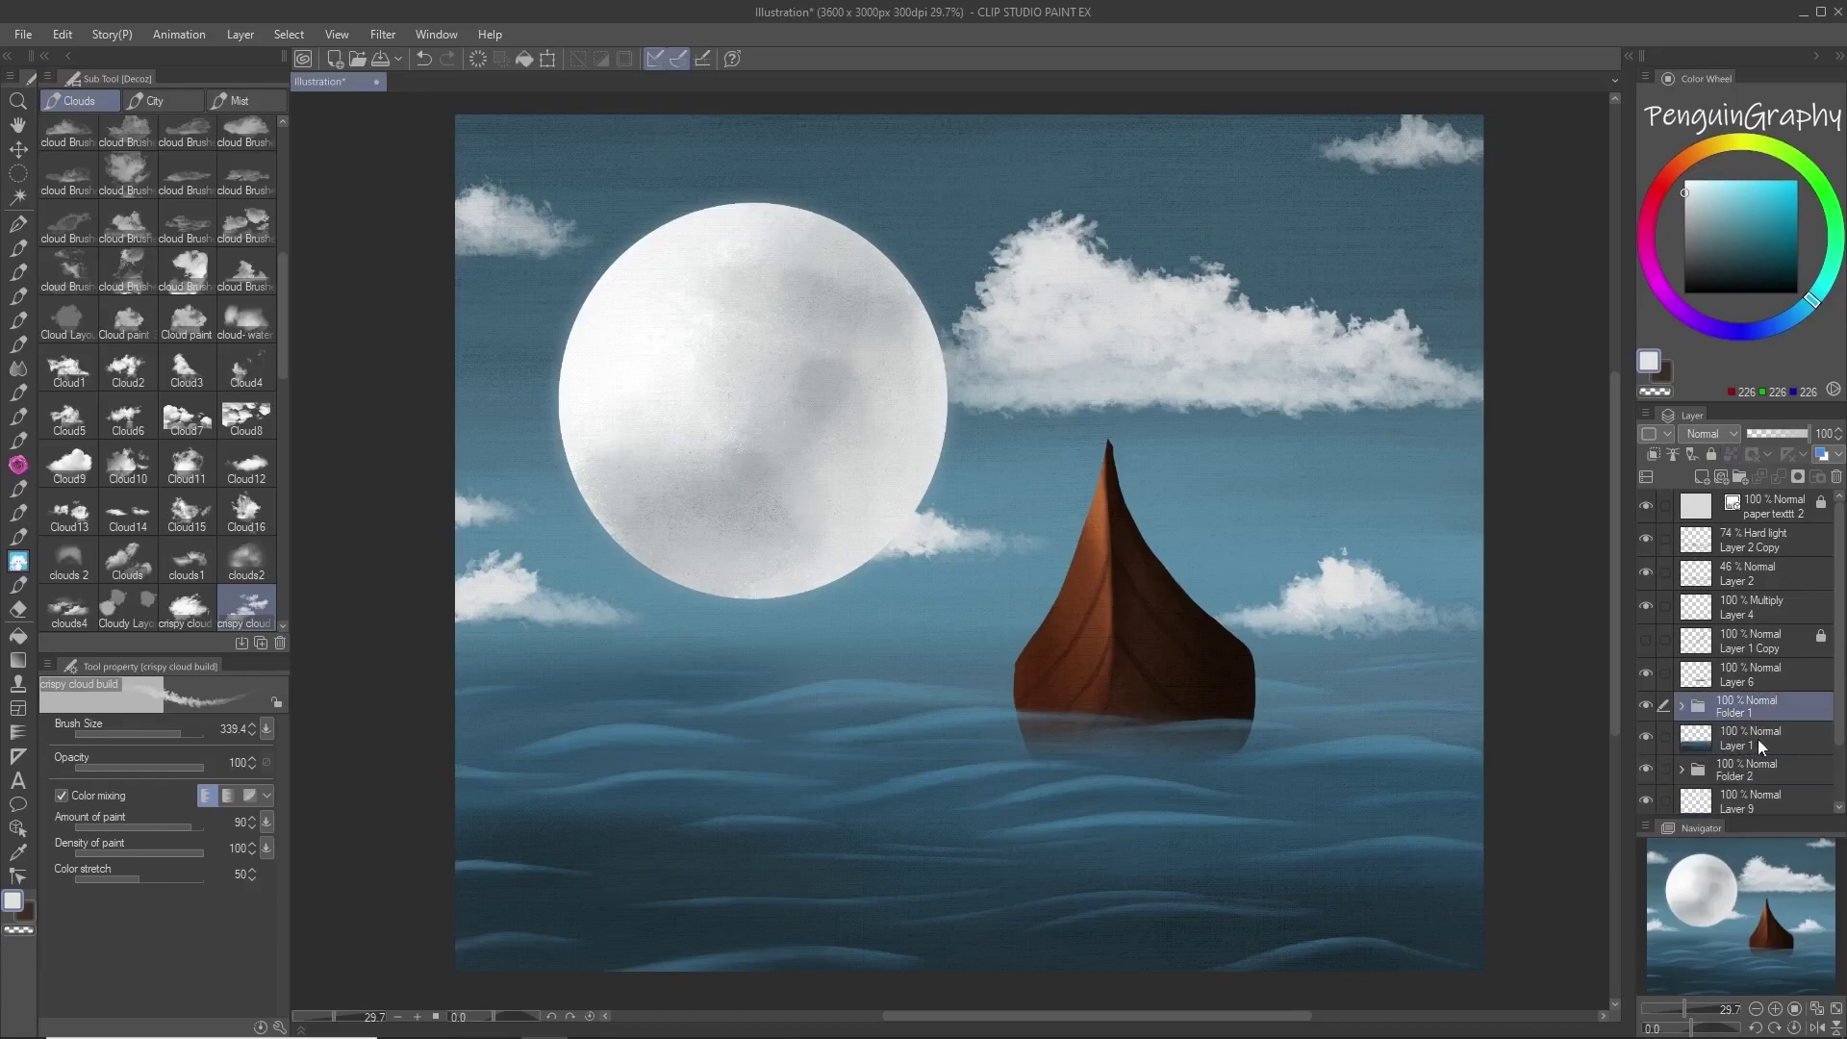
Step: Add a new layer above the sea's Layer 1 and choose near-black RGB 14, 14, 14 with the line drawing pen
{"action": "left_click", "coordinate": [1756, 741]}
{"action": "left_click", "coordinate": [1701, 476]}
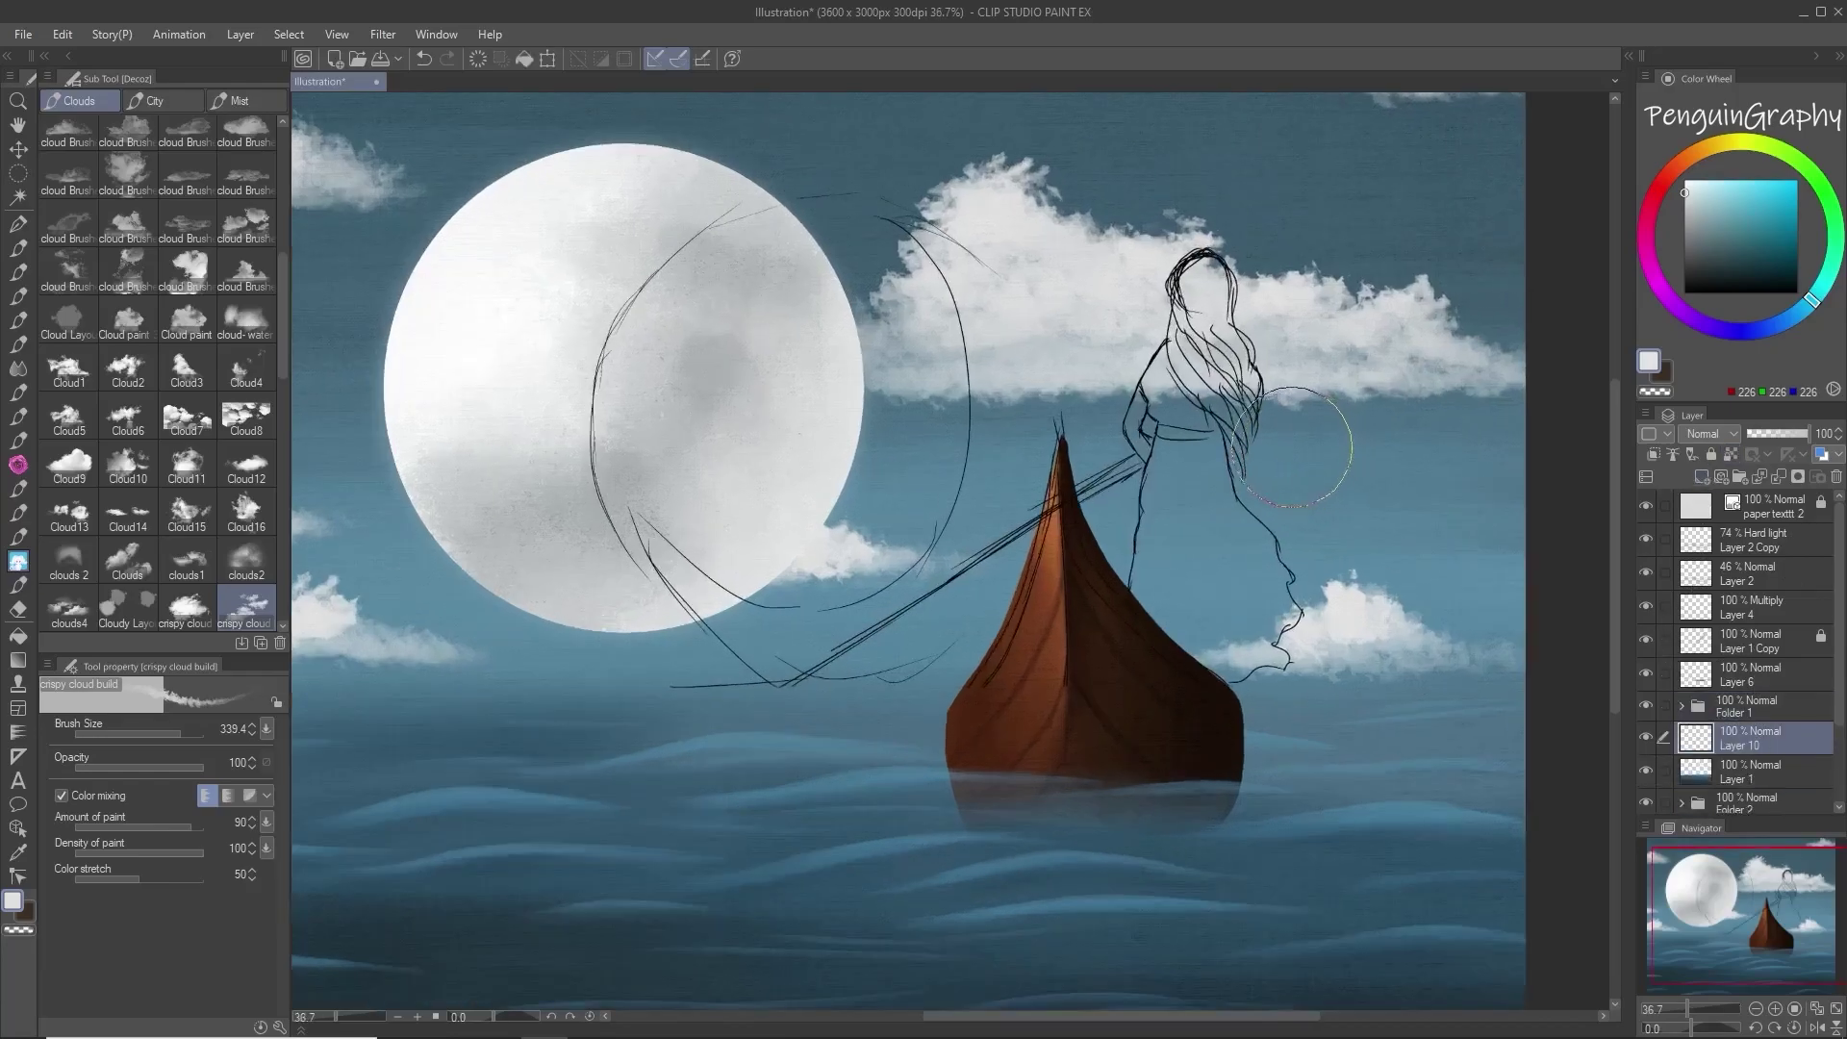
{"action": "scroll", "coordinate": [1293, 447], "scroll_direction": "up", "scroll_amount": 2}
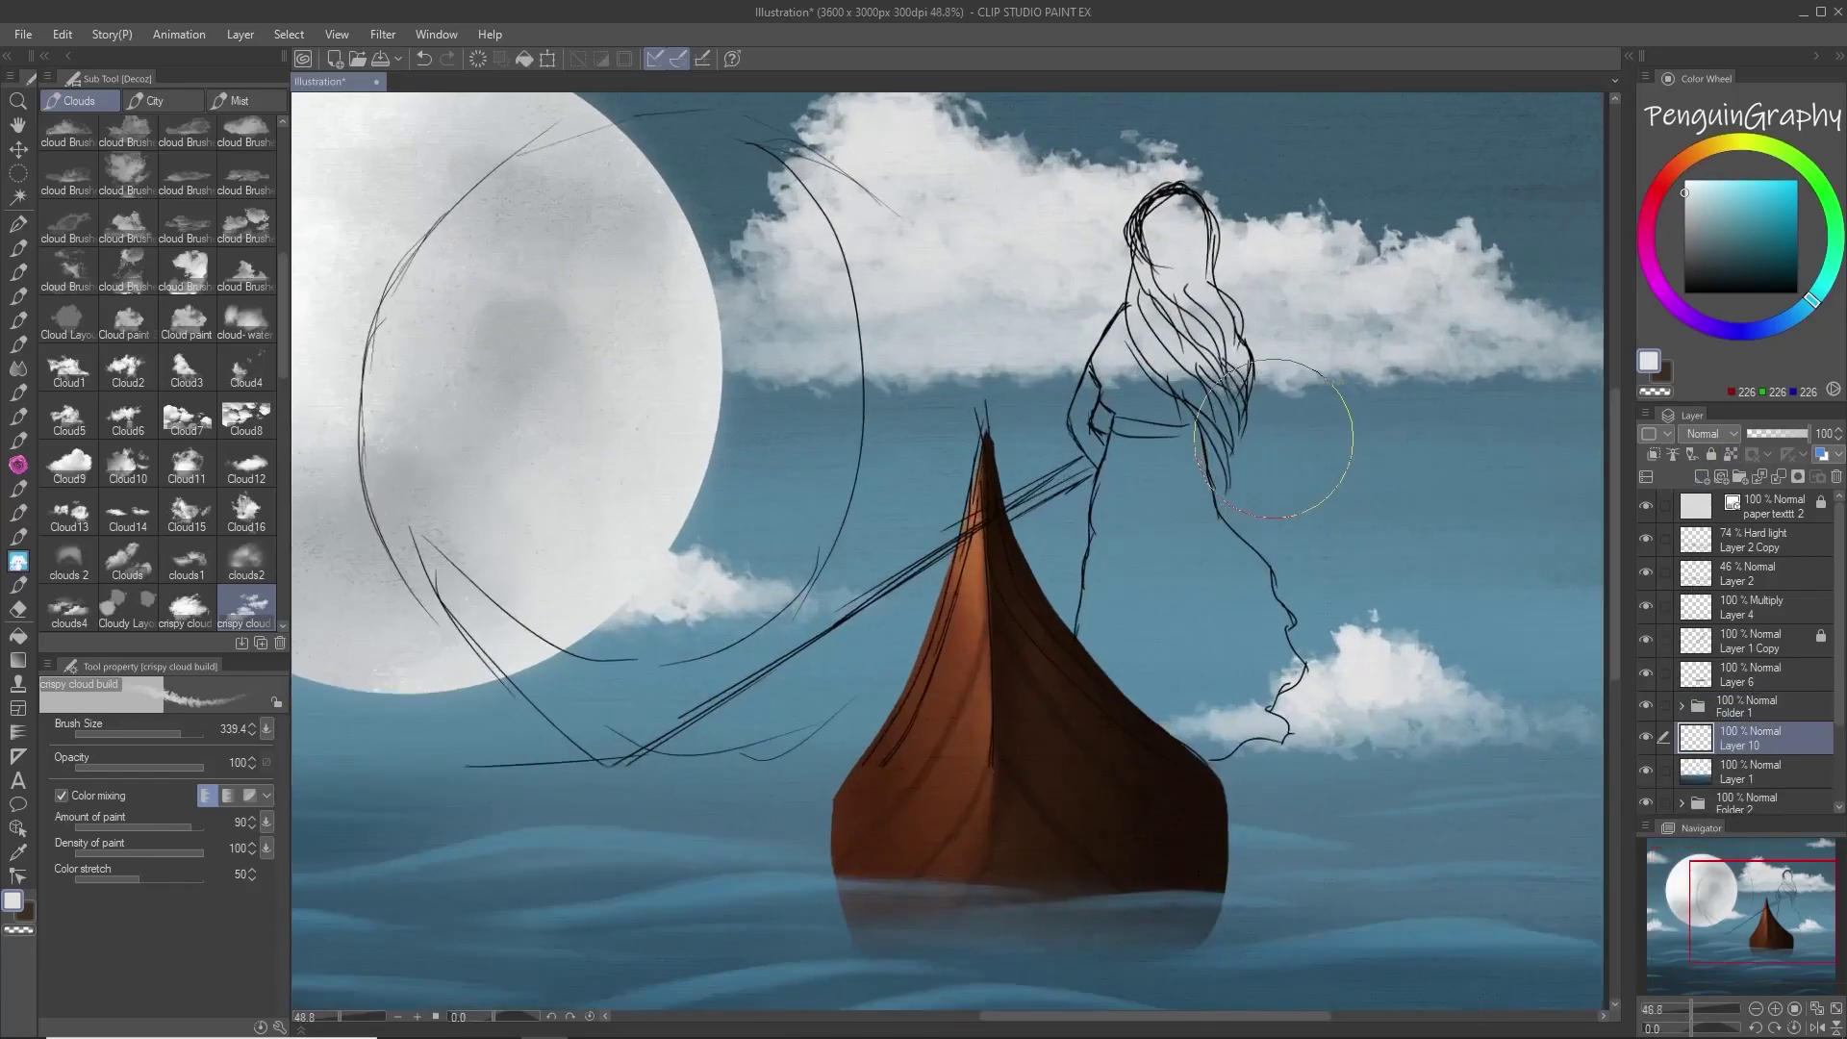
{"action": "left_click_drag", "start_coordinate": [1707, 197], "coordinate": [1661, 292]}
{"action": "left_click", "coordinate": [17, 224]}
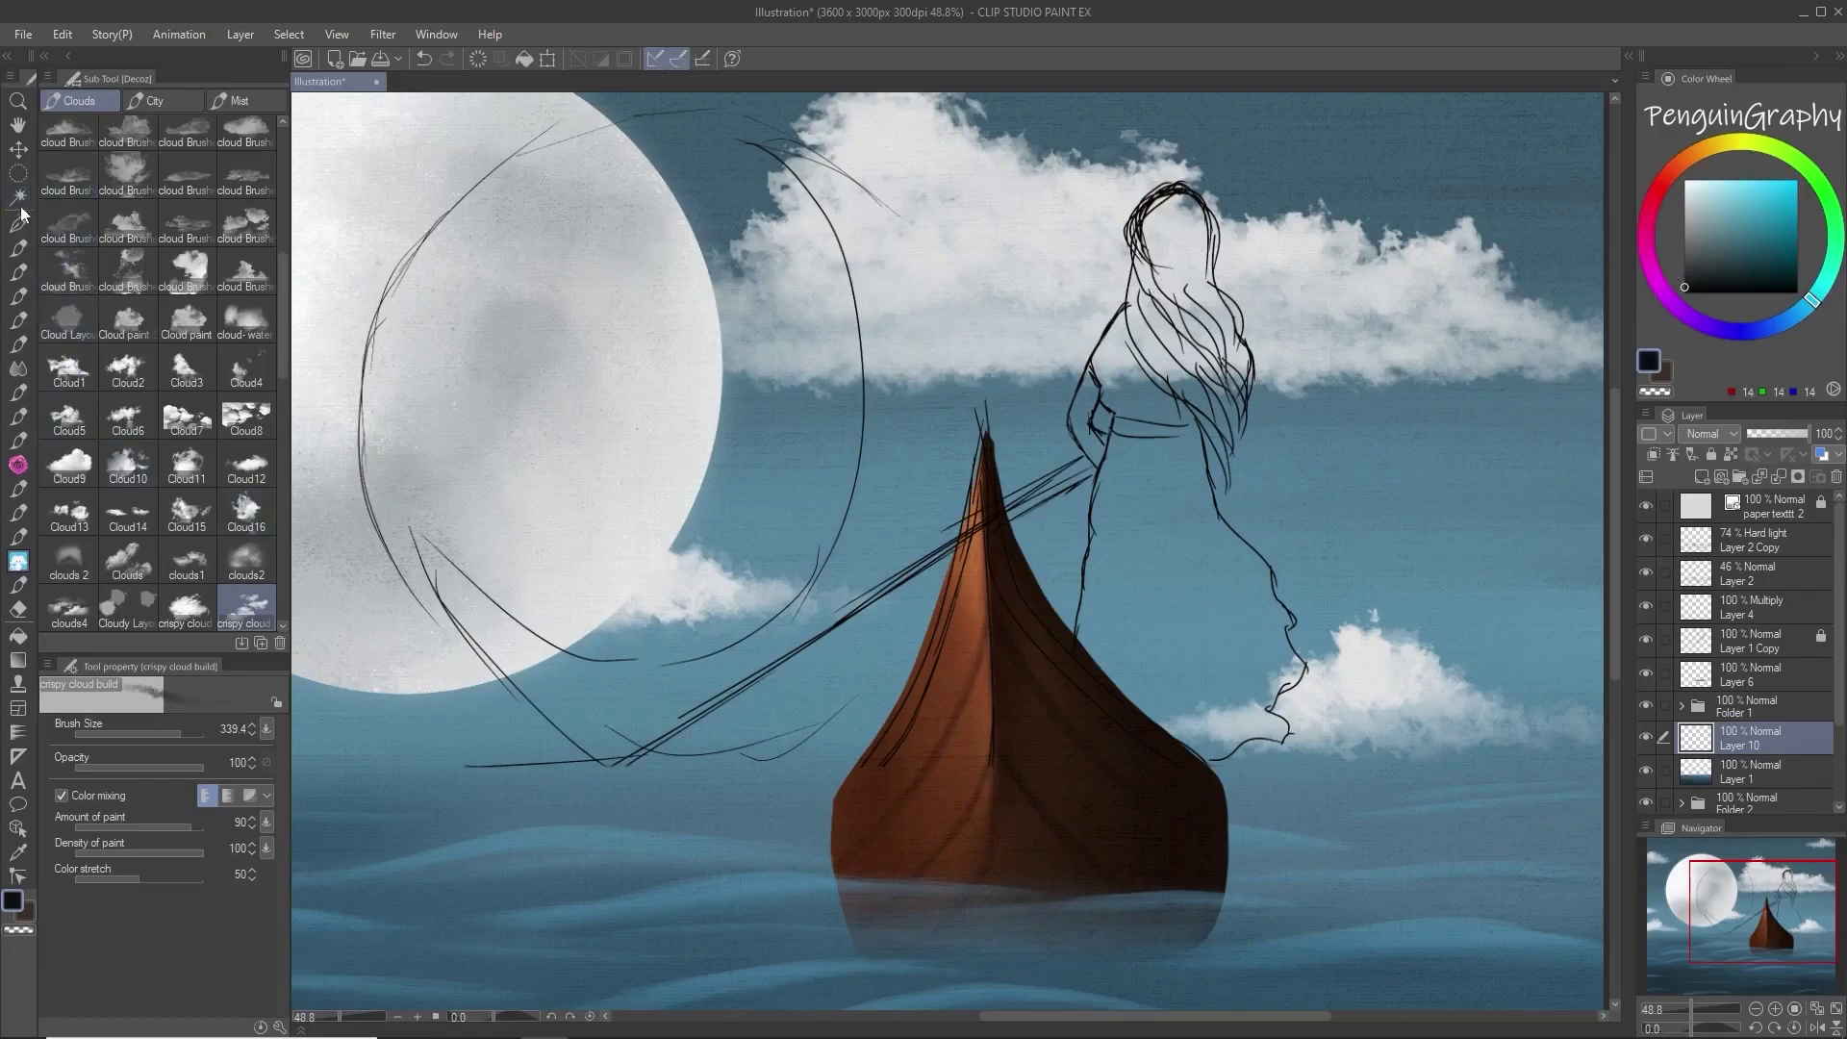
Step: Try drawing the oar's long diagonal lines over the sketch, and undo the strokes
{"action": "mouse_move", "coordinate": [589, 781]}
{"action": "left_mouse_down"}
{"action": "mouse_move", "coordinate": [742, 704]}
{"action": "mouse_move", "coordinate": [817, 638]}
{"action": "left_mouse_up"}
{"action": "key", "text": "ctrl+z"}
{"action": "left_click_drag", "start_coordinate": [152, 730], "coordinate": [135, 731]}
{"action": "left_click_drag", "start_coordinate": [616, 767], "coordinate": [1092, 466]}
{"action": "left_click_drag", "start_coordinate": [614, 767], "coordinate": [1088, 463]}
{"action": "mouse_move", "coordinate": [613, 770]}
{"action": "left_mouse_down"}
{"action": "mouse_move", "coordinate": [1078, 452]}
{"action": "mouse_move", "coordinate": [918, 588]}
{"action": "mouse_move", "coordinate": [619, 776]}
{"action": "mouse_move", "coordinate": [658, 729]}
{"action": "mouse_move", "coordinate": [1060, 455]}
{"action": "left_mouse_up"}
{"action": "key", "text": "ctrl+z"}
{"action": "key", "text": "ctrl+z"}
{"action": "key", "text": "ctrl+z"}
Step: Outline the long diagonal oar behind the boat with the line pen at size 7.3, hiding the sketch to check it
{"action": "left_click_drag", "start_coordinate": [140, 736], "coordinate": [129, 735]}
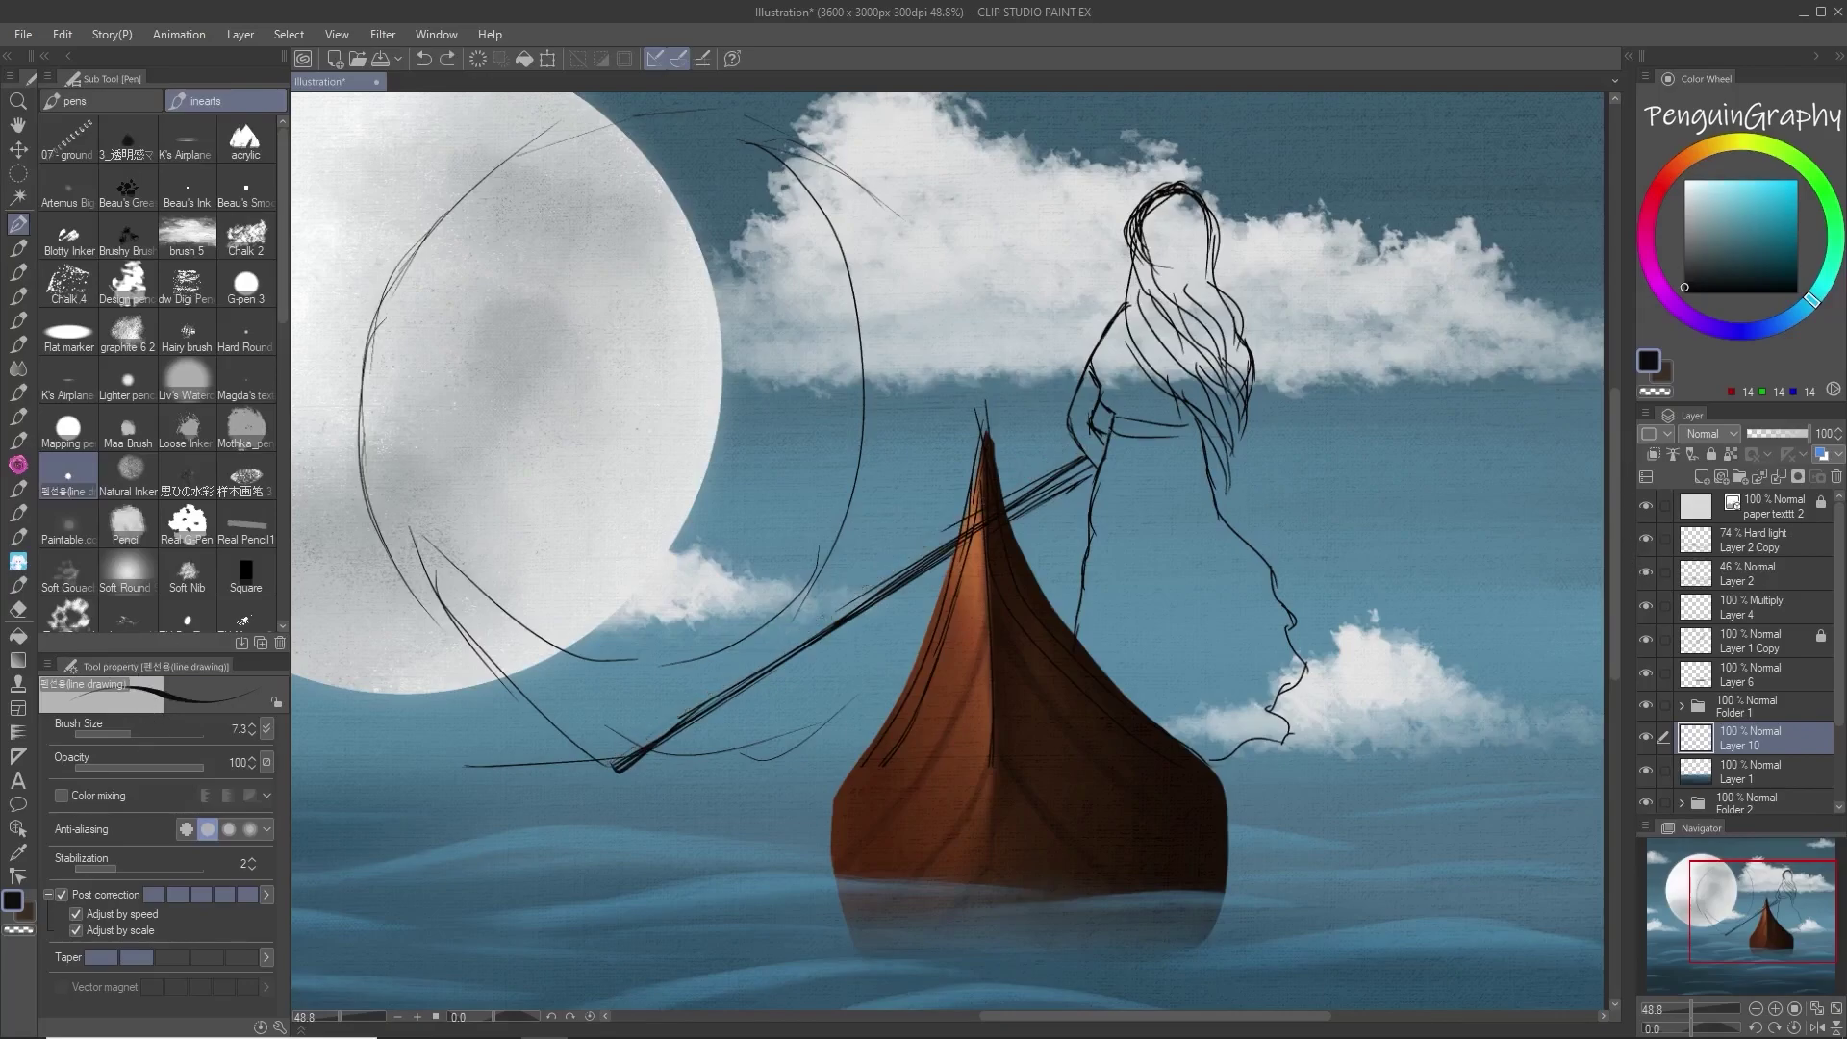
{"action": "left_click_drag", "start_coordinate": [620, 772], "coordinate": [890, 606]}
{"action": "left_click", "coordinate": [1647, 640]}
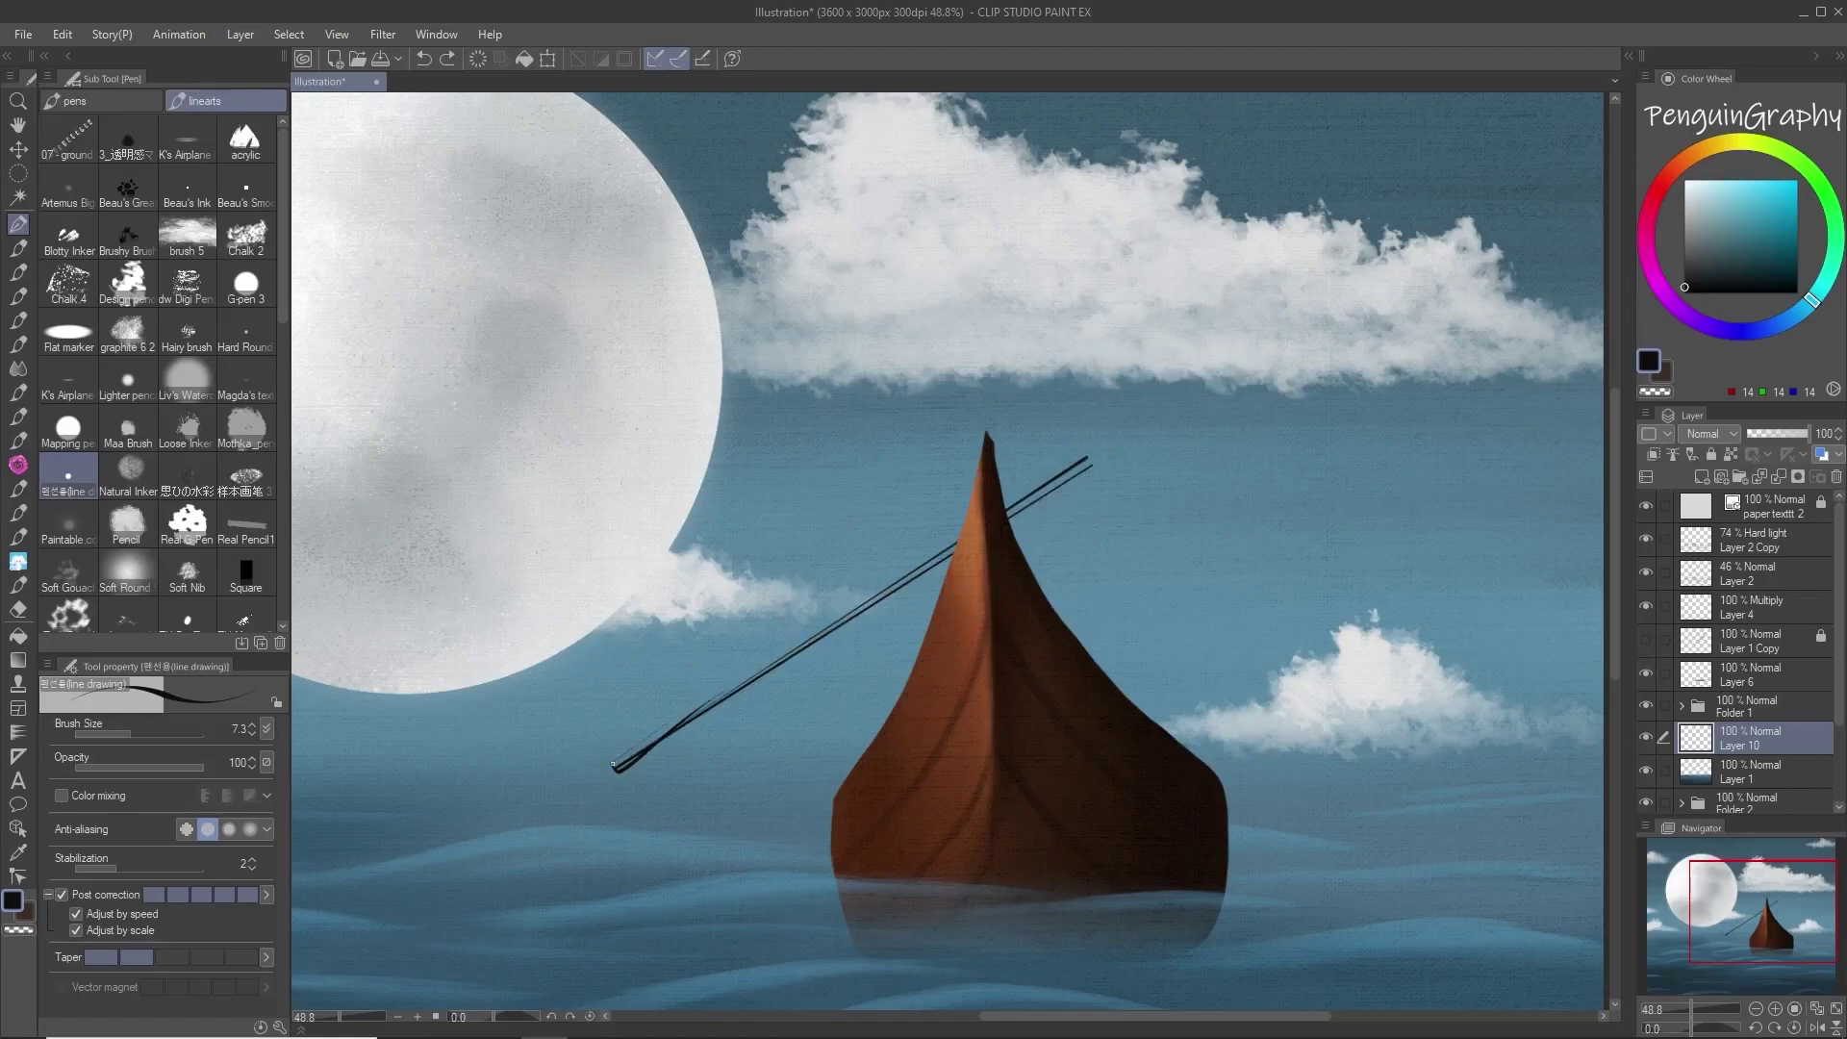
{"action": "left_click_drag", "start_coordinate": [630, 749], "coordinate": [741, 673]}
{"action": "key", "text": "ctrl+z"}
{"action": "left_click_drag", "start_coordinate": [609, 762], "coordinate": [1089, 463]}
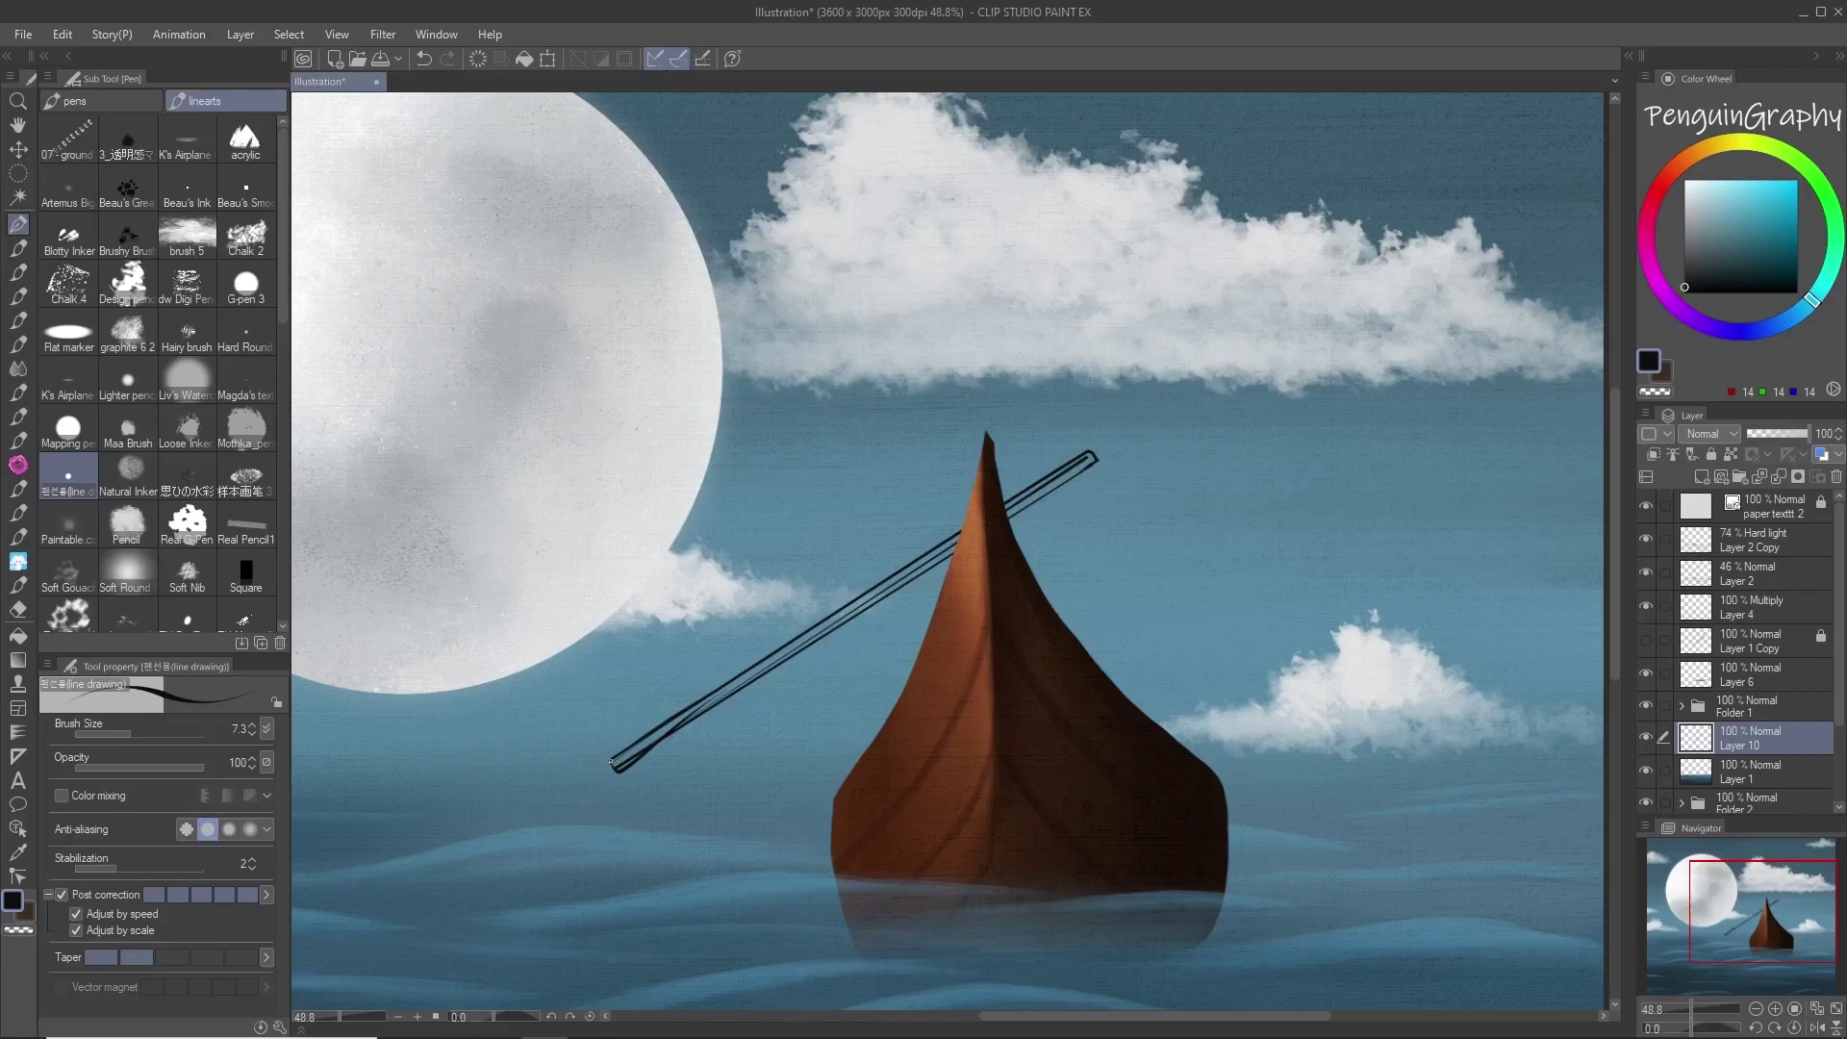
Step: Close the oar outline and fill its interior with the near-black colour
{"action": "left_click", "coordinate": [864, 596]}
{"action": "key", "text": "g"}
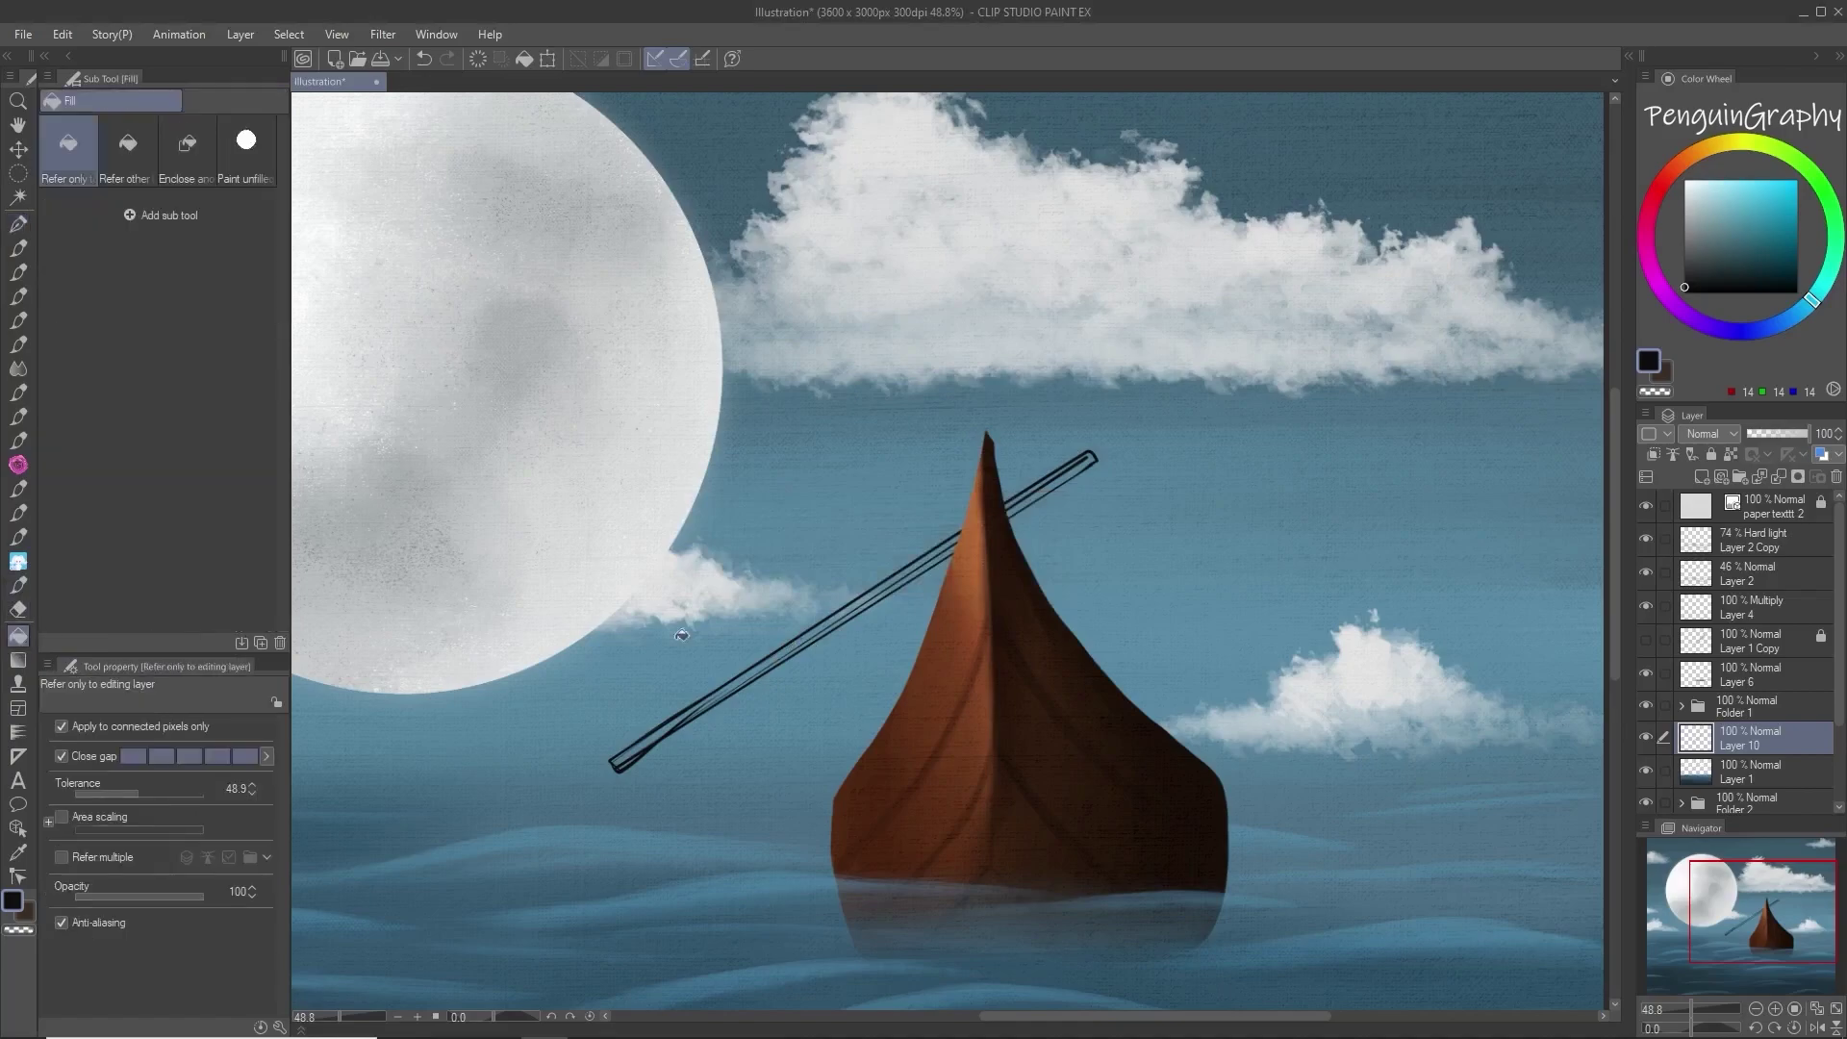
{"action": "left_click", "coordinate": [762, 669]}
{"action": "left_click", "coordinate": [669, 725]}
{"action": "left_click", "coordinate": [909, 582]}
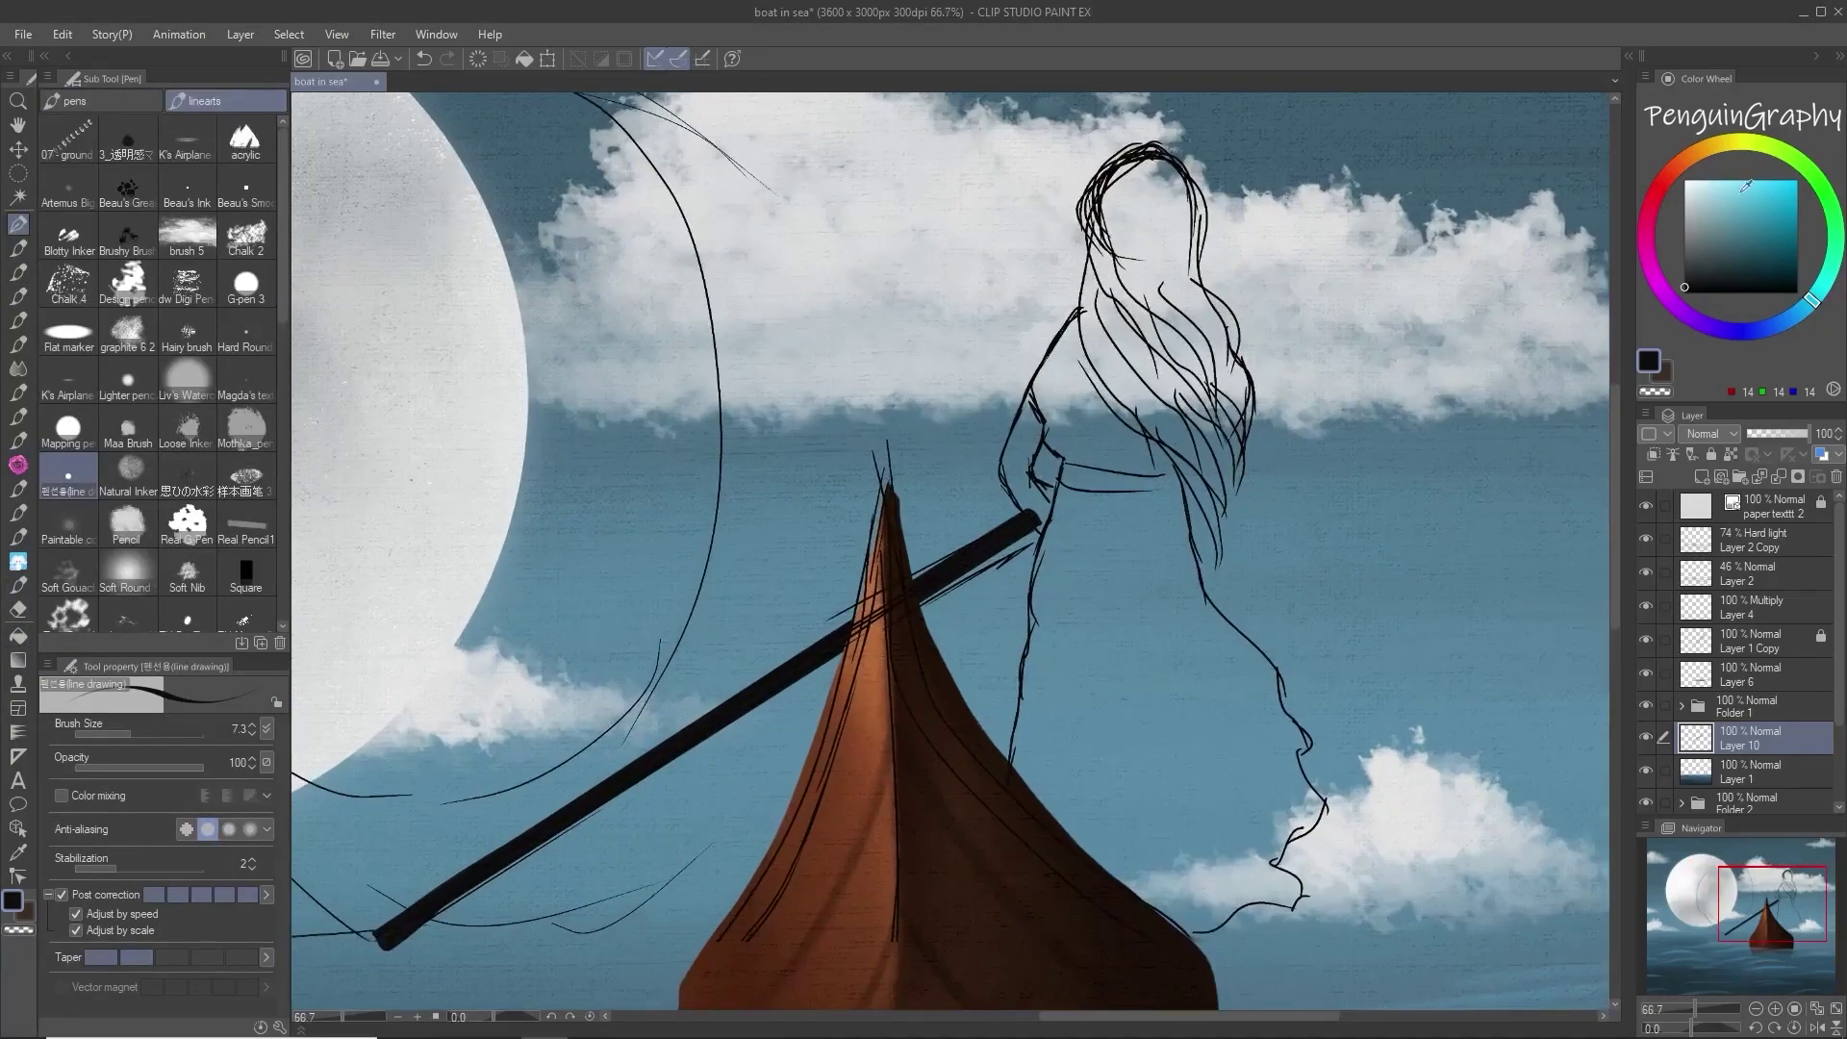
Step: Choose the skin tone RGB 202, 172, 147 for the figure
{"action": "left_click", "coordinate": [1675, 171]}
{"action": "left_click", "coordinate": [1730, 212]}
{"action": "left_click", "coordinate": [1717, 197]}
{"action": "left_click", "coordinate": [1695, 164]}
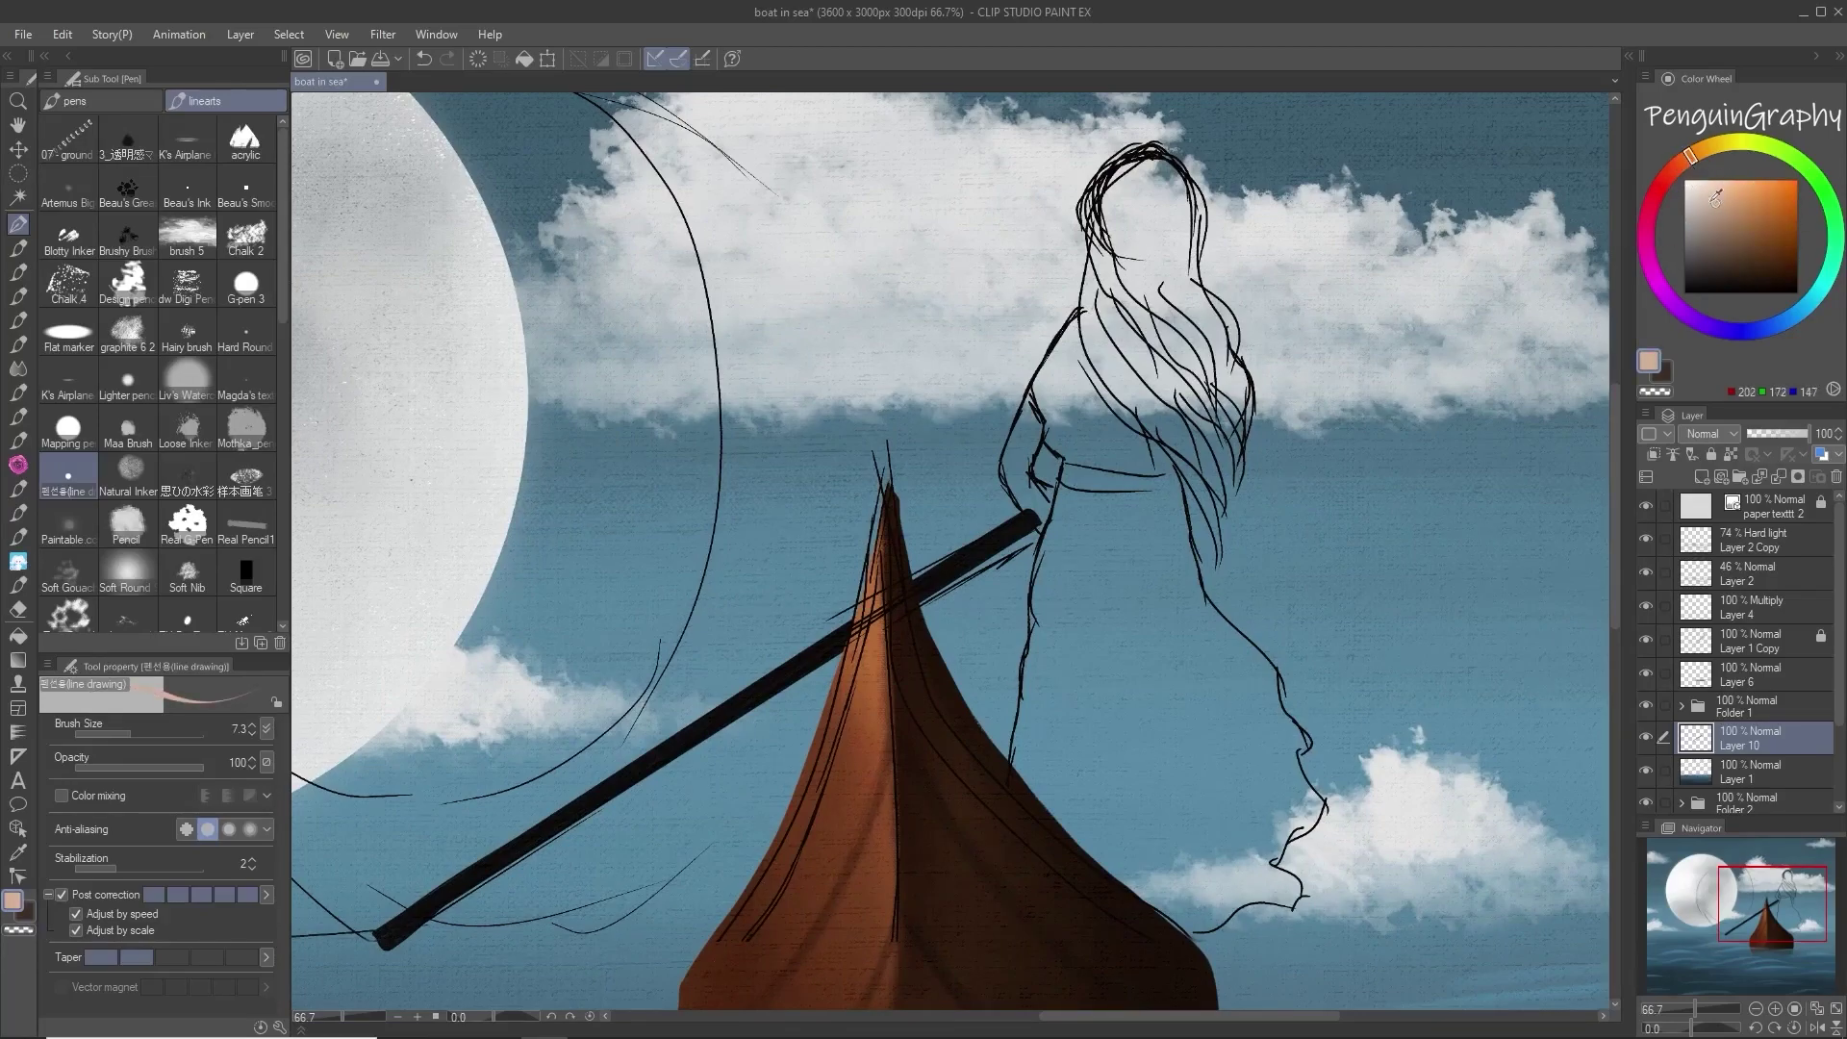
Step: Lower the sketch layer's opacity to 34%, lock it again and return to Layer 10
{"action": "left_click", "coordinate": [1751, 641]}
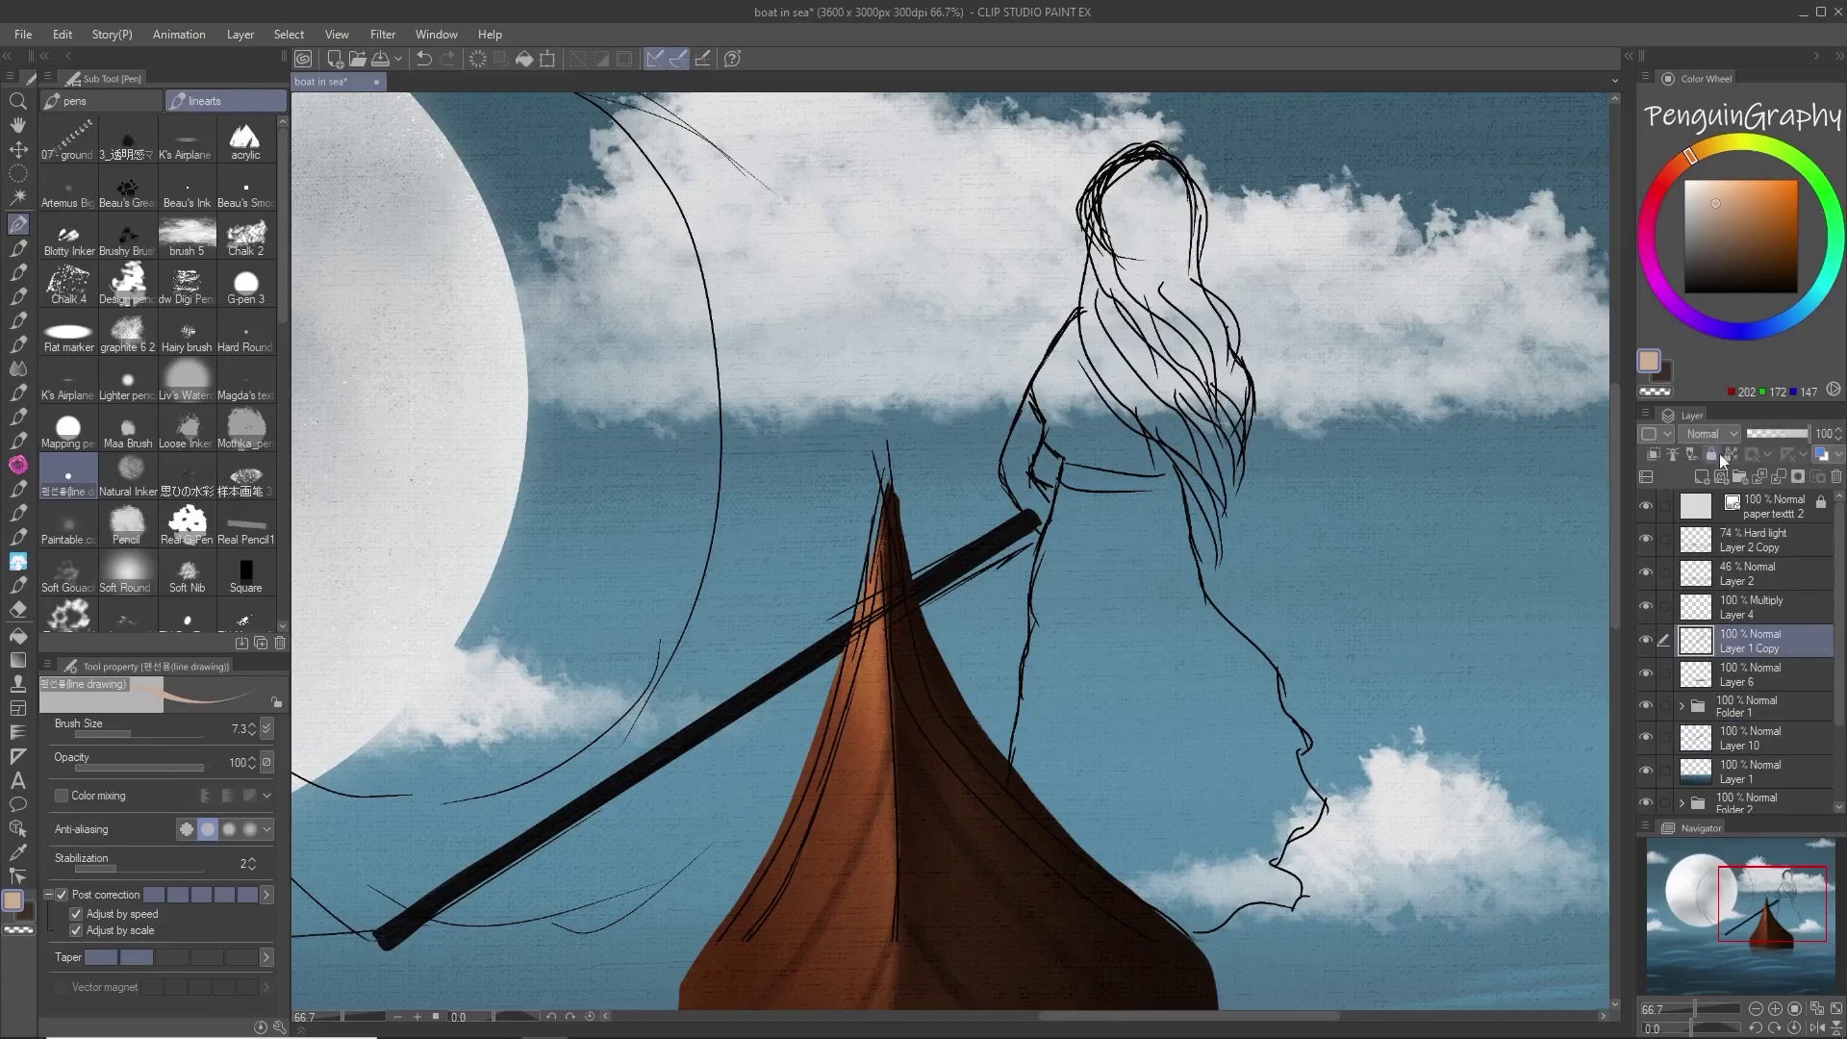
{"action": "left_click", "coordinate": [1766, 434]}
{"action": "left_click", "coordinate": [1715, 456]}
{"action": "left_click", "coordinate": [1751, 737]}
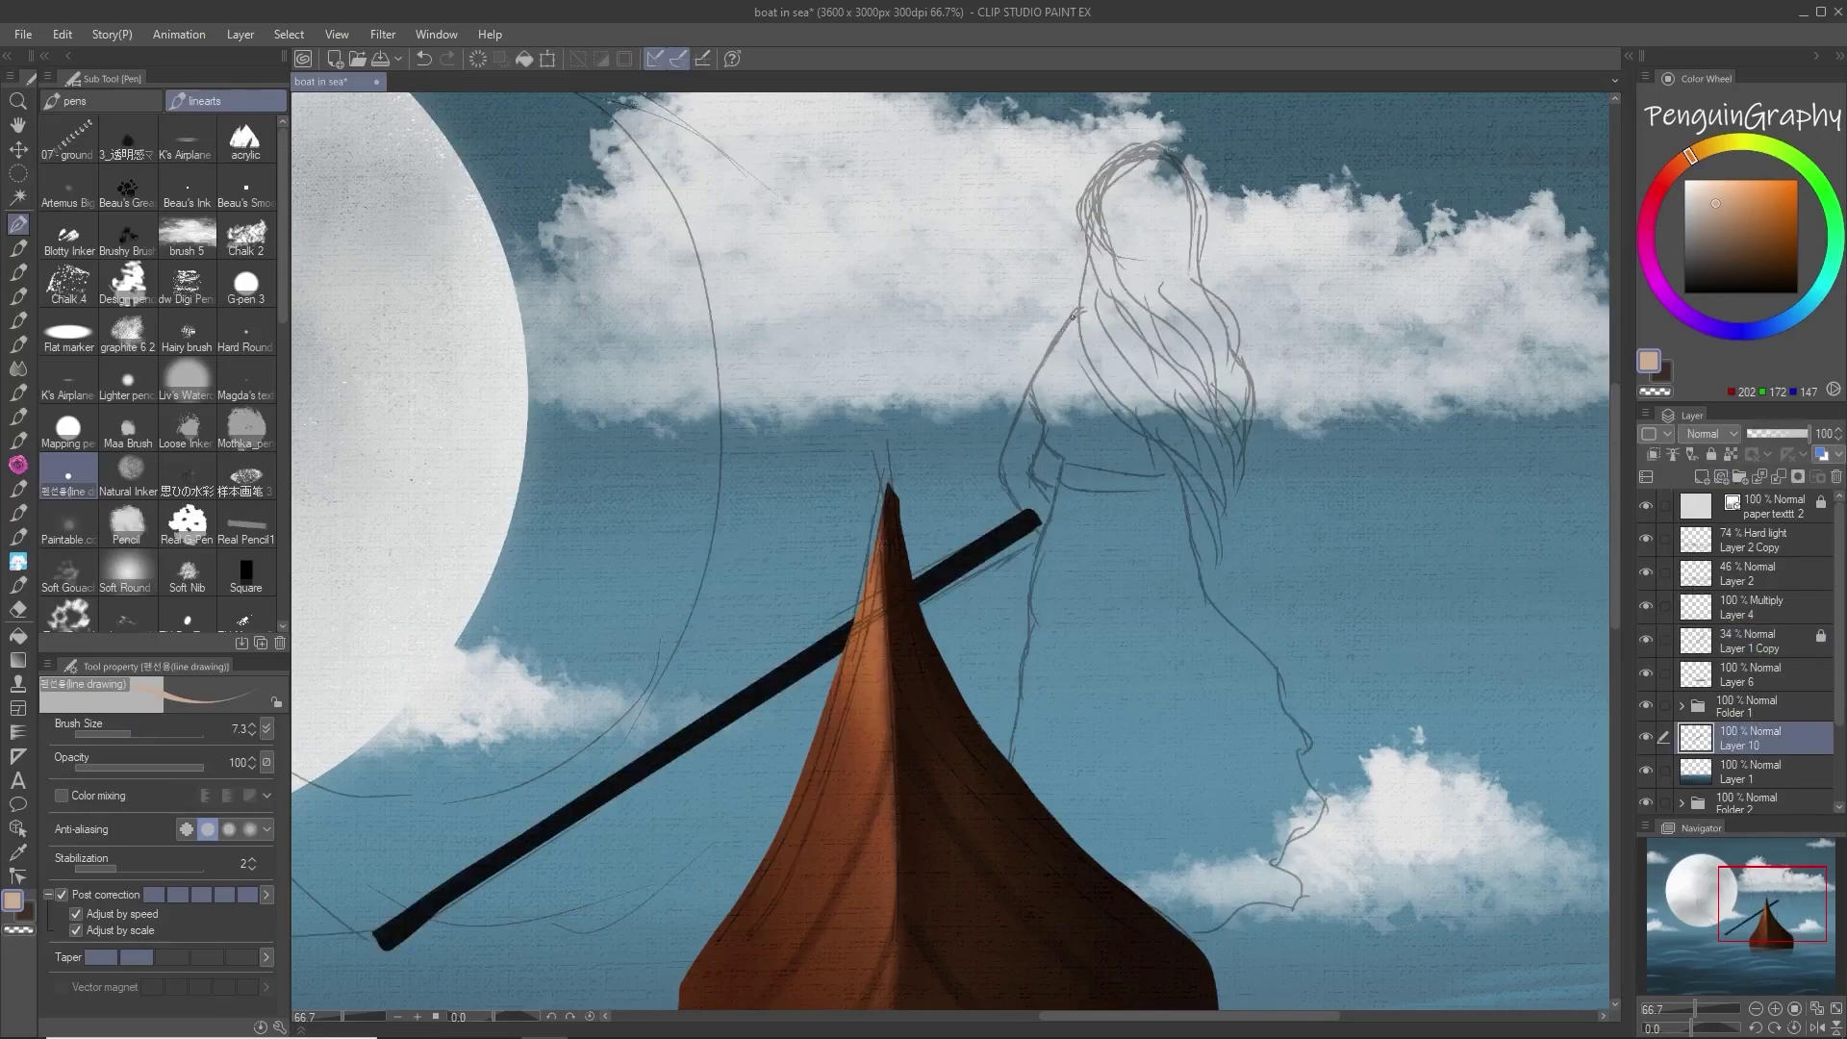
Step: Reduce the line pen's post correction to two levels and turn off its adjustment by speed and scale
{"action": "mouse_move", "coordinate": [1012, 420]}
{"action": "left_mouse_down"}
{"action": "mouse_move", "coordinate": [1001, 461]}
{"action": "mouse_move", "coordinate": [1031, 517]}
{"action": "left_mouse_up"}
{"action": "key", "text": "ctrl+z"}
{"action": "left_click", "coordinate": [171, 895]}
{"action": "left_click", "coordinate": [80, 915]}
Step: Outline the woman's bent arm and the sides and hem of her dress in the skin tone, following the sketch
{"action": "left_click_drag", "start_coordinate": [1085, 303], "coordinate": [1057, 337]}
{"action": "left_click_drag", "start_coordinate": [1001, 473], "coordinate": [1043, 529]}
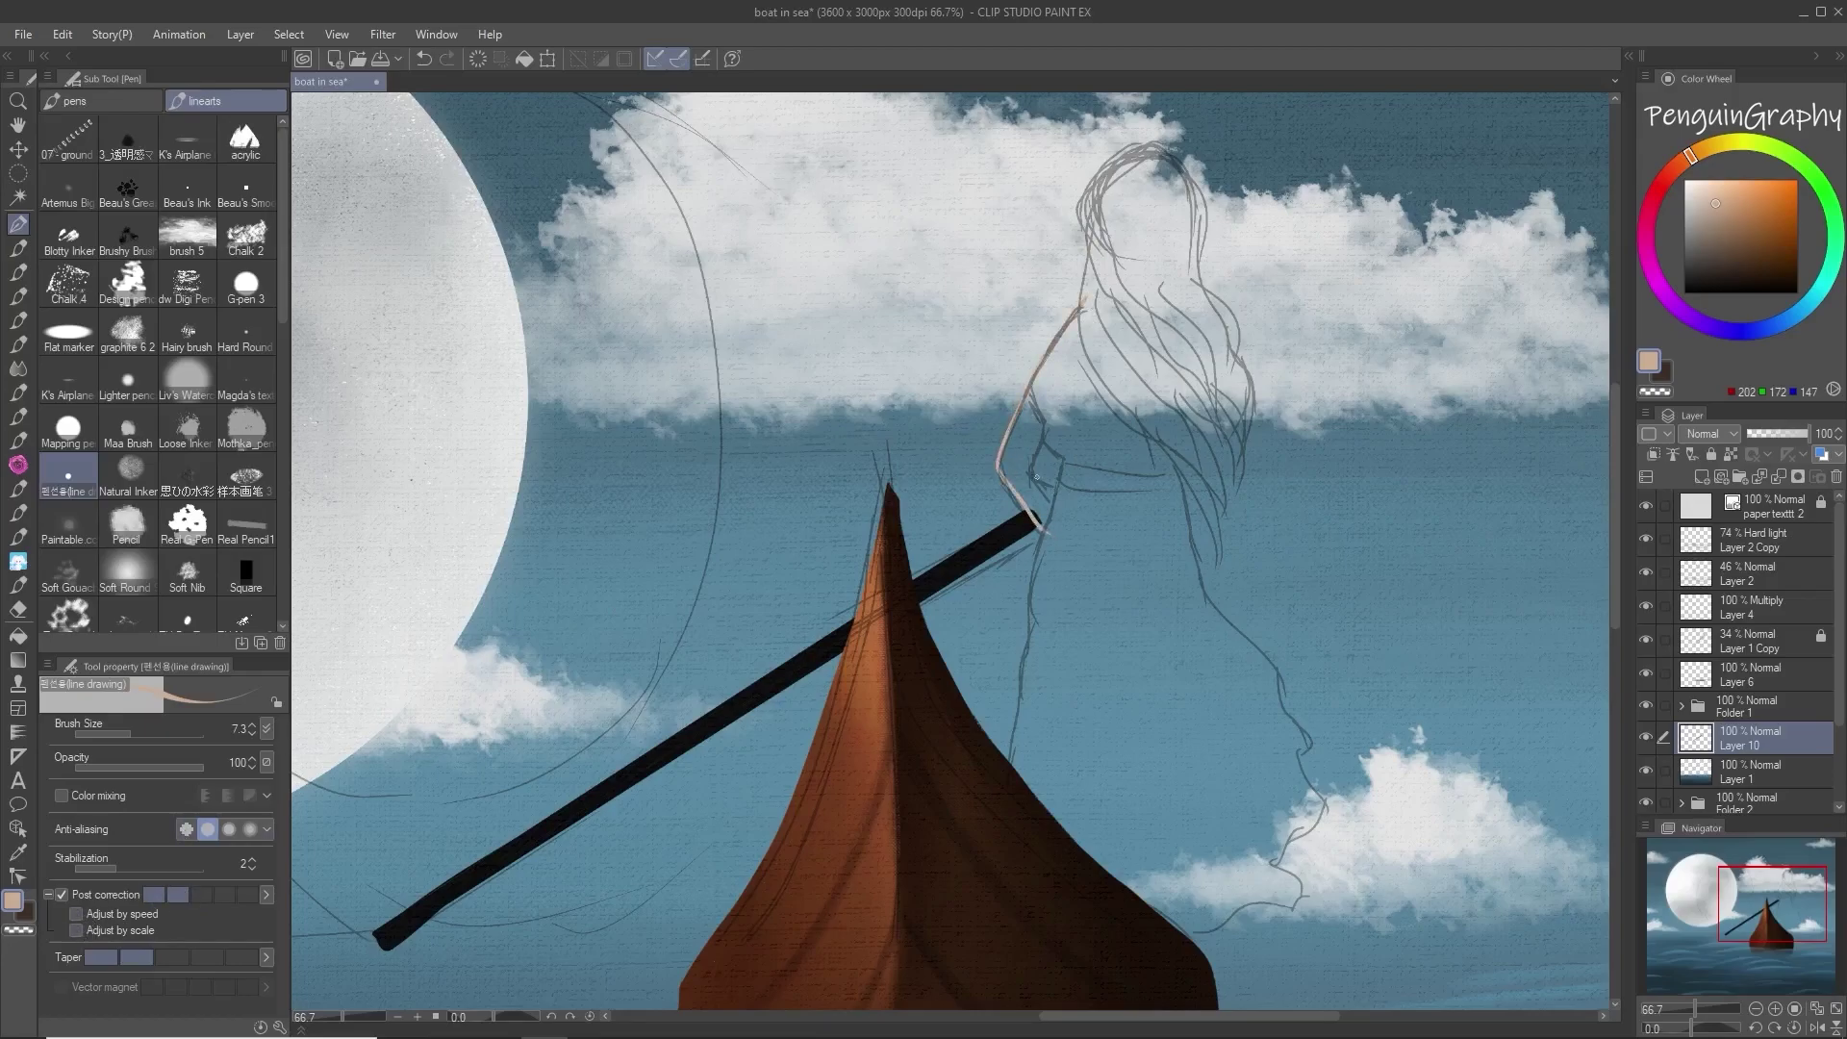
{"action": "mouse_move", "coordinate": [1050, 426]}
{"action": "left_mouse_down"}
{"action": "mouse_move", "coordinate": [1032, 465]}
{"action": "mouse_move", "coordinate": [1074, 484]}
{"action": "mouse_move", "coordinate": [1058, 476]}
{"action": "mouse_move", "coordinate": [1043, 534]}
{"action": "mouse_move", "coordinate": [1026, 752]}
{"action": "mouse_move", "coordinate": [1036, 593]}
{"action": "mouse_move", "coordinate": [1007, 747]}
{"action": "left_mouse_up"}
{"action": "left_click_drag", "start_coordinate": [1170, 445], "coordinate": [1189, 646]}
{"action": "left_click_drag", "start_coordinate": [1174, 497], "coordinate": [1203, 647]}
{"action": "mouse_move", "coordinate": [1188, 554]}
{"action": "left_mouse_down"}
{"action": "mouse_move", "coordinate": [1318, 793]}
{"action": "mouse_move", "coordinate": [1318, 836]}
{"action": "mouse_move", "coordinate": [1270, 915]}
{"action": "mouse_move", "coordinate": [1193, 939]}
{"action": "left_mouse_up"}
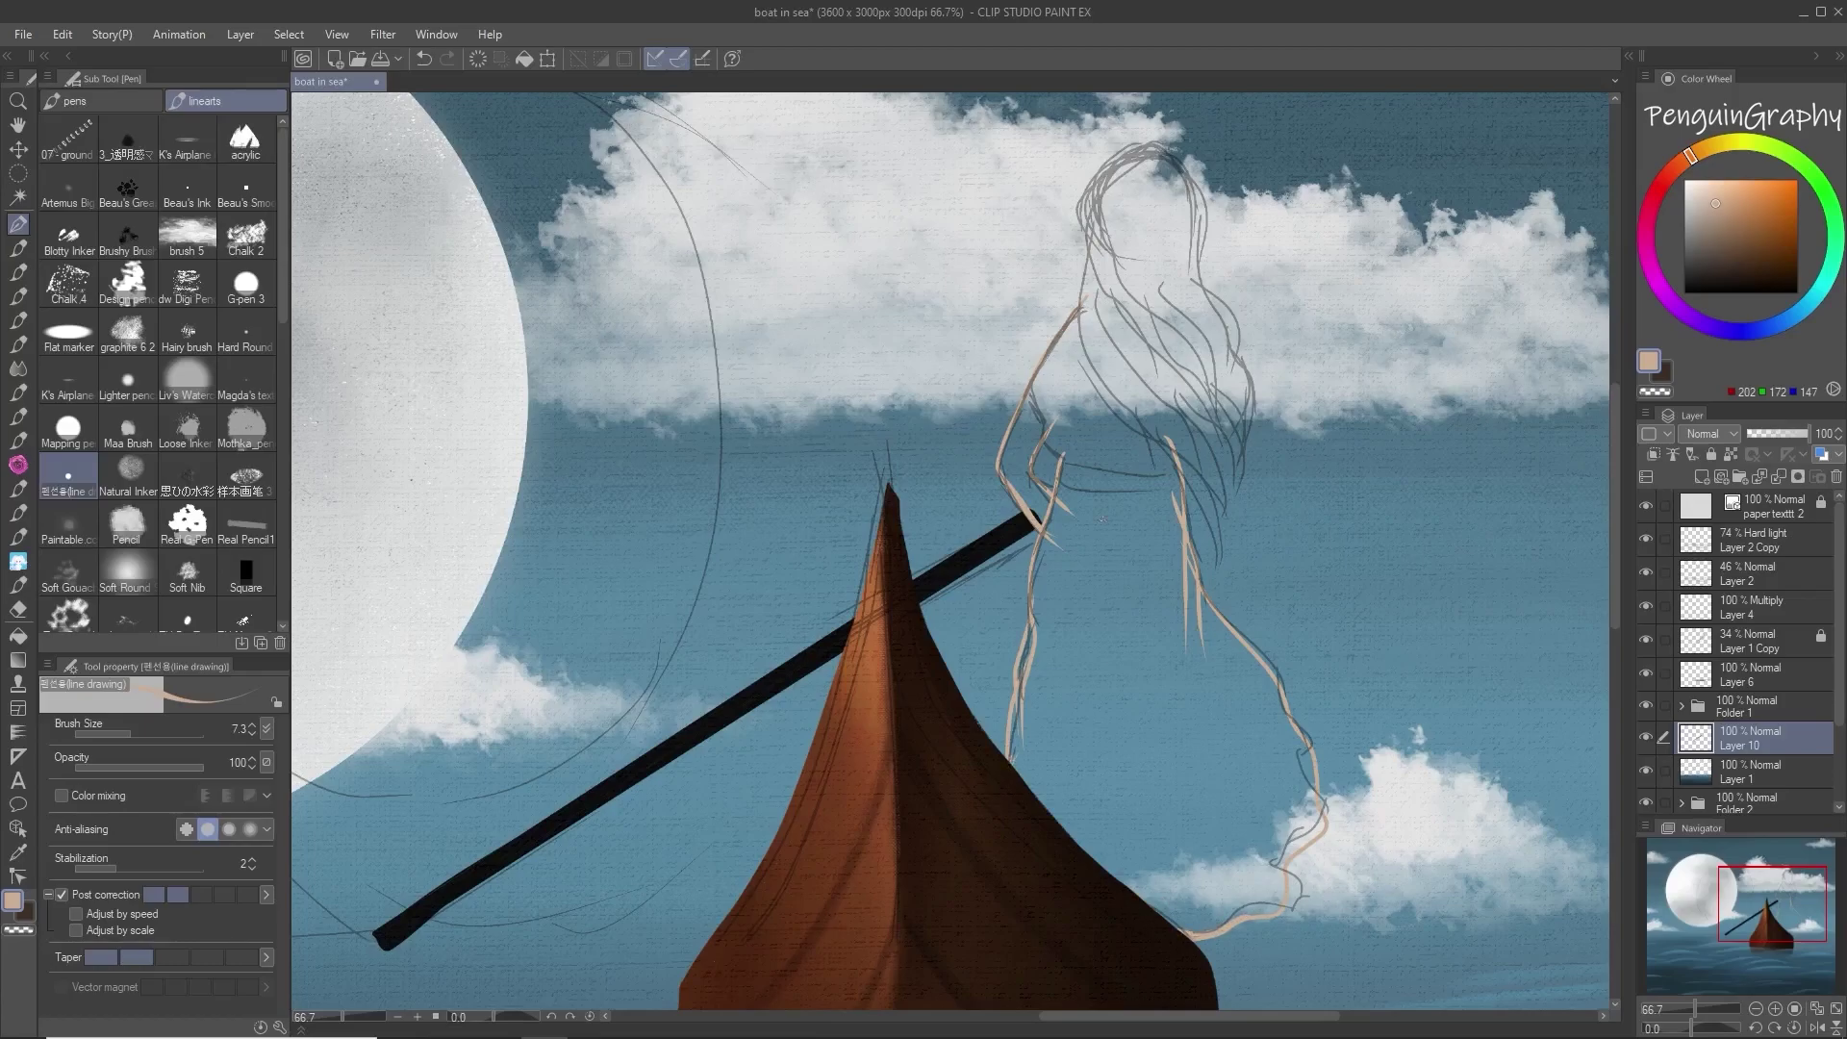
Step: Outline the woman's head and the wavy edges of her long hair over the sketch in the skin tone
{"action": "mouse_move", "coordinate": [1155, 151]}
{"action": "left_mouse_down"}
{"action": "mouse_move", "coordinate": [1093, 239]}
{"action": "mouse_move", "coordinate": [1114, 295]}
{"action": "mouse_move", "coordinate": [1084, 208]}
{"action": "mouse_move", "coordinate": [1094, 234]}
{"action": "left_mouse_up"}
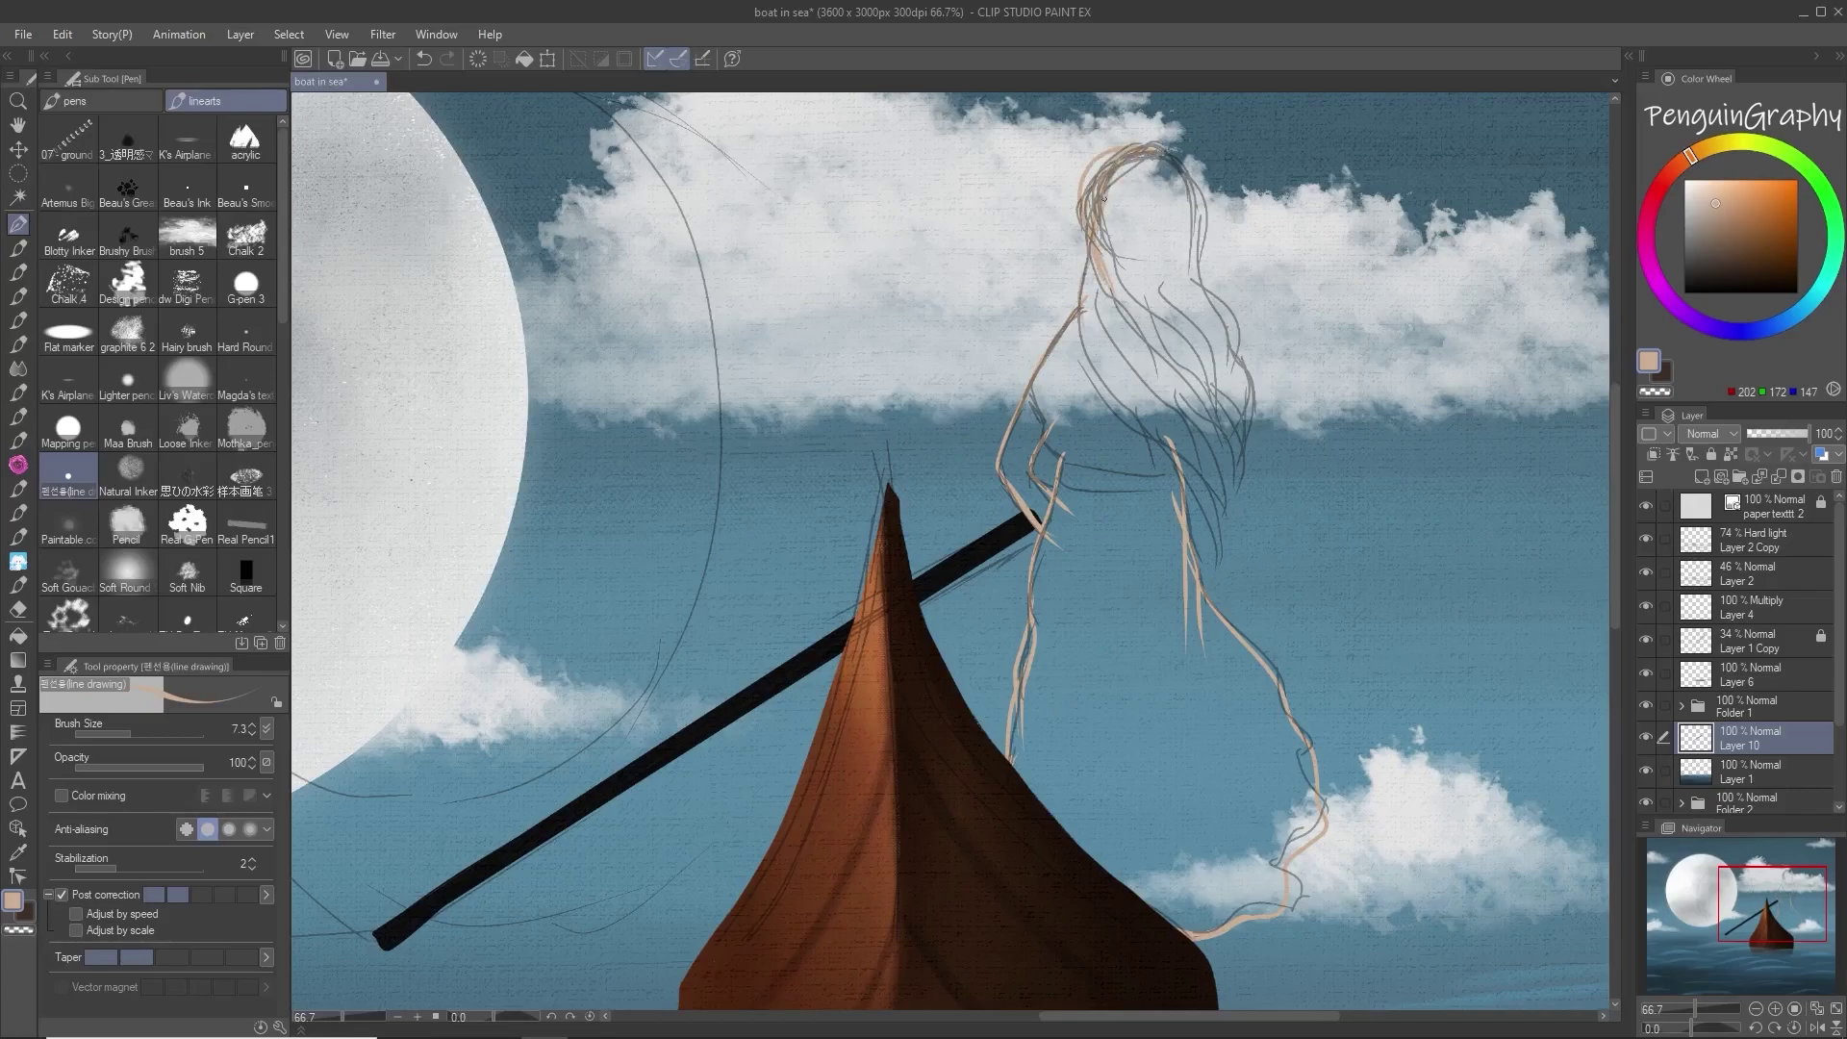
{"action": "mouse_move", "coordinate": [1155, 146]}
{"action": "left_mouse_down"}
{"action": "mouse_move", "coordinate": [1202, 205]}
{"action": "mouse_move", "coordinate": [1174, 310]}
{"action": "left_mouse_up"}
{"action": "left_click_drag", "start_coordinate": [1207, 210], "coordinate": [1196, 296]}
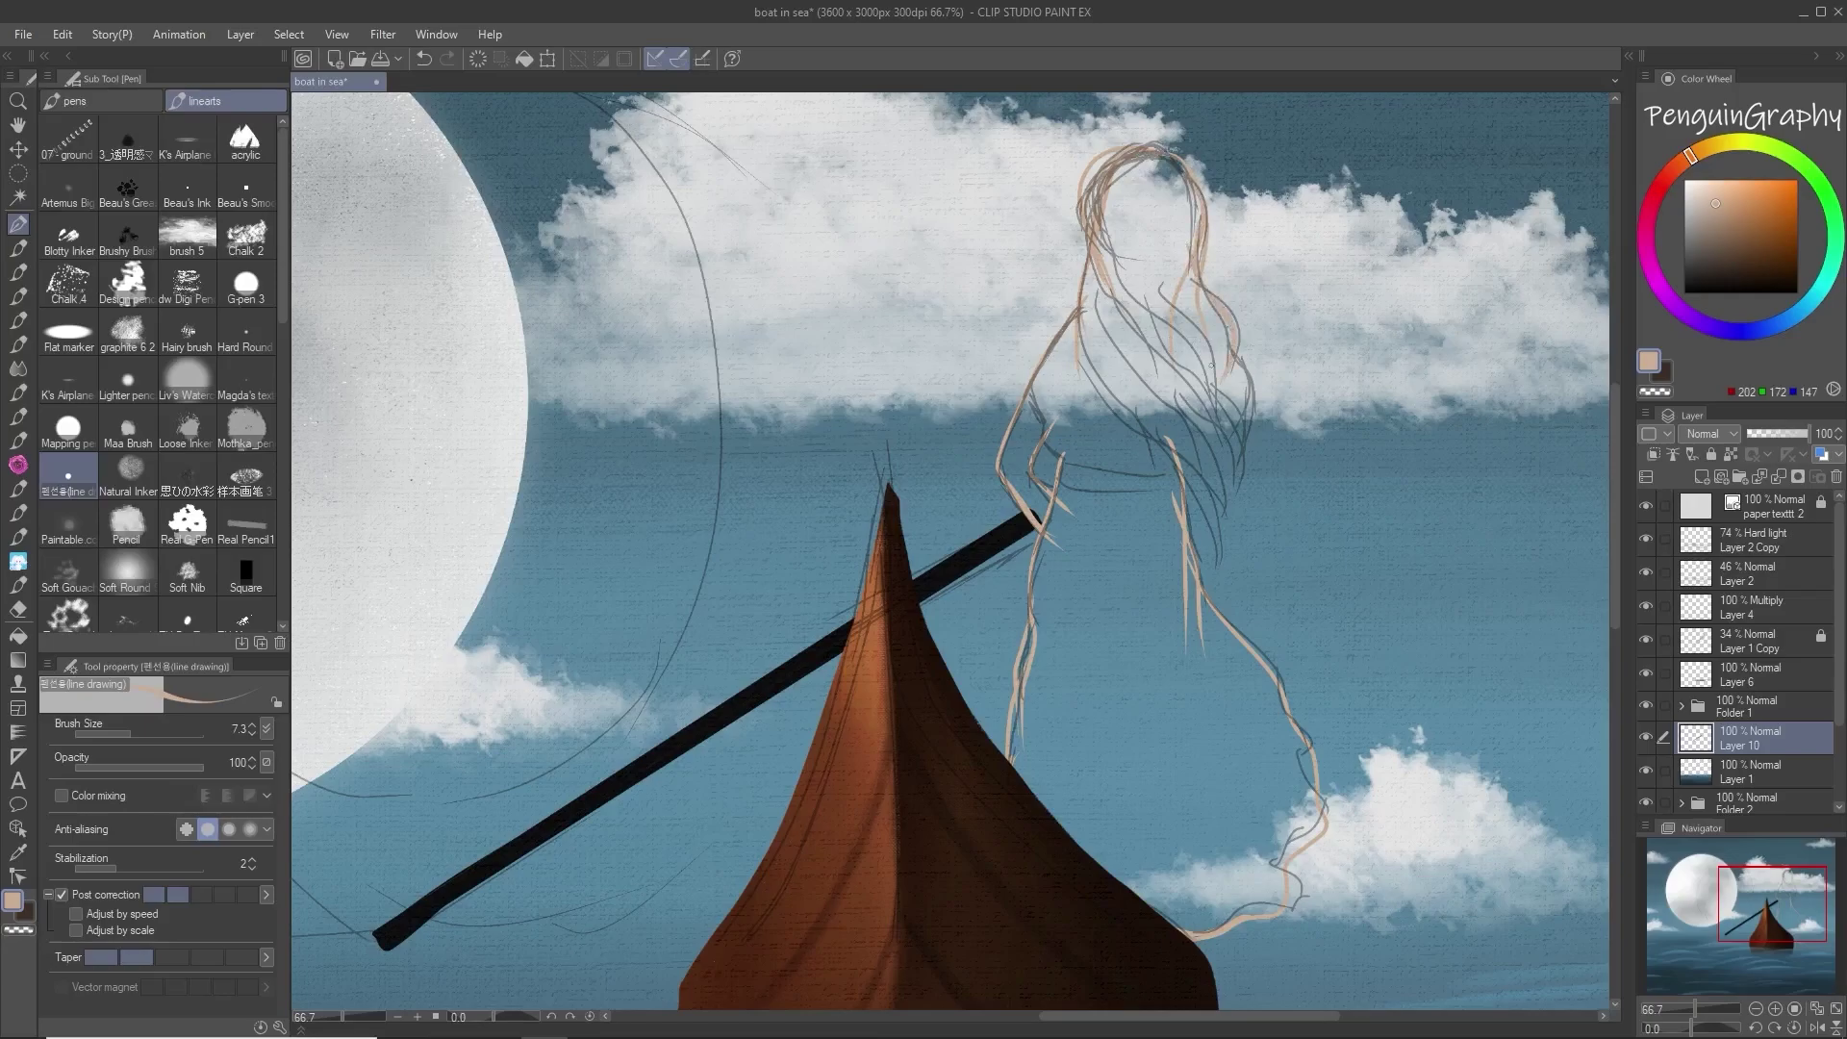
{"action": "left_click_drag", "start_coordinate": [1241, 363], "coordinate": [1230, 494]}
{"action": "left_click_drag", "start_coordinate": [1251, 433], "coordinate": [1220, 510]}
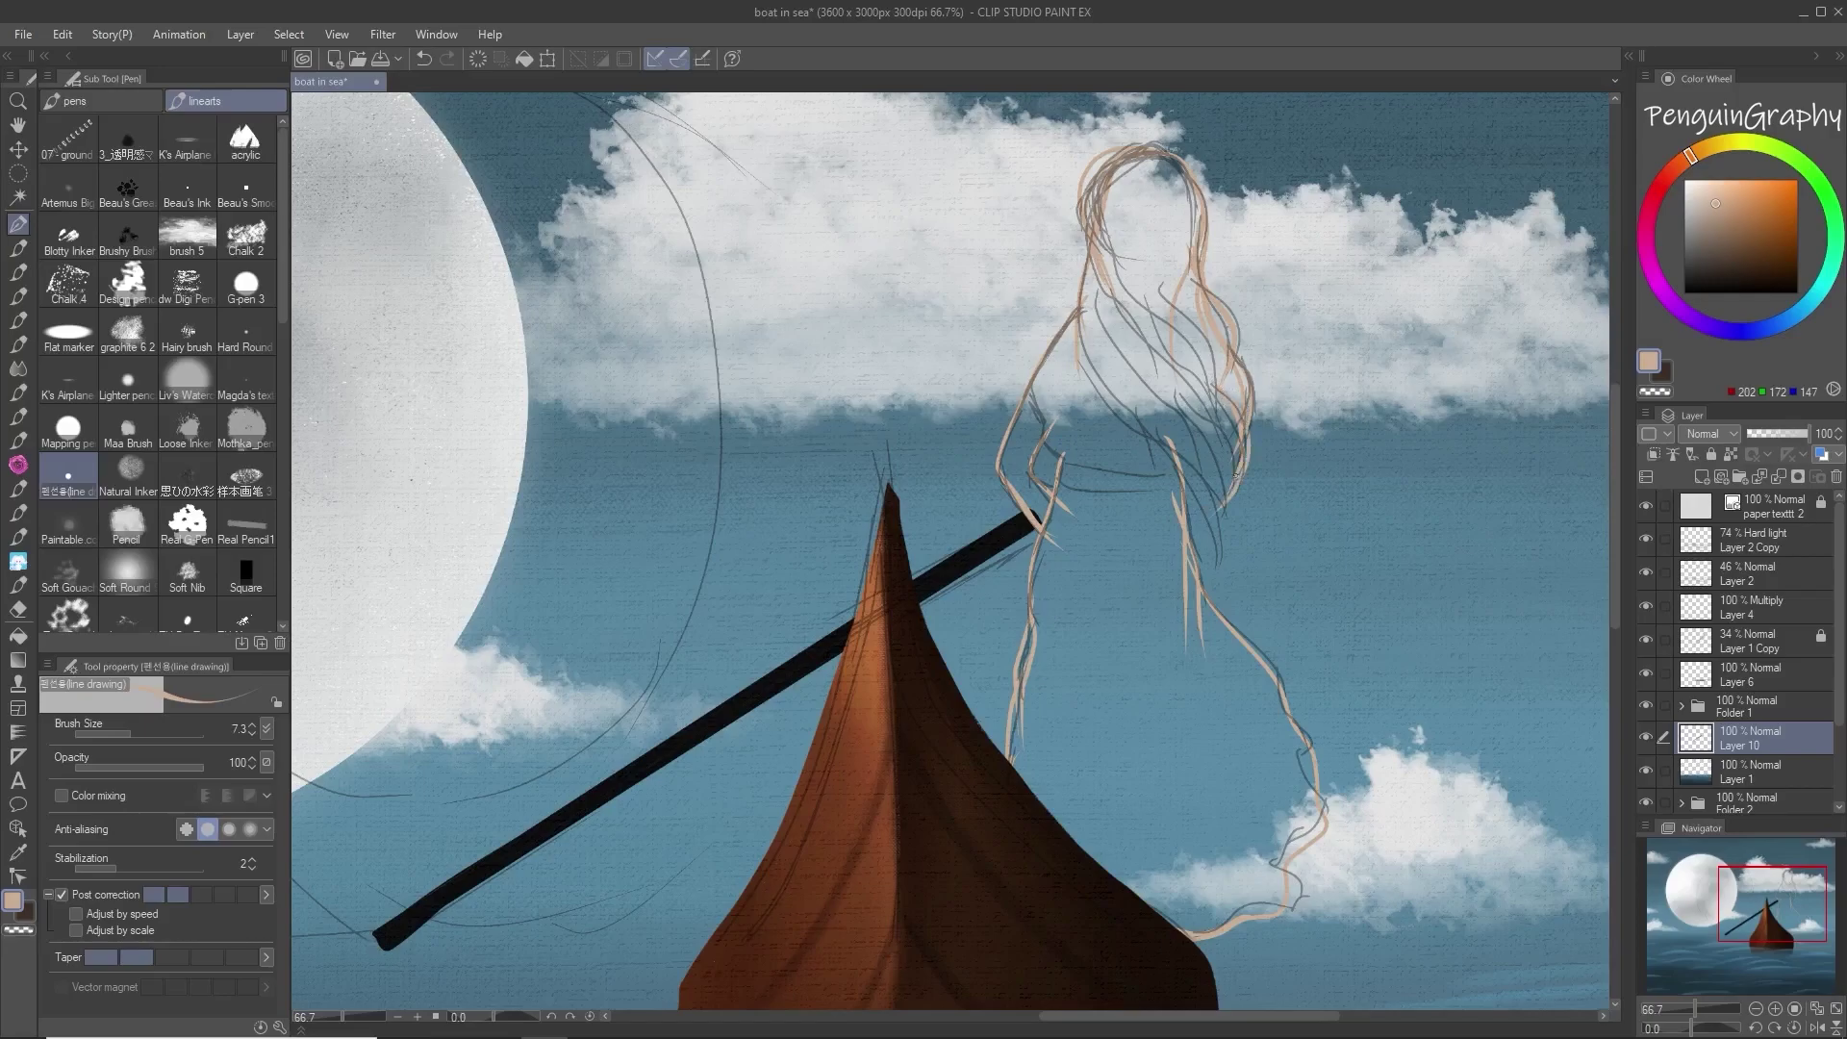
{"action": "mouse_move", "coordinate": [1160, 439]}
{"action": "left_mouse_down"}
{"action": "mouse_move", "coordinate": [1206, 502]}
{"action": "mouse_move", "coordinate": [1216, 566]}
{"action": "mouse_move", "coordinate": [1215, 534]}
{"action": "left_mouse_up"}
Step: Fill the whole outlined figure, including the hair strands, with the skin tone
{"action": "key", "text": "g"}
{"action": "left_click", "coordinate": [1198, 531]}
{"action": "left_click", "coordinate": [1226, 323]}
{"action": "left_click", "coordinate": [1098, 202]}
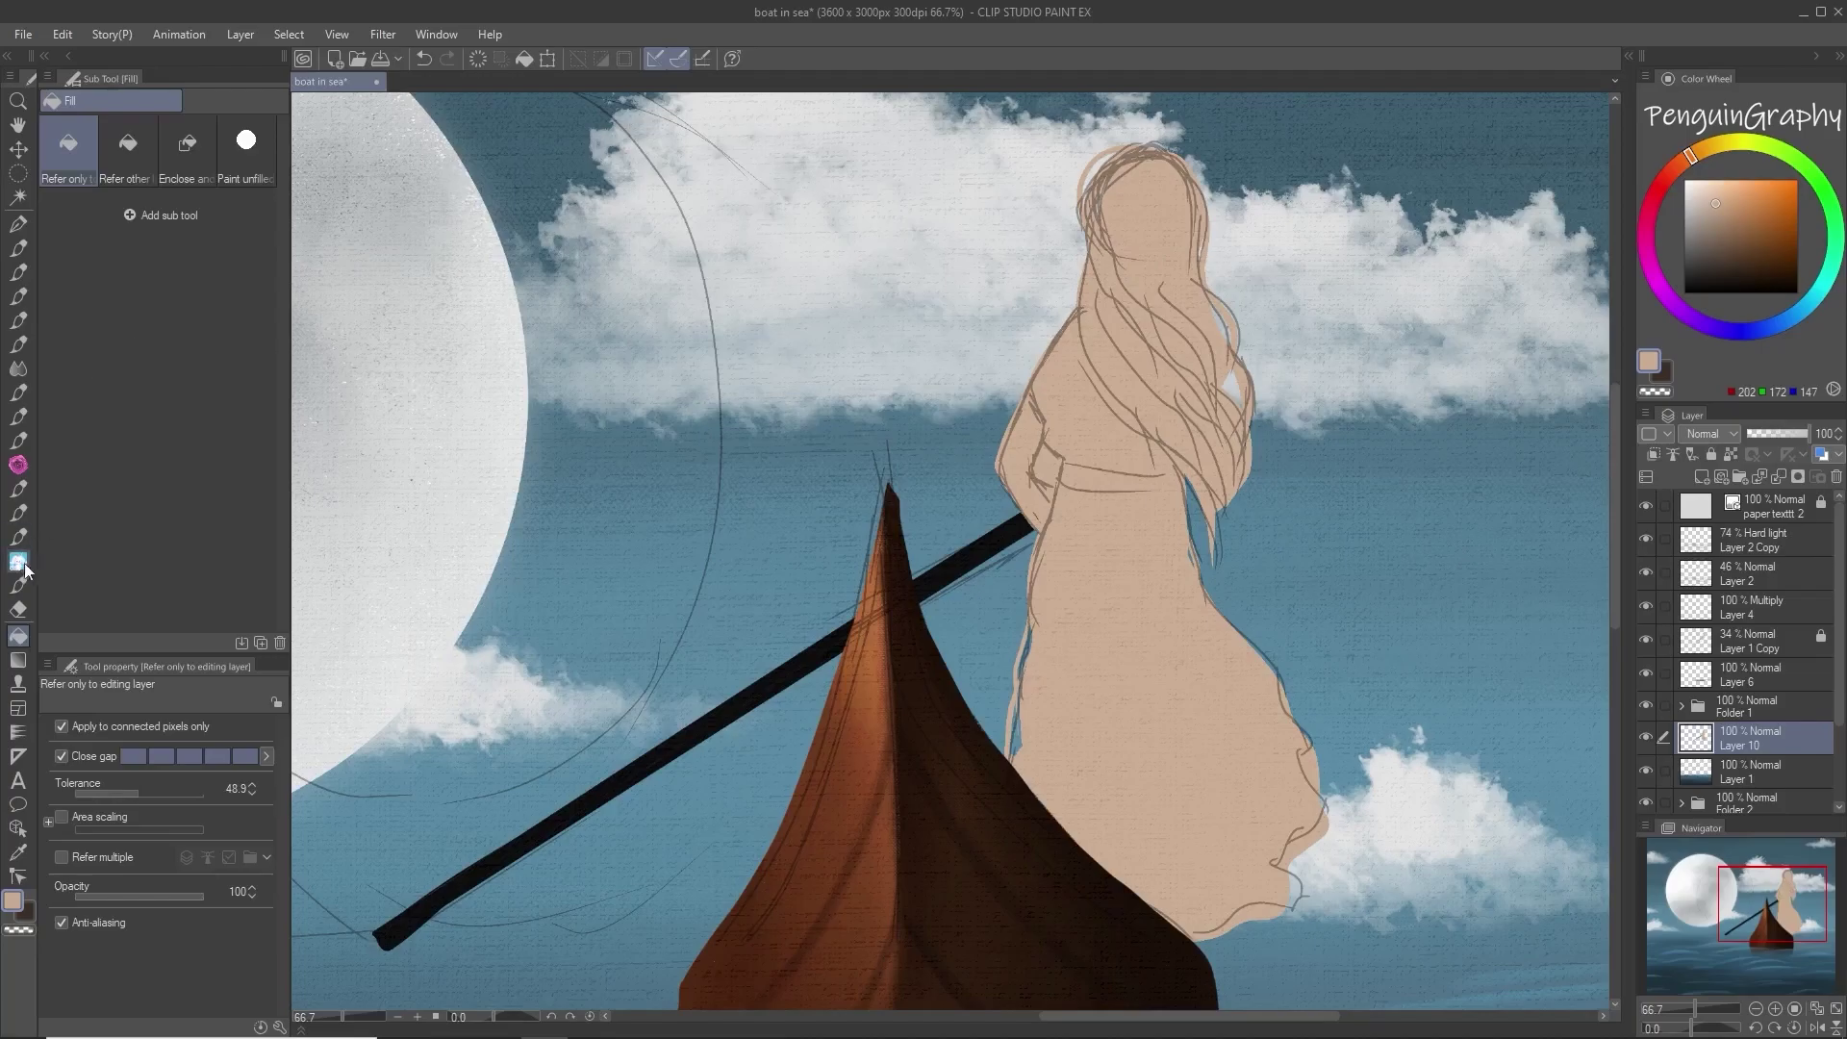
Step: Hide the sketch layer, close the gaps along the skirt's edges and draw pointed strands at the hair's lower end
{"action": "key", "text": "e"}
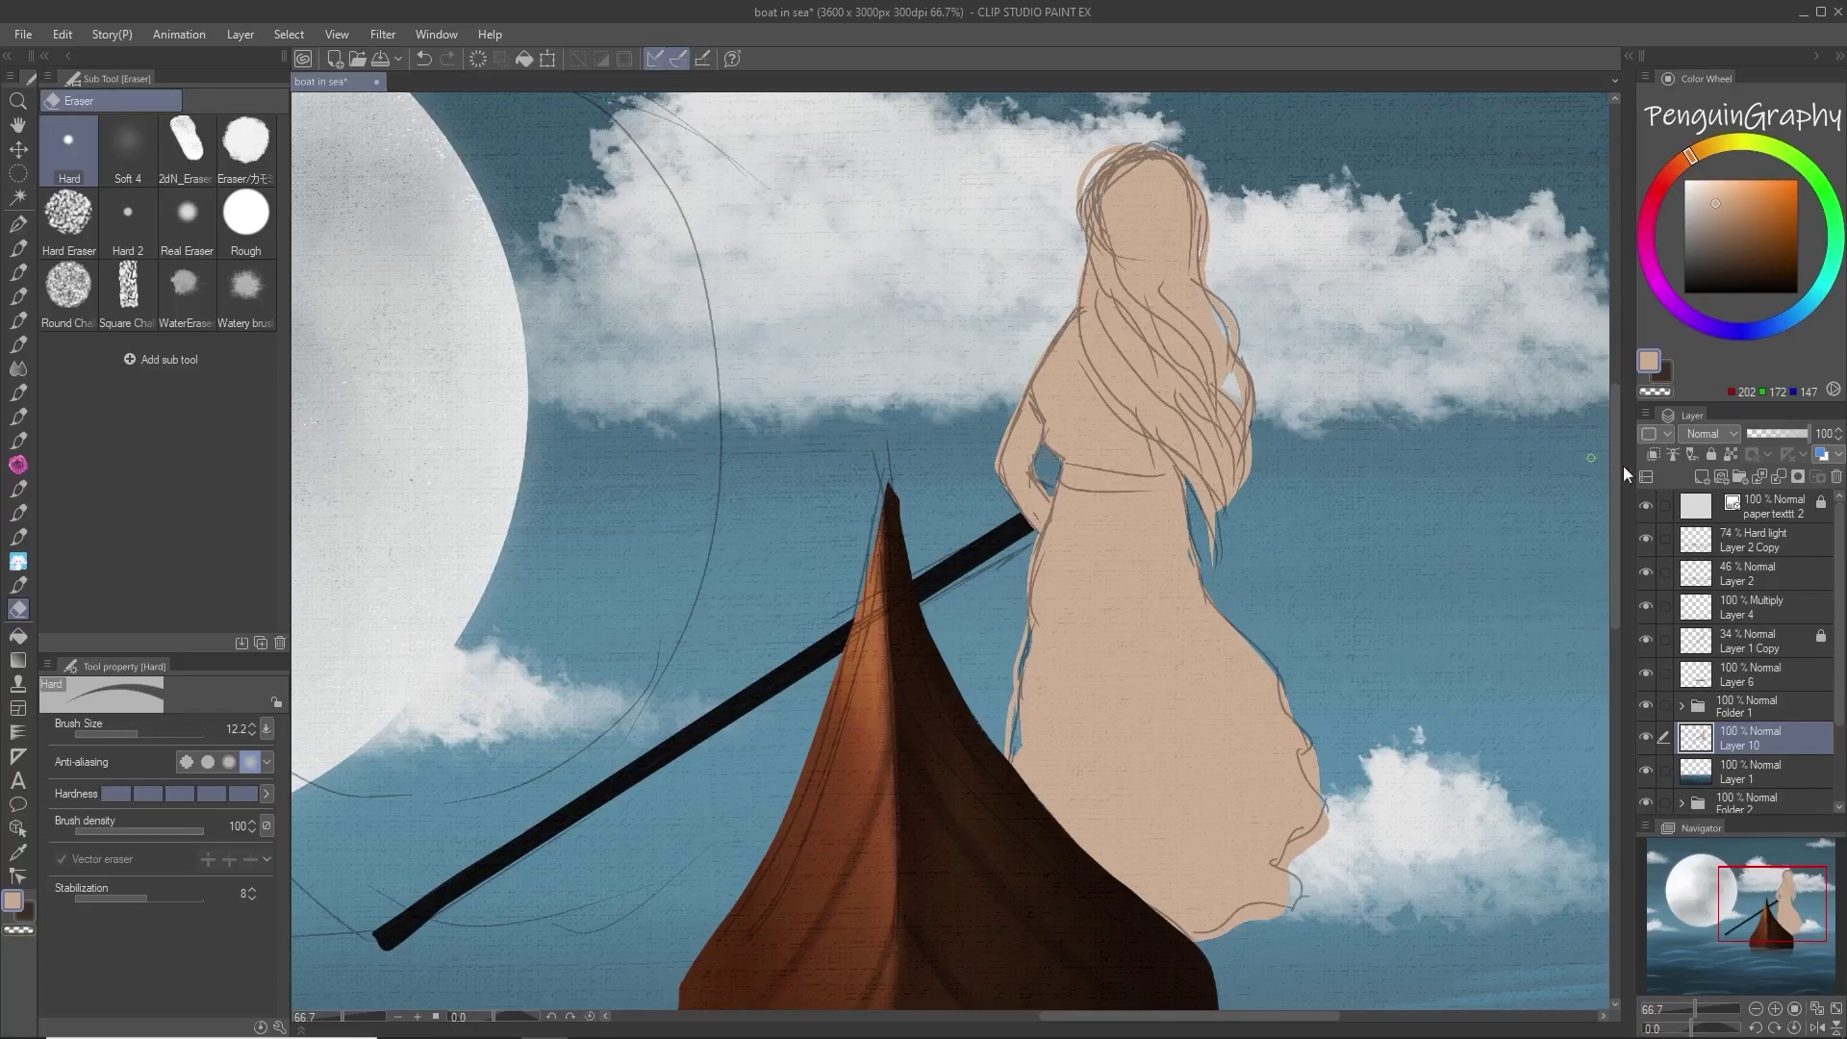
{"action": "left_click", "coordinate": [1646, 639]}
{"action": "scroll", "coordinate": [1081, 509], "scroll_direction": "up", "scroll_amount": 3}
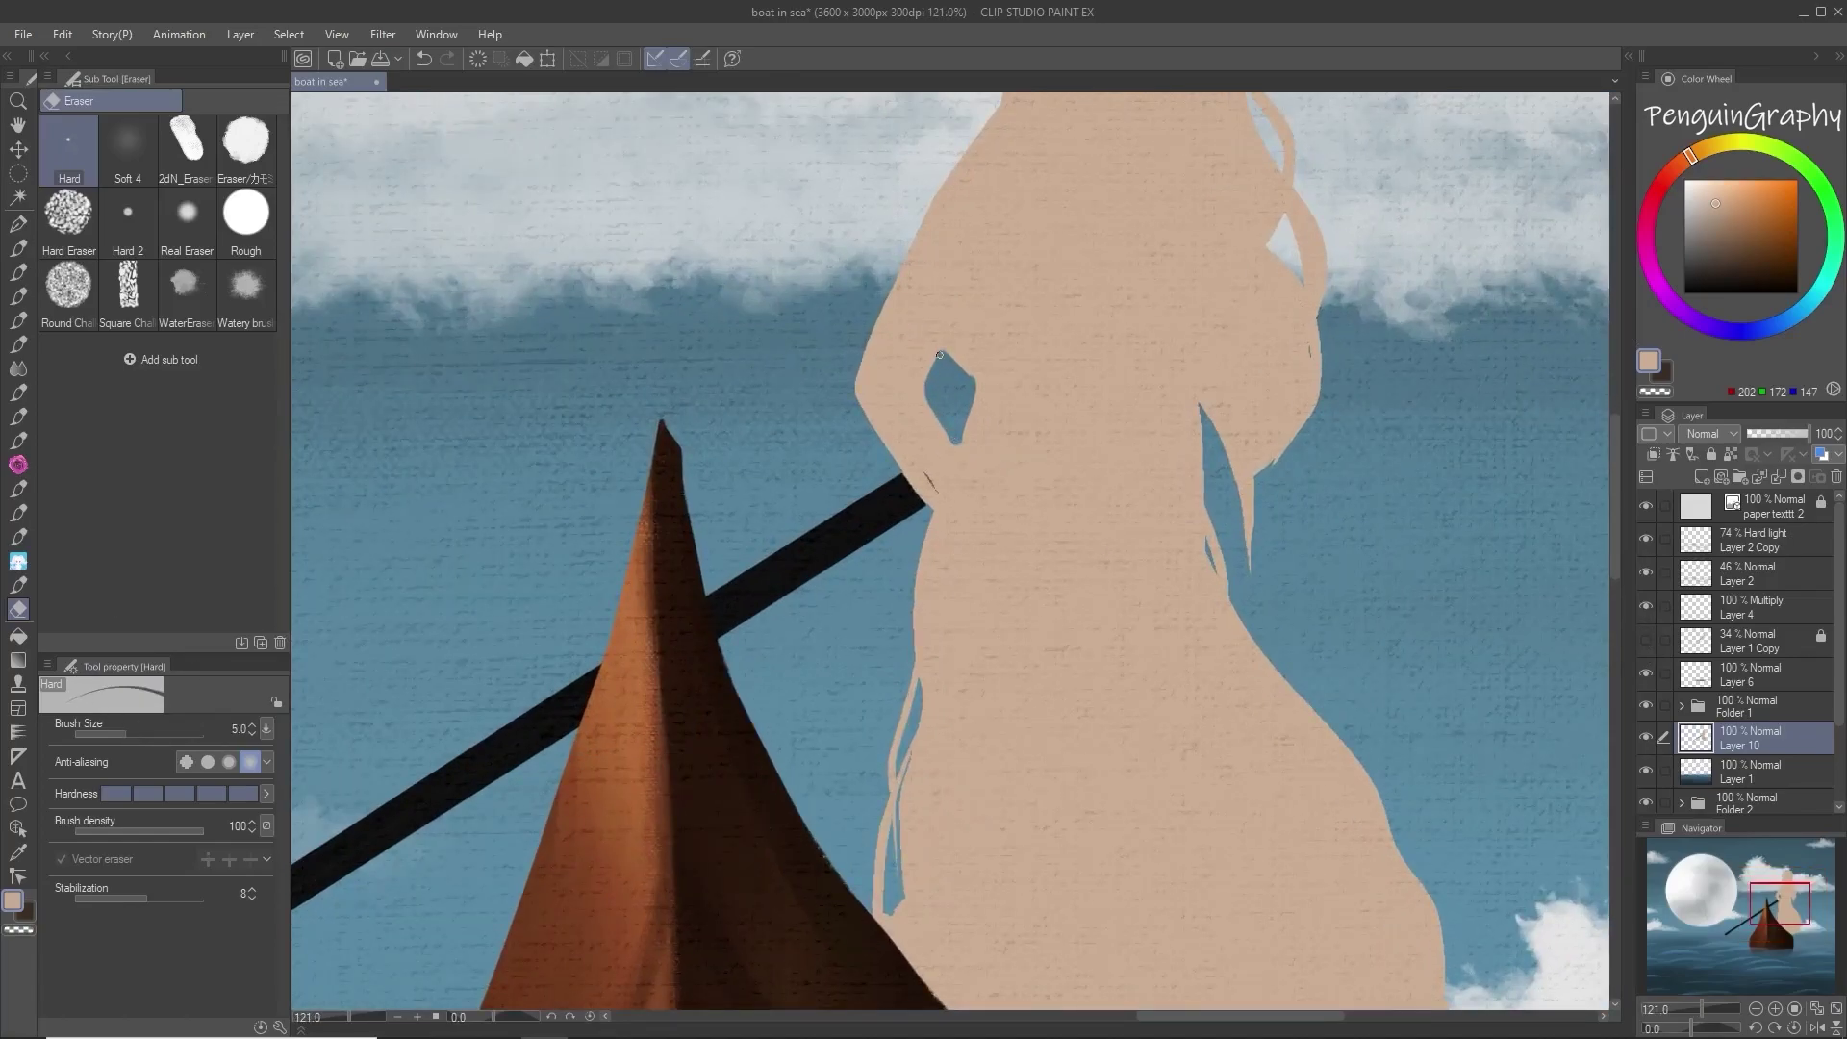
{"action": "key", "text": "p"}
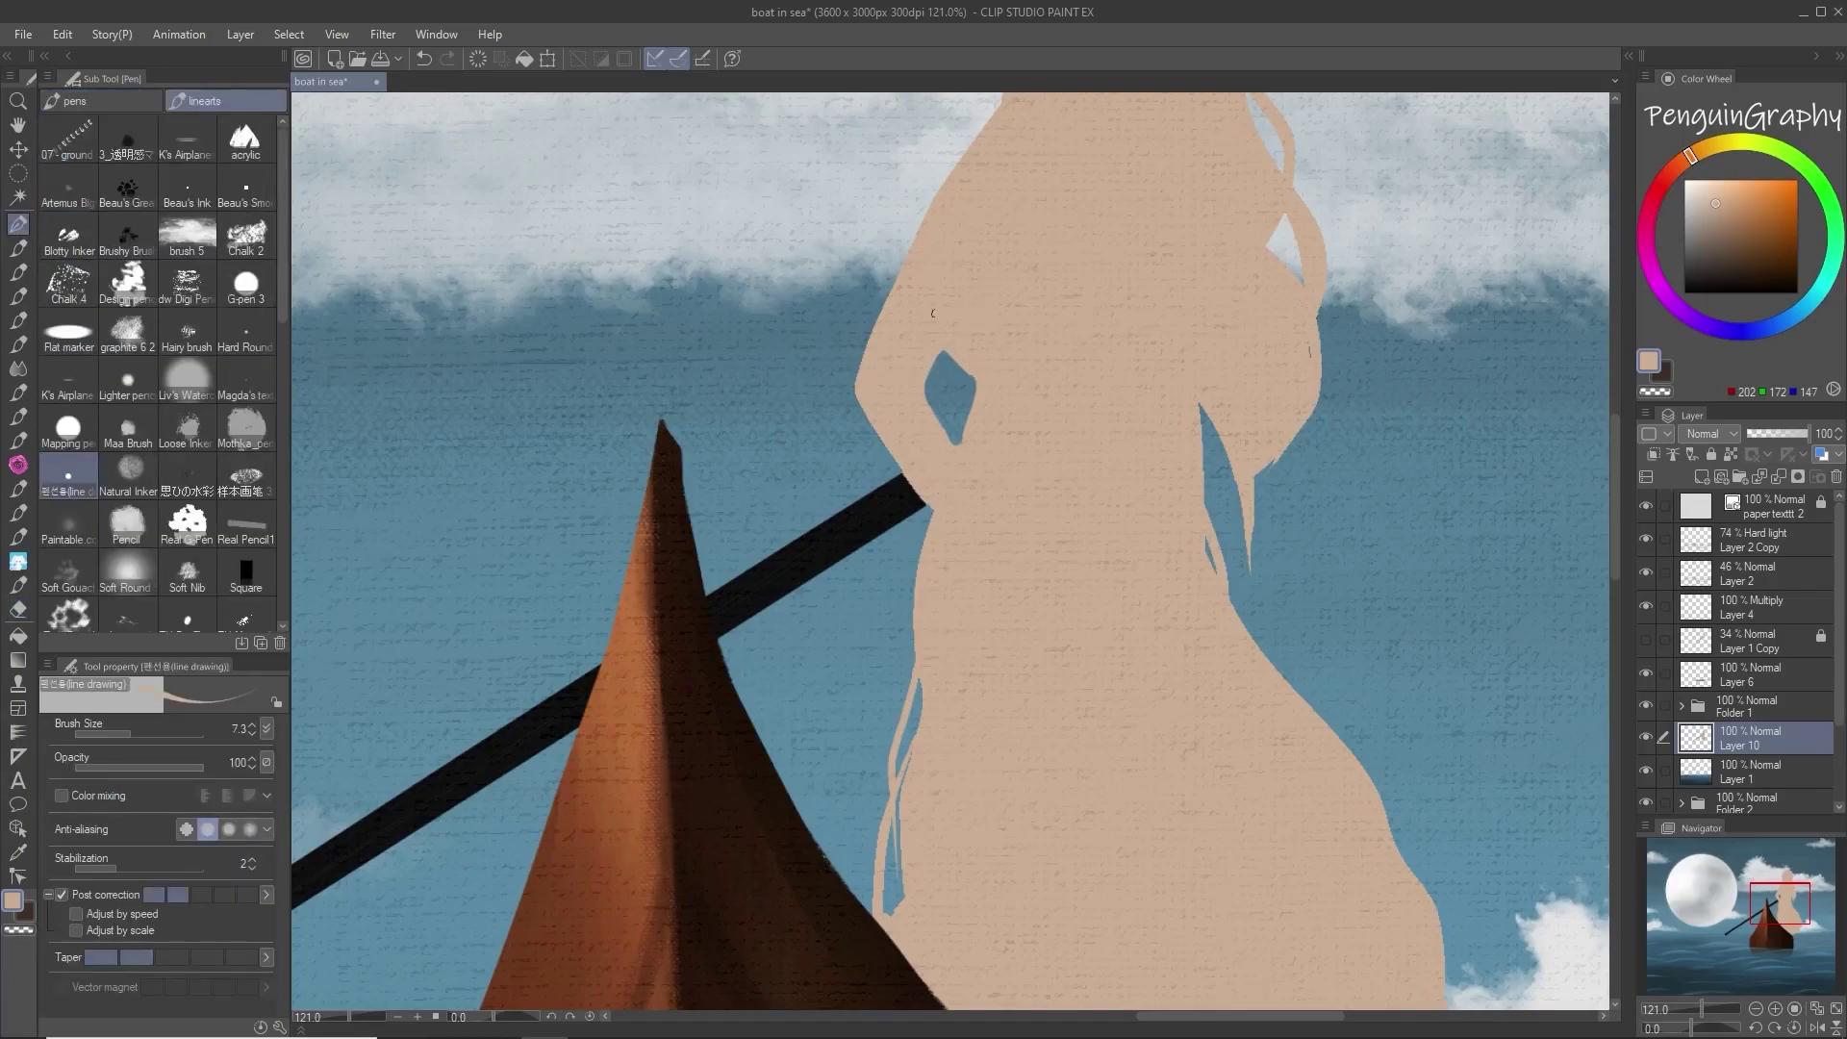
{"action": "left_click_drag", "start_coordinate": [927, 653], "coordinate": [900, 904]}
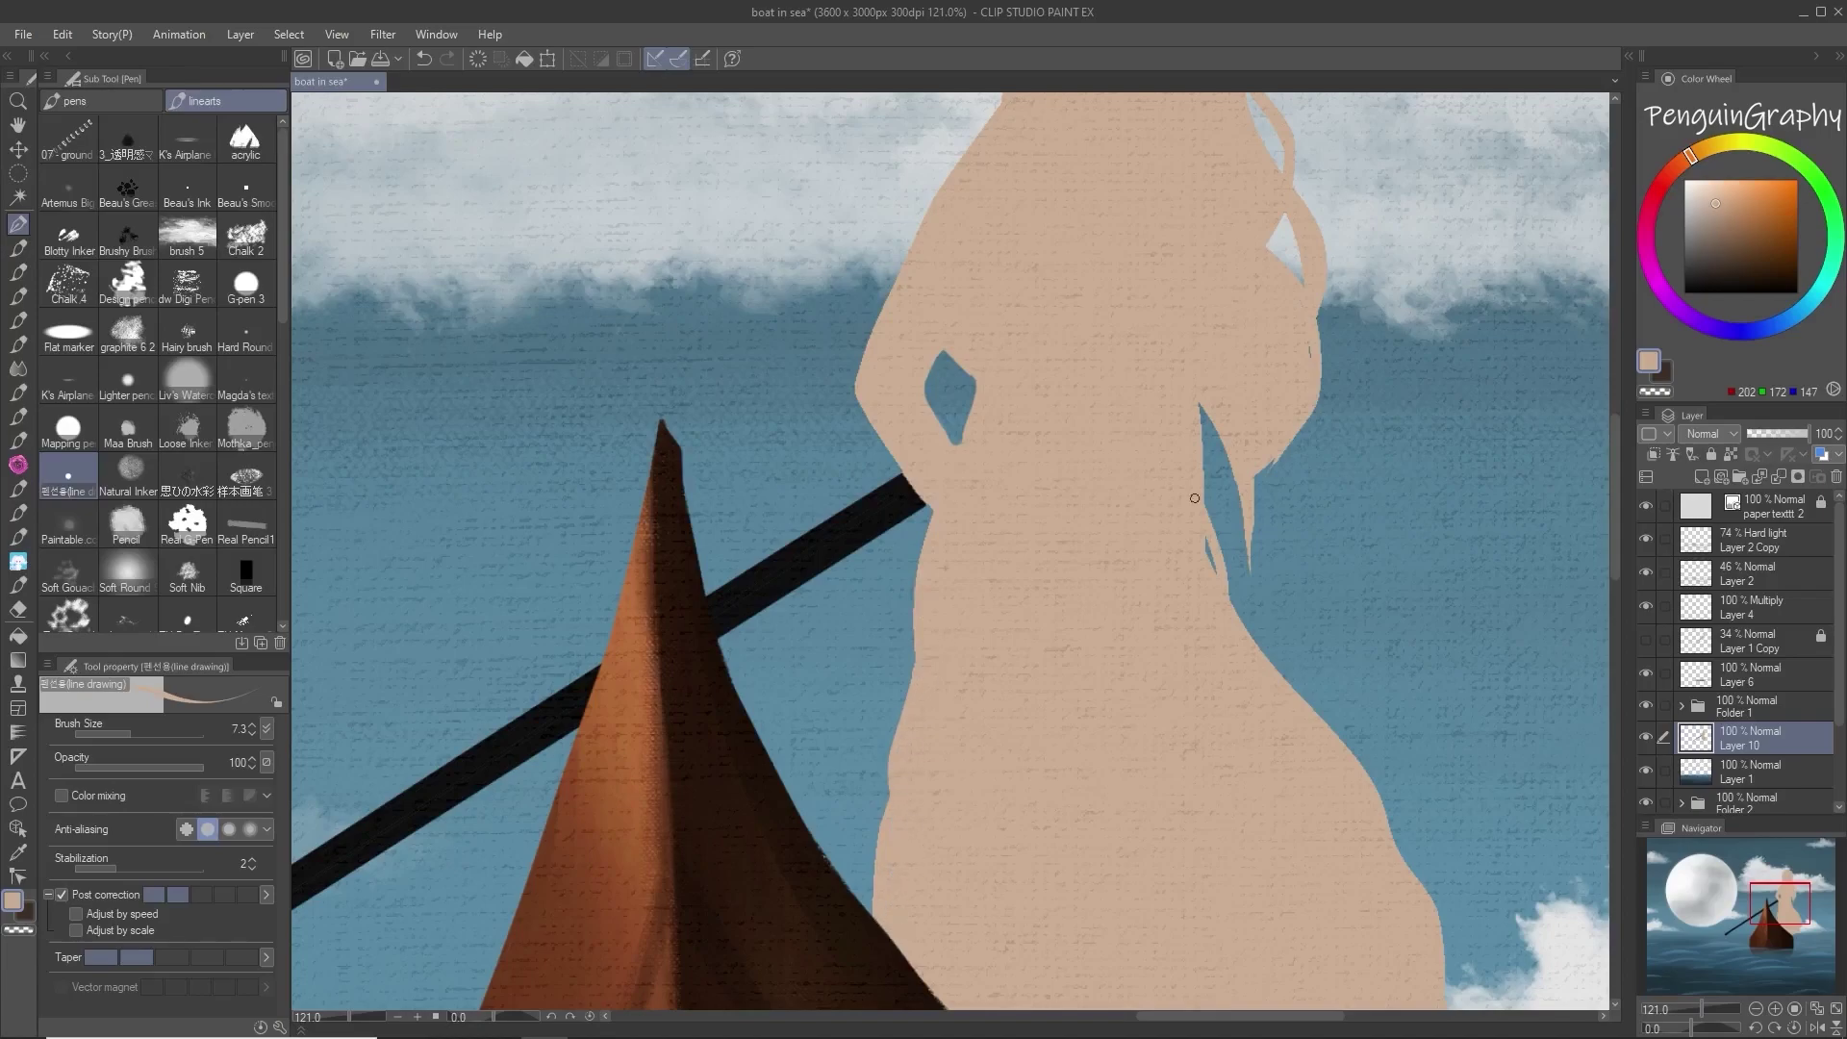
{"action": "mouse_move", "coordinate": [1202, 402]}
{"action": "left_mouse_down"}
{"action": "mouse_move", "coordinate": [1201, 500]}
{"action": "mouse_move", "coordinate": [1198, 420]}
{"action": "mouse_move", "coordinate": [1310, 323]}
{"action": "mouse_move", "coordinate": [1258, 509]}
{"action": "mouse_move", "coordinate": [1283, 419]}
{"action": "mouse_move", "coordinate": [1263, 498]}
{"action": "mouse_move", "coordinate": [1269, 447]}
{"action": "mouse_move", "coordinate": [1283, 544]}
{"action": "mouse_move", "coordinate": [1259, 490]}
{"action": "mouse_move", "coordinate": [1287, 565]}
{"action": "left_mouse_up"}
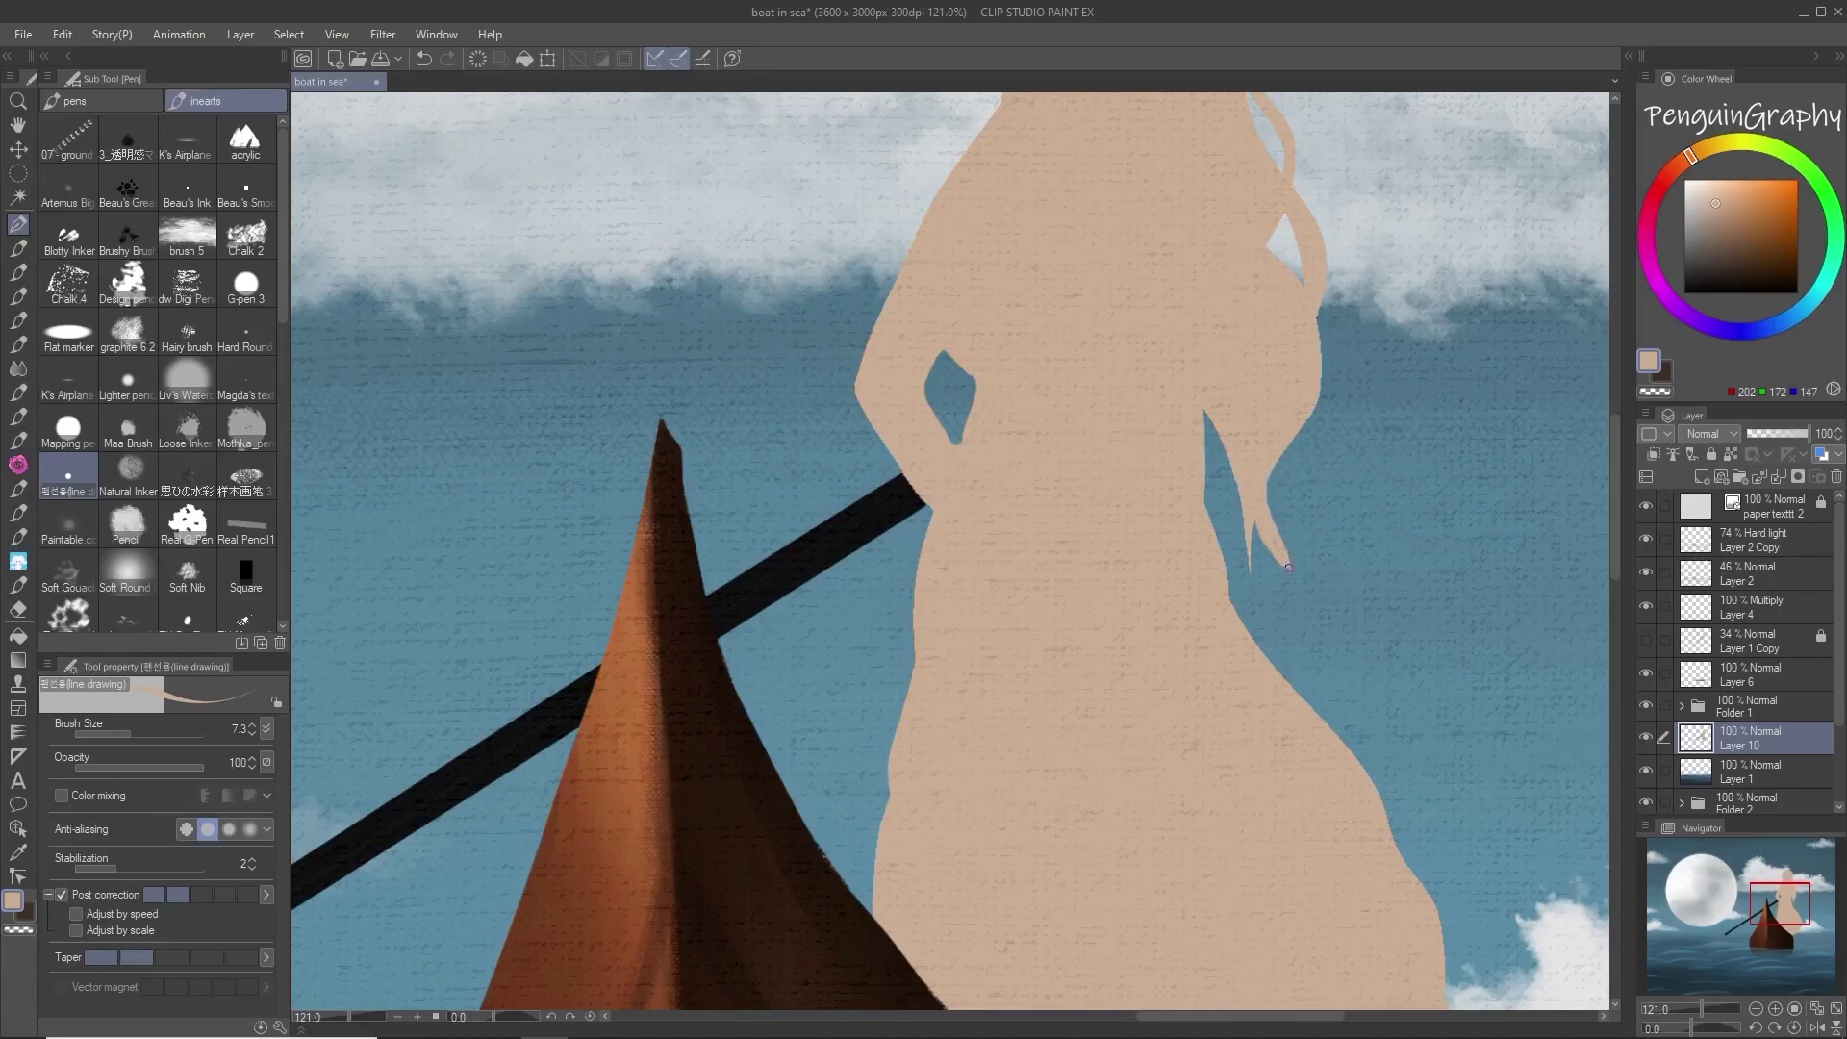
{"action": "left_click_drag", "start_coordinate": [1205, 418], "coordinate": [1231, 446]}
Step: Add fuller looping strands to the hair silhouette around the face side of the head
{"action": "left_click_drag", "start_coordinate": [1620, 522], "coordinate": [1621, 481]}
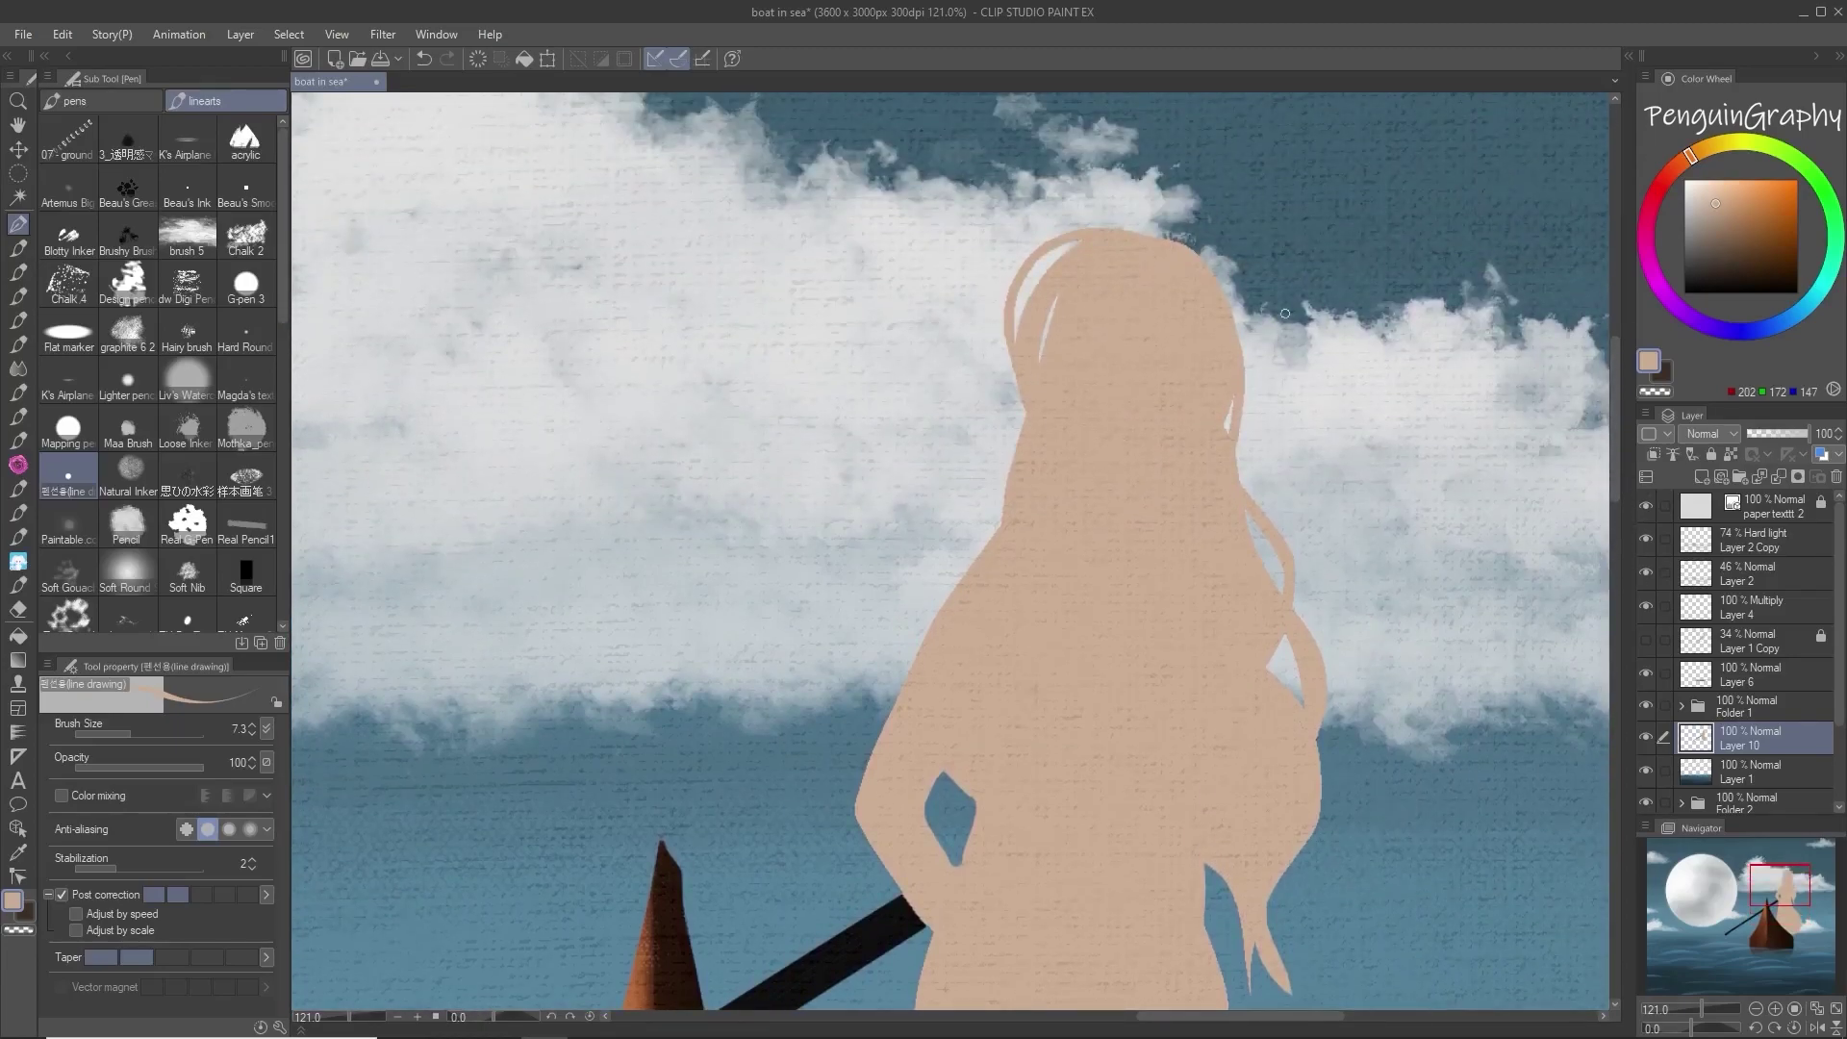
{"action": "mouse_move", "coordinate": [1085, 239]}
{"action": "left_mouse_down"}
{"action": "mouse_move", "coordinate": [1027, 274]}
{"action": "mouse_move", "coordinate": [1018, 409]}
{"action": "left_mouse_up"}
{"action": "mouse_move", "coordinate": [1042, 260]}
{"action": "left_mouse_down"}
{"action": "mouse_move", "coordinate": [990, 341]}
{"action": "mouse_move", "coordinate": [1005, 293]}
{"action": "mouse_move", "coordinate": [1016, 404]}
{"action": "left_mouse_up"}
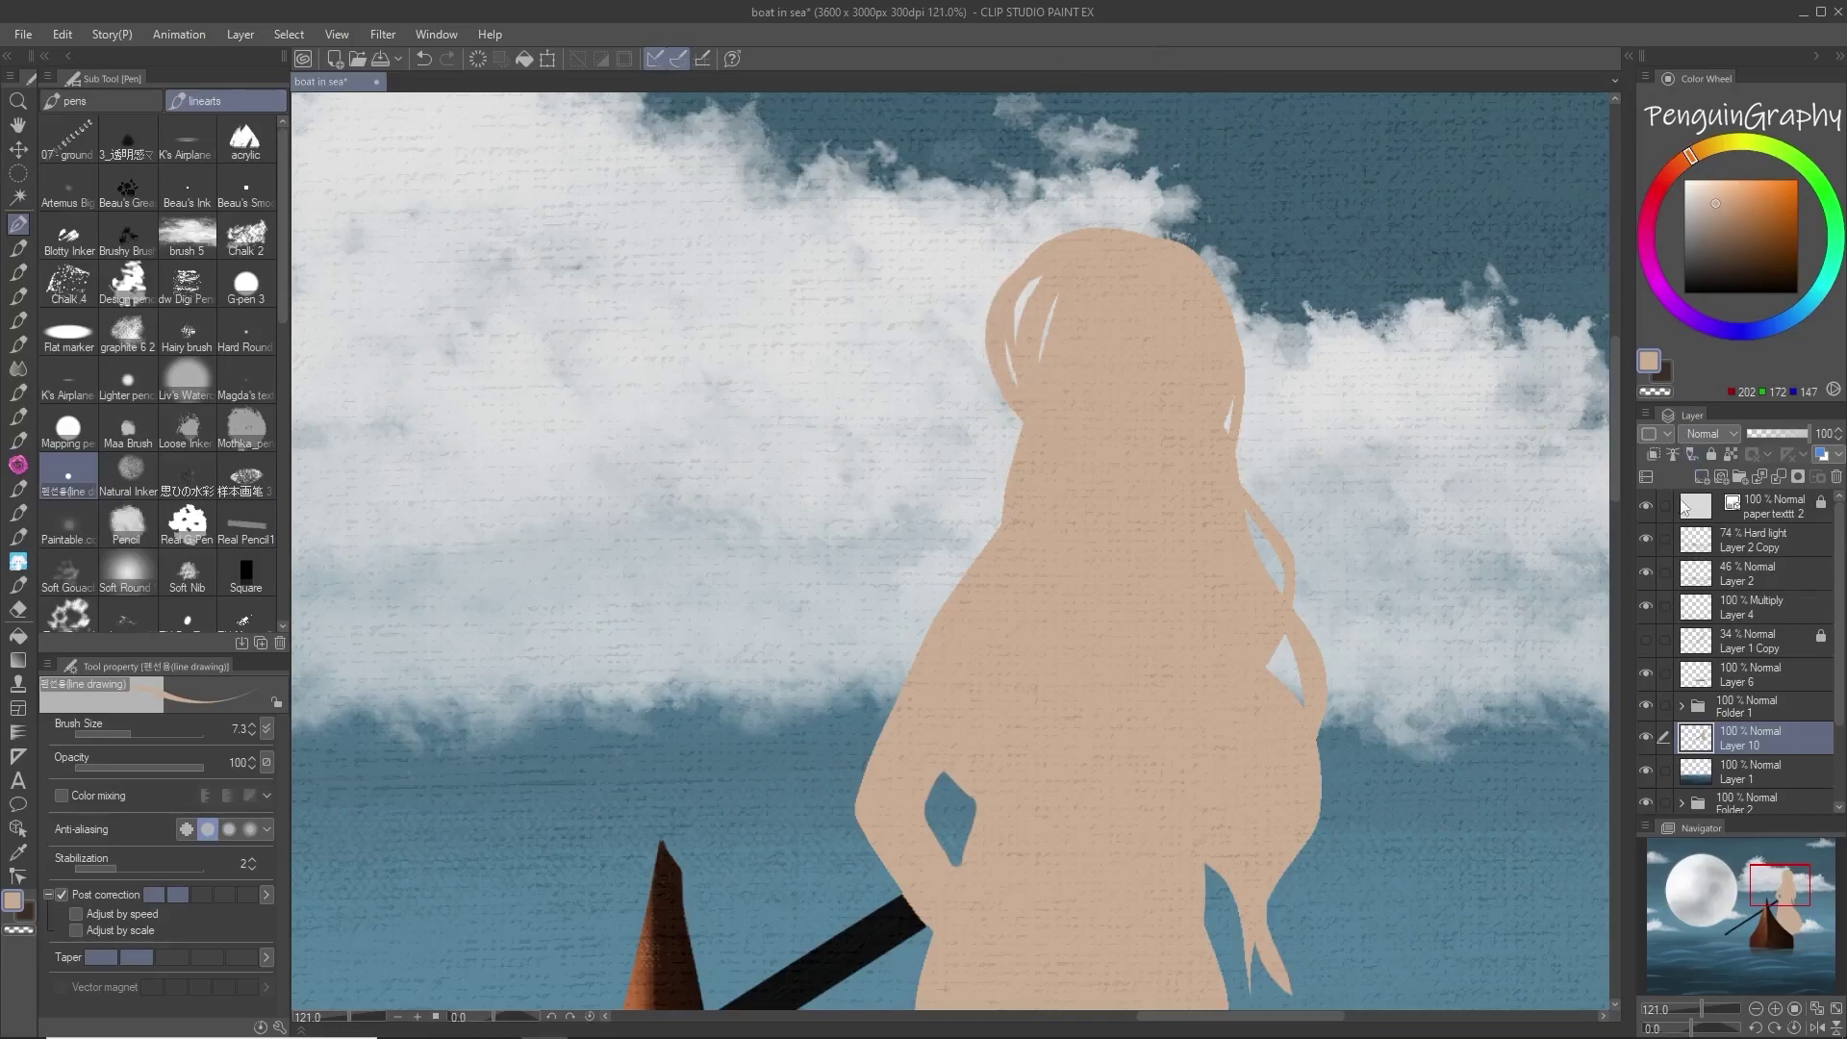
{"action": "mouse_move", "coordinate": [1018, 337]}
{"action": "left_mouse_down"}
{"action": "mouse_move", "coordinate": [1005, 399]}
{"action": "mouse_move", "coordinate": [993, 315]}
{"action": "mouse_move", "coordinate": [996, 364]}
{"action": "left_mouse_up"}
Step: Add Layer 11 above the figure, group it with Layer 10 in a new folder and clip it to Layer 10
{"action": "left_click", "coordinate": [1702, 476]}
{"action": "left_click", "coordinate": [1779, 797], "text": "ctrl"}
{"action": "left_click", "coordinate": [1779, 777], "text": "ctrl"}
{"action": "left_click", "coordinate": [1779, 740]}
{"action": "left_click", "coordinate": [1779, 767], "text": "ctrl"}
{"action": "right_click", "coordinate": [1778, 768]}
{"action": "left_click", "coordinate": [1722, 344]}
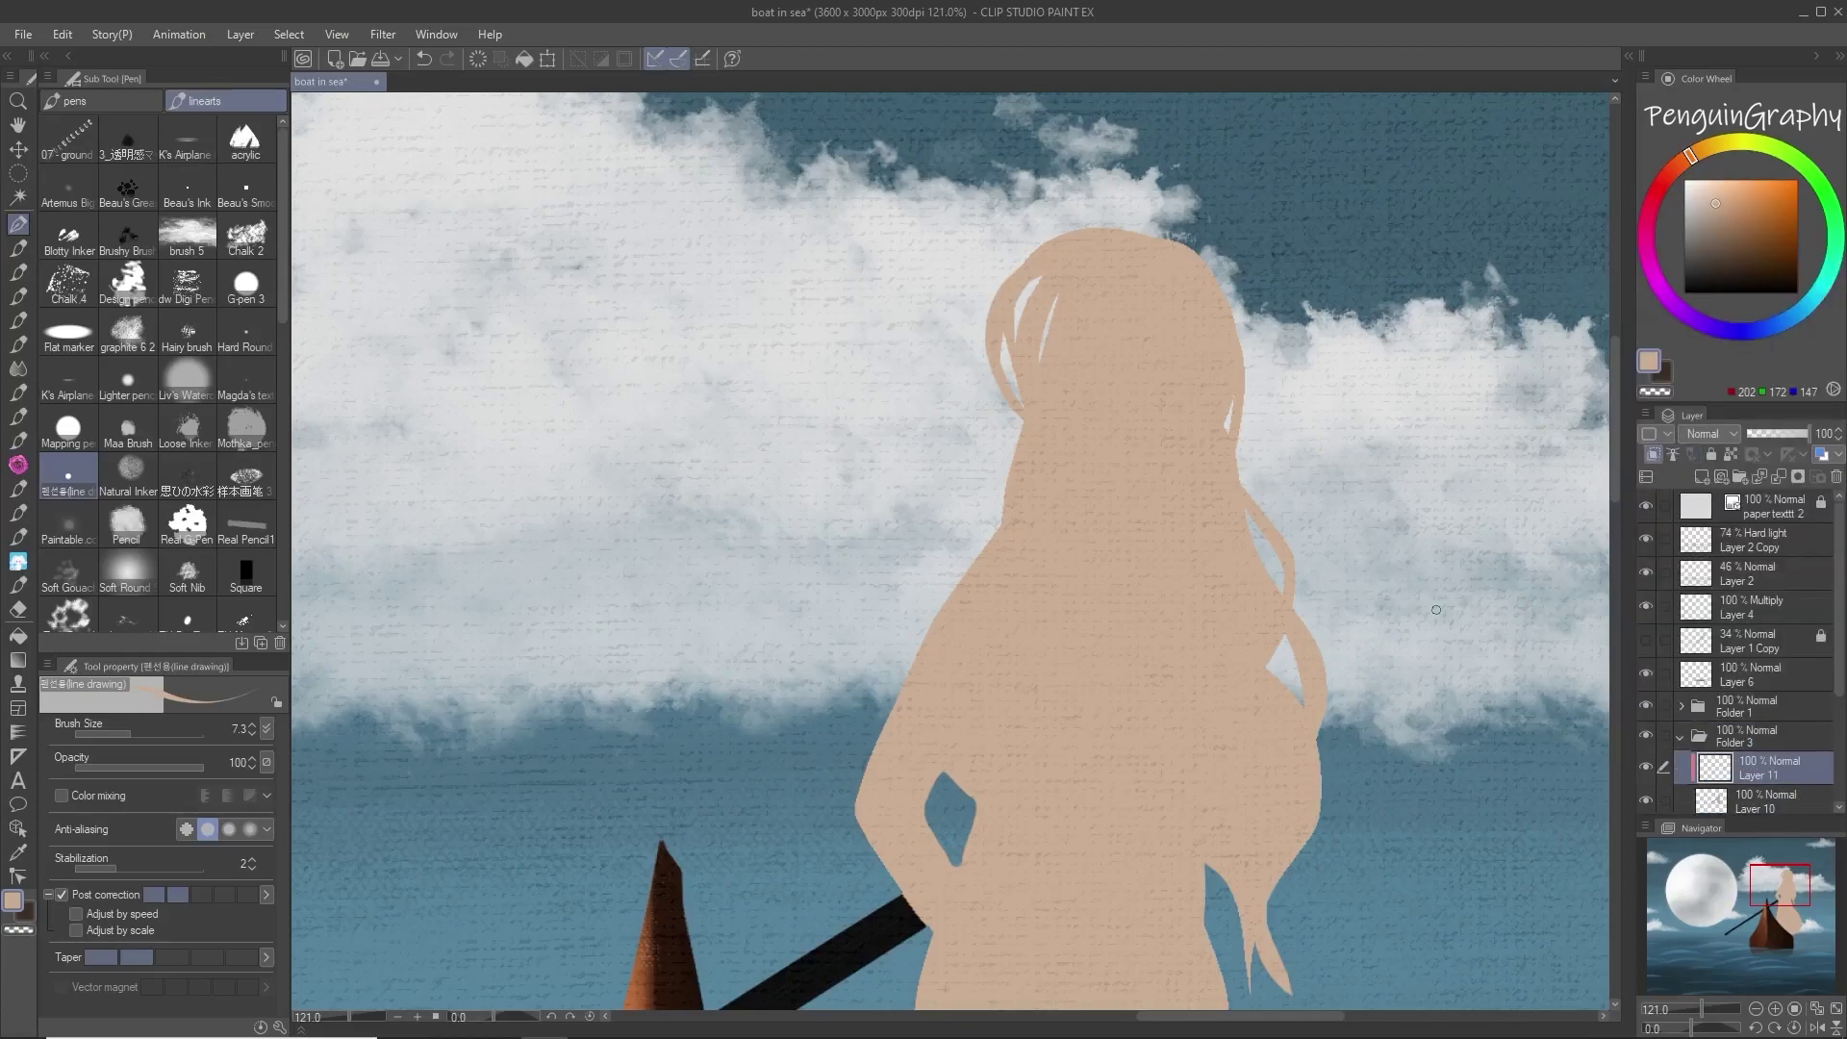
Step: Choose the dark red RGB 118, 9, 4 and paint the skirt and bodice on Layer 11 with the Flat marker
{"action": "scroll", "coordinate": [1395, 669], "scroll_direction": "down", "scroll_amount": 3}
{"action": "left_click_drag", "start_coordinate": [1616, 502], "coordinate": [1618, 577]}
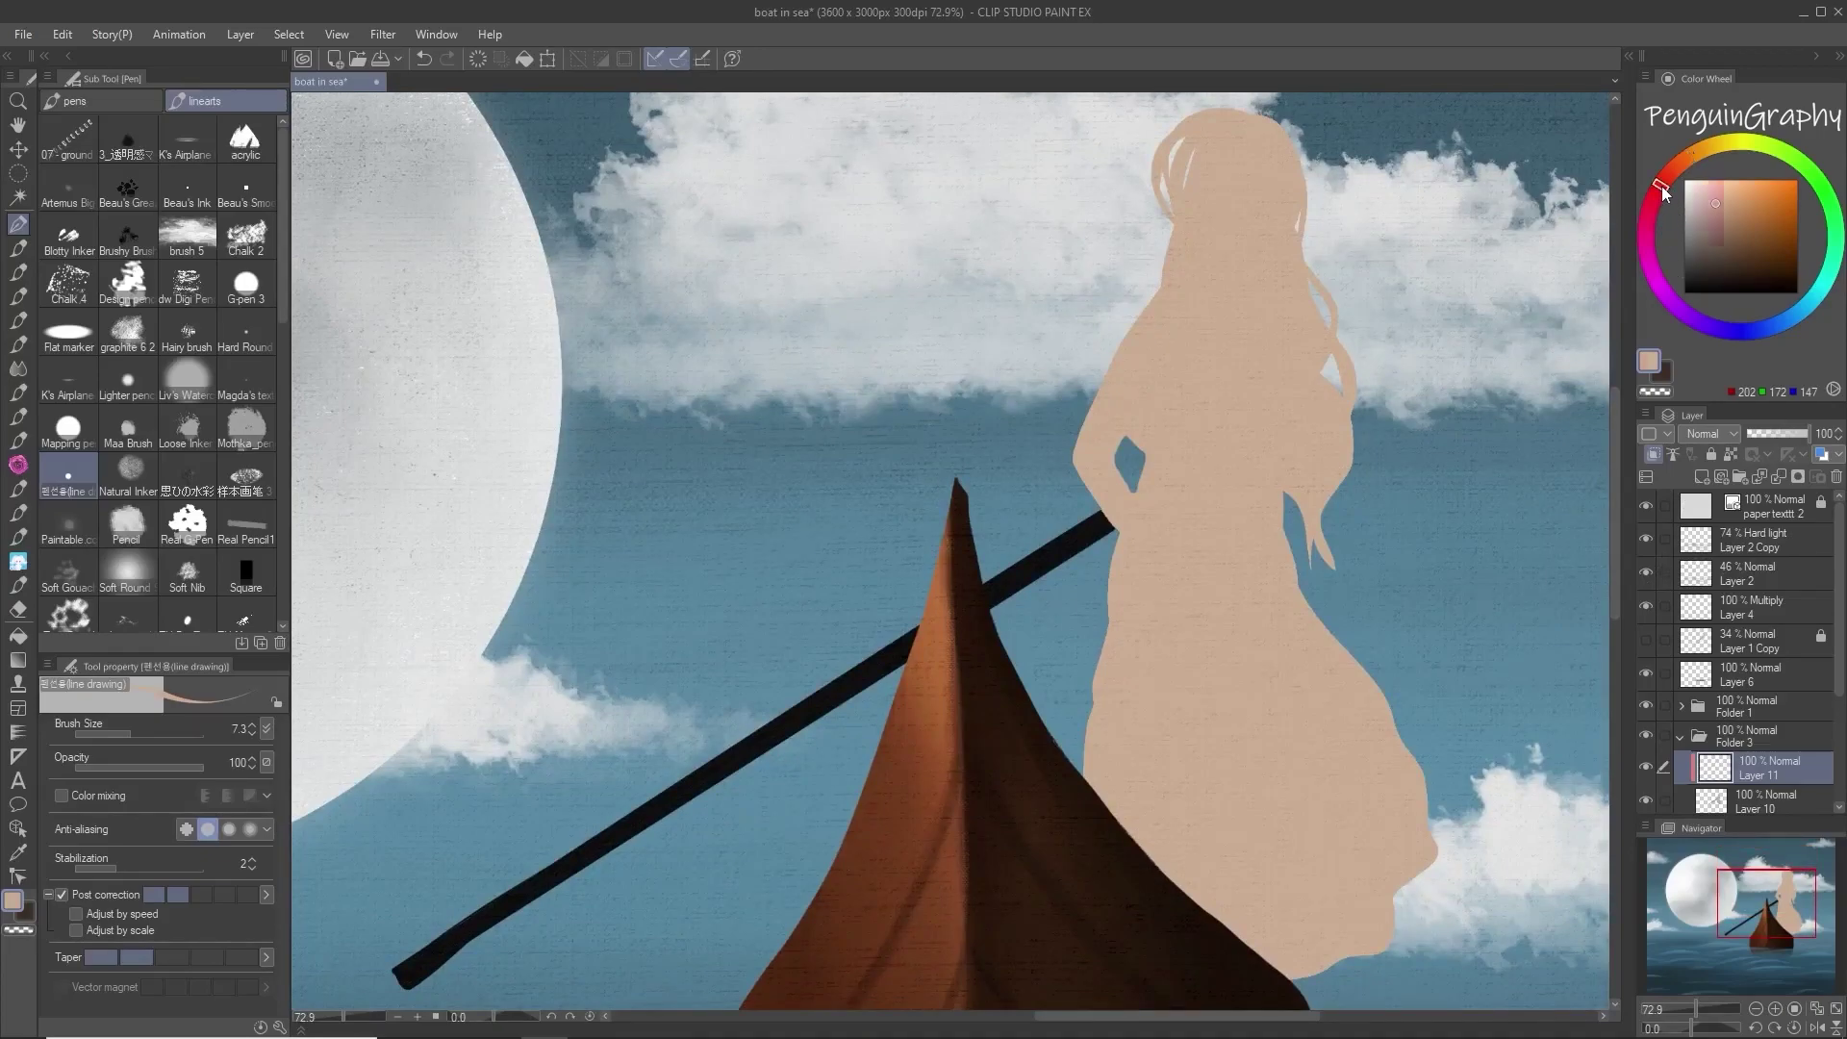
{"action": "left_click", "coordinate": [1663, 187]}
{"action": "left_click", "coordinate": [1793, 241]}
{"action": "left_click", "coordinate": [69, 332]}
{"action": "mouse_move", "coordinate": [1203, 473]}
{"action": "left_mouse_down"}
{"action": "mouse_move", "coordinate": [1159, 725]}
{"action": "mouse_move", "coordinate": [1198, 837]}
{"action": "left_mouse_up"}
{"action": "left_click_drag", "start_coordinate": [1250, 500], "coordinate": [1280, 875]}
{"action": "left_click_drag", "start_coordinate": [1318, 596], "coordinate": [1395, 905]}
{"action": "mouse_move", "coordinate": [1366, 722]}
{"action": "left_mouse_down"}
{"action": "mouse_move", "coordinate": [1313, 983]}
{"action": "mouse_move", "coordinate": [1210, 971]}
{"action": "mouse_move", "coordinate": [1136, 846]}
{"action": "mouse_move", "coordinate": [1144, 529]}
{"action": "mouse_move", "coordinate": [1174, 460]}
{"action": "left_mouse_up"}
{"action": "left_click_drag", "start_coordinate": [1148, 561], "coordinate": [1191, 414]}
Step: Show the sketch layer and extend the red dress across the shoulder and upper back
{"action": "left_click", "coordinate": [1647, 641]}
{"action": "mouse_move", "coordinate": [1193, 284]}
{"action": "left_mouse_down"}
{"action": "mouse_move", "coordinate": [1140, 361]}
{"action": "mouse_move", "coordinate": [1156, 421]}
{"action": "mouse_move", "coordinate": [1172, 456]}
{"action": "mouse_move", "coordinate": [1224, 399]}
{"action": "mouse_move", "coordinate": [1272, 481]}
{"action": "left_mouse_up"}
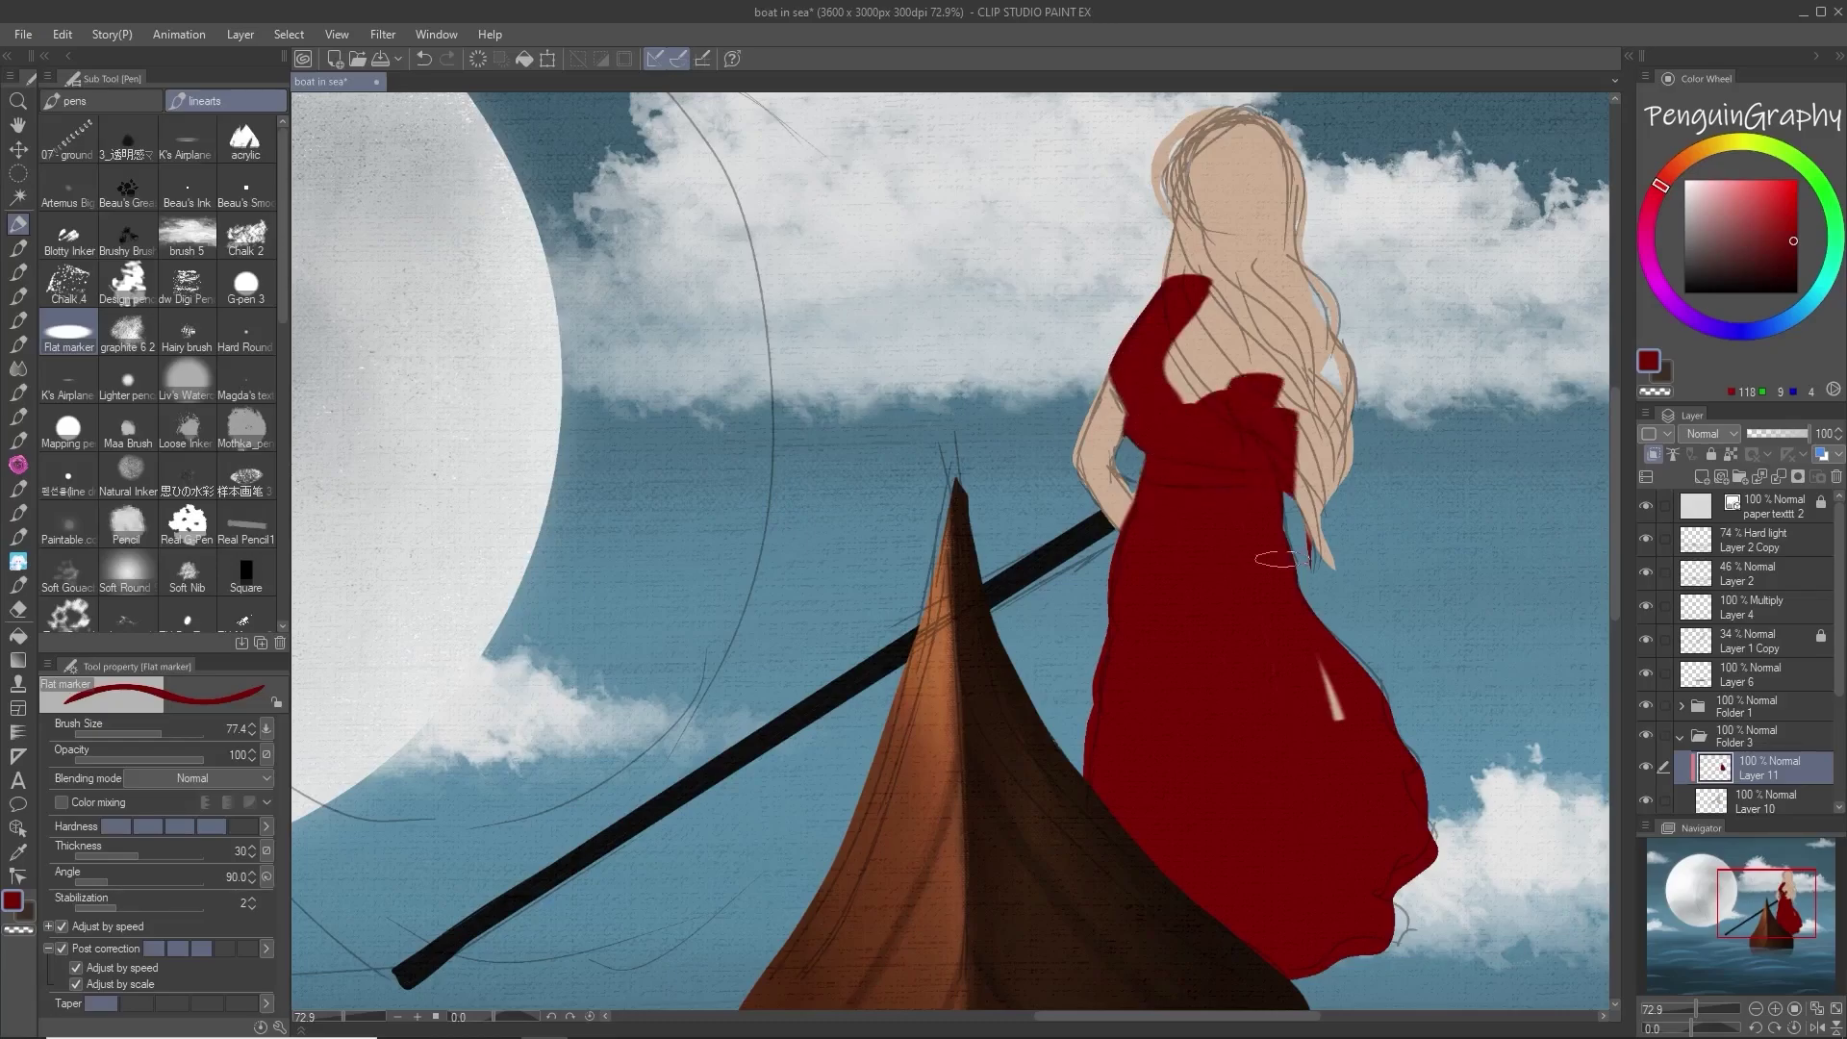
{"action": "mouse_move", "coordinate": [1154, 303]}
{"action": "left_mouse_down"}
{"action": "mouse_move", "coordinate": [1212, 394]}
{"action": "mouse_move", "coordinate": [1318, 452]}
{"action": "mouse_move", "coordinate": [1332, 567]}
{"action": "left_mouse_up"}
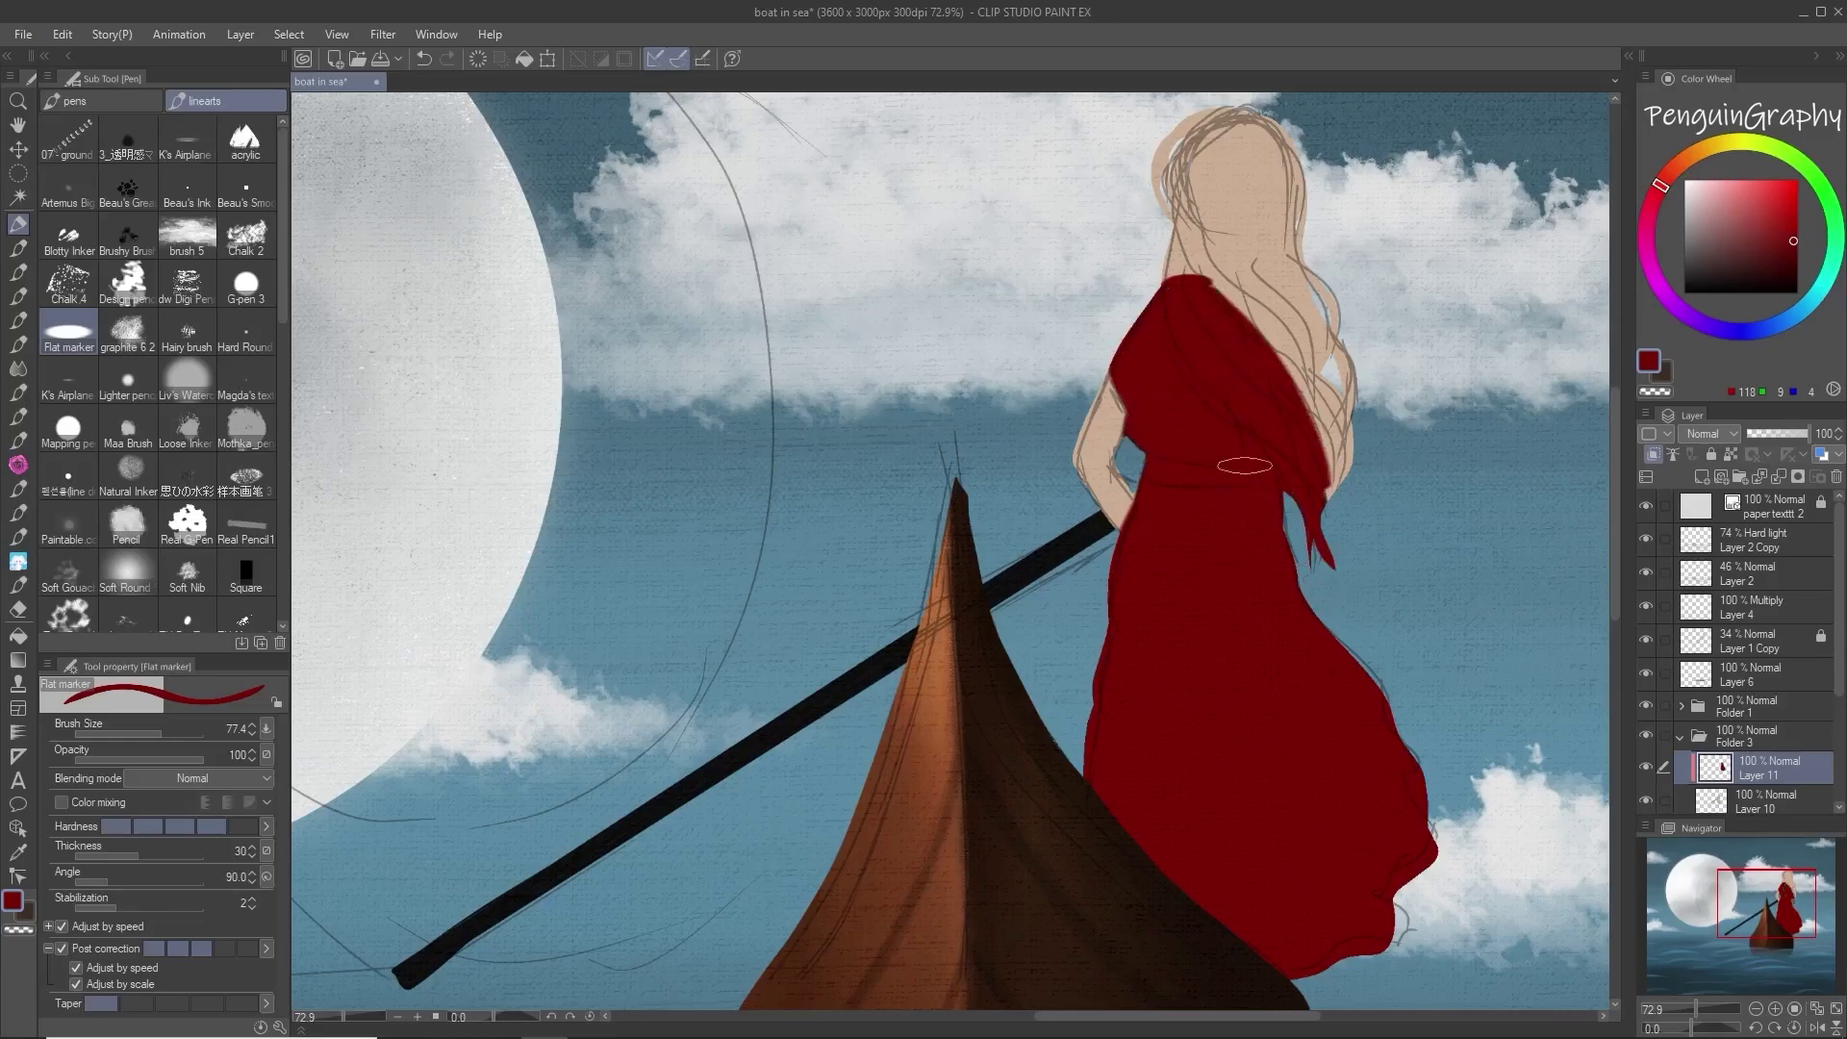
Step: Add a clipped Layer 12 and paint the head and long hair with the Flat marker in brown RGB 105, 75, 60
{"action": "left_click", "coordinate": [1702, 476]}
{"action": "left_click", "coordinate": [1679, 163]}
{"action": "left_click", "coordinate": [1736, 239]}
{"action": "left_click_drag", "start_coordinate": [1737, 240], "coordinate": [1733, 246]}
{"action": "mouse_move", "coordinate": [1251, 123]}
{"action": "left_mouse_down"}
{"action": "mouse_move", "coordinate": [1196, 194]}
{"action": "mouse_move", "coordinate": [1167, 174]}
{"action": "mouse_move", "coordinate": [1203, 247]}
{"action": "mouse_move", "coordinate": [1198, 313]}
{"action": "mouse_move", "coordinate": [1333, 433]}
{"action": "mouse_move", "coordinate": [1256, 146]}
{"action": "mouse_move", "coordinate": [1363, 396]}
{"action": "mouse_move", "coordinate": [1196, 323]}
{"action": "mouse_move", "coordinate": [1287, 378]}
{"action": "mouse_move", "coordinate": [1209, 293]}
{"action": "left_mouse_up"}
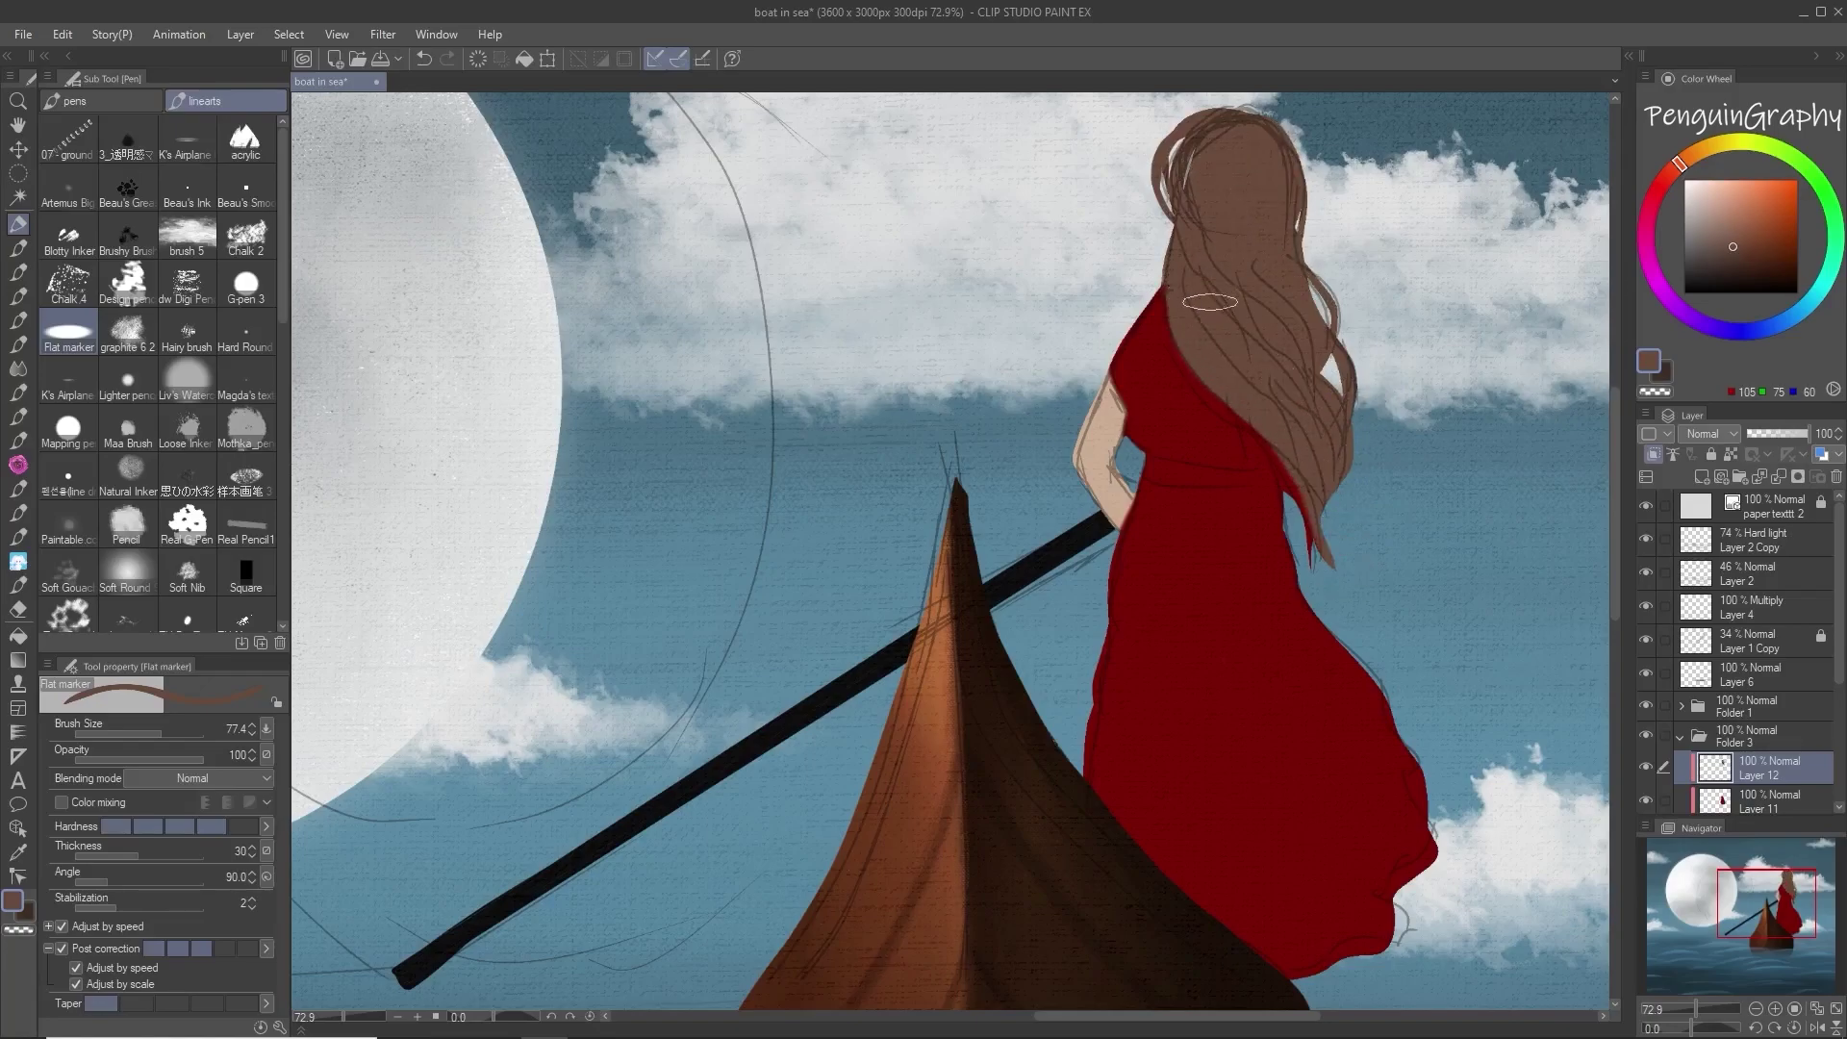
{"action": "mouse_move", "coordinate": [1322, 489]}
{"action": "left_mouse_down"}
{"action": "mouse_move", "coordinate": [1290, 421]}
{"action": "mouse_move", "coordinate": [1325, 526]}
{"action": "left_mouse_up"}
{"action": "left_click_drag", "start_coordinate": [1291, 433], "coordinate": [1316, 535]}
Step: Erase the excess red along the arm on Layer 11 with the Hard eraser at size 5.0
{"action": "scroll", "coordinate": [1695, 537], "scroll_direction": "down", "scroll_amount": 2}
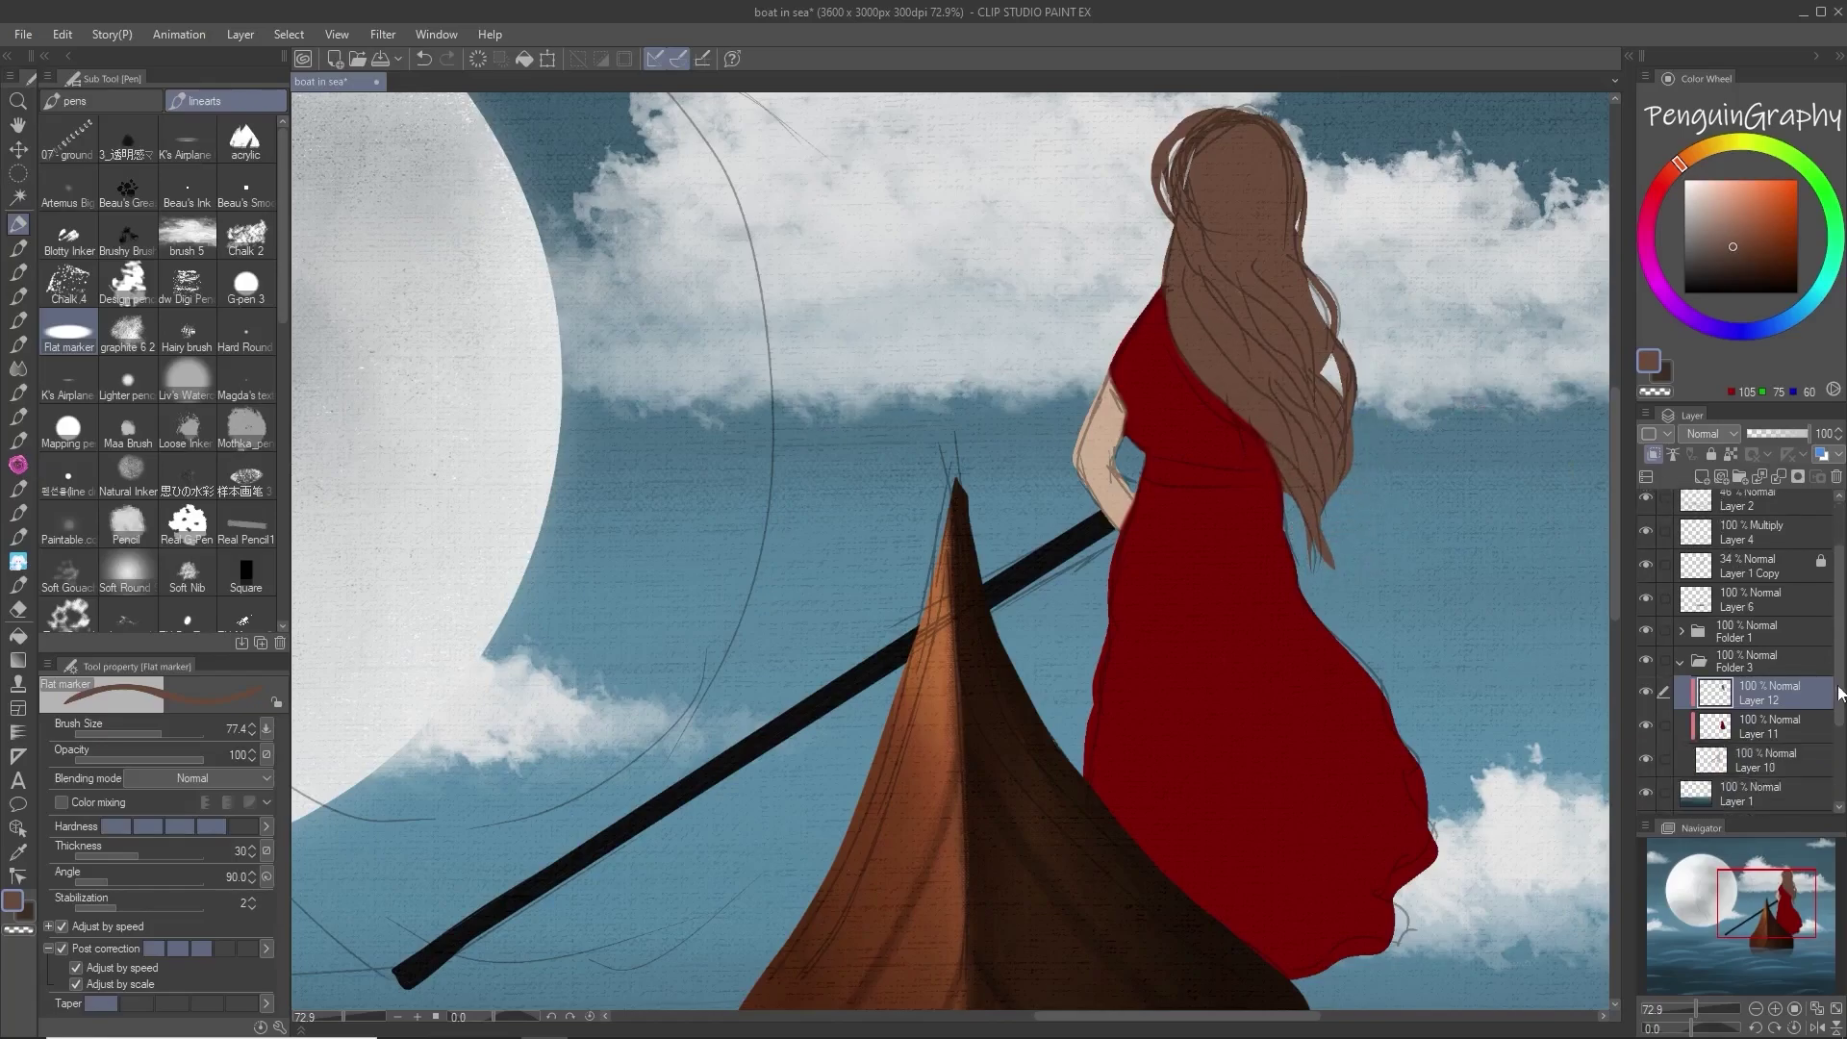
{"action": "left_click", "coordinate": [1776, 729]}
{"action": "scroll", "coordinate": [1027, 551], "scroll_direction": "up", "scroll_amount": 3}
{"action": "scroll", "coordinate": [983, 522], "scroll_direction": "up", "scroll_amount": 1}
{"action": "key", "text": "e"}
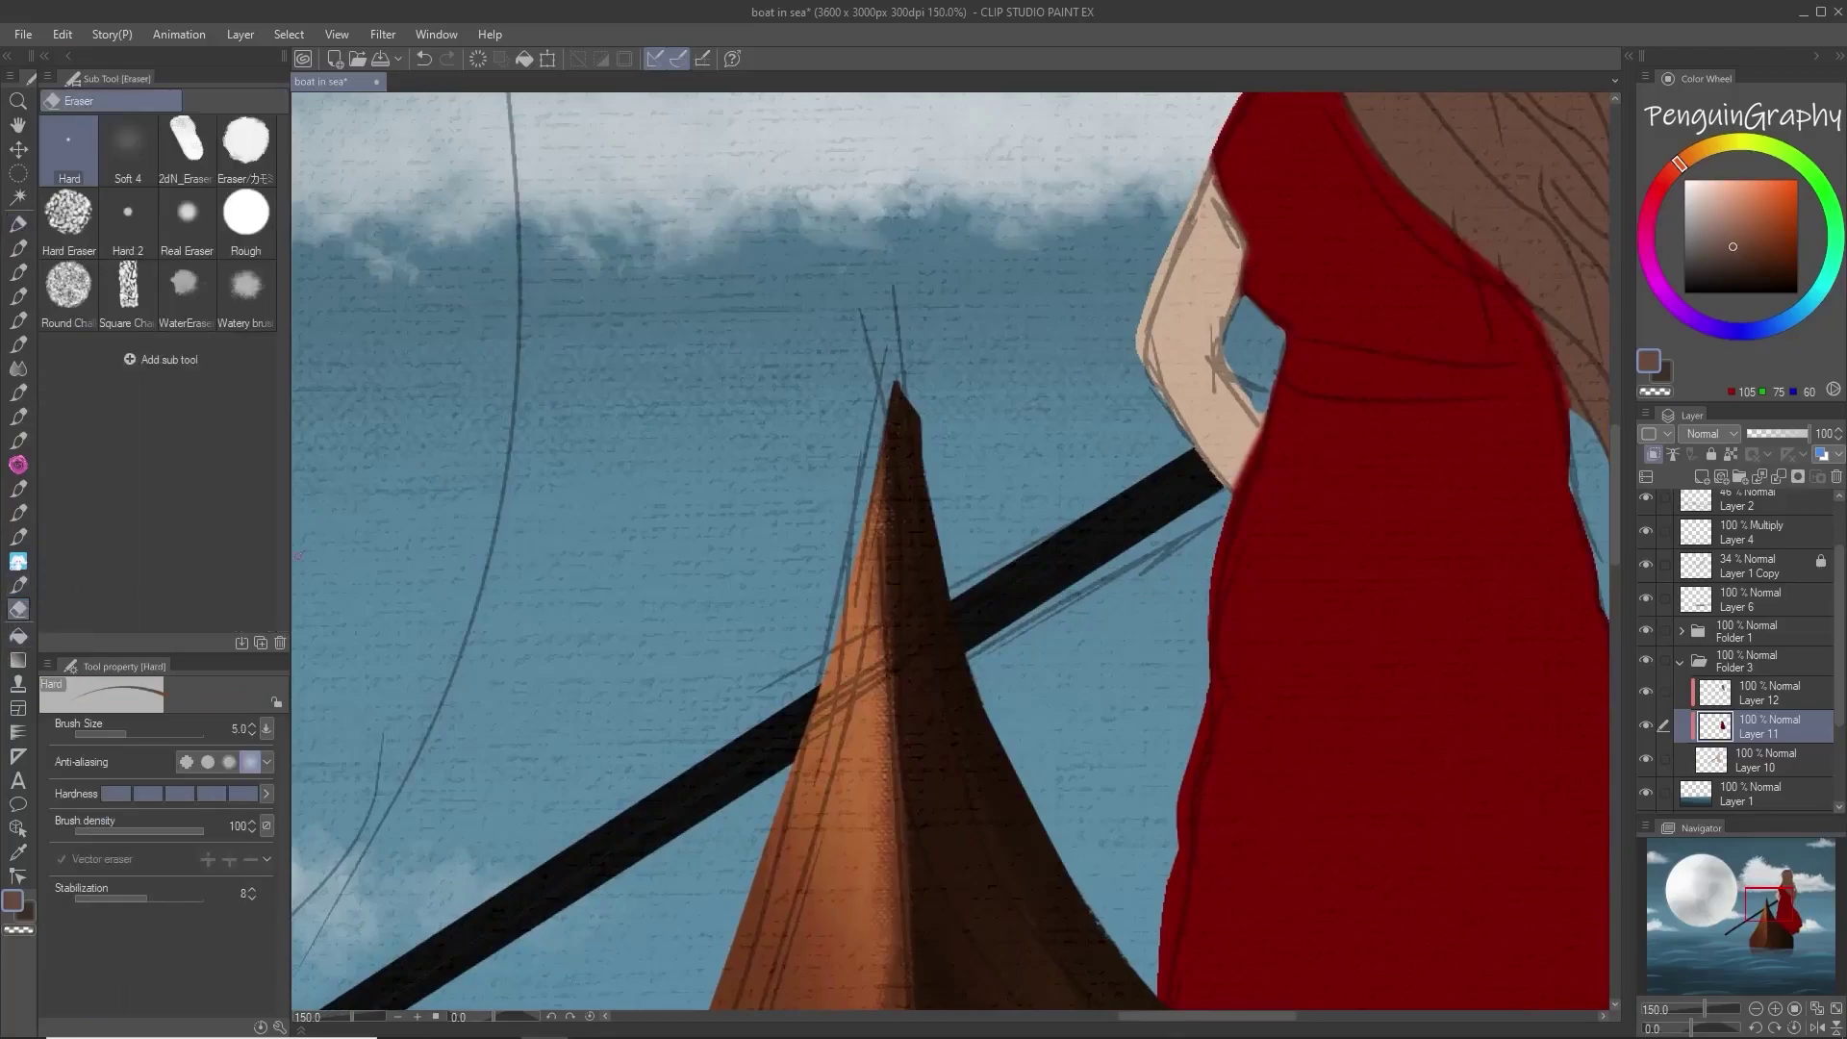
{"action": "left_click_drag", "start_coordinate": [1230, 469], "coordinate": [1244, 437]}
{"action": "left_click_drag", "start_coordinate": [1225, 205], "coordinate": [1231, 214]}
Step: Switch to Layer 10, undo the last erasing stroke and hide the sketch layer
{"action": "left_click", "coordinate": [1763, 774]}
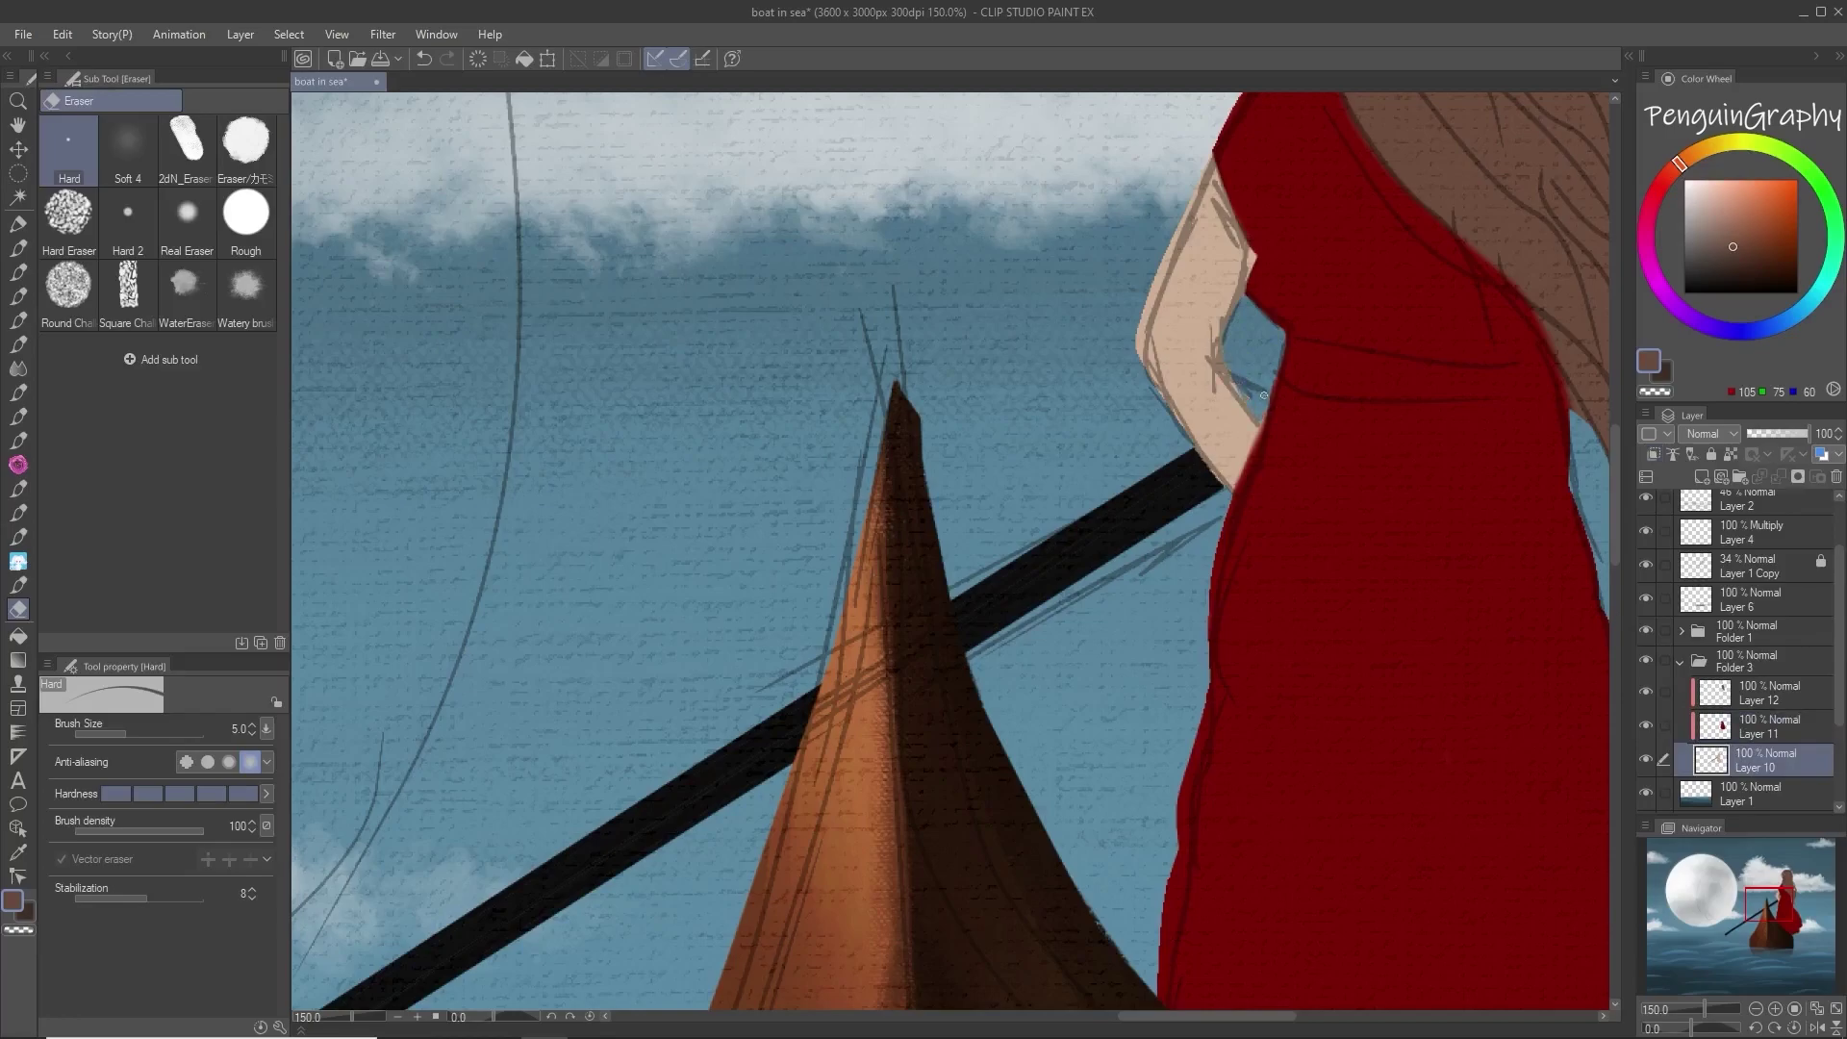
{"action": "key", "text": "ctrl+z"}
{"action": "left_click", "coordinate": [1646, 568]}
{"action": "scroll", "coordinate": [1249, 420], "scroll_direction": "up", "scroll_amount": 3}
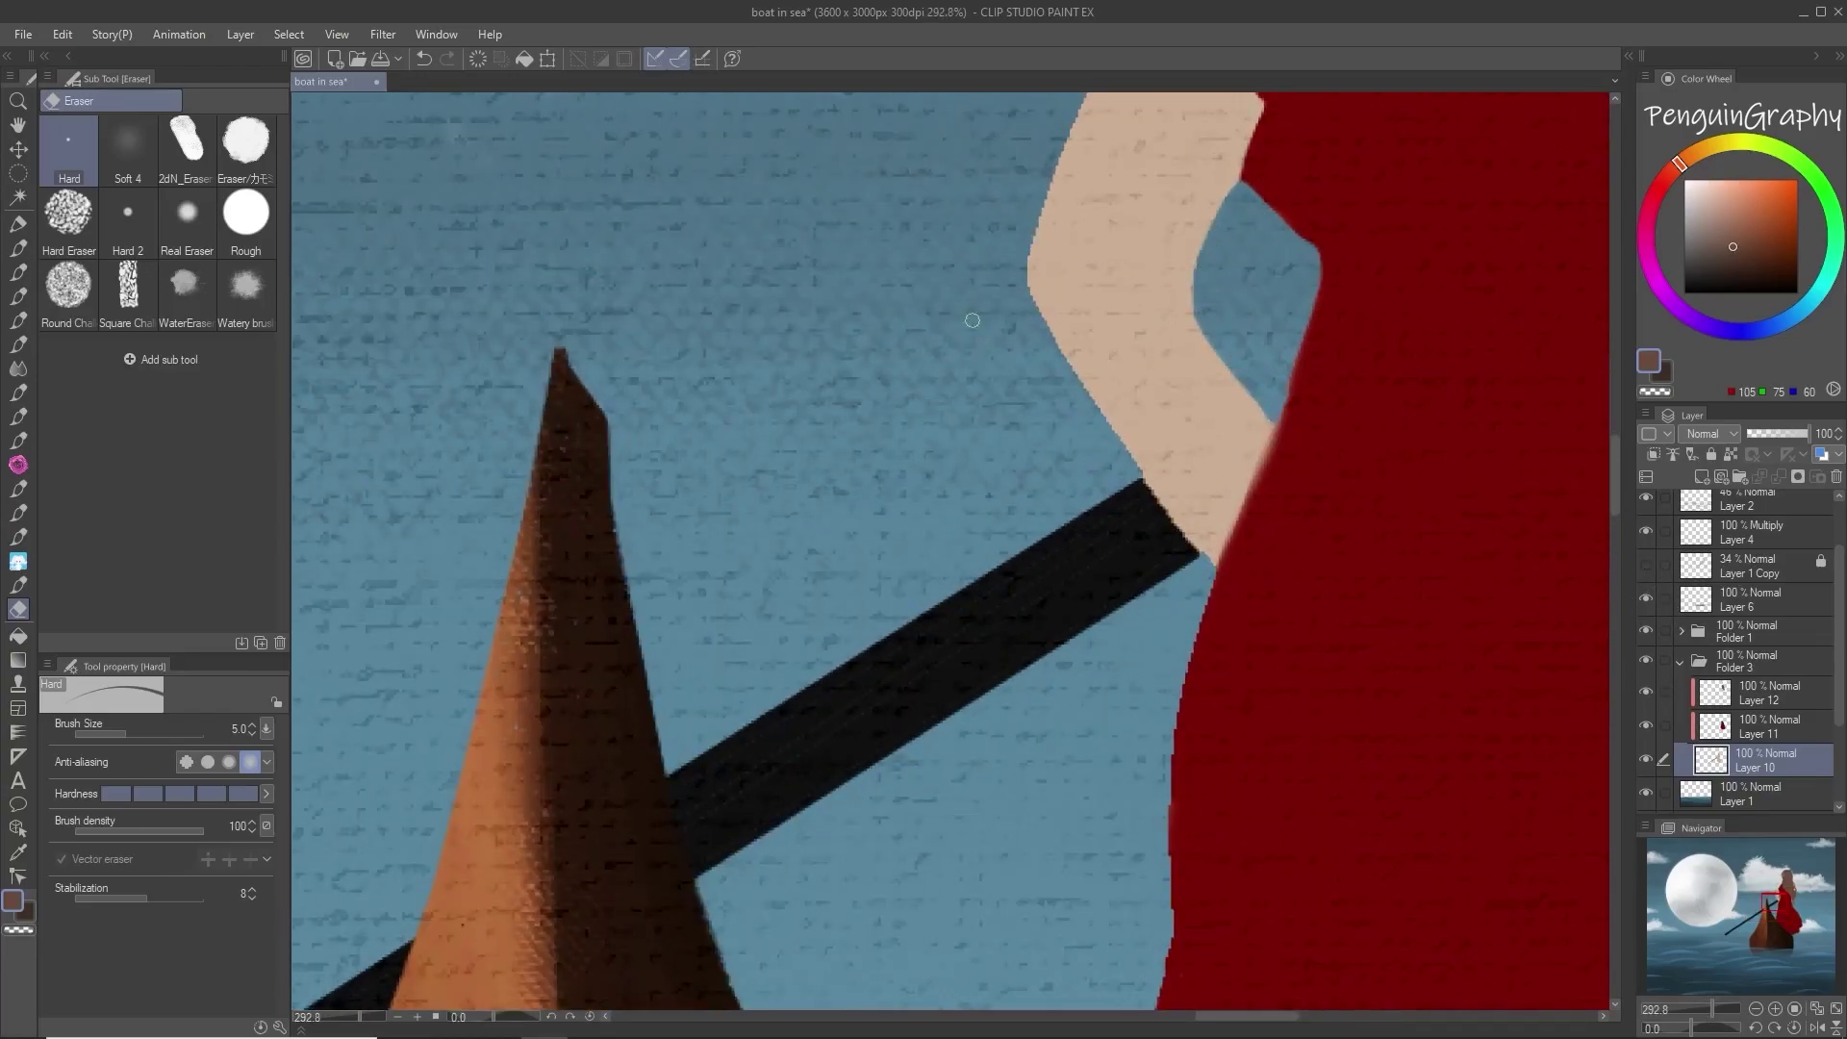
Step: Pick the oar's near-black RGB 15, 15, 15 and touch up its end at the hand with a 6.3 Flat marker
{"action": "key", "text": "p"}
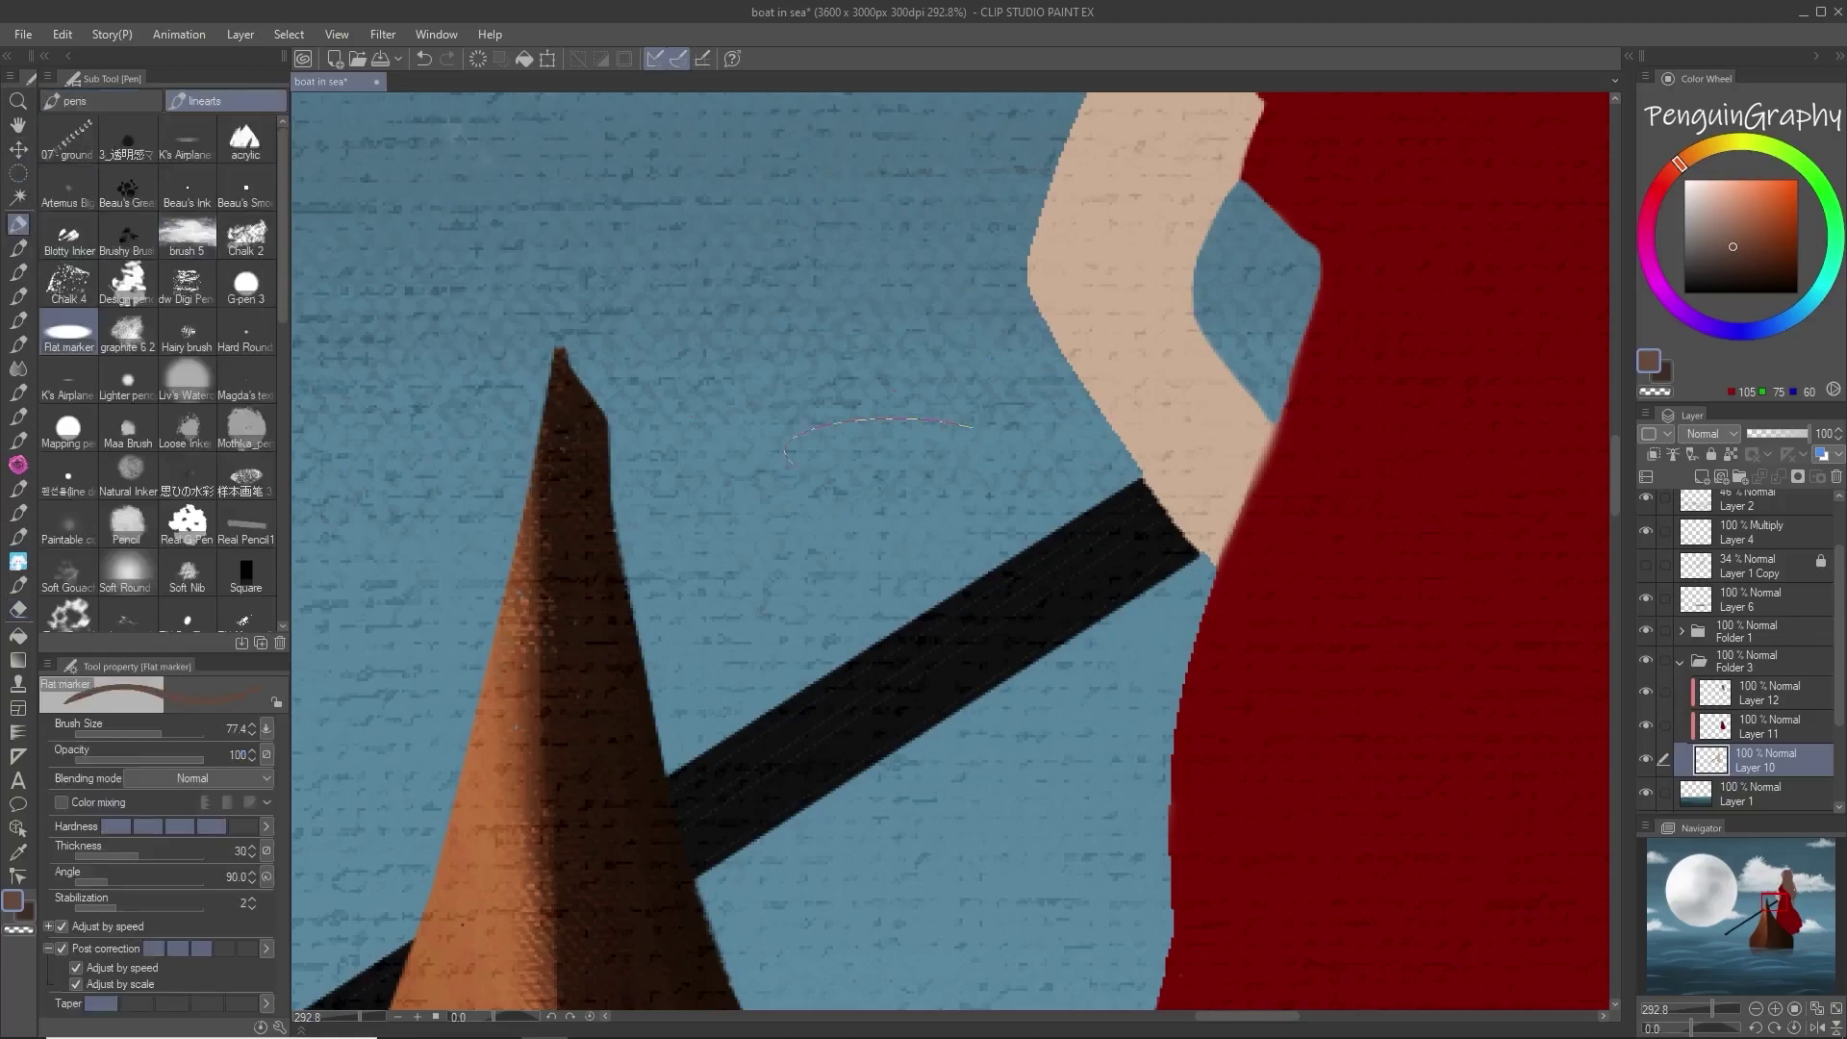
{"action": "left_click", "coordinate": [982, 651], "text": "alt"}
{"action": "left_click", "coordinate": [1646, 762]}
{"action": "left_click", "coordinate": [1646, 762]}
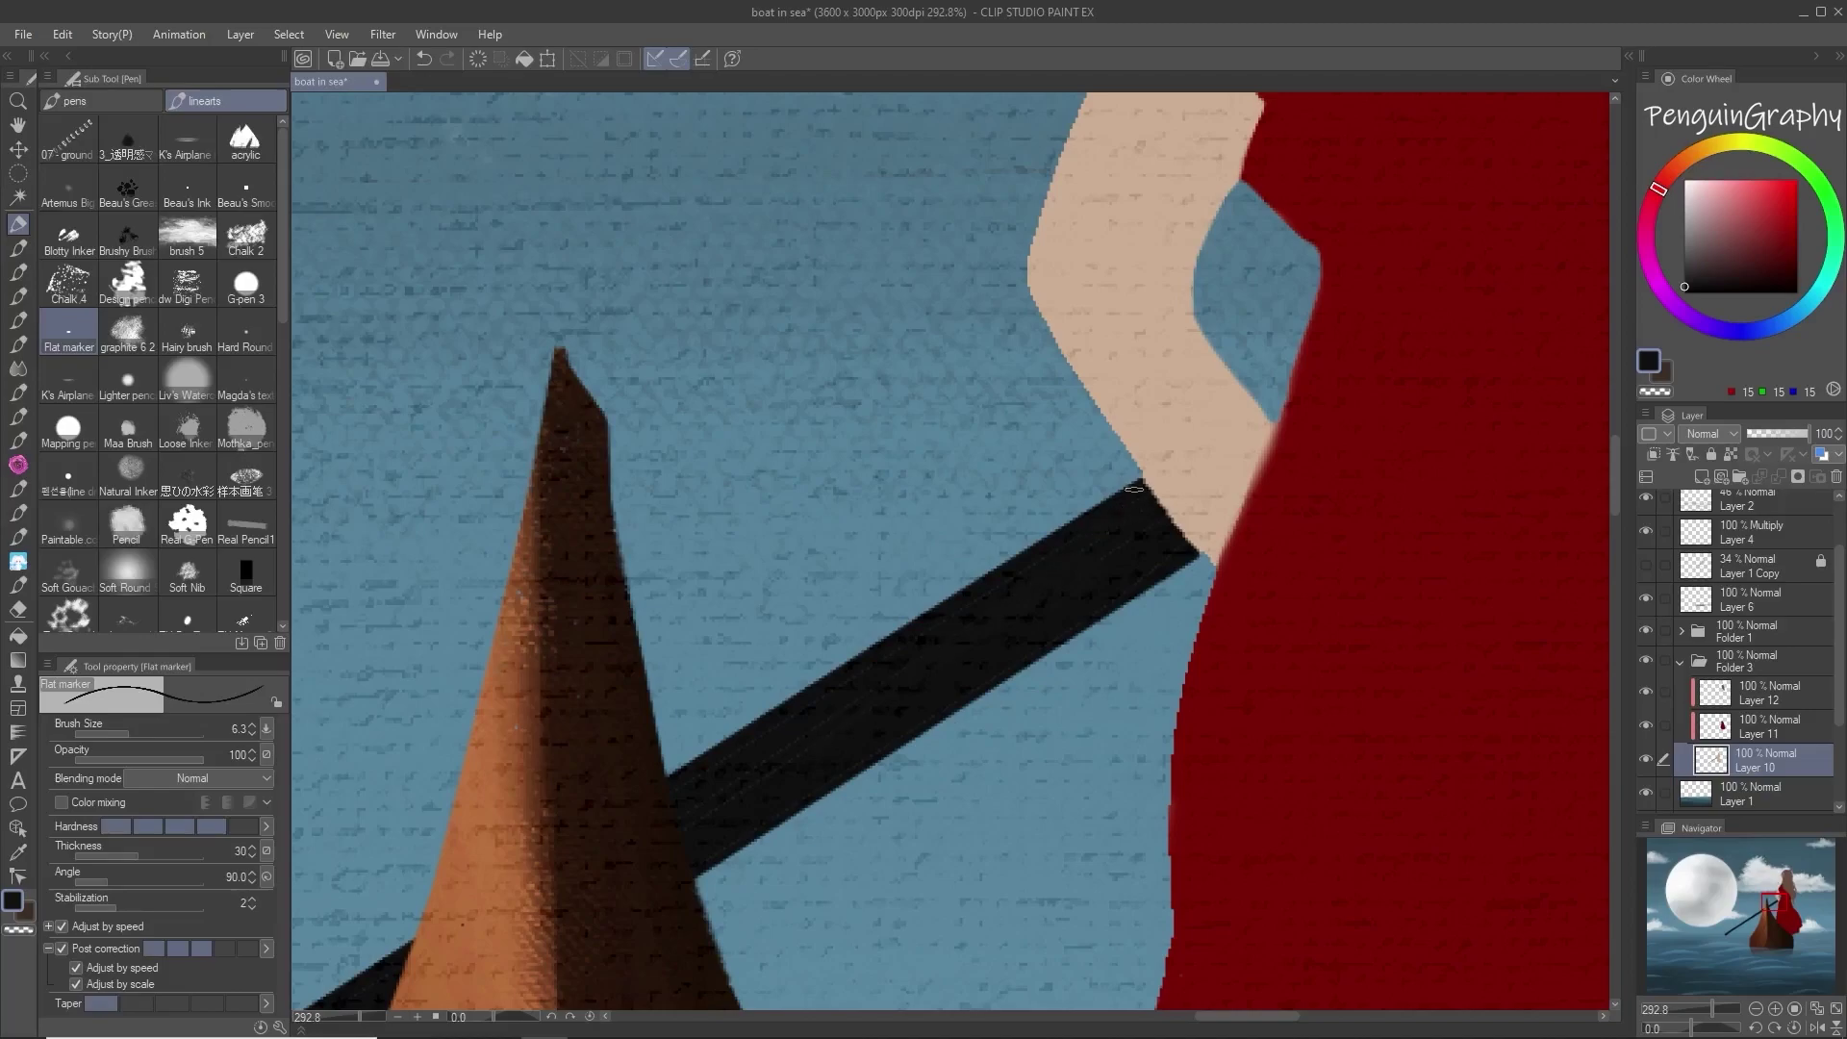
{"action": "left_click_drag", "start_coordinate": [1143, 487], "coordinate": [1178, 544]}
{"action": "left_click_drag", "start_coordinate": [1270, 1017], "coordinate": [1208, 1017]}
{"action": "left_click_drag", "start_coordinate": [1616, 466], "coordinate": [1615, 542]}
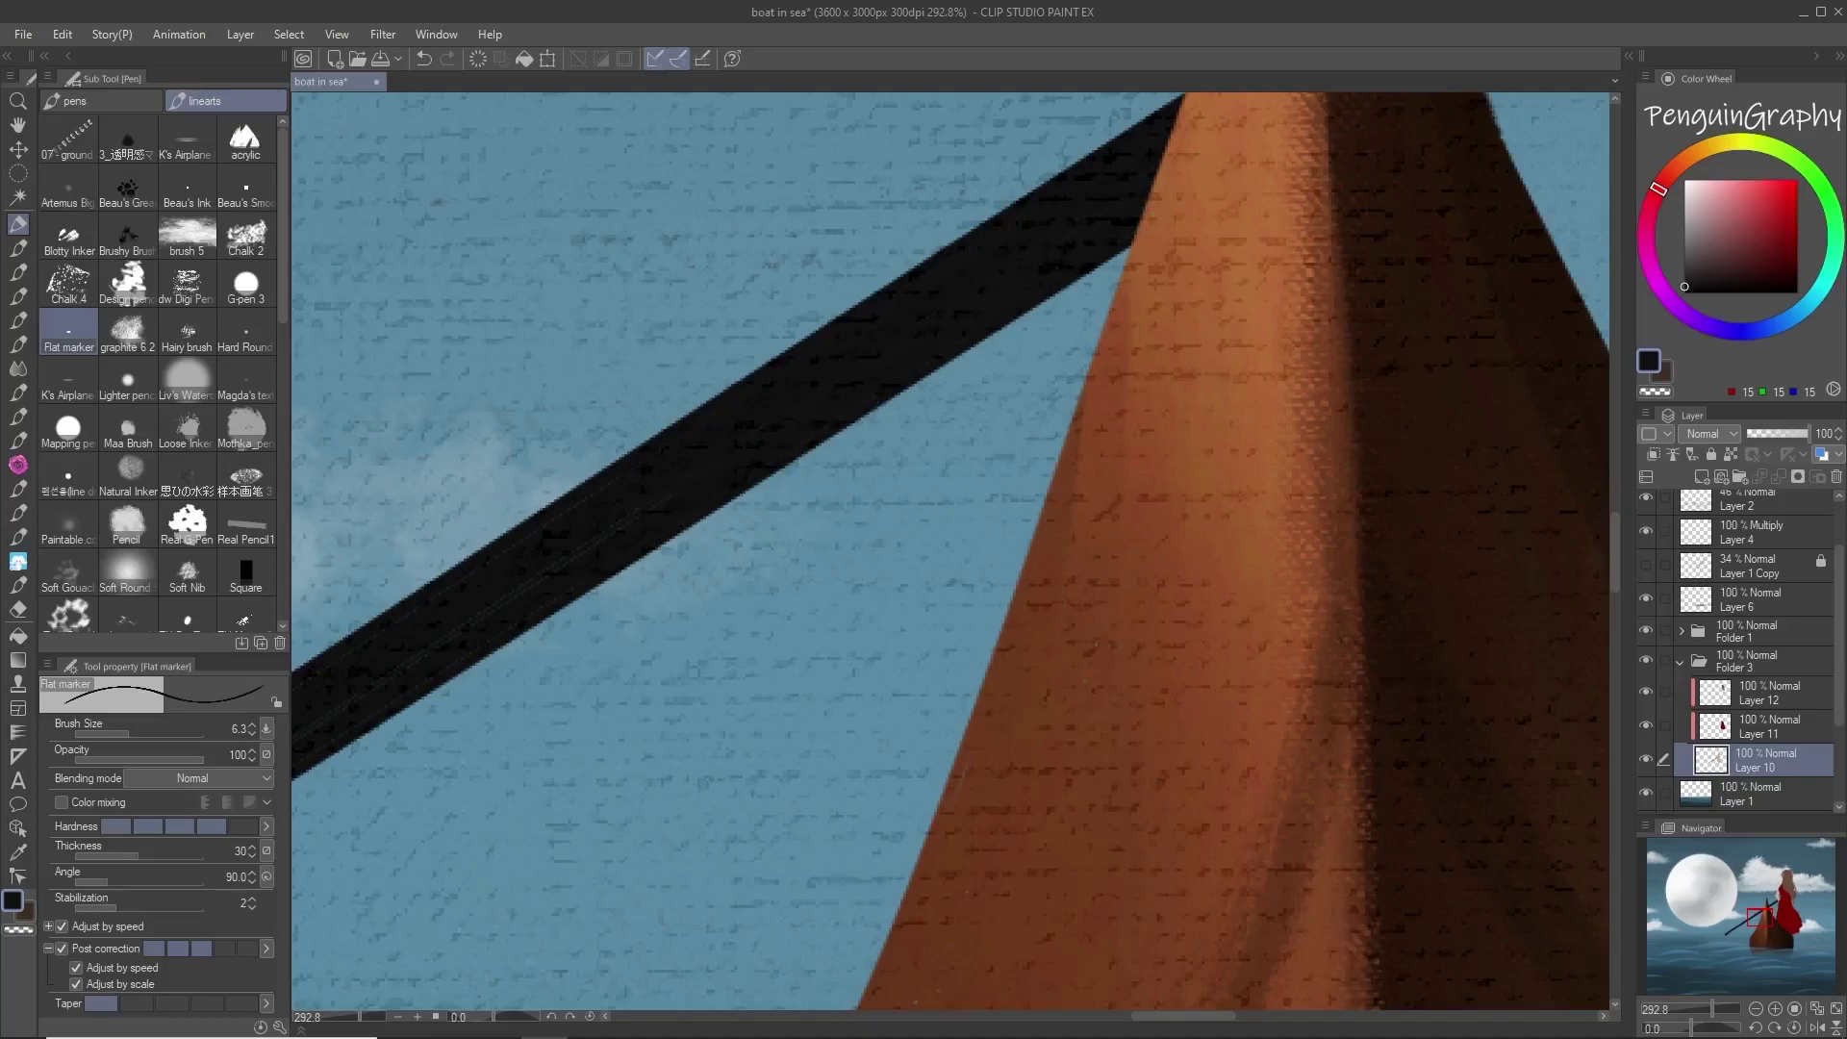
Step: Set the Flat marker's size to 25.5, even out the oar's shaft and undo the last stroke
{"action": "left_click", "coordinate": [144, 734]}
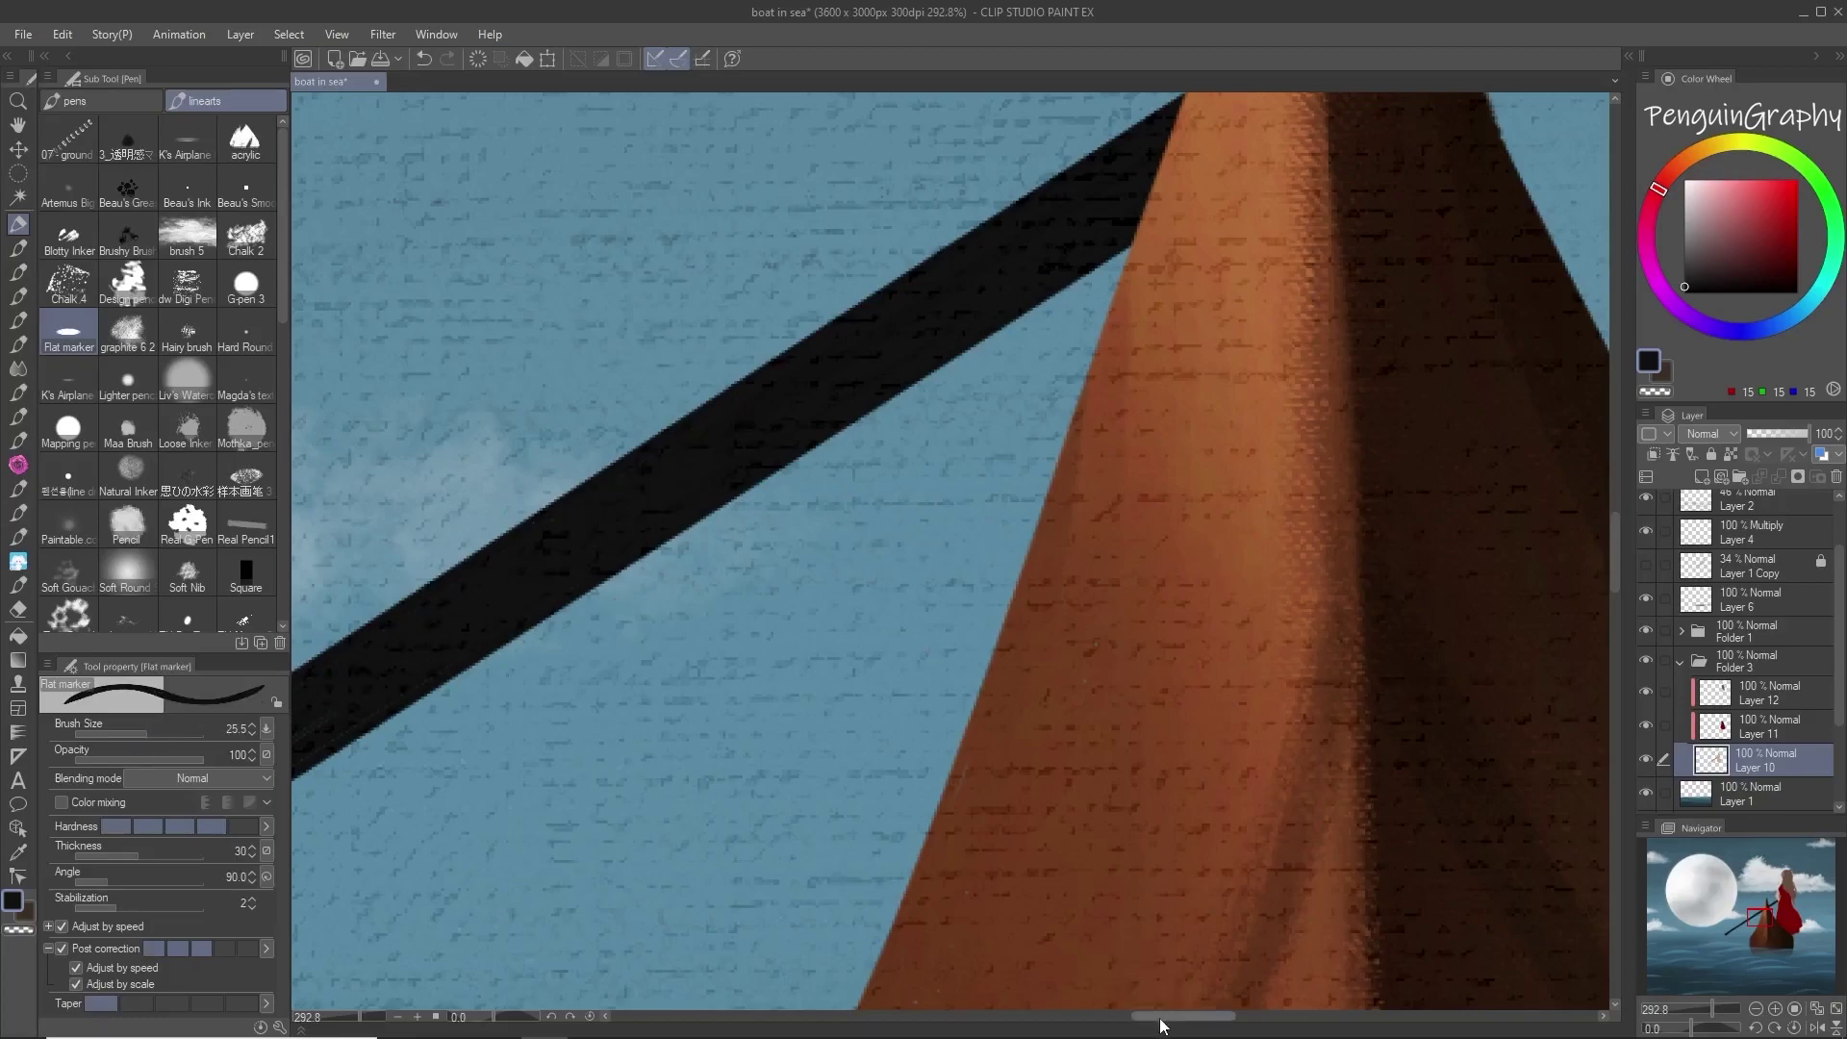
{"action": "left_click_drag", "start_coordinate": [1183, 1017], "coordinate": [1126, 1017]}
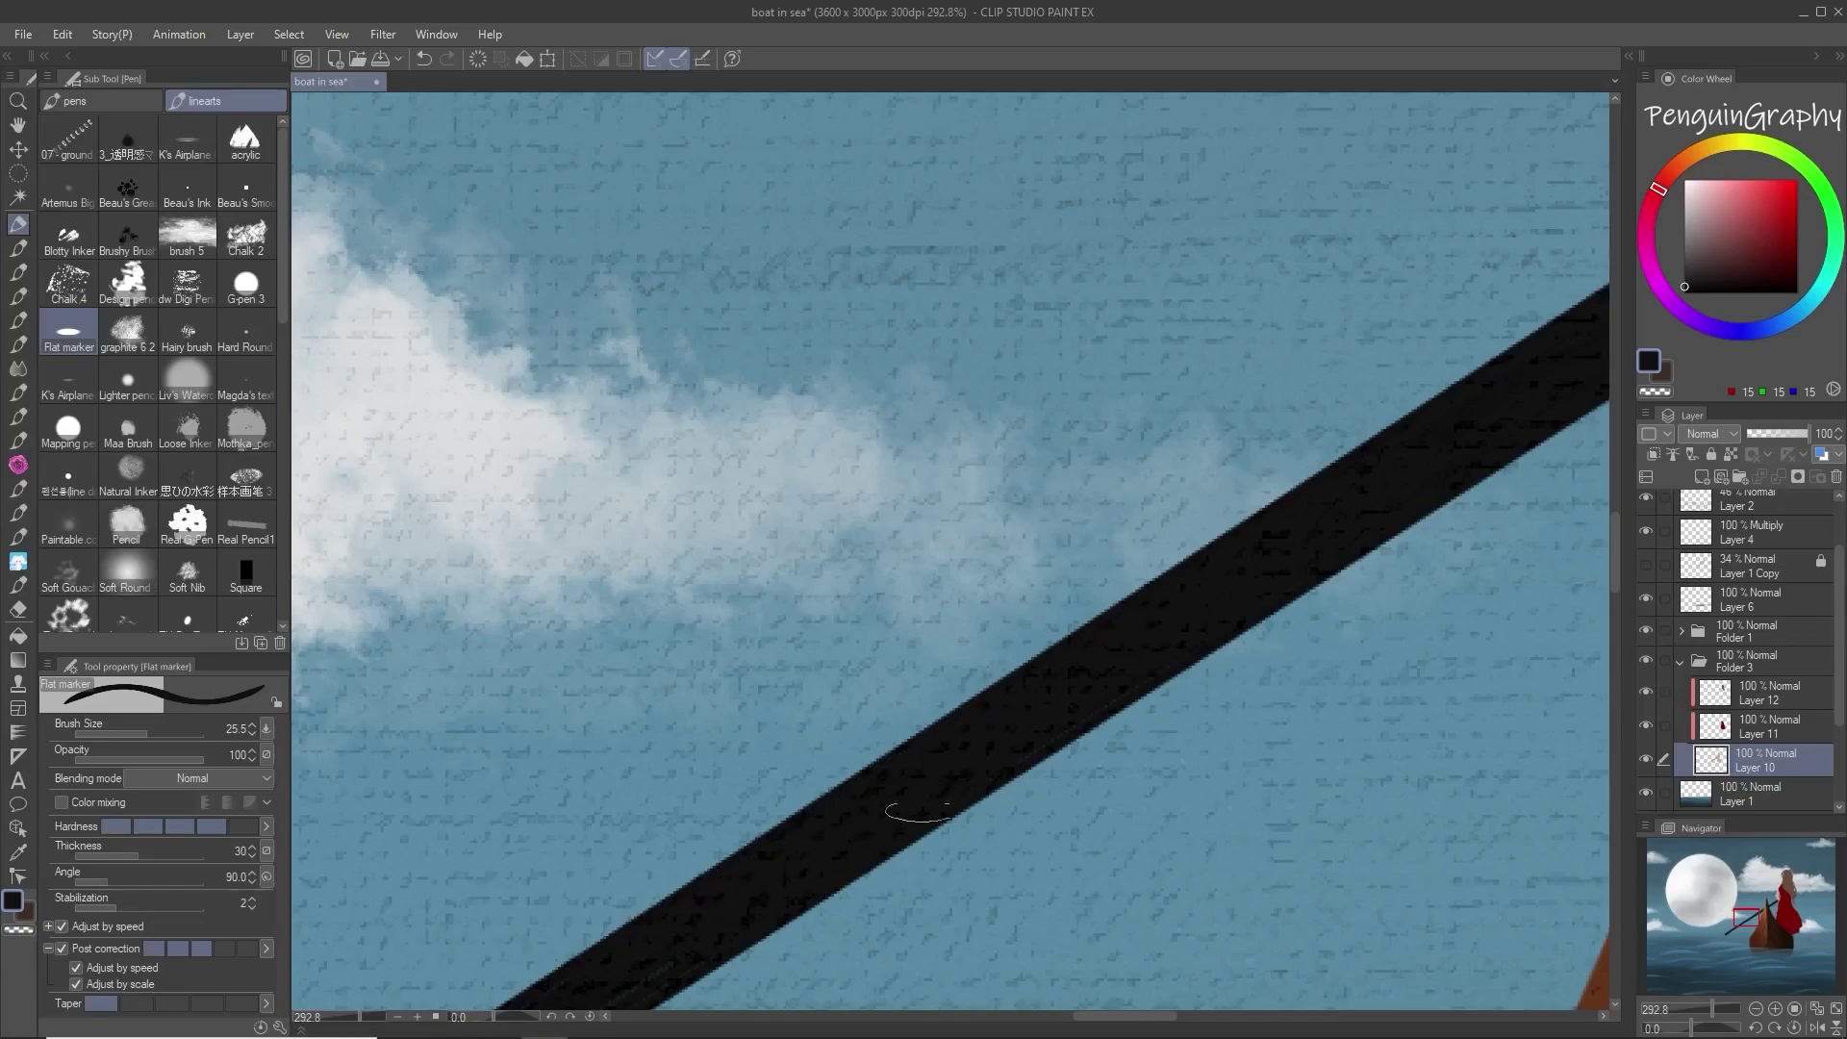
{"action": "left_click_drag", "start_coordinate": [1615, 567], "coordinate": [1615, 597]}
{"action": "scroll", "coordinate": [1141, 1027], "scroll_direction": "up", "scroll_amount": 5}
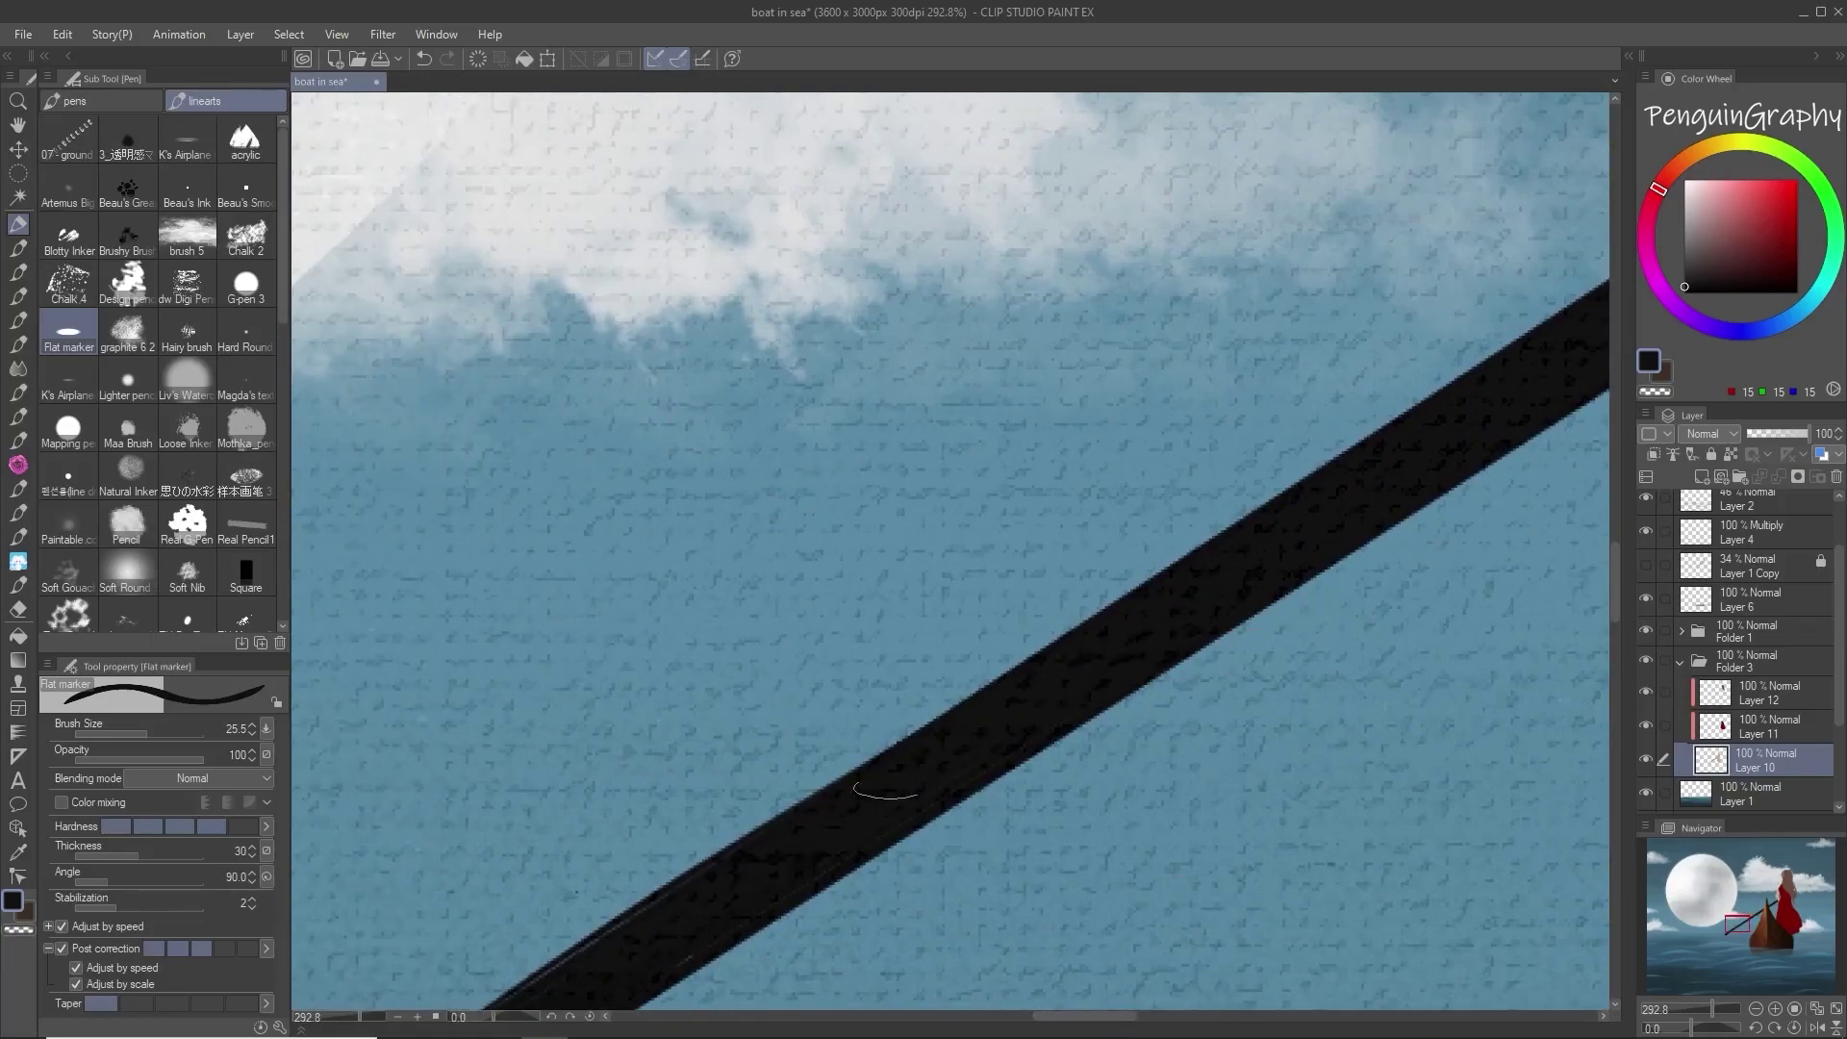
{"action": "left_click_drag", "start_coordinate": [545, 993], "coordinate": [609, 953]}
{"action": "key", "text": "ctrl+z"}
Step: Paint over the oar's lower end in near-black to widen it and smooth its edges
{"action": "left_click_drag", "start_coordinate": [1617, 614], "coordinate": [1617, 658]}
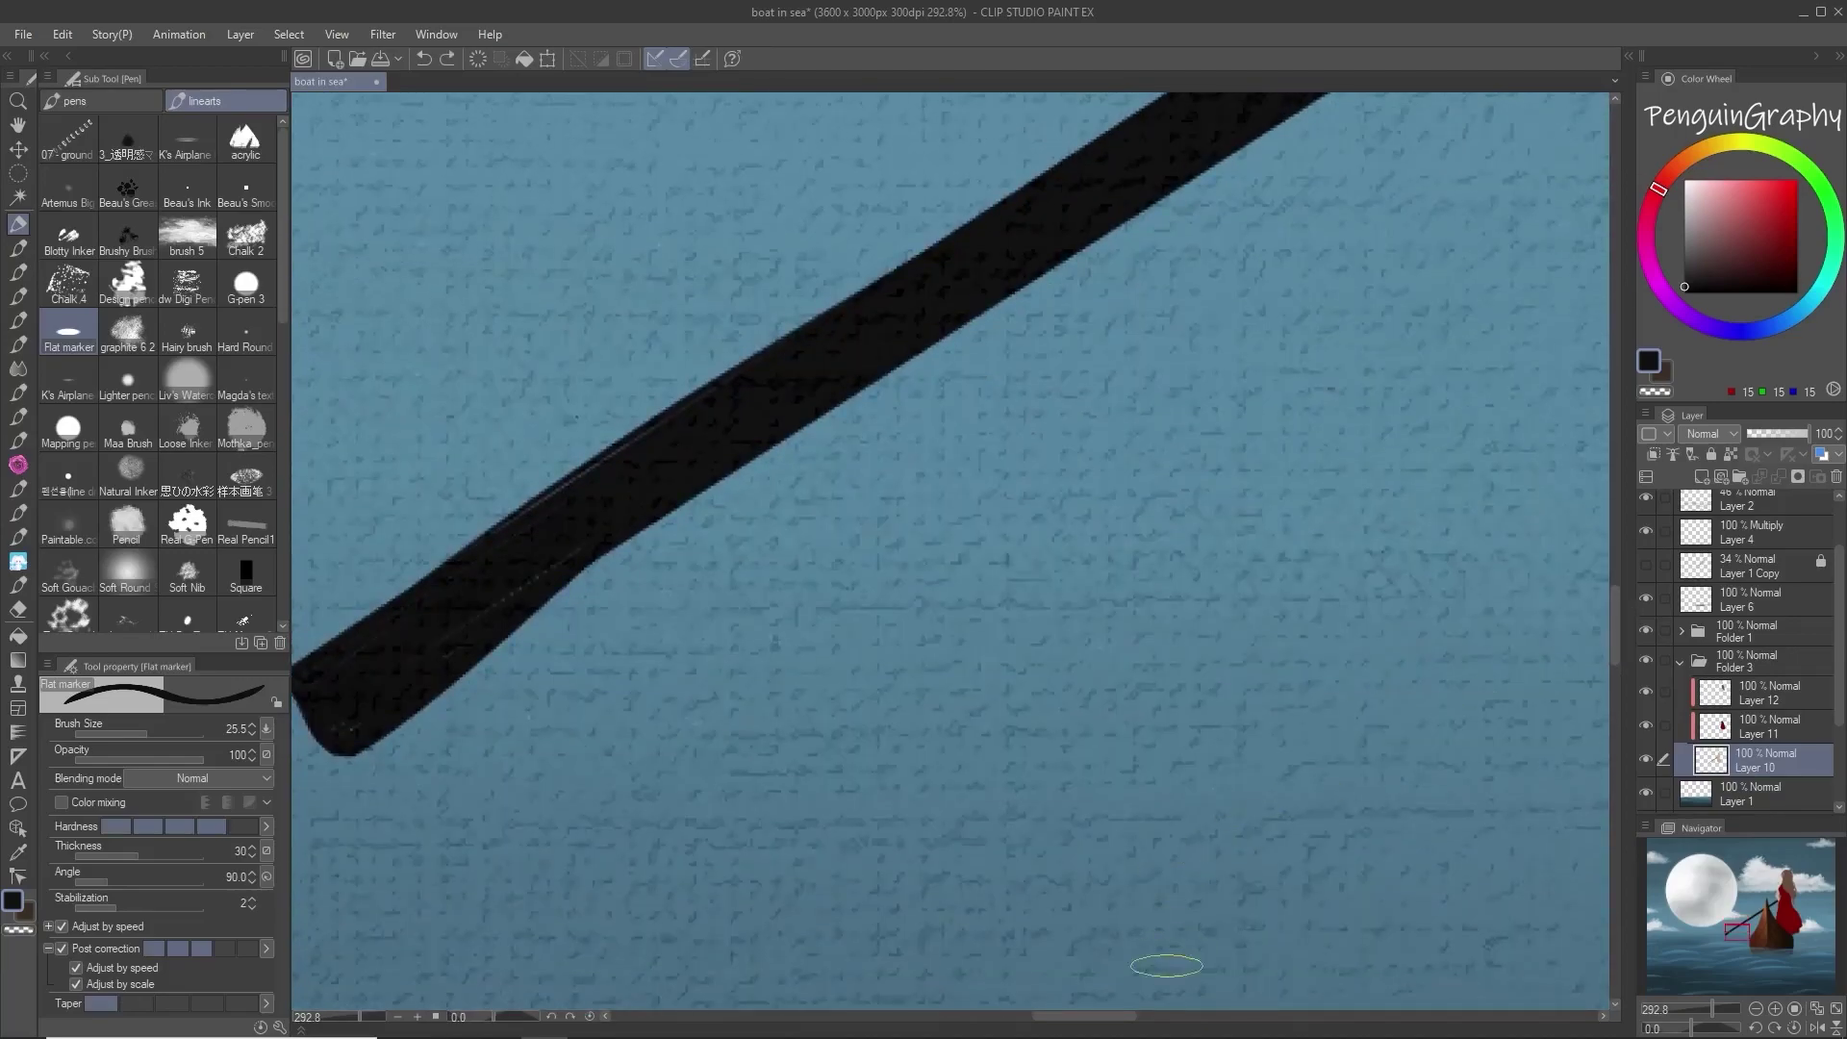
{"action": "left_click_drag", "start_coordinate": [1102, 1018], "coordinate": [1088, 1018]}
{"action": "mouse_move", "coordinate": [528, 698]}
{"action": "left_mouse_down"}
{"action": "mouse_move", "coordinate": [635, 606]}
{"action": "mouse_move", "coordinate": [577, 652]}
{"action": "mouse_move", "coordinate": [518, 644]}
{"action": "mouse_move", "coordinate": [835, 473]}
{"action": "mouse_move", "coordinate": [829, 449]}
{"action": "left_mouse_up"}
{"action": "mouse_move", "coordinate": [990, 343]}
{"action": "left_mouse_down"}
{"action": "mouse_move", "coordinate": [487, 656]}
{"action": "mouse_move", "coordinate": [475, 686]}
{"action": "mouse_move", "coordinate": [509, 739]}
{"action": "left_mouse_up"}
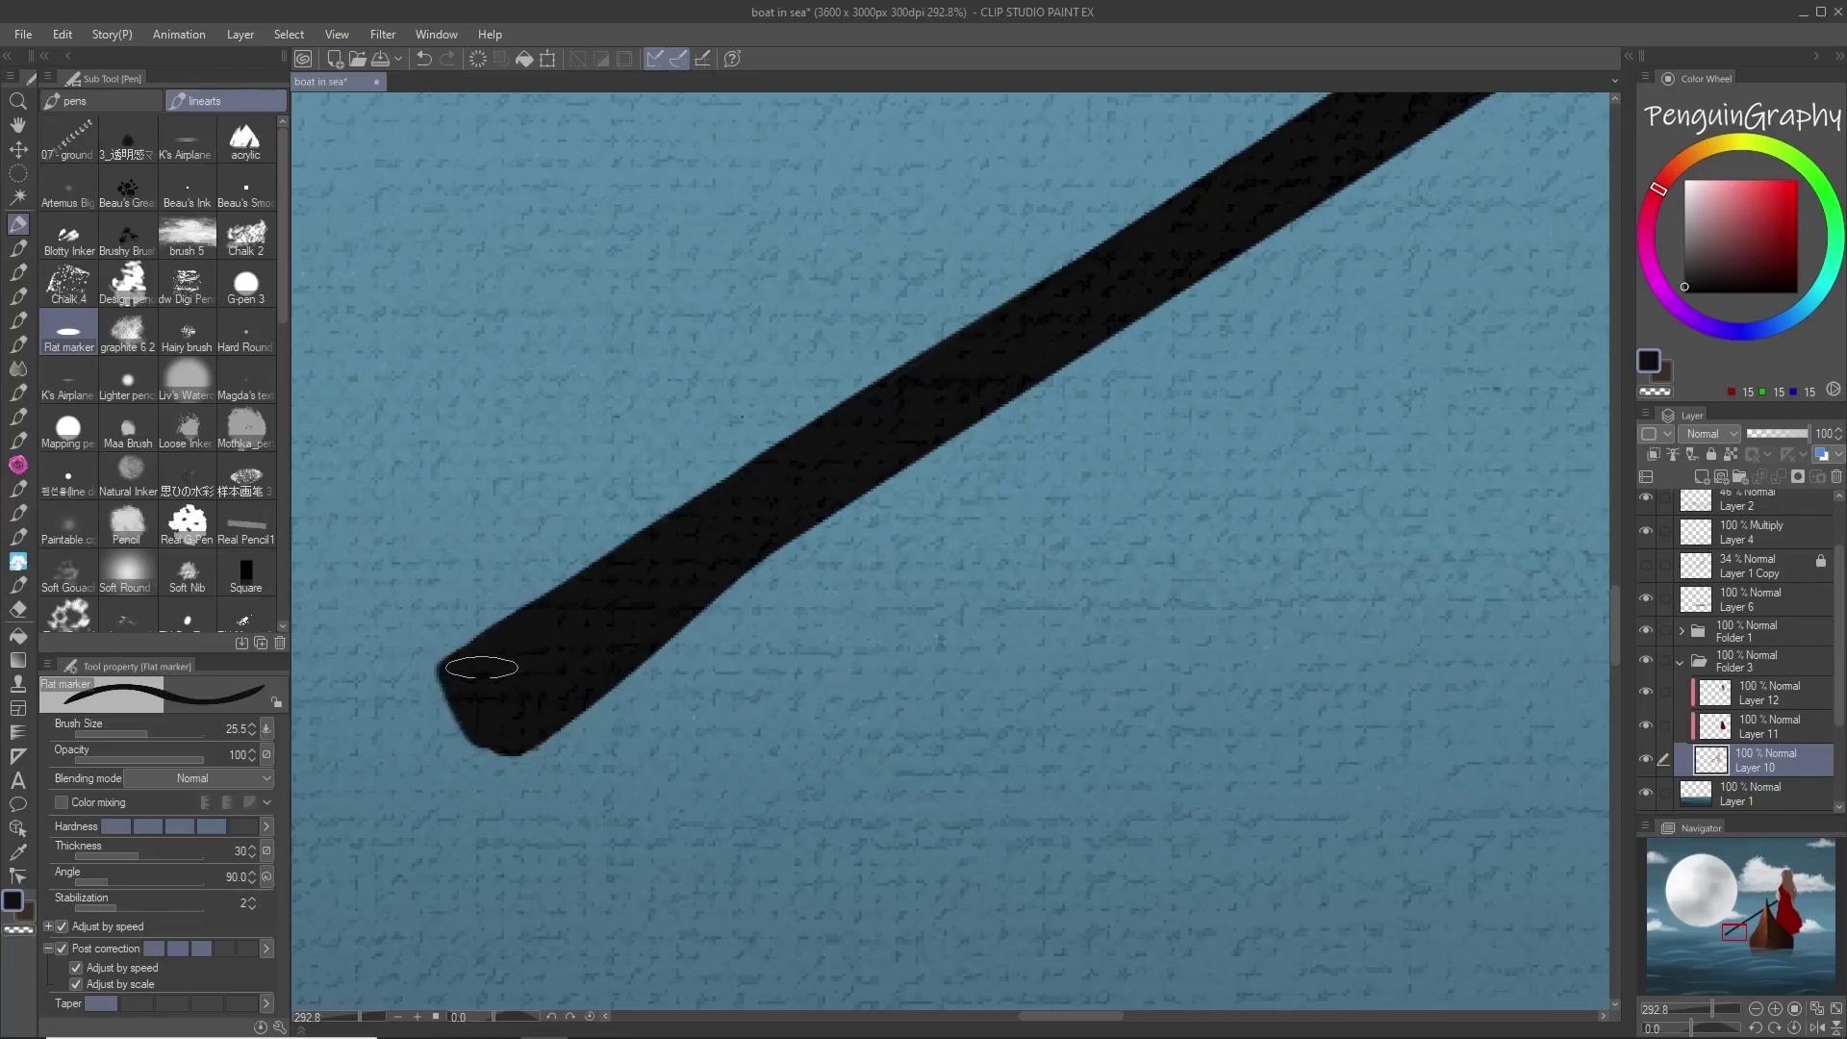
{"action": "left_click_drag", "start_coordinate": [466, 666], "coordinate": [904, 405]}
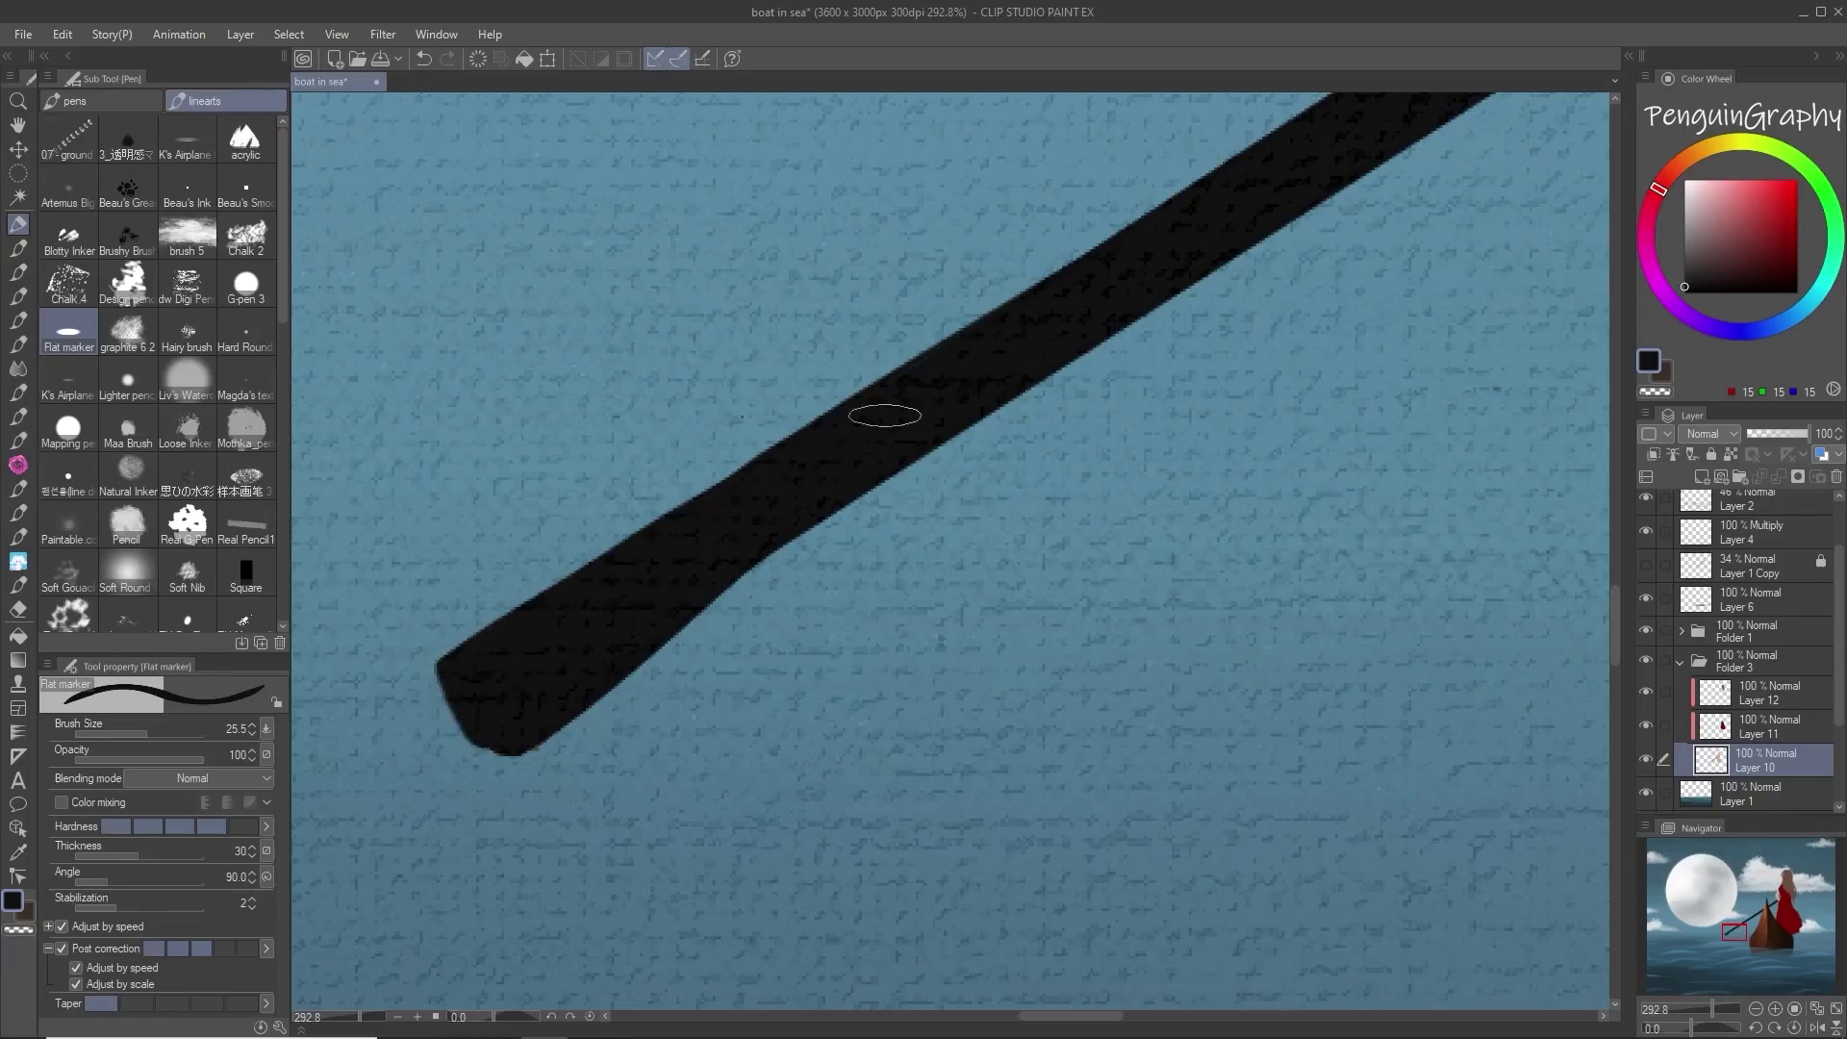
{"action": "left_click_drag", "start_coordinate": [666, 532], "coordinate": [845, 428]}
Step: Set the Flat marker's size to 10.5 and sharpen the corners and lower edge of the oar's tip
{"action": "left_click", "coordinate": [136, 735]}
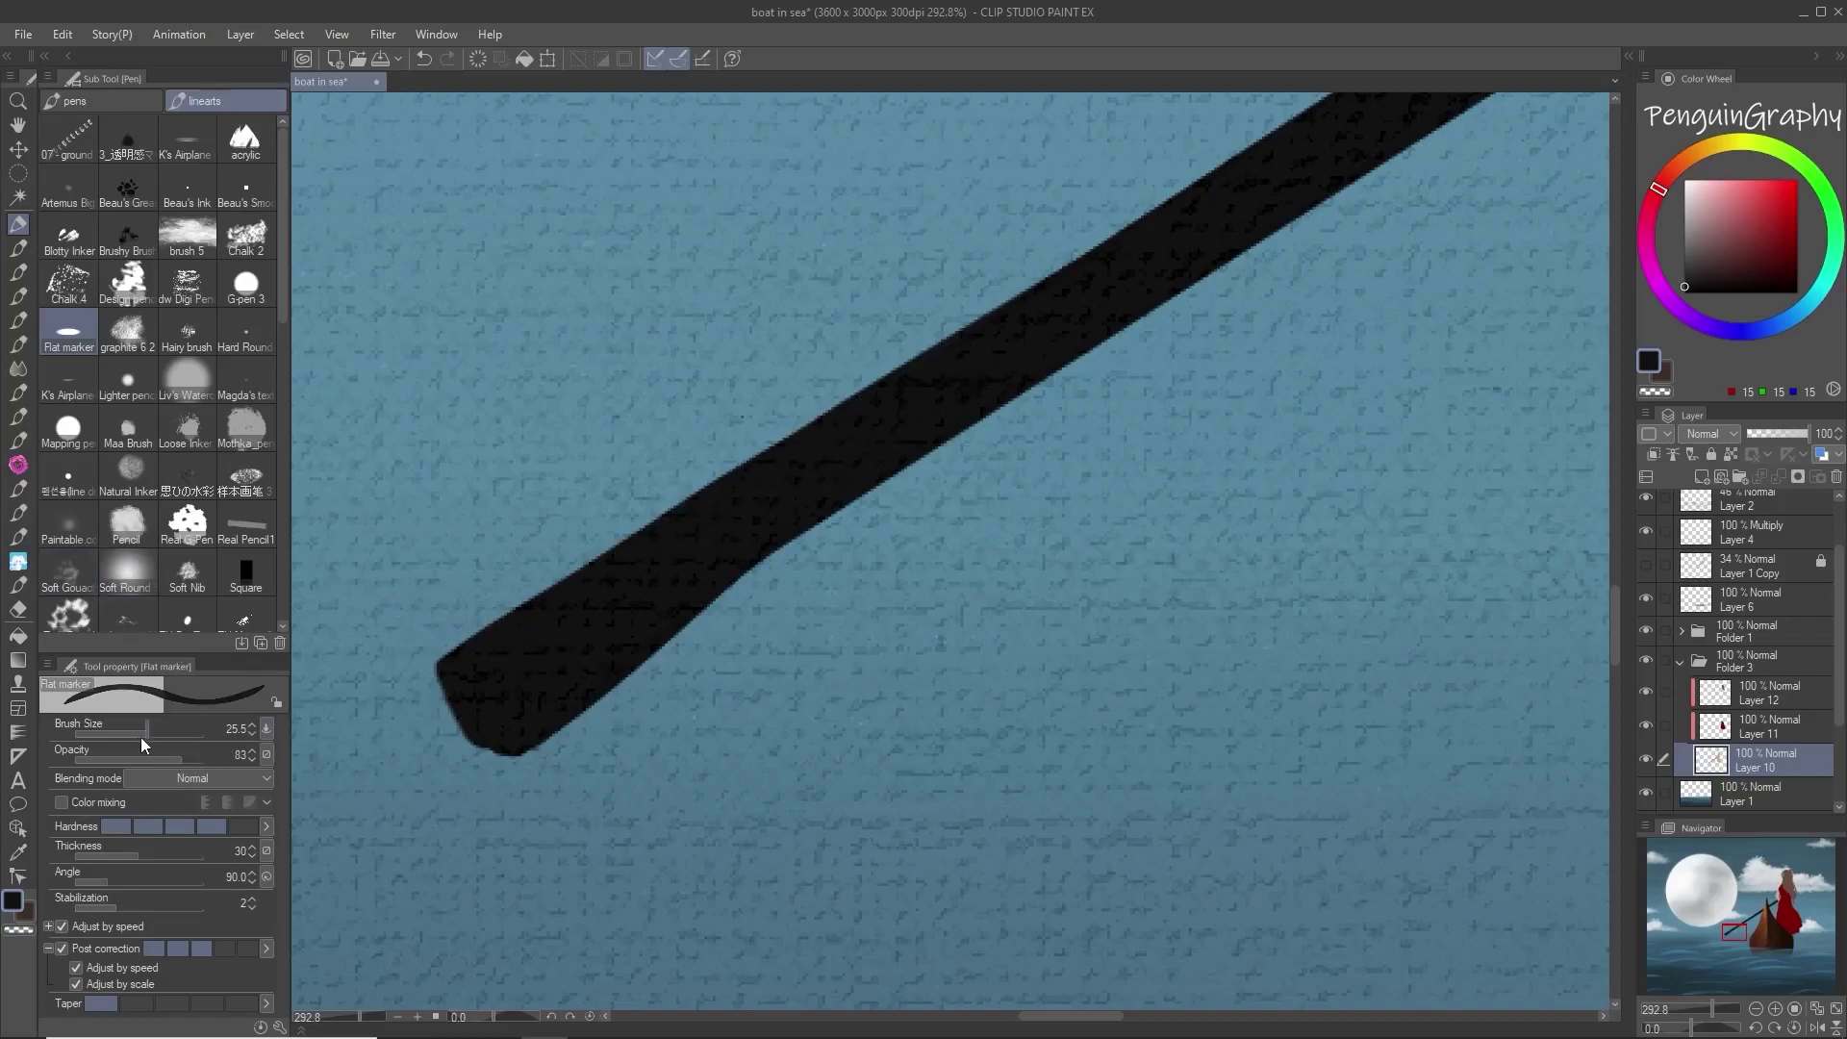
{"action": "mouse_move", "coordinate": [467, 703]}
{"action": "left_mouse_down"}
{"action": "mouse_move", "coordinate": [487, 742]}
{"action": "mouse_move", "coordinate": [516, 741]}
{"action": "left_mouse_up"}
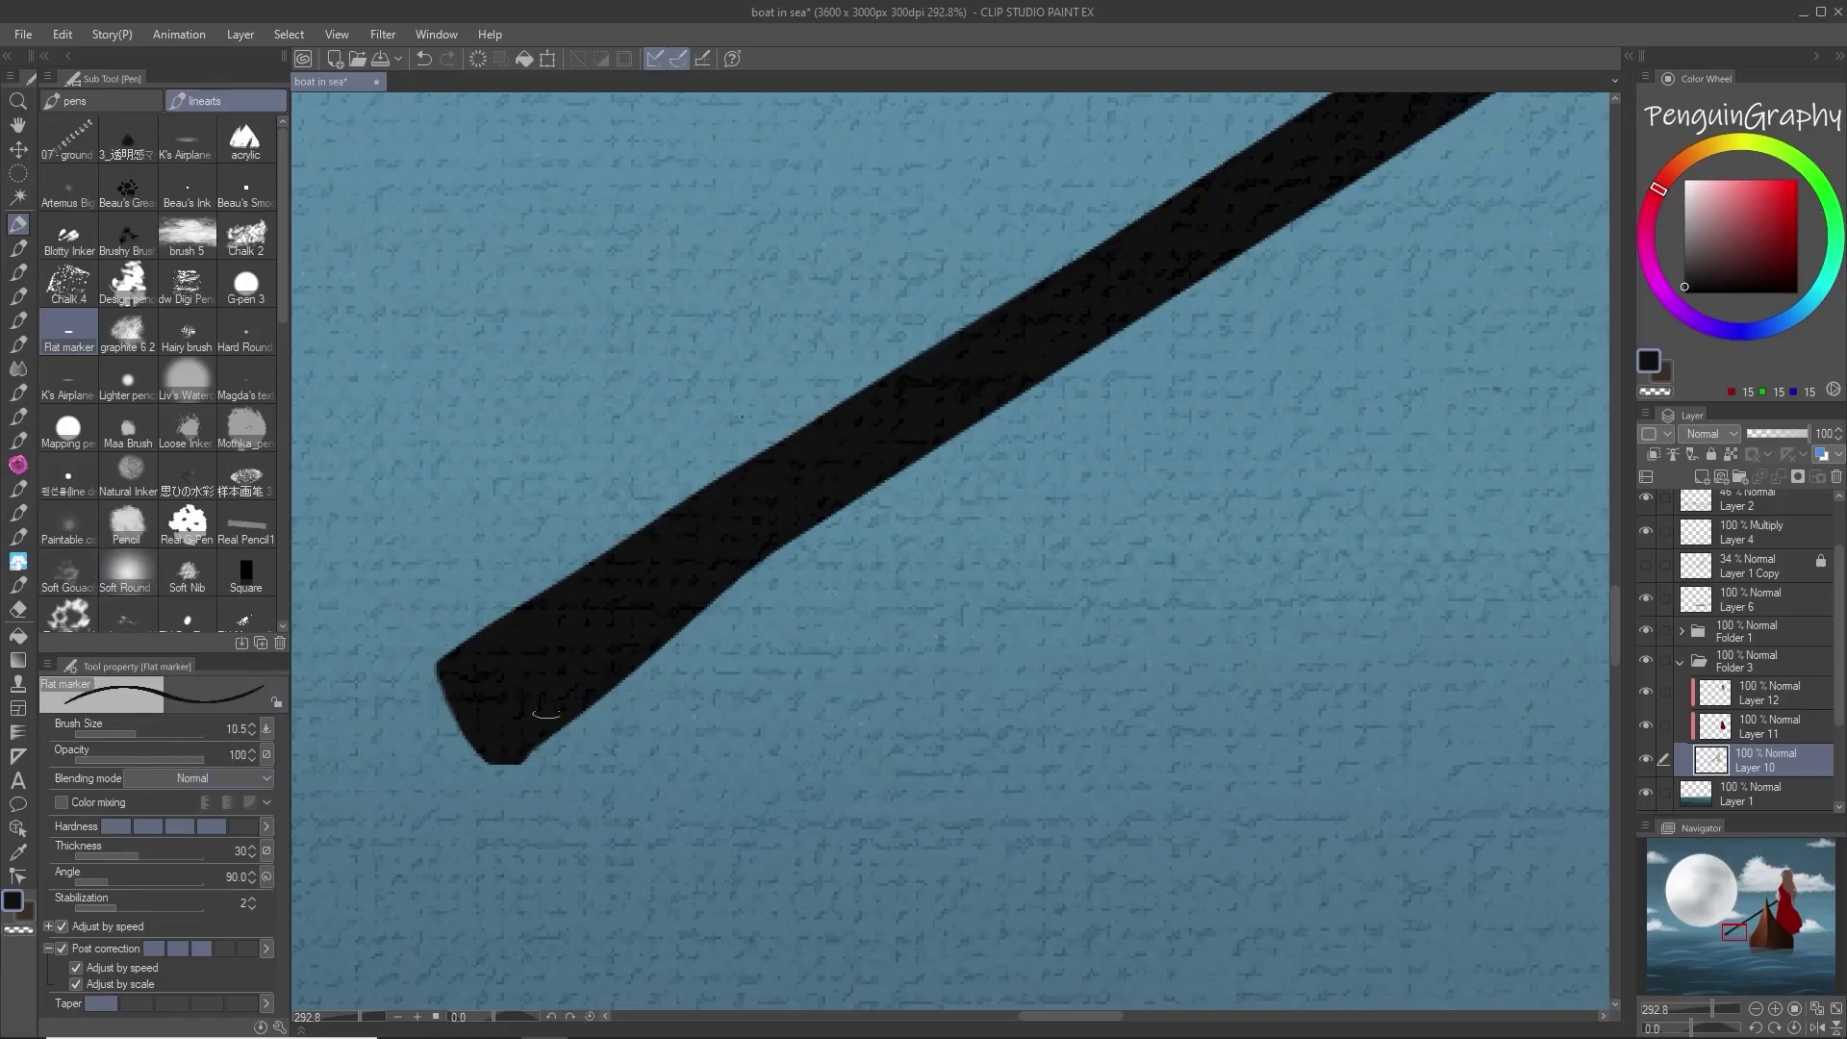
{"action": "left_click_drag", "start_coordinate": [595, 679], "coordinate": [882, 456]}
{"action": "scroll", "coordinate": [928, 765], "scroll_direction": "down", "scroll_amount": 4}
{"action": "scroll", "coordinate": [929, 765], "scroll_direction": "down", "scroll_amount": 4}
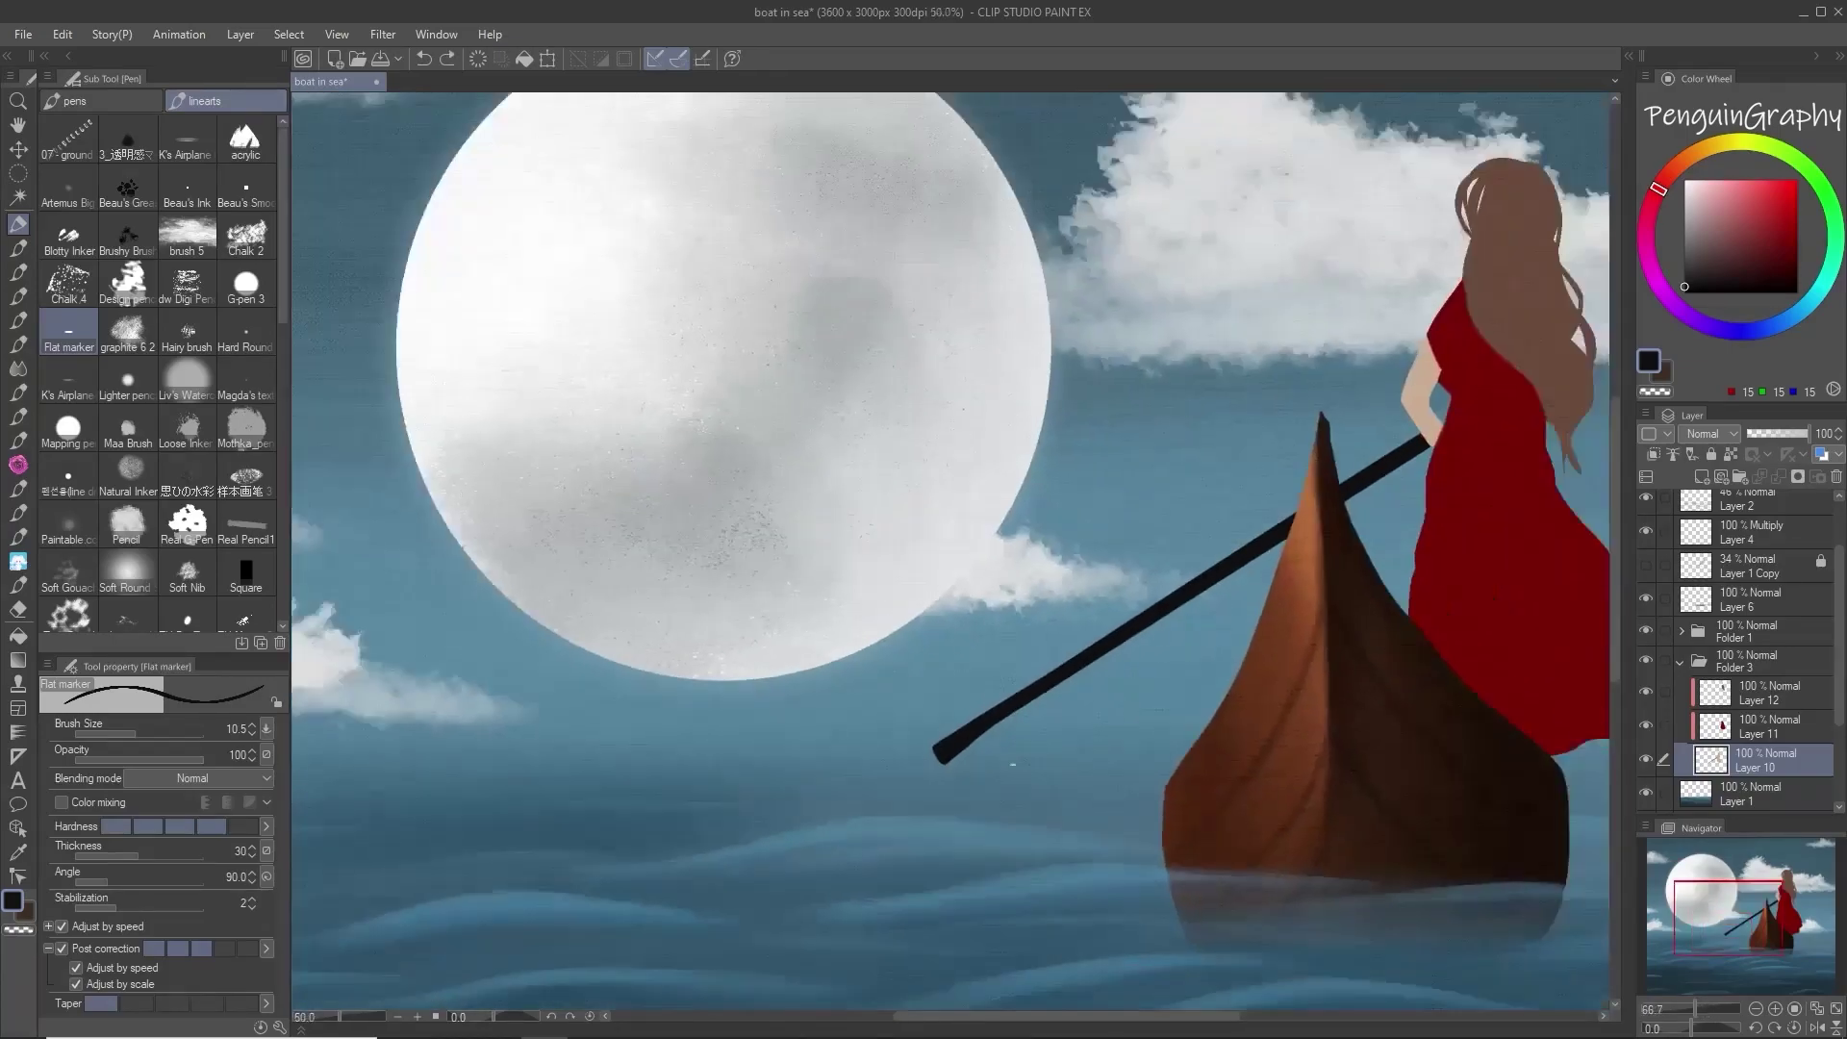
{"action": "scroll", "coordinate": [1369, 447], "scroll_direction": "up", "scroll_amount": 3}
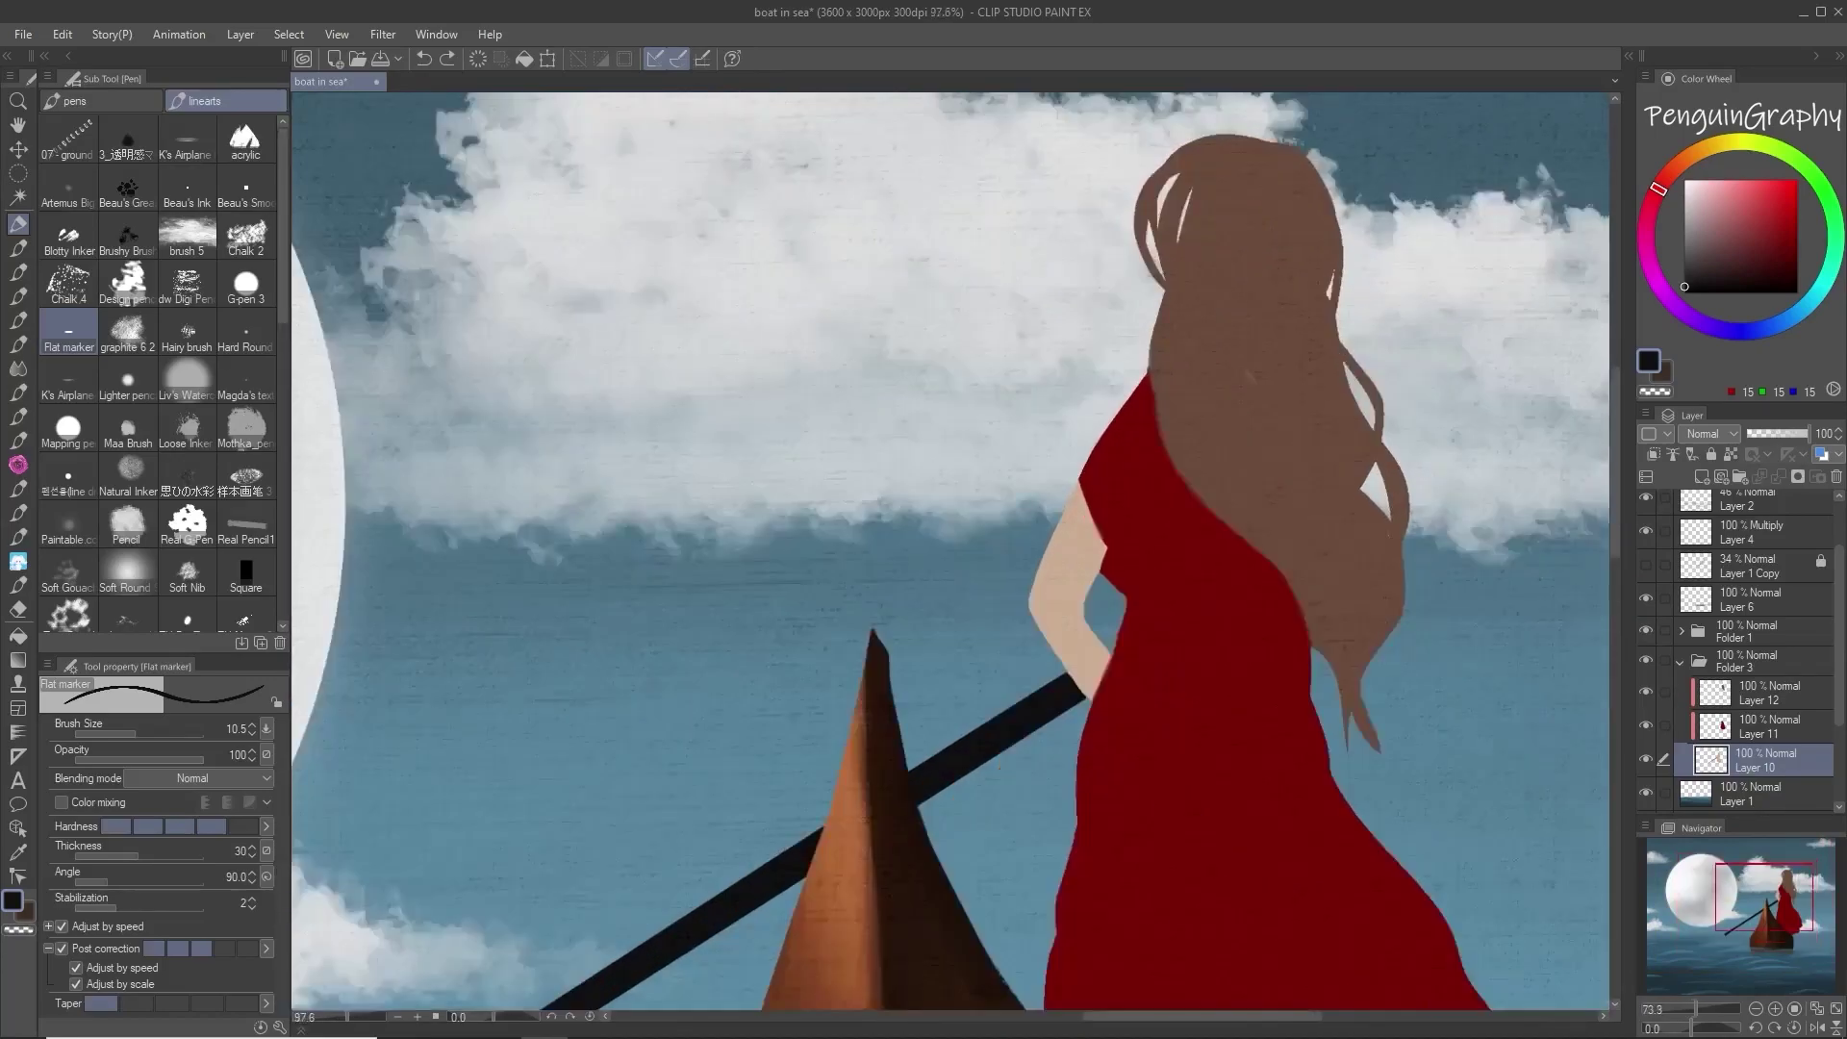
Step: Lock the hair layer's transparent pixels and brush RGB 155, 120, 103 strands down the hair with a size 200 Bristle sample brush
{"action": "left_click", "coordinate": [1766, 697]}
{"action": "left_click", "coordinate": [1262, 289], "text": "alt"}
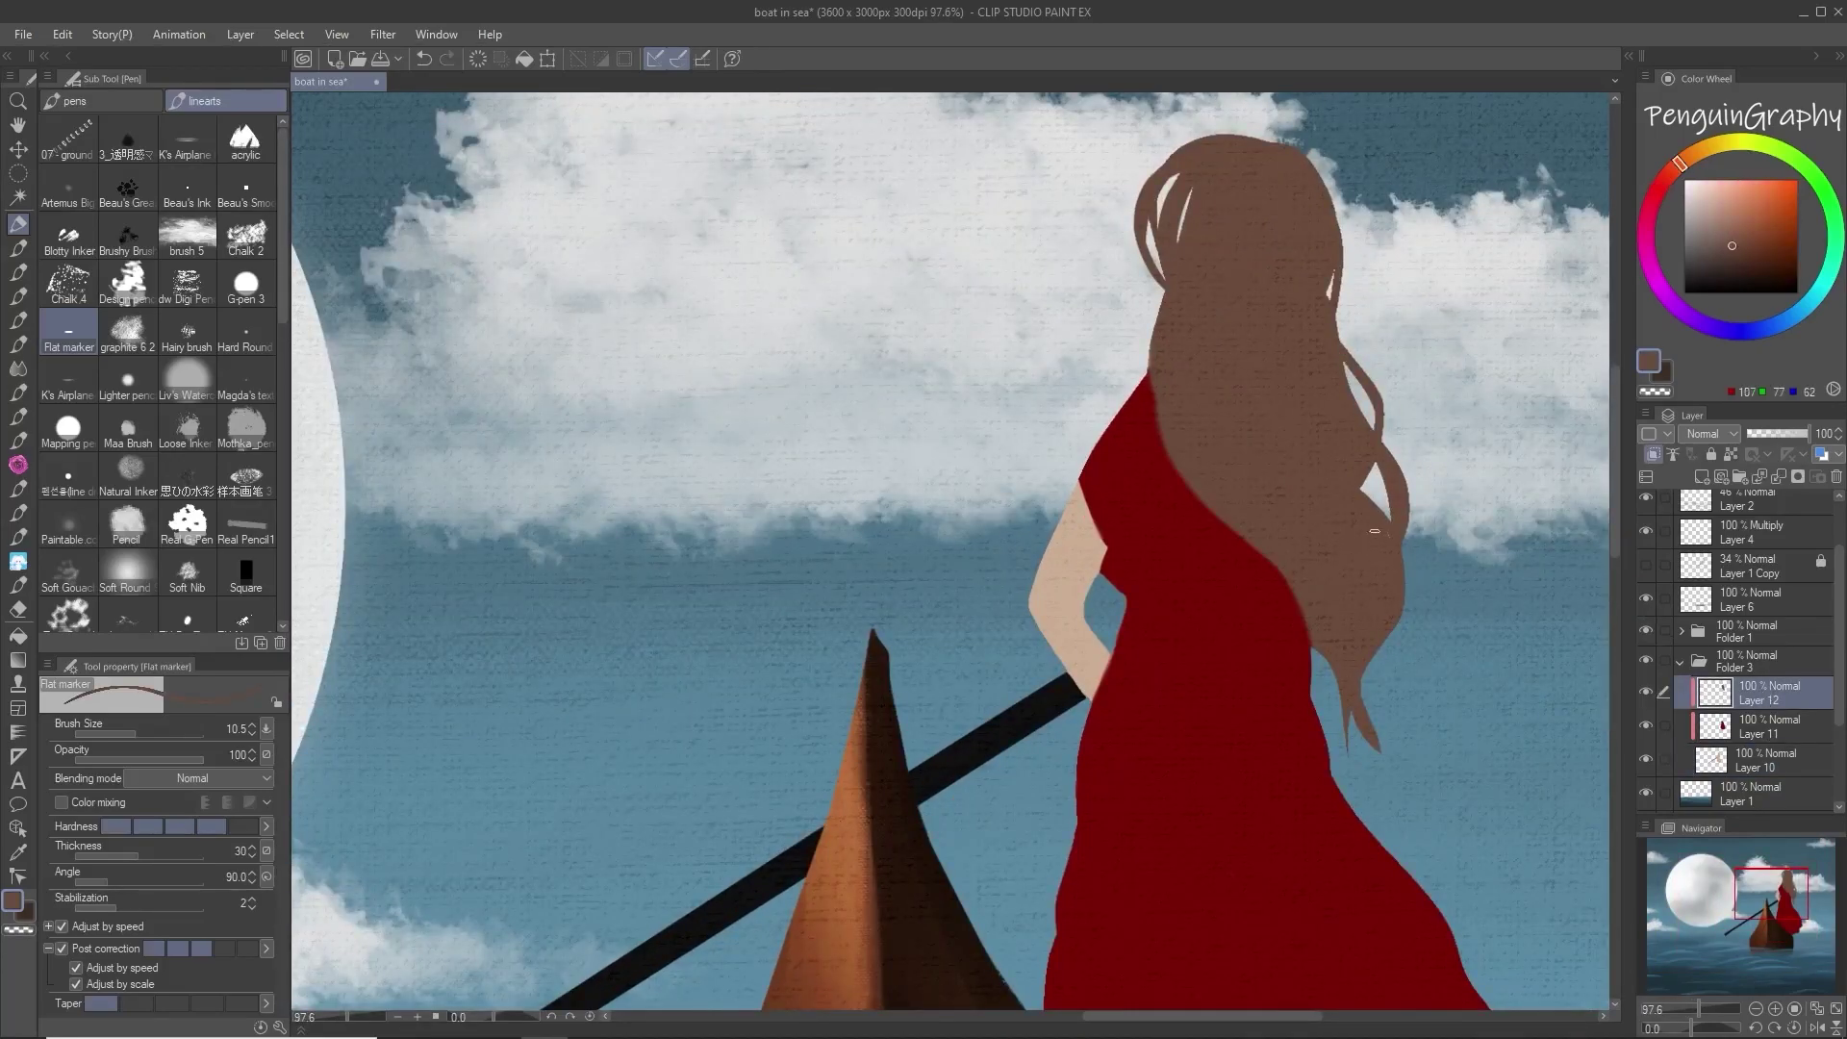
{"action": "left_click", "coordinate": [1766, 762]}
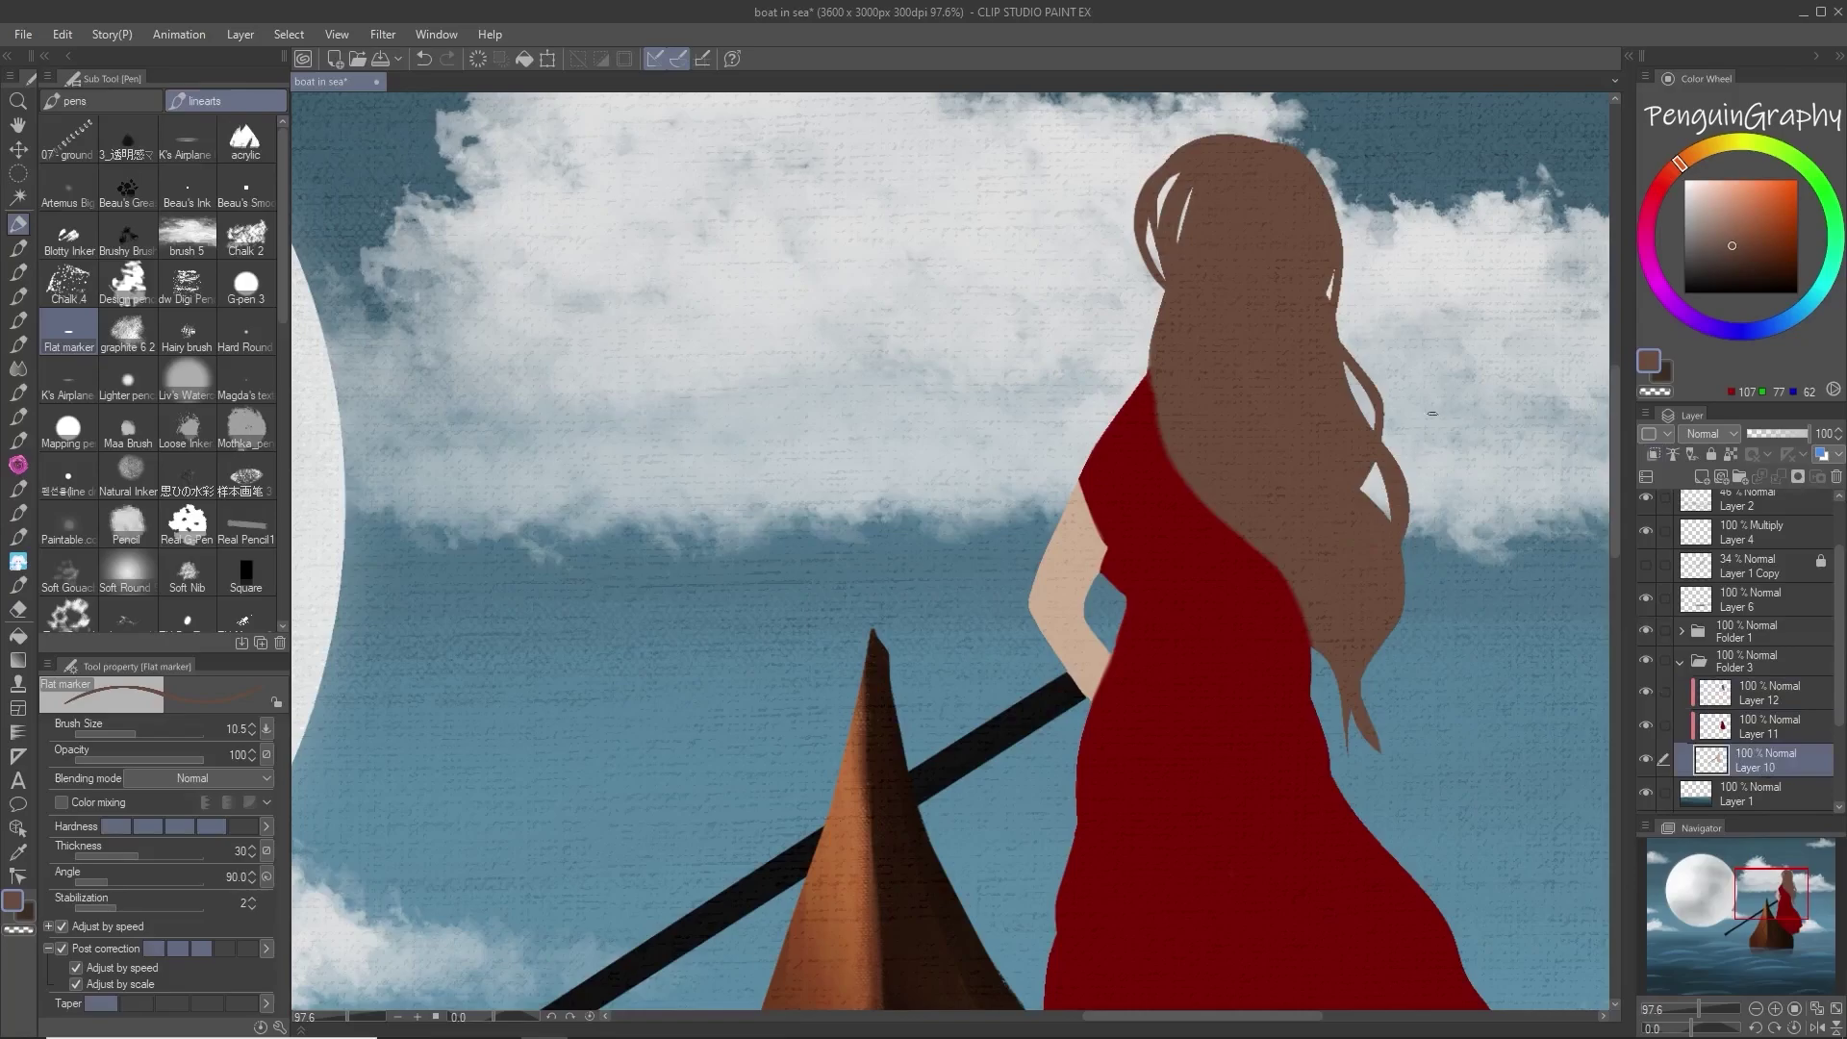
{"action": "left_click", "coordinate": [1770, 694]}
{"action": "left_click", "coordinate": [1723, 225]}
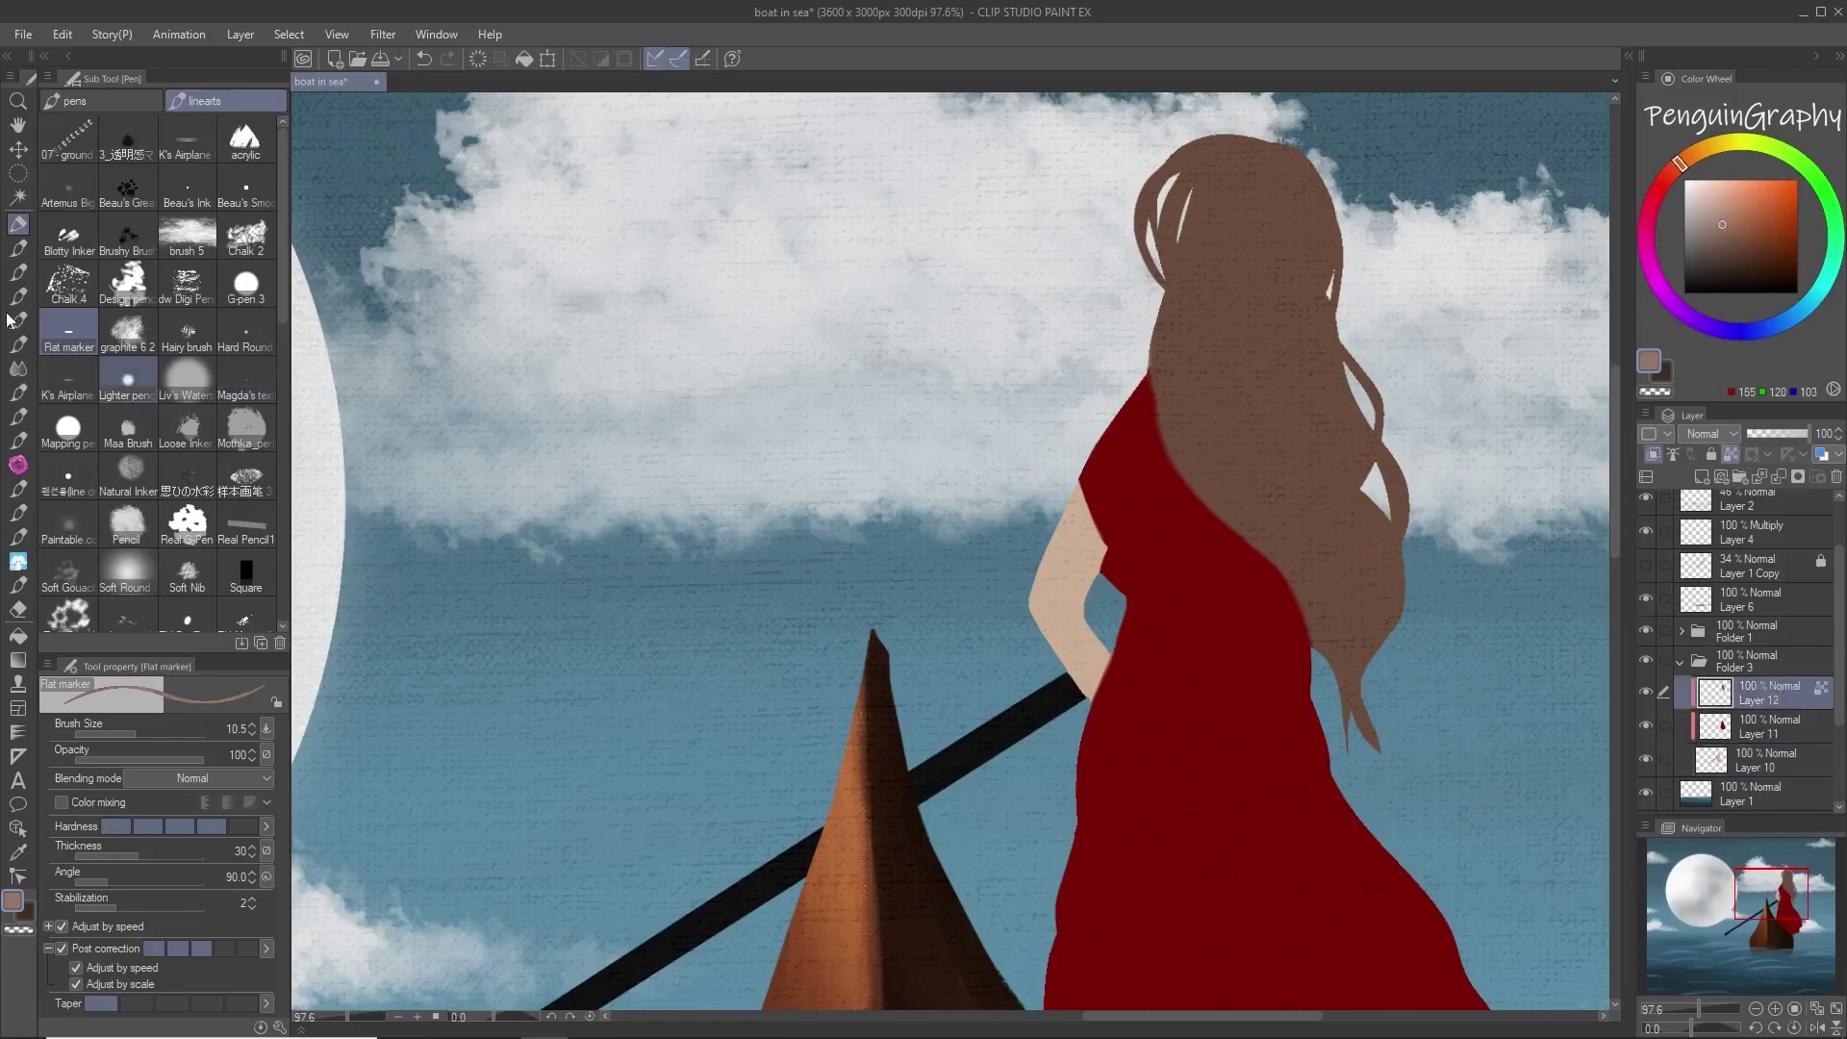
{"action": "left_click", "coordinate": [17, 248]}
{"action": "left_click", "coordinate": [186, 192]}
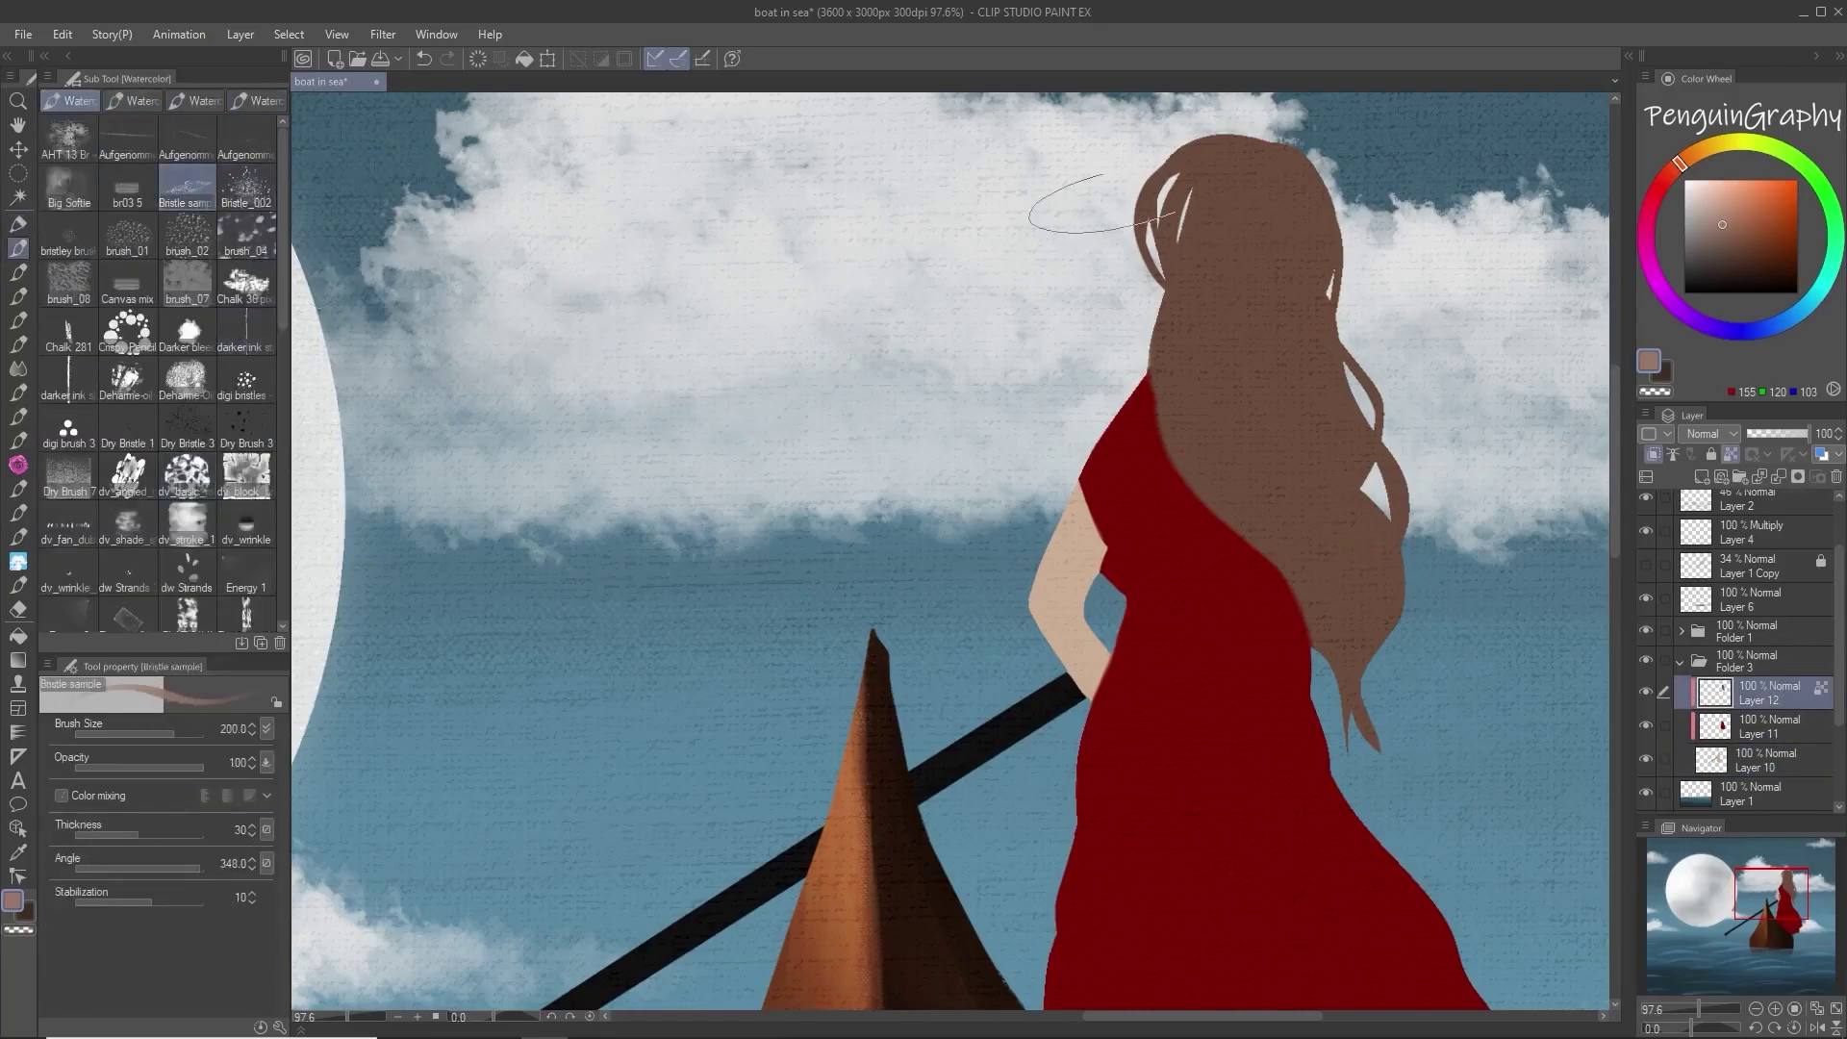
{"action": "left_click_drag", "start_coordinate": [1226, 141], "coordinate": [1320, 606]}
{"action": "left_click_drag", "start_coordinate": [1308, 180], "coordinate": [1320, 577]}
{"action": "left_click_drag", "start_coordinate": [1236, 193], "coordinate": [1324, 887]}
Step: Shade the hair from crown to tips with long strokes of dark brown RGB 38, 30, 26
{"action": "left_click", "coordinate": [1719, 276]}
{"action": "left_click_drag", "start_coordinate": [1260, 158], "coordinate": [1320, 644]}
{"action": "left_click_drag", "start_coordinate": [1239, 116], "coordinate": [1256, 705]}
{"action": "left_click_drag", "start_coordinate": [1251, 164], "coordinate": [1313, 606]}
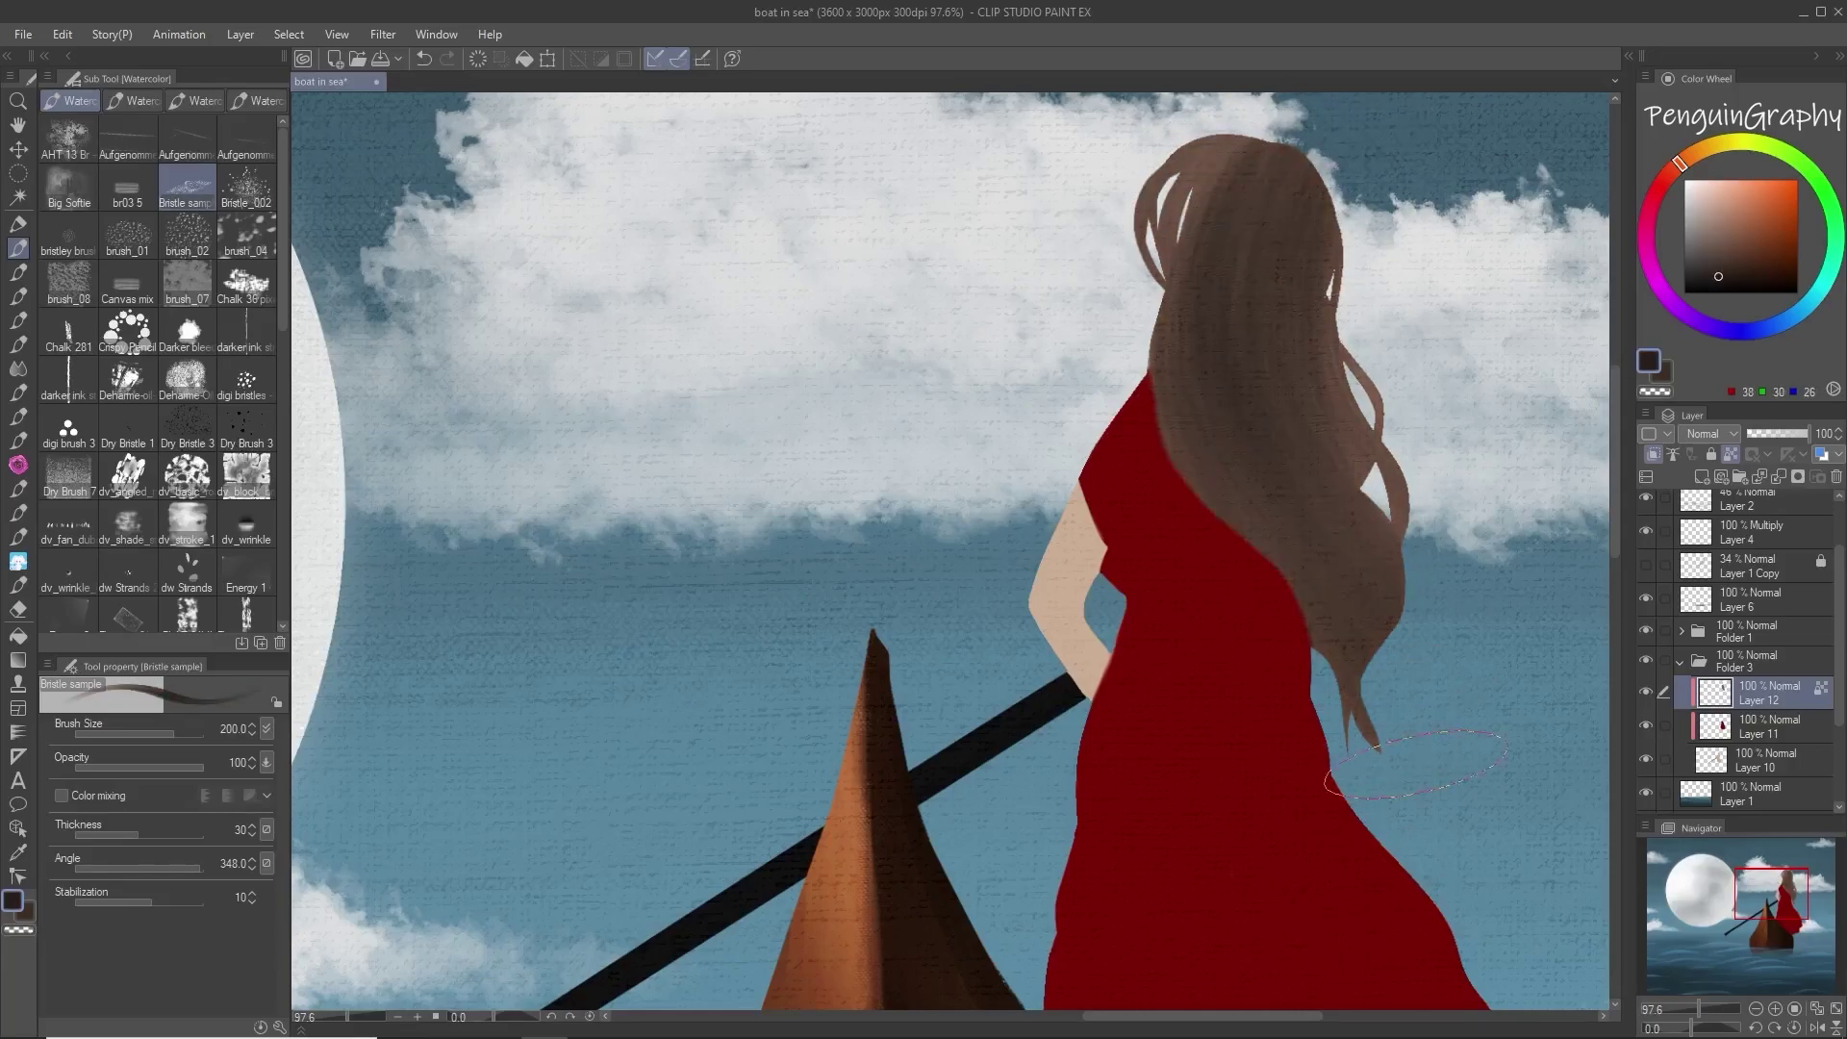
{"action": "left_click_drag", "start_coordinate": [1349, 243], "coordinate": [1403, 625]}
{"action": "mouse_move", "coordinate": [1249, 139]}
{"action": "left_mouse_down"}
{"action": "mouse_move", "coordinate": [1366, 154]}
{"action": "mouse_move", "coordinate": [1229, 538]}
{"action": "left_mouse_up"}
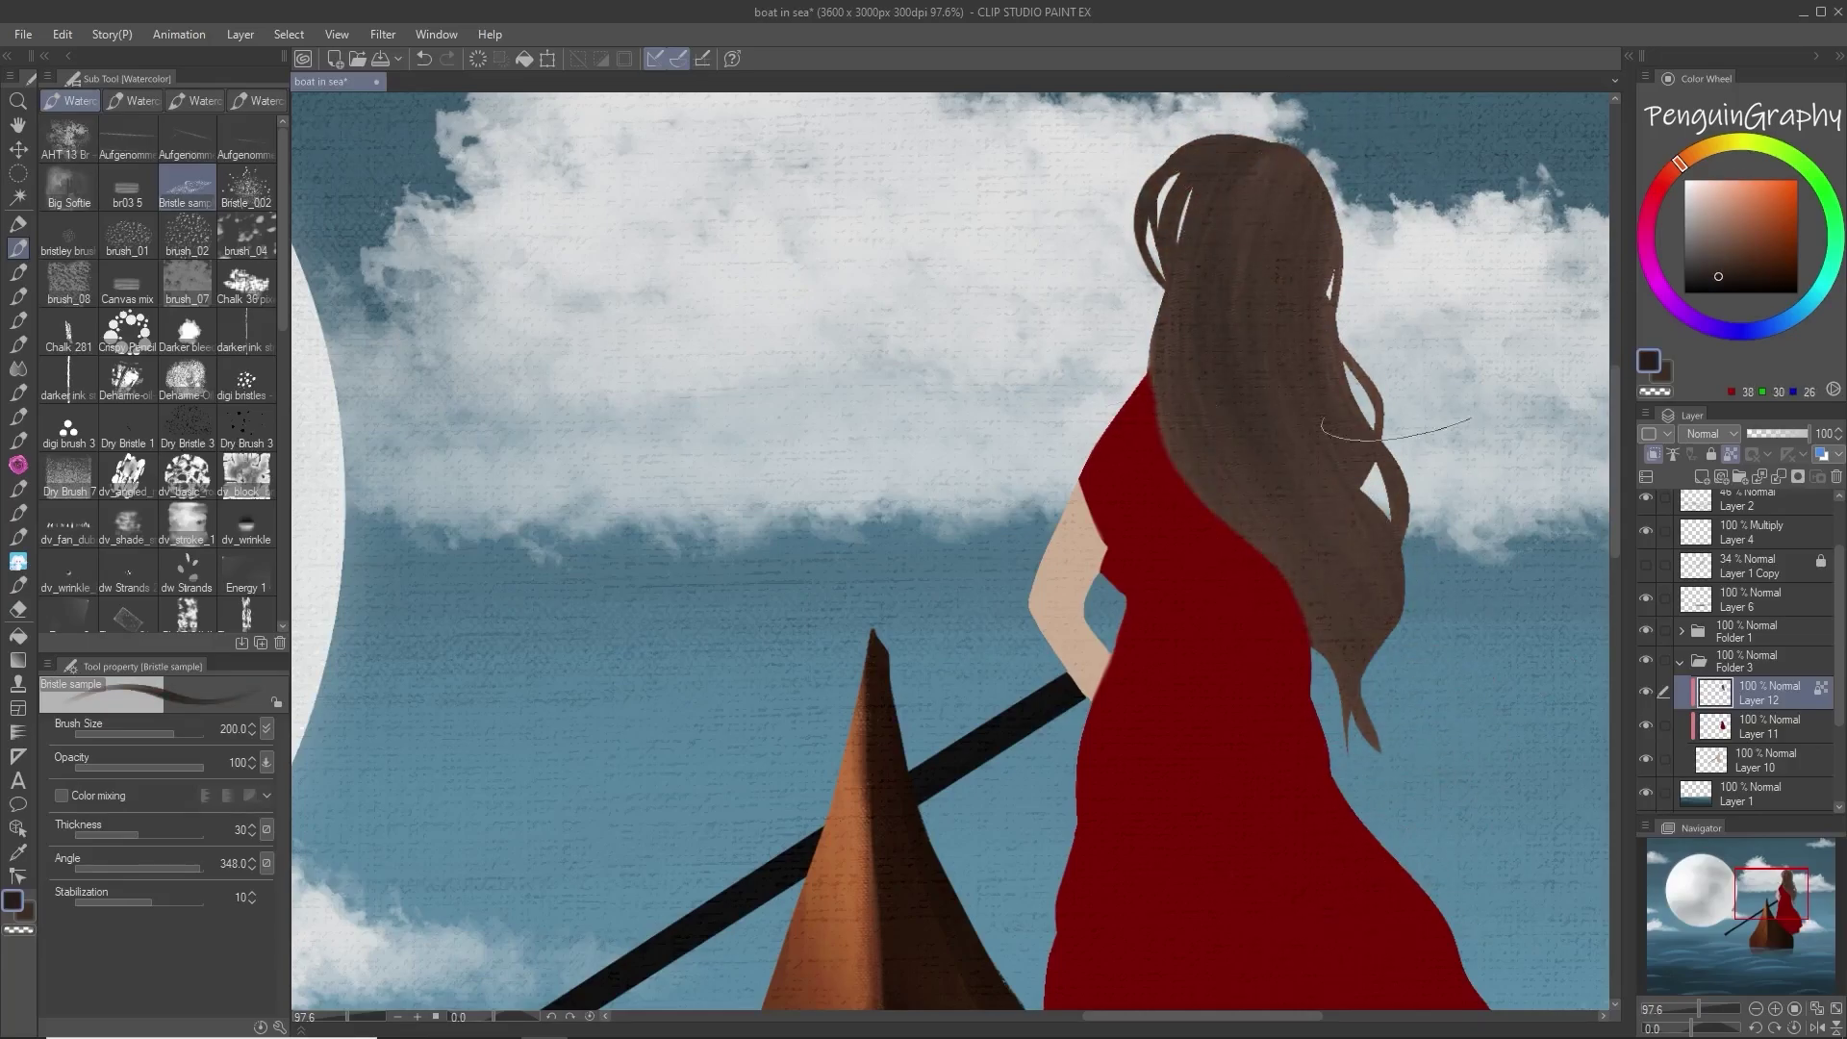
Step: Paint thin locks framing the moon-facing side of the head with a 13.1 Bristle sample brush, starting from RGB 155, 137, 128
{"action": "left_click", "coordinate": [1711, 223]}
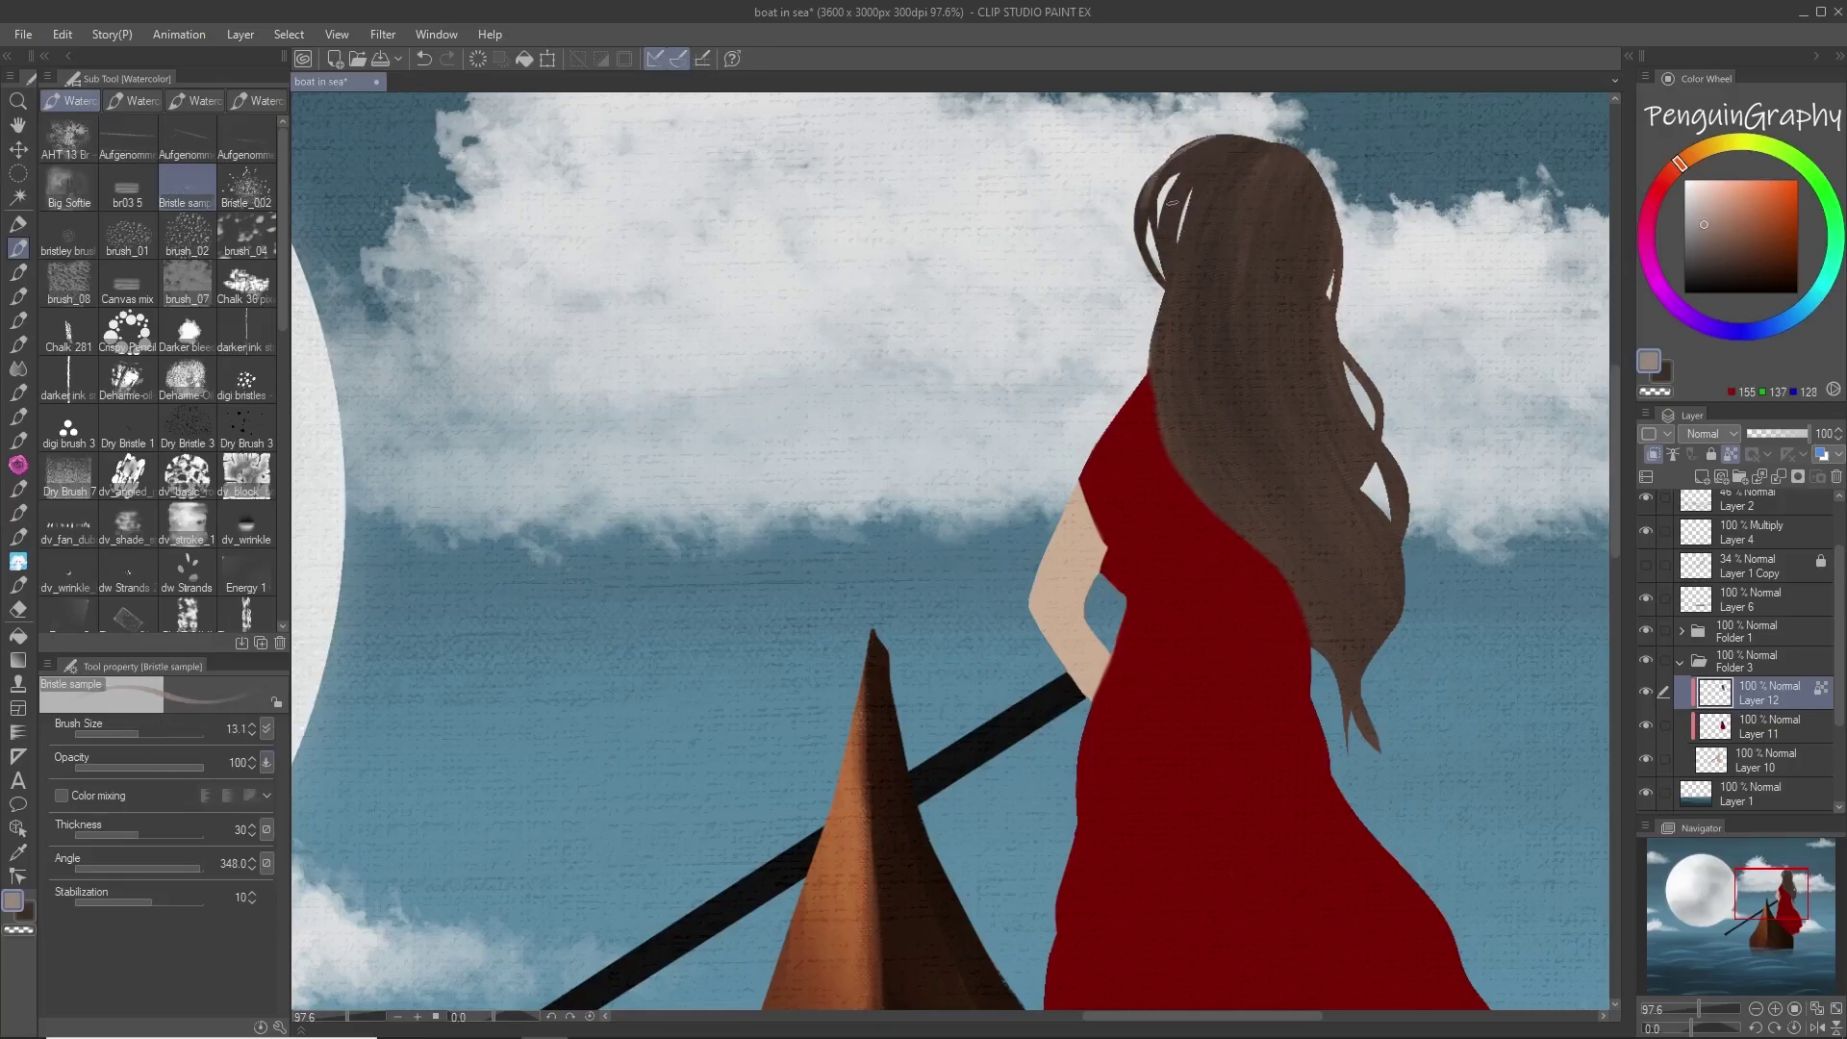
{"action": "mouse_move", "coordinate": [1198, 137]}
{"action": "left_mouse_down"}
{"action": "mouse_move", "coordinate": [1161, 245]}
{"action": "mouse_move", "coordinate": [1183, 409]}
{"action": "mouse_move", "coordinate": [1161, 248]}
{"action": "left_mouse_up"}
{"action": "mouse_move", "coordinate": [1241, 138]}
{"action": "left_mouse_down"}
{"action": "mouse_move", "coordinate": [1172, 274]}
{"action": "mouse_move", "coordinate": [1183, 303]}
{"action": "left_mouse_up"}
{"action": "left_click_drag", "start_coordinate": [1203, 395], "coordinate": [1175, 256]}
{"action": "left_click_drag", "start_coordinate": [1240, 136], "coordinate": [1168, 253]}
{"action": "mouse_move", "coordinate": [1167, 265]}
{"action": "left_mouse_down"}
{"action": "mouse_move", "coordinate": [1223, 137]}
{"action": "mouse_move", "coordinate": [1180, 277]}
{"action": "left_mouse_up"}
{"action": "left_click", "coordinate": [1251, 301], "text": "alt"}
{"action": "mouse_move", "coordinate": [1215, 144]}
{"action": "left_mouse_down"}
{"action": "mouse_move", "coordinate": [1200, 185]}
{"action": "mouse_move", "coordinate": [1188, 272]}
{"action": "mouse_move", "coordinate": [1170, 241]}
{"action": "mouse_move", "coordinate": [1197, 151]}
{"action": "mouse_move", "coordinate": [1222, 136]}
{"action": "mouse_move", "coordinate": [1169, 250]}
{"action": "mouse_move", "coordinate": [1227, 123]}
{"action": "mouse_move", "coordinate": [1152, 219]}
{"action": "mouse_move", "coordinate": [1159, 192]}
{"action": "mouse_move", "coordinate": [1162, 257]}
{"action": "left_mouse_up"}
{"action": "left_click_drag", "start_coordinate": [1164, 227], "coordinate": [1182, 320]}
Step: Sample the light strand colour and paint wavy highlights down the hair with a size 49.7 Bristle sample brush
{"action": "left_click", "coordinate": [1184, 196], "text": "alt"}
{"action": "left_click", "coordinate": [156, 735]}
{"action": "mouse_move", "coordinate": [1292, 132]}
{"action": "left_mouse_down"}
{"action": "mouse_move", "coordinate": [1246, 289]}
{"action": "mouse_move", "coordinate": [1298, 537]}
{"action": "left_mouse_up"}
{"action": "left_click_drag", "start_coordinate": [1270, 279], "coordinate": [1376, 672]}
{"action": "left_click_drag", "start_coordinate": [1307, 412], "coordinate": [1364, 721]}
{"action": "mouse_move", "coordinate": [1391, 630]}
{"action": "left_mouse_down"}
{"action": "mouse_move", "coordinate": [1383, 433]}
{"action": "mouse_move", "coordinate": [1300, 154]}
{"action": "mouse_move", "coordinate": [1370, 566]}
{"action": "left_mouse_up"}
{"action": "left_click_drag", "start_coordinate": [1320, 200], "coordinate": [1328, 433]}
{"action": "left_click_drag", "start_coordinate": [1281, 171], "coordinate": [1304, 367]}
Step: Sample dark brown RGB 57, 46, 39 from the hair and paint shadow strands between the highlights
{"action": "left_click", "coordinate": [1227, 167], "text": "alt"}
{"action": "mouse_move", "coordinate": [1299, 135]}
{"action": "left_mouse_down"}
{"action": "mouse_move", "coordinate": [1309, 196]}
{"action": "mouse_move", "coordinate": [1247, 274]}
{"action": "mouse_move", "coordinate": [1299, 518]}
{"action": "left_mouse_up"}
{"action": "left_click_drag", "start_coordinate": [1222, 460], "coordinate": [1266, 544]}
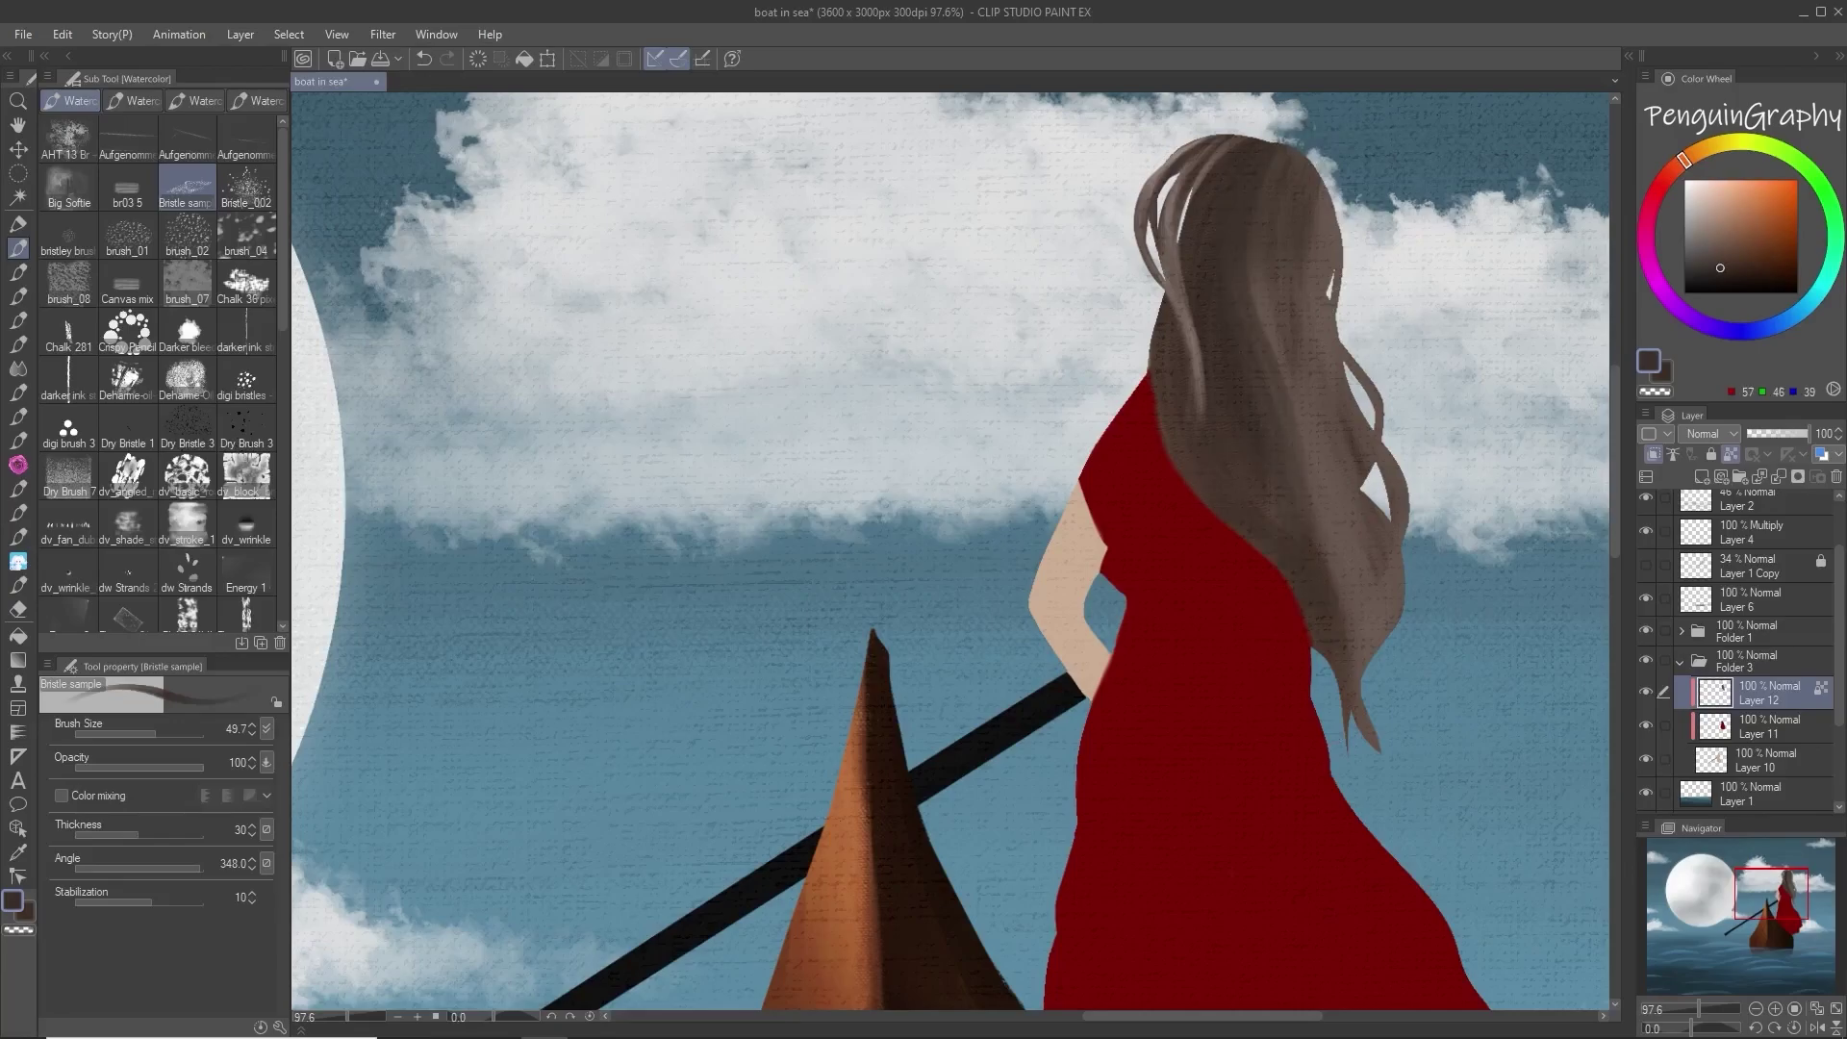
{"action": "left_click_drag", "start_coordinate": [1259, 289], "coordinate": [1325, 558]}
{"action": "left_click_drag", "start_coordinate": [1301, 448], "coordinate": [1340, 624]}
Step: Sample the light hair tone and add finer wavy strands through the hair at brush size 23.7
{"action": "left_click", "coordinate": [1215, 159], "text": "alt"}
{"action": "left_click_drag", "start_coordinate": [157, 737], "coordinate": [147, 737]}
{"action": "mouse_move", "coordinate": [1247, 143]}
{"action": "left_mouse_down"}
{"action": "mouse_move", "coordinate": [1219, 282]}
{"action": "mouse_move", "coordinate": [1289, 482]}
{"action": "left_mouse_up"}
{"action": "mouse_move", "coordinate": [1178, 334]}
{"action": "left_mouse_down"}
{"action": "mouse_move", "coordinate": [1241, 534]}
{"action": "mouse_move", "coordinate": [1332, 664]}
{"action": "left_mouse_up"}
{"action": "left_click_drag", "start_coordinate": [1320, 364], "coordinate": [1341, 620]}
Step: Sample dark brown RGB 60, 48, 41 and deepen the hair near its tips and along the loose outer locks
{"action": "left_click", "coordinate": [1300, 524], "text": "alt"}
{"action": "left_click_drag", "start_coordinate": [1313, 549], "coordinate": [1359, 674]}
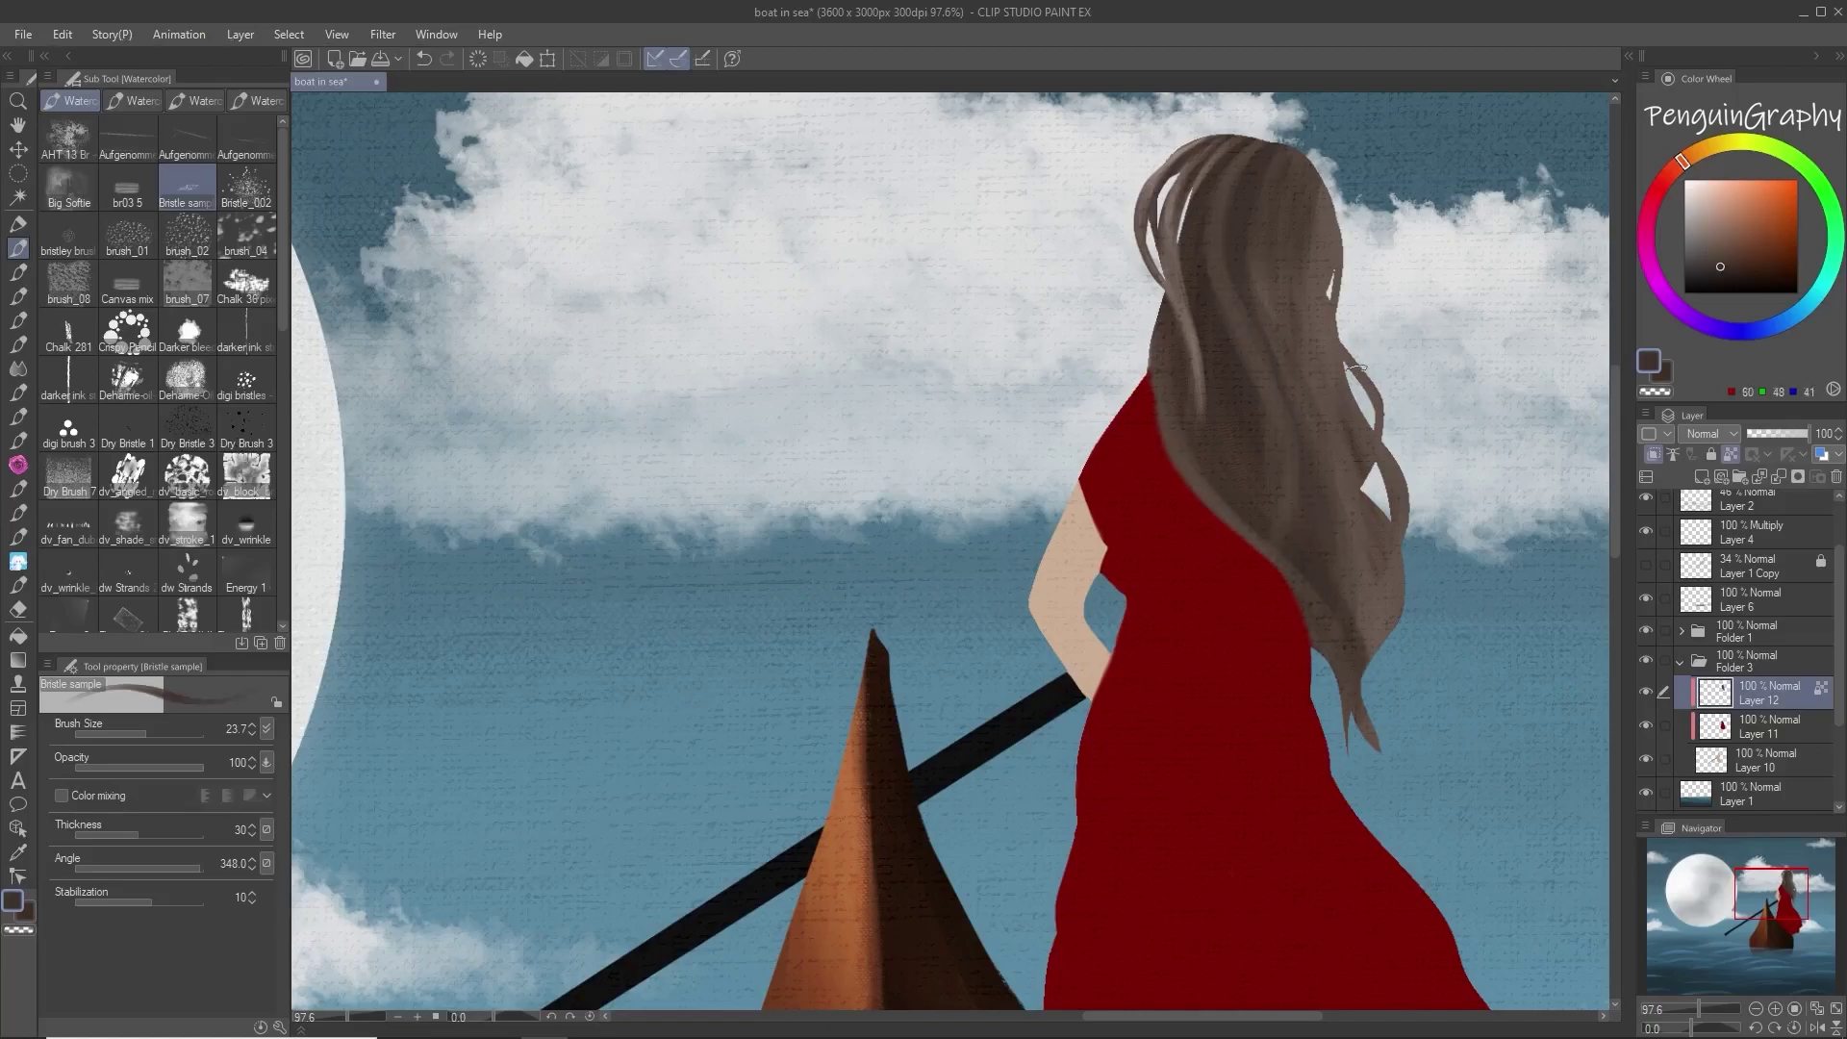
{"action": "left_click_drag", "start_coordinate": [1364, 370], "coordinate": [1383, 417]}
{"action": "left_click_drag", "start_coordinate": [1320, 288], "coordinate": [1366, 467]}
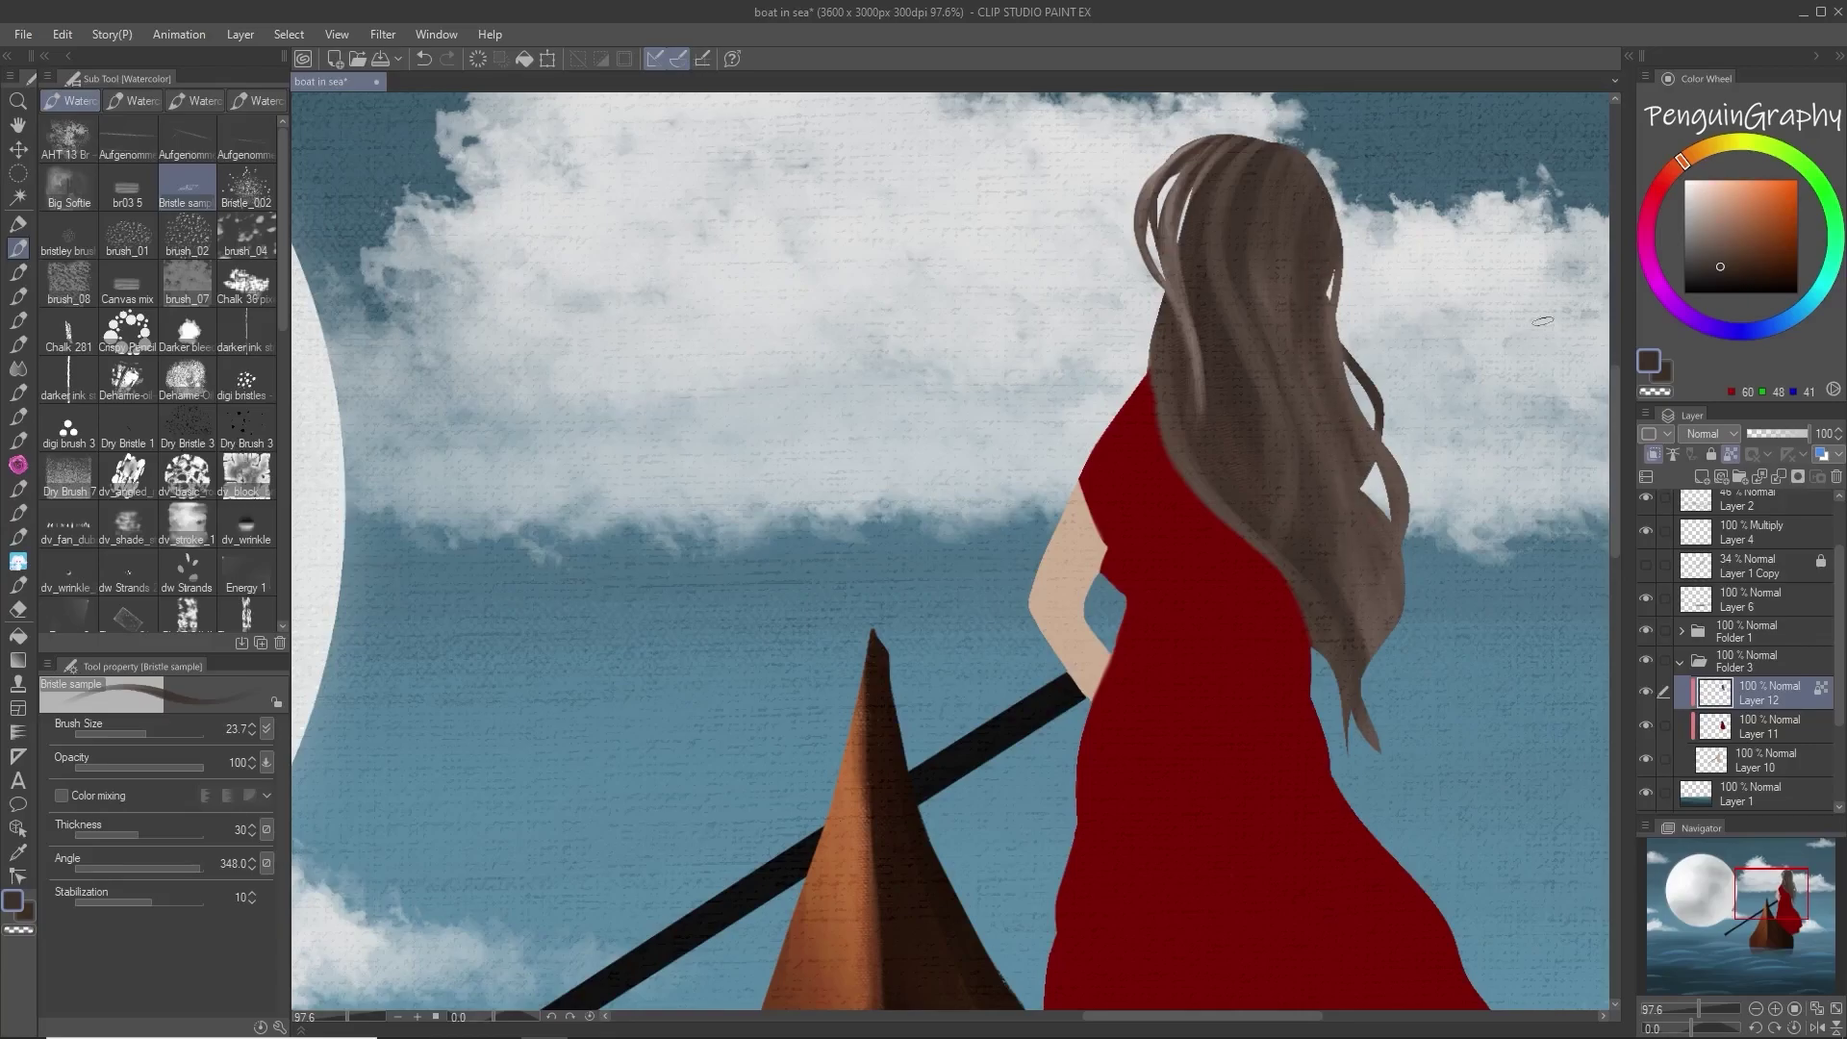
Step: Lock the transparent pixels of Layer 10 and repaint the arm in tan RGB 176, 148, 113
{"action": "scroll", "coordinate": [1543, 320], "scroll_direction": "down", "scroll_amount": 4}
{"action": "scroll", "coordinate": [1092, 794], "scroll_direction": "up", "scroll_amount": 8}
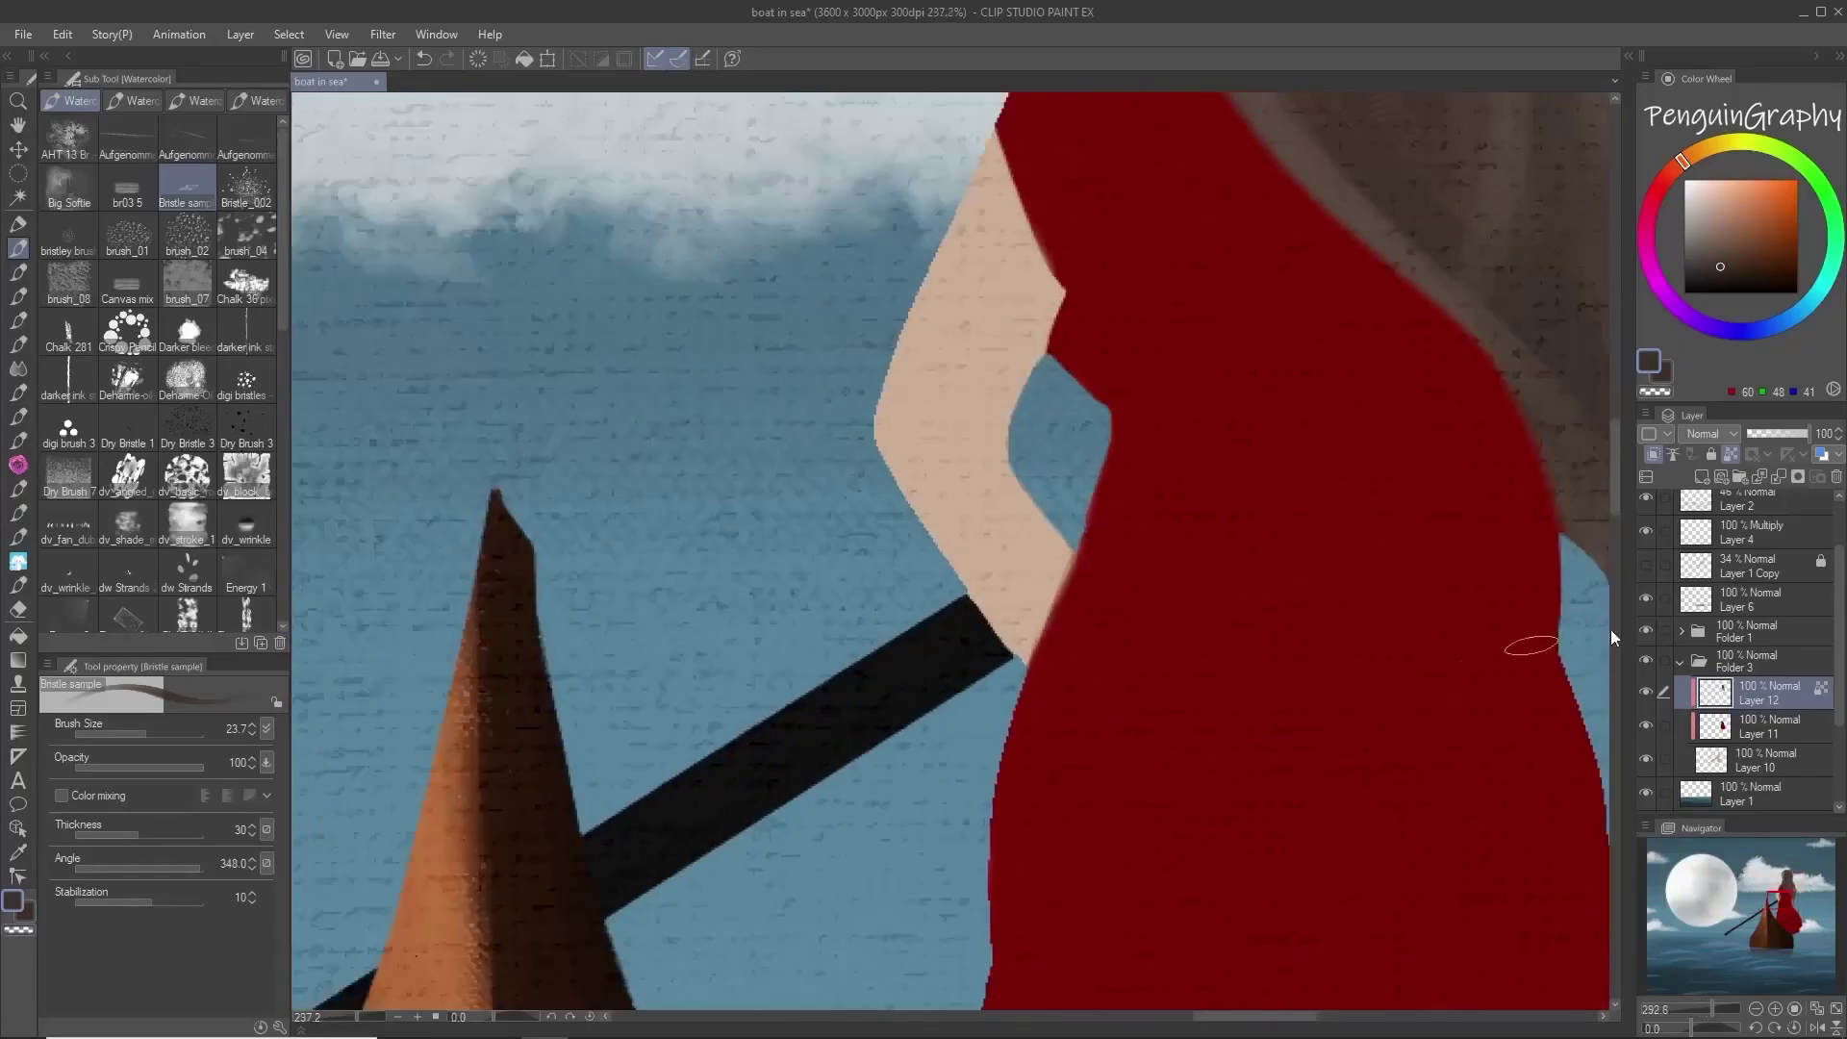
{"action": "left_click", "coordinate": [1776, 755]}
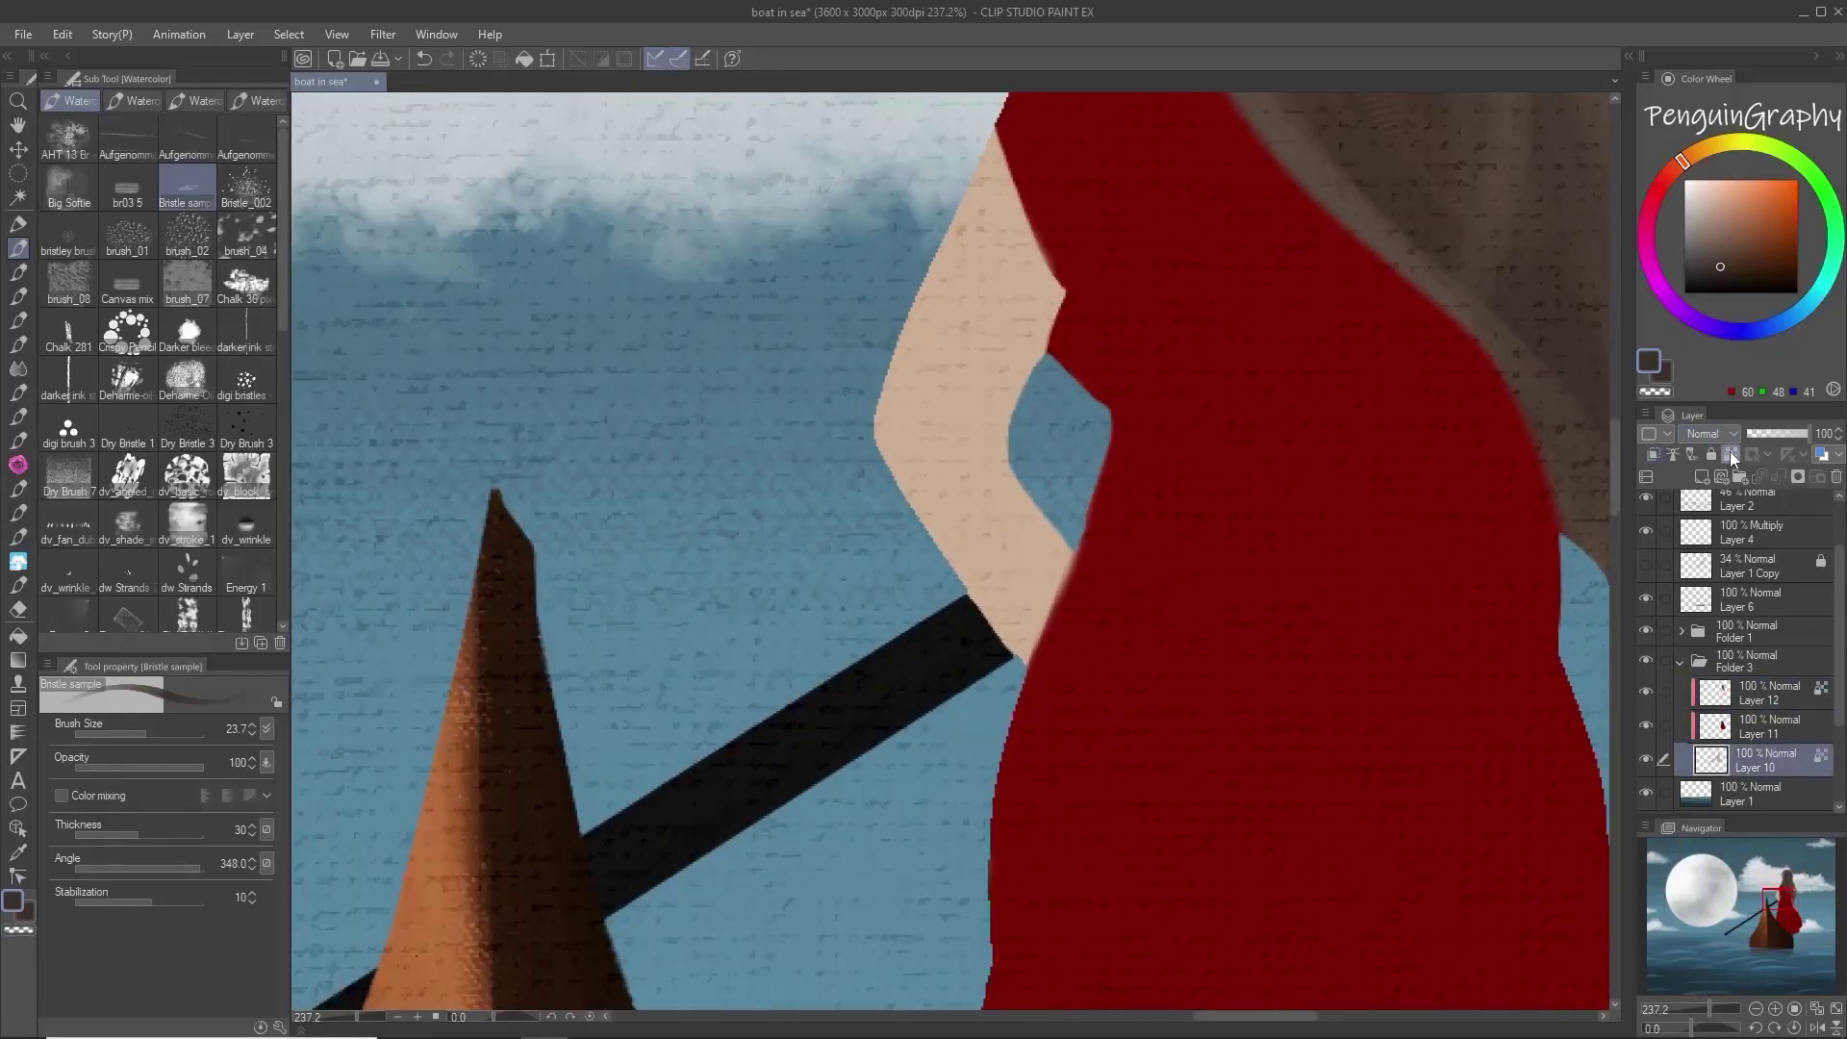
{"action": "left_click", "coordinate": [1720, 203]}
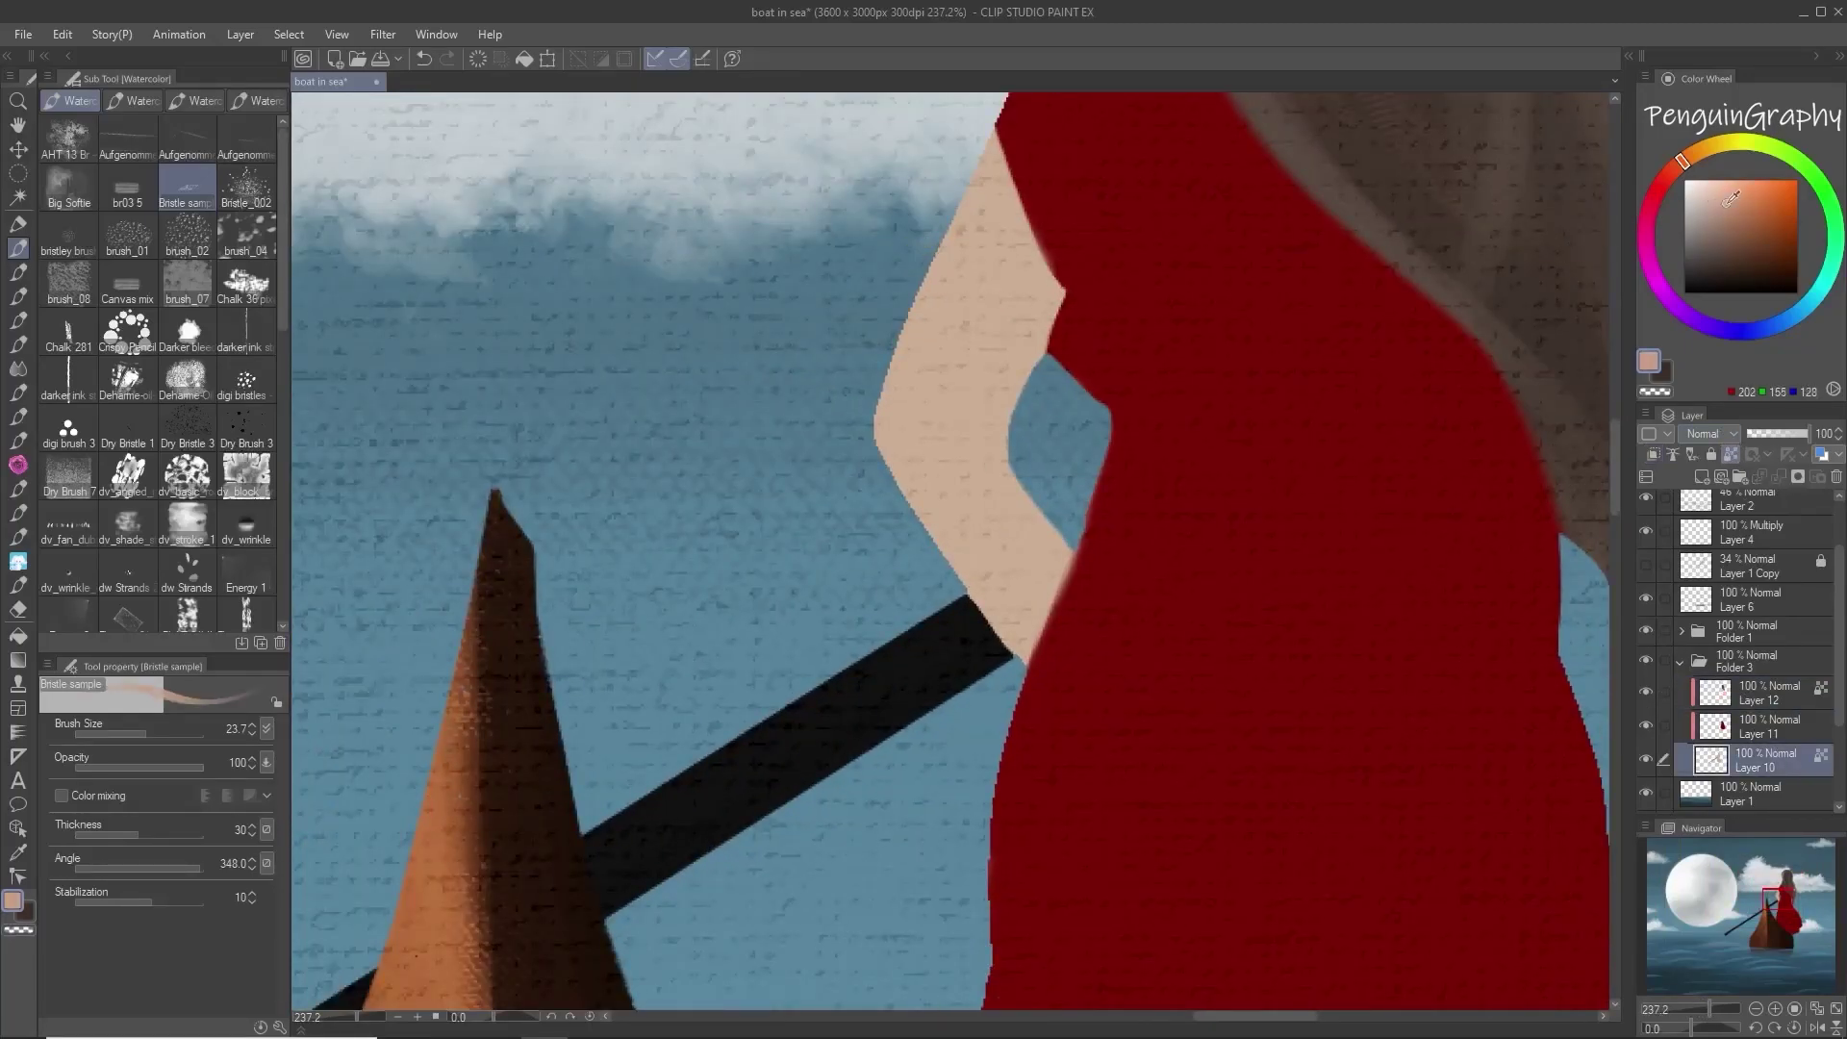
{"action": "left_click_drag", "start_coordinate": [1683, 165], "coordinate": [1698, 152]}
{"action": "left_click", "coordinate": [1725, 215]}
{"action": "mouse_move", "coordinate": [991, 149]}
{"action": "left_mouse_down"}
{"action": "mouse_move", "coordinate": [993, 382]}
{"action": "mouse_move", "coordinate": [1063, 326]}
{"action": "mouse_move", "coordinate": [923, 384]}
{"action": "mouse_move", "coordinate": [876, 375]}
{"action": "mouse_move", "coordinate": [998, 511]}
{"action": "mouse_move", "coordinate": [942, 300]}
{"action": "mouse_move", "coordinate": [895, 383]}
{"action": "mouse_move", "coordinate": [991, 626]}
{"action": "mouse_move", "coordinate": [993, 191]}
{"action": "left_mouse_up"}
Step: Touch up the oar's end at the hand with a 10.5 Flat marker in sampled near-black
{"action": "key", "text": "p"}
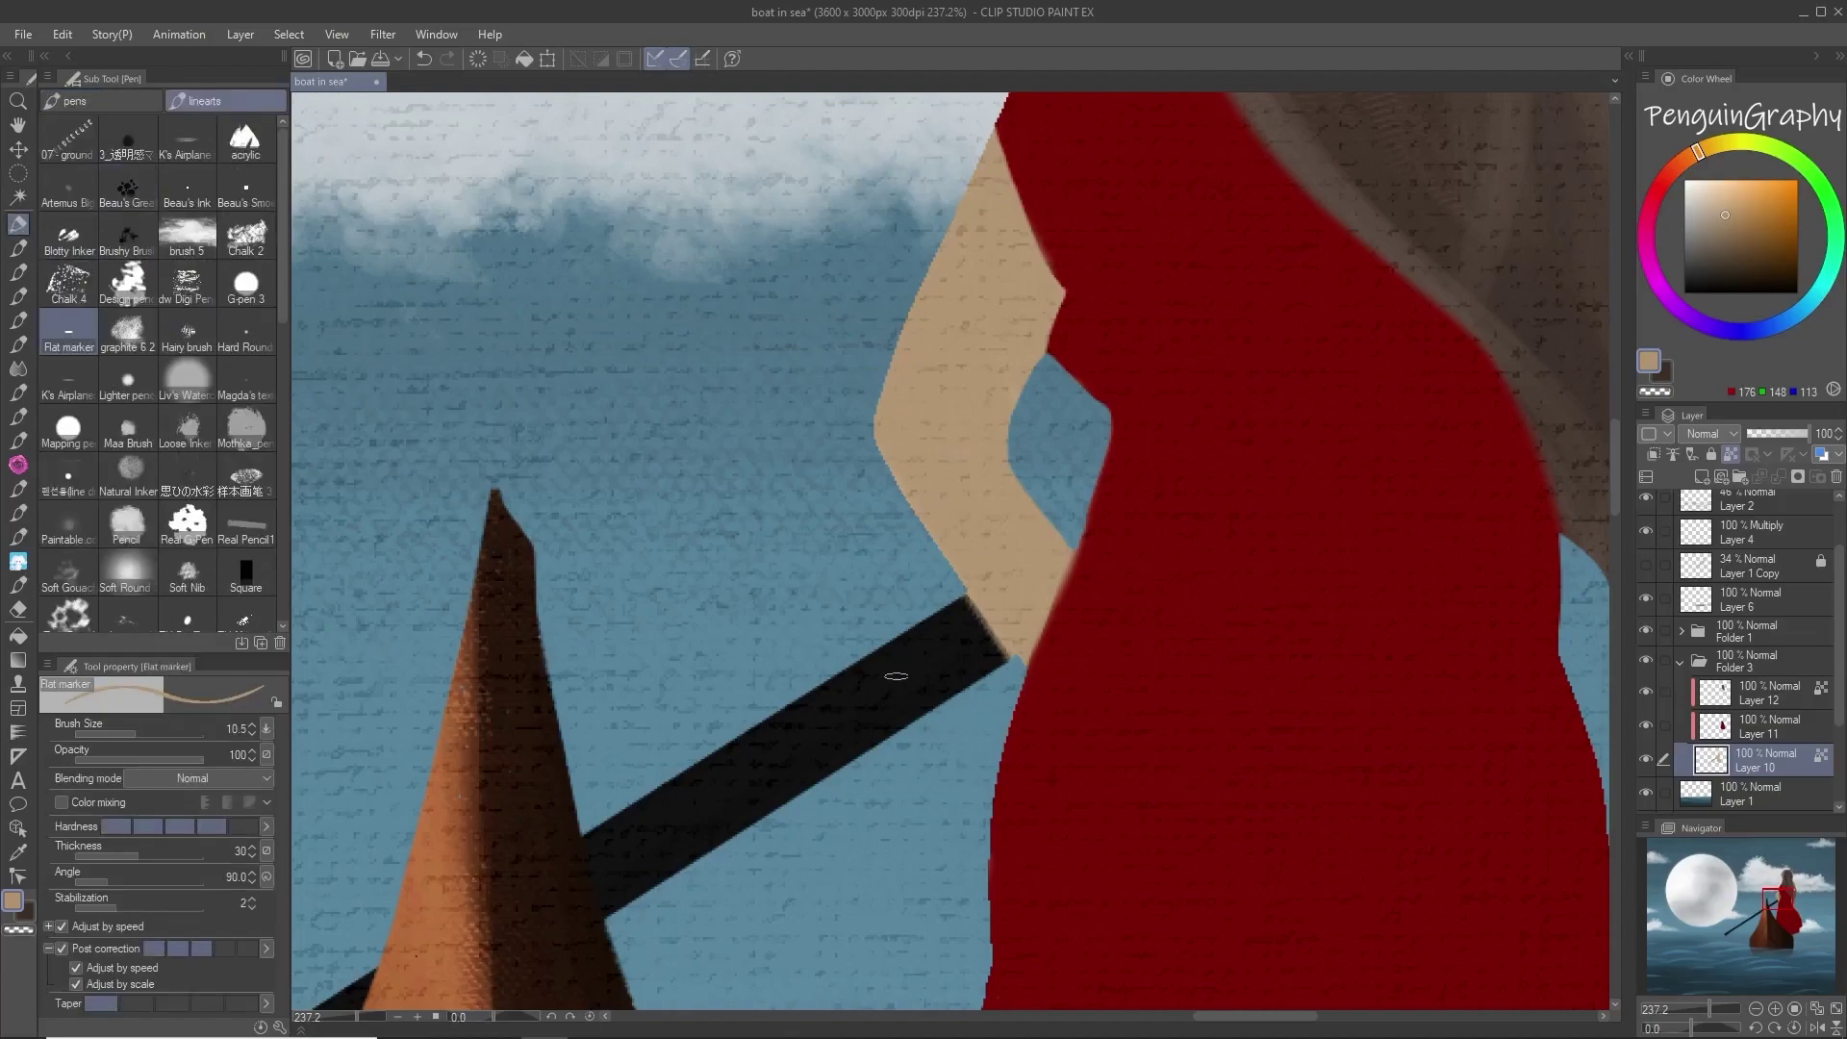
{"action": "left_click", "coordinate": [946, 616], "text": "alt"}
{"action": "mouse_move", "coordinate": [967, 602]}
{"action": "left_mouse_down"}
{"action": "mouse_move", "coordinate": [1012, 656]}
{"action": "mouse_move", "coordinate": [963, 677]}
{"action": "left_mouse_up"}
{"action": "left_click", "coordinate": [884, 688], "text": "alt"}
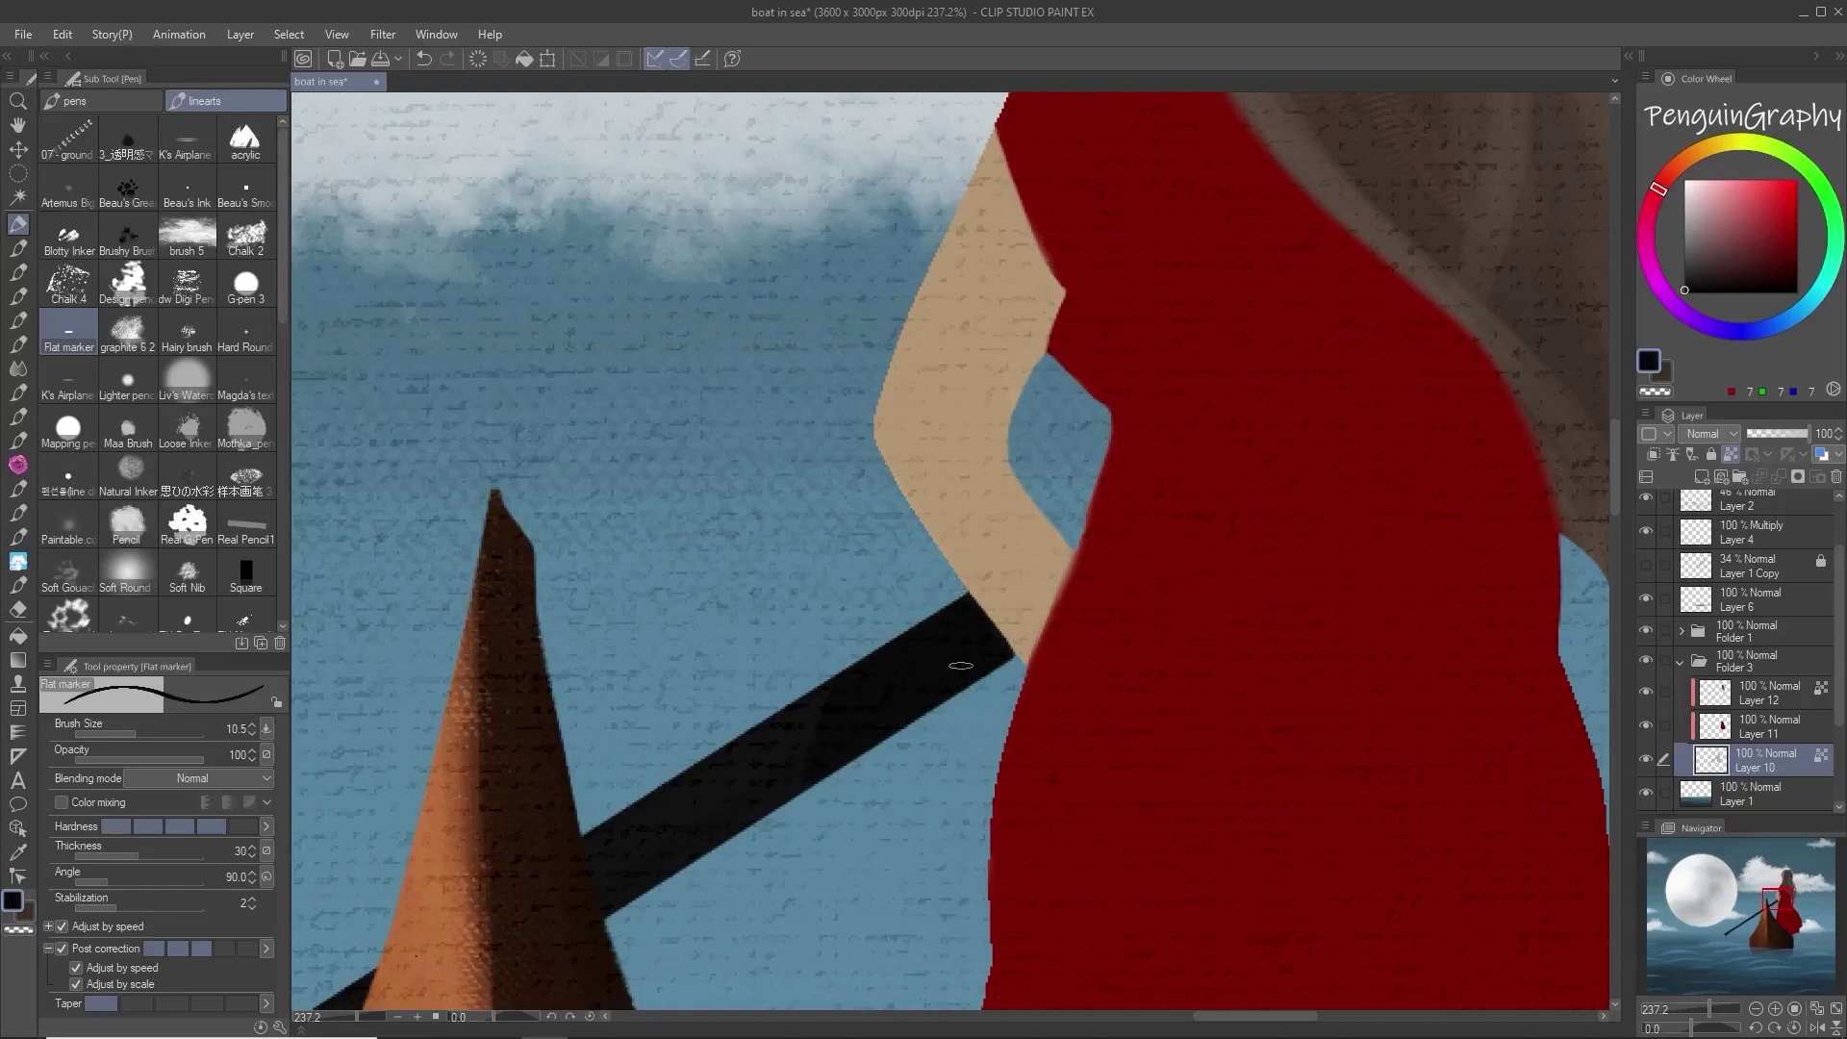
Step: Enlarge the Flat marker to 96.6 and repaint the whole oar in near-black RGB 7, 7, 7
{"action": "key", "text": "]"}
{"action": "key", "text": "]"}
{"action": "key", "text": "]"}
{"action": "key", "text": "]"}
{"action": "key", "text": "]"}
{"action": "key", "text": "]"}
{"action": "key", "text": "]"}
{"action": "key", "text": "]"}
{"action": "key", "text": "]"}
{"action": "key", "text": "]"}
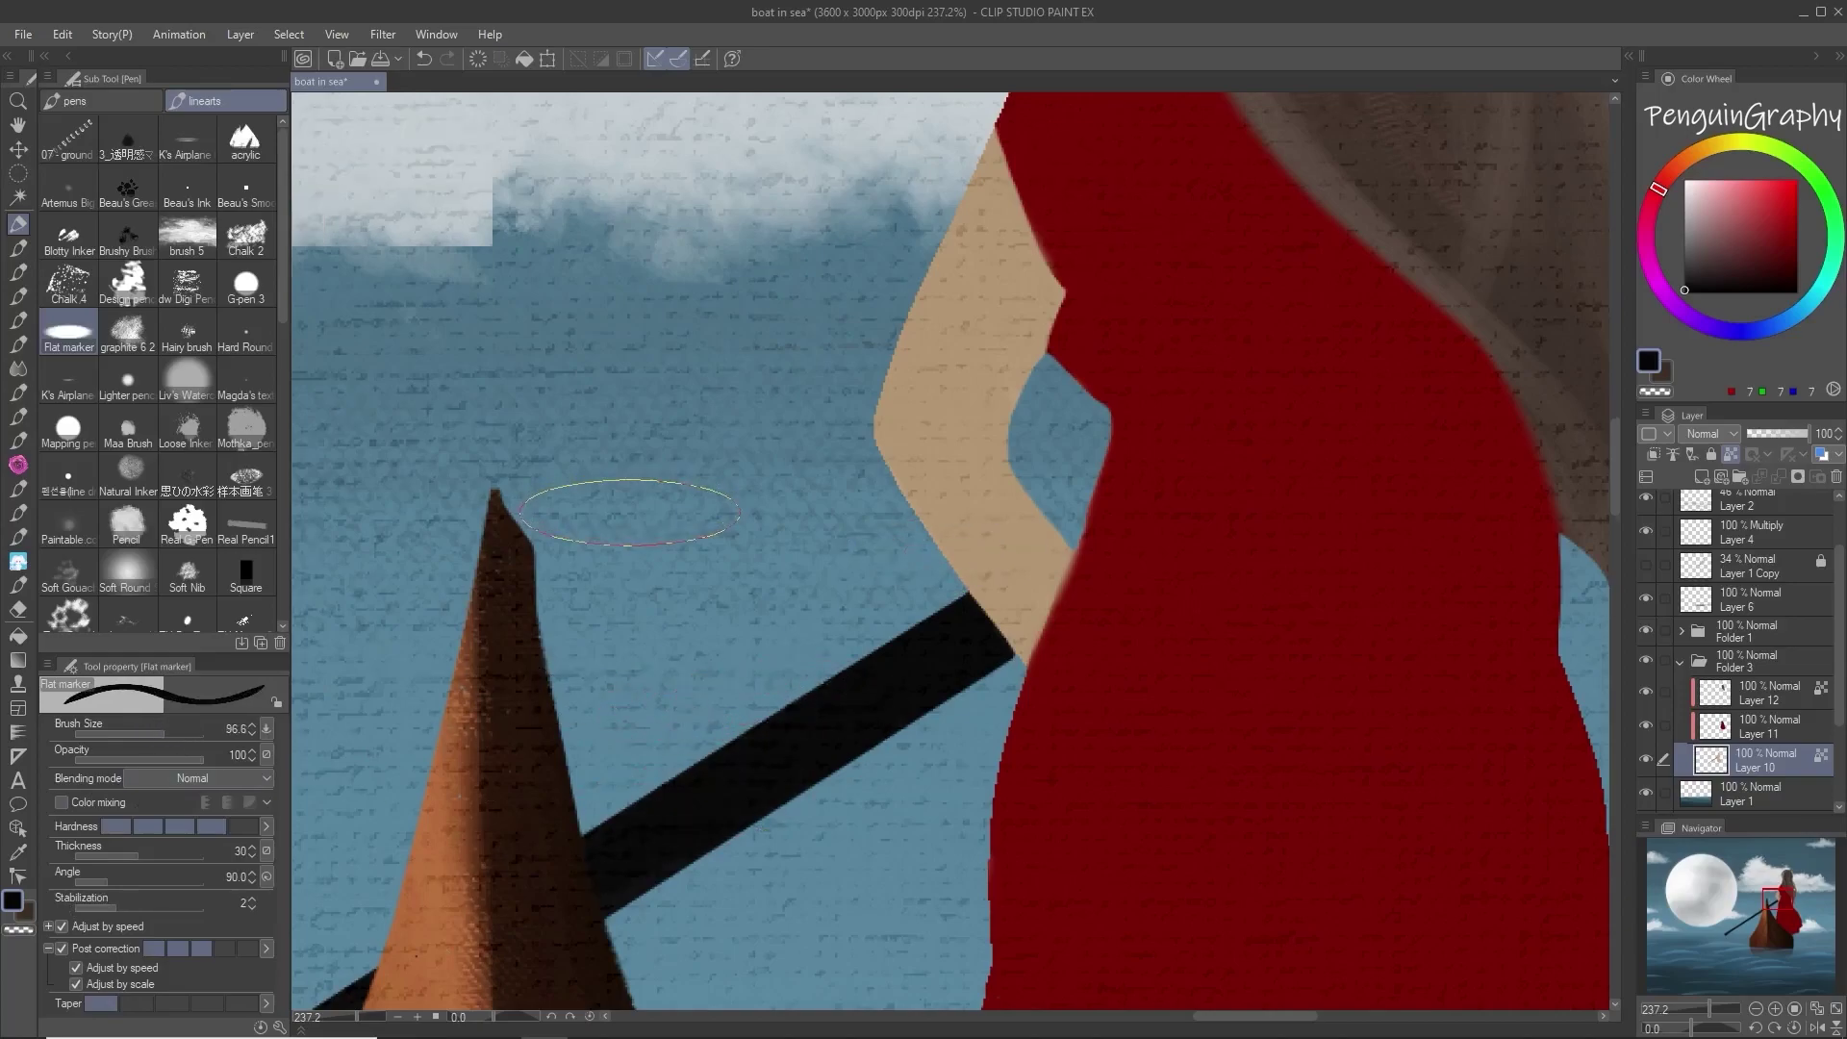
{"action": "scroll", "coordinate": [642, 526], "scroll_direction": "down", "scroll_amount": 5}
{"action": "left_click_drag", "start_coordinate": [1179, 1017], "coordinate": [1080, 1022]}
{"action": "left_click_drag", "start_coordinate": [1617, 519], "coordinate": [1617, 589]}
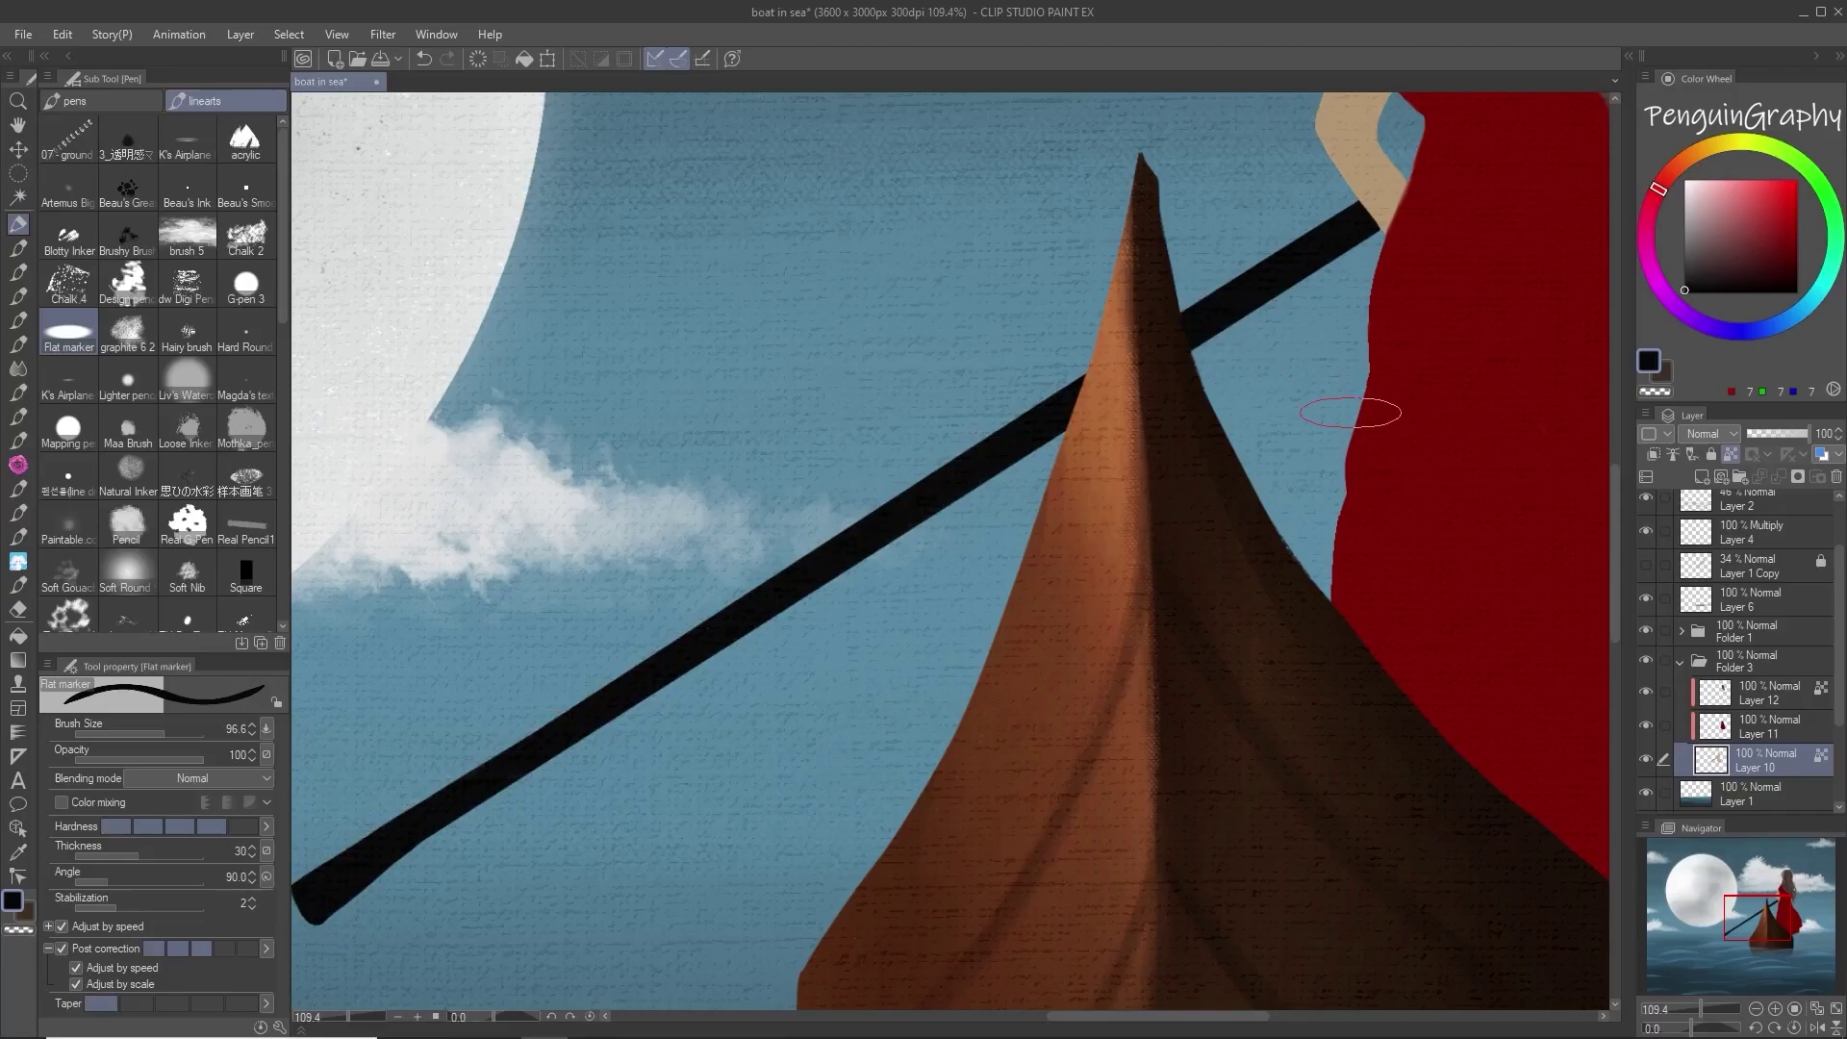
Step: Lock the dress layer's transparent pixels and paint waist folds in dark red RGB 79, 7, 7 with a 23.7 Bristle sample brush
{"action": "scroll", "coordinate": [964, 534], "scroll_direction": "down", "scroll_amount": 2}
{"action": "scroll", "coordinate": [964, 534], "scroll_direction": "down", "scroll_amount": 2}
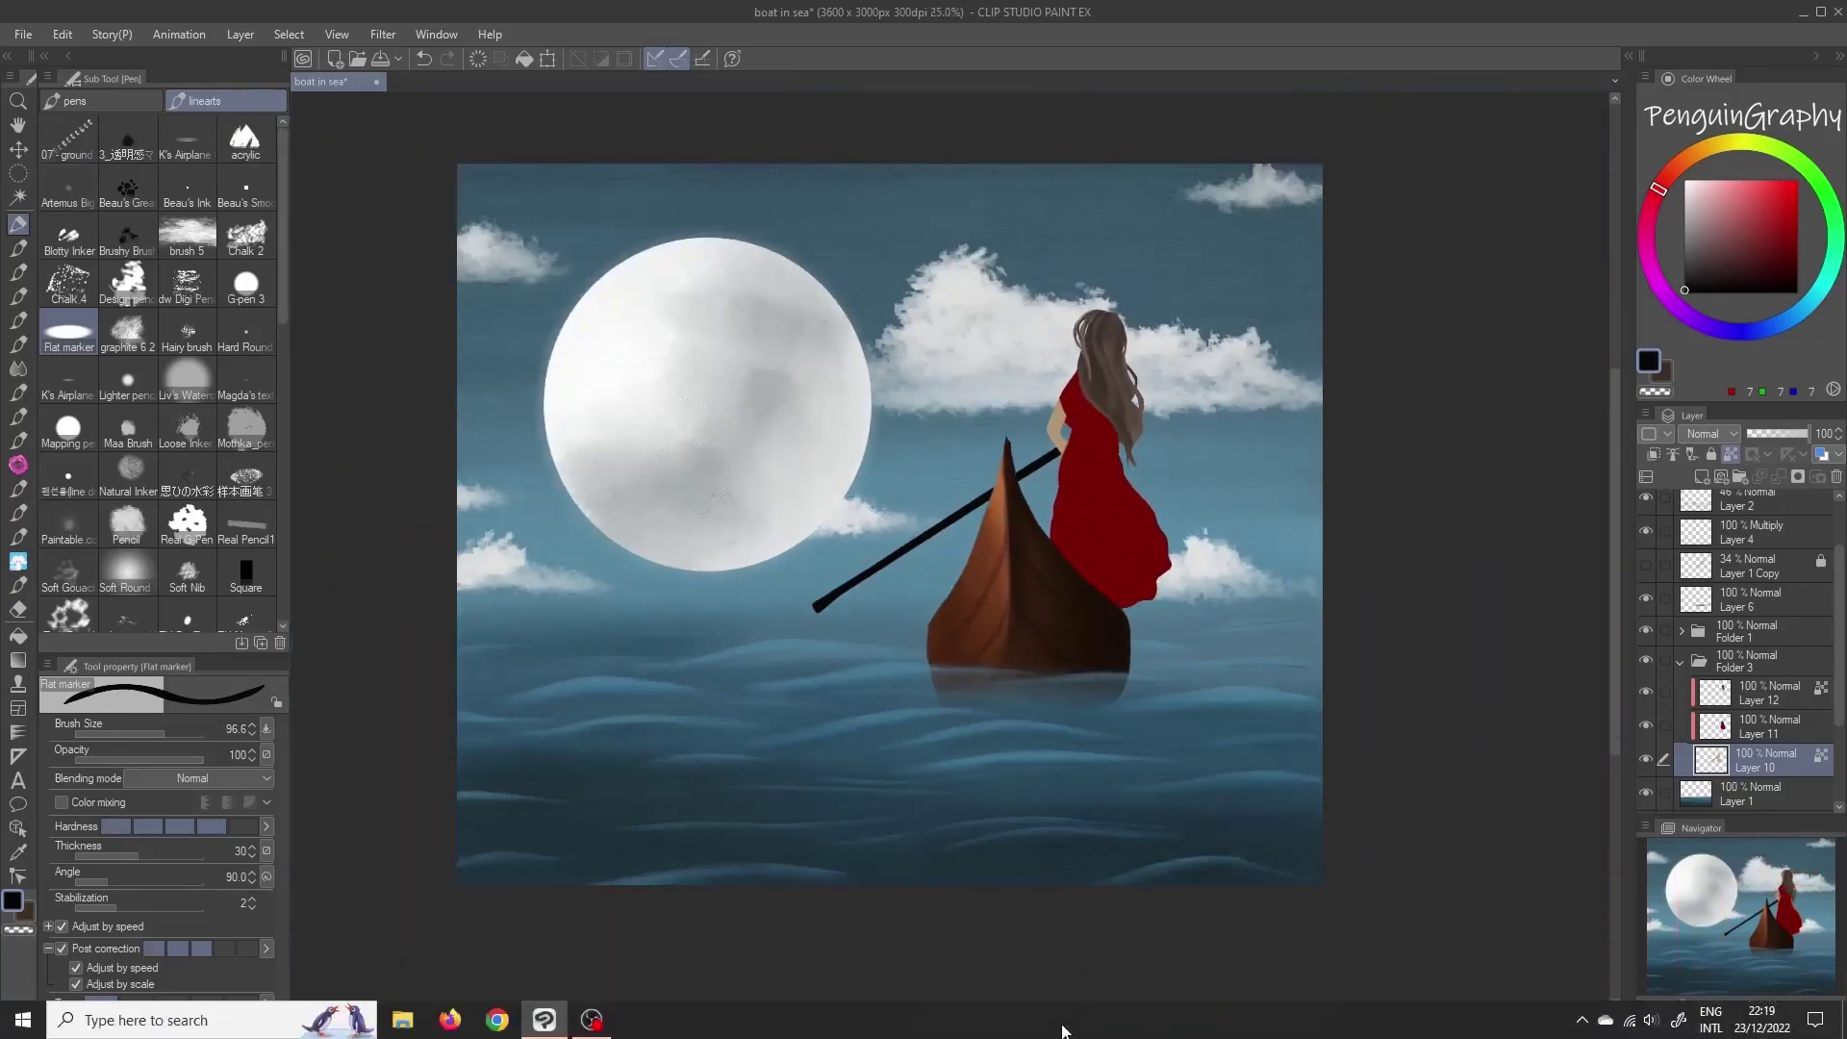
{"action": "left_click_drag", "start_coordinate": [1018, 1016], "coordinate": [999, 1016]}
{"action": "scroll", "coordinate": [1191, 405], "scroll_direction": "up", "scroll_amount": 4}
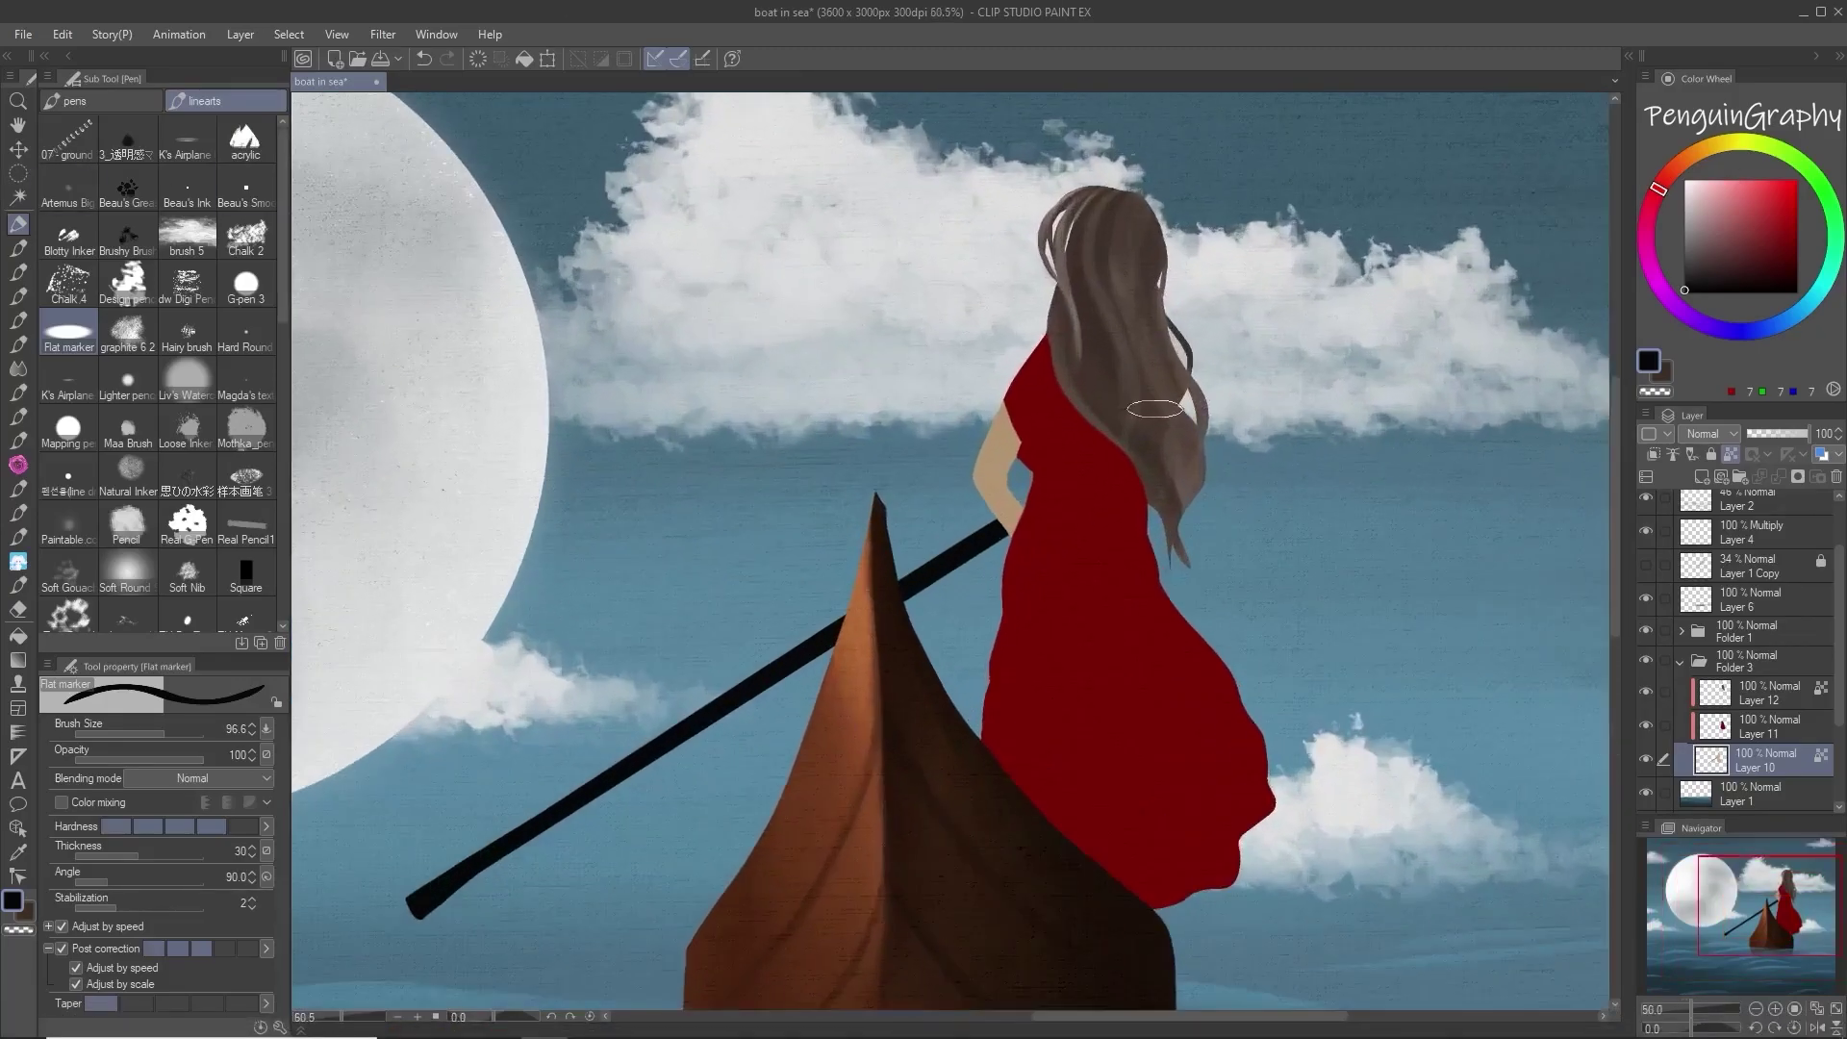
{"action": "left_click", "coordinate": [1769, 728]}
{"action": "left_click", "coordinate": [1732, 455]}
{"action": "left_click", "coordinate": [1787, 258]}
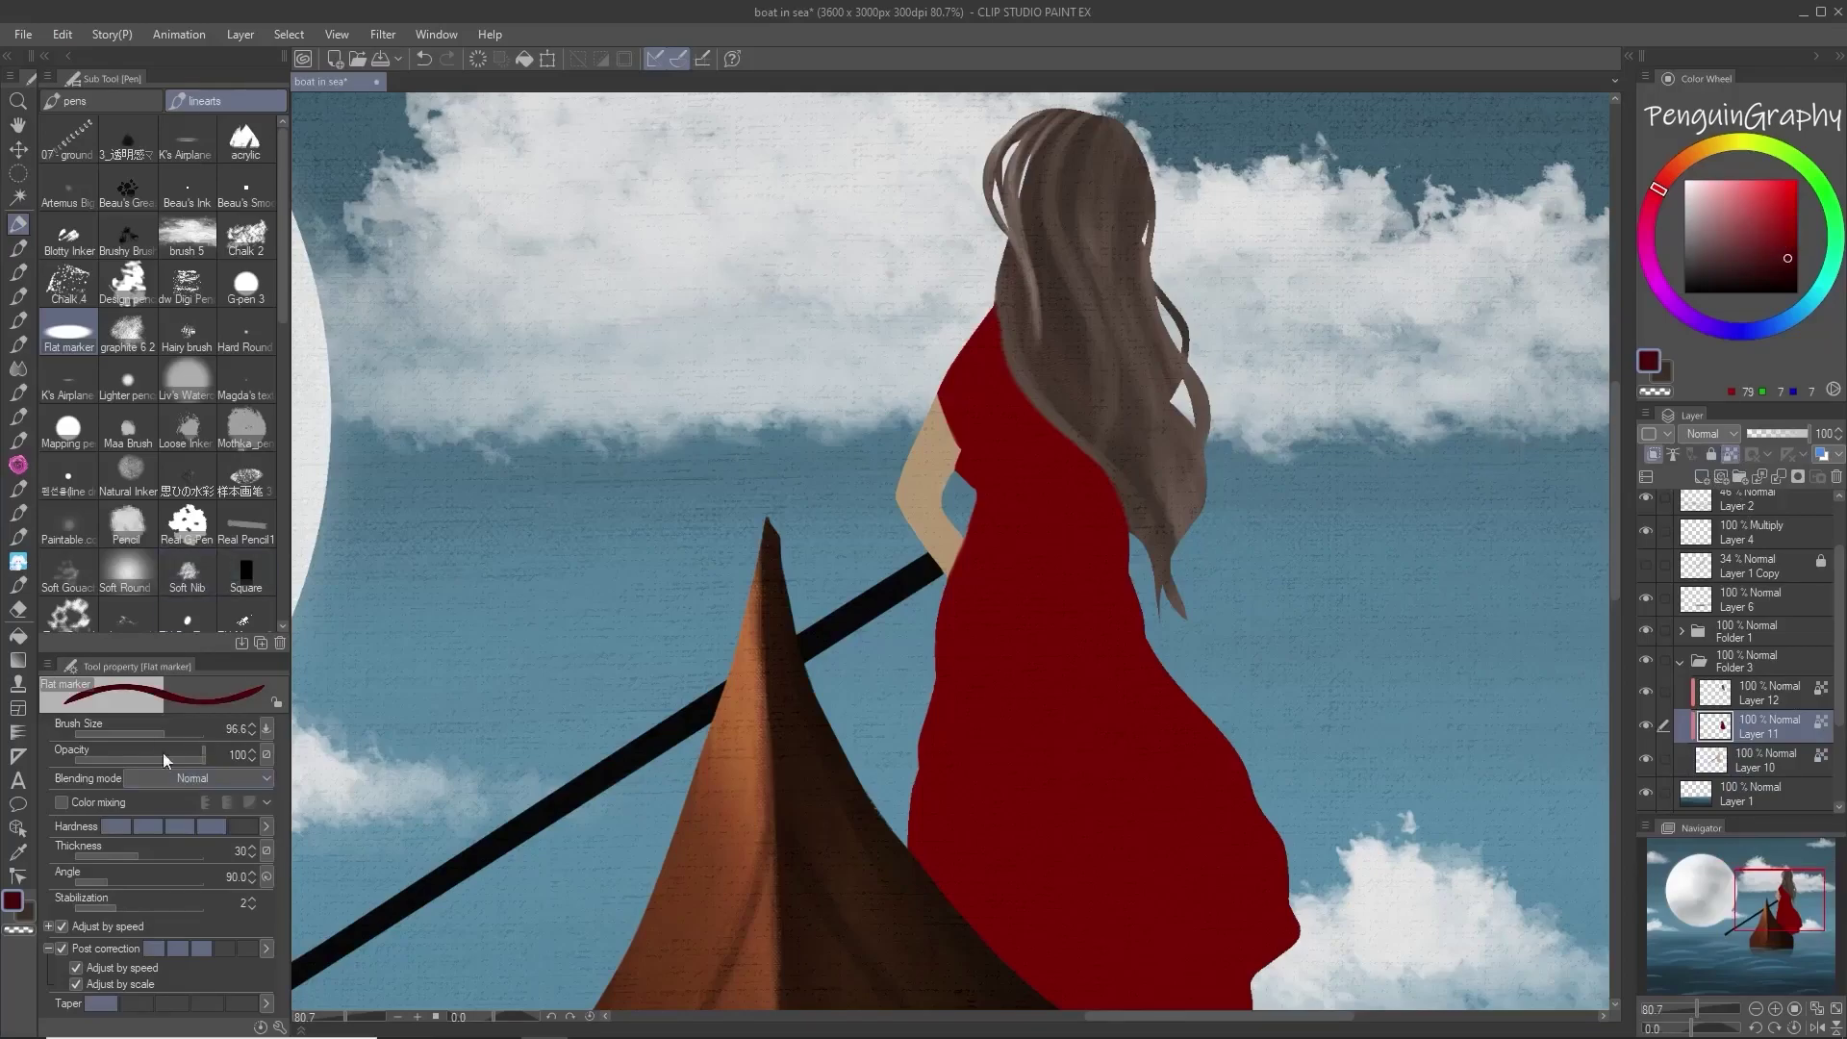
{"action": "key", "text": "b"}
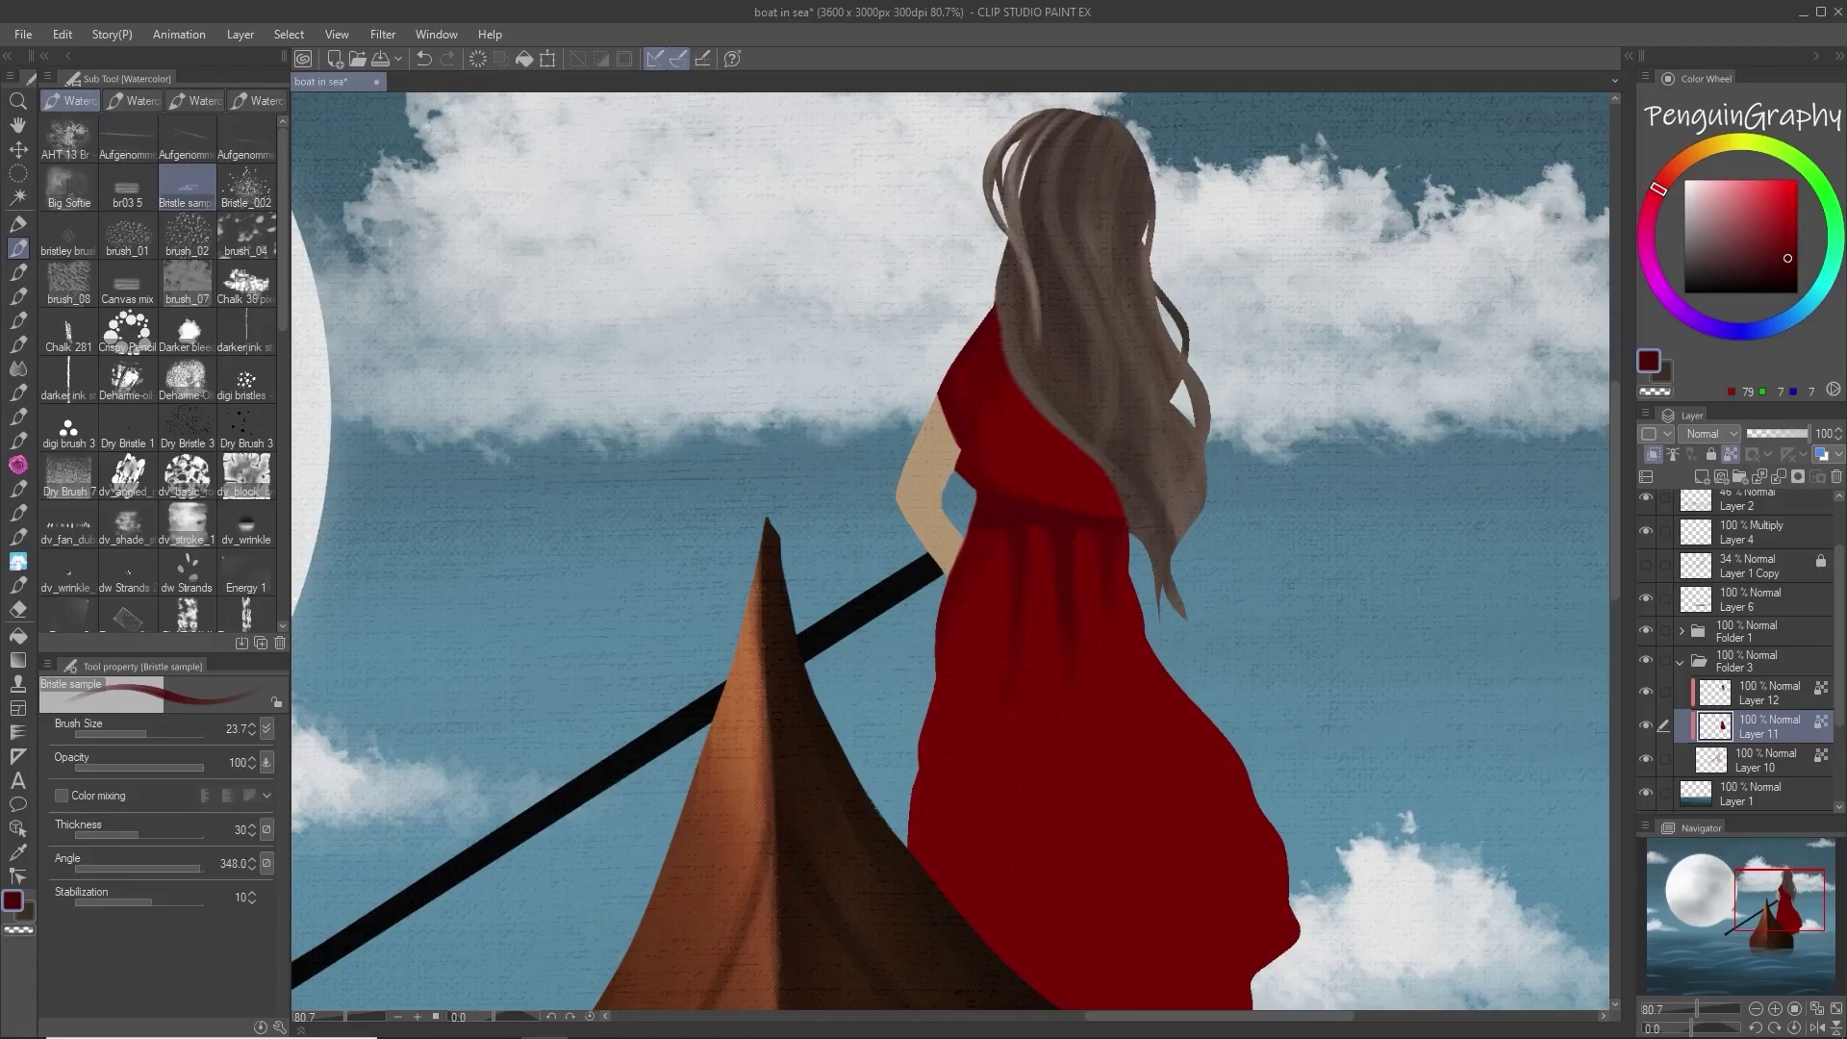
Step: Turn on colour mixing, set the brush size to 53.5 and blend the dress shading below the waist
{"action": "scroll", "coordinate": [1614, 554], "scroll_direction": "down", "scroll_amount": 3}
{"action": "left_click", "coordinate": [61, 795]}
{"action": "left_click_drag", "start_coordinate": [146, 736], "coordinate": [157, 737]}
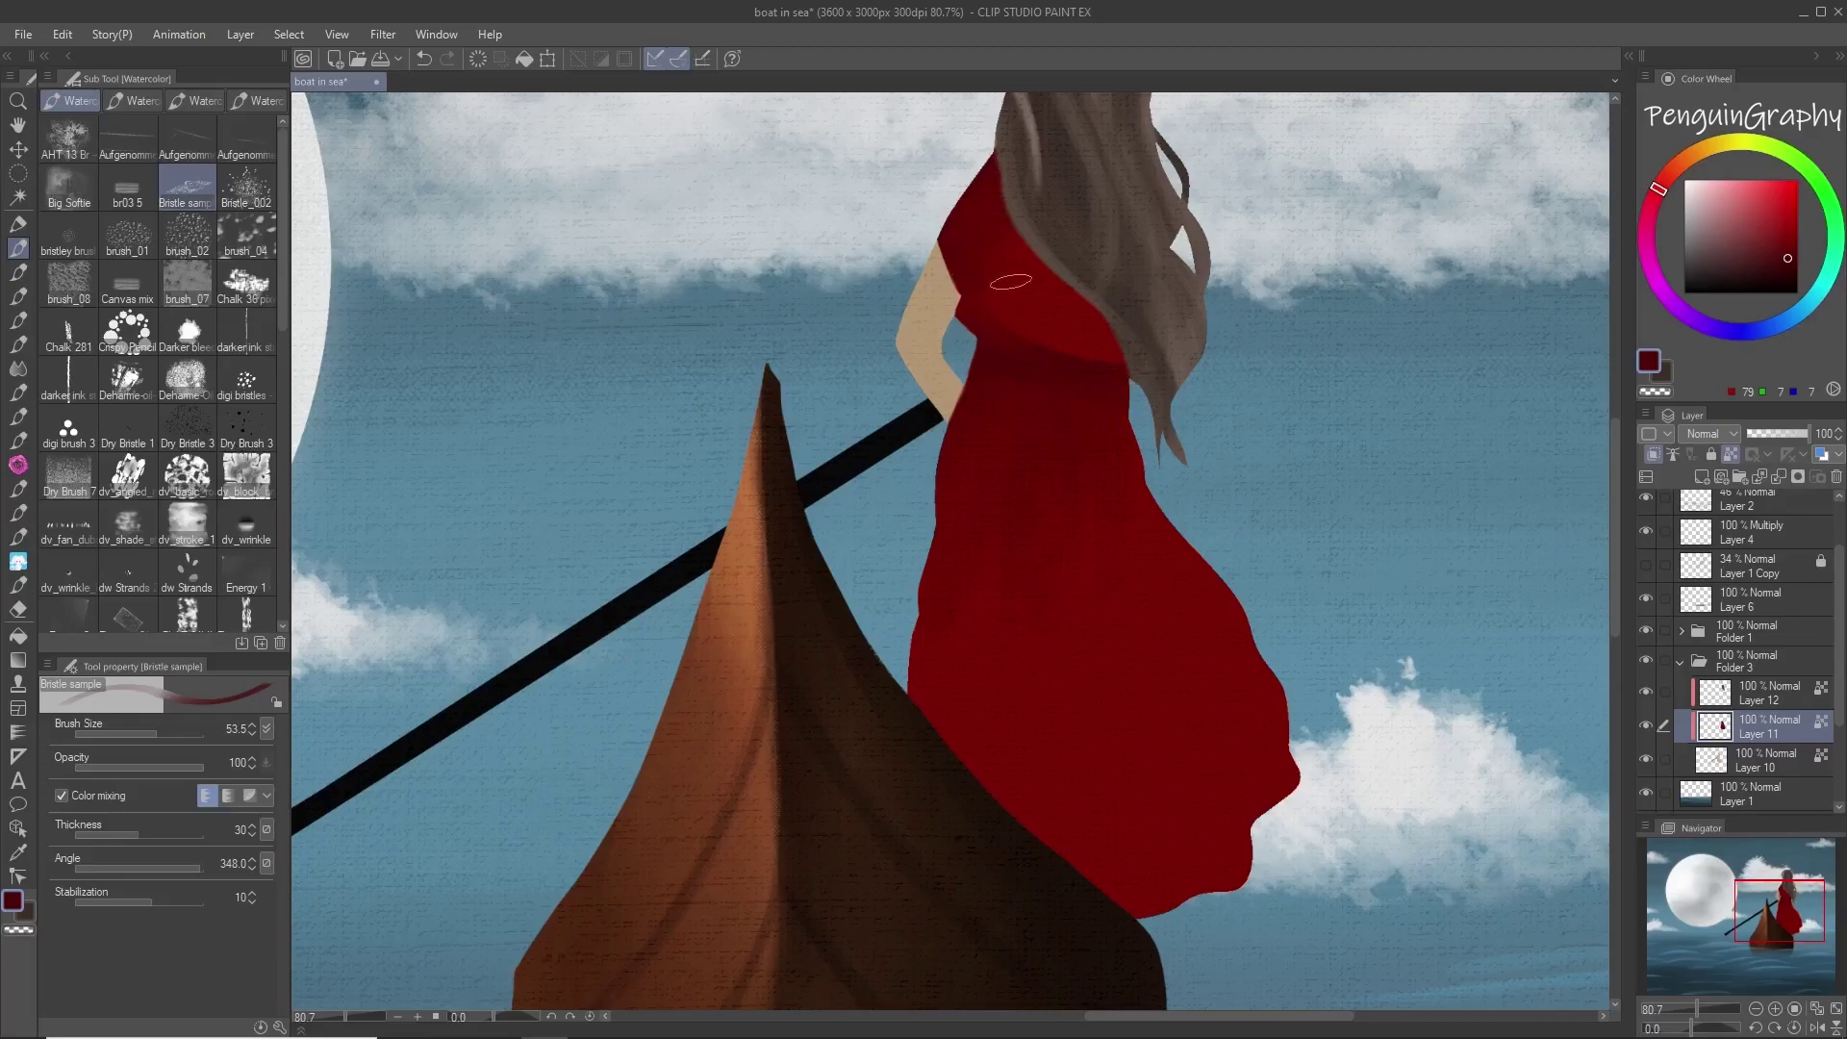
{"action": "scroll", "coordinate": [1078, 735], "scroll_direction": "down", "scroll_amount": 5}
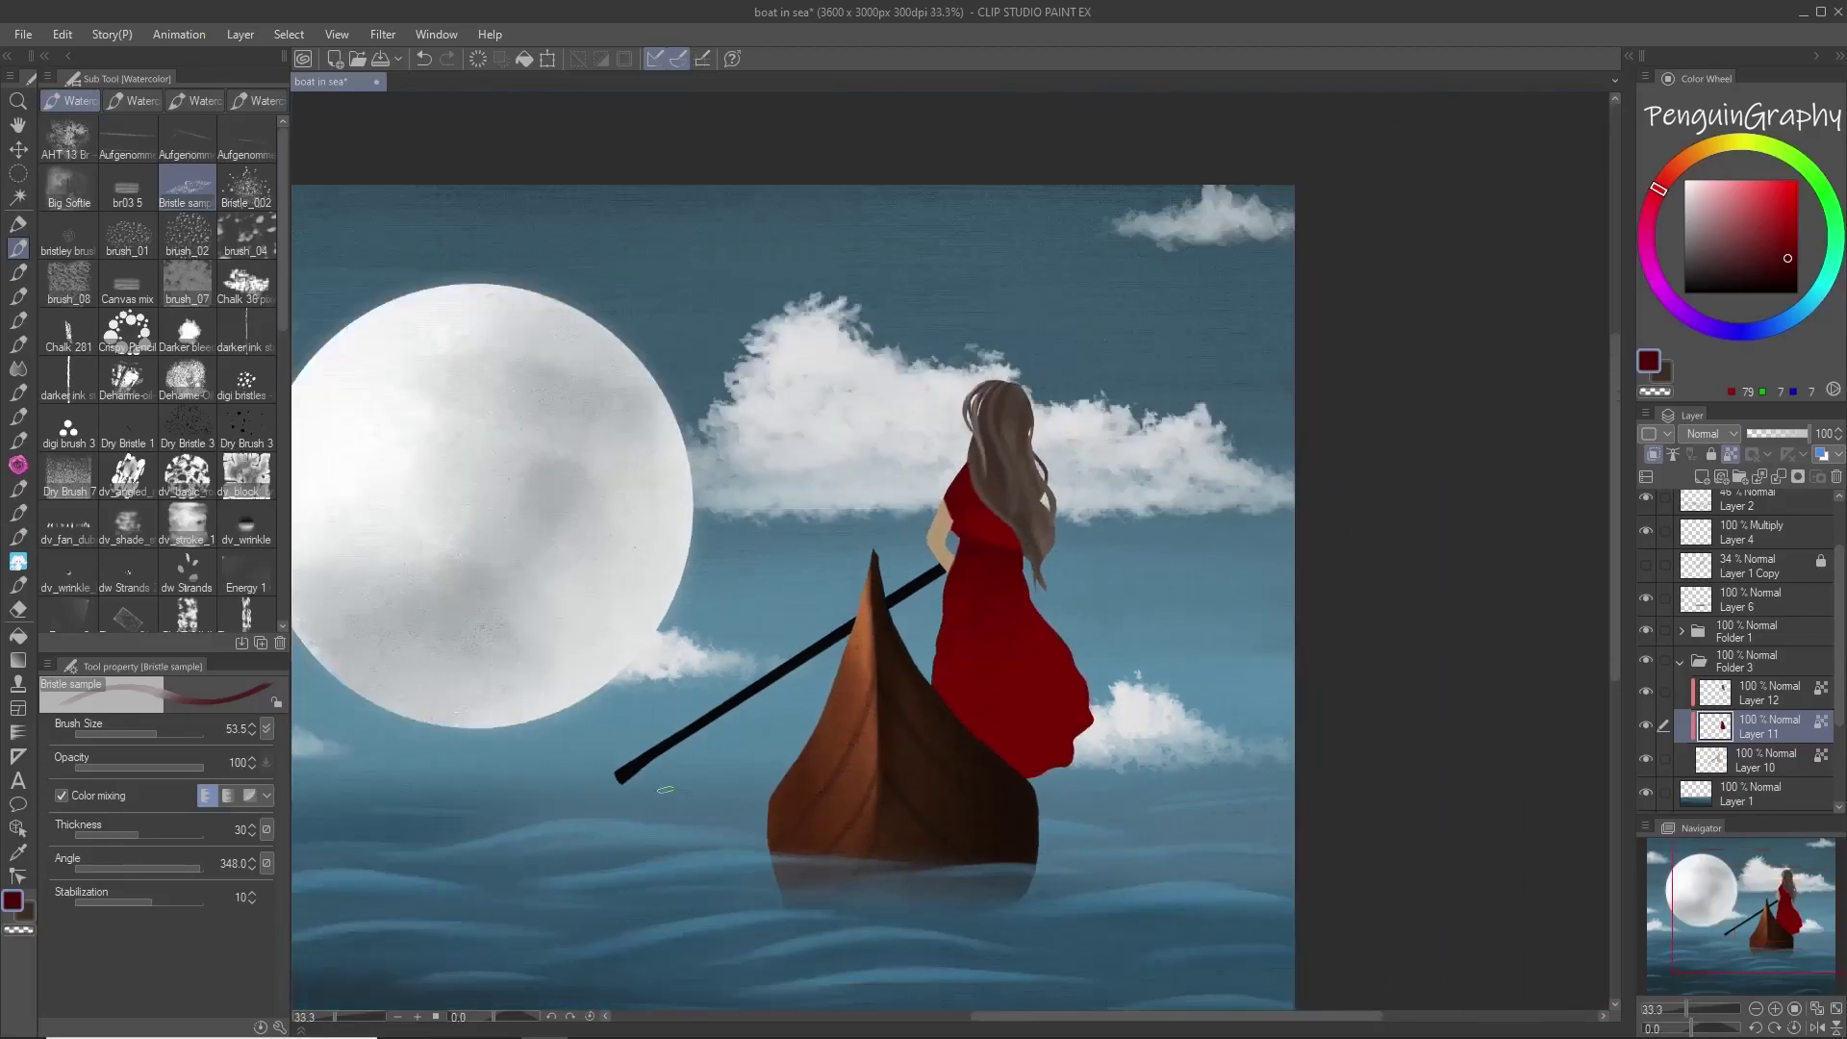
{"action": "scroll", "coordinate": [1016, 757], "scroll_direction": "up", "scroll_amount": 3}
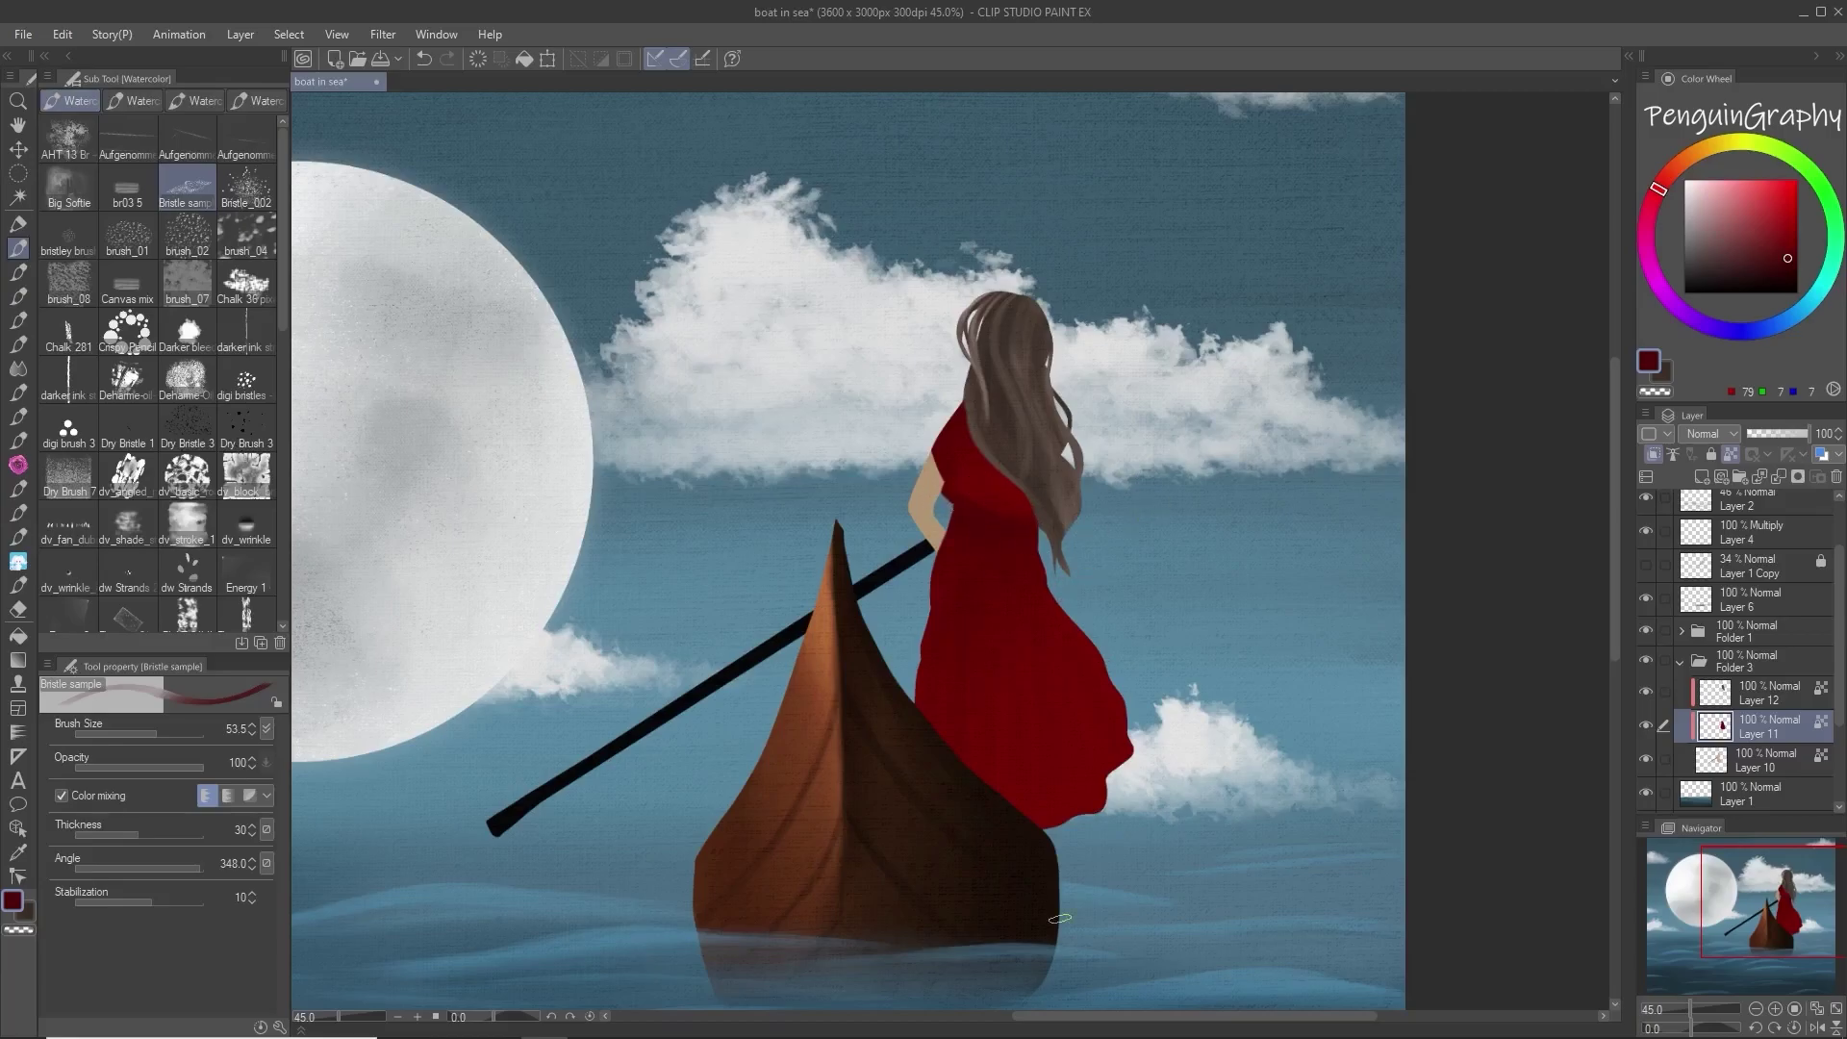
{"action": "scroll", "coordinate": [1060, 918], "scroll_direction": "down", "scroll_amount": 3}
{"action": "scroll", "coordinate": [993, 765], "scroll_direction": "up", "scroll_amount": 6}
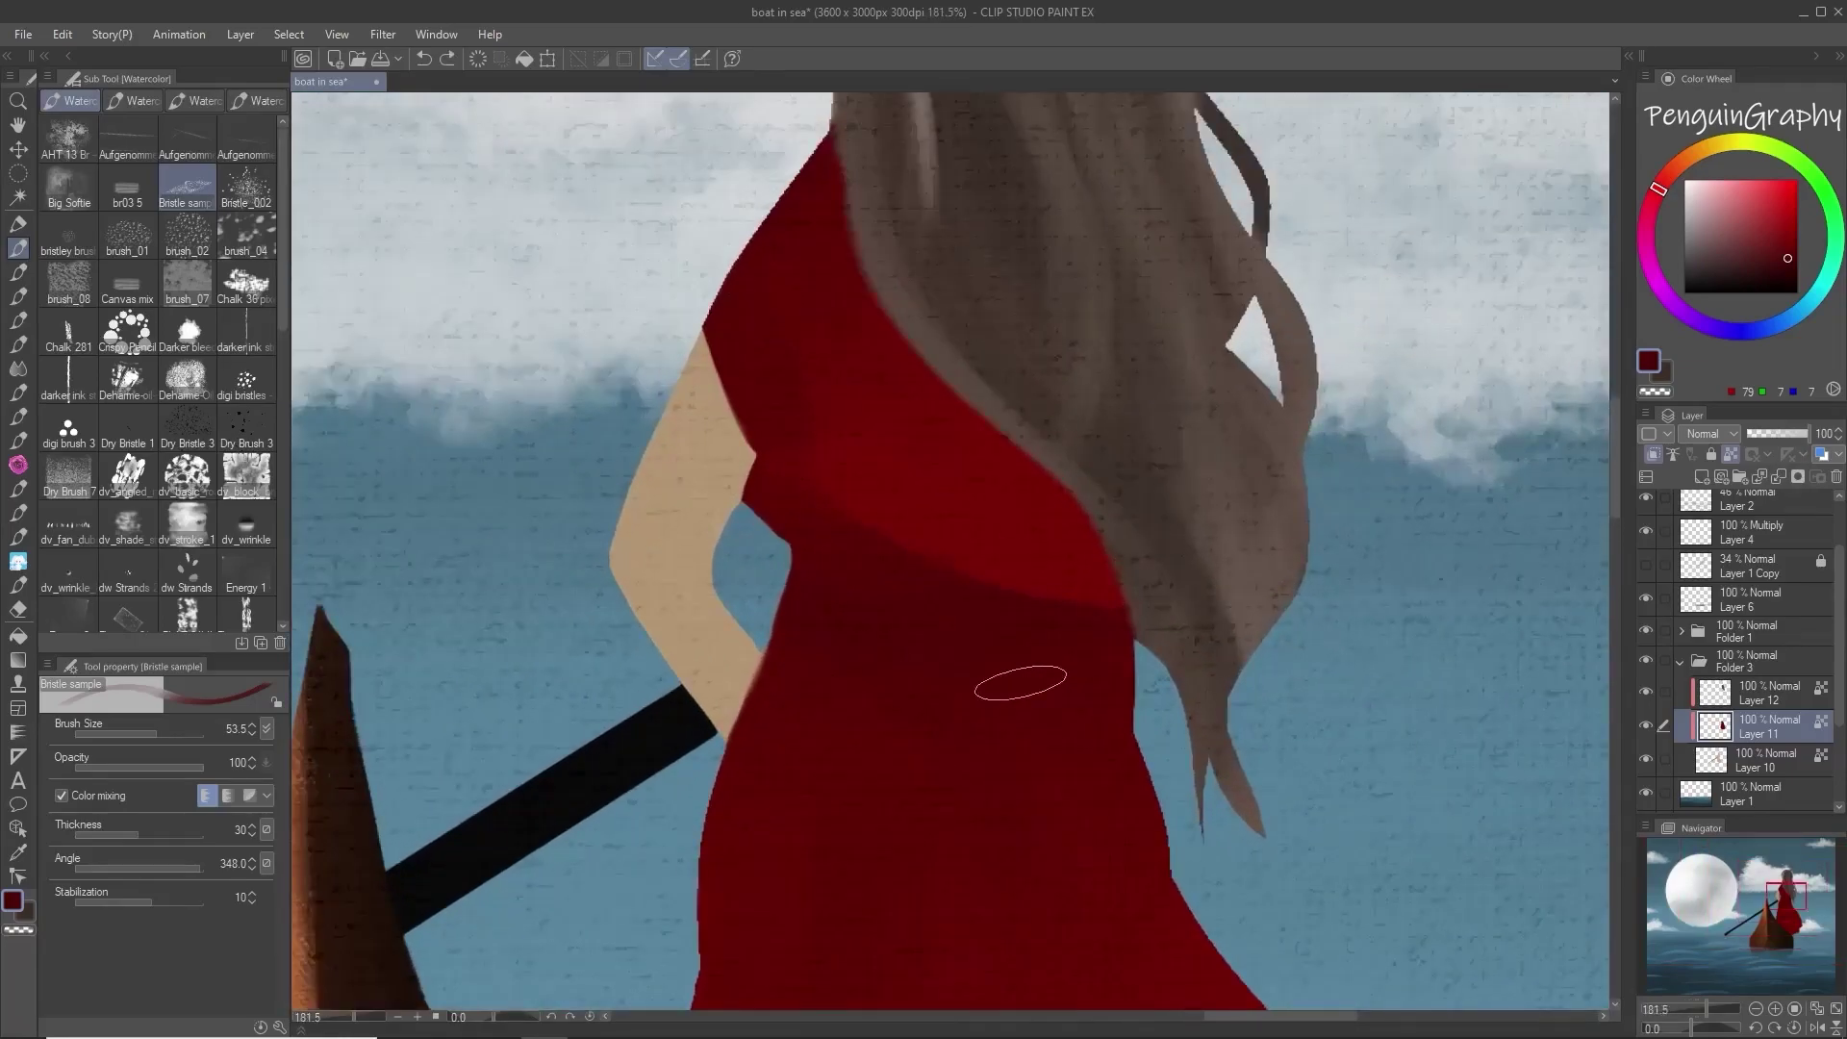
Step: Sample red RGB 120, 11, 6 from the dress and refine the waist shading with a size 15.2 brush
{"action": "left_click", "coordinate": [946, 540], "text": "alt"}
{"action": "left_click", "coordinate": [142, 735]}
{"action": "left_click_drag", "start_coordinate": [941, 551], "coordinate": [936, 543]}
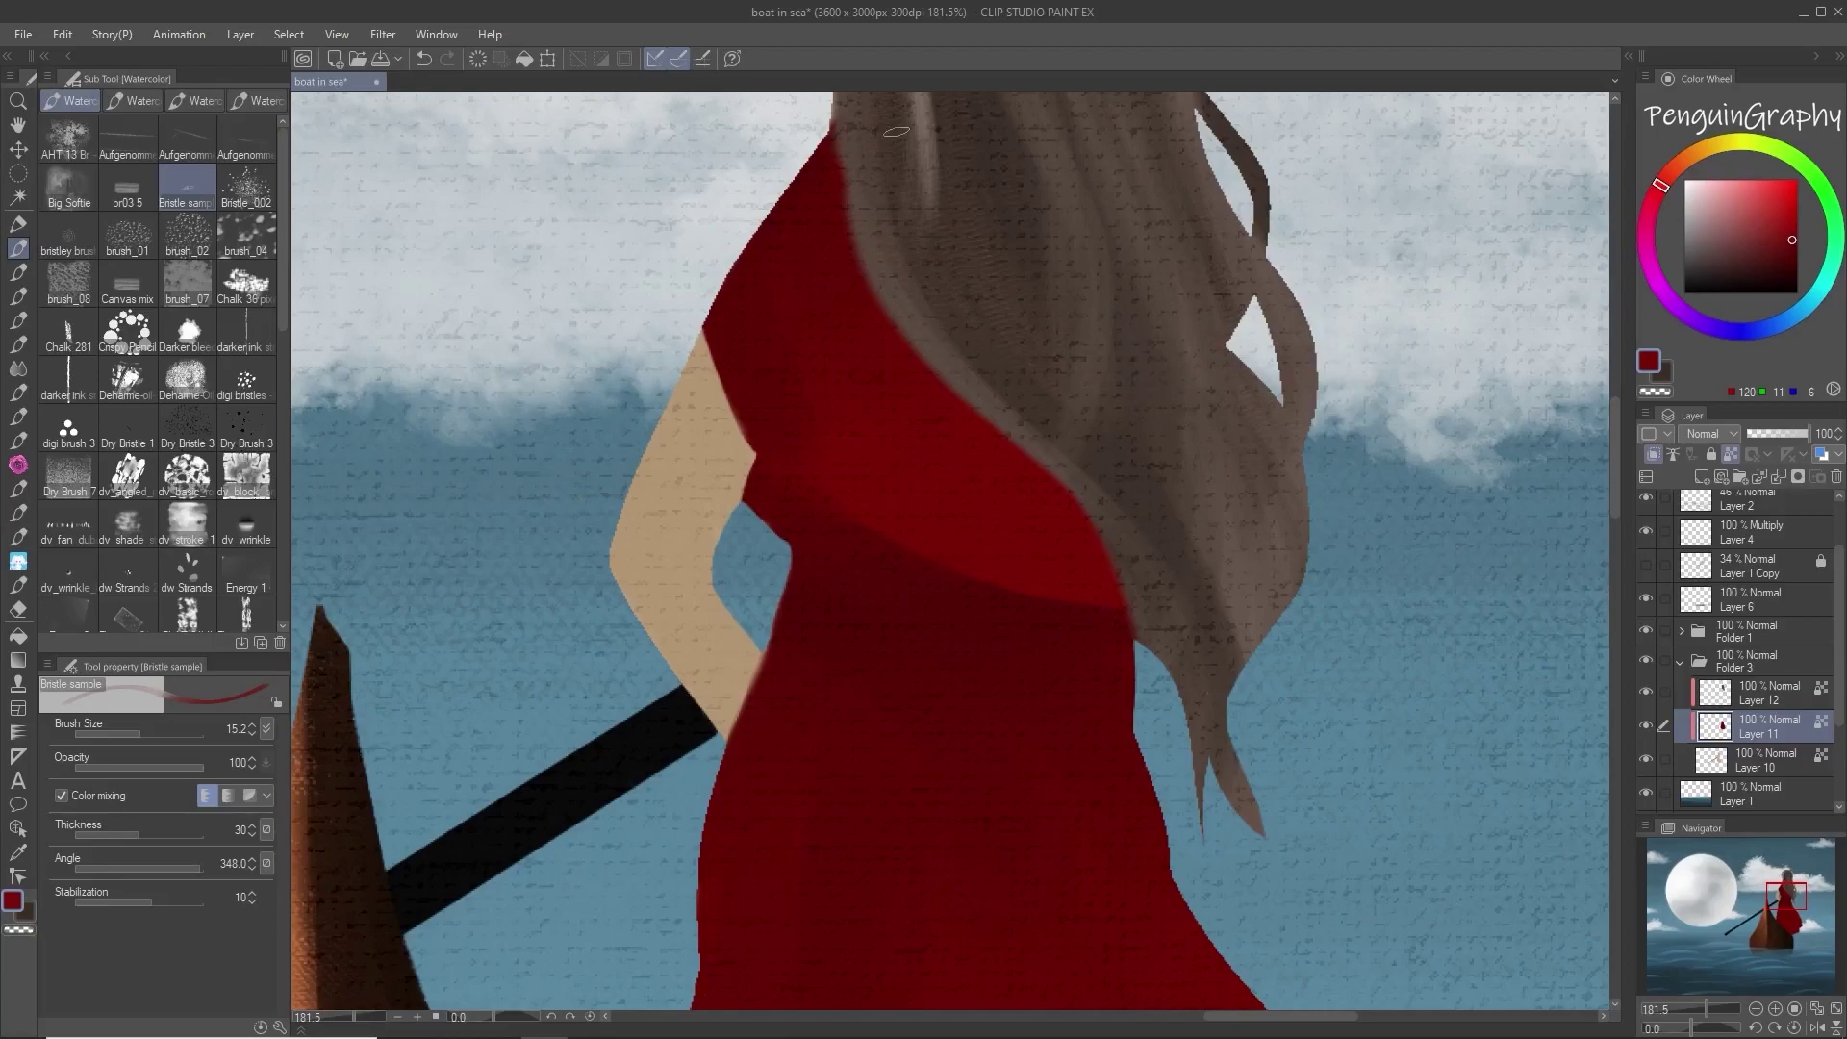
{"action": "scroll", "coordinate": [896, 131], "scroll_direction": "down", "scroll_amount": 5}
{"action": "scroll", "coordinate": [792, 399], "scroll_direction": "up", "scroll_amount": 5}
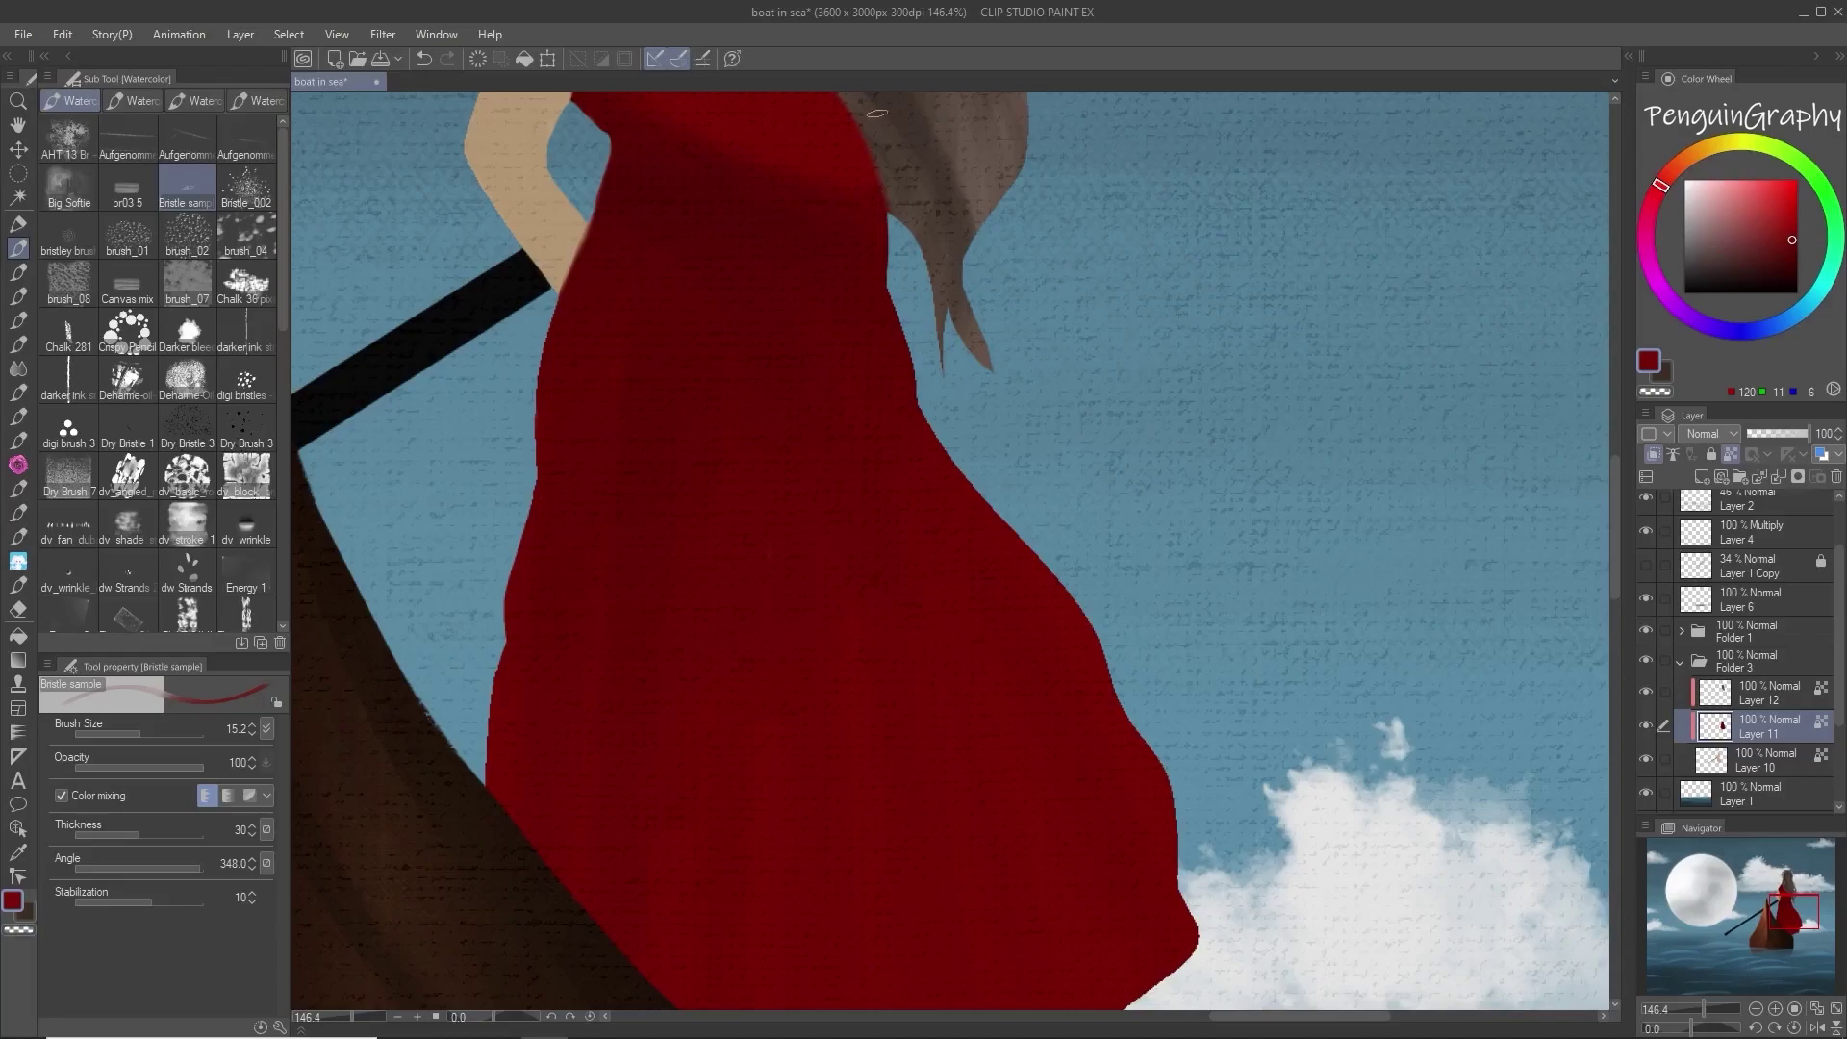
Step: Delete the hidden Layer 1 Copy layer
{"action": "scroll", "coordinate": [777, 466], "scroll_direction": "down", "scroll_amount": 12}
{"action": "left_click_drag", "start_coordinate": [1165, 1017], "coordinate": [985, 1018]}
{"action": "scroll", "coordinate": [989, 707], "scroll_direction": "down", "scroll_amount": 3}
{"action": "left_click_drag", "start_coordinate": [1613, 499], "coordinate": [1613, 533]}
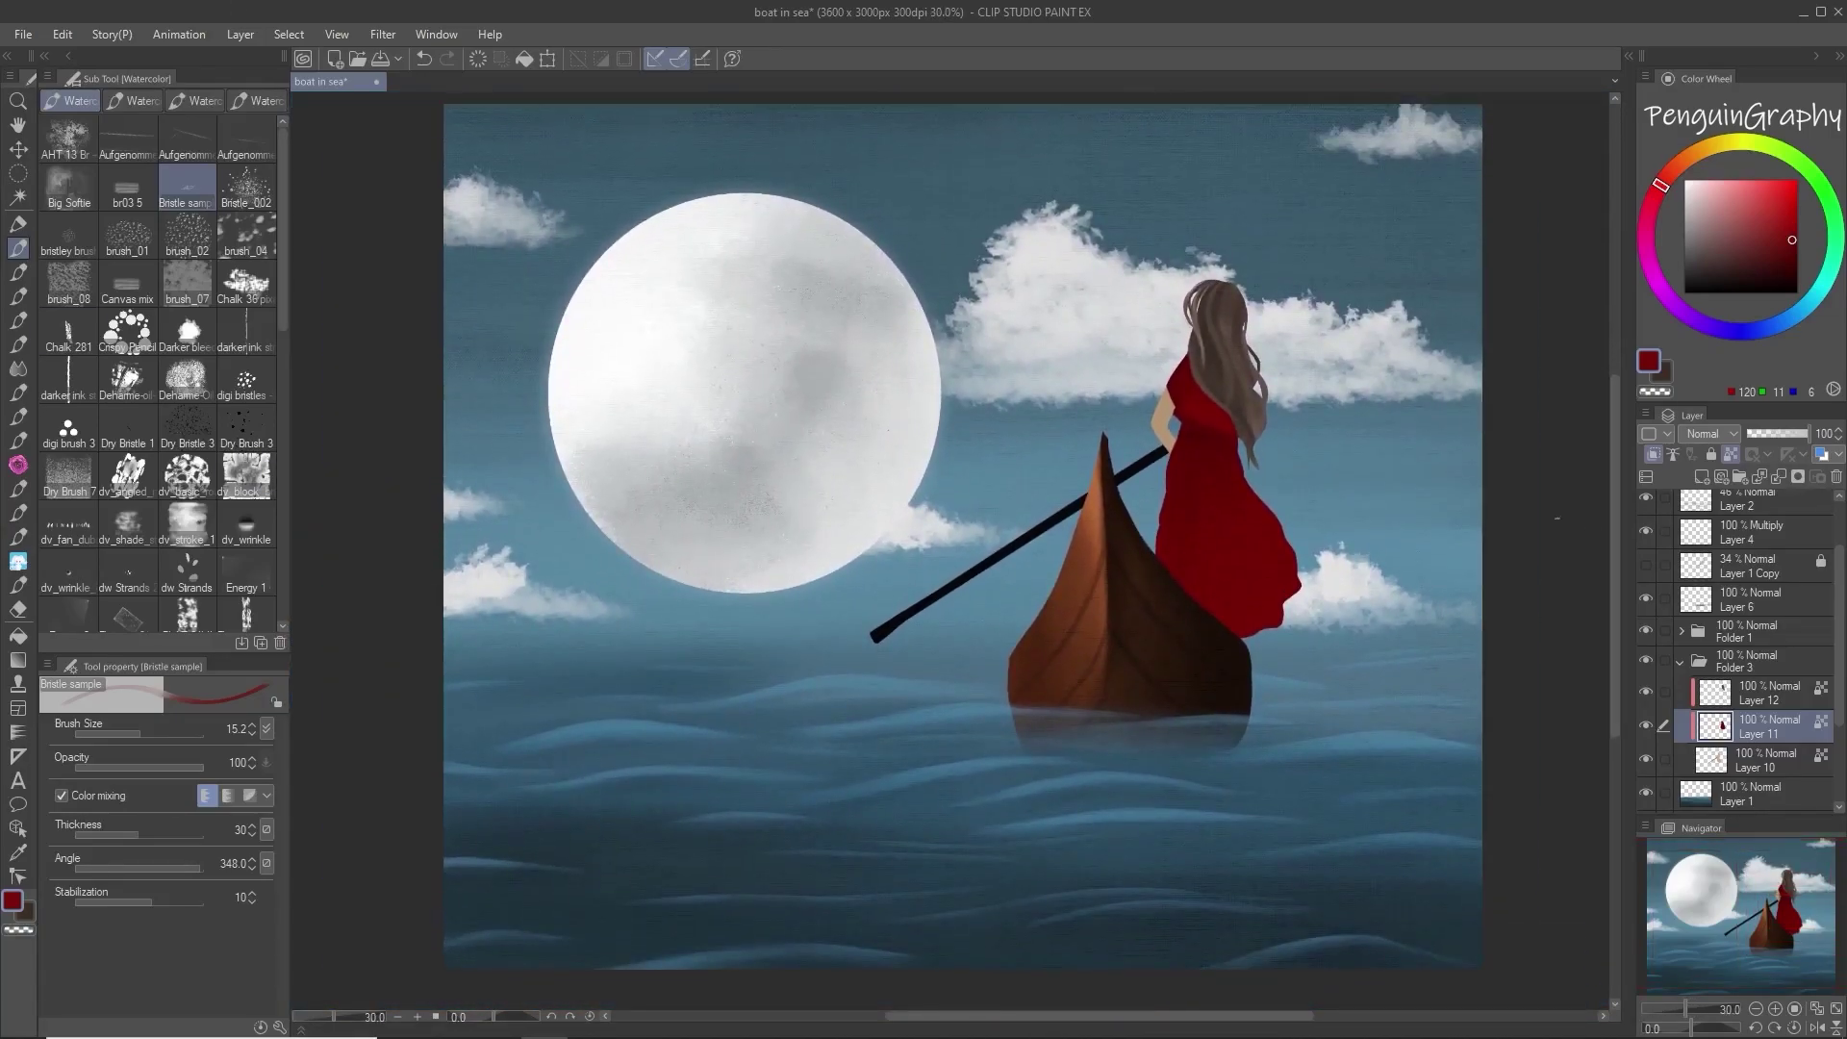
{"action": "left_click_drag", "start_coordinate": [1839, 579], "coordinate": [1839, 534]}
{"action": "left_click", "coordinate": [1695, 640]}
{"action": "left_click", "coordinate": [1836, 477]}
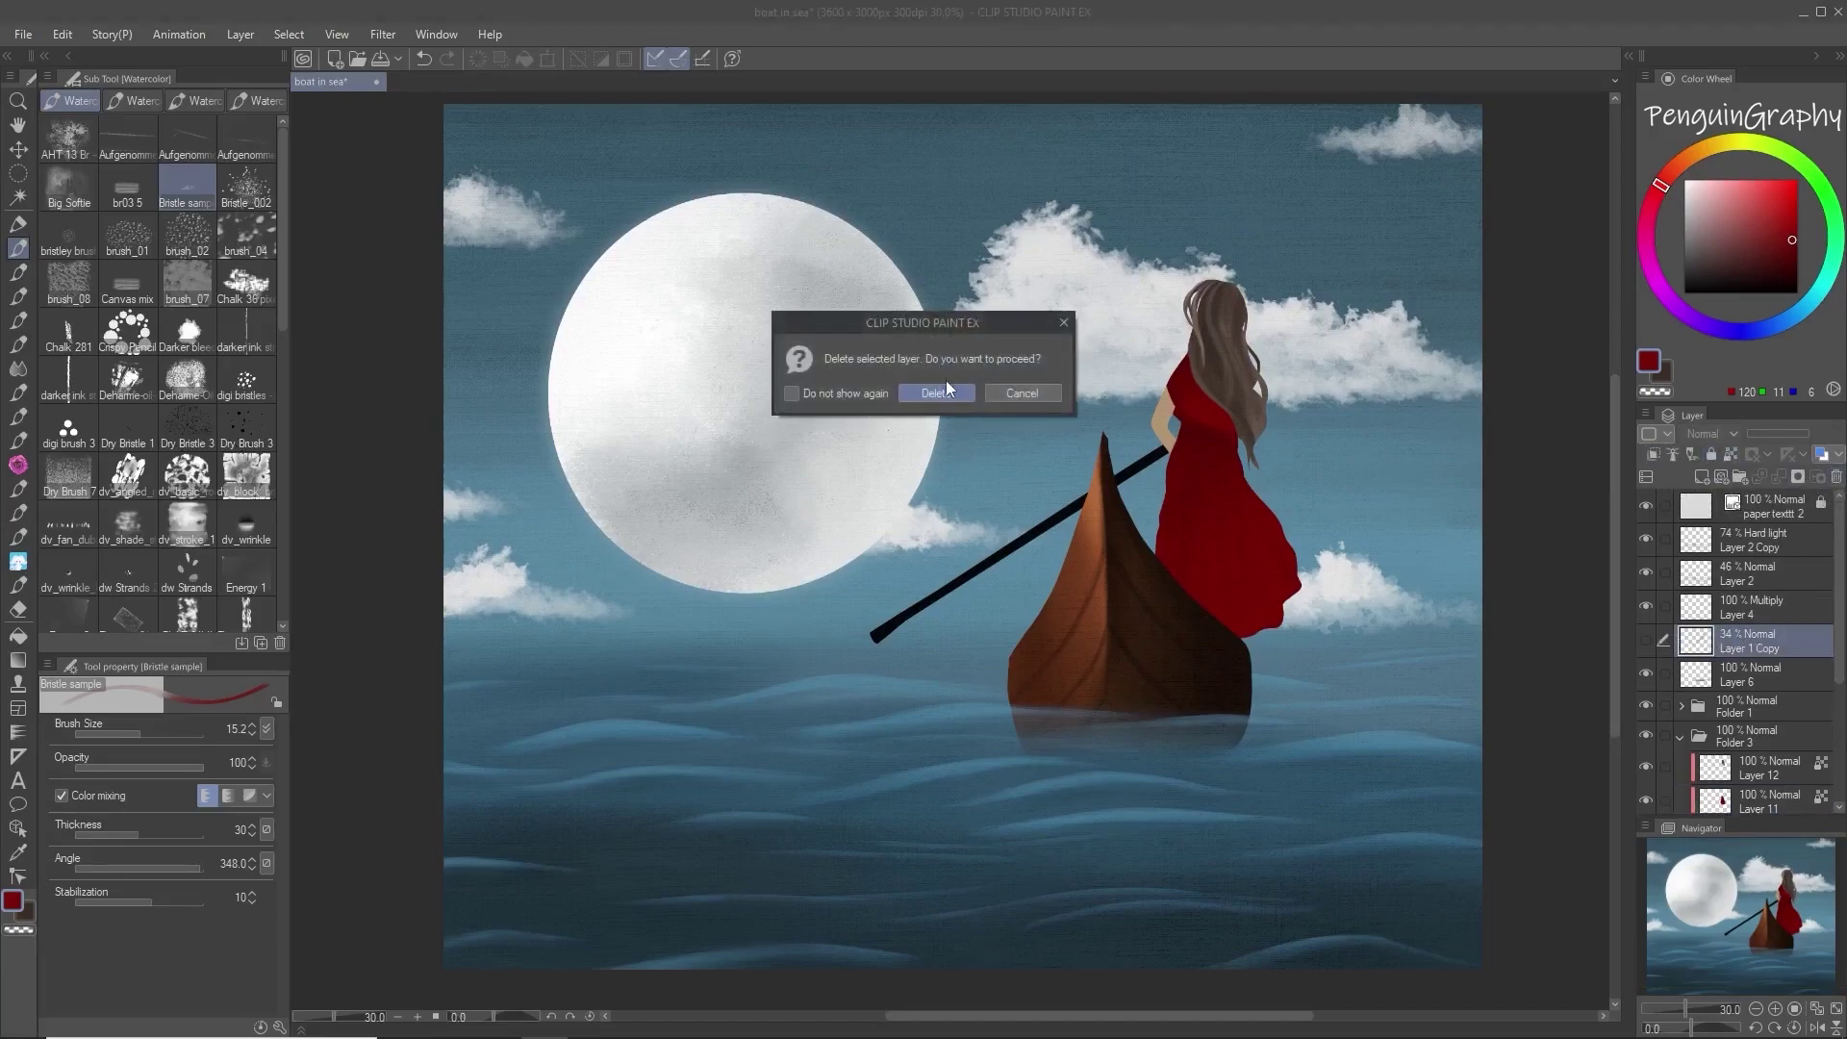
{"action": "left_click", "coordinate": [945, 391]}
Step: Add a new layer above Layer 2 Copy and cover the whole canvas with the Air Brush in brown RGB 120, 86, 66
{"action": "left_click", "coordinate": [1775, 542]}
{"action": "left_click", "coordinate": [1702, 477]}
{"action": "left_click_drag", "start_coordinate": [1668, 186], "coordinate": [1683, 163]}
{"action": "left_click", "coordinate": [1757, 210]}
{"action": "left_click", "coordinate": [21, 351]}
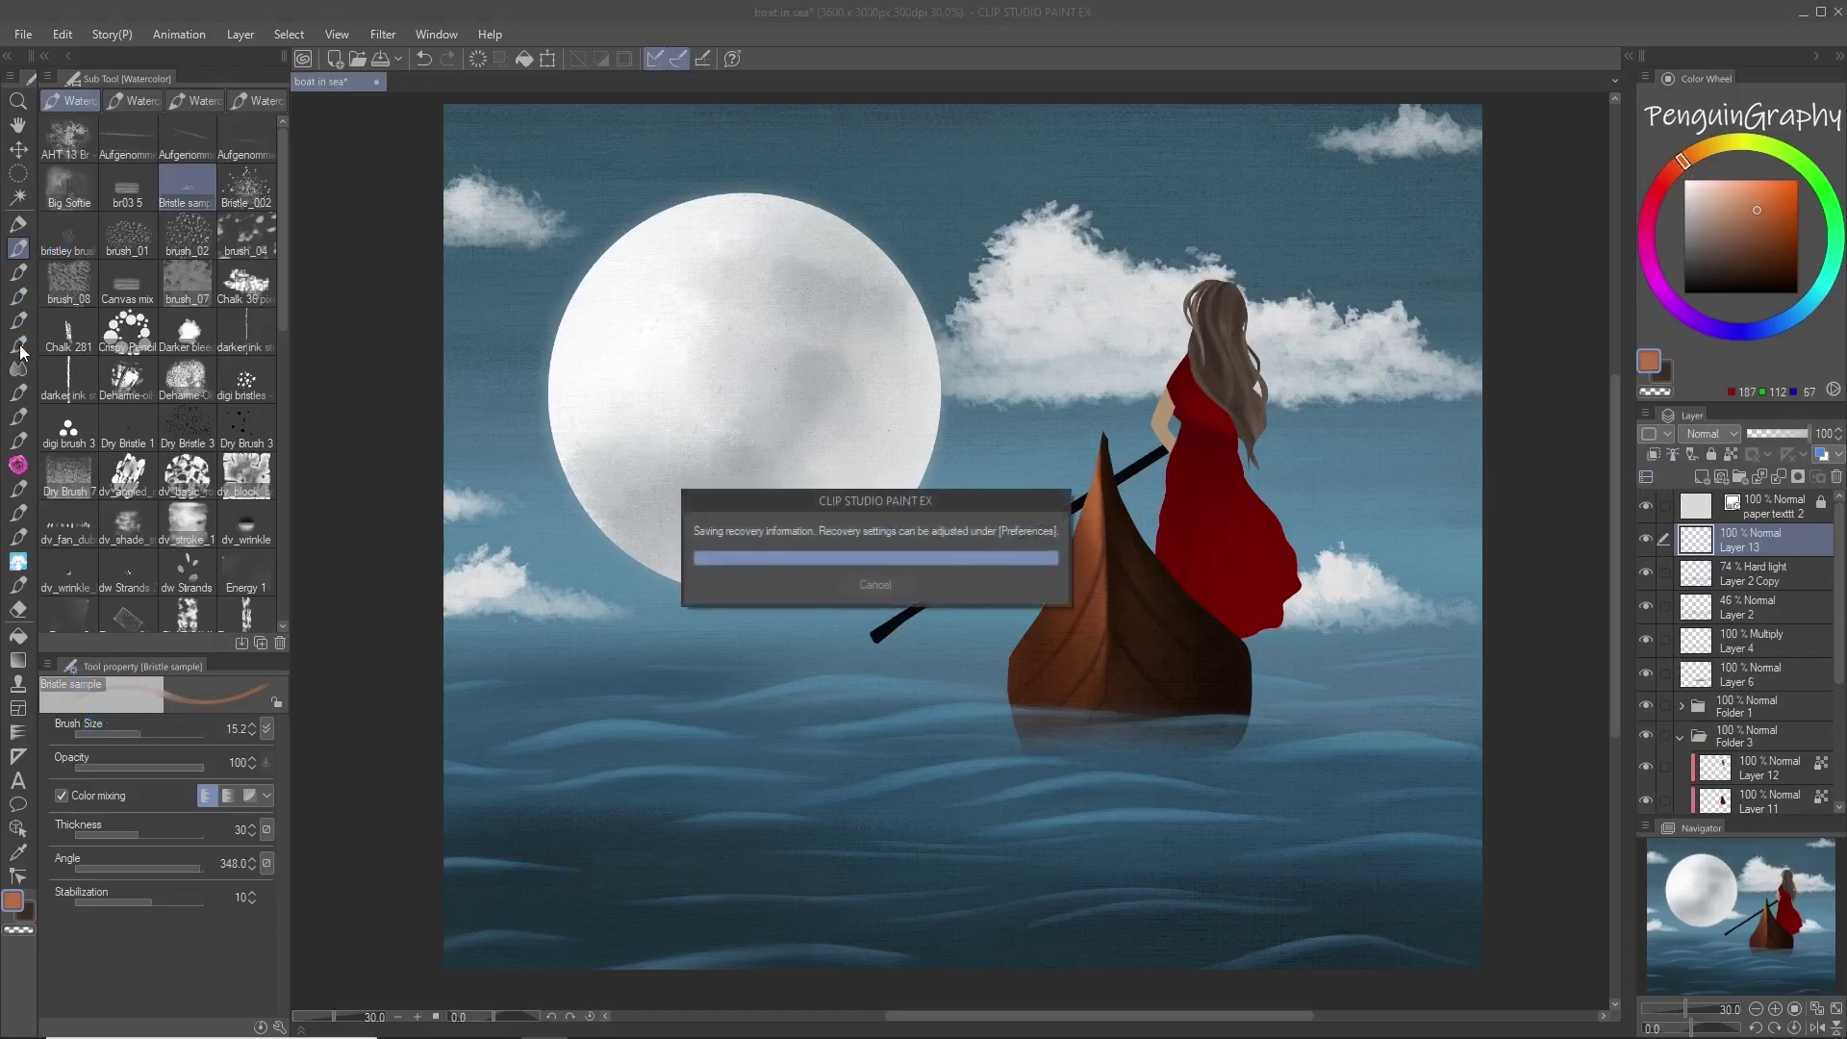
{"action": "left_click", "coordinate": [1733, 217]}
{"action": "mouse_move", "coordinate": [1277, 340]}
{"action": "left_mouse_down"}
{"action": "mouse_move", "coordinate": [1347, 501]}
{"action": "mouse_move", "coordinate": [619, 385]}
{"action": "mouse_move", "coordinate": [414, 174]}
{"action": "mouse_move", "coordinate": [1539, 193]}
{"action": "left_mouse_up"}
{"action": "left_click", "coordinate": [1736, 239]}
{"action": "mouse_move", "coordinate": [1279, 724]}
{"action": "left_mouse_down"}
{"action": "mouse_move", "coordinate": [1251, 914]}
{"action": "mouse_move", "coordinate": [539, 721]}
{"action": "mouse_move", "coordinate": [1251, 663]}
{"action": "left_mouse_up"}
Step: Set the brown layer's blending mode to Overlay and shift its hue to -139 and saturation to -6
{"action": "left_click", "coordinate": [1716, 435]}
{"action": "left_click", "coordinate": [1708, 675]}
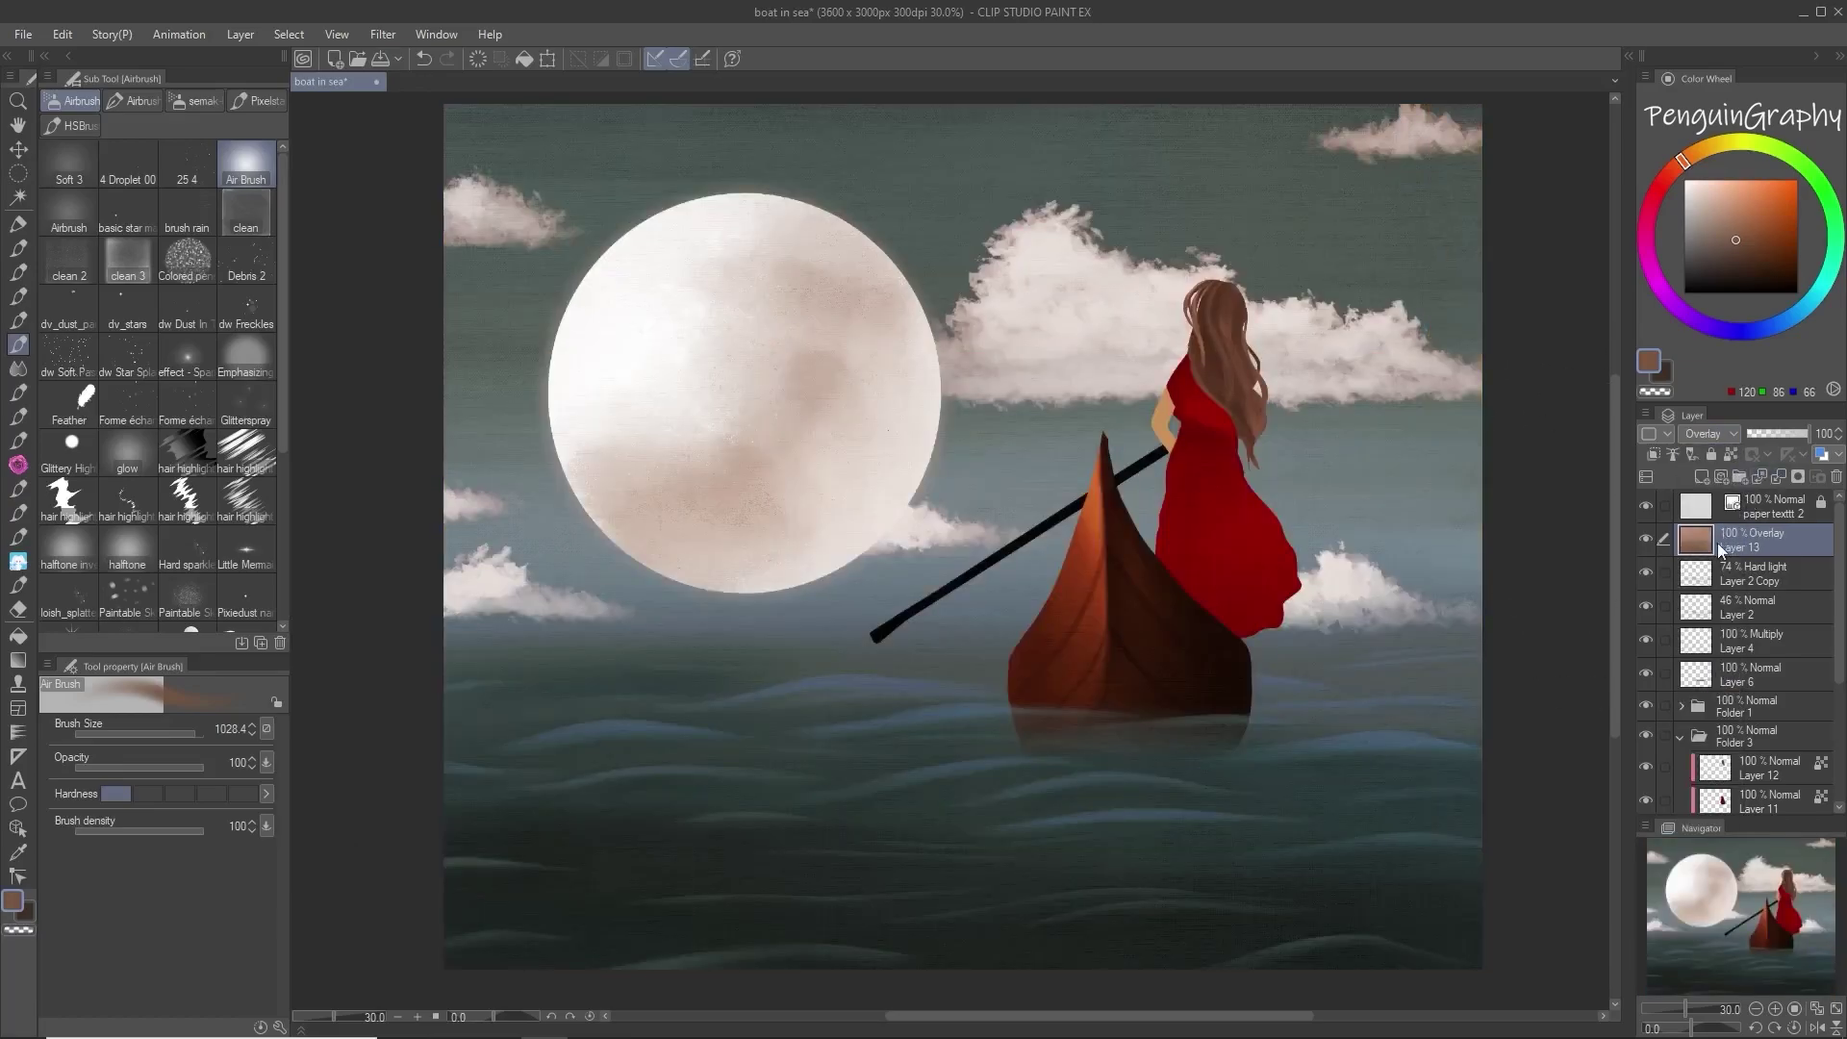
{"action": "left_click", "coordinate": [60, 34]}
{"action": "mouse_move", "coordinate": [170, 494]}
{"action": "left_click", "coordinate": [475, 527]}
{"action": "left_click_drag", "start_coordinate": [1323, 679], "coordinate": [1194, 691]}
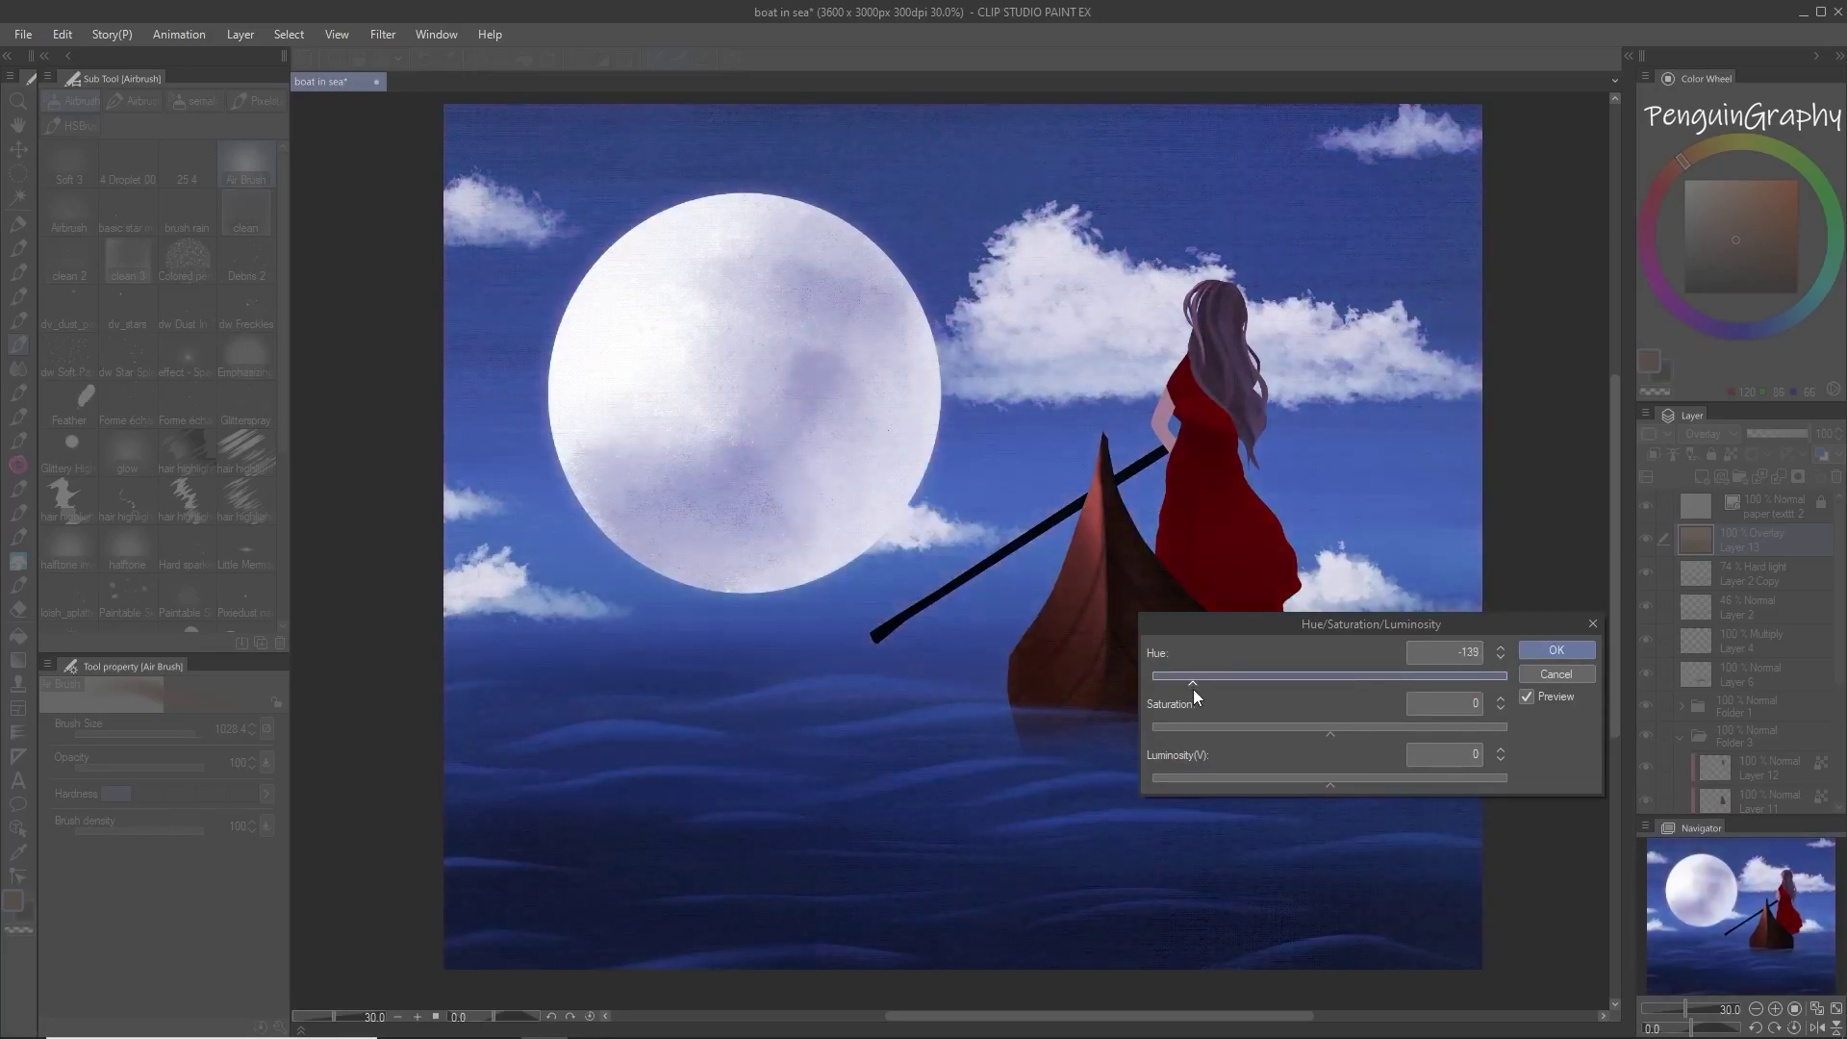
{"action": "mouse_move", "coordinate": [1330, 731]}
{"action": "left_mouse_down"}
{"action": "mouse_move", "coordinate": [1280, 729]}
{"action": "mouse_move", "coordinate": [1397, 743]}
{"action": "mouse_move", "coordinate": [1354, 731]}
{"action": "left_mouse_up"}
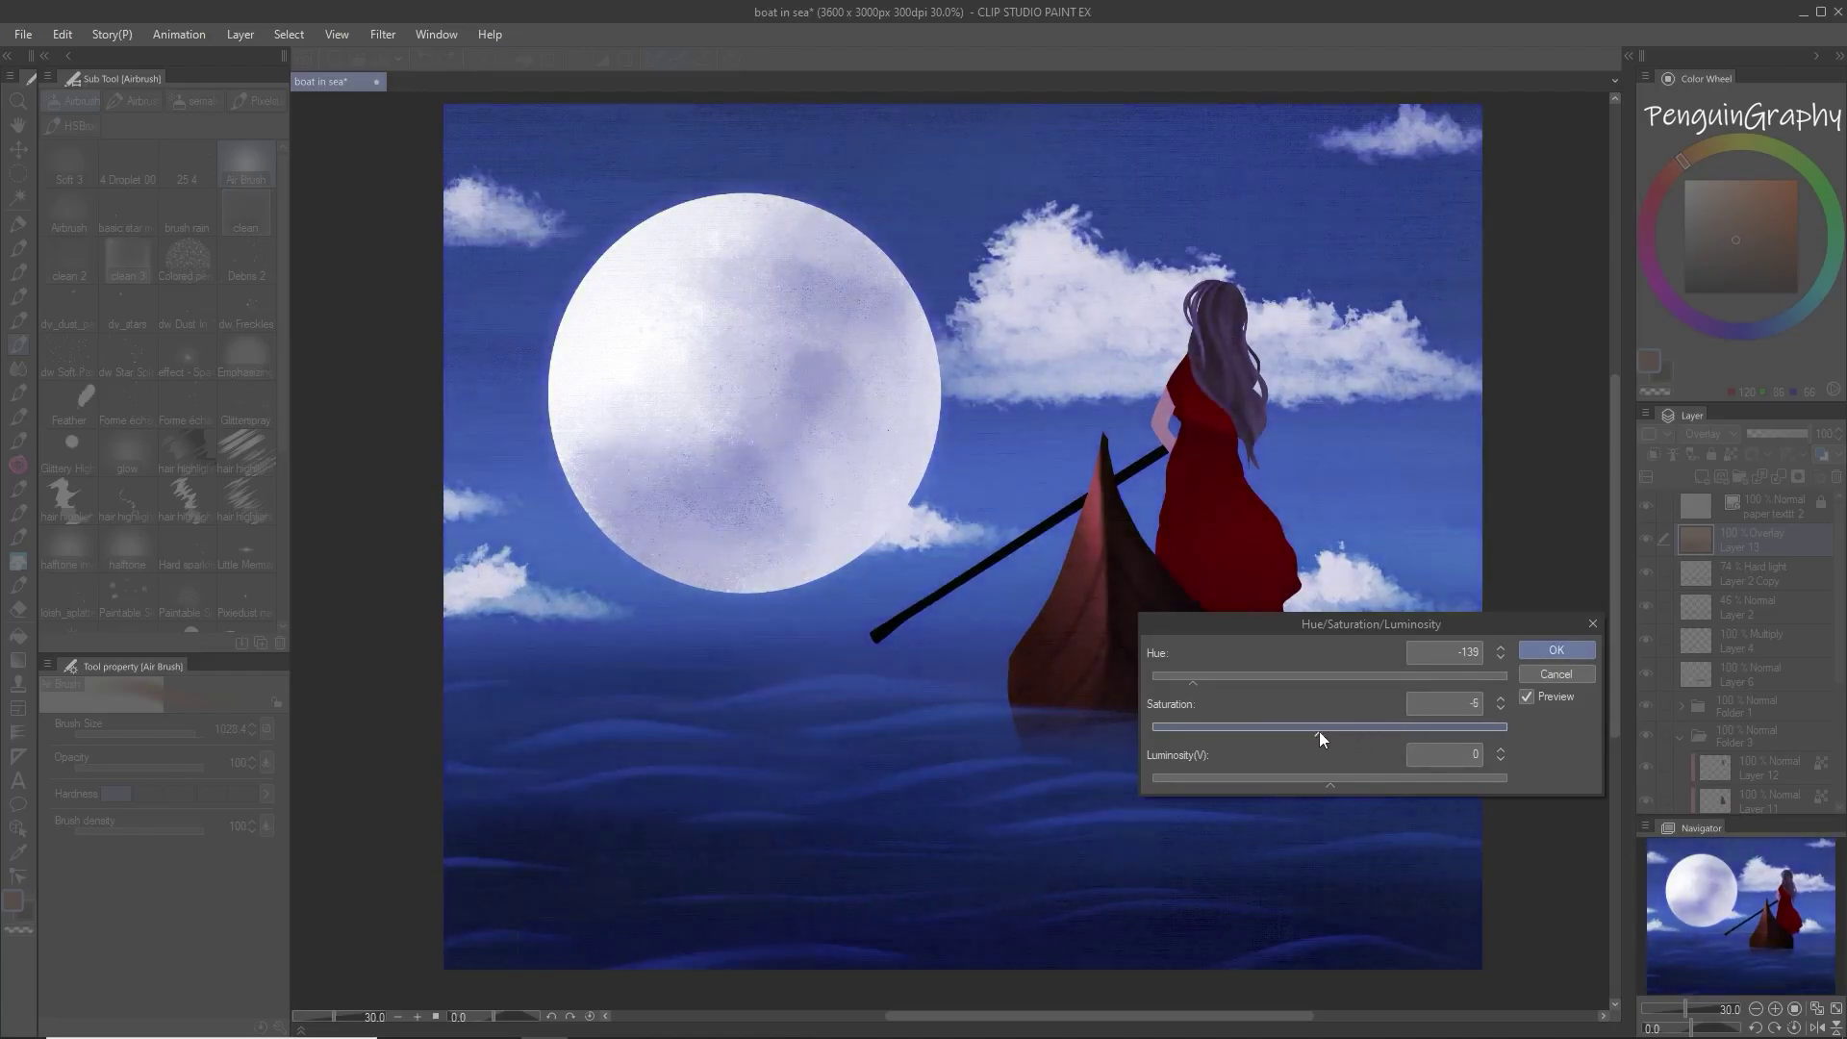
{"action": "left_click", "coordinate": [1556, 651]}
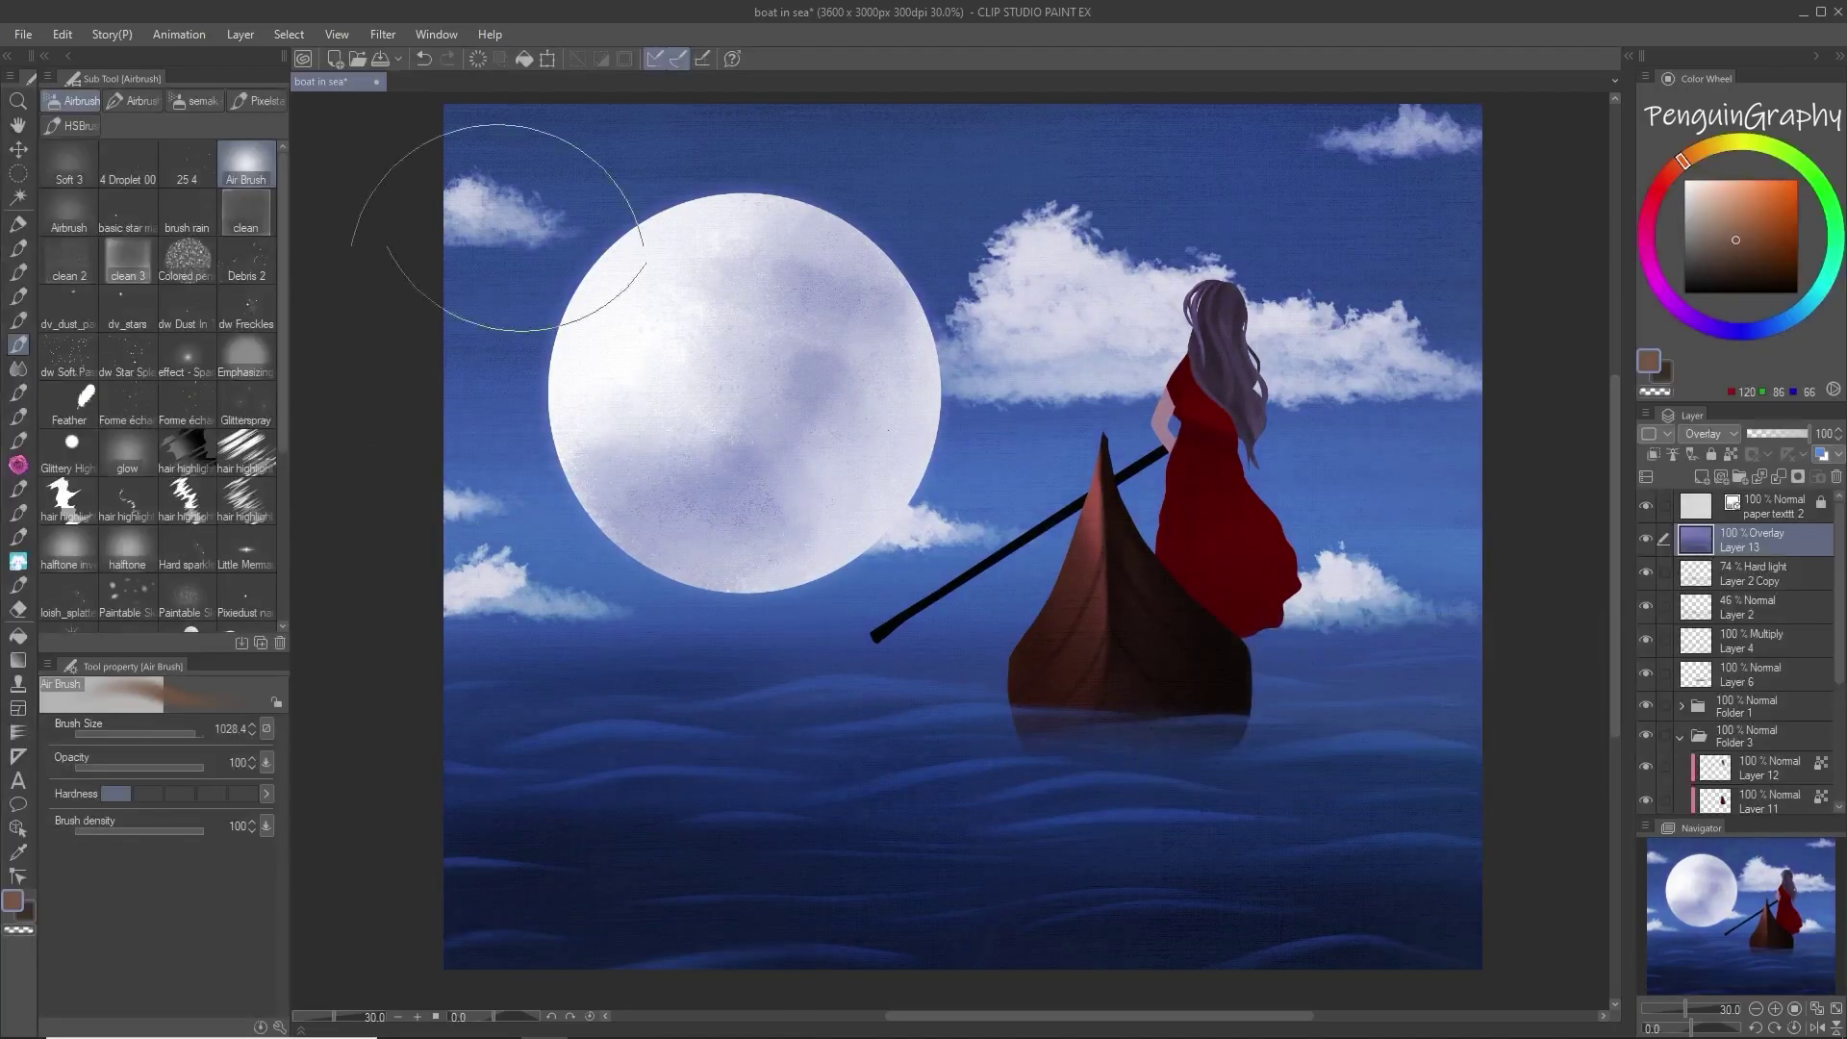
Step: Apply a Color Balance correction to the Overlay layer, adjusting half tones and highlights and setting the shadow levels to -9, -14, -14
{"action": "scroll", "coordinate": [1765, 647], "scroll_direction": "down", "scroll_amount": 5}
{"action": "left_click", "coordinate": [63, 33]}
{"action": "mouse_move", "coordinate": [289, 497]}
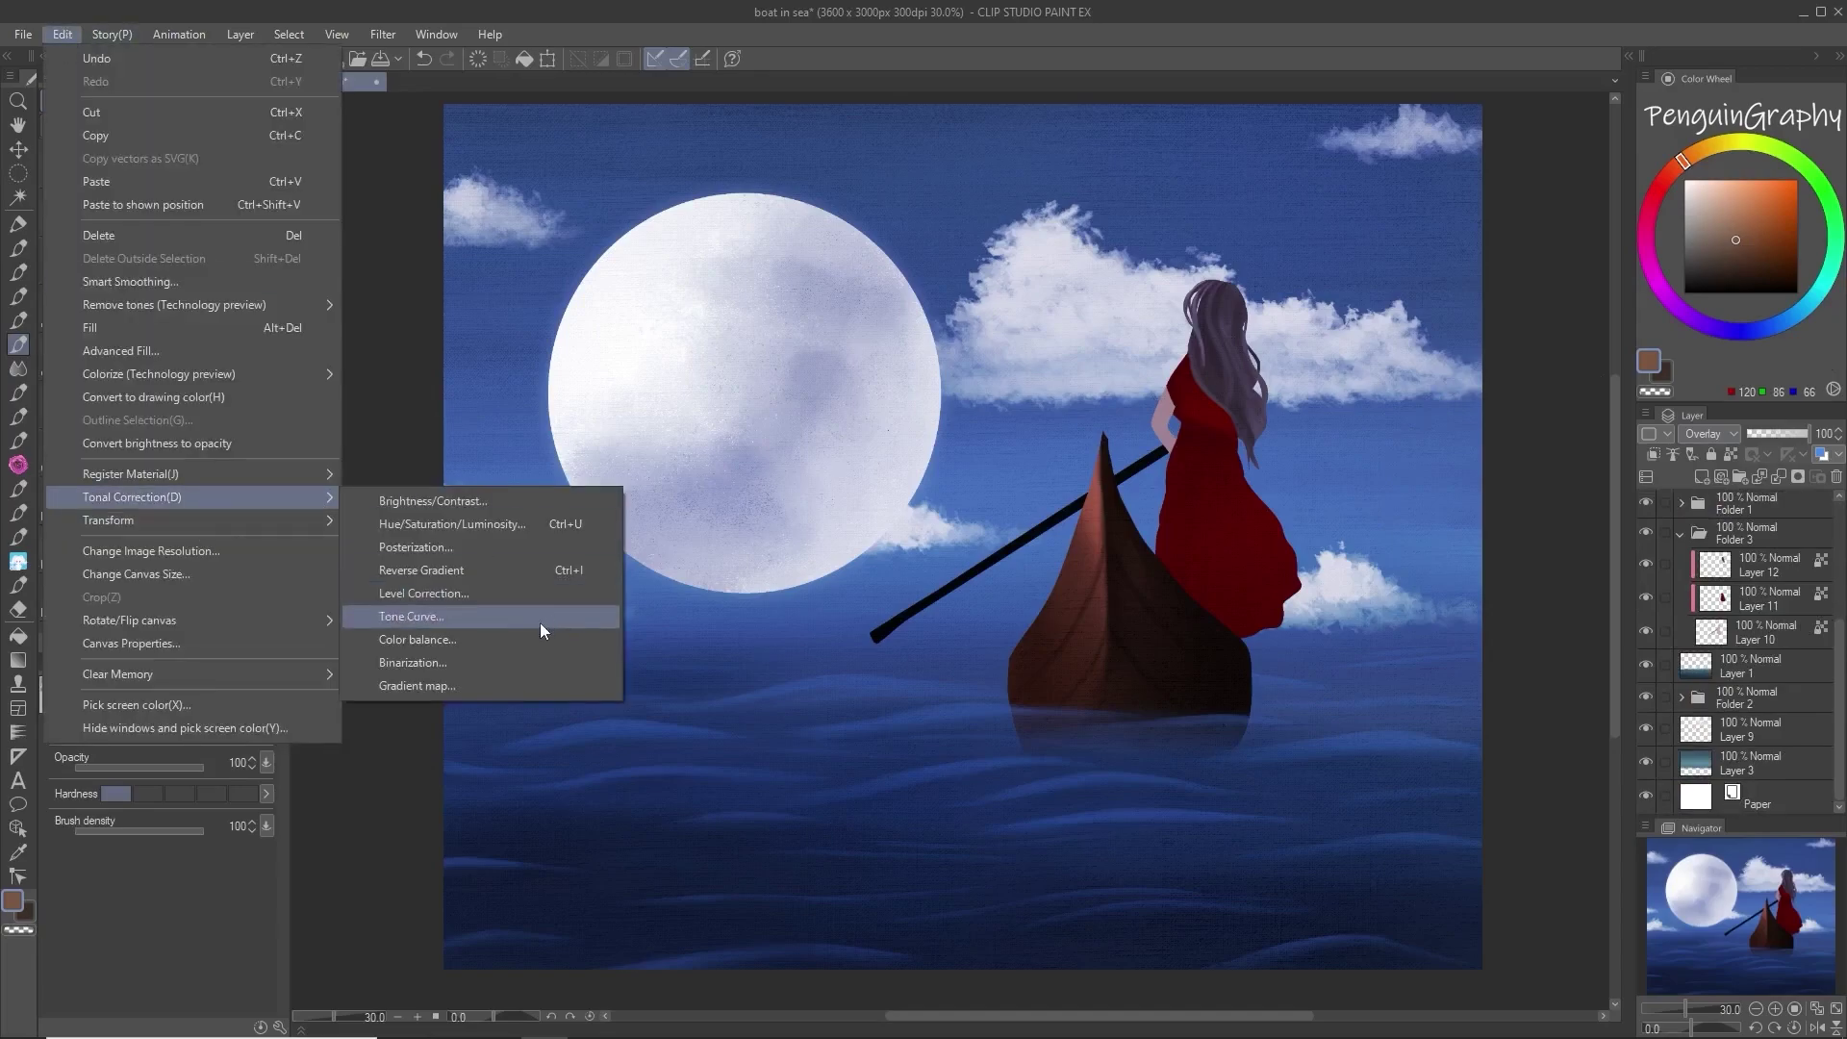
{"action": "left_click", "coordinate": [553, 639]}
{"action": "left_click_drag", "start_coordinate": [1439, 499], "coordinate": [1555, 447]}
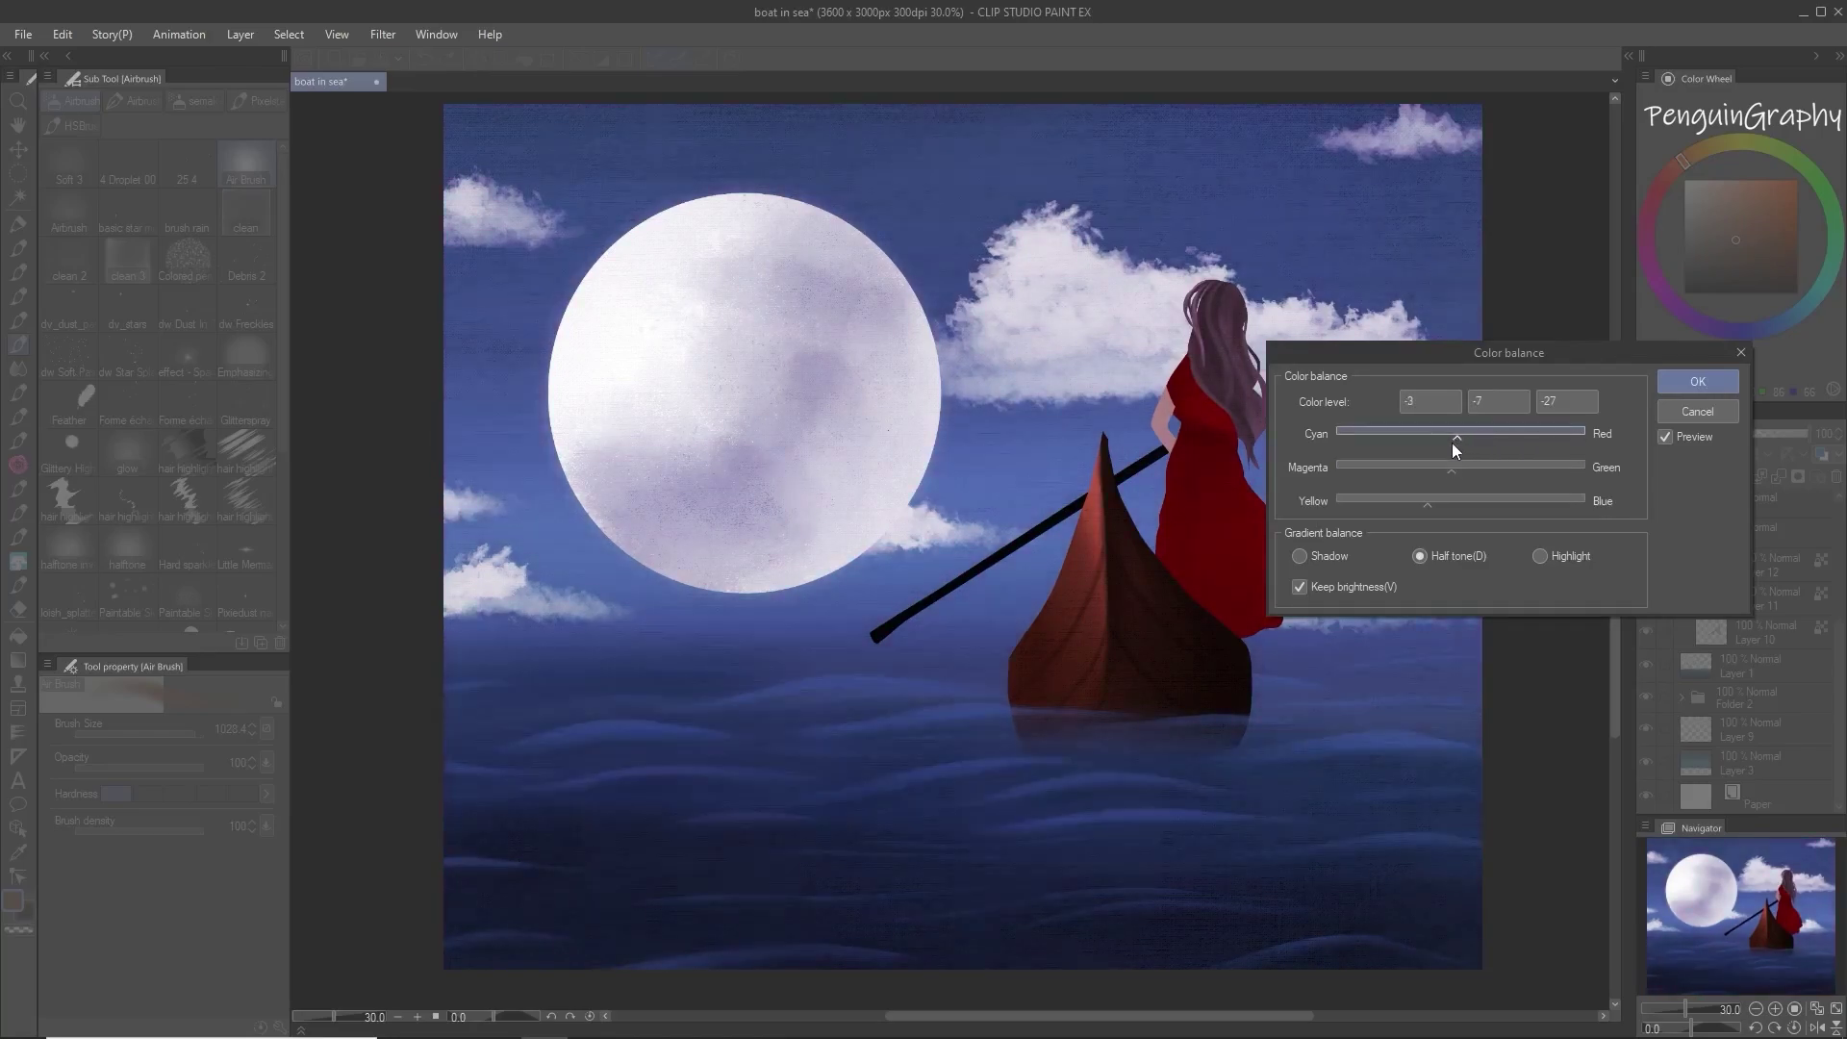
{"action": "left_click", "coordinate": [1540, 556]}
{"action": "mouse_move", "coordinate": [1461, 500]}
{"action": "left_mouse_down"}
{"action": "mouse_move", "coordinate": [1474, 471]}
{"action": "mouse_move", "coordinate": [1435, 476]}
{"action": "mouse_move", "coordinate": [1470, 472]}
{"action": "mouse_move", "coordinate": [1468, 499]}
{"action": "mouse_move", "coordinate": [1443, 504]}
{"action": "left_mouse_up"}
{"action": "left_click", "coordinate": [1301, 555]}
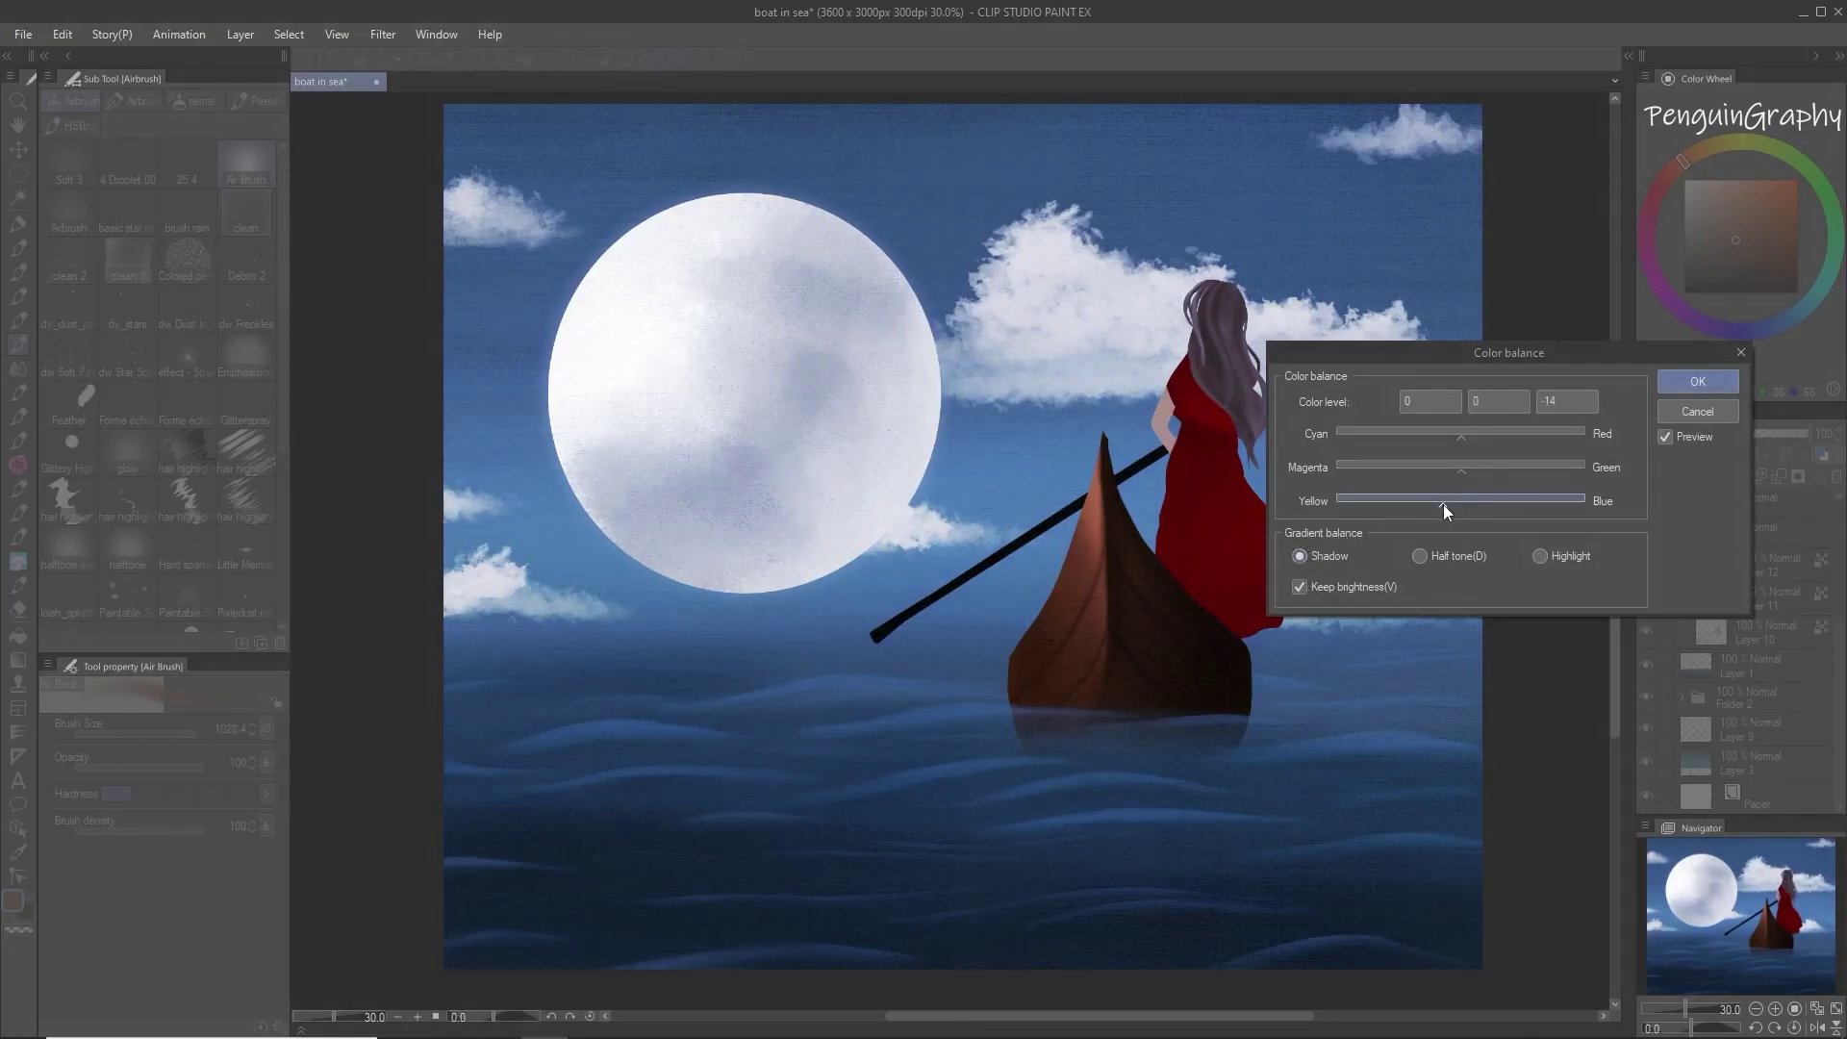
{"action": "left_click_drag", "start_coordinate": [1475, 435], "coordinate": [1448, 477]}
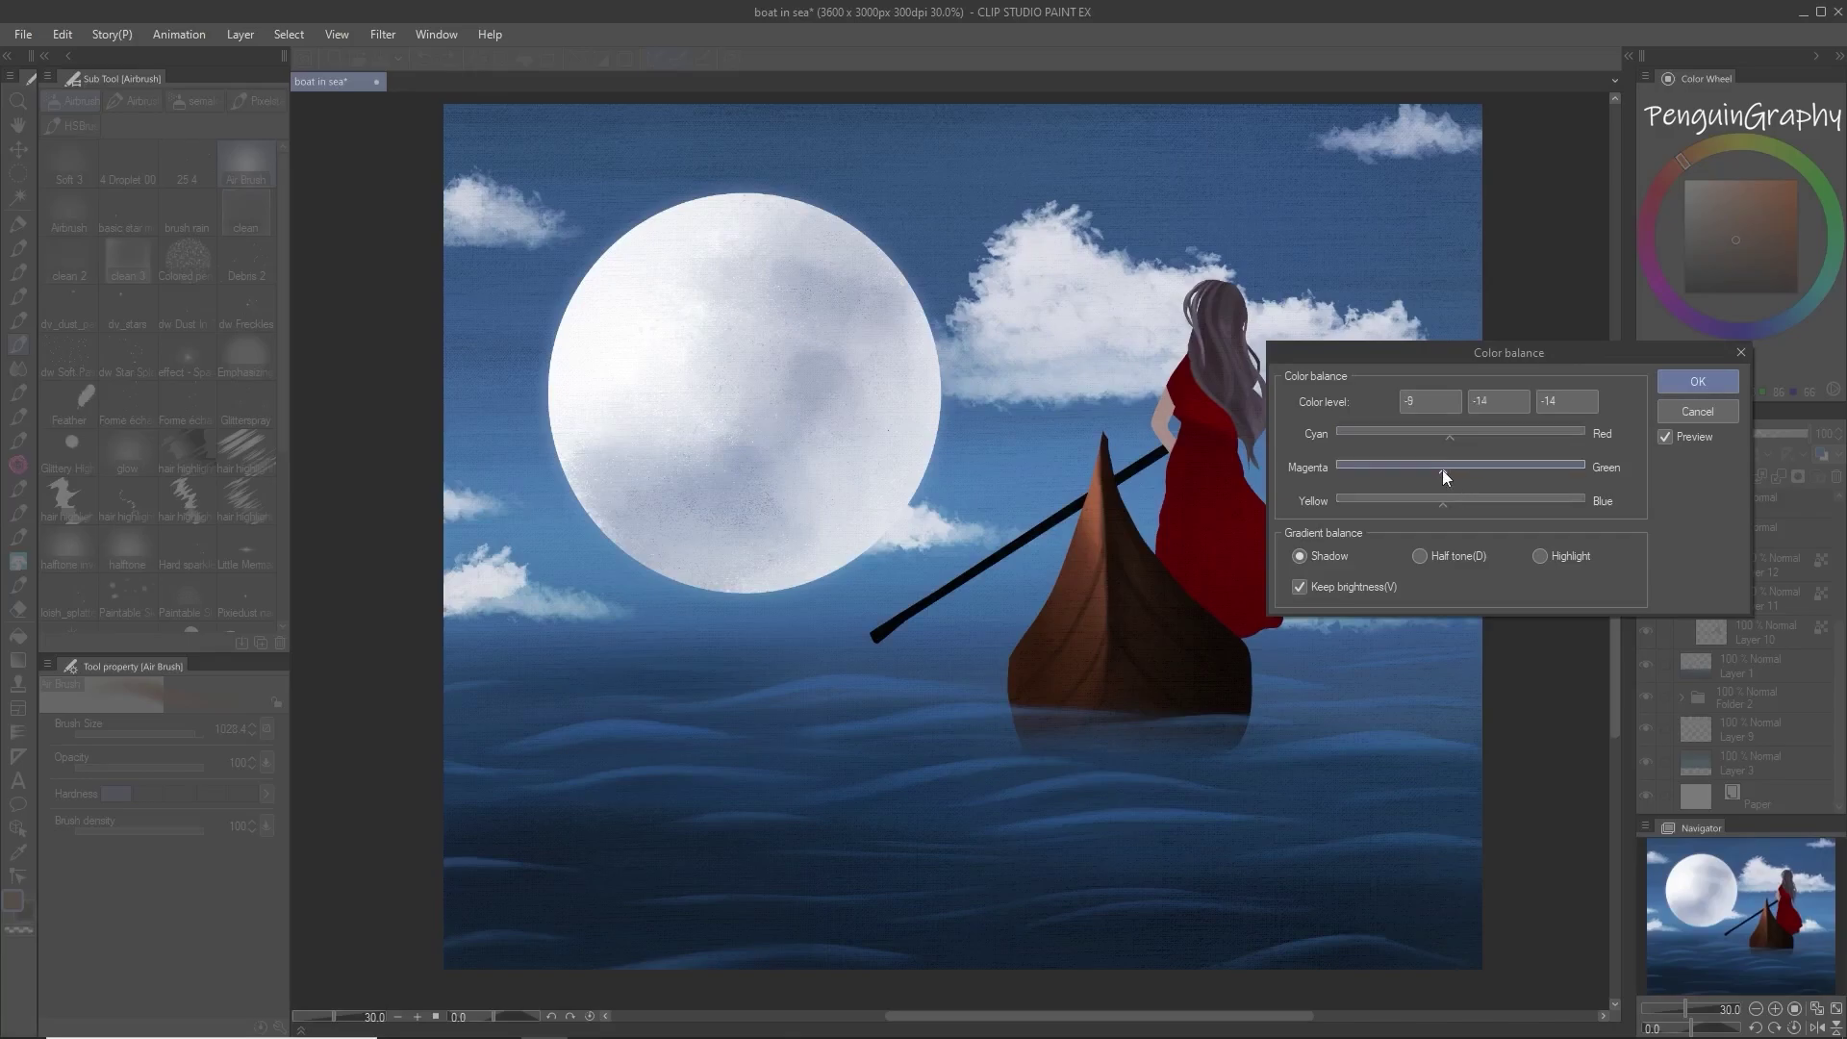
{"action": "left_click", "coordinate": [1698, 381]}
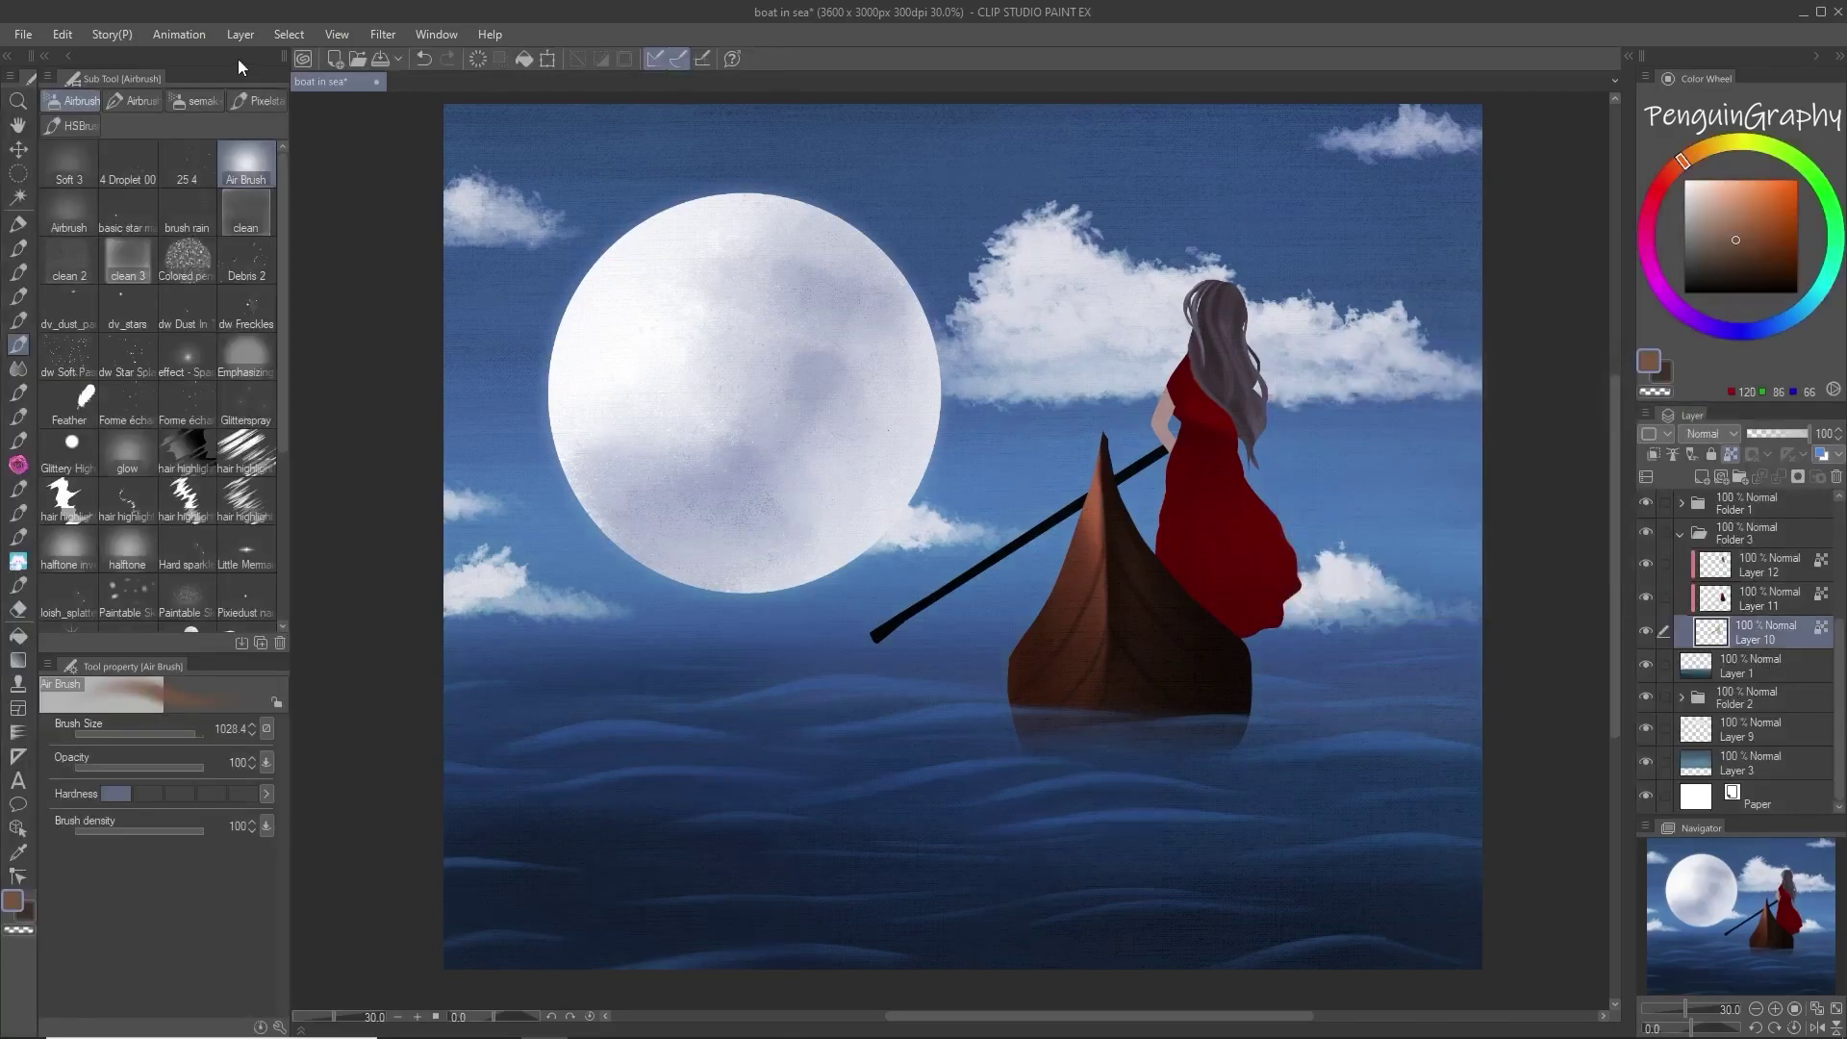
Step: Warm the skin on Layer 10 with Hue/Saturation/Luminosity set to hue 4, saturation 8 and luminosity 5
{"action": "left_click", "coordinate": [63, 34]}
{"action": "mouse_move", "coordinate": [192, 474]}
{"action": "left_click", "coordinate": [432, 525]}
{"action": "left_click_drag", "start_coordinate": [1332, 679], "coordinate": [1356, 729]}
{"action": "left_click", "coordinate": [1341, 781]}
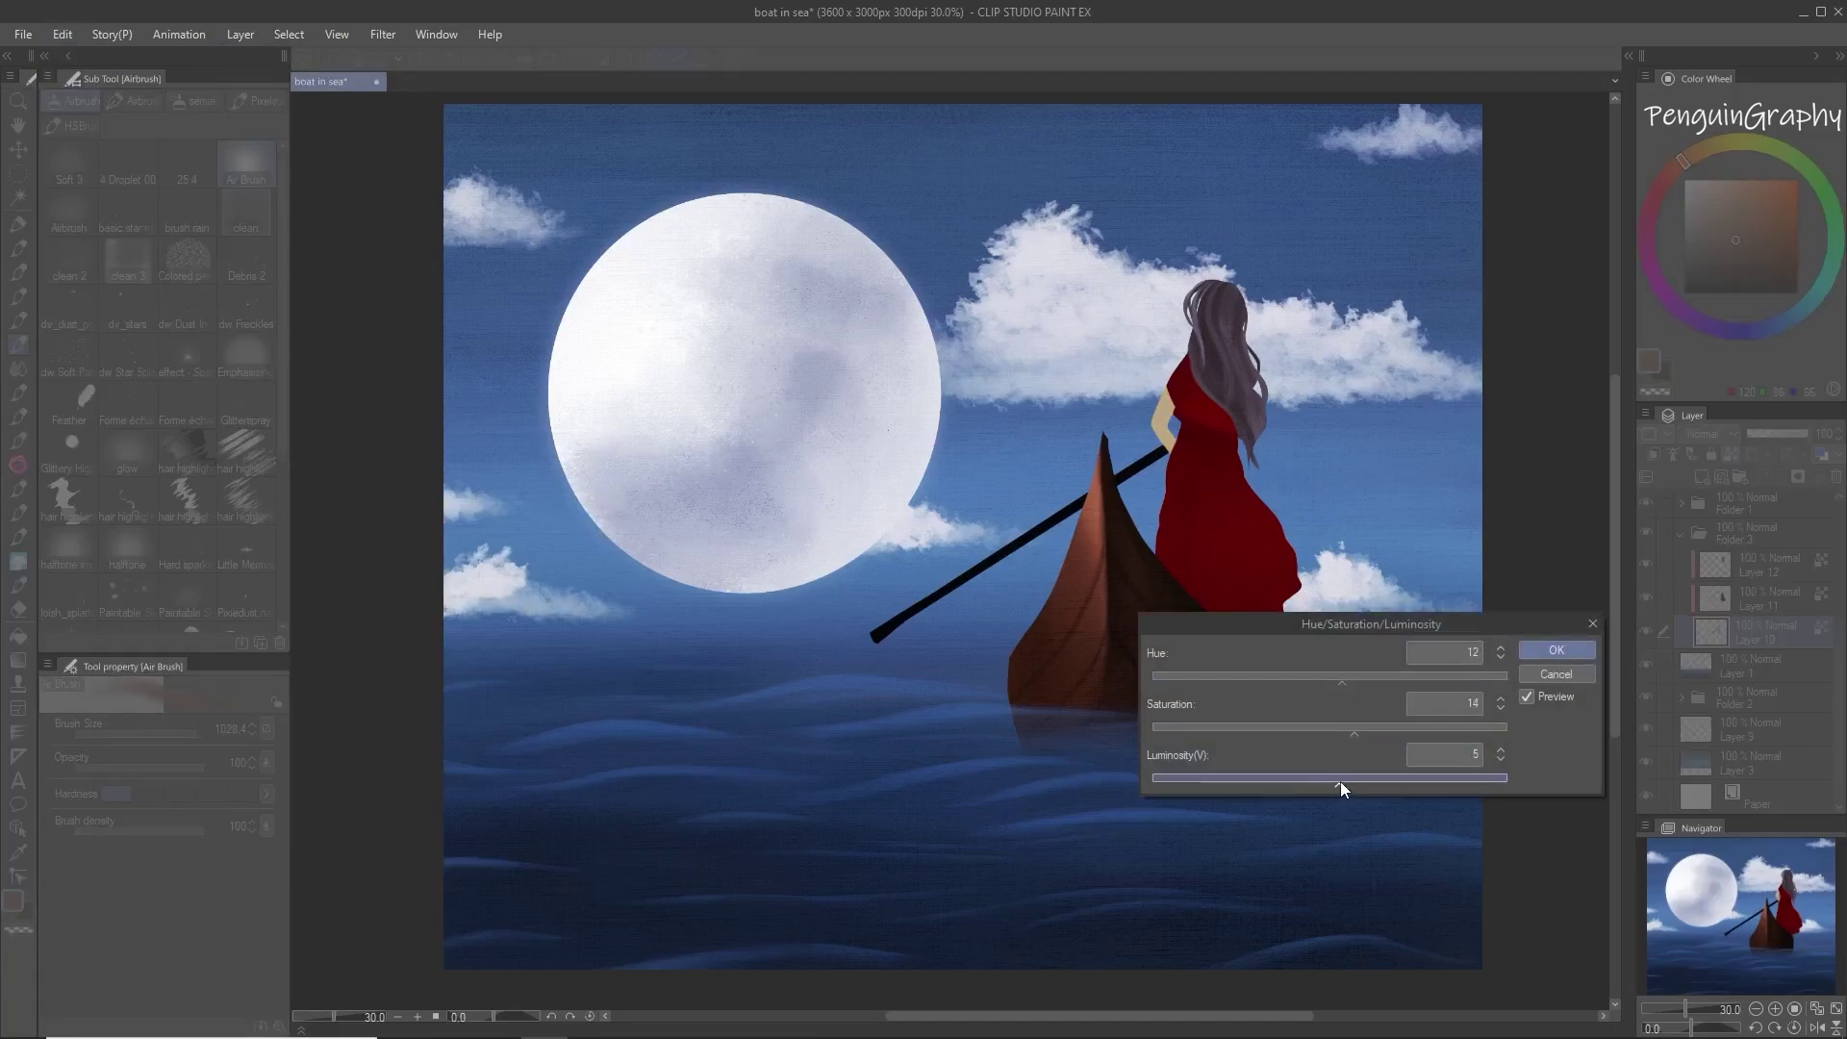
{"action": "left_click", "coordinate": [1345, 730]}
{"action": "left_click", "coordinate": [1339, 679]}
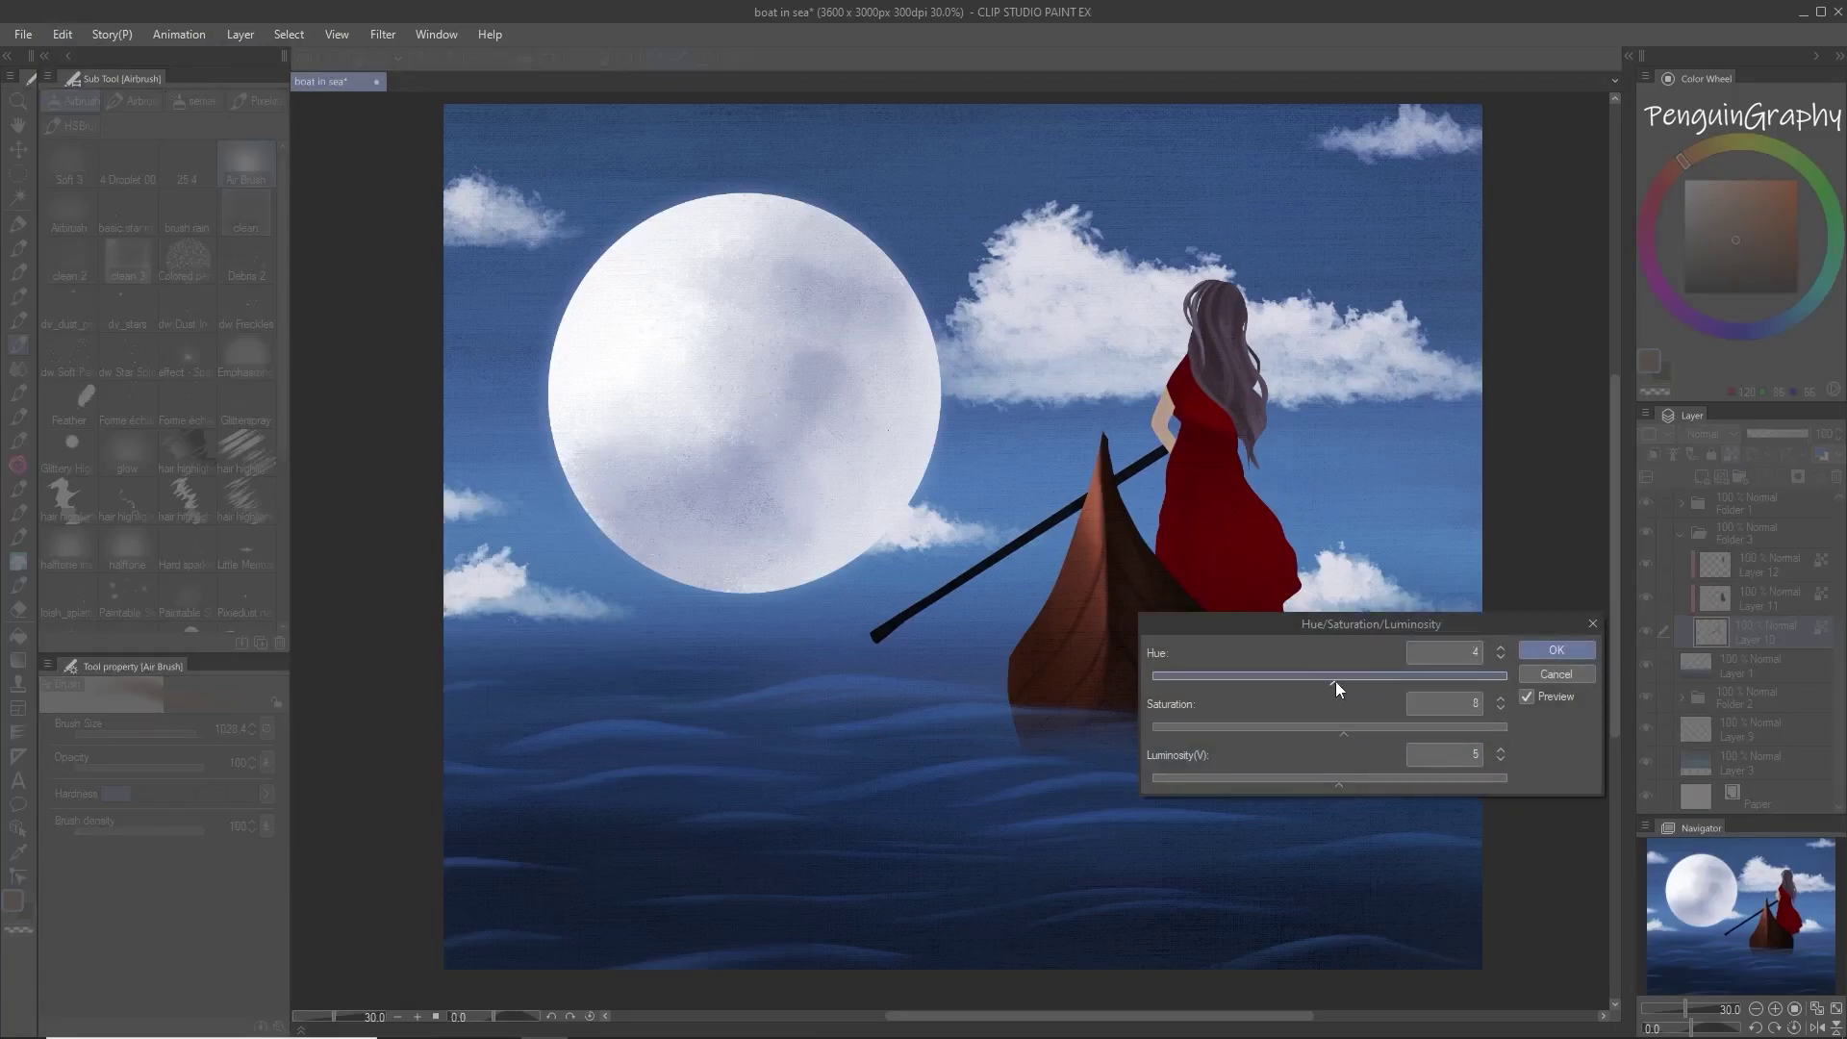
{"action": "left_click", "coordinate": [1553, 654]}
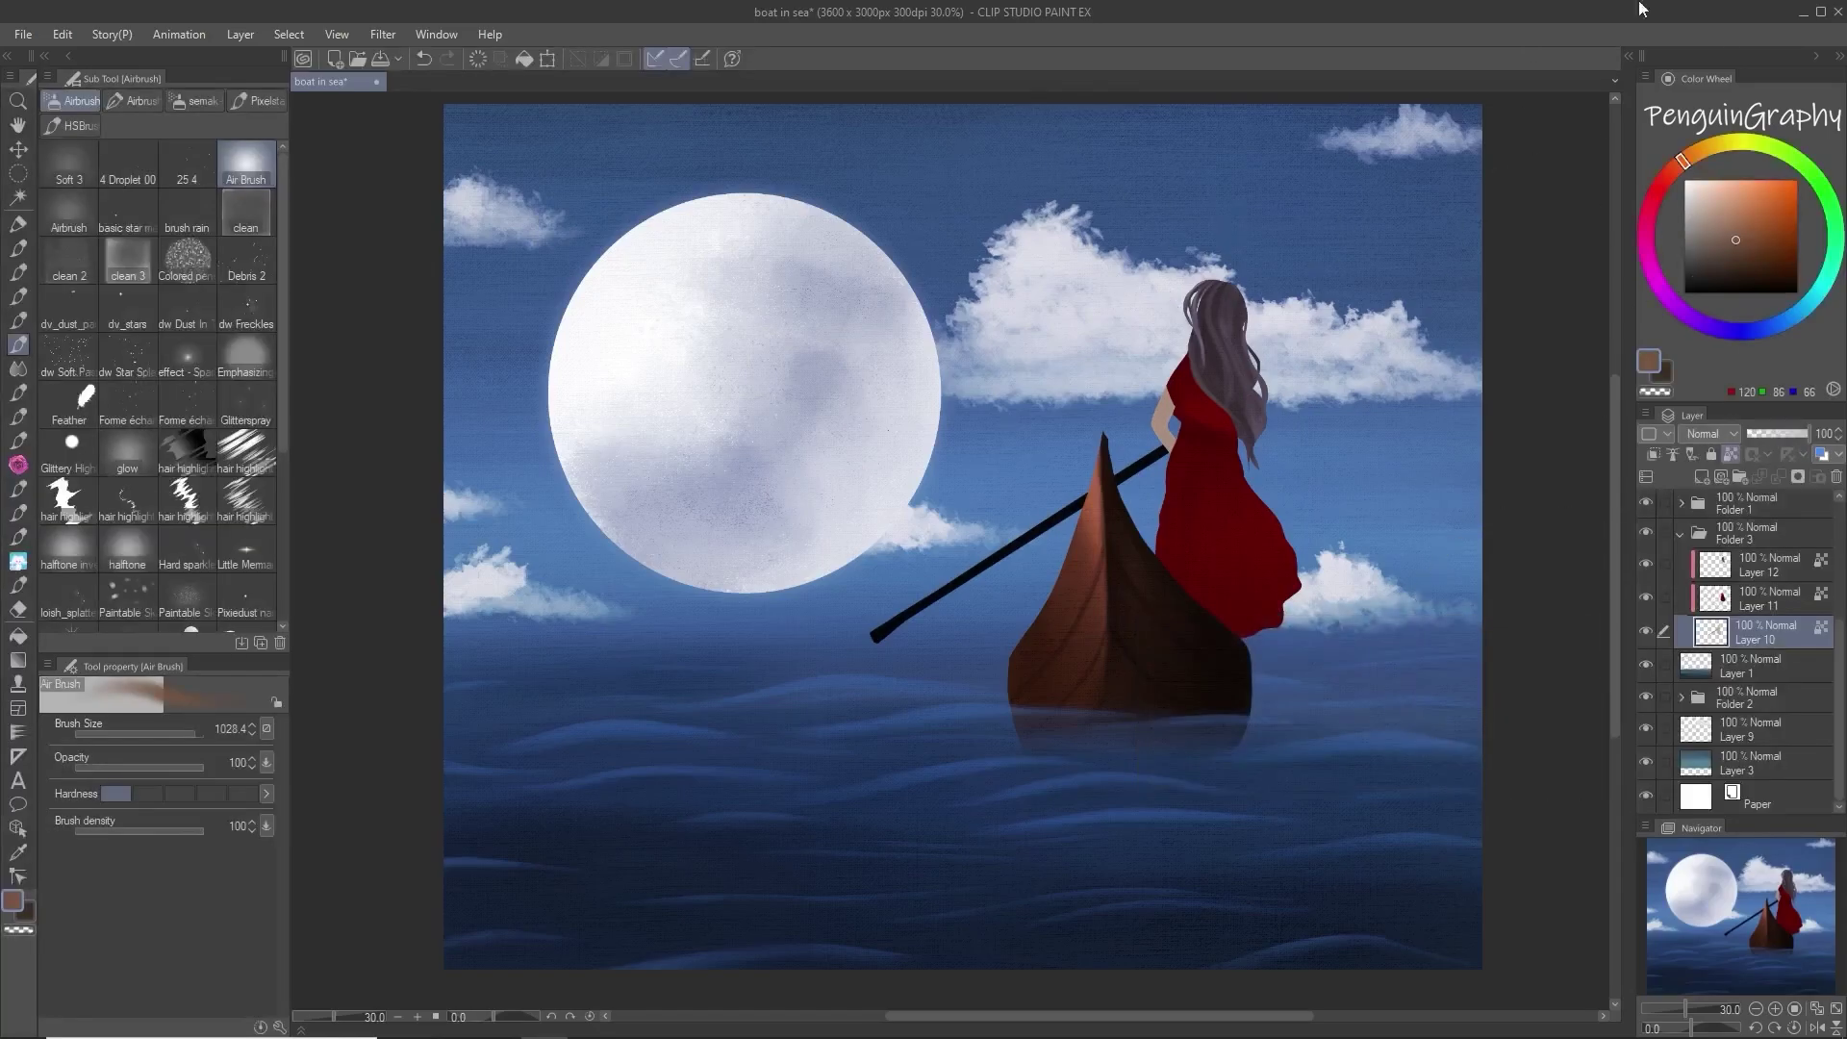
Step: Intensify the red dress on Layer 11 with saturation 49, luminosity 2 and a slight negative hue shift
{"action": "left_click", "coordinate": [1759, 608]}
{"action": "left_click", "coordinate": [62, 34]}
{"action": "mouse_move", "coordinate": [192, 497]}
{"action": "left_click", "coordinate": [380, 524]}
{"action": "left_click", "coordinate": [1324, 731]}
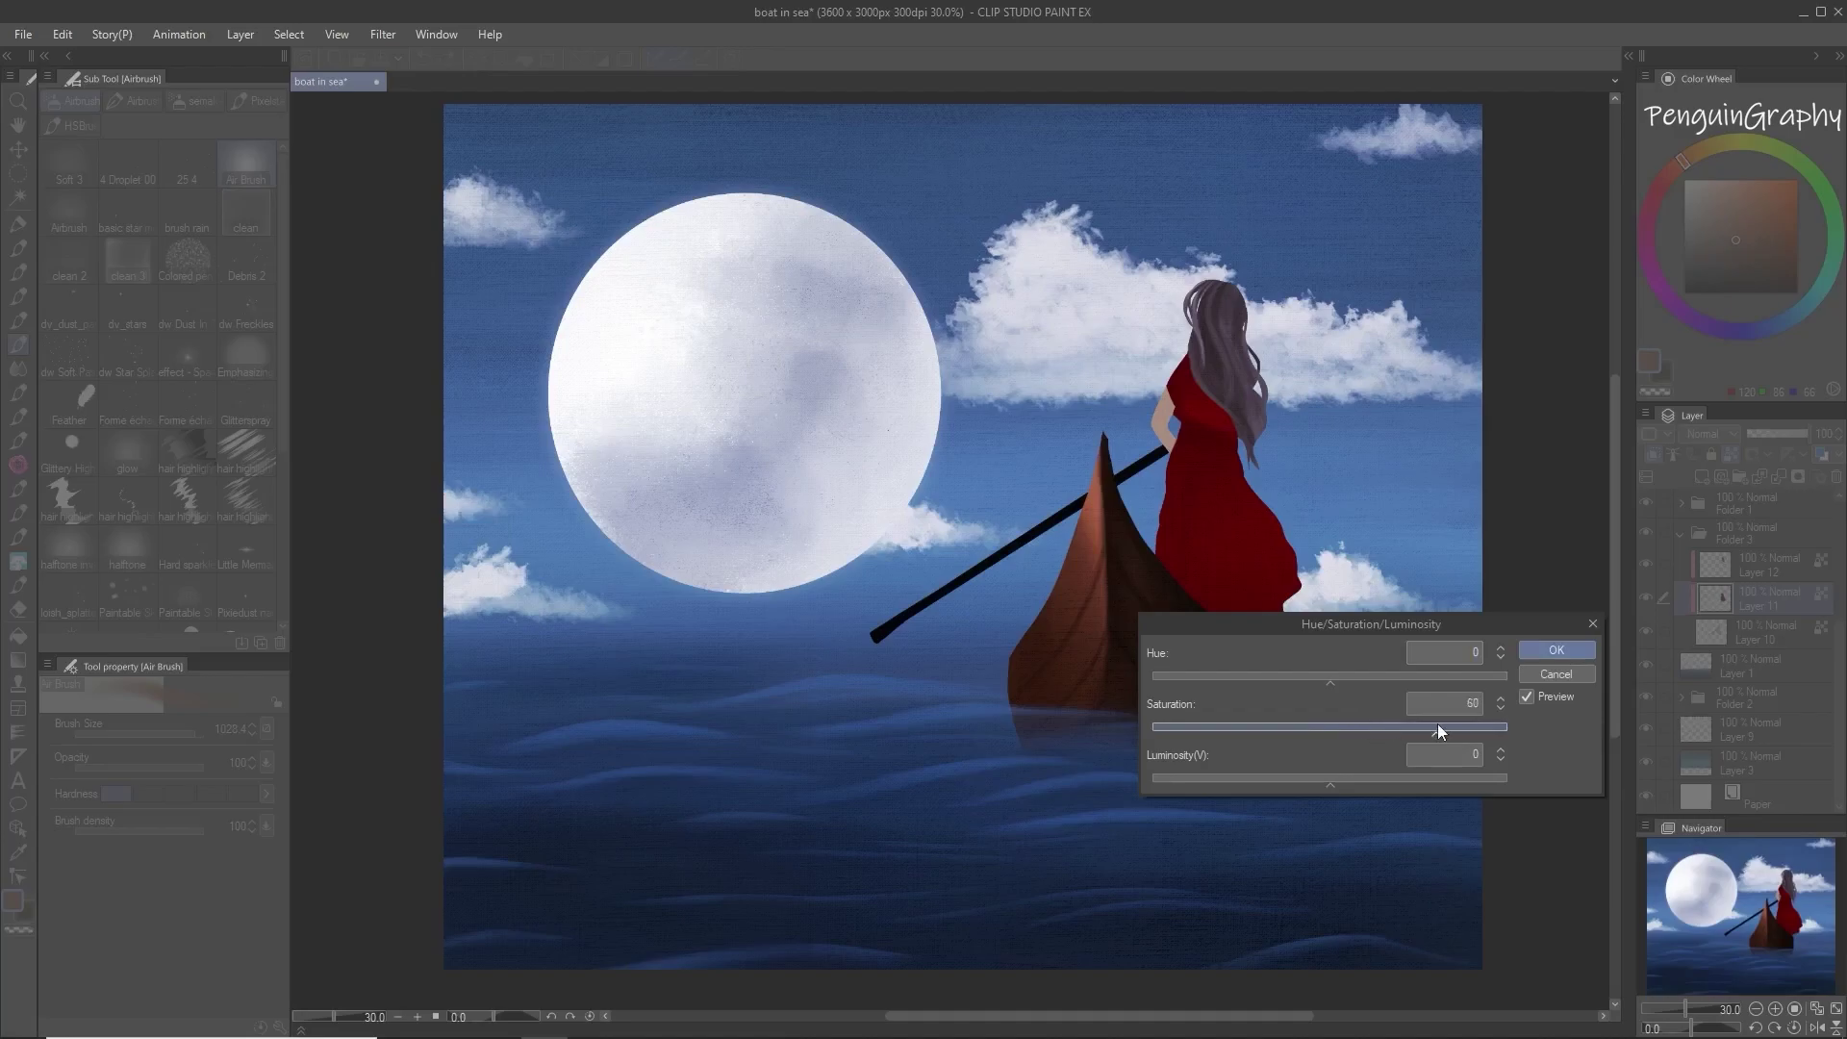
{"action": "left_click_drag", "start_coordinate": [1439, 724], "coordinate": [1418, 726]}
{"action": "left_click_drag", "start_coordinate": [1360, 673], "coordinate": [1325, 681]}
{"action": "left_click_drag", "start_coordinate": [1319, 782], "coordinate": [1335, 781]}
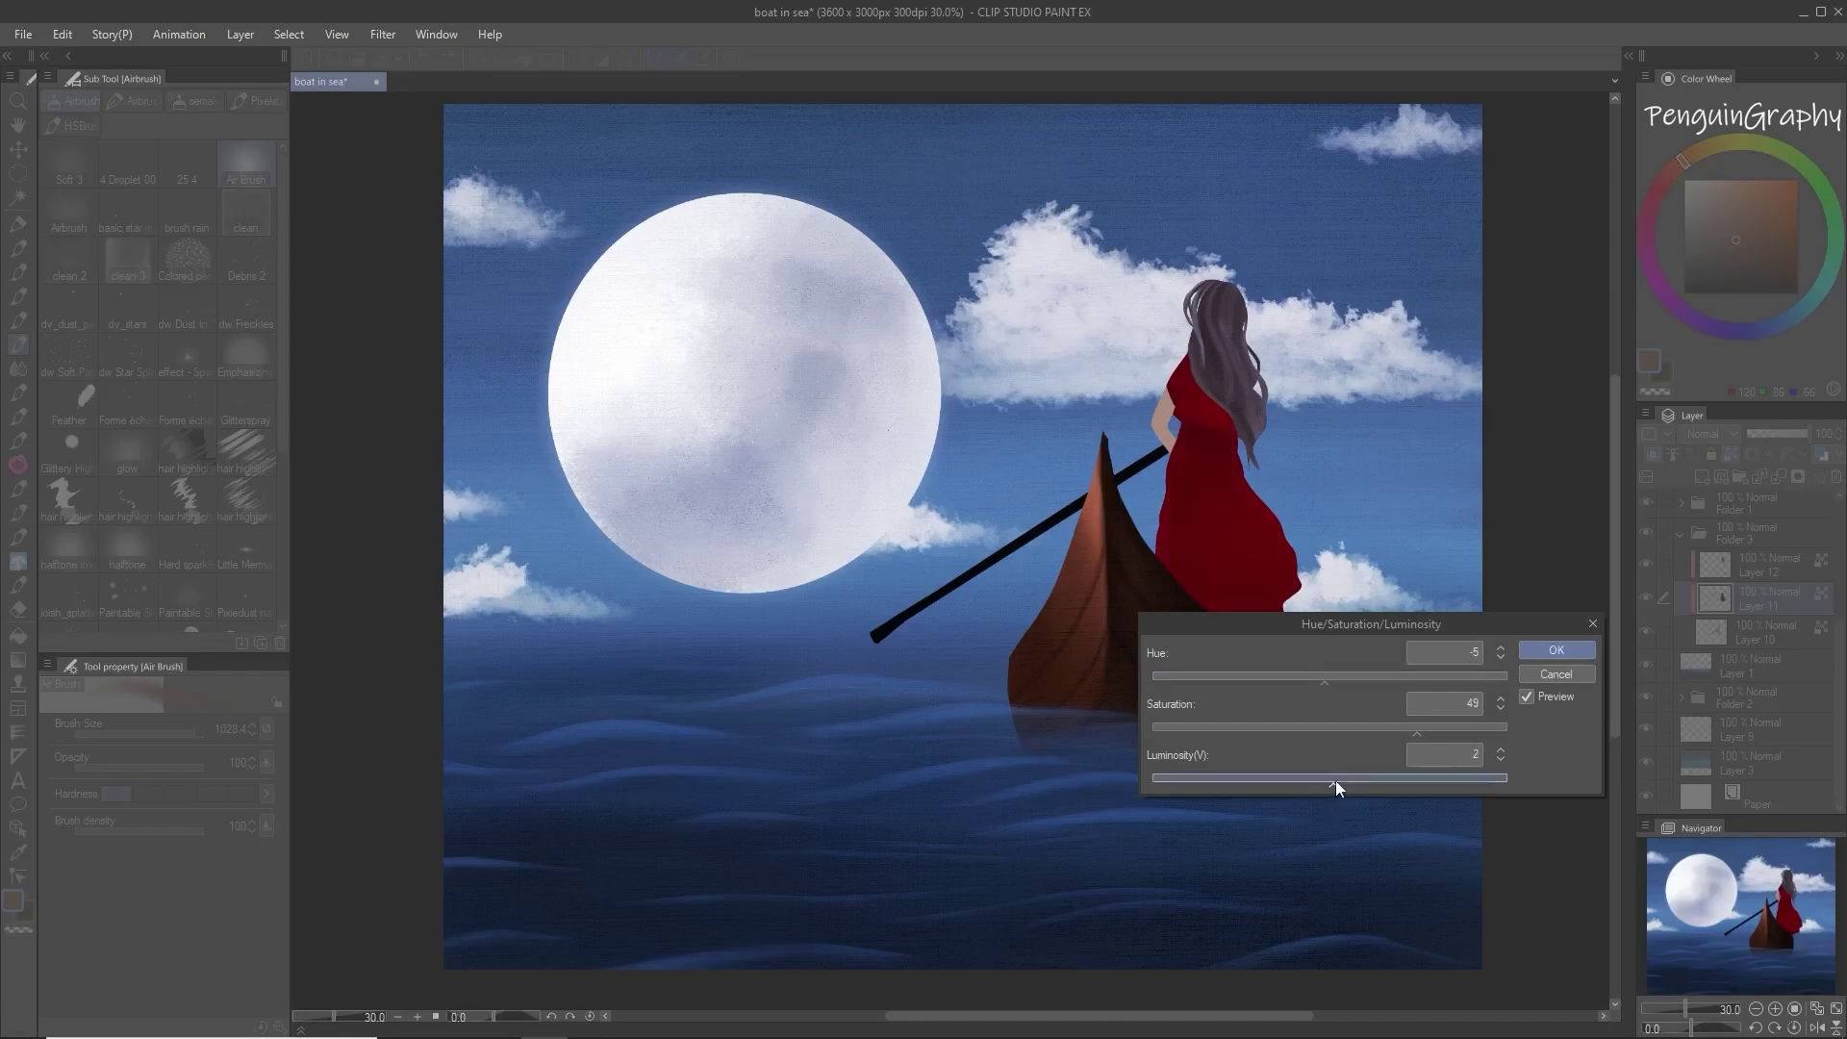
{"action": "left_click", "coordinate": [1563, 650]}
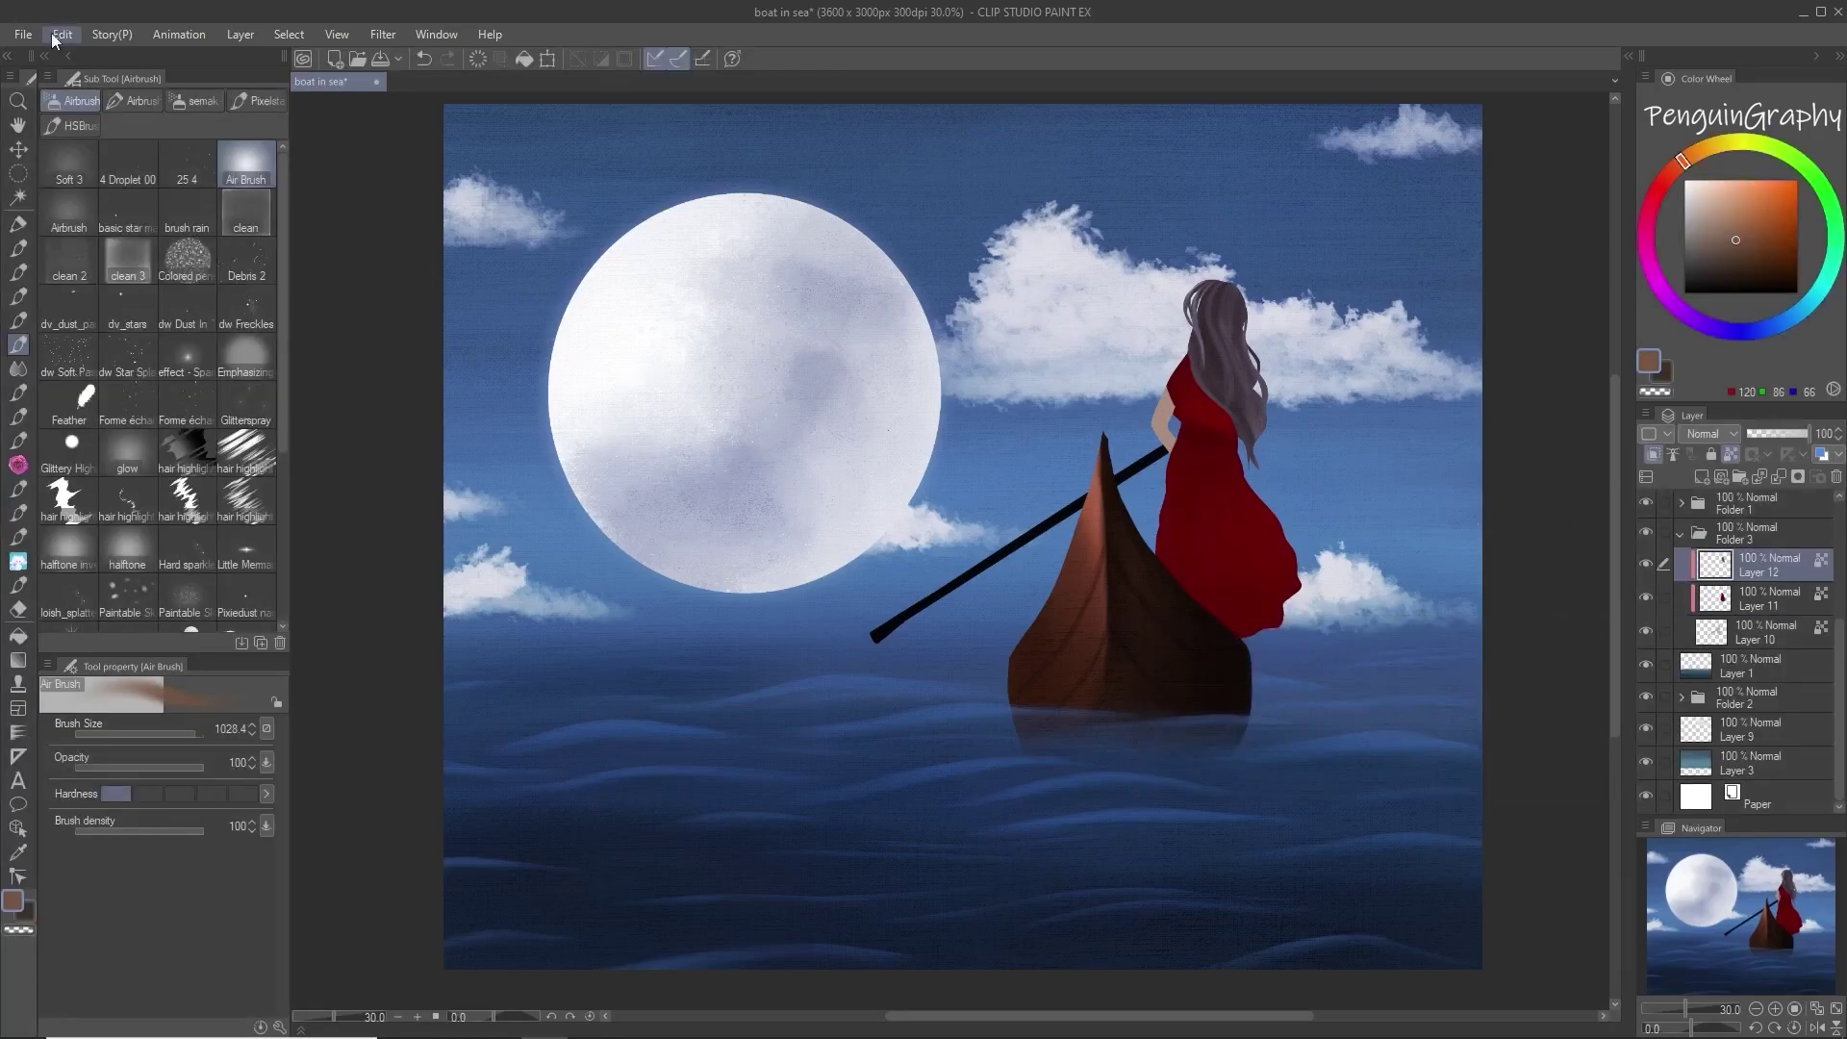
Step: Recolour the hair on Layer 12 to a golden brown with hue 11 and saturation 30
{"action": "left_click", "coordinate": [61, 36]}
{"action": "mouse_move", "coordinate": [215, 495]}
{"action": "left_click", "coordinate": [433, 567]}
{"action": "mouse_move", "coordinate": [1355, 678]}
{"action": "left_mouse_down"}
{"action": "mouse_move", "coordinate": [1282, 685]}
{"action": "mouse_move", "coordinate": [1440, 684]}
{"action": "mouse_move", "coordinate": [1351, 690]}
{"action": "mouse_move", "coordinate": [1422, 725]}
{"action": "mouse_move", "coordinate": [1383, 728]}
{"action": "mouse_move", "coordinate": [1347, 682]}
{"action": "left_mouse_up"}
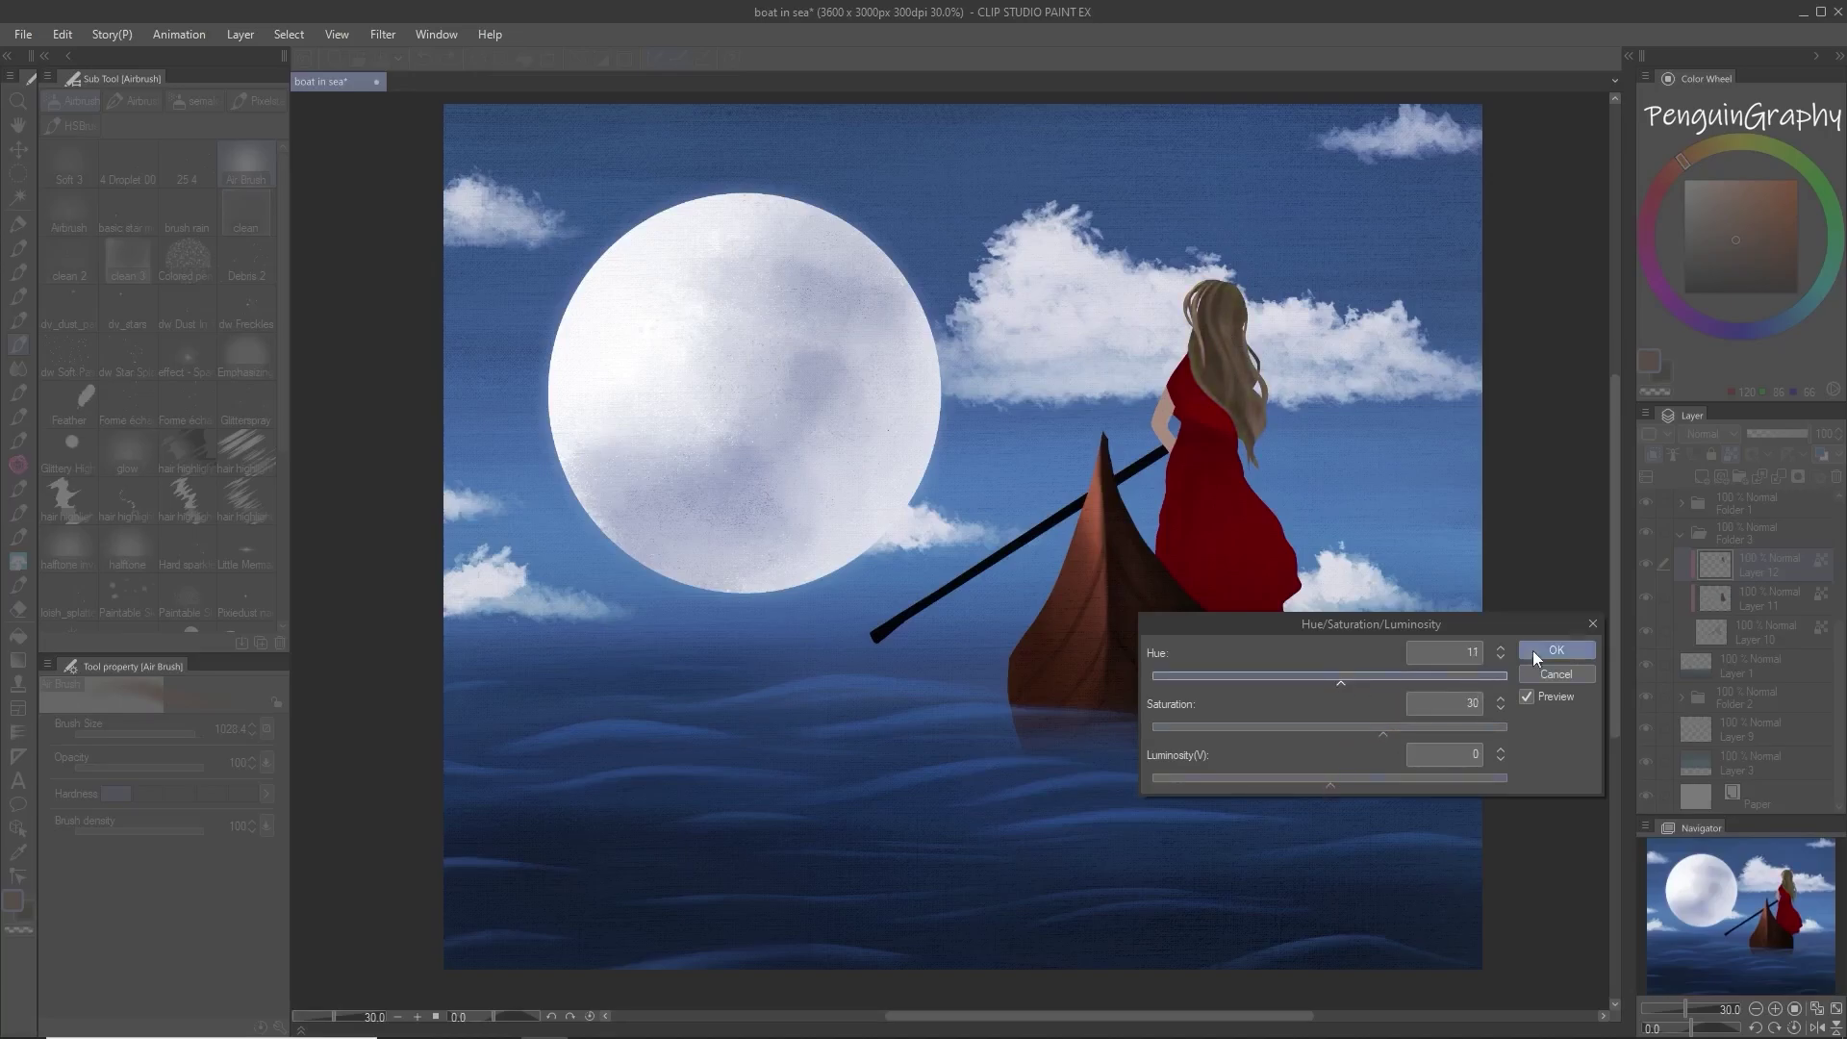
{"action": "left_click", "coordinate": [1549, 650]}
Step: Adjust the hair layer's Brightness/Contrast to brightness -1 and contrast 24
{"action": "left_click", "coordinate": [62, 34]}
{"action": "mouse_move", "coordinate": [145, 504]}
{"action": "left_click", "coordinate": [404, 503]}
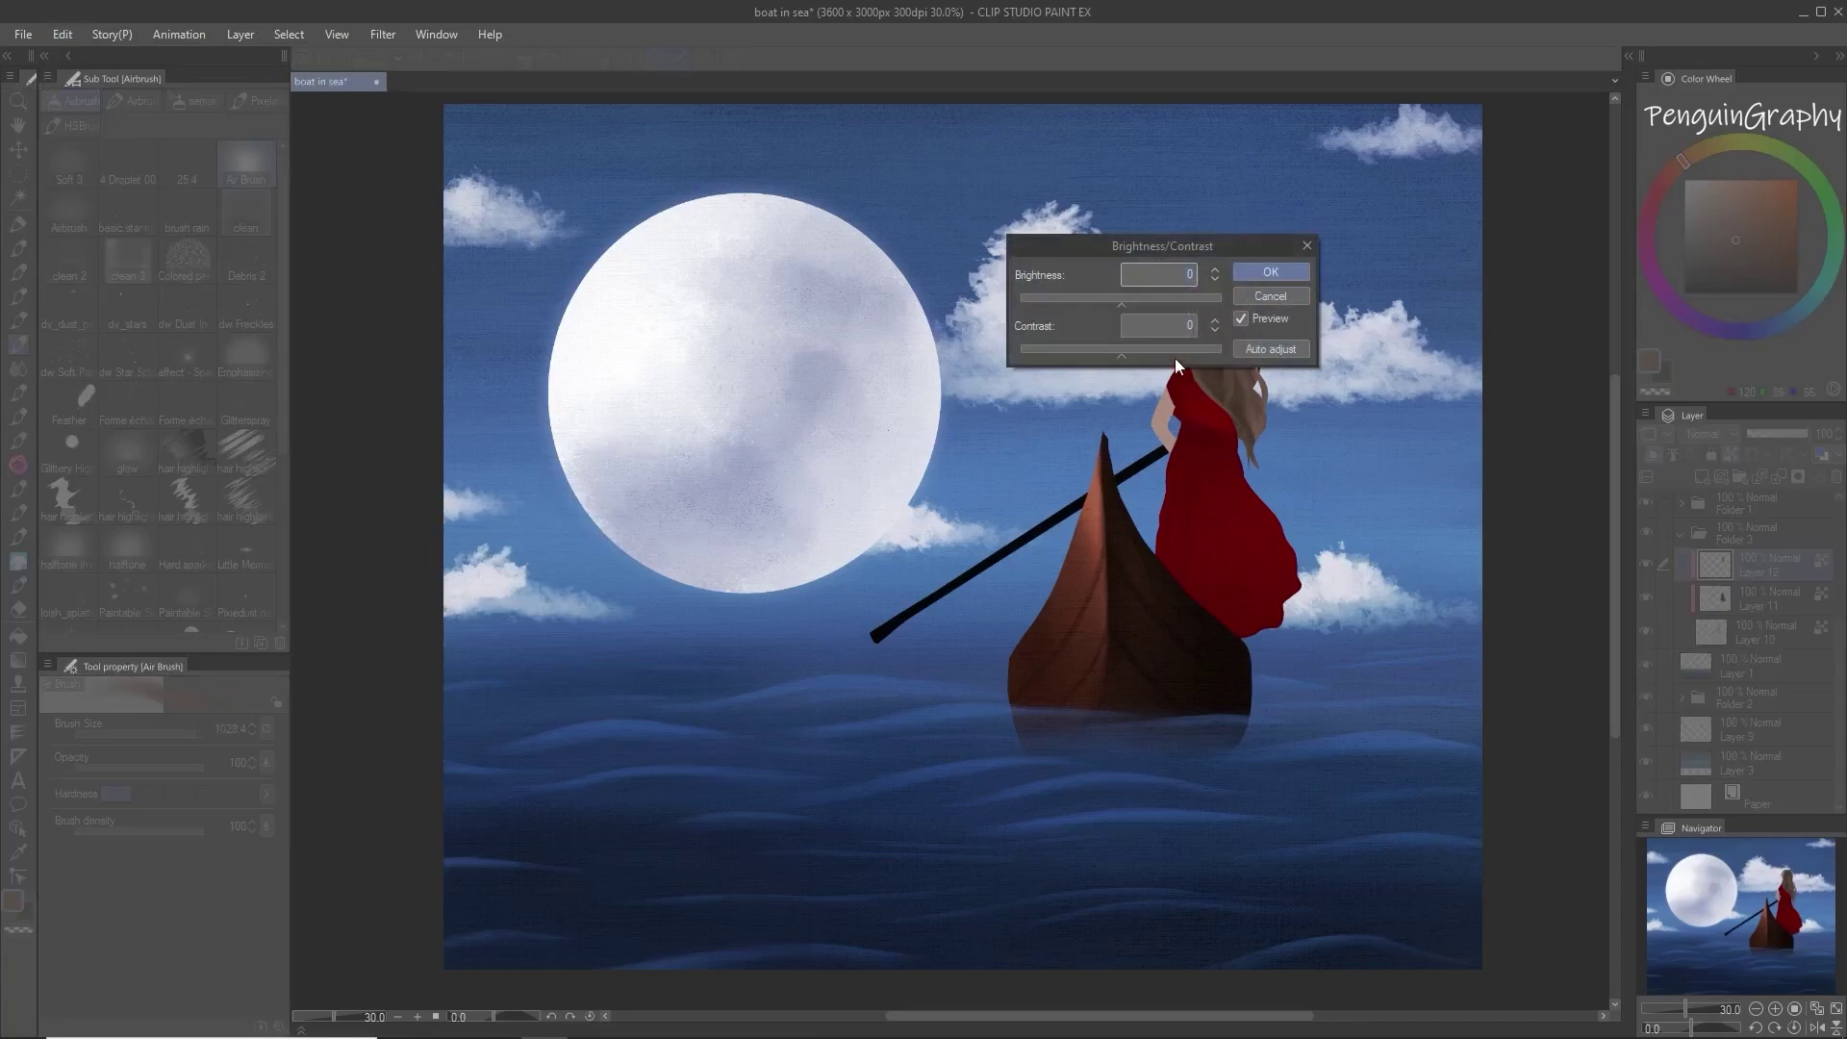
{"action": "left_click_drag", "start_coordinate": [1164, 246], "coordinate": [887, 315]}
{"action": "left_click", "coordinate": [992, 418]}
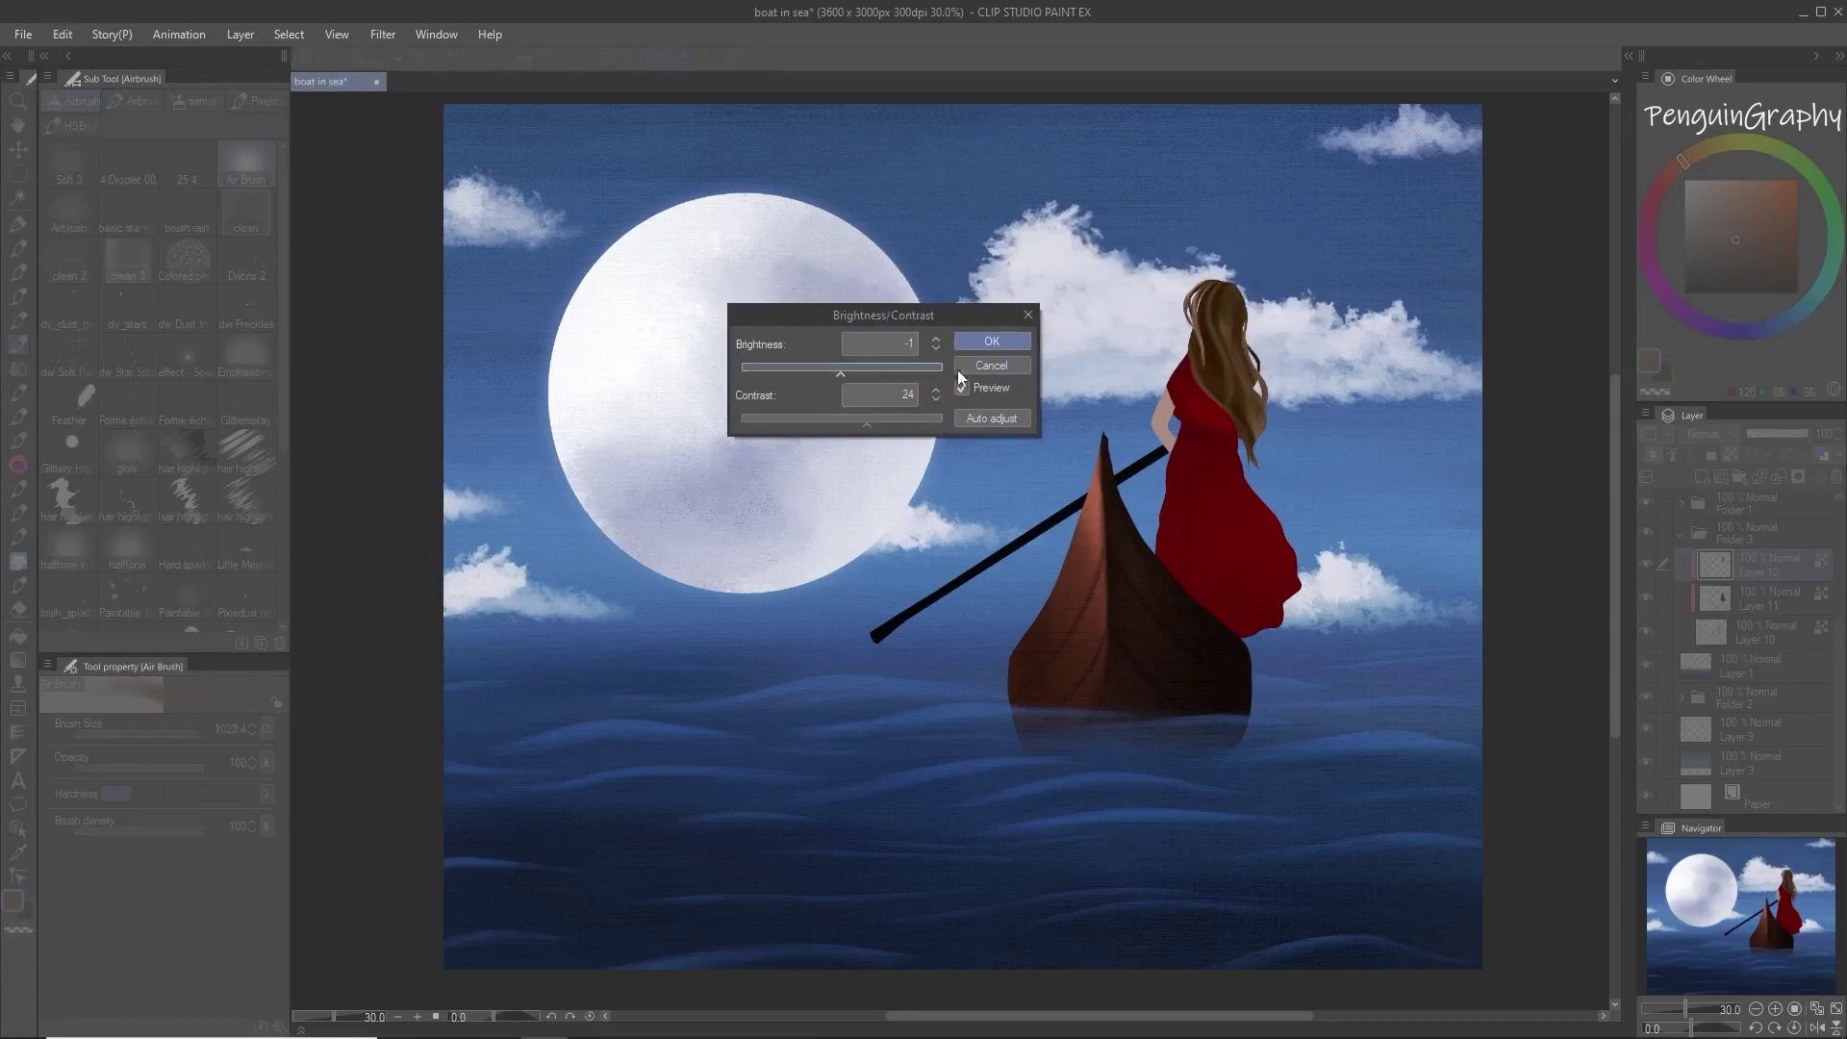
{"action": "left_click", "coordinate": [992, 341]}
Step: Adjust the brightness and contrast of the skin on Layer 10
{"action": "left_click", "coordinate": [1760, 632]}
{"action": "left_click", "coordinate": [62, 35]}
{"action": "mouse_move", "coordinate": [145, 496]}
{"action": "left_click", "coordinate": [404, 503]}
{"action": "left_click", "coordinate": [855, 417]}
{"action": "left_click_drag", "start_coordinate": [853, 375], "coordinate": [833, 372]}
{"action": "left_click", "coordinate": [866, 425]}
{"action": "left_click", "coordinate": [1025, 337]}
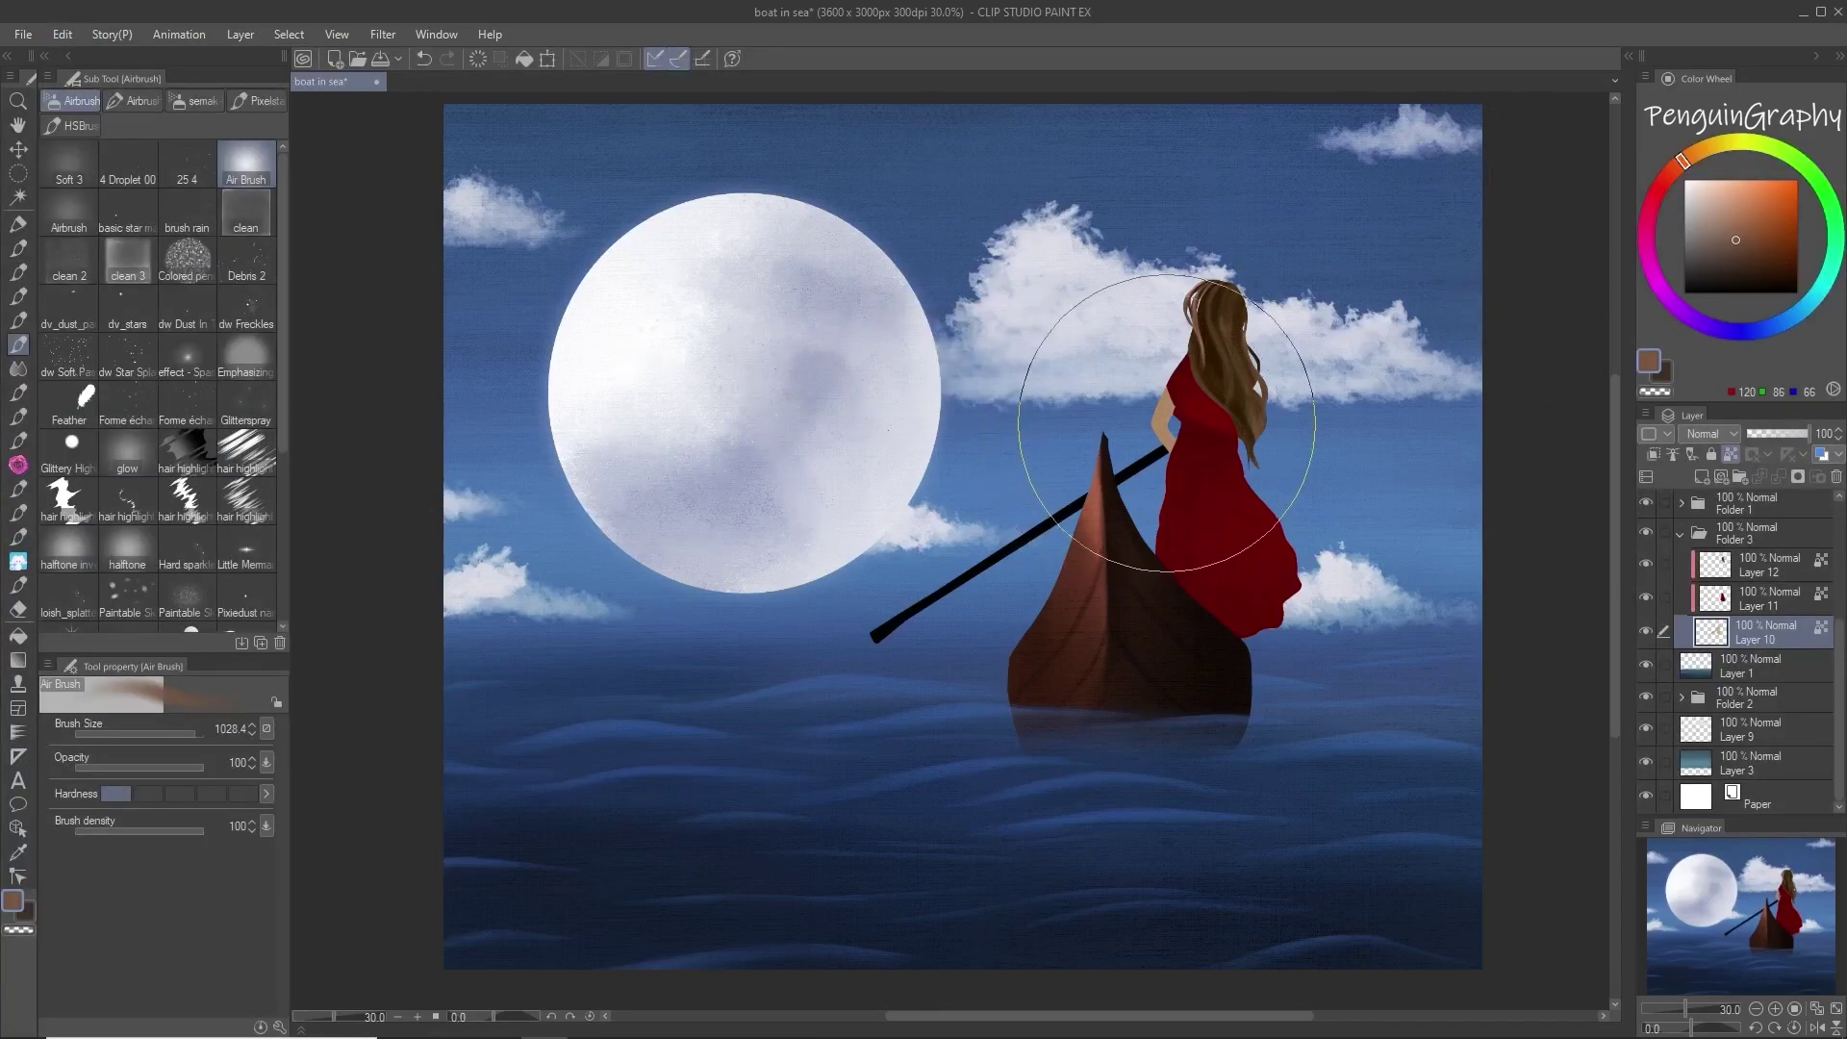
Step: Fine-tune the brightness and contrast of the red dress on Layer 11
{"action": "left_click", "coordinate": [1770, 598]}
{"action": "left_click", "coordinate": [61, 34]}
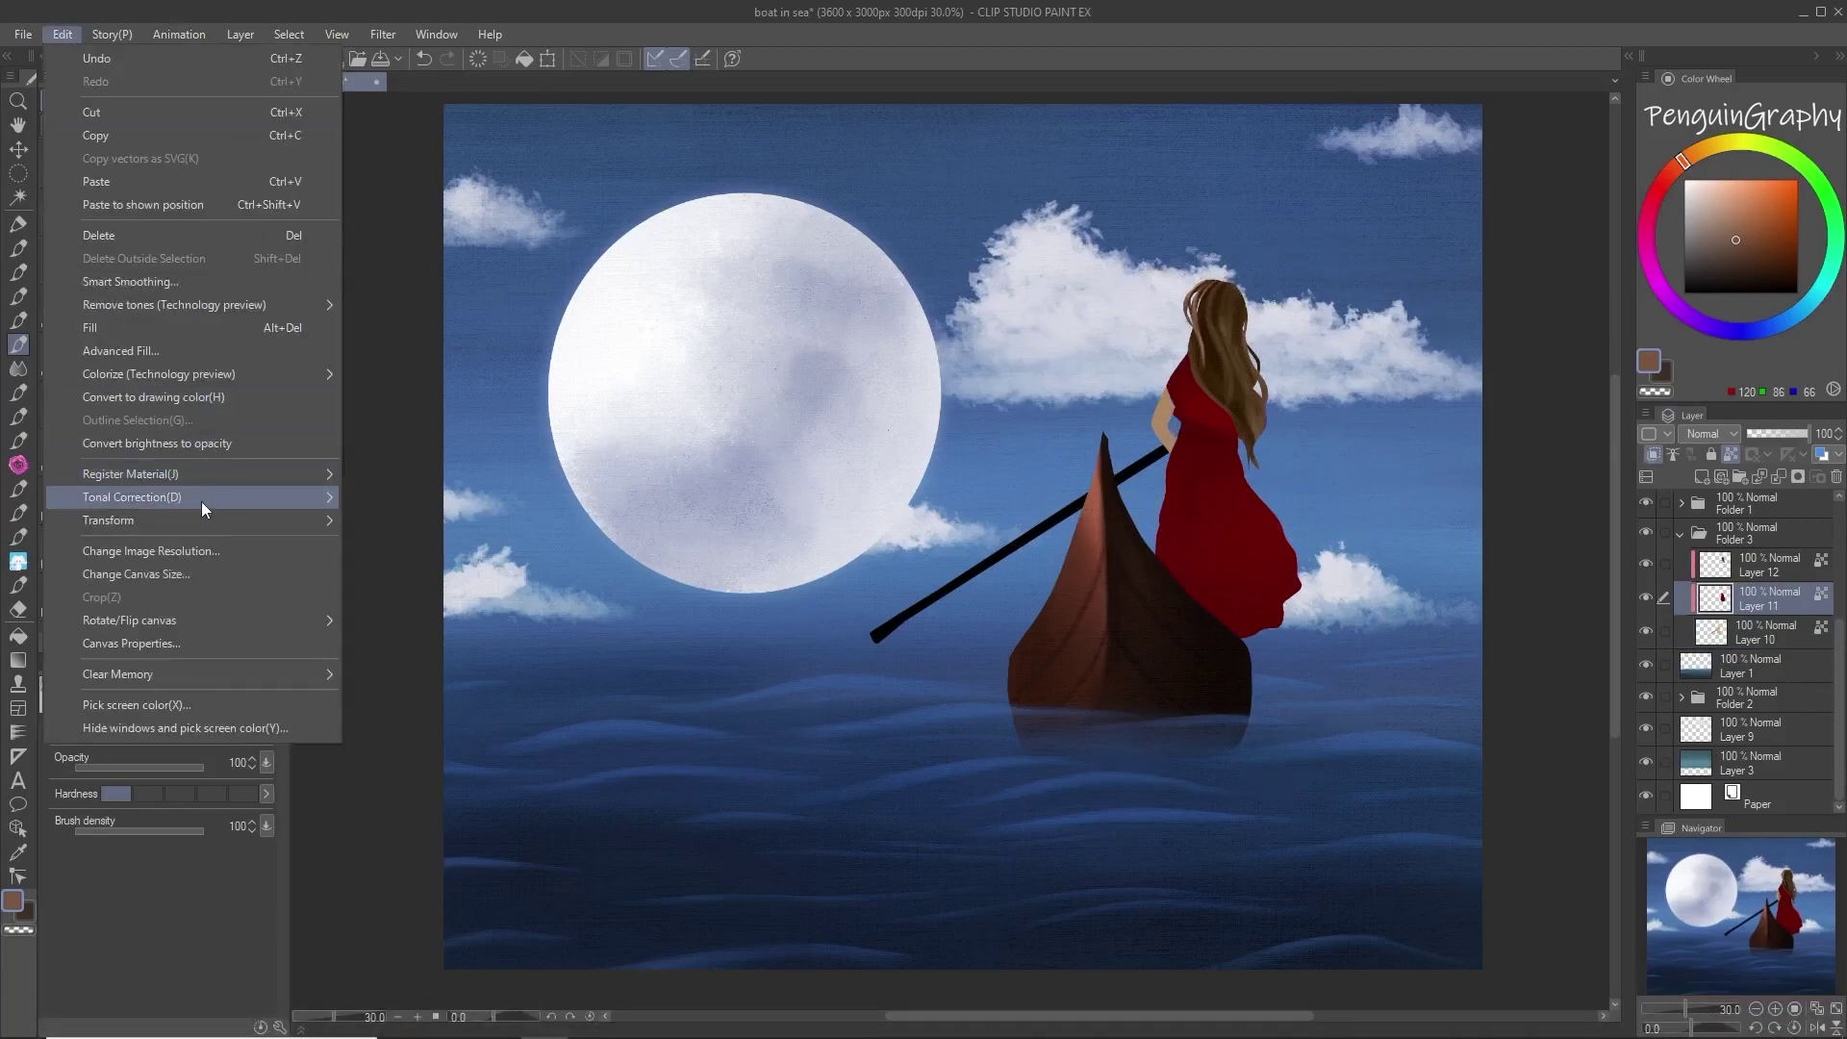
{"action": "left_click", "coordinate": [404, 487]}
{"action": "left_click", "coordinate": [867, 417]}
{"action": "left_click", "coordinate": [846, 370]}
{"action": "left_click", "coordinate": [853, 372]}
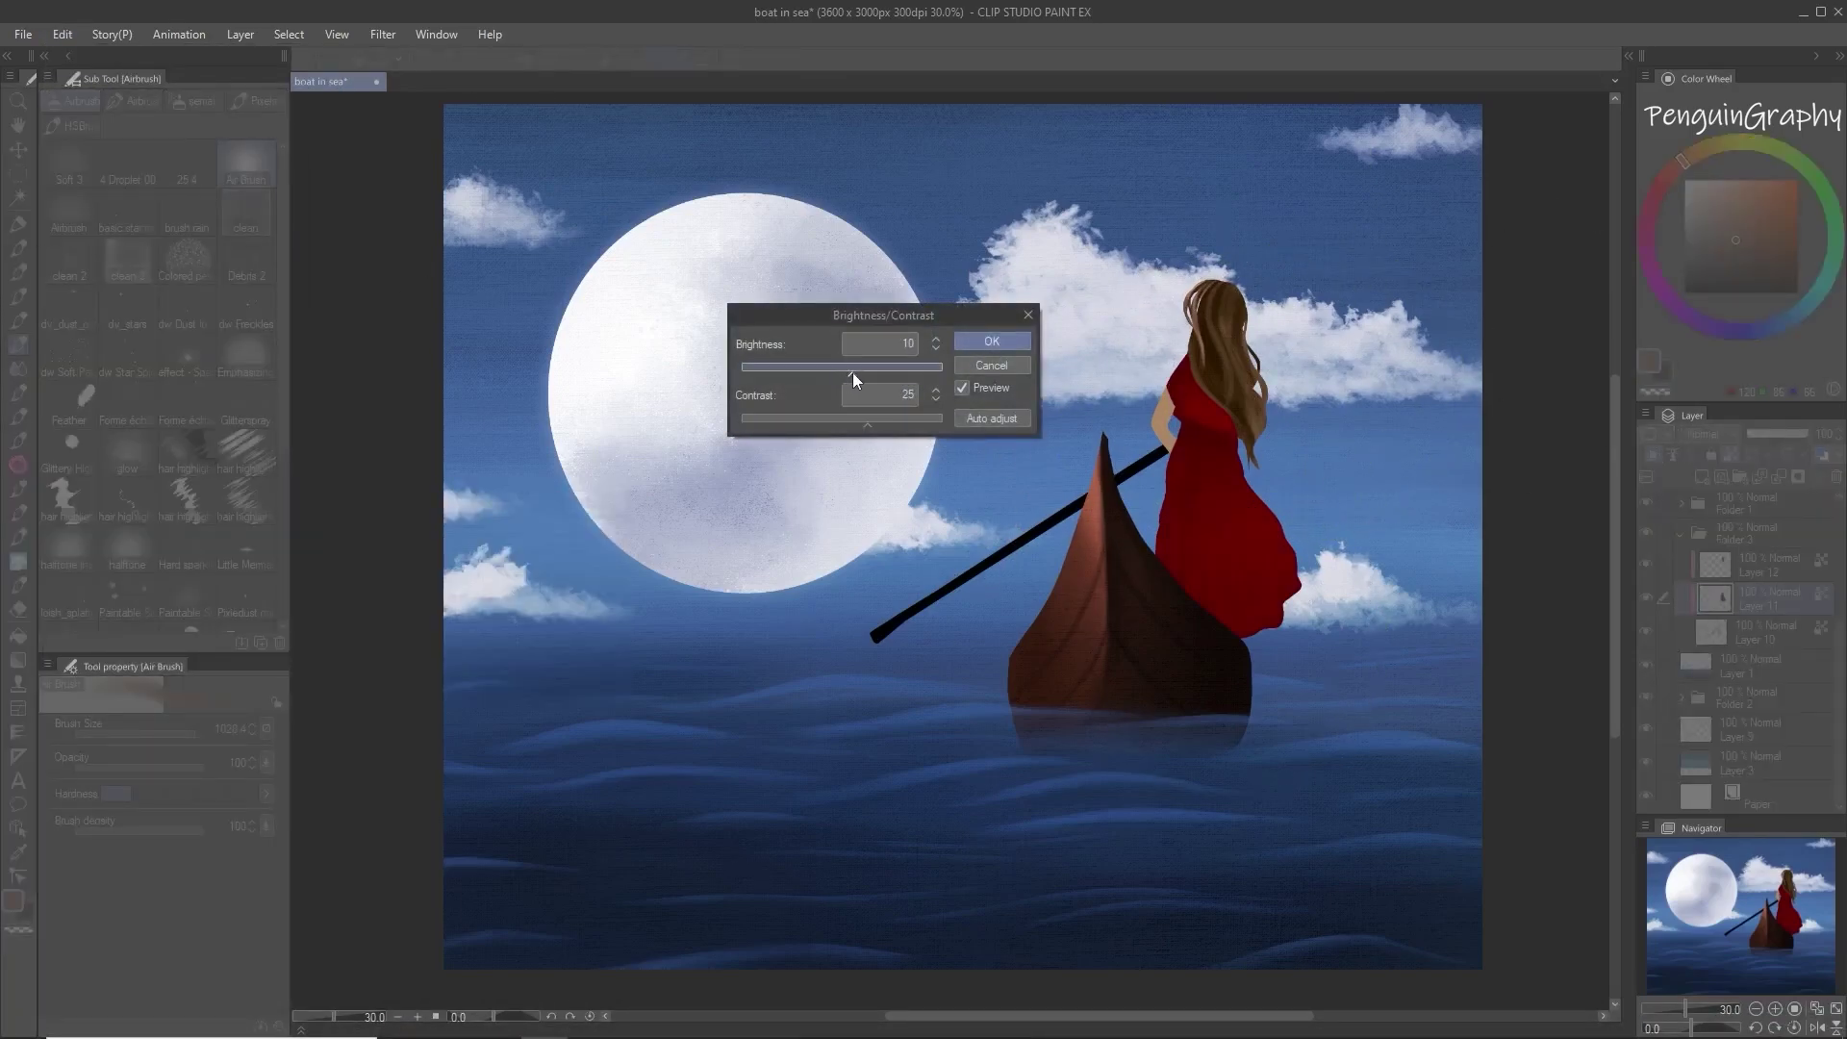
{"action": "left_click", "coordinate": [873, 420]}
{"action": "left_click", "coordinate": [843, 366]}
{"action": "left_click", "coordinate": [855, 419]}
{"action": "left_click", "coordinate": [973, 343]}
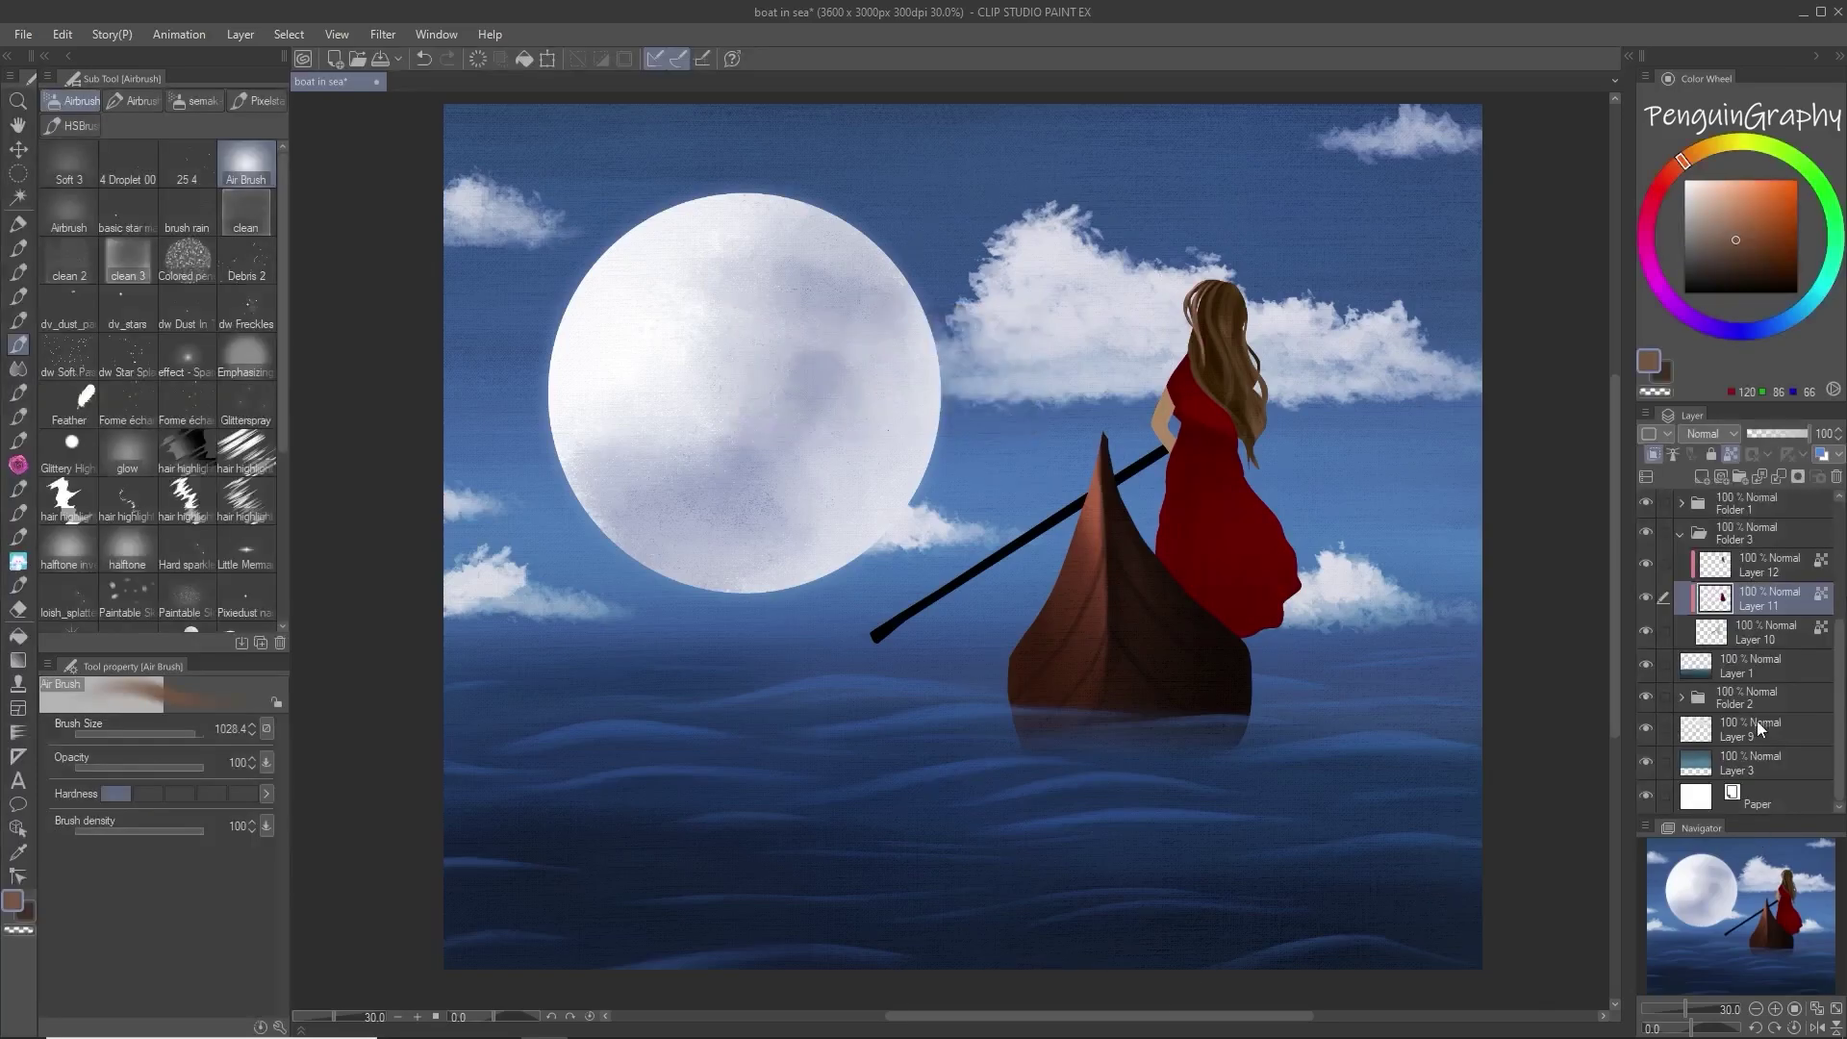
Step: Collapse Folder 3, which holds the woman's layers
{"action": "scroll", "coordinate": [1713, 719], "scroll_direction": "up", "scroll_amount": 2}
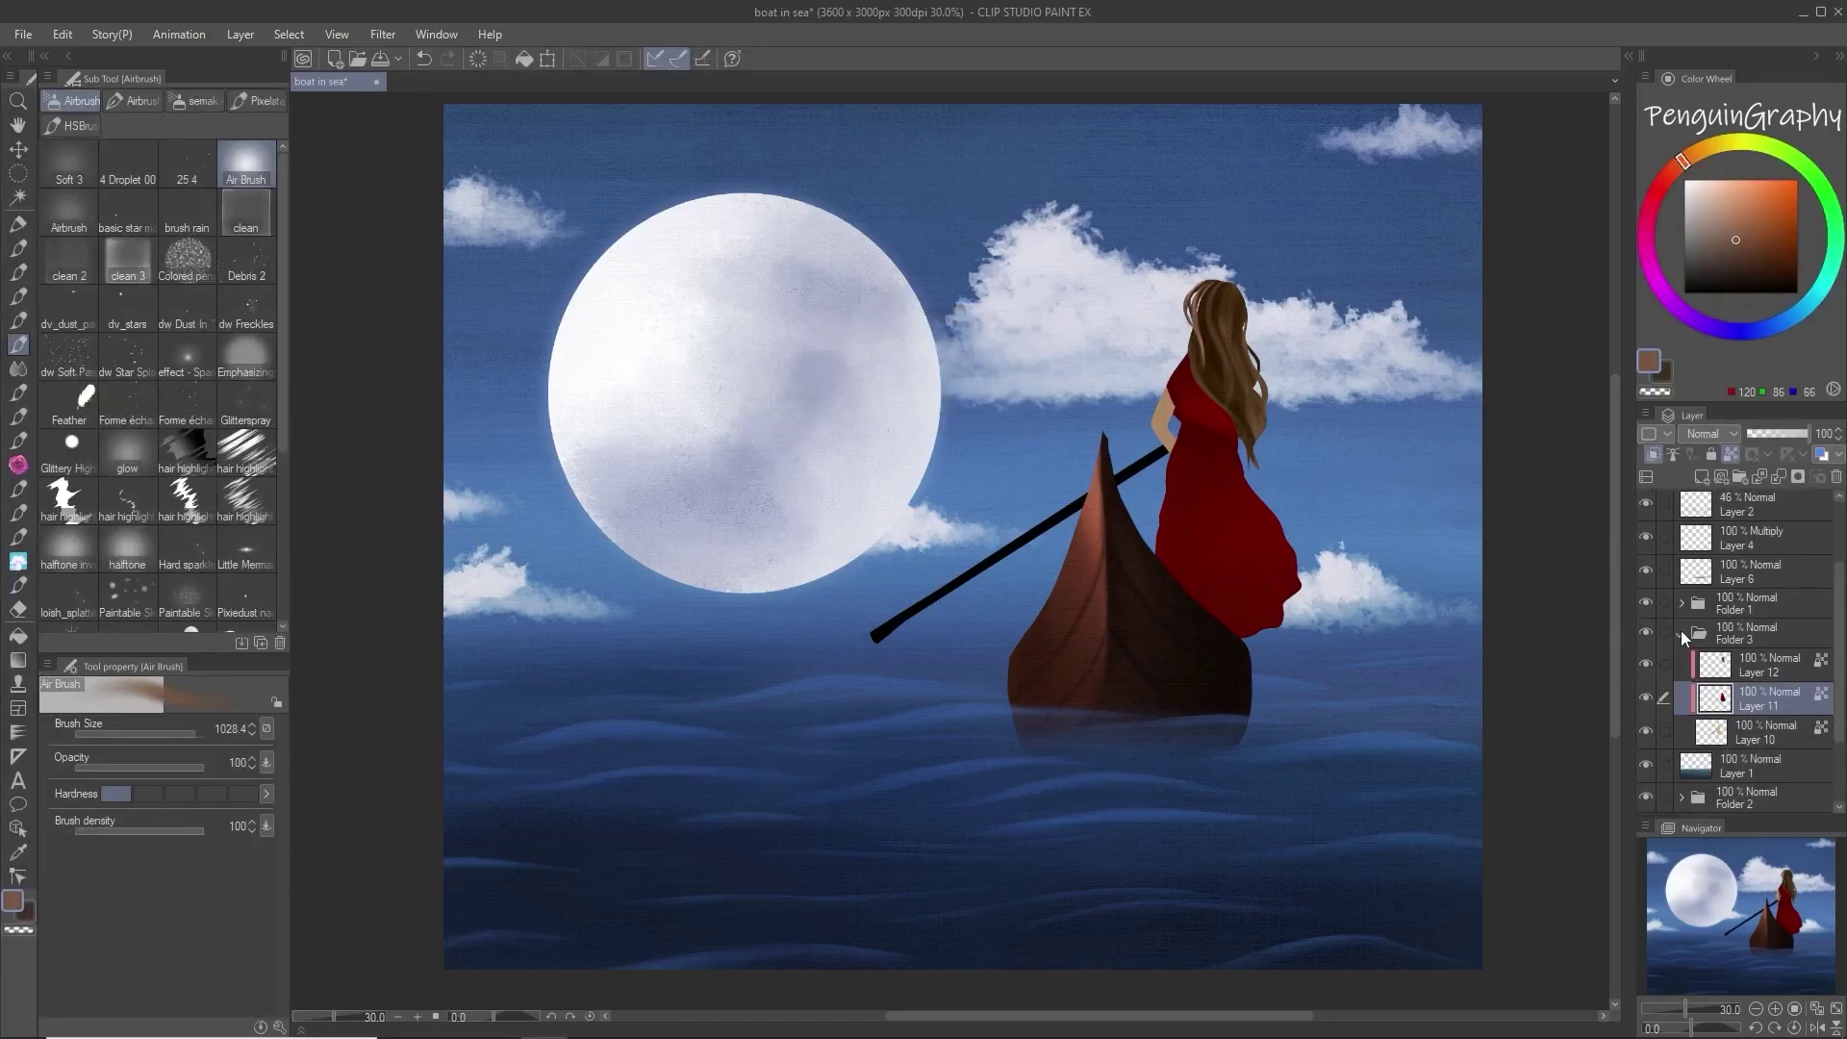
{"action": "left_click", "coordinate": [1682, 633]}
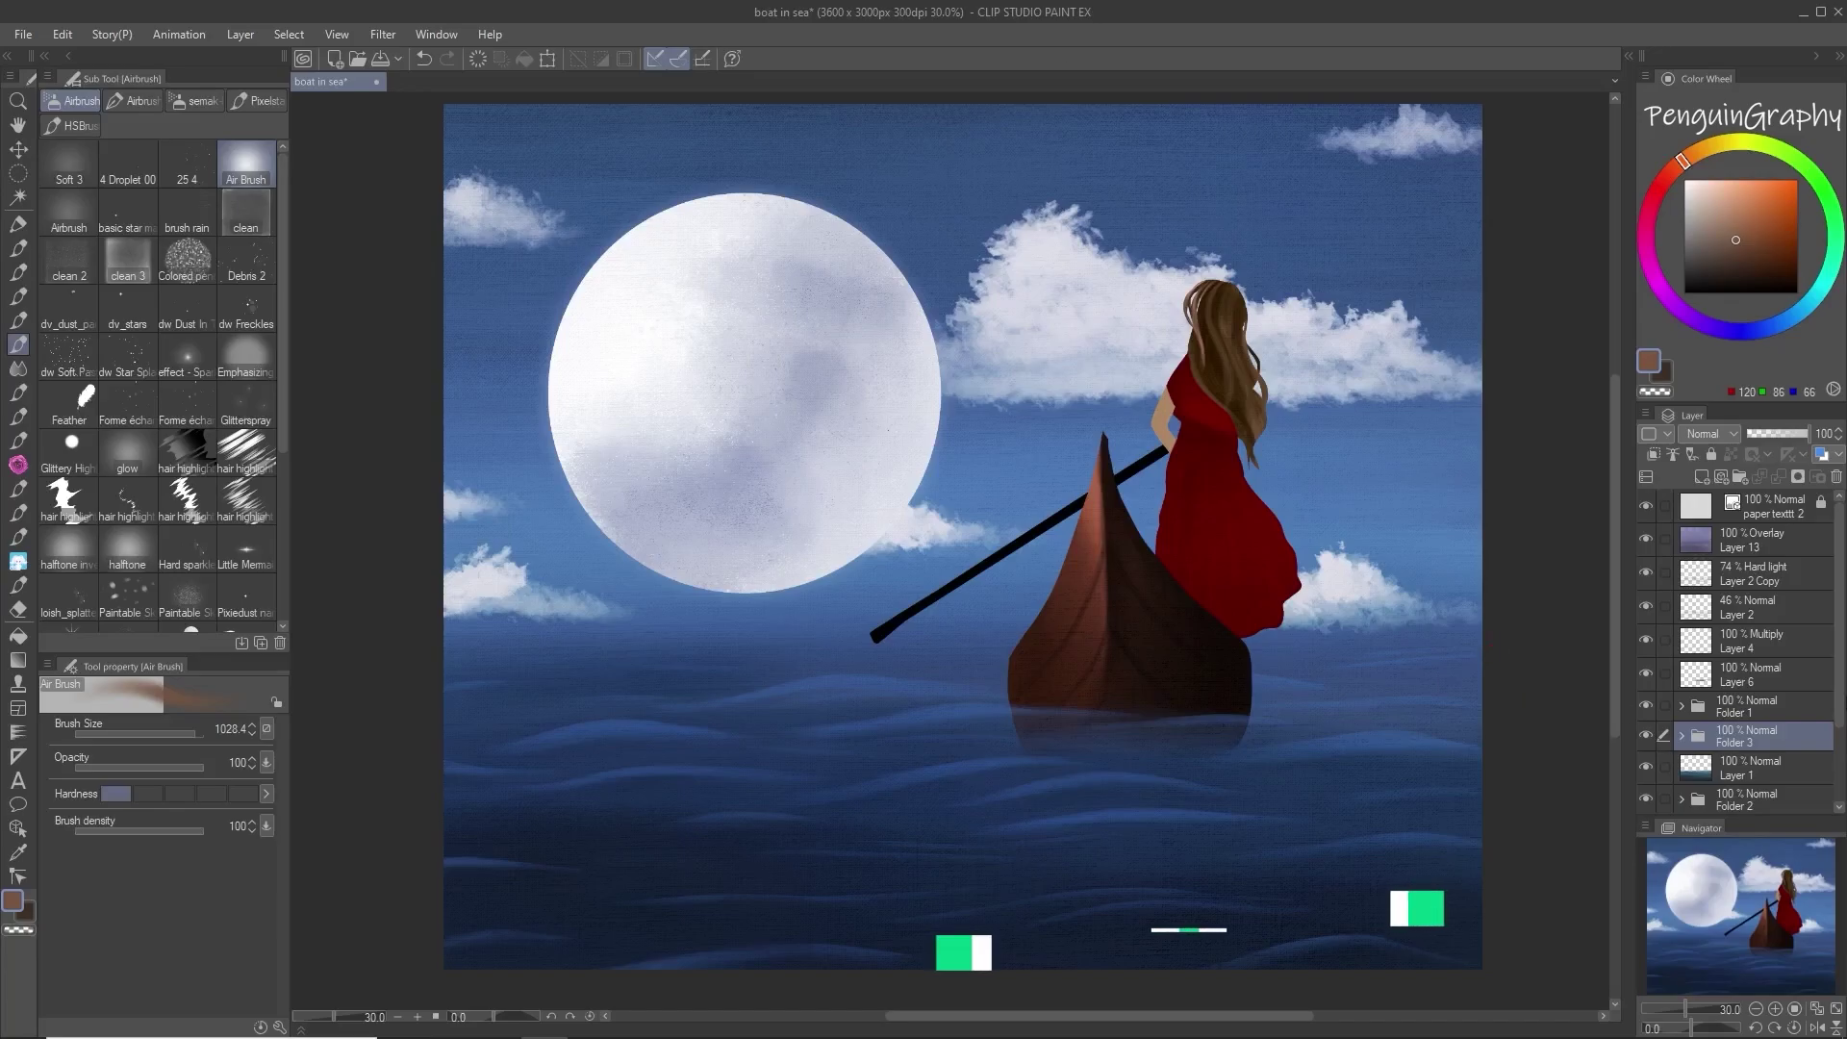
{"action": "left_click", "coordinate": [1682, 736]}
{"action": "left_click", "coordinate": [1681, 635]}
Step: Shift the boat on Layer 5 in Folder 1 to a more saturated orange-brown with Hue/Saturation/Luminosity
{"action": "left_click", "coordinate": [1682, 697]}
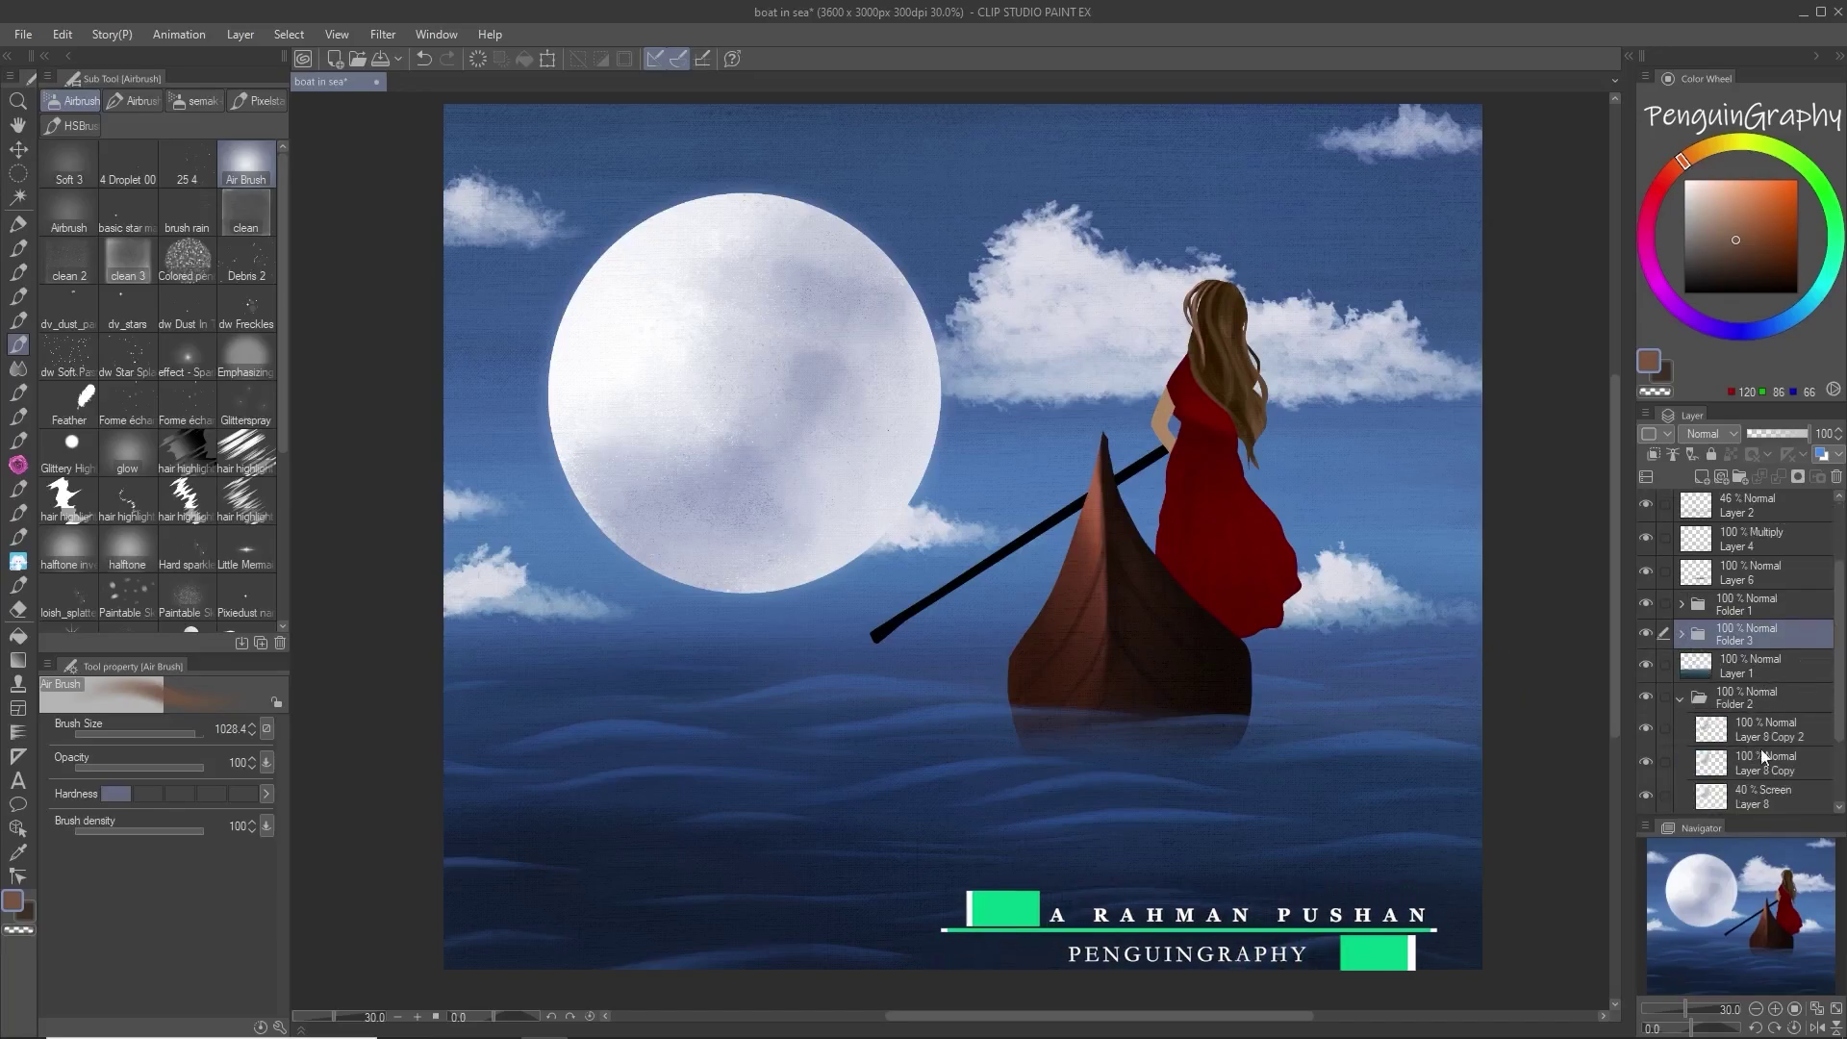
{"action": "left_click", "coordinate": [1682, 697]}
{"action": "left_click", "coordinate": [1682, 604]}
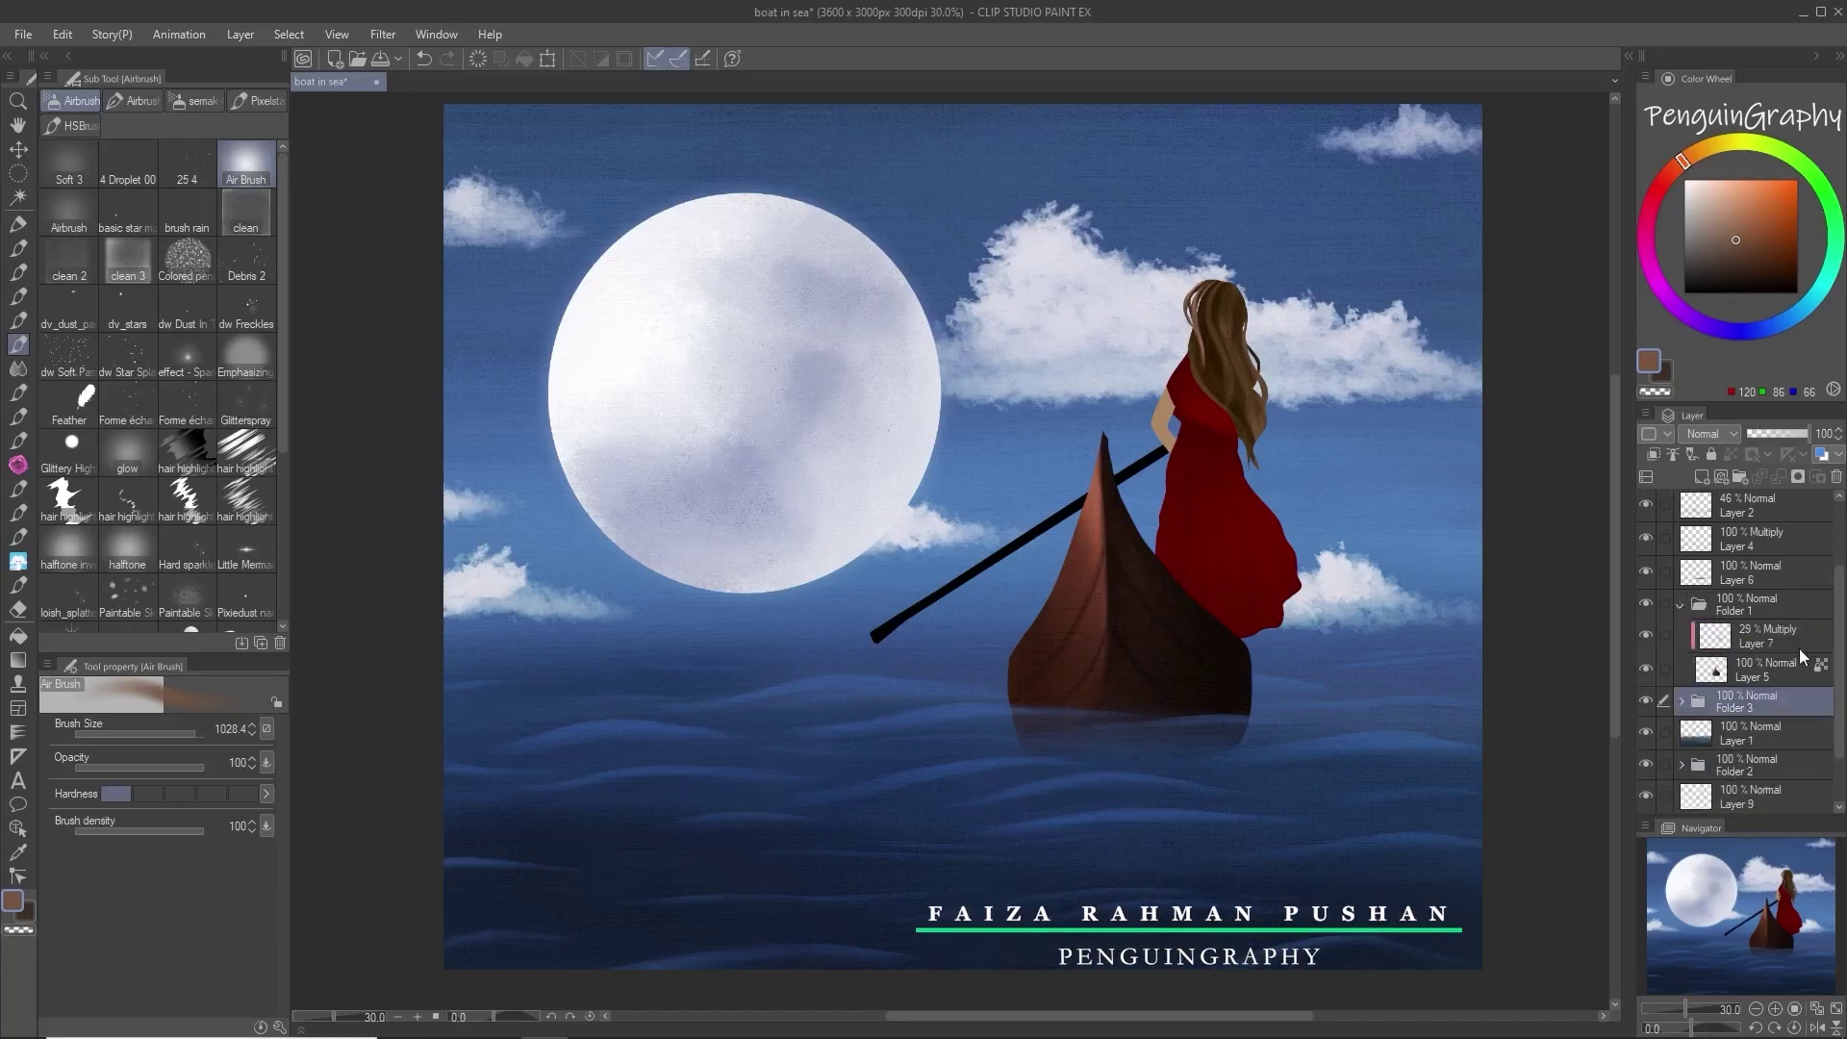
{"action": "left_click", "coordinate": [1761, 670]}
{"action": "left_click", "coordinate": [63, 33]}
{"action": "mouse_move", "coordinate": [192, 499]}
{"action": "left_click", "coordinate": [423, 521]}
{"action": "left_click_drag", "start_coordinate": [1330, 680], "coordinate": [1463, 728]}
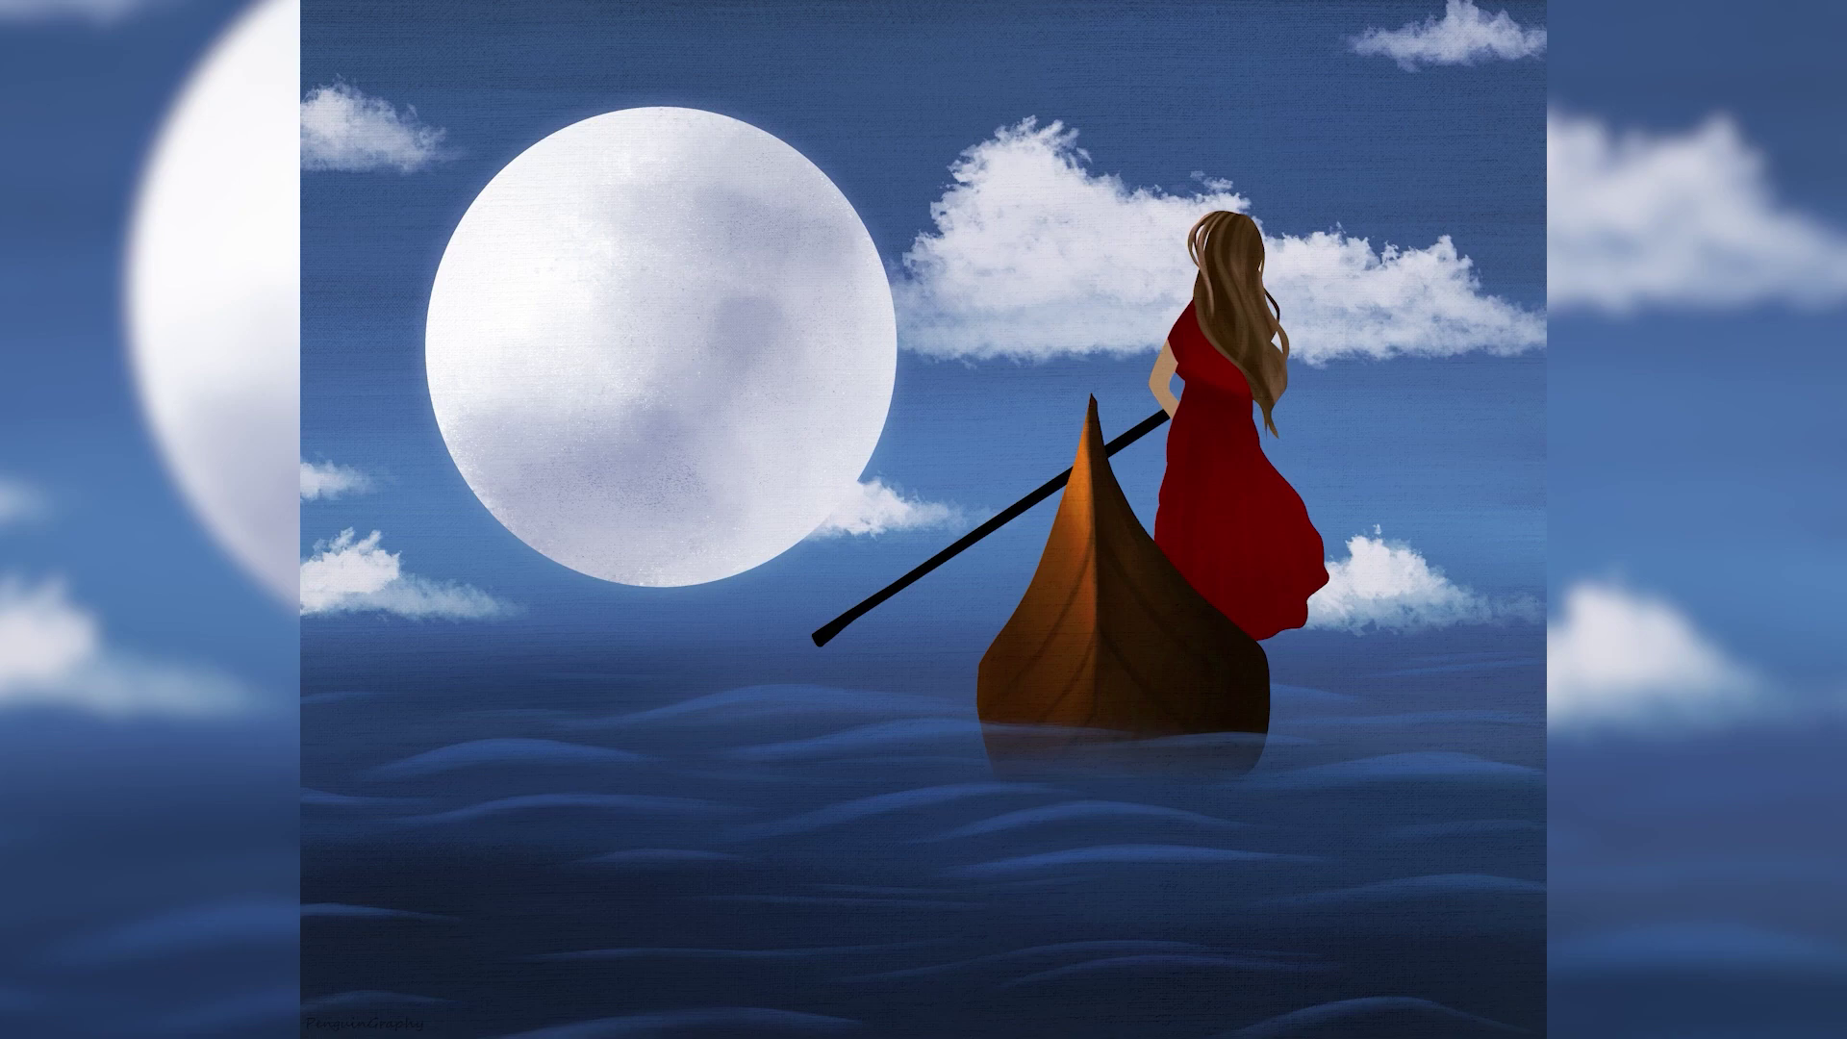